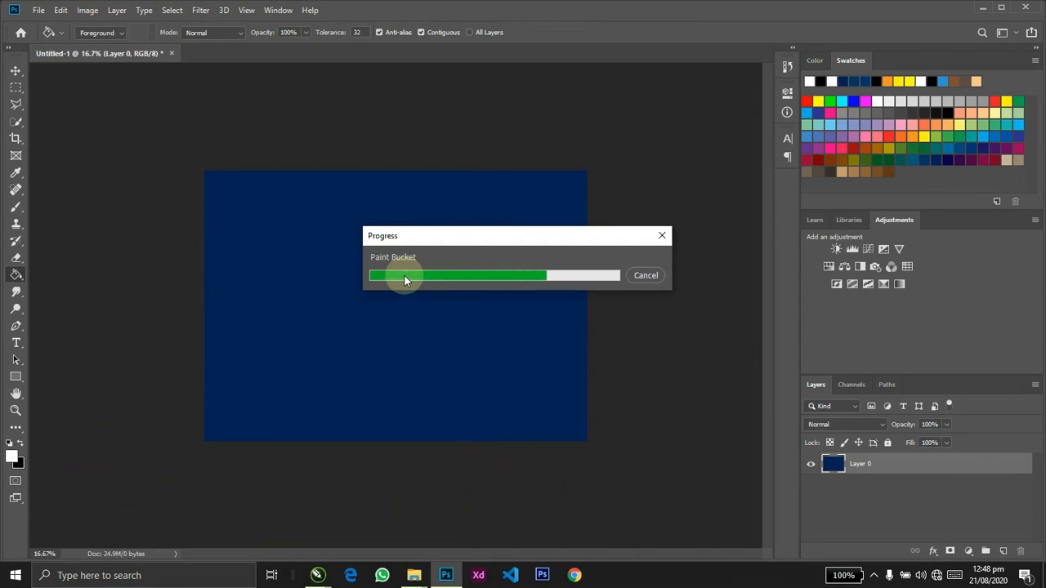
# Fill the canvas layer with white using the Paint Bucket.
pyautogui.click(404, 280)
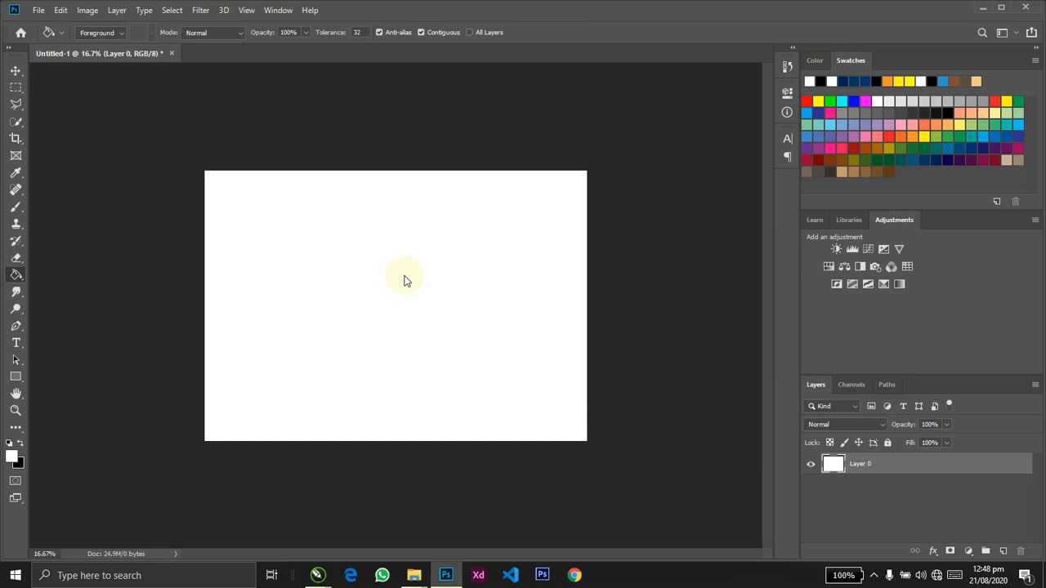
pyautogui.hotkey('ctrl', '+')
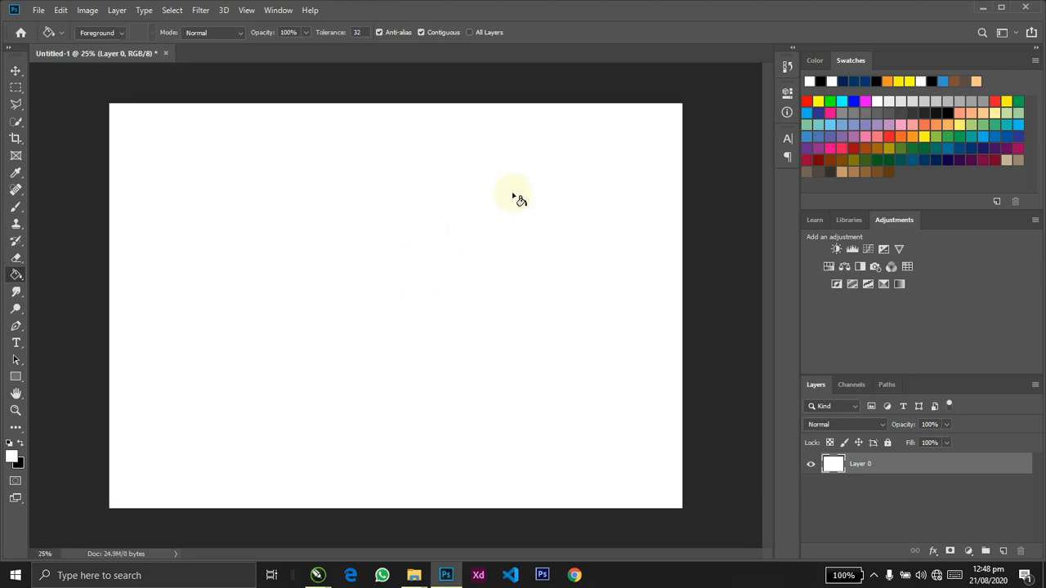
pyautogui.press('v')
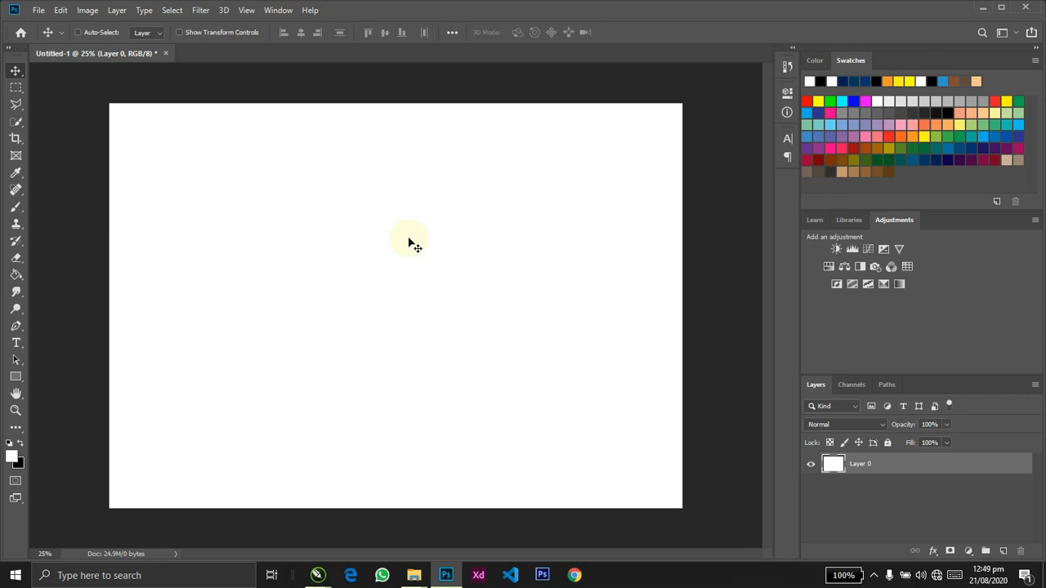
# Switch to File Explorer and review the images and HandBill WriteUps.txt in the Project Files folder.
pyautogui.hotkey('alt', 'Tab')
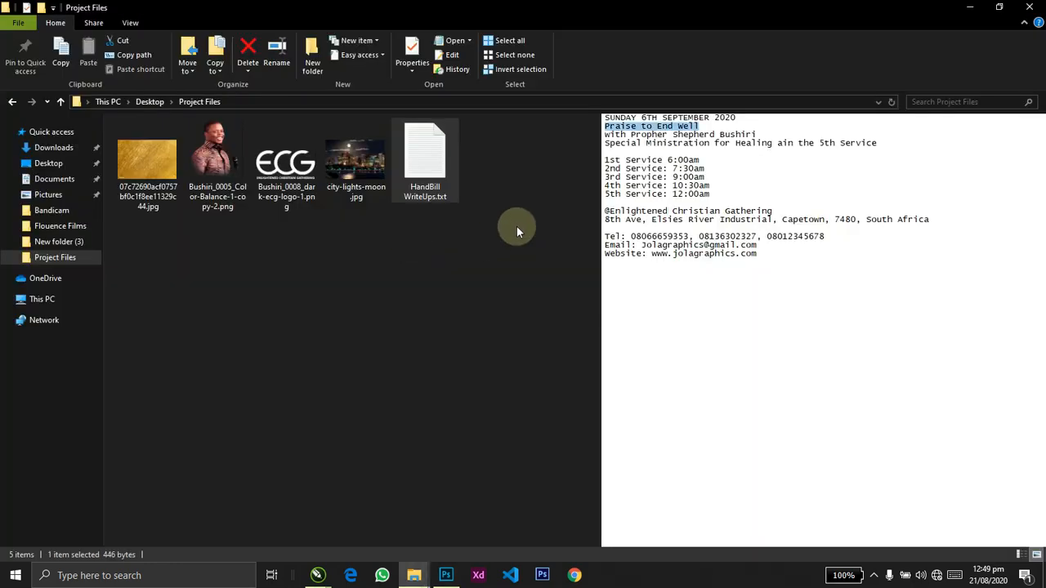
pyautogui.click(356, 164)
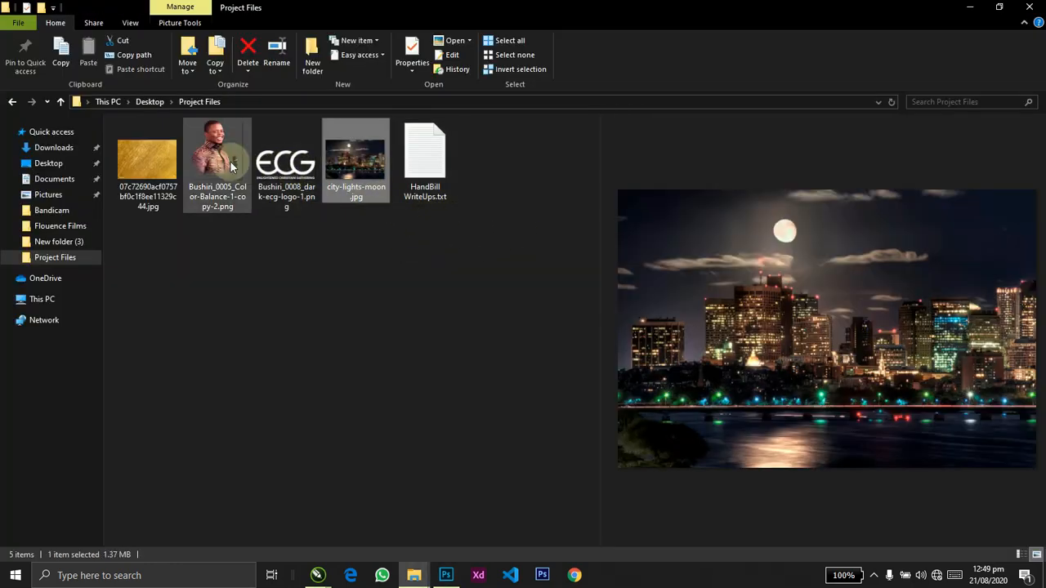
pyautogui.click(231, 167)
pyautogui.click(151, 159)
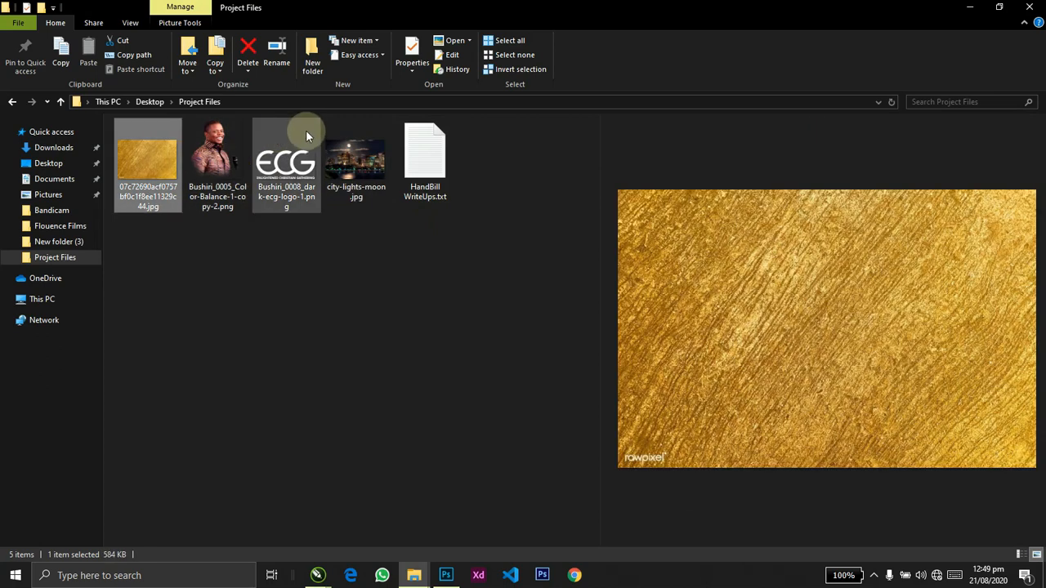
pyautogui.click(300, 160)
pyautogui.click(425, 163)
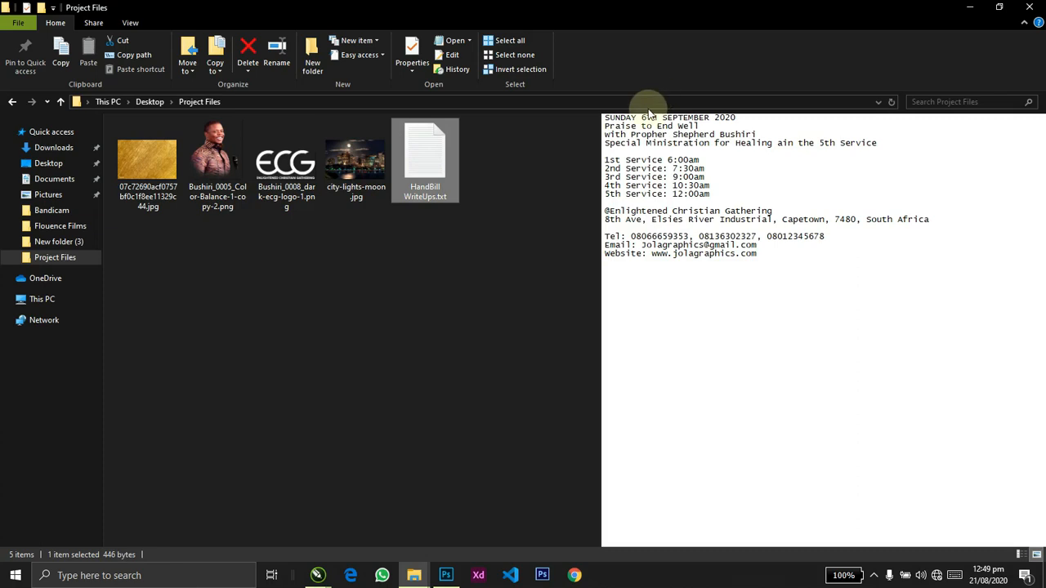
pyautogui.moveTo(662, 118); pyautogui.dragTo(731, 151)
pyautogui.moveTo(708, 246); pyautogui.dragTo(733, 288)
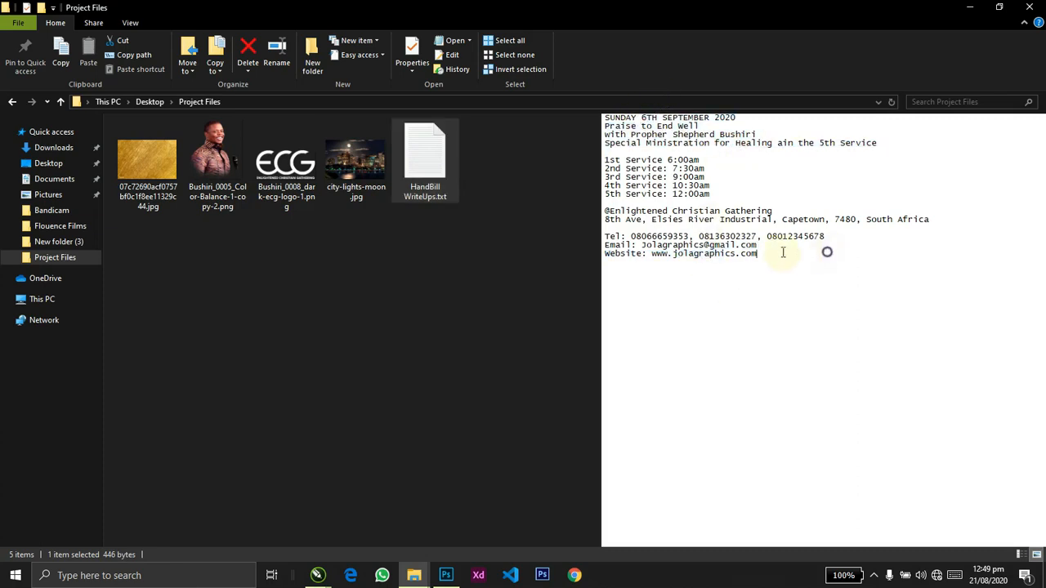
pyautogui.moveTo(826, 250); pyautogui.dragTo(609, 114)
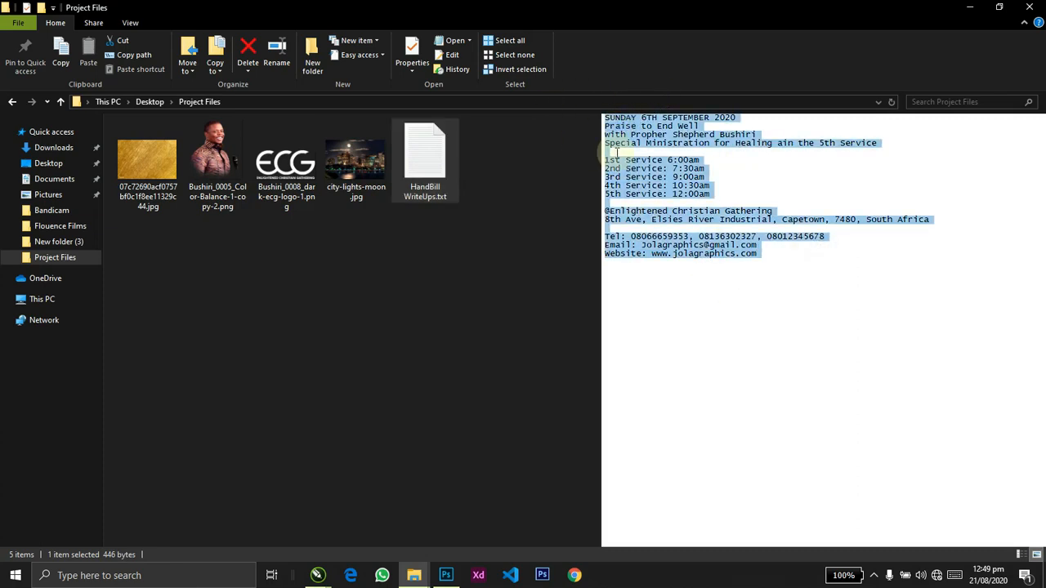
pyautogui.click(645, 132)
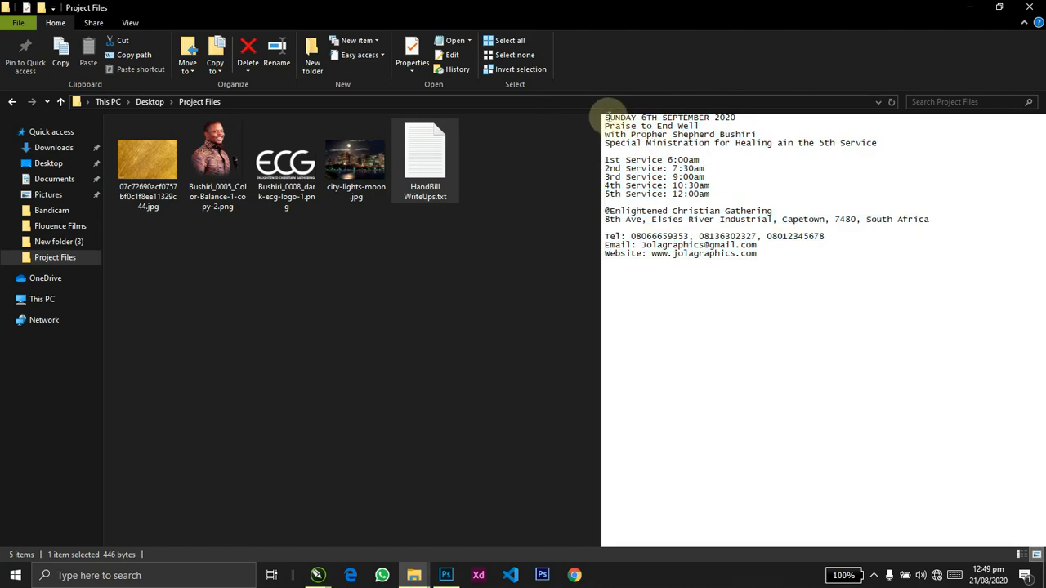
# Copy the line "SUNDAY 6TH SEPTEMBER 2020" from the HandBill WriteUps.txt preview.
pyautogui.click(640, 117)
pyautogui.moveTo(605, 117); pyautogui.dragTo(739, 117)
pyautogui.hotkey('ctrl', 'c')
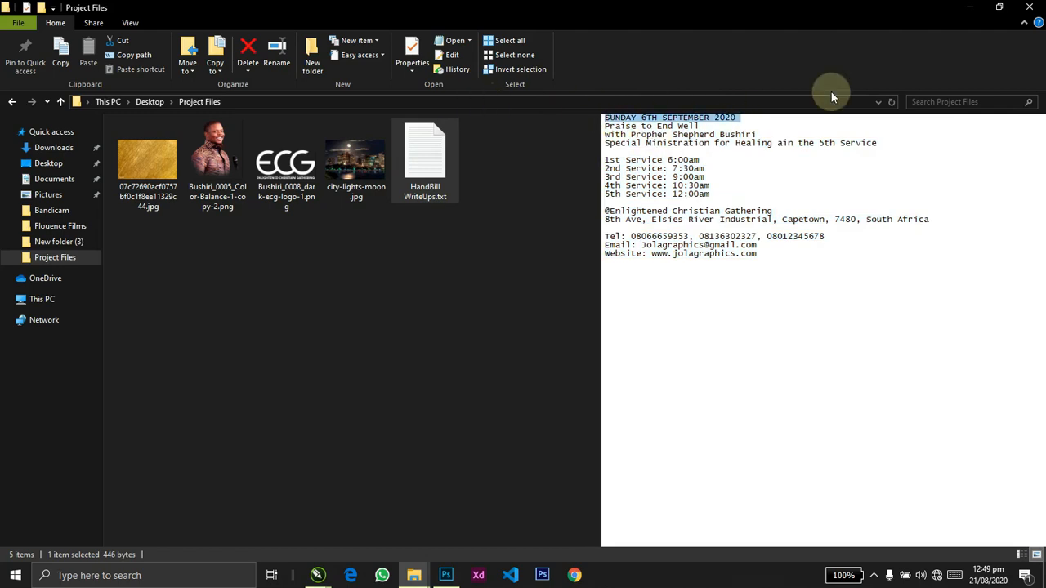
# Switch to Photoshop and paste the copied date as black text in the upper right area of the canvas.
pyautogui.hotkey('alt', 'Tab')
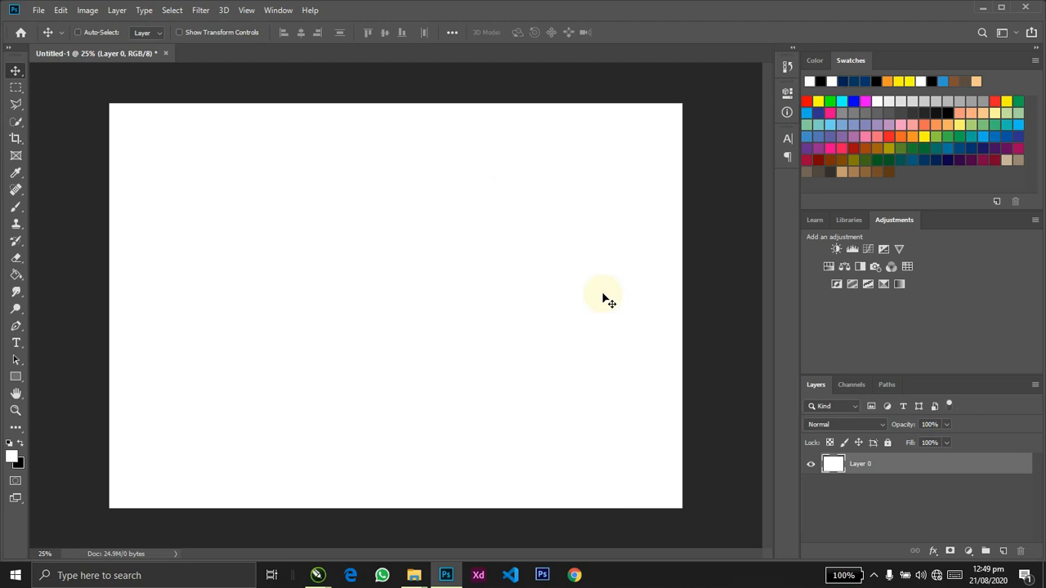
pyautogui.press('t')
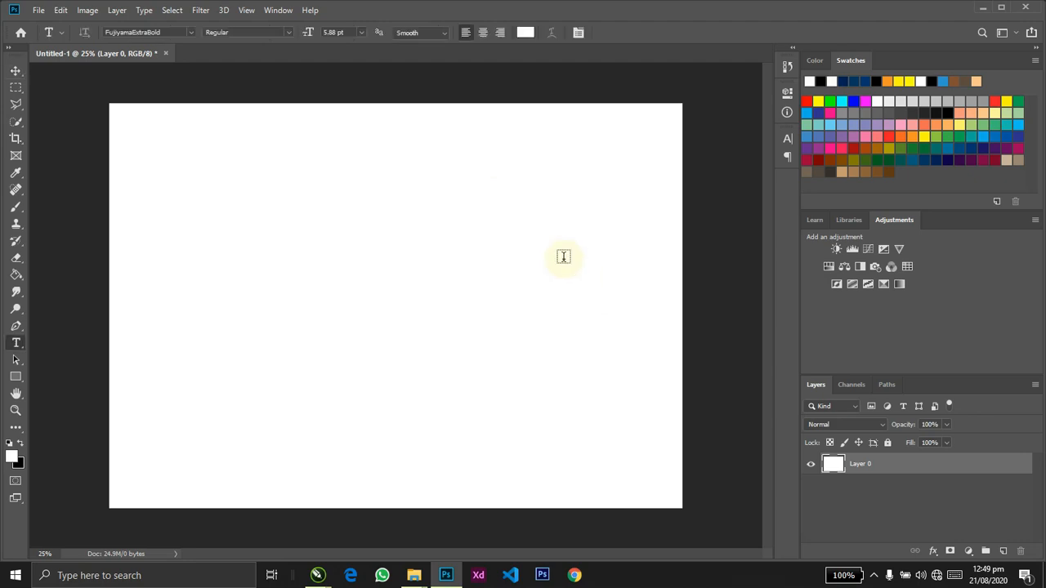
pyautogui.press('d')
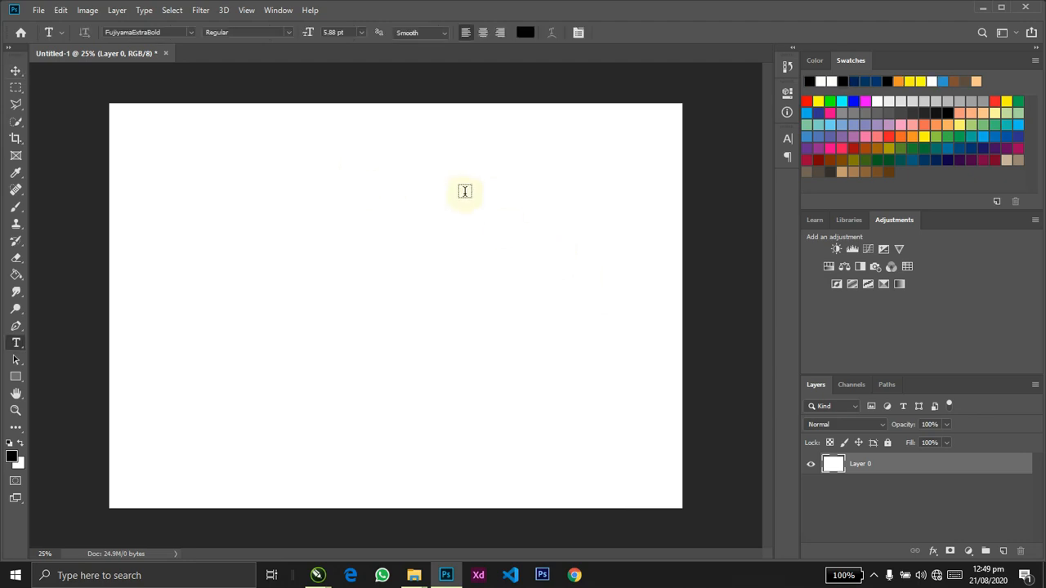
pyautogui.click(512, 189)
pyautogui.hotkey('ctrl', 'v')
# Scale the date text up to about 324%.
pyautogui.hotkey('ctrl', 't')
pyautogui.moveTo(566, 194); pyautogui.dragTo(675, 255)
pyautogui.press('Return')
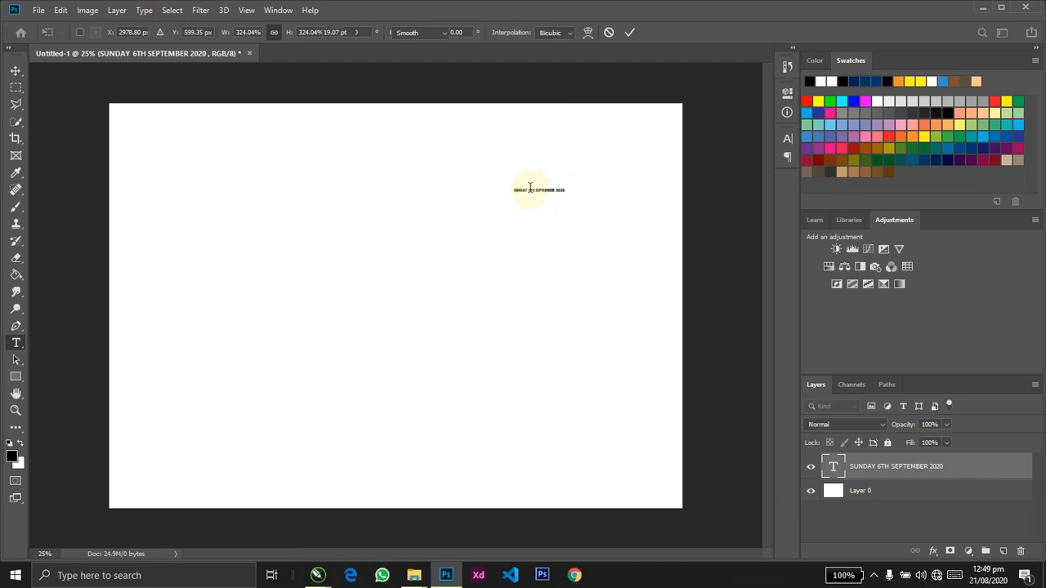
# Break the date text into three lines: "SUNDAY", "6TH SEPTEMBER" and "2020".
pyautogui.click(560, 195)
pyautogui.press('Return')
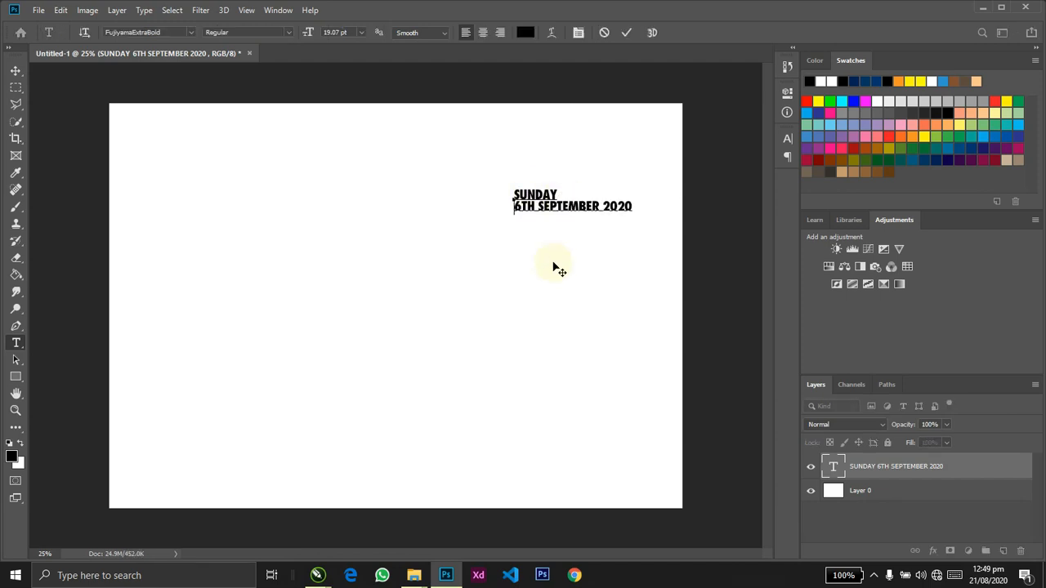
pyautogui.click(602, 206)
pyautogui.press('Return')
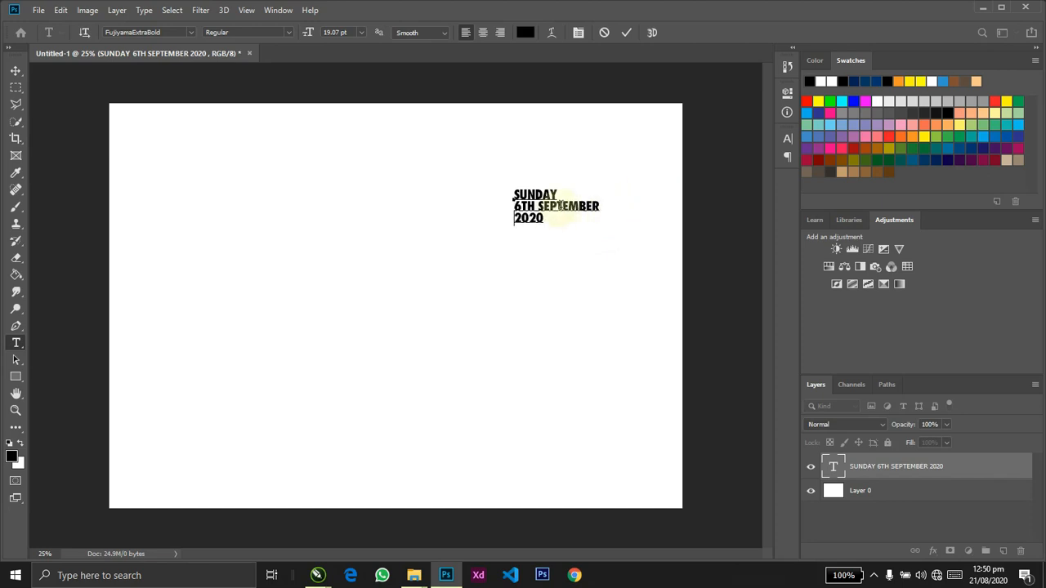
# Shorten "SEPTEMBER" to "SEPT." in the second line of the date text.
pyautogui.moveTo(561, 206); pyautogui.dragTo(616, 206)
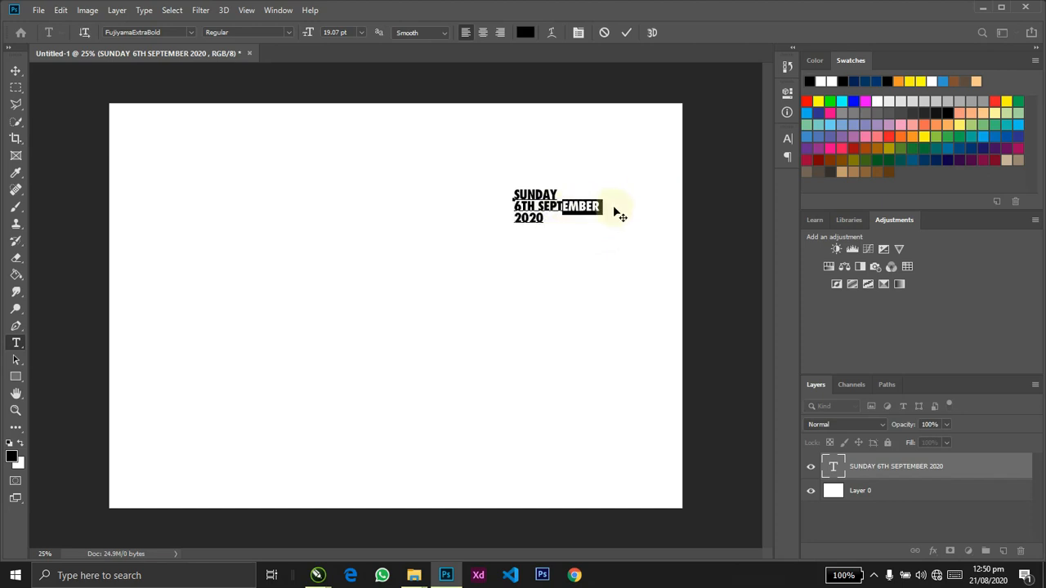
pyautogui.write('.')
pyautogui.hotkey('ctrl', 'Return')
# Move the date text toward the canvas's upper right corner and scale it to about 117%.
pyautogui.press('v')
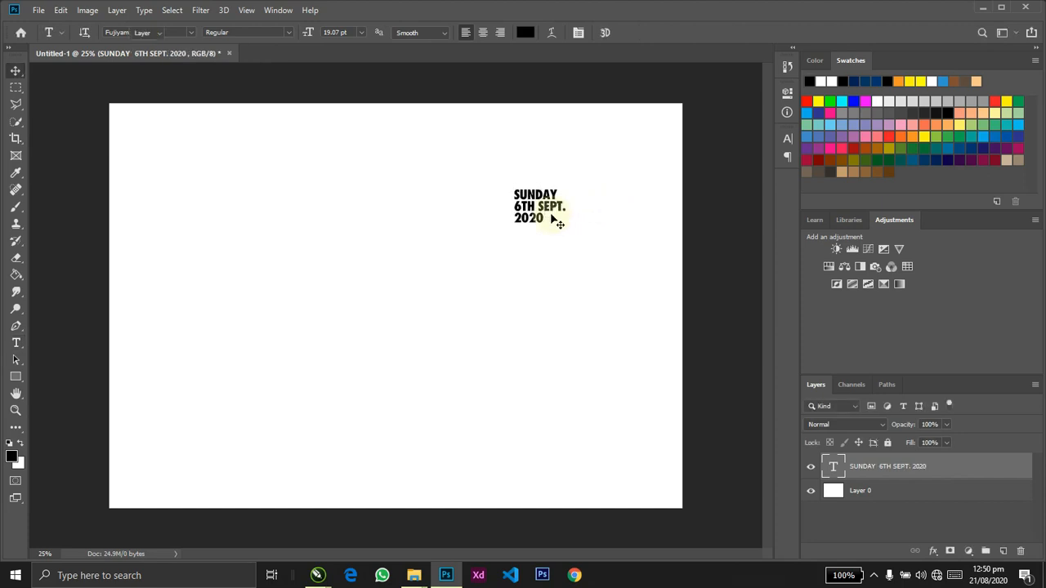
pyautogui.moveTo(556, 220); pyautogui.dragTo(582, 206)
pyautogui.hotkey('ctrl', 't')
pyautogui.press('Return')
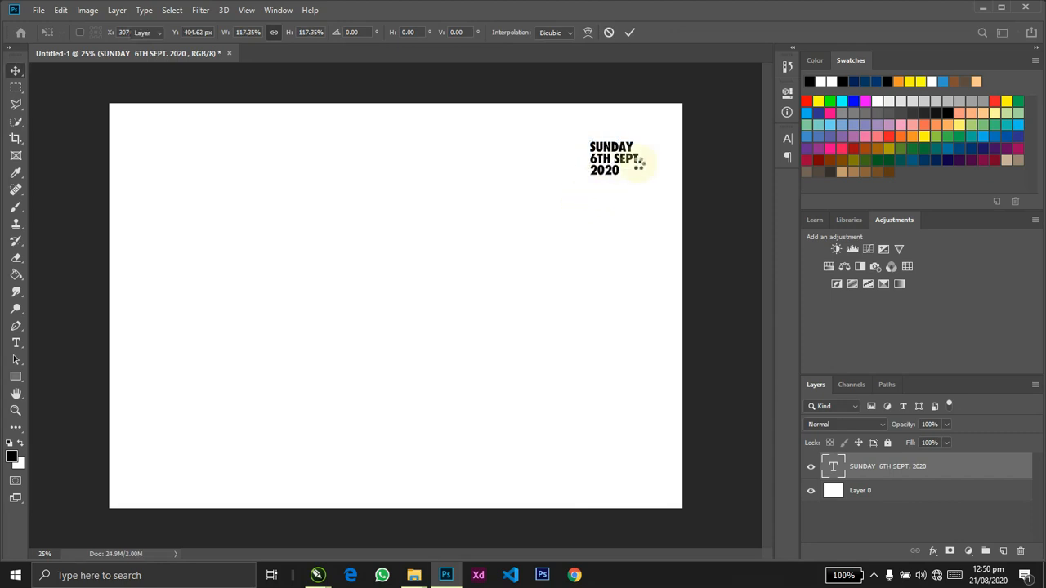
pyautogui.press('t')
pyautogui.click(603, 170)
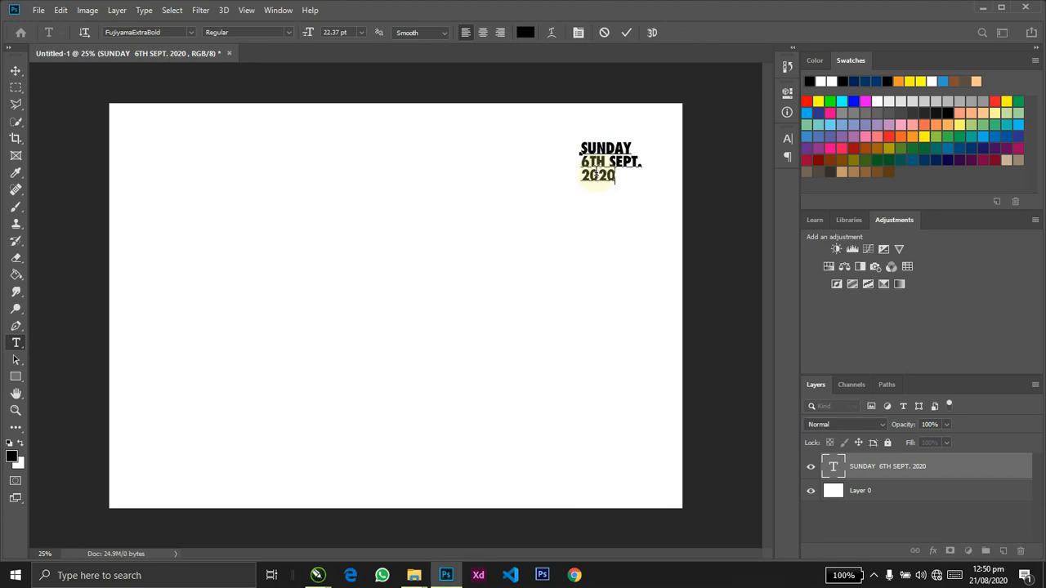
pyautogui.hotkey('ctrl', 'Return')
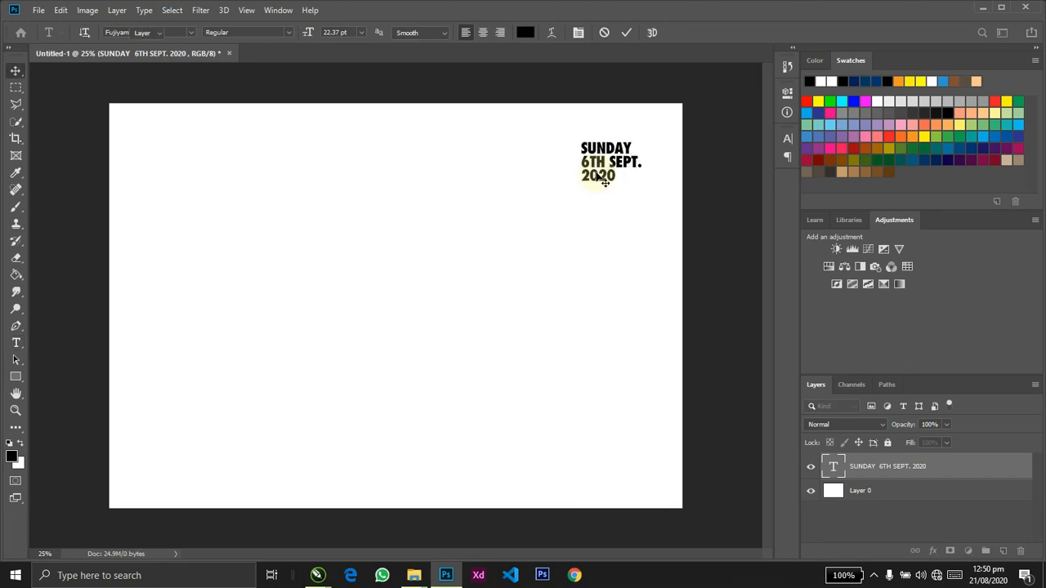
pyautogui.press('v')
pyautogui.moveTo(630, 192)
pyautogui.mouseDown()
pyautogui.moveTo(619, 187)
pyautogui.moveTo(621, 199)
pyautogui.mouseUp()
pyautogui.hotkey('ctrl', 'z')
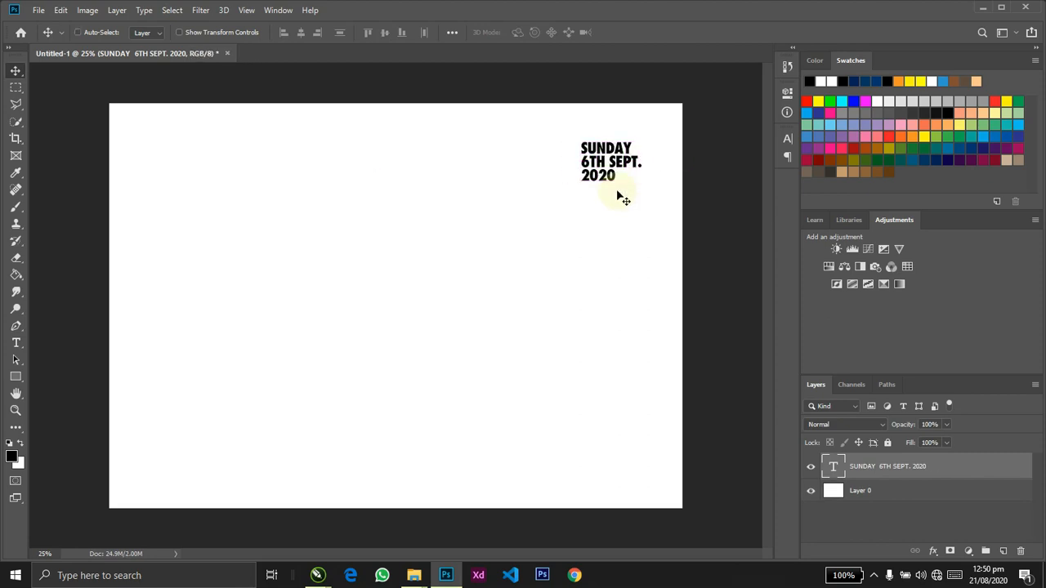
pyautogui.hotkey('alt', 'Tab')
pyautogui.hotkey('alt', 'Tab')
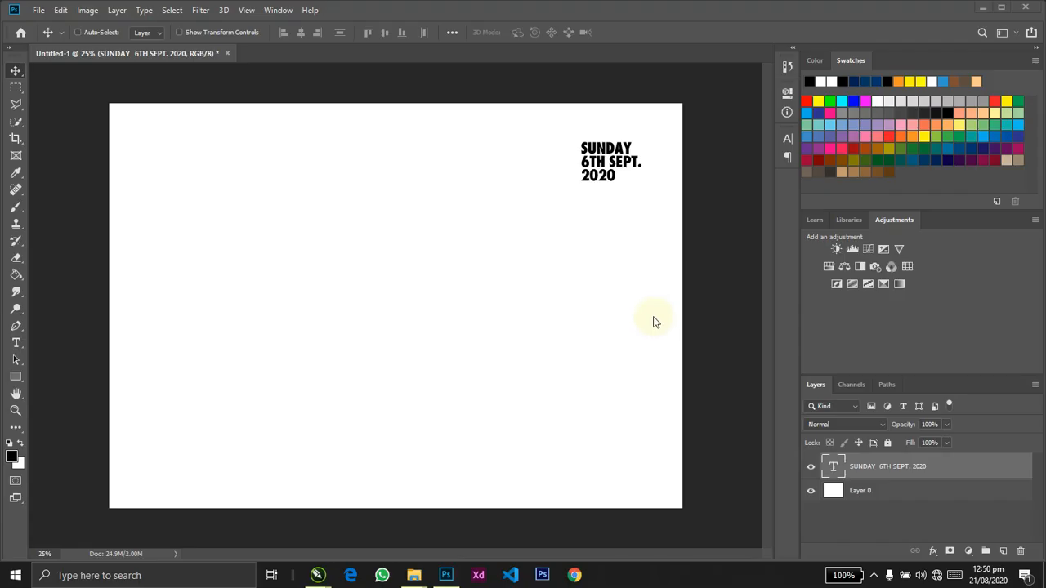
# Enlarge the date text to about 24.4 pt and reposition it near the canvas's upper right corner.
pyautogui.moveTo(618, 176); pyautogui.dragTo(560, 193)
pyautogui.hotkey('ctrl', 't')
pyautogui.press('Return')
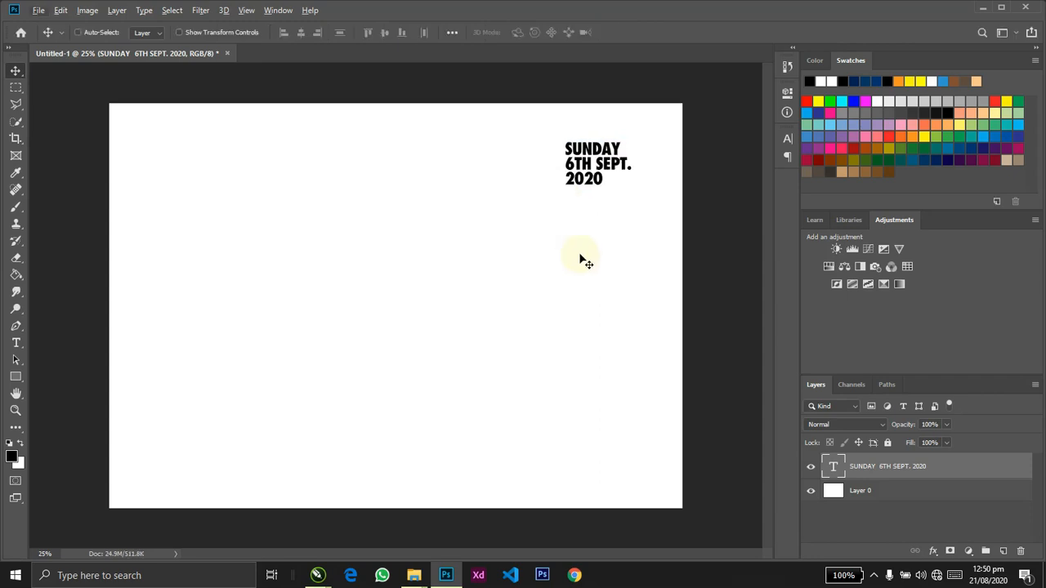
# Switch to File Explorer, select the line "Praise to End Well" in the HandBill WriteUps.txt preview, and return to Photoshop.
pyautogui.hotkey('alt', 'Tab')
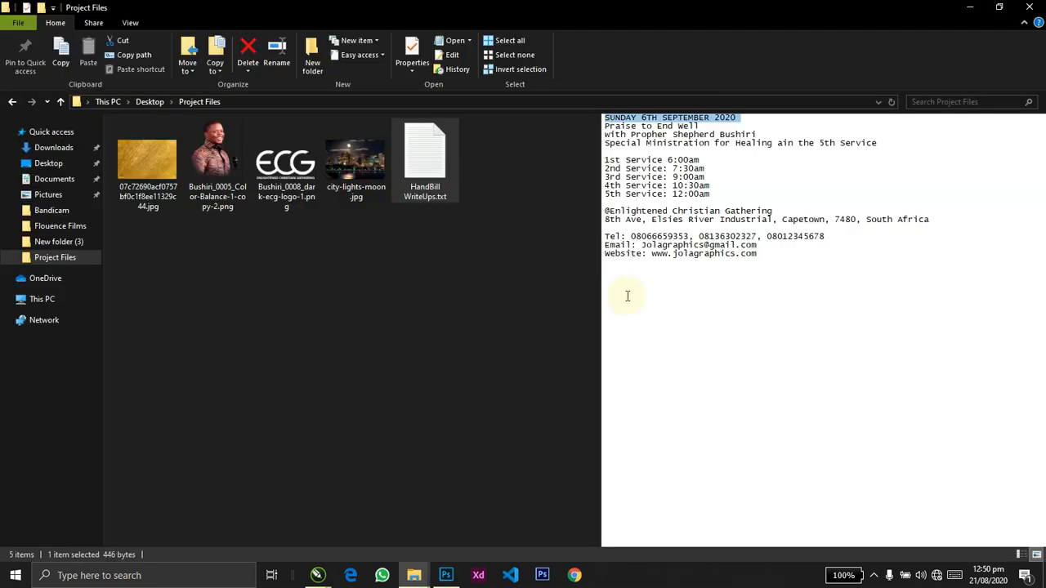
pyautogui.click(605, 128)
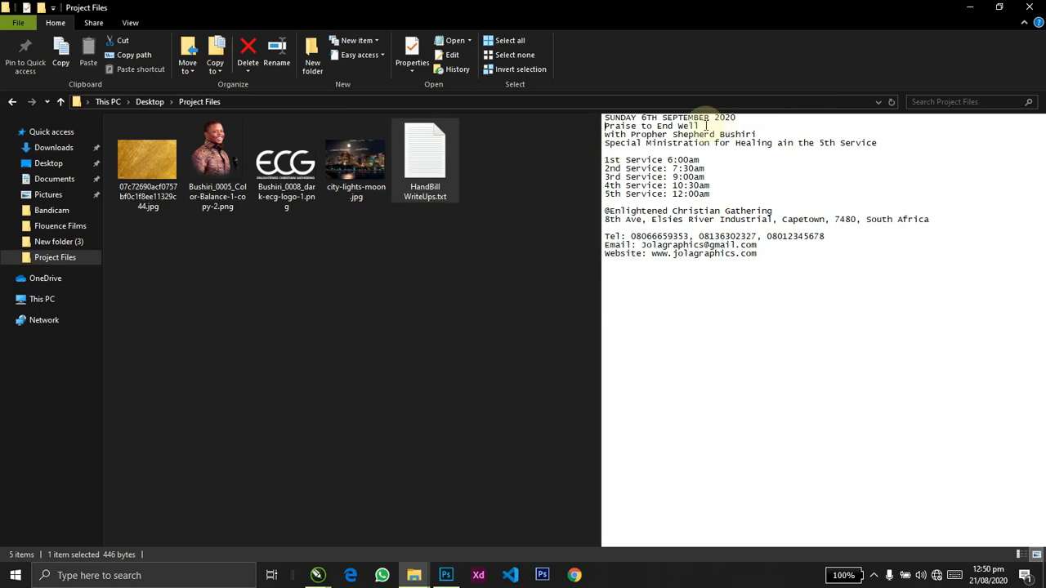
pyautogui.keyDown('shift'); pyautogui.click(707, 126); pyautogui.keyUp('shift')
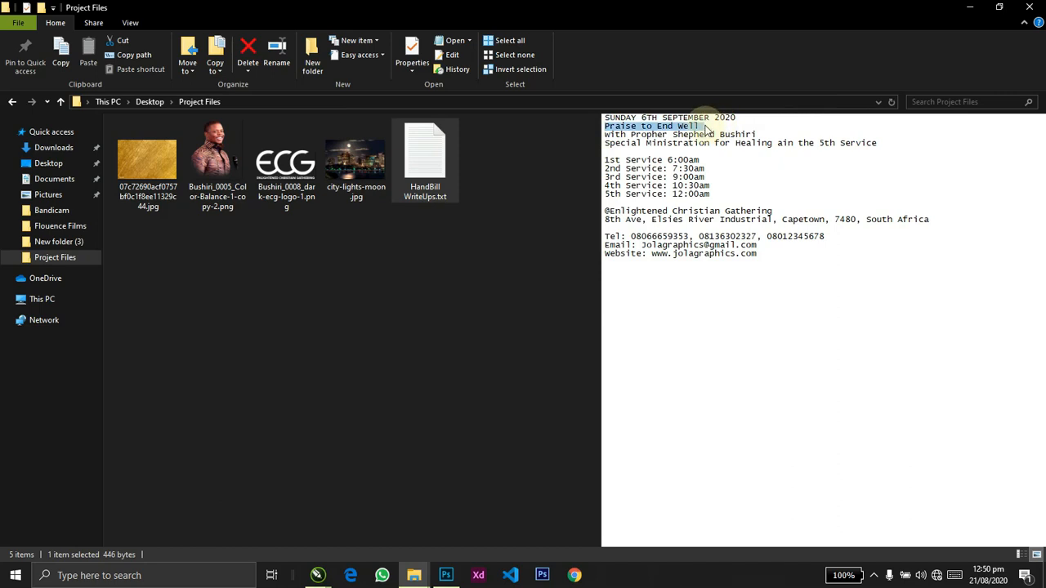
pyautogui.hotkey('alt', 'Tab')
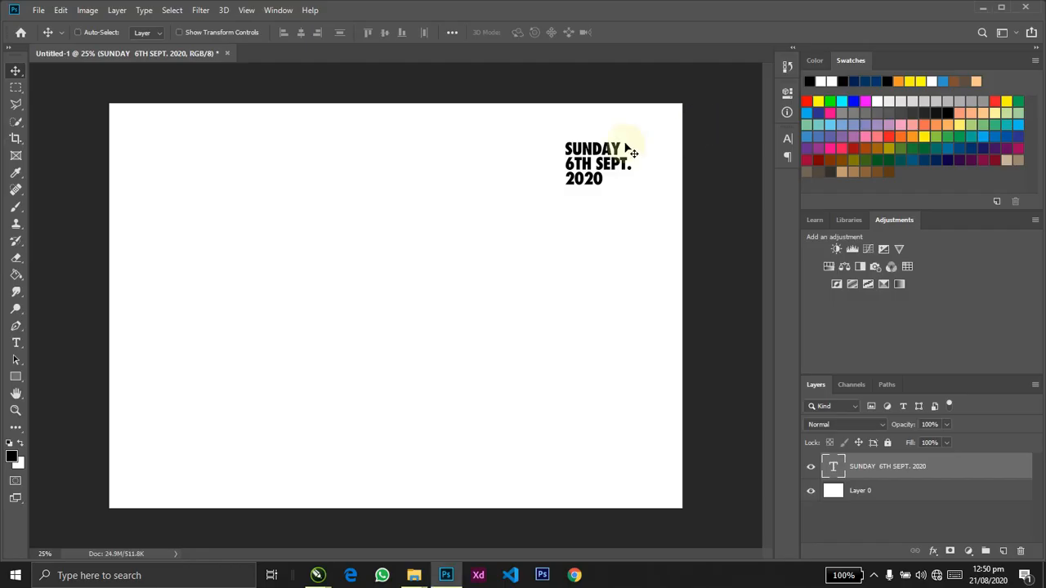
pyautogui.moveTo(624, 185); pyautogui.dragTo(626, 308)
pyautogui.press('Return')
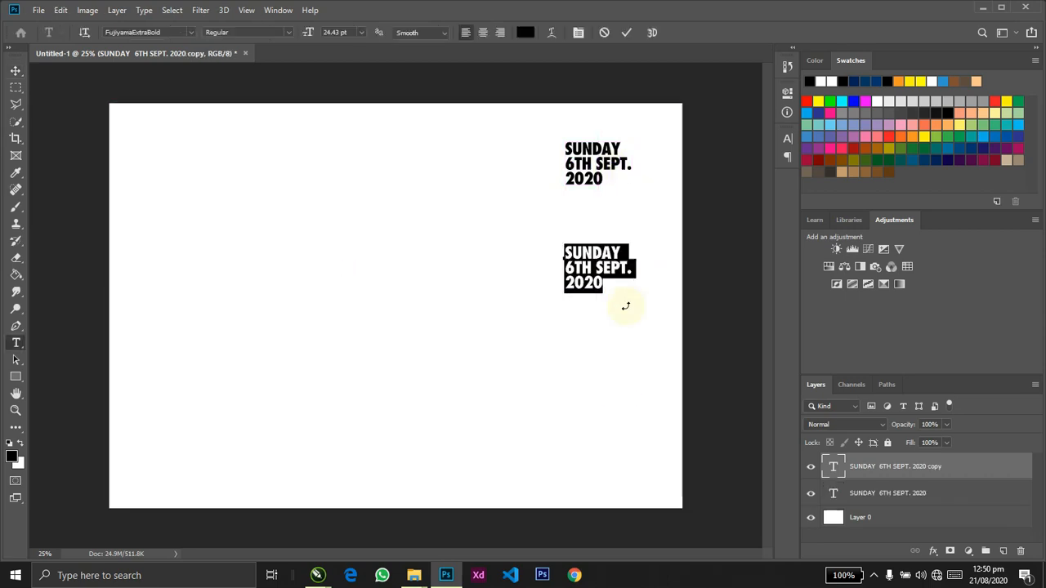
pyautogui.hotkey('alt', 'Tab')
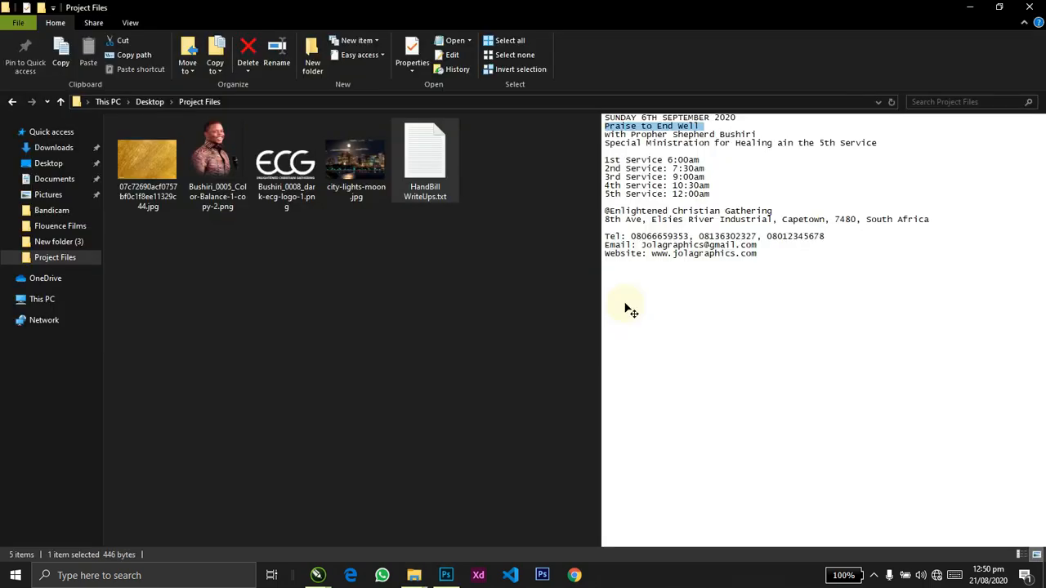
pyautogui.hotkey('alt', 'Tab')
pyautogui.click(626, 303)
pyautogui.press('Delete')
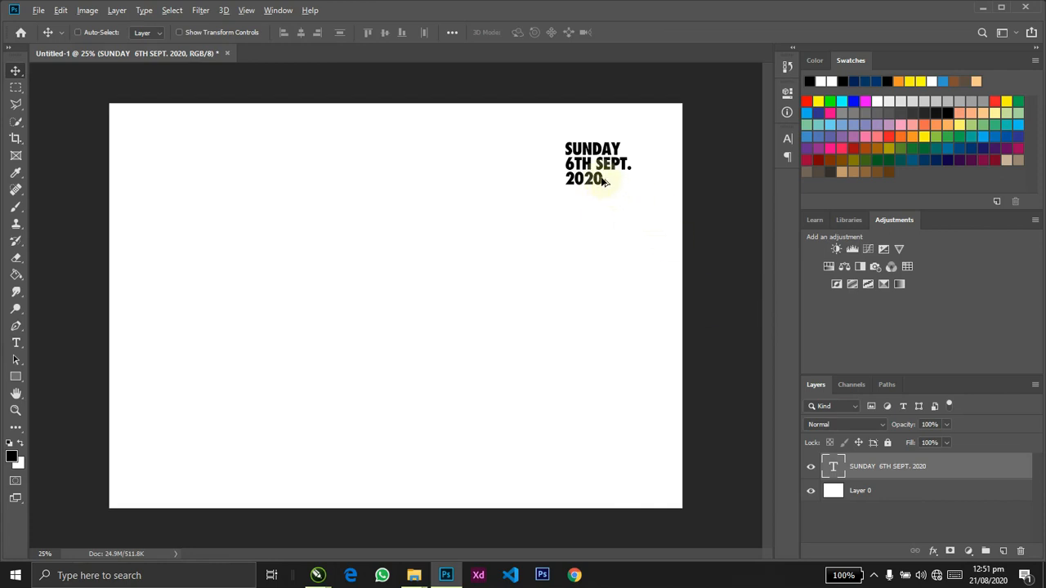
# Duplicate the date text straight below the original and check the "Praise to End Well" line in the write-up.
pyautogui.moveTo(603, 180); pyautogui.dragTo(619, 296)
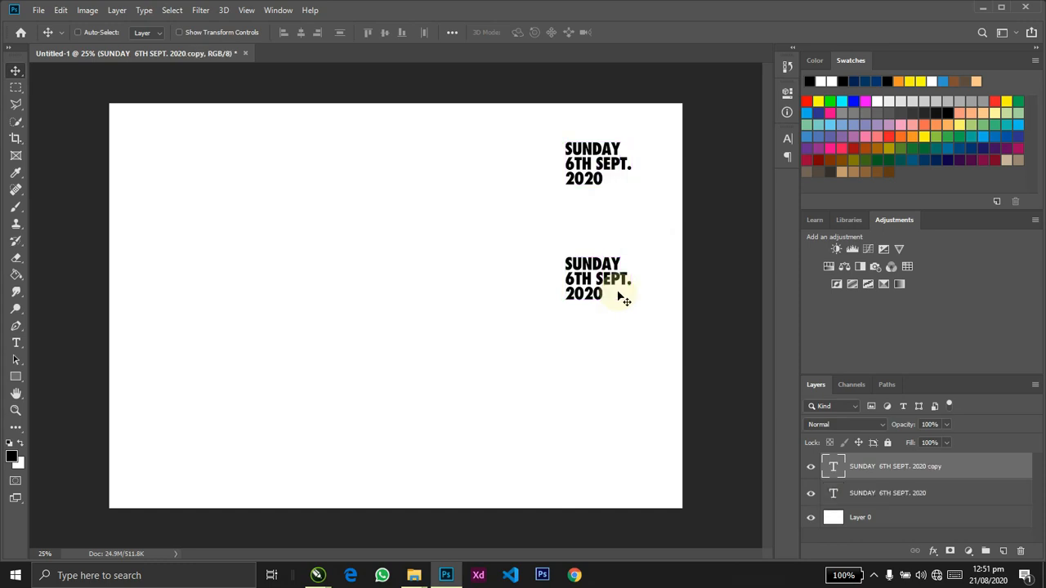
pyautogui.hotkey('alt', 'Tab')
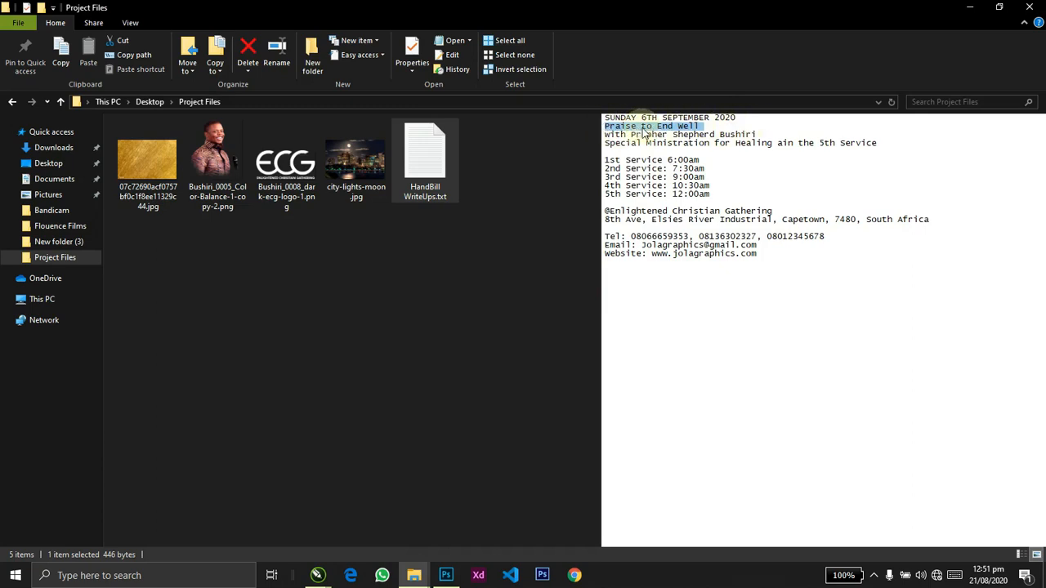
pyautogui.hotkey('alt', 'Tab')
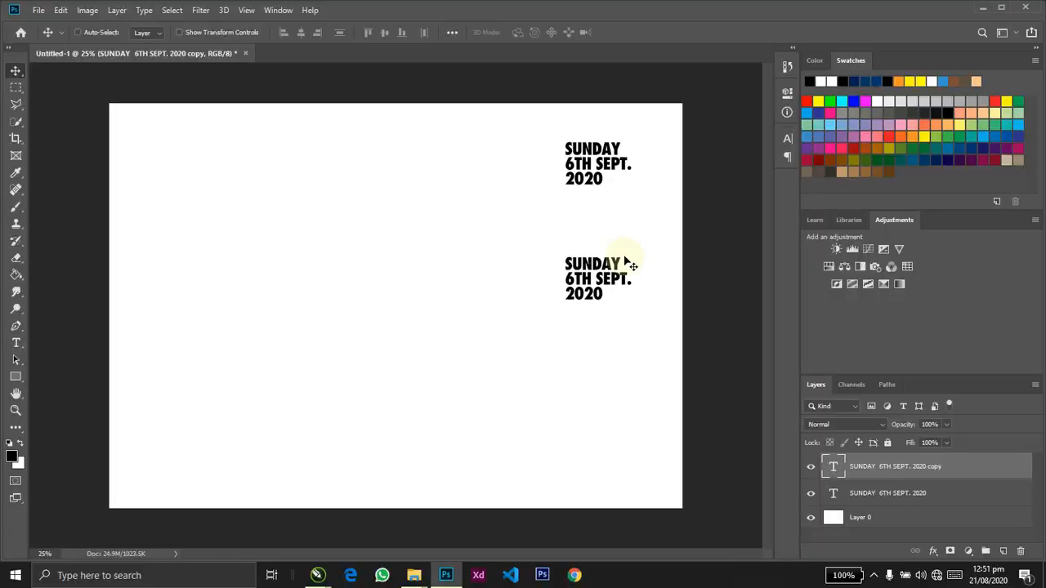
# Copy the word "Praise" from the write-up preview in File Explorer and replace the lower duplicated date text in Photoshop with it.
pyautogui.hotkey('alt', 'Tab')
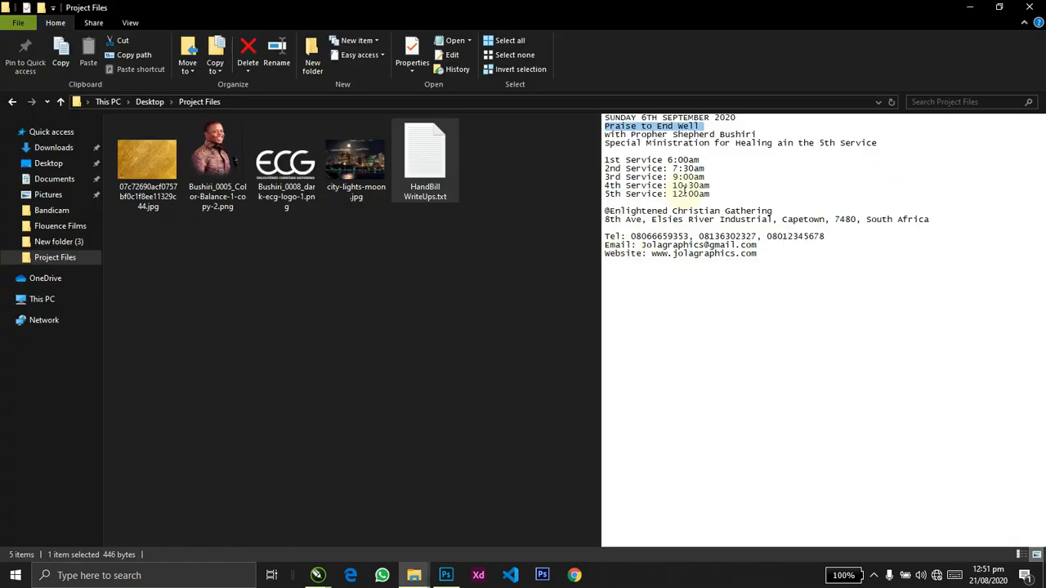
pyautogui.moveTo(636, 127); pyautogui.dragTo(602, 122)
pyautogui.hotkey('ctrl', 'c')
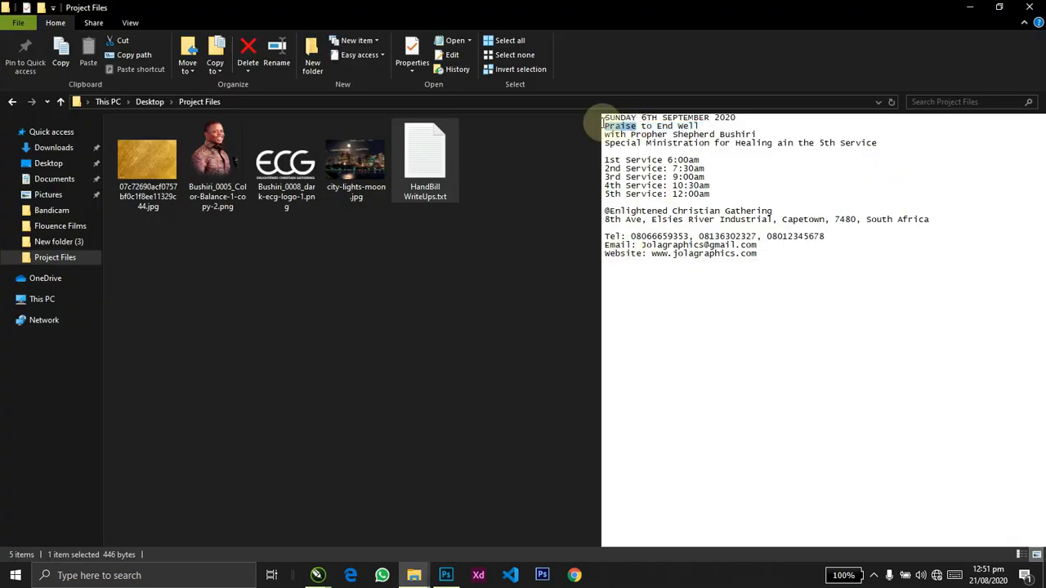
pyautogui.hotkey('alt', 'Tab')
pyautogui.doubleClick(587, 269)
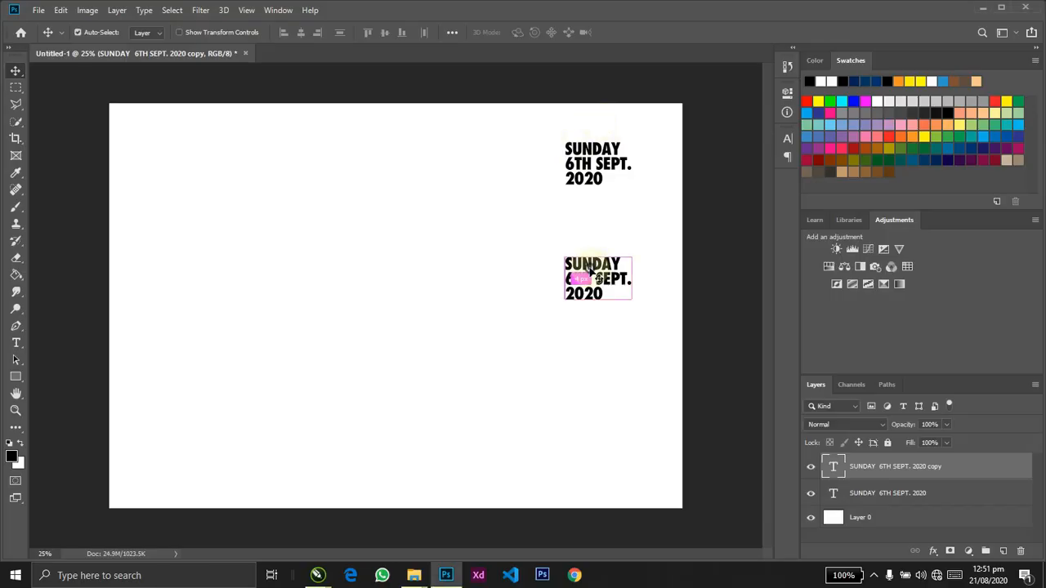
pyautogui.hotkey('ctrl', 'v')
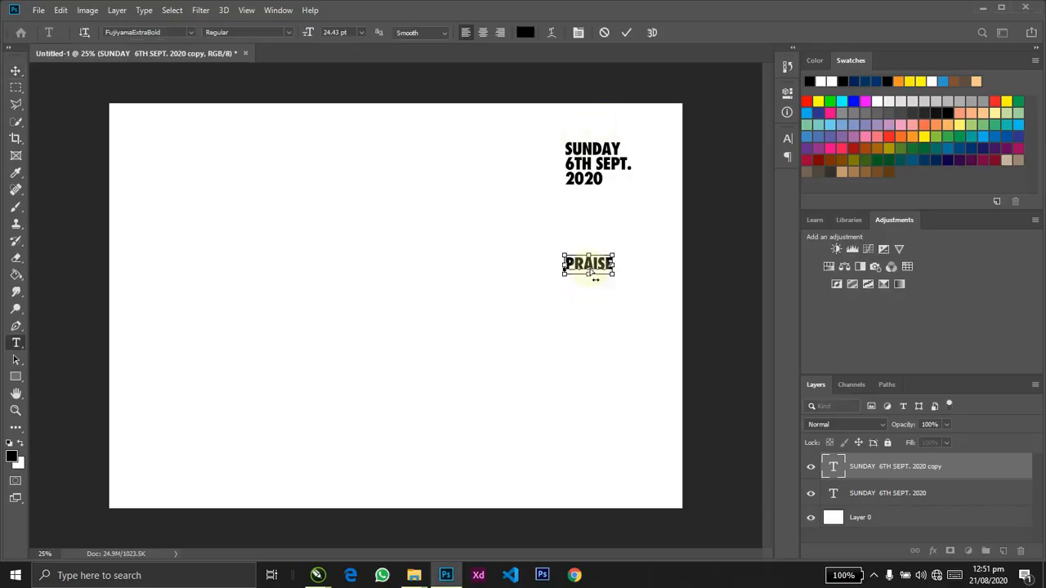
pyautogui.hotkey('ctrl', 'Return')
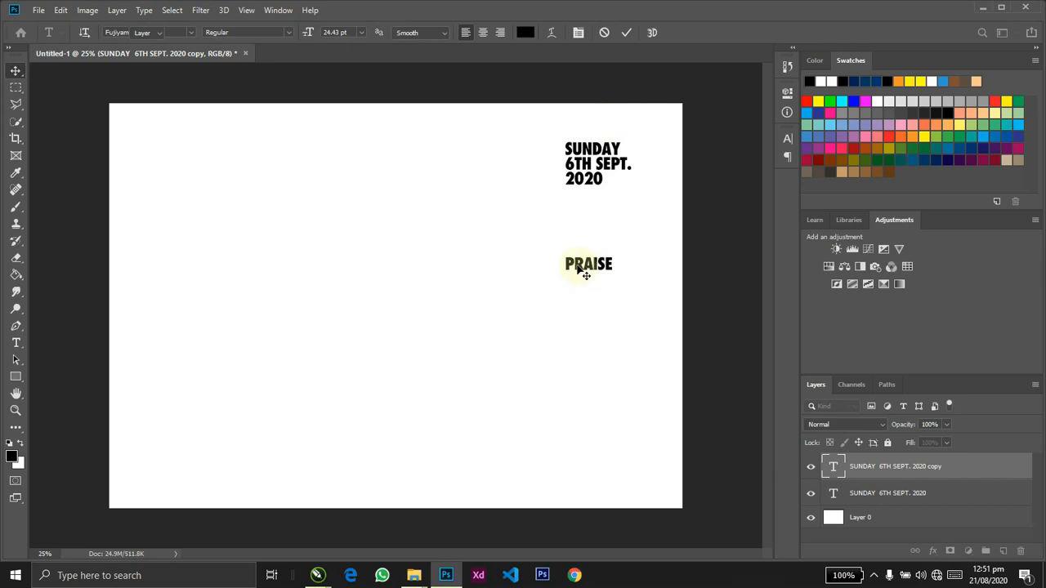
# Scale the "Praise" text up to about 528%, extending it toward the canvas's upper left.
pyautogui.hotkey('ctrl', 't')
pyautogui.moveTo(576, 266); pyautogui.dragTo(355, 202)
pyautogui.moveTo(353, 202); pyautogui.dragTo(352, 202)
pyautogui.press('Return')
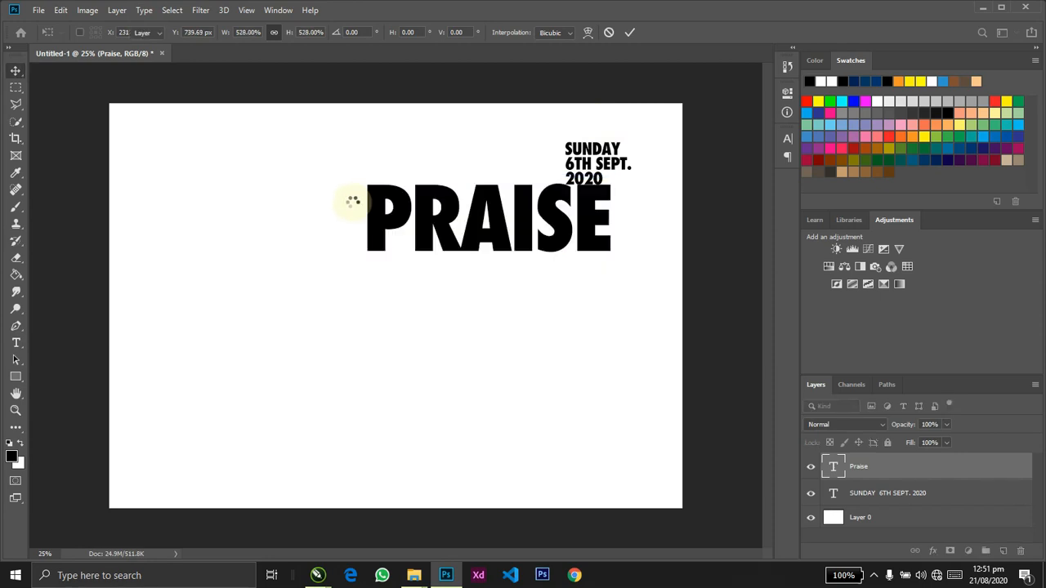
# Turn off All Caps for the "Praise" text.
pyautogui.click(615, 210)
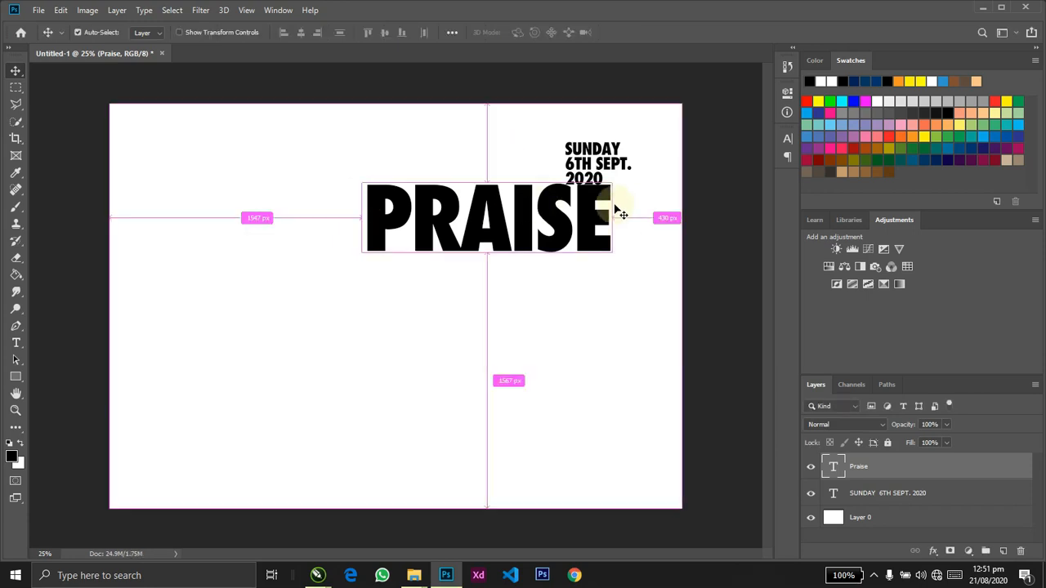
pyautogui.hotkey('ctrl', 't')
pyautogui.press('Escape')
pyautogui.press('t')
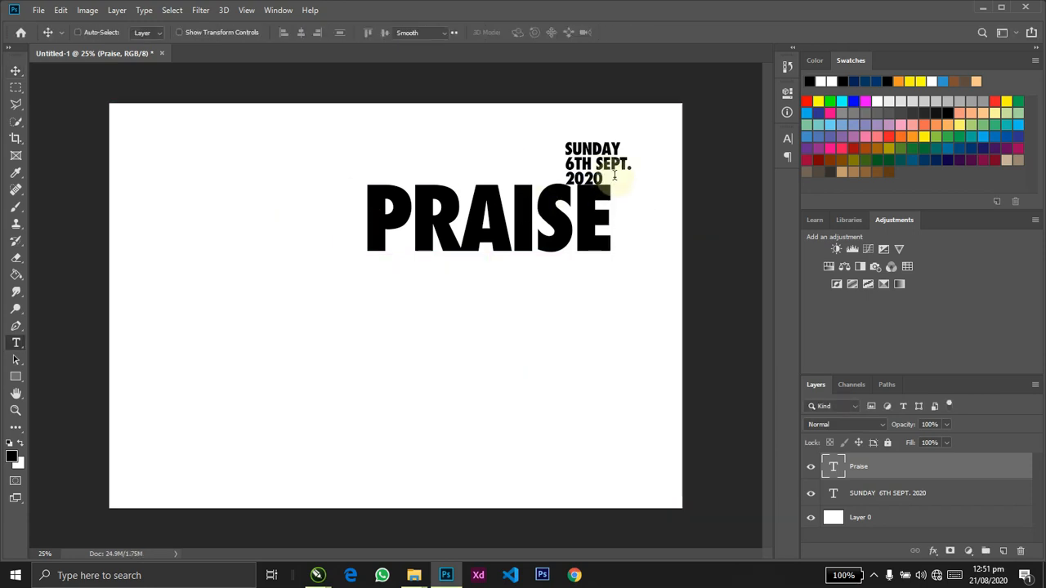
pyautogui.doubleClick(614, 180)
pyautogui.hotkey('ctrl', 't')
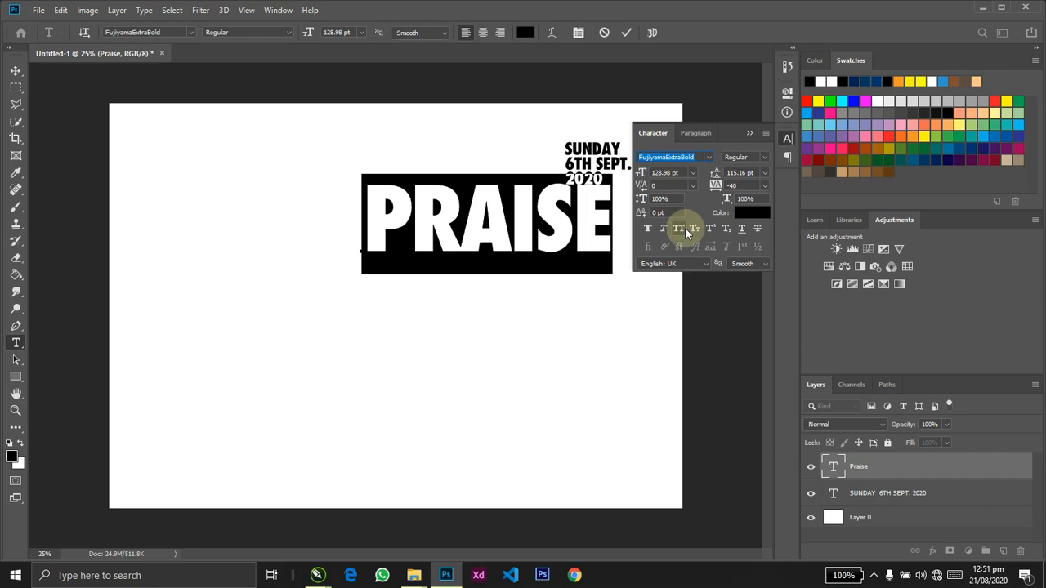
pyautogui.click(679, 228)
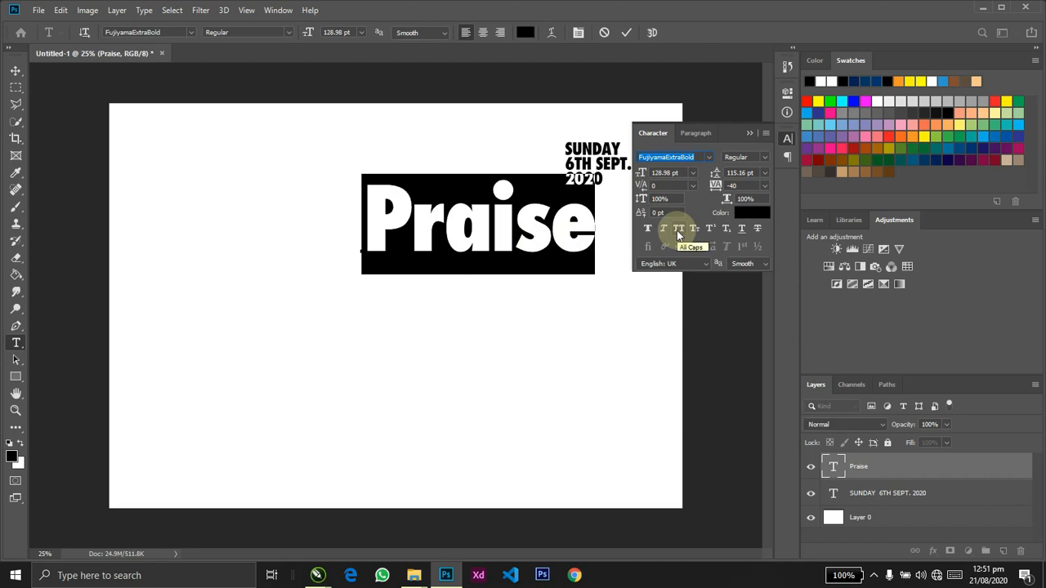
pyautogui.click(748, 134)
# Tighten the tracking of the "Praise" text to -80.
pyautogui.hotkey('ctrl', 't')
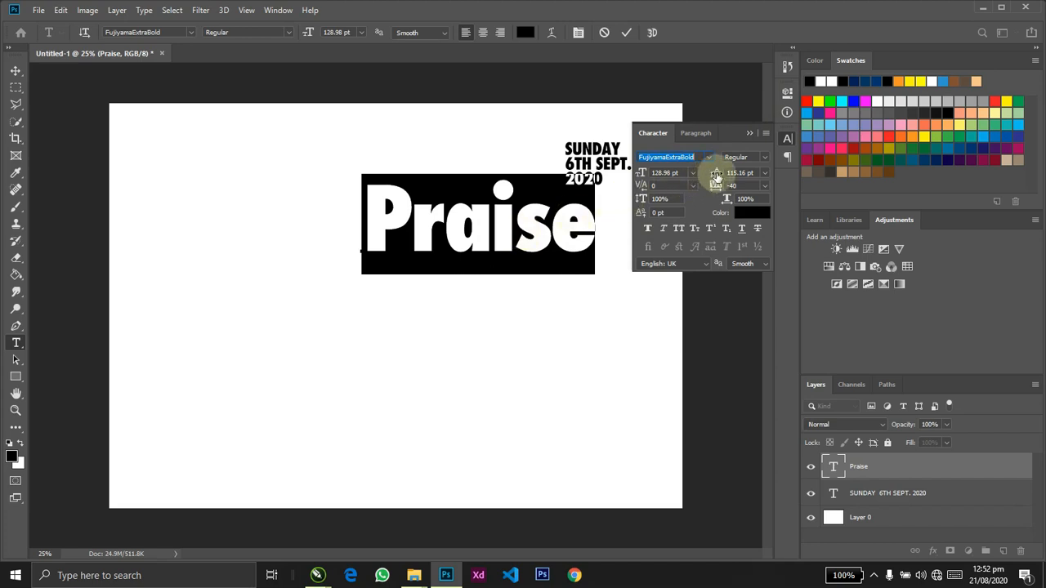
pyautogui.moveTo(717, 187); pyautogui.dragTo(709, 188)
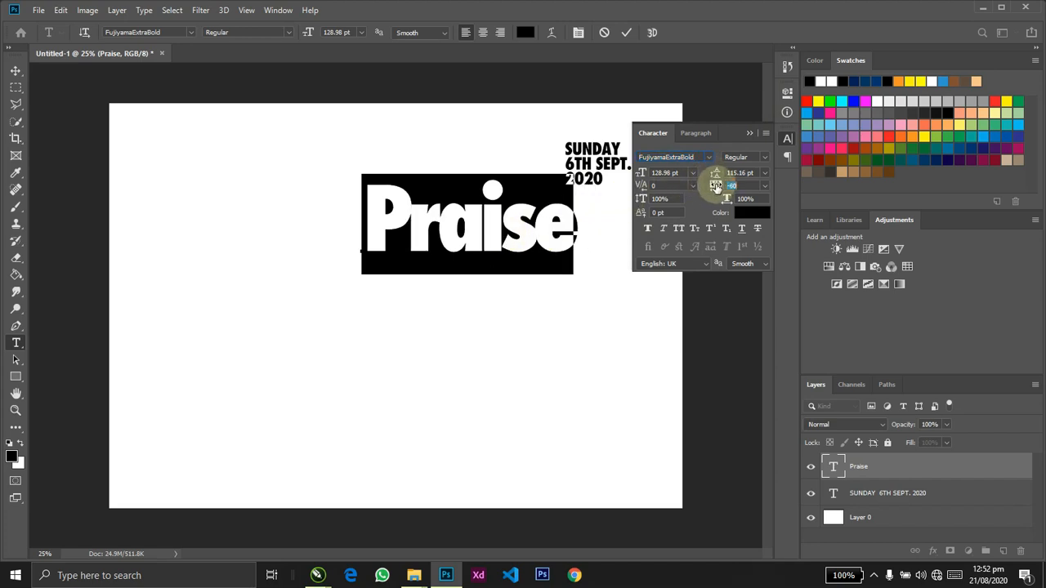
pyautogui.click(746, 136)
pyautogui.press('Escape')
pyautogui.press('v')
# Move the "Praise" text straight down a little so it clears the date text.
pyautogui.moveTo(555, 255); pyautogui.dragTo(555, 276)
pyautogui.hotkey('ctrl', 't')
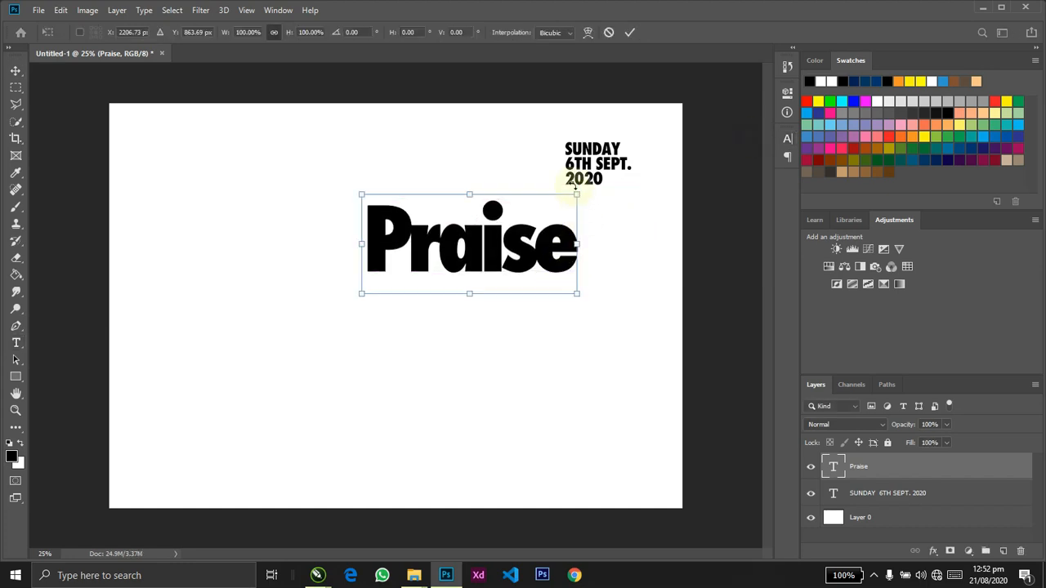
pyautogui.press('Escape')
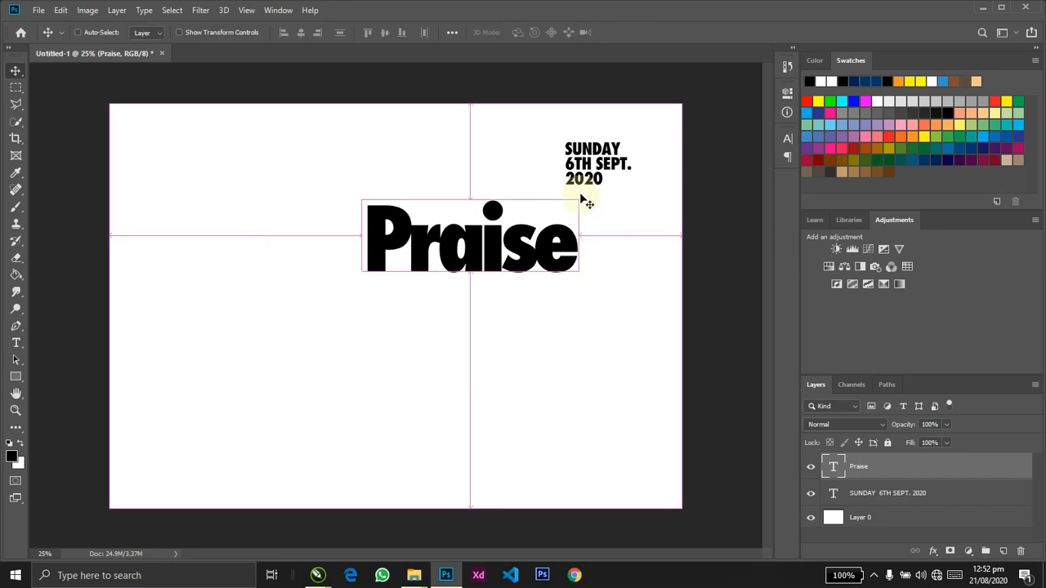
# Set the tracking of the "Praise" text to -50.
pyautogui.doubleClick(581, 197)
pyautogui.hotkey('ctrl', 't')
pyautogui.click(731, 185)
pyautogui.write('-50')
pyautogui.press('Return')
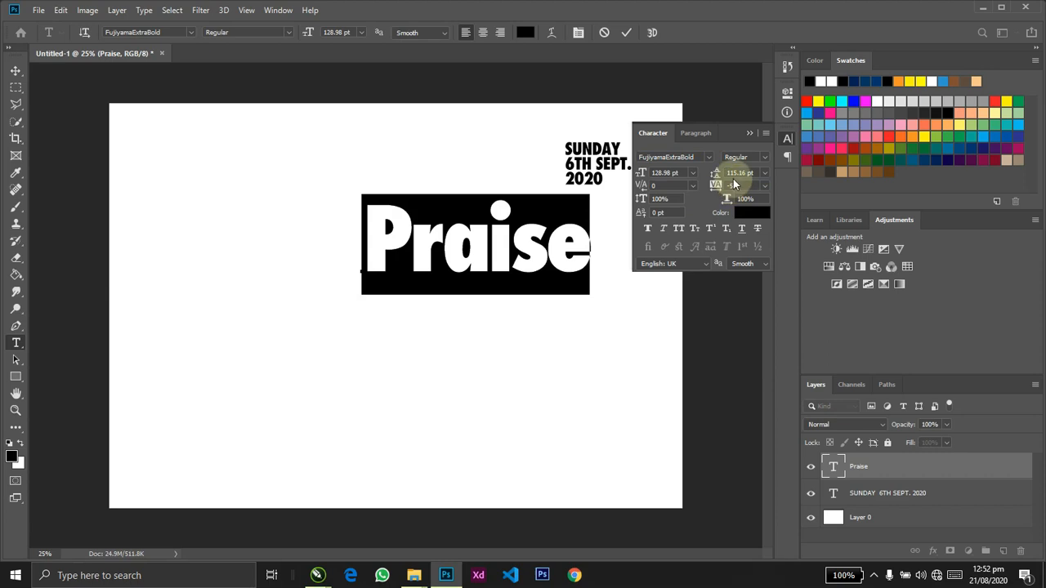
pyautogui.hotkey('ctrl', 'Return')
pyautogui.press('v')
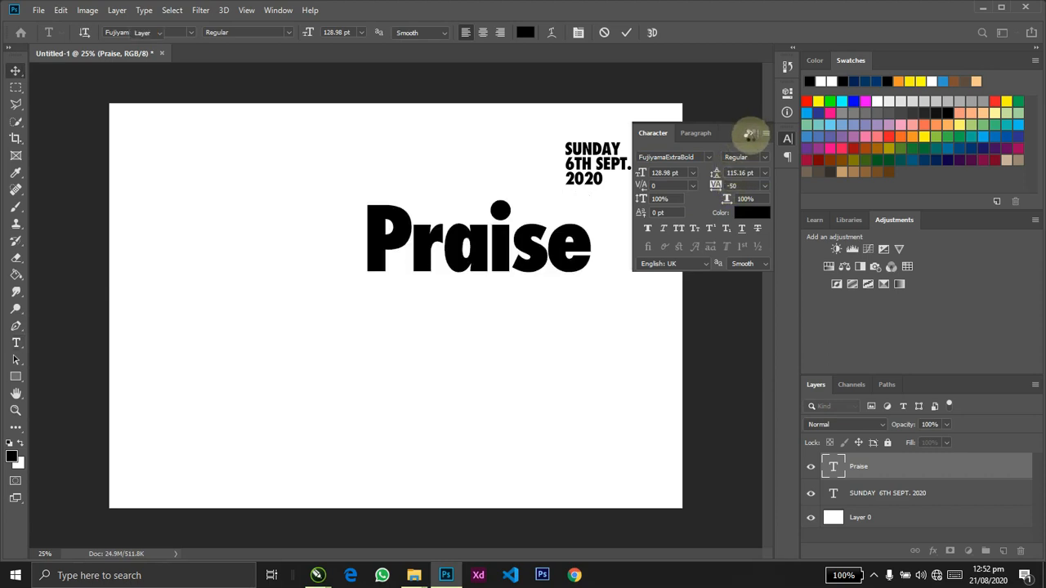
pyautogui.click(752, 133)
# Scale the "Praise" text up to about 106.6%, keeping its lower left corner in place.
pyautogui.hotkey('ctrl', 't')
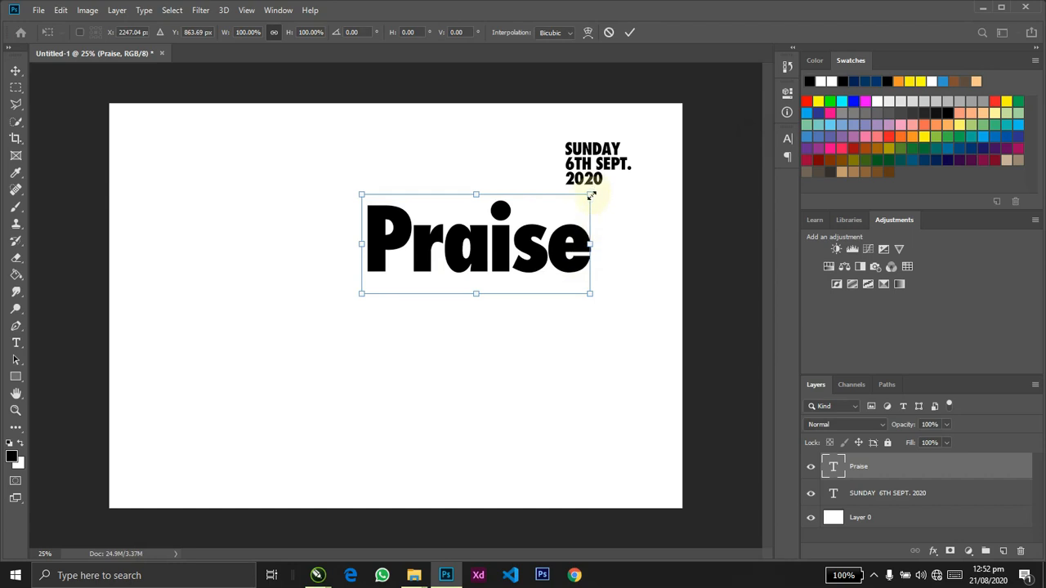
pyautogui.moveTo(591, 196); pyautogui.dragTo(605, 188)
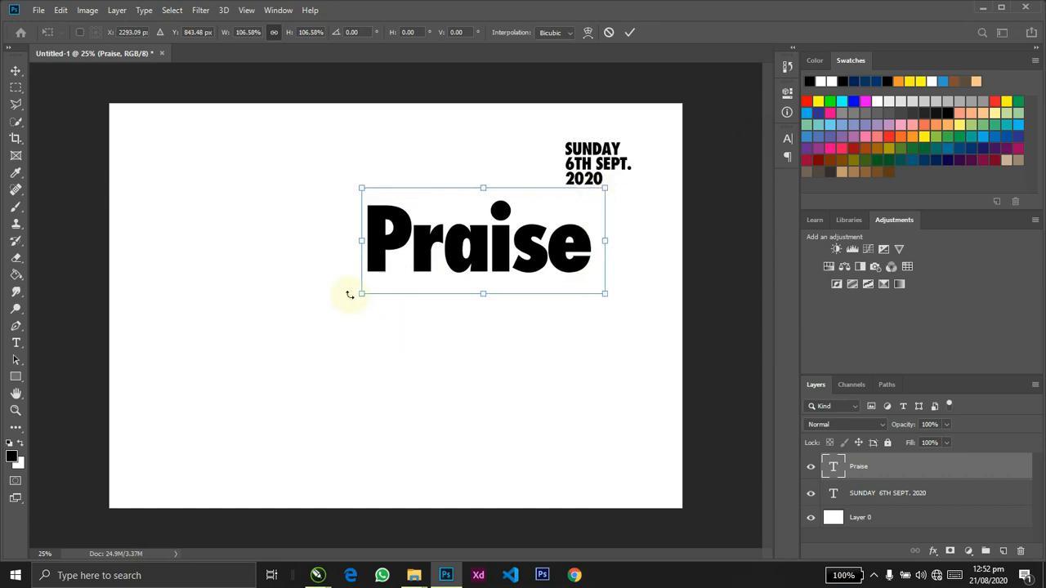
pyautogui.press('Return')
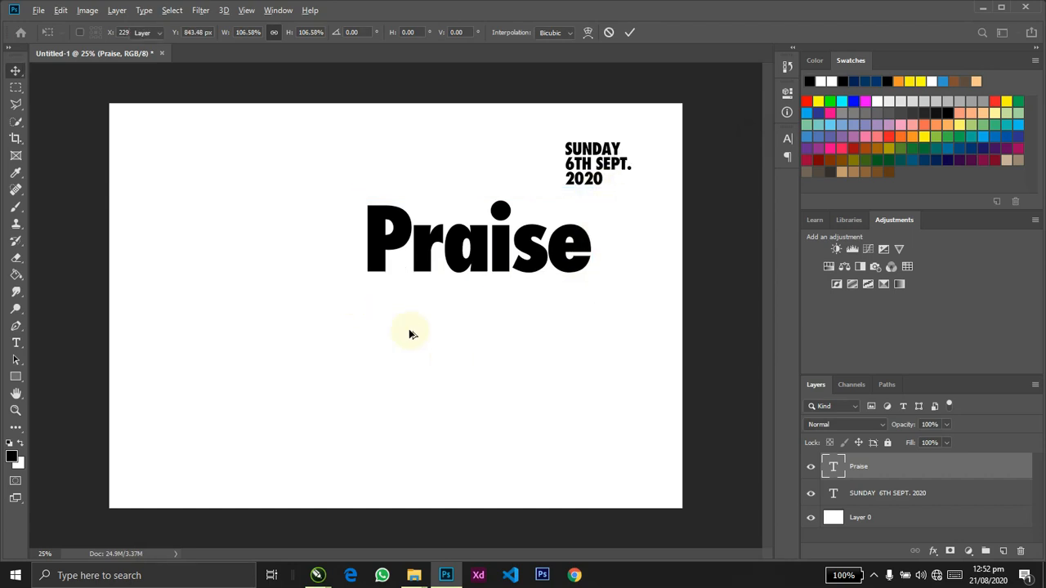
# Copy the word "to" from the write-up in File Explorer, then duplicate "Praise" below itself in Photoshop and replace the copy's text with it.
pyautogui.hotkey('alt', 'Tab')
pyautogui.moveTo(652, 126); pyautogui.dragTo(641, 126)
pyautogui.hotkey('ctrl', 'c')
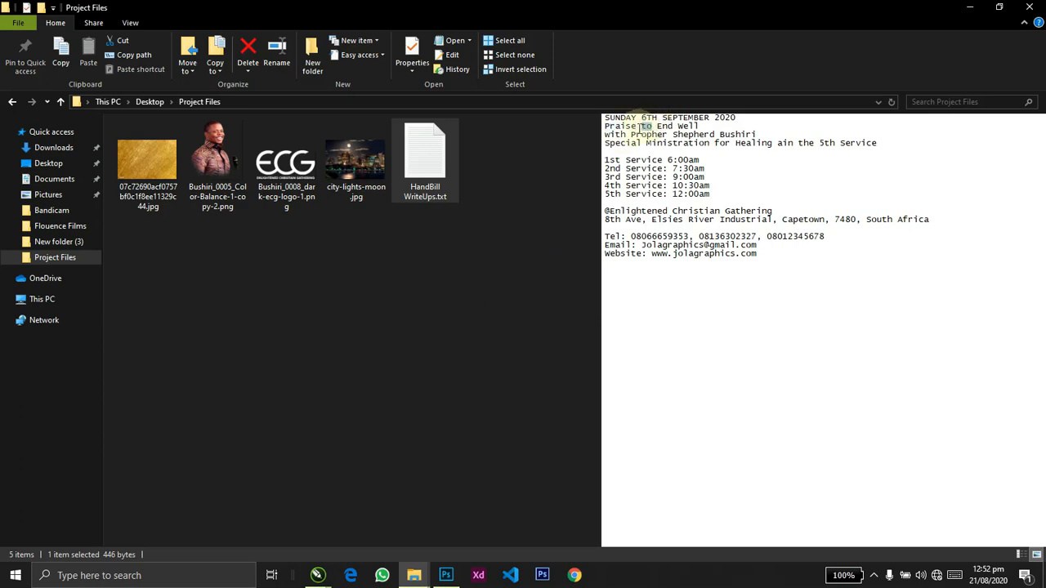
pyautogui.hotkey('alt', 'Tab')
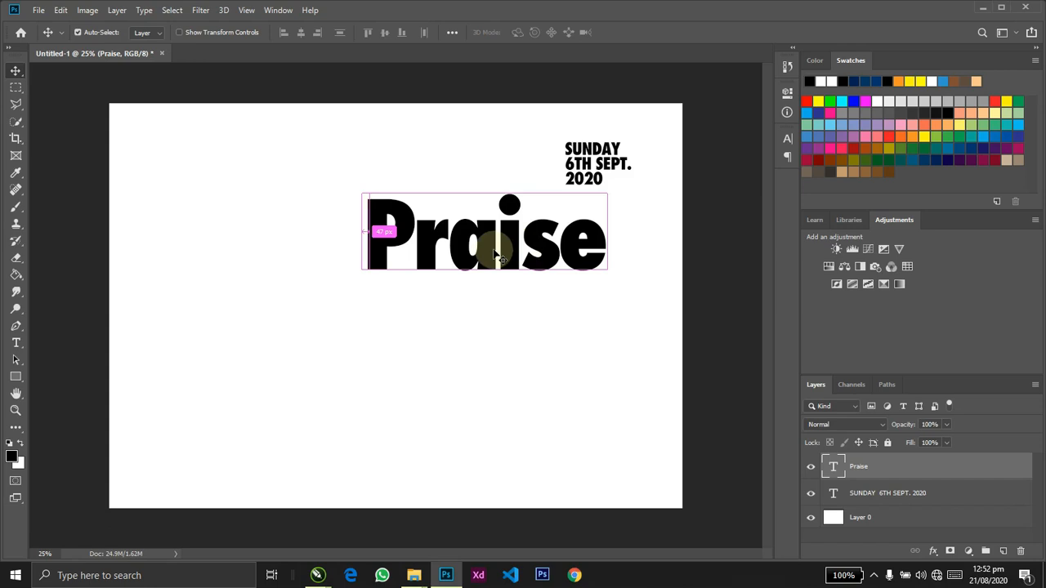
pyautogui.moveTo(496, 256); pyautogui.dragTo(510, 322)
pyautogui.doubleClick(510, 321)
pyautogui.hotkey('ctrl', 'v')
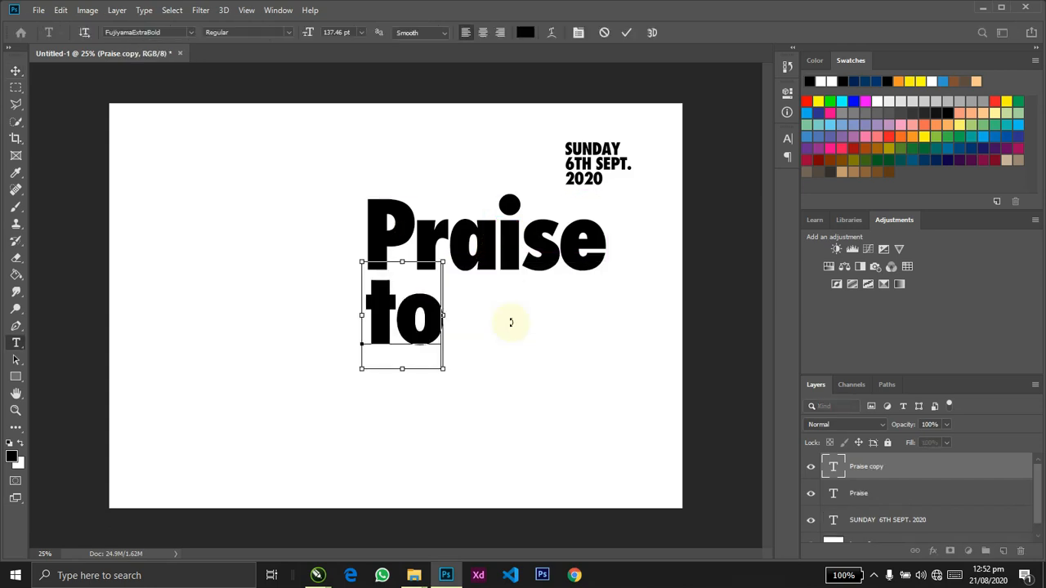
pyautogui.hotkey('ctrl', 'Return')
# Apply All Caps to the "to" text below "Praise".
pyautogui.press('Return')
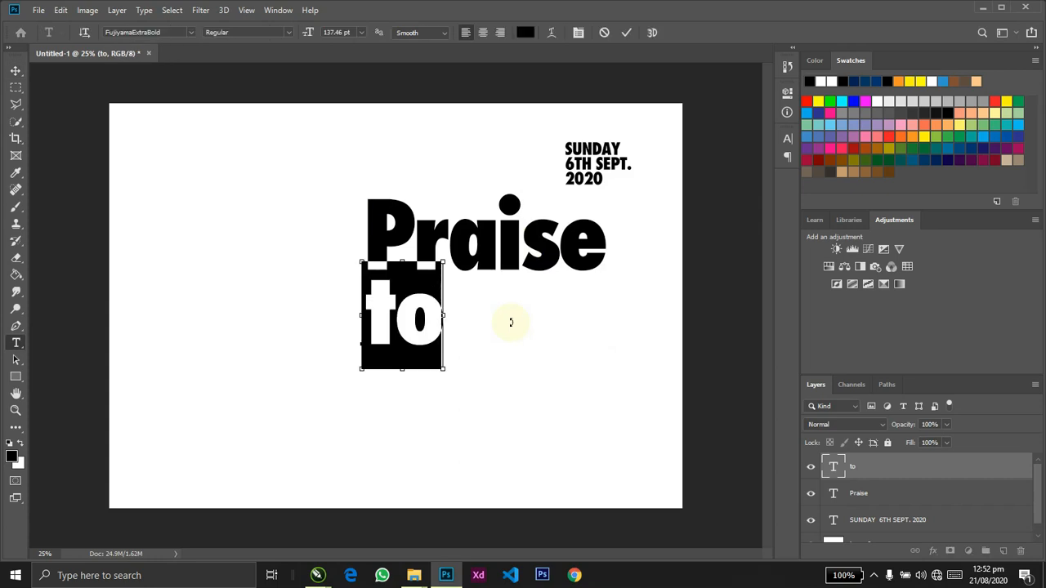
pyautogui.hotkey('ctrl', 't')
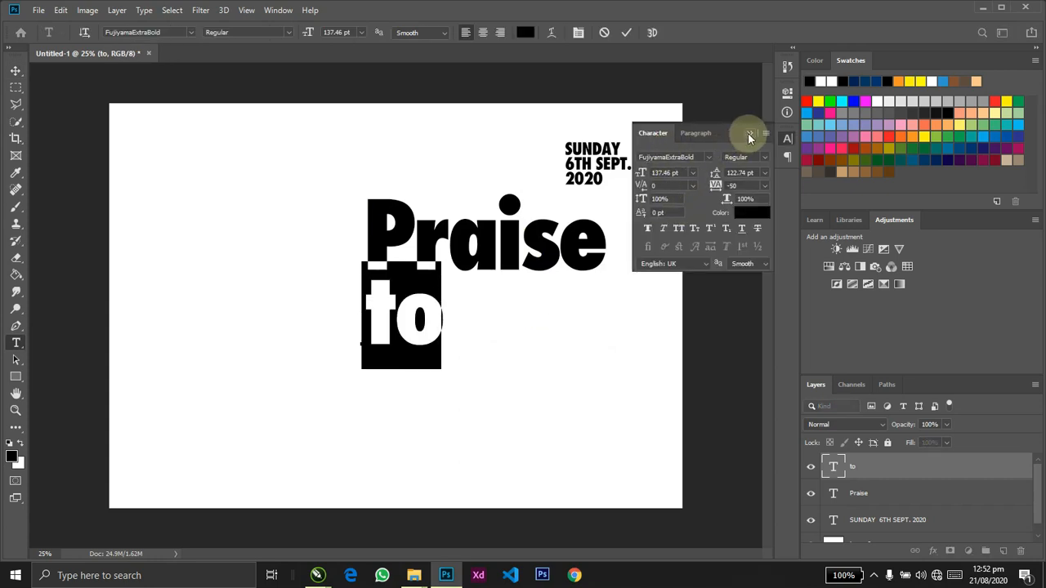
pyautogui.click(749, 132)
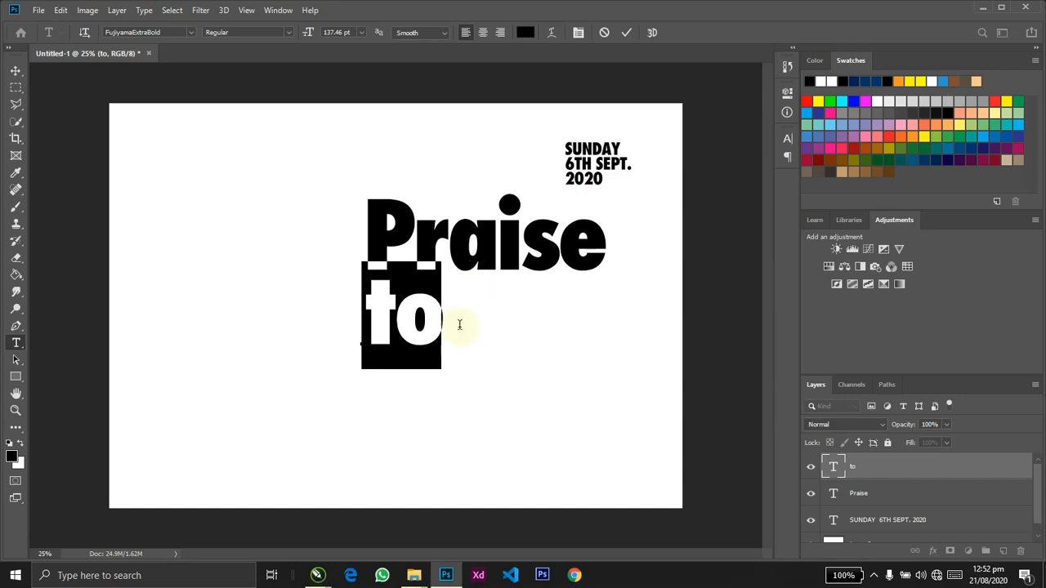
pyautogui.click(417, 315)
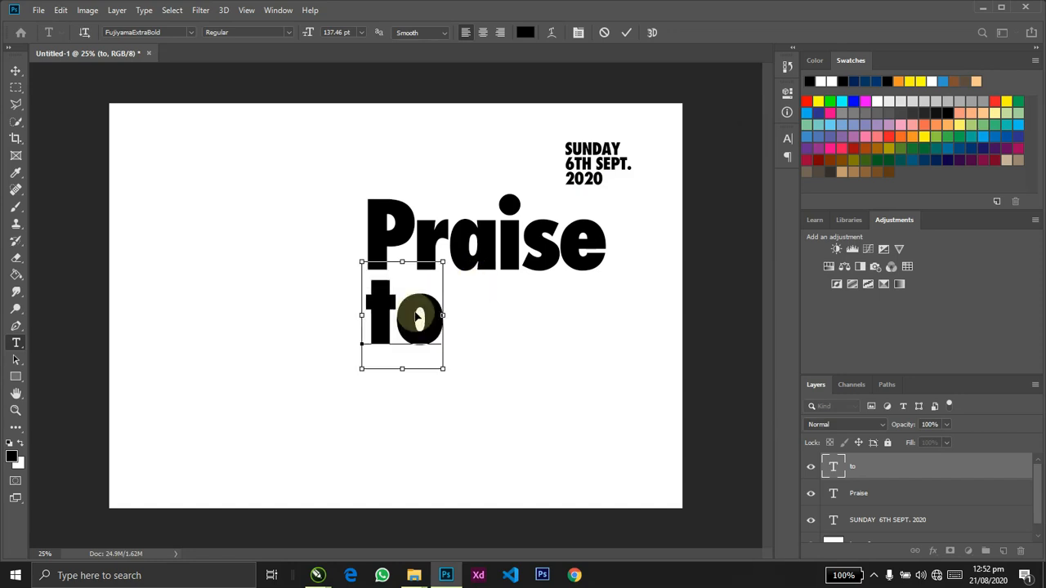
pyautogui.hotkey('ctrl', 'a')
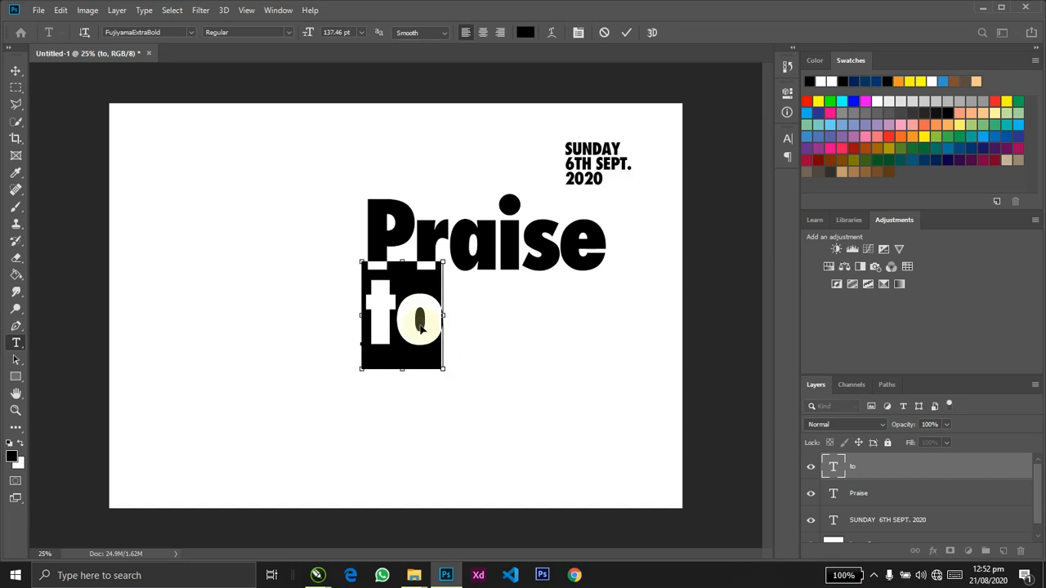
pyautogui.hotkey('ctrl', 't')
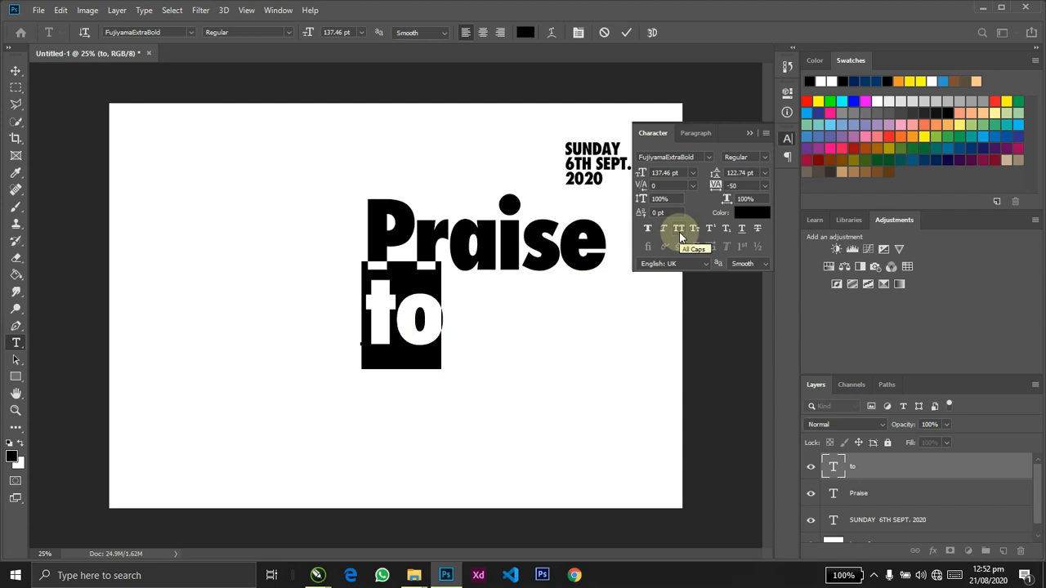
pyautogui.click(679, 236)
pyautogui.click(749, 134)
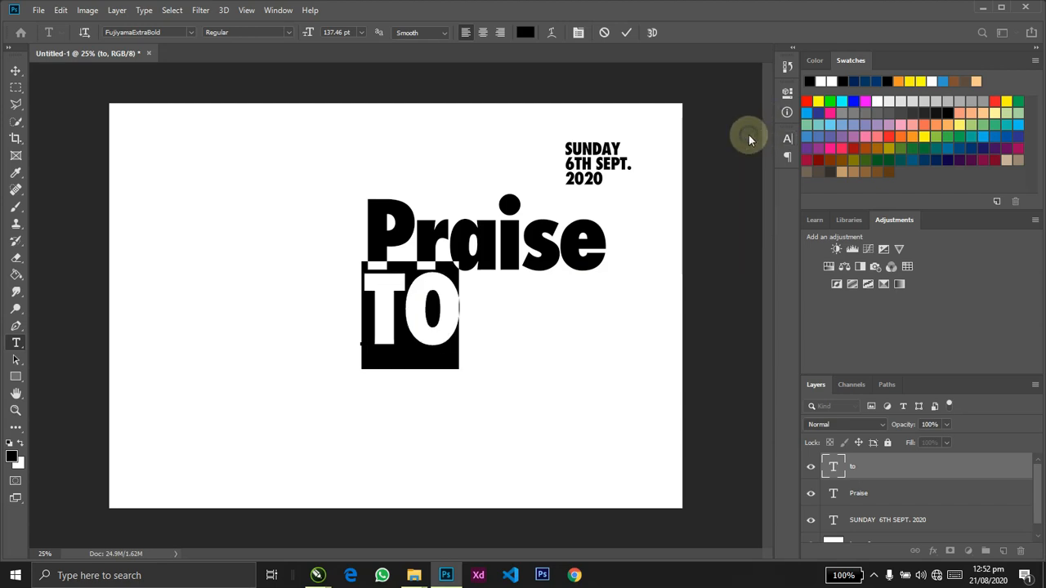
# Finish editing the "TO" text and scale it down to about 49.6%.
pyautogui.hotkey('ctrl', 'Return')
pyautogui.hotkey('ctrl', 't')
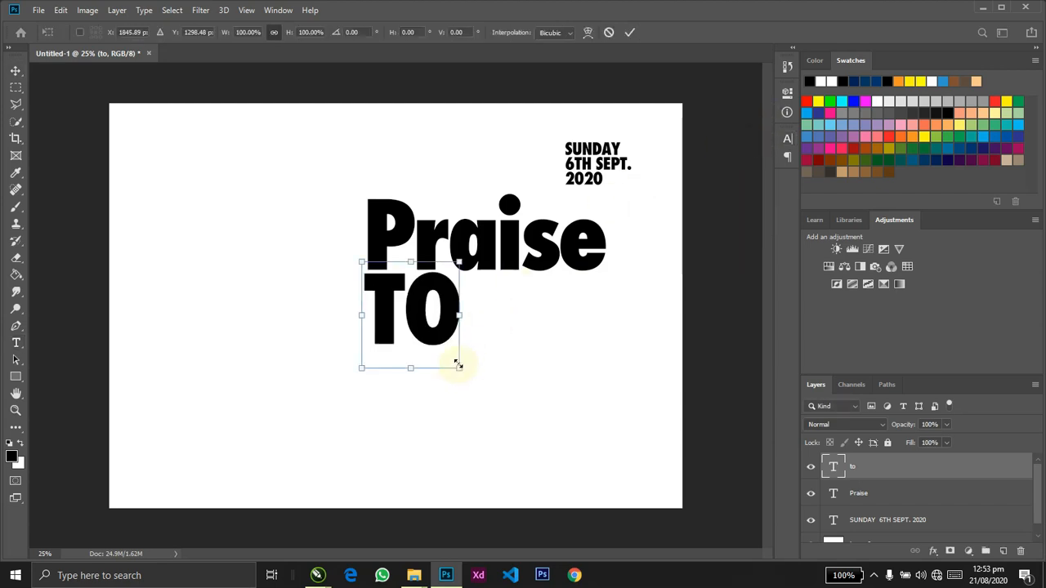
pyautogui.moveTo(447, 364); pyautogui.dragTo(381, 322)
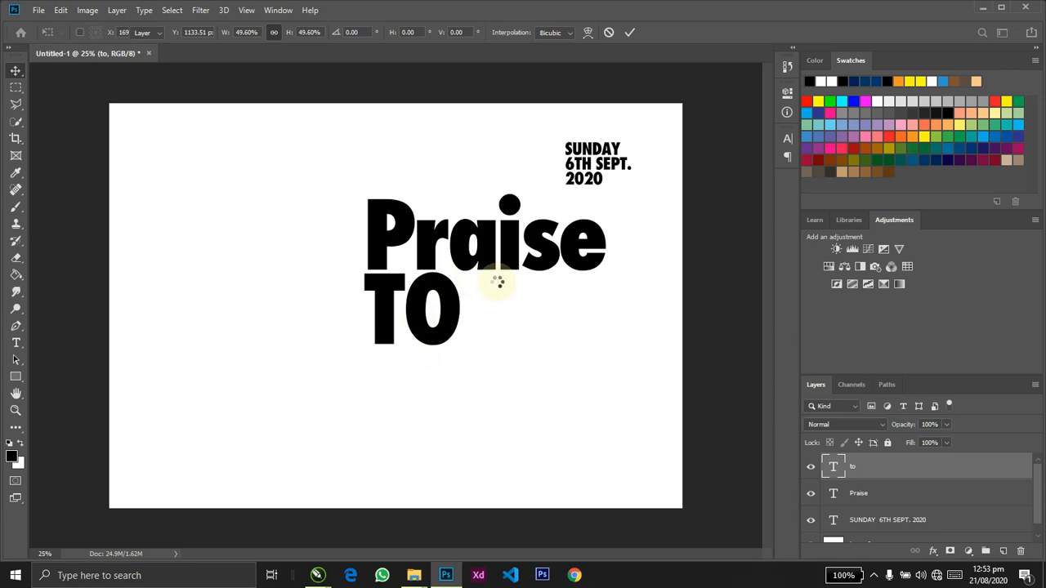
# Switch to File Explorer, select "End Well" in the HandBill WriteUps.txt preview, and return to Photoshop.
pyautogui.hotkey('alt', 'Tab')
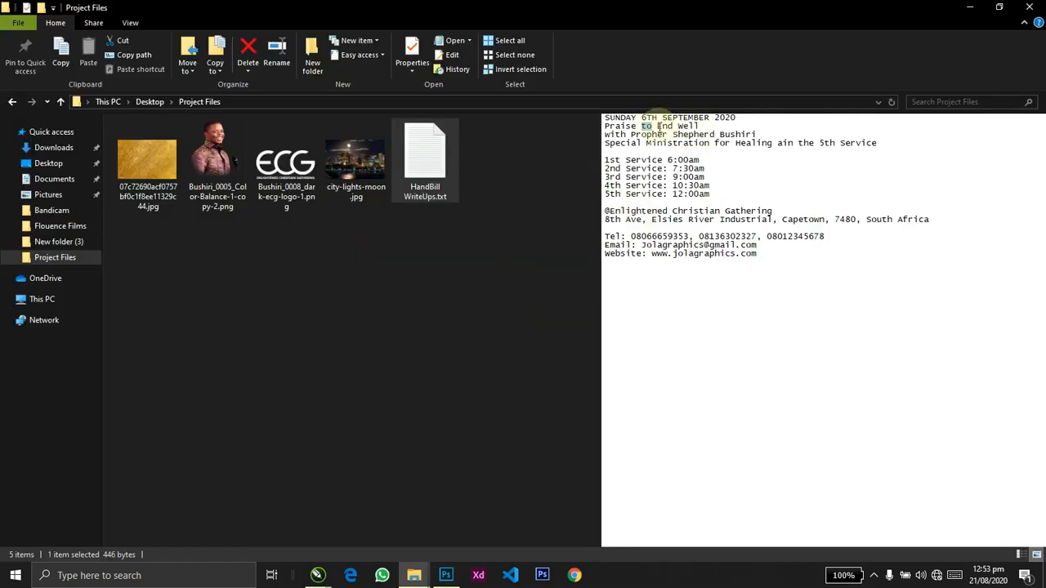
pyautogui.moveTo(657, 127); pyautogui.dragTo(702, 126)
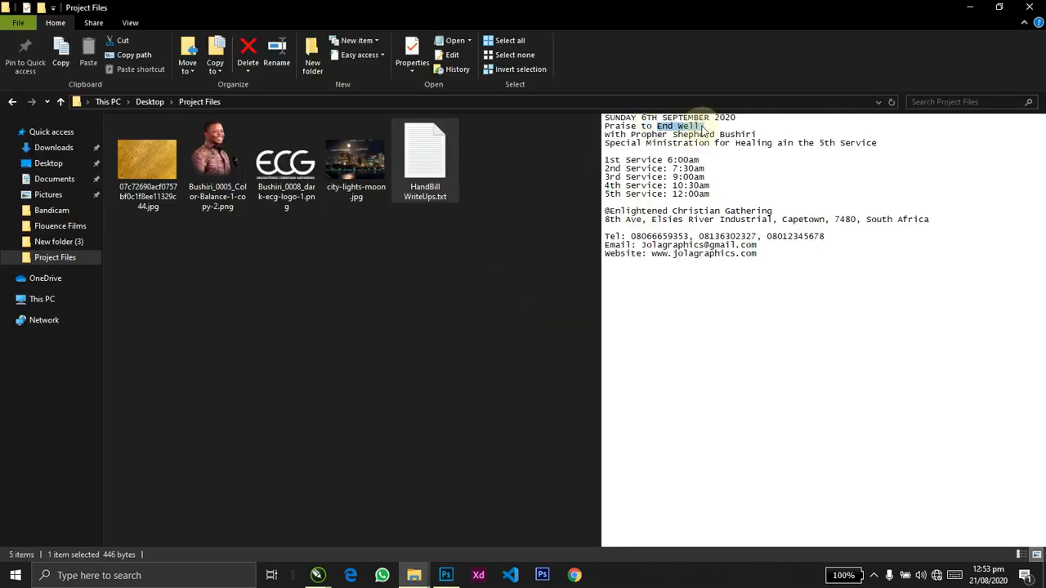
pyautogui.hotkey('alt', 'Tab')
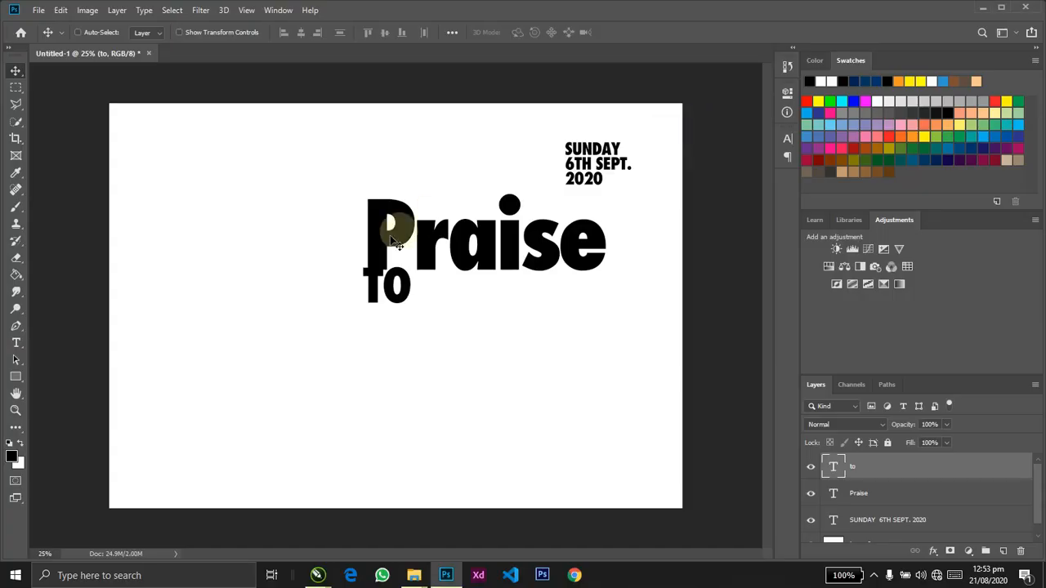
# Position the "TO" text just below "Praise", aligned with the left edge of the letter P.
pyautogui.moveTo(460, 264); pyautogui.dragTo(464, 280)
pyautogui.press('Left')
pyautogui.press('Left')
pyautogui.press('Left')
pyautogui.press('Left')
pyautogui.press('Down')
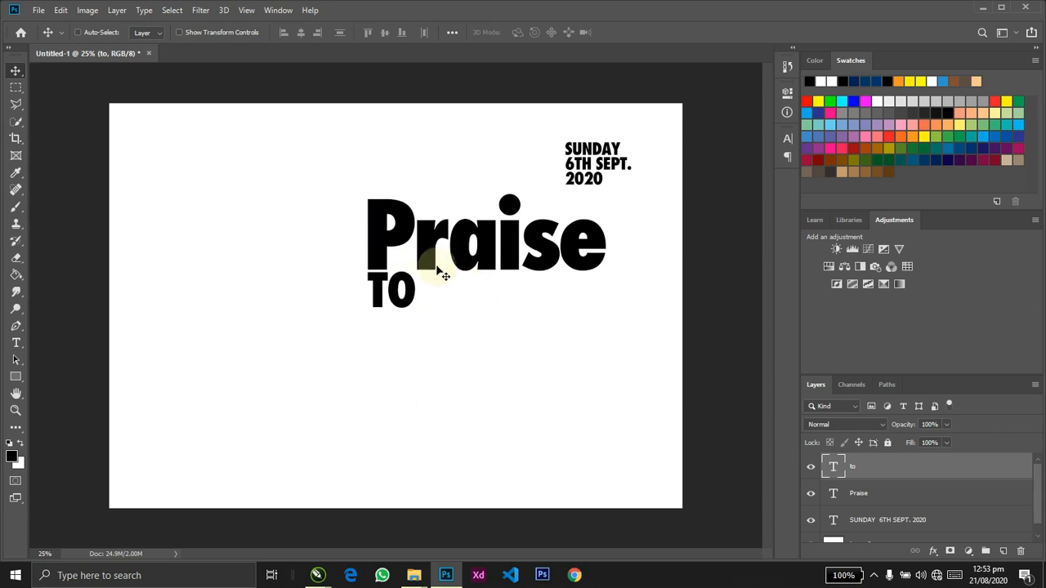
# Duplicate the "Praise" text just below the original and replace its wording with "EndWell", without a space between the words.
pyautogui.keyDown('ctrl'); pyautogui.click(422, 257); pyautogui.keyUp('ctrl')
pyautogui.moveTo(427, 255); pyautogui.dragTo(435, 327)
pyautogui.doubleClick(435, 327)
pyautogui.write('End Well')
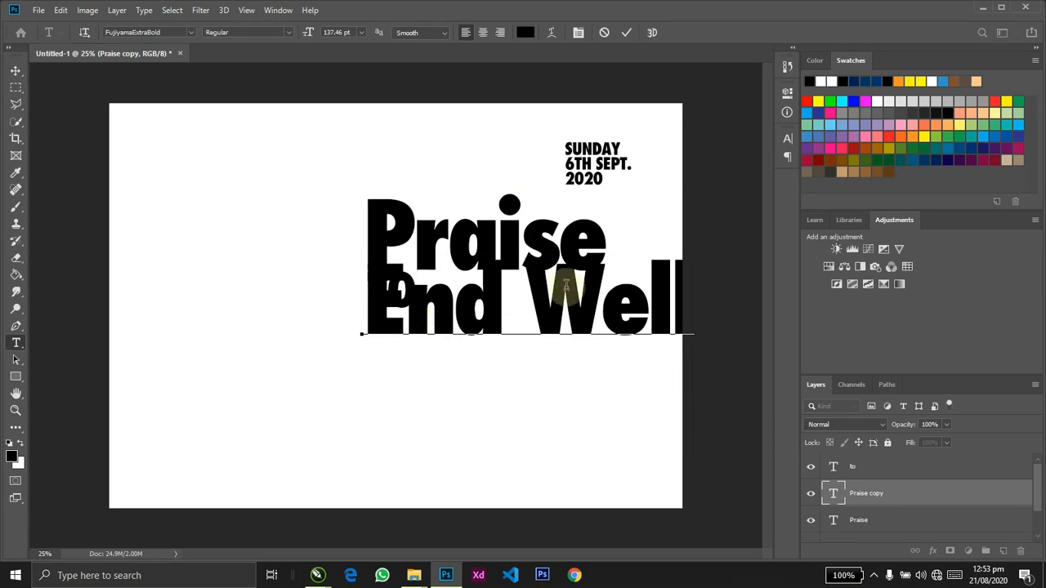
pyautogui.click(531, 301)
pyautogui.press('BackSpace')
# Apply All Caps to the entire "EndWell" text and finish editing it.
pyautogui.hotkey('ctrl', 'a')
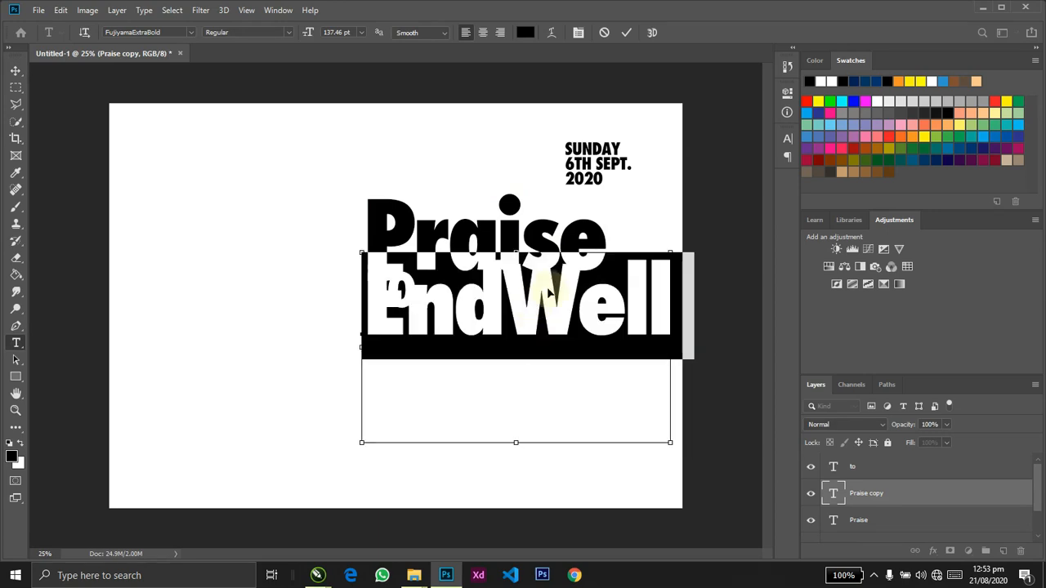
pyautogui.hotkey('ctrl', 't')
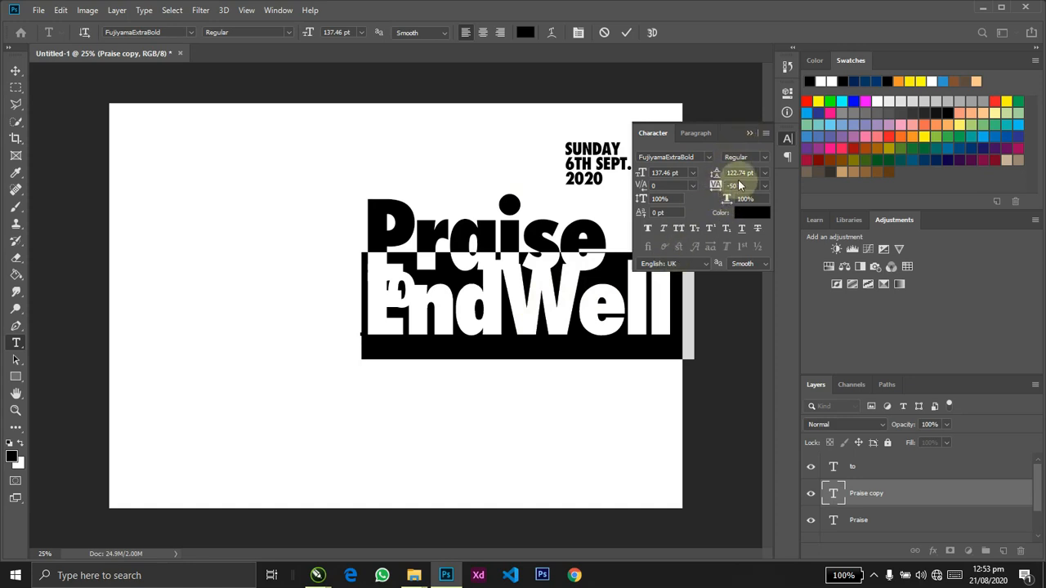
pyautogui.click(681, 229)
pyautogui.click(749, 133)
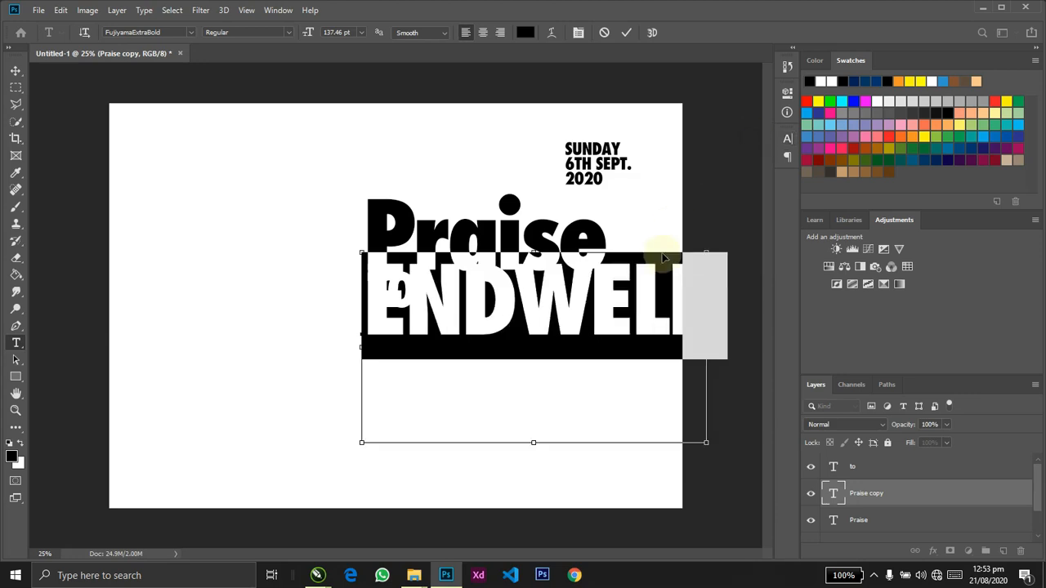
pyautogui.hotkey('ctrl', 'Return')
# Scale the "ENDWELL" text down to about 69% and place it beside "TO" under "Praise".
pyautogui.hotkey('ctrl', 't')
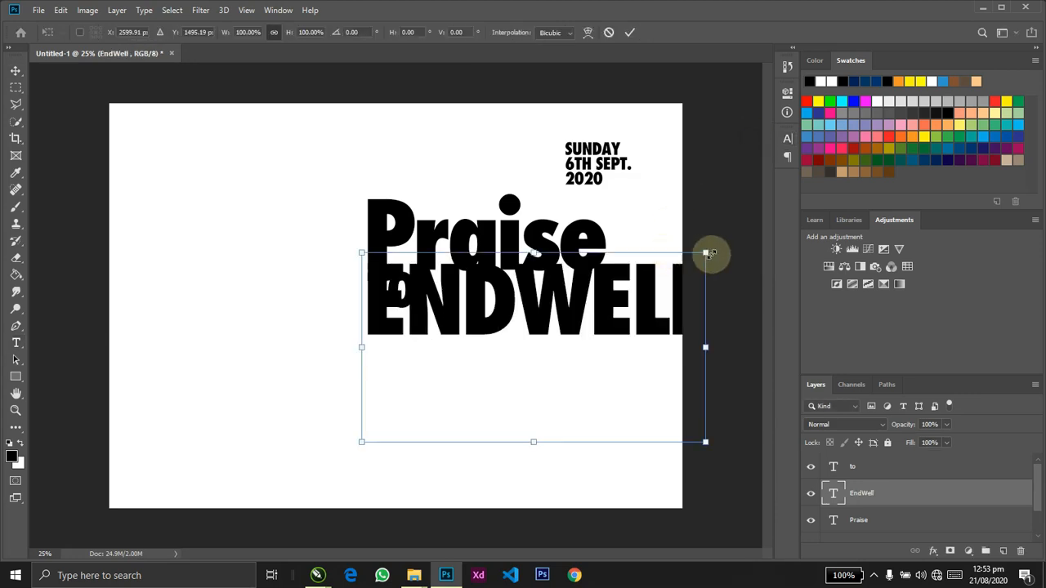
pyautogui.moveTo(708, 255); pyautogui.dragTo(645, 264)
pyautogui.press('Return')
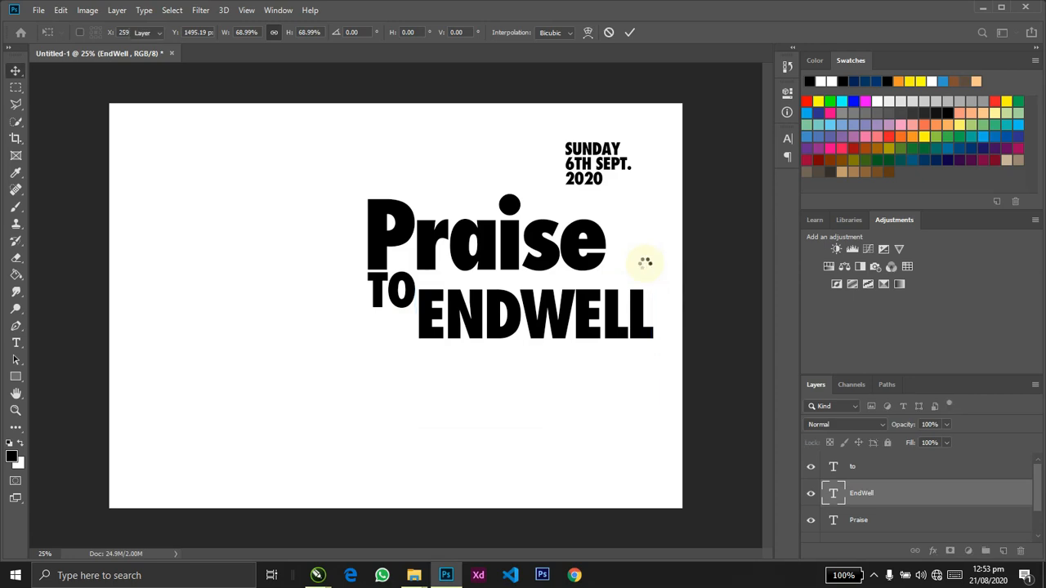
# Remove the trailing blank space after the "ENDWELL" text and finish editing it.
pyautogui.press('t')
pyautogui.doubleClick(600, 352)
pyautogui.click(600, 352)
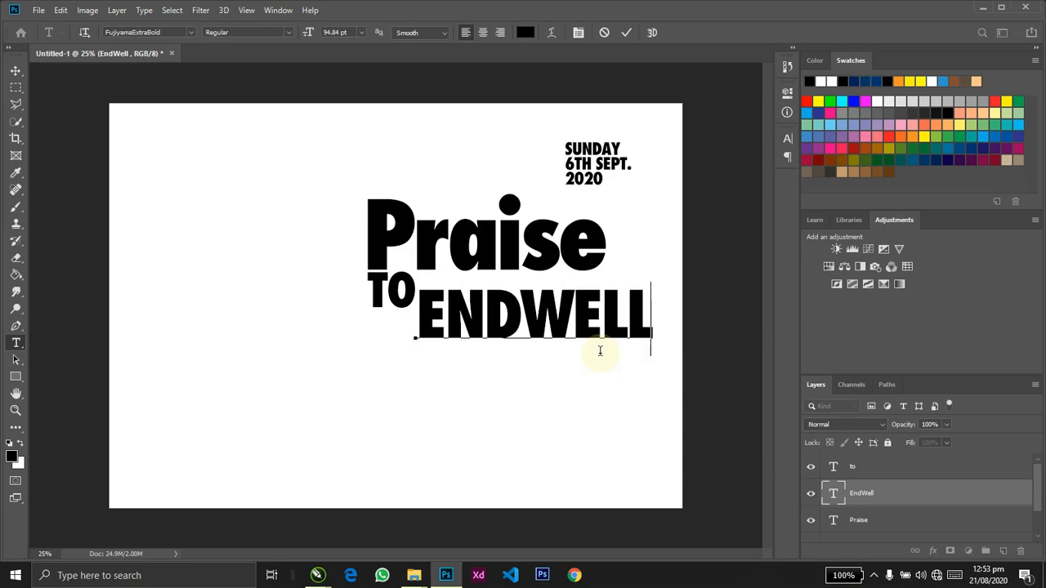
pyautogui.hotkey('ctrl', 'Return')
pyautogui.press('v')
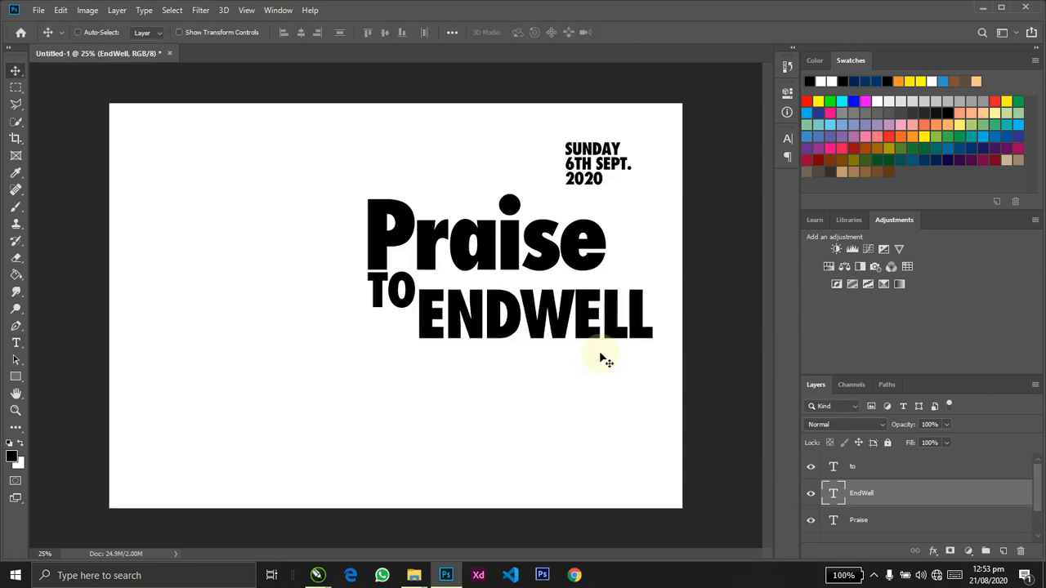
# Move "ENDWELL" up close beneath "Praise" and scale it to about 78.1% so it ends near the title's right edge.
pyautogui.moveTo(539, 325); pyautogui.dragTo(541, 316)
pyautogui.hotkey('ctrl', 't')
pyautogui.moveTo(655, 346); pyautogui.dragTo(601, 334)
pyautogui.press('Escape')
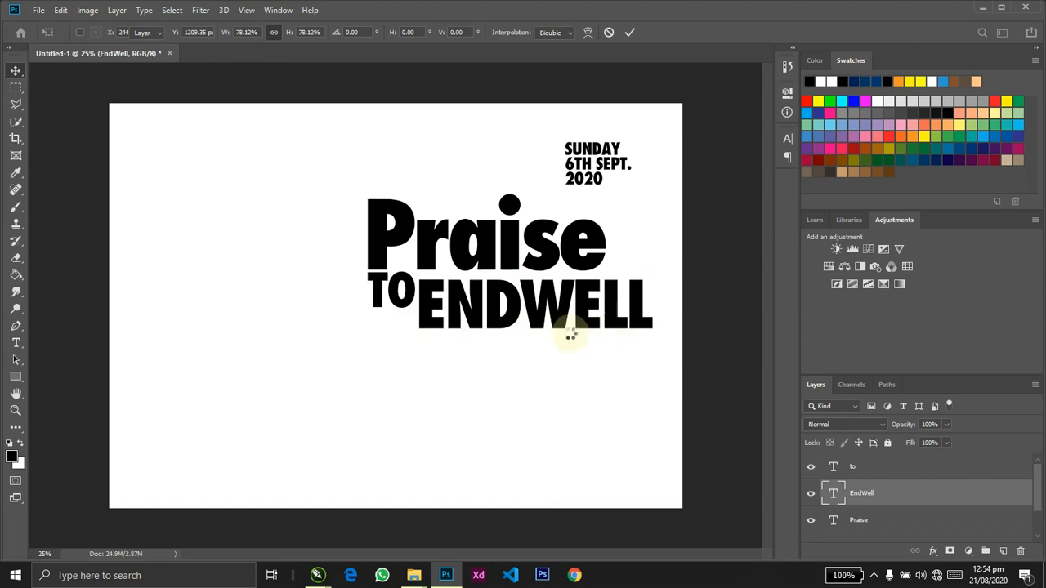
pyautogui.moveTo(586, 353); pyautogui.dragTo(578, 344)
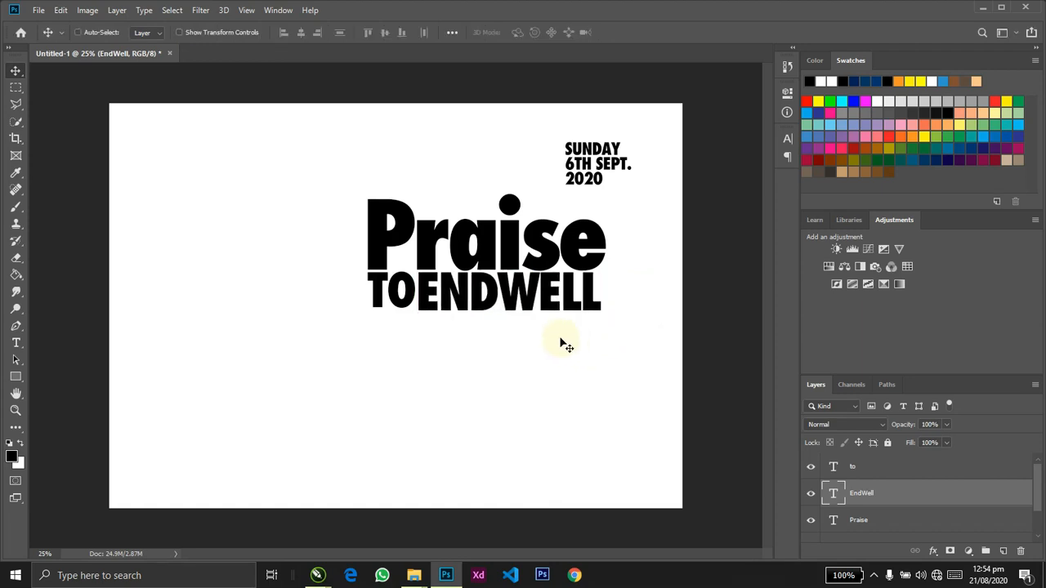
# Scale the "TO" text down to about 67.7% and move it aside into the blank area left of the title.
pyautogui.keyDown('ctrl'); pyautogui.click(406, 300); pyautogui.keyUp('ctrl')
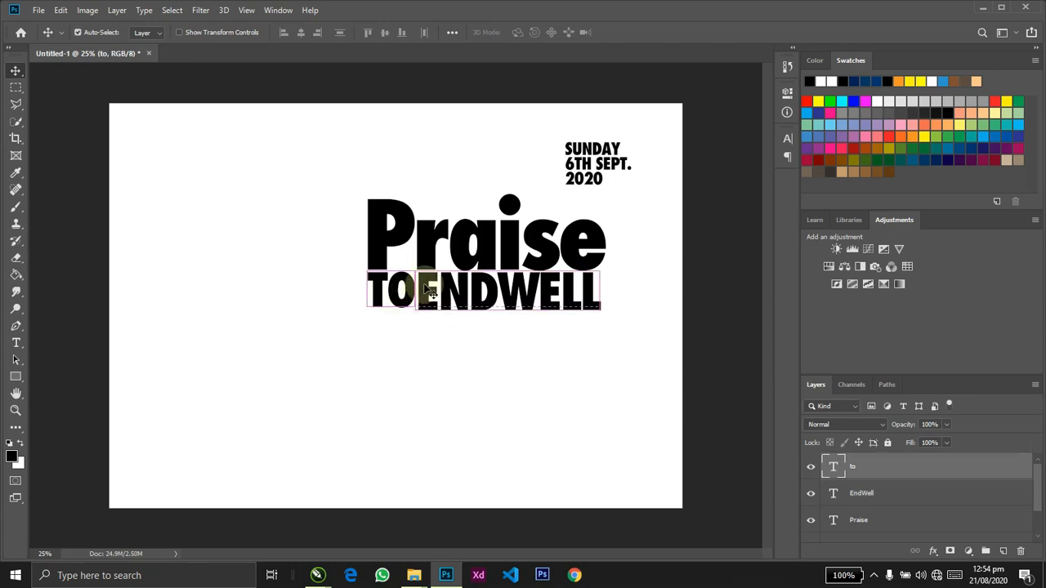
pyautogui.hotkey('ctrl', 't')
pyautogui.moveTo(414, 268); pyautogui.dragTo(406, 276)
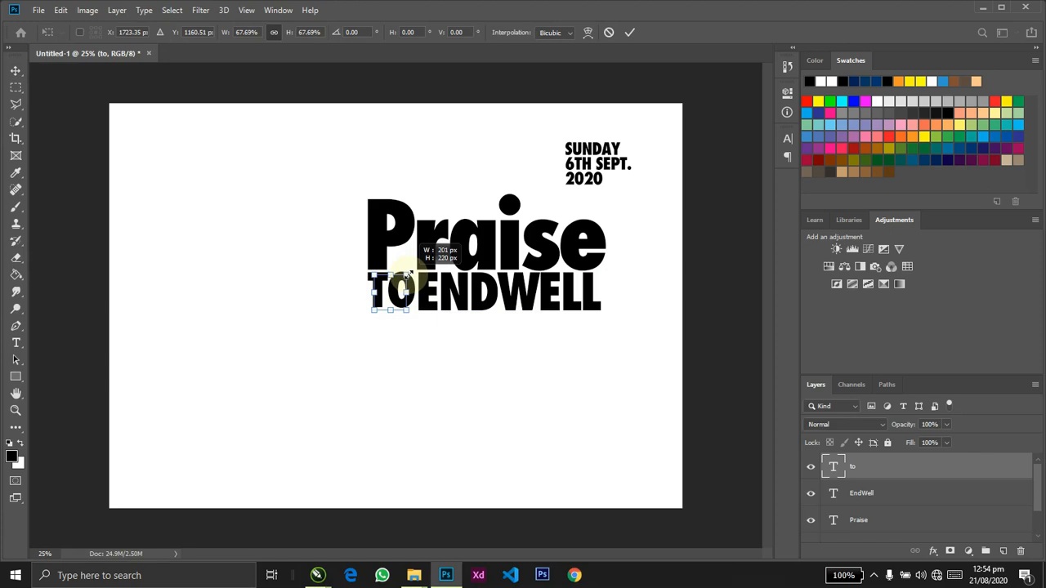
pyautogui.moveTo(406, 275)
pyautogui.mouseDown()
pyautogui.moveTo(416, 273)
pyautogui.moveTo(400, 290)
pyautogui.mouseUp()
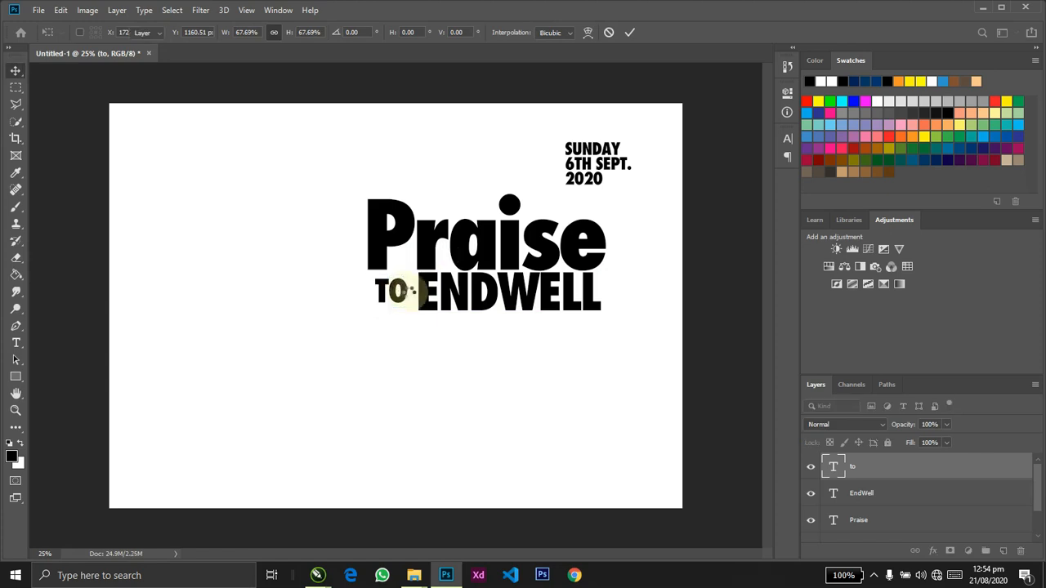
pyautogui.press('Return')
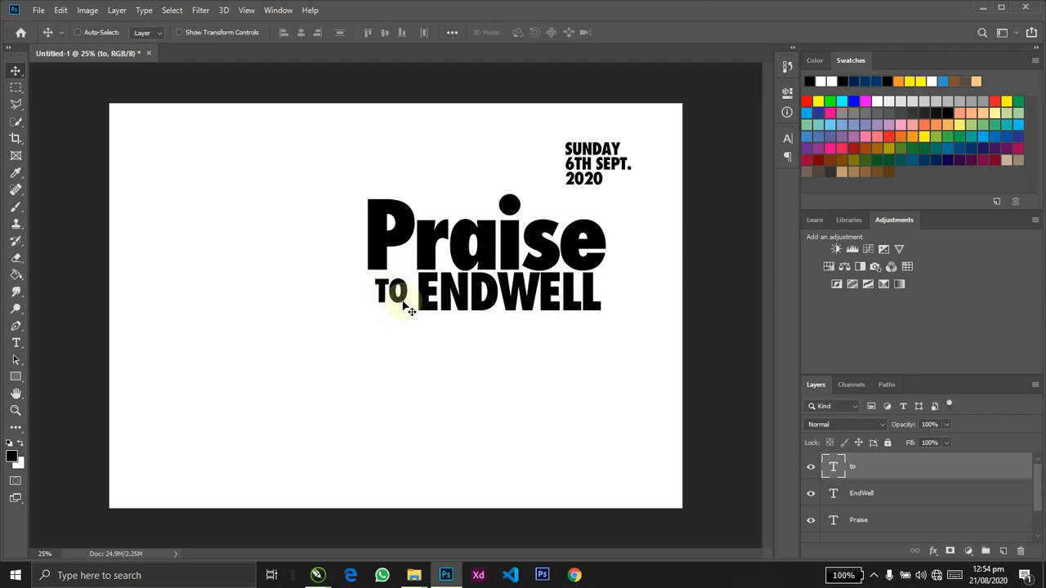
pyautogui.moveTo(406, 309); pyautogui.dragTo(239, 310)
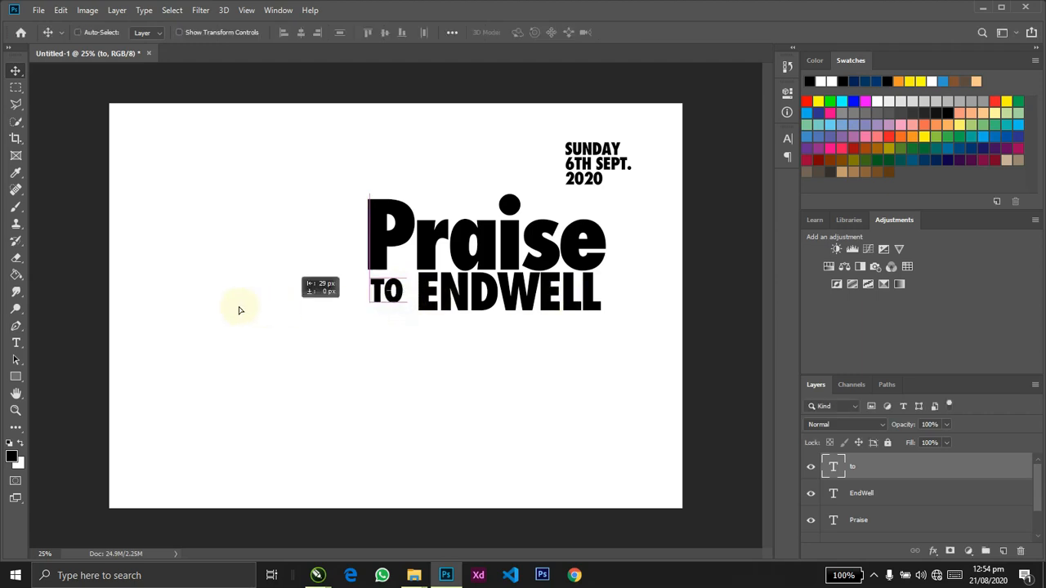
# Delete "WELL" from the "ENDWELL" text so the layer reads only "END".
pyautogui.press('t')
pyautogui.click(509, 290)
pyautogui.doubleClick(509, 291)
pyautogui.click(501, 295)
pyautogui.hotkey('shift', 'End')
pyautogui.press('BackSpace')
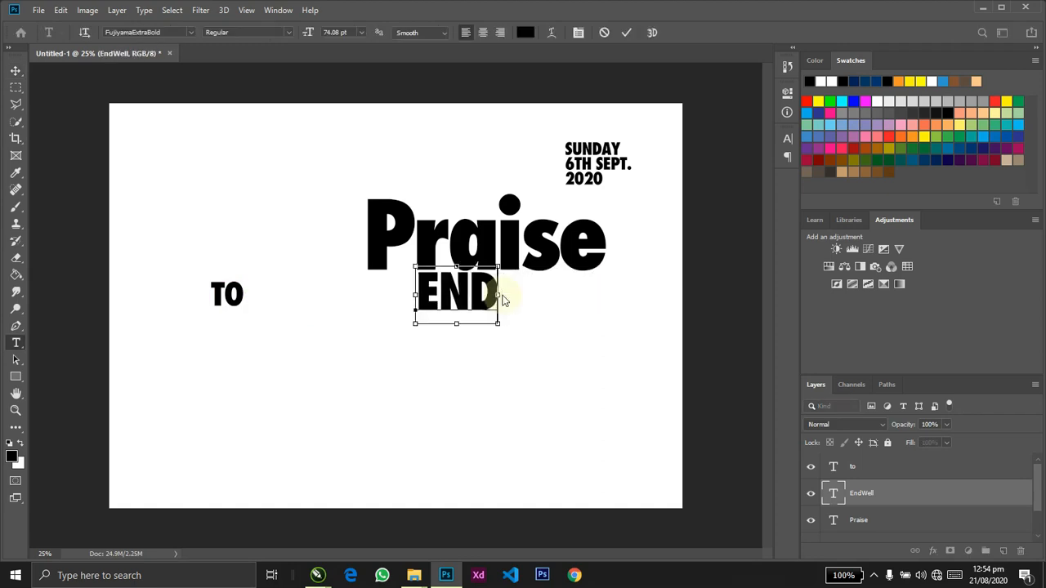
pyautogui.hotkey('ctrl', 'Return')
# Duplicate the "END" text to its right, change the copy to "Well", and set it directly beside "END".
pyautogui.press('v')
pyautogui.moveTo(472, 317); pyautogui.dragTo(559, 314)
pyautogui.press('t')
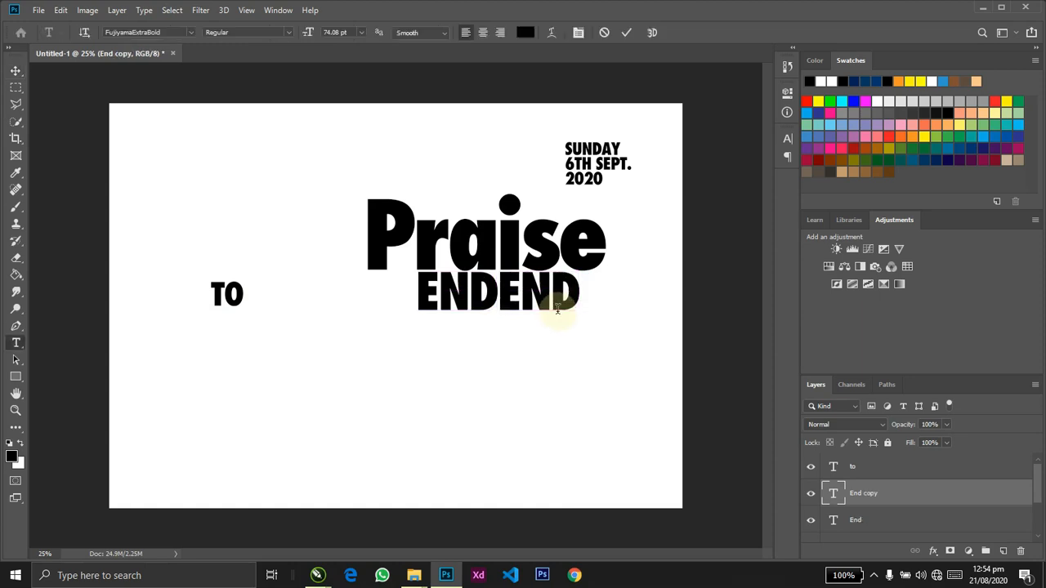
pyautogui.click(559, 316)
pyautogui.write('Well')
pyautogui.hotkey('ctrl', 'Return')
pyautogui.press('v')
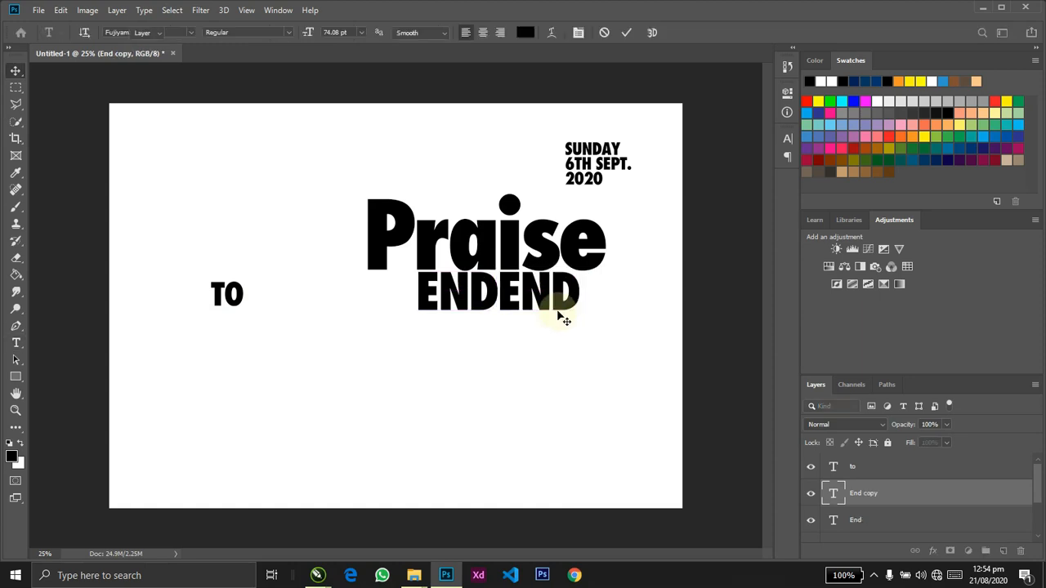
pyautogui.moveTo(511, 311); pyautogui.dragTo(483, 314)
# Try shifting "WELL" left so its W overlaps the D of "END", and undo the move.
pyautogui.press('z')
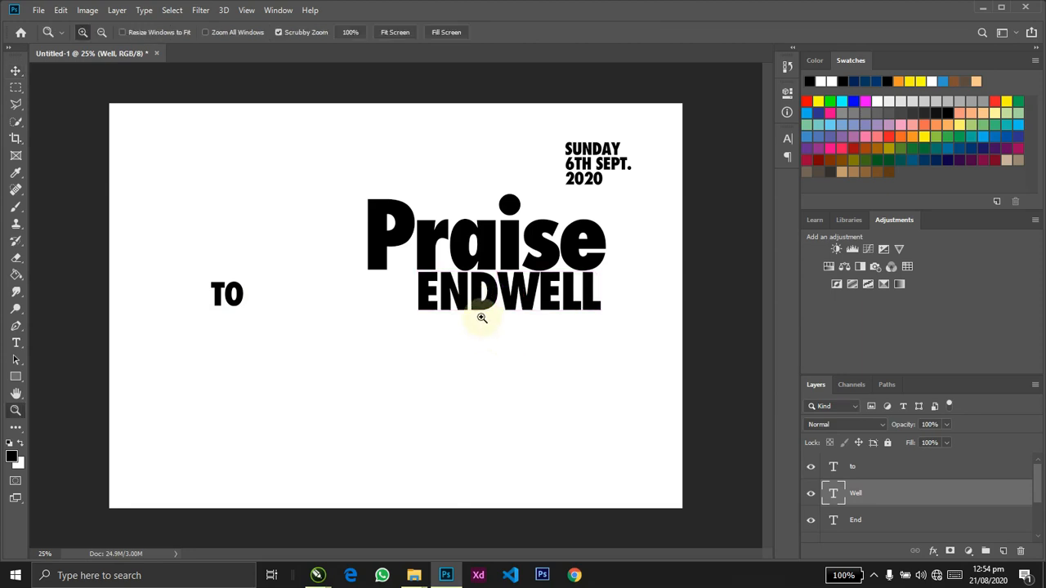
pyautogui.moveTo(523, 350); pyautogui.dragTo(547, 360)
pyautogui.press('v')
pyautogui.moveTo(579, 286); pyautogui.dragTo(566, 286)
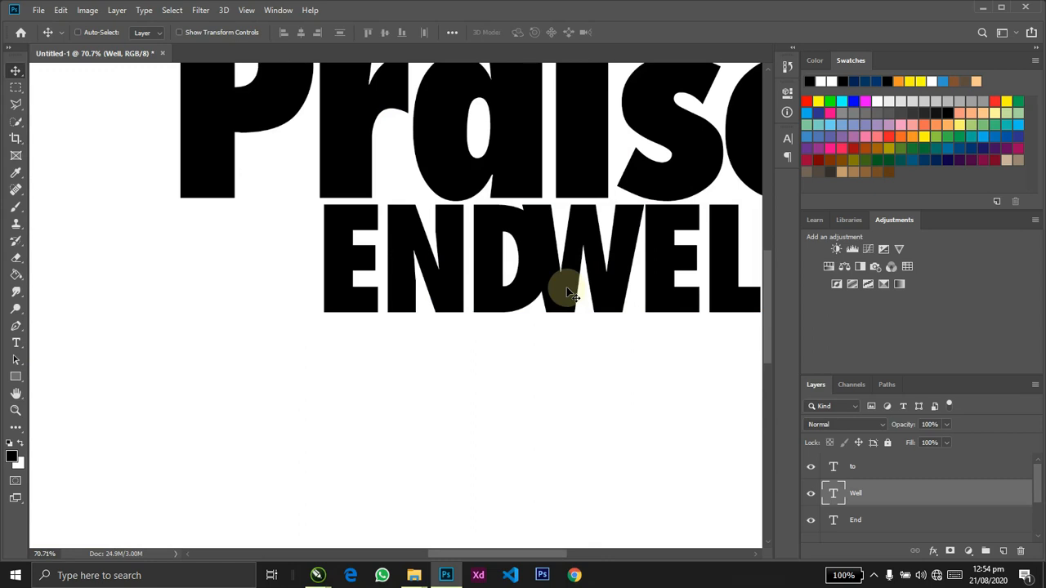
pyautogui.hotkey('ctrl', 'z')
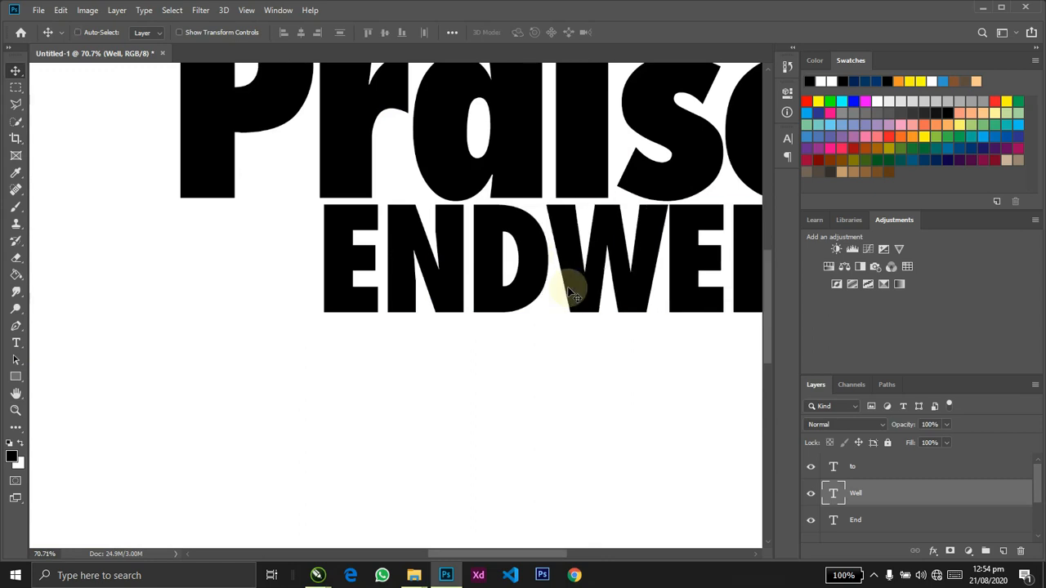
# Add a layer mask to the End layer and draw a closed Pen path along the W's slanted left edge and around it.
pyautogui.click(515, 301)
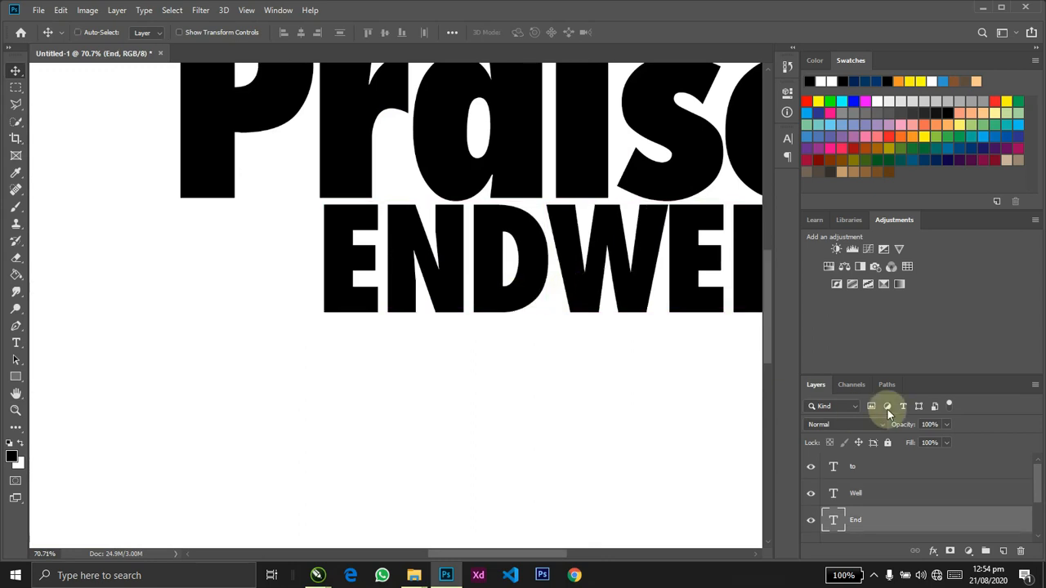
pyautogui.click(953, 550)
pyautogui.press('p')
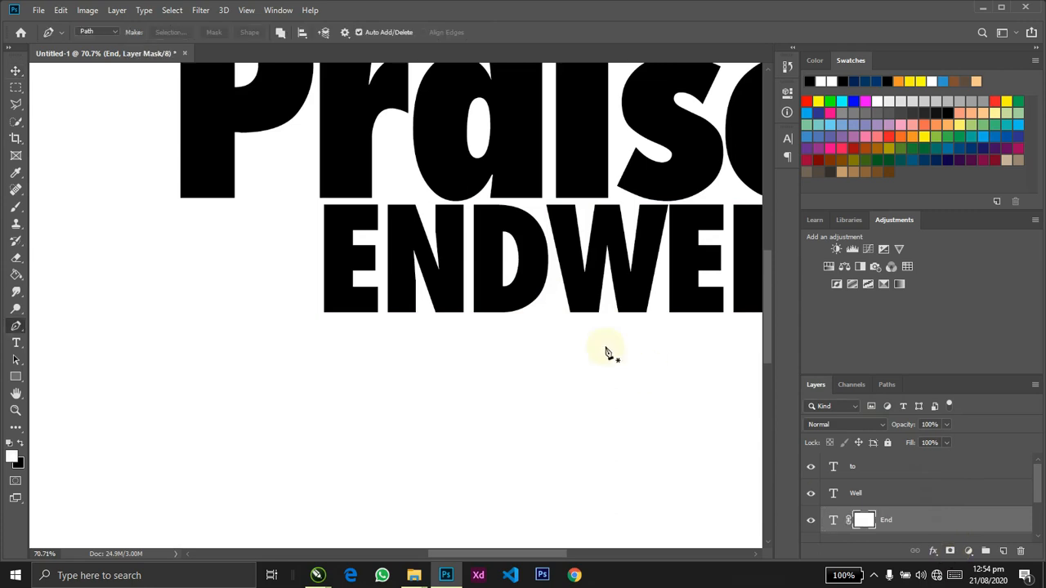
pyautogui.click(545, 204)
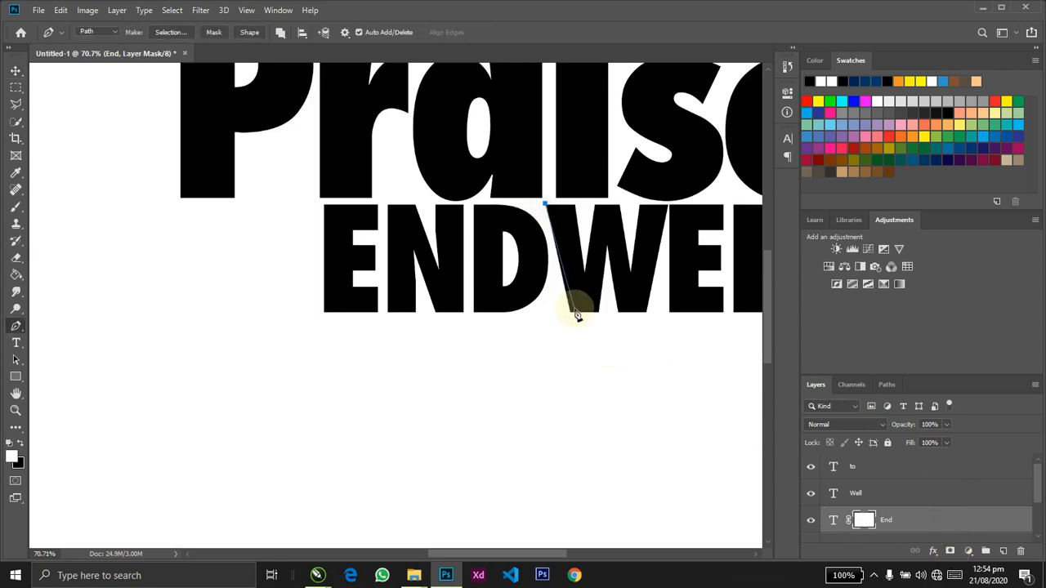
pyautogui.click(571, 319)
pyautogui.click(739, 321)
pyautogui.click(651, 149)
pyautogui.click(546, 203)
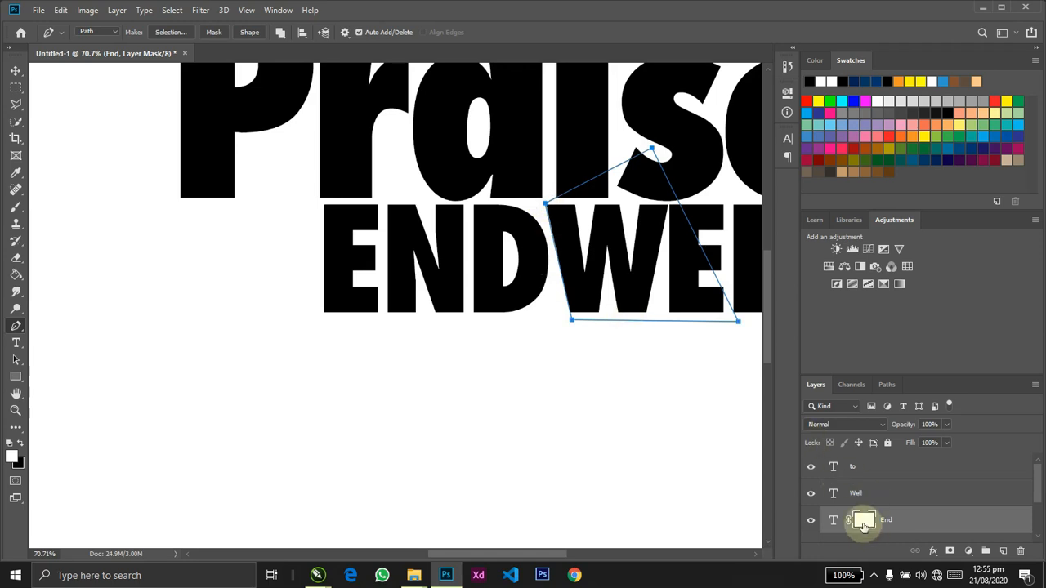
# Fill the drawn path on the End layer's mask and dismiss the path.
pyautogui.rightClick(582, 297)
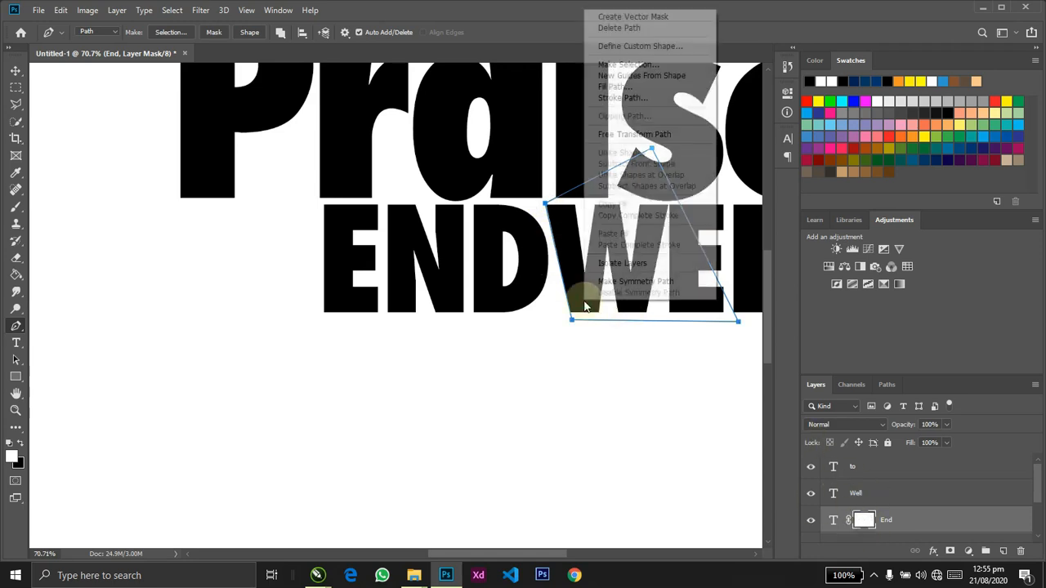
pyautogui.click(615, 86)
pyautogui.click(601, 138)
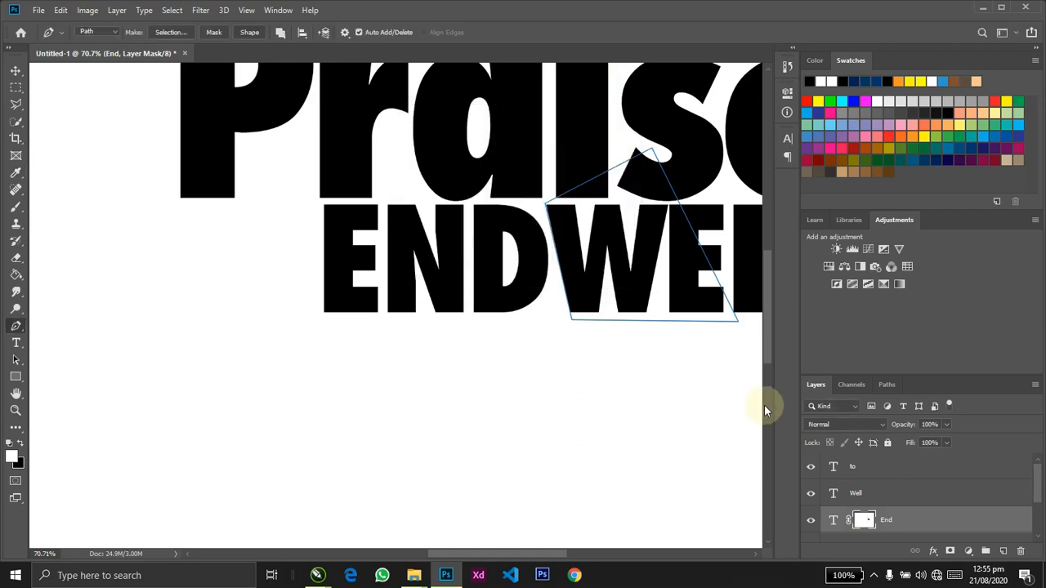
pyautogui.press('Return')
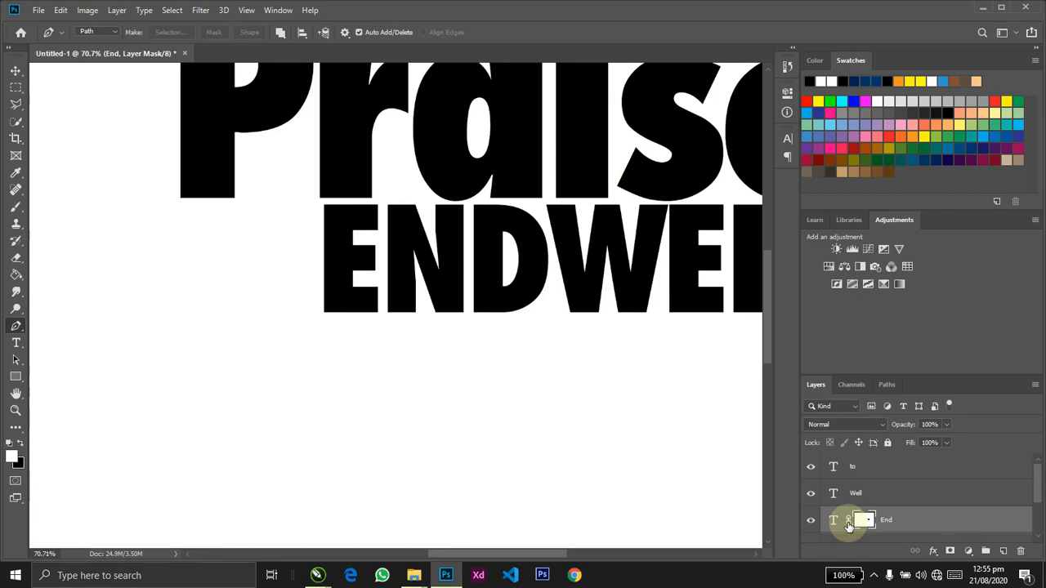
# Shift the End layer's unlinked mask left so it trims the D at the W's slant, and relink the mask.
pyautogui.press('v')
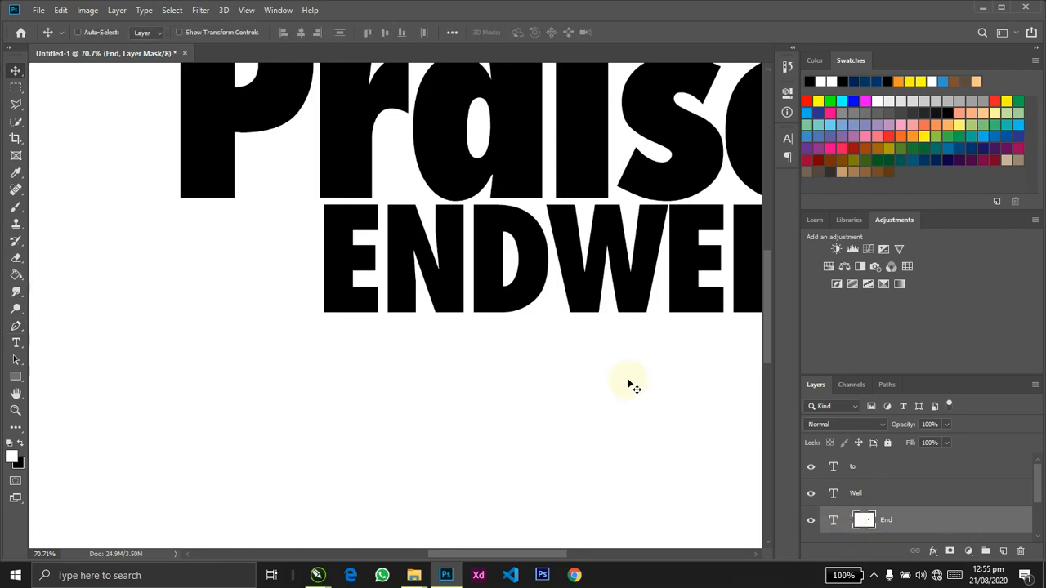
pyautogui.moveTo(646, 379); pyautogui.dragTo(626, 381)
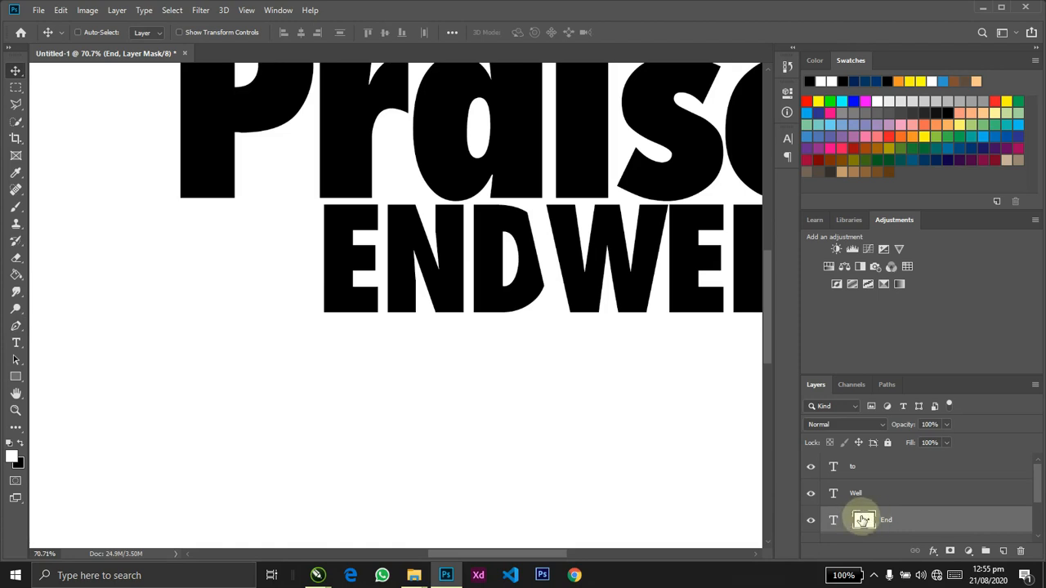
pyautogui.moveTo(699, 438); pyautogui.dragTo(702, 438)
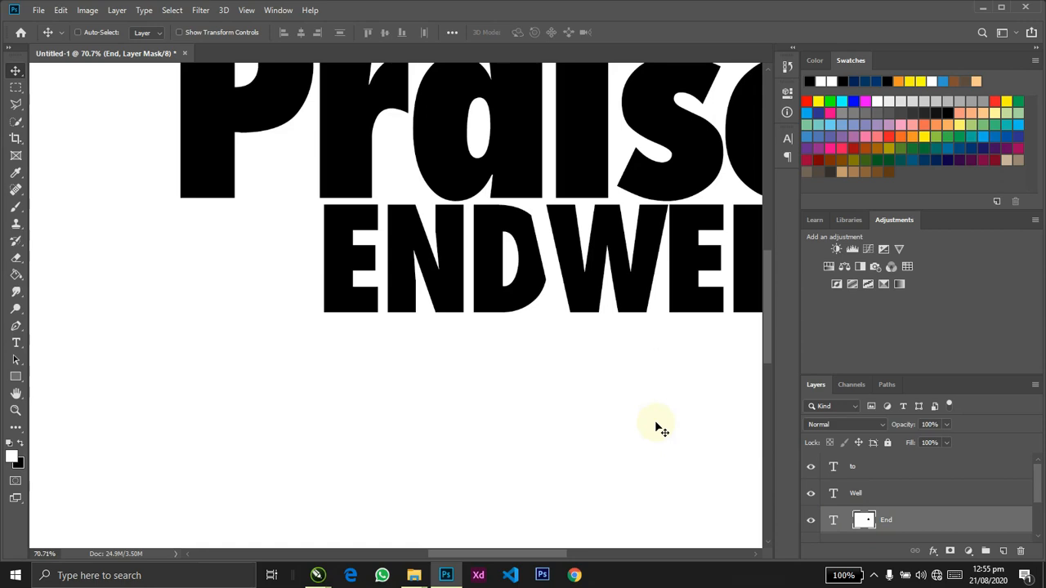
pyautogui.click(847, 522)
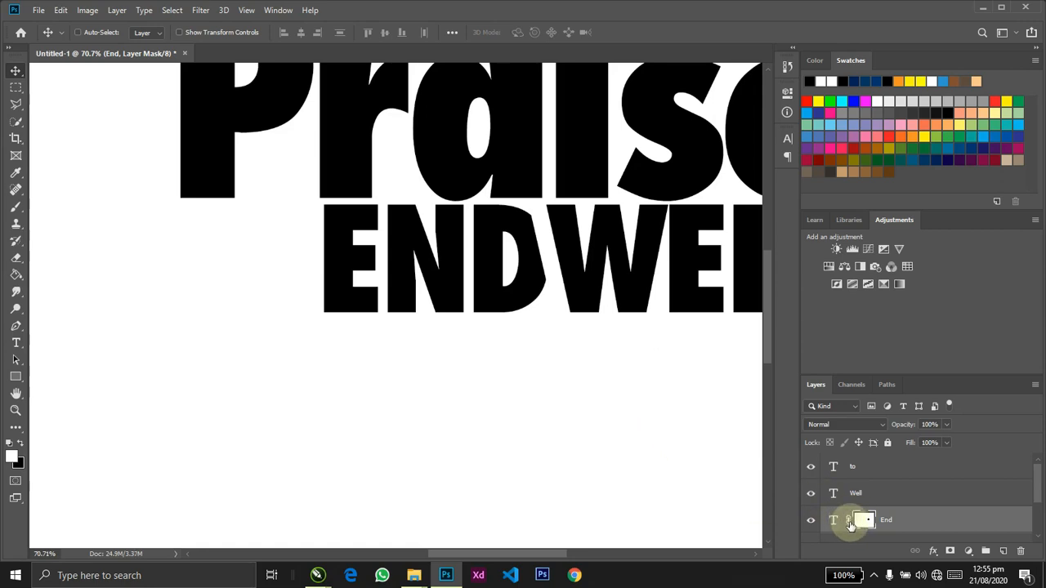
# Try moving the "END" text together with its linked mask, and undo the move.
pyautogui.moveTo(635, 501); pyautogui.dragTo(585, 512)
pyautogui.hotkey('ctrl', 'z')
pyautogui.click(892, 492)
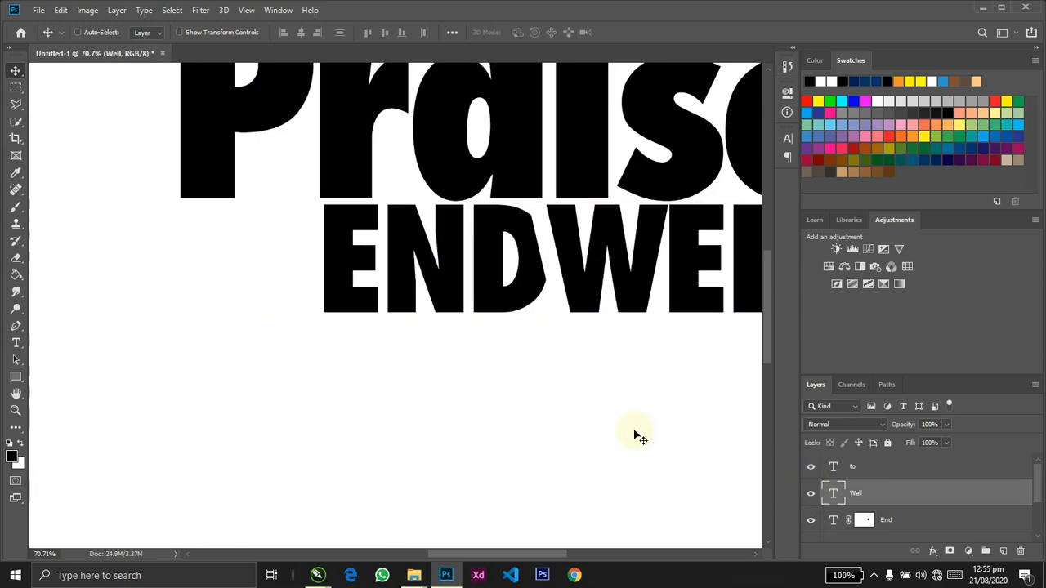
# Move the masked "END" text right in small nudges until its trimmed D meets the W of "WELL".
pyautogui.click(891, 520)
pyautogui.moveTo(490, 460); pyautogui.dragTo(502, 458)
pyautogui.hotkey('alt', 'Right')
pyautogui.hotkey('alt', 'Right')
pyautogui.hotkey('alt', 'Right')
pyautogui.hotkey('alt', 'Right')
pyautogui.hotkey('alt', 'Right')
pyautogui.hotkey('alt', 'Right')
pyautogui.hotkey('alt', 'Right')
pyautogui.hotkey('alt', 'Right')
pyautogui.hotkey('alt', 'Right')
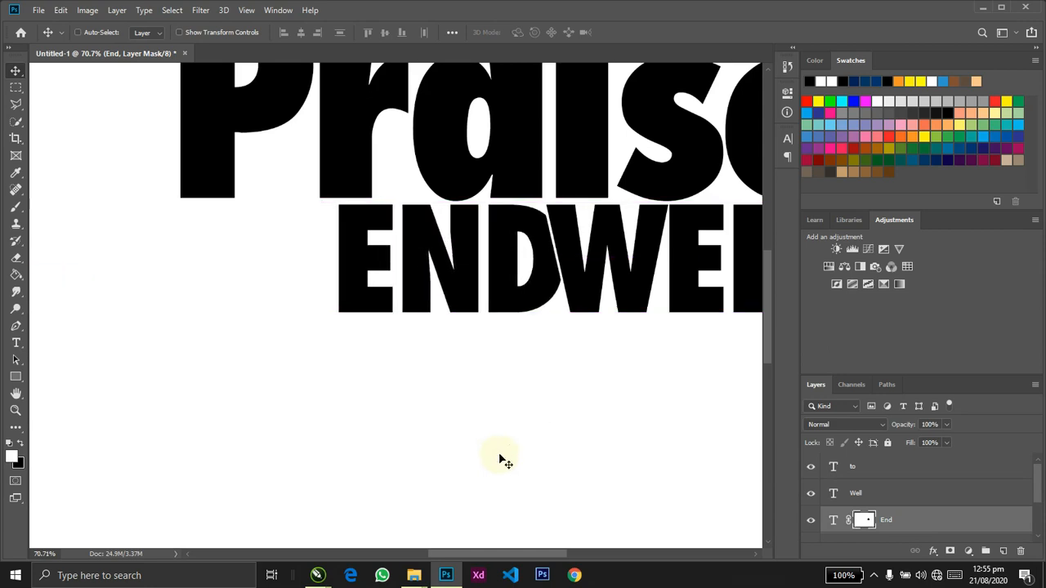
pyautogui.hotkey('alt', 'Right')
pyautogui.hotkey('alt', 'Right')
pyautogui.hotkey('alt', 'Right')
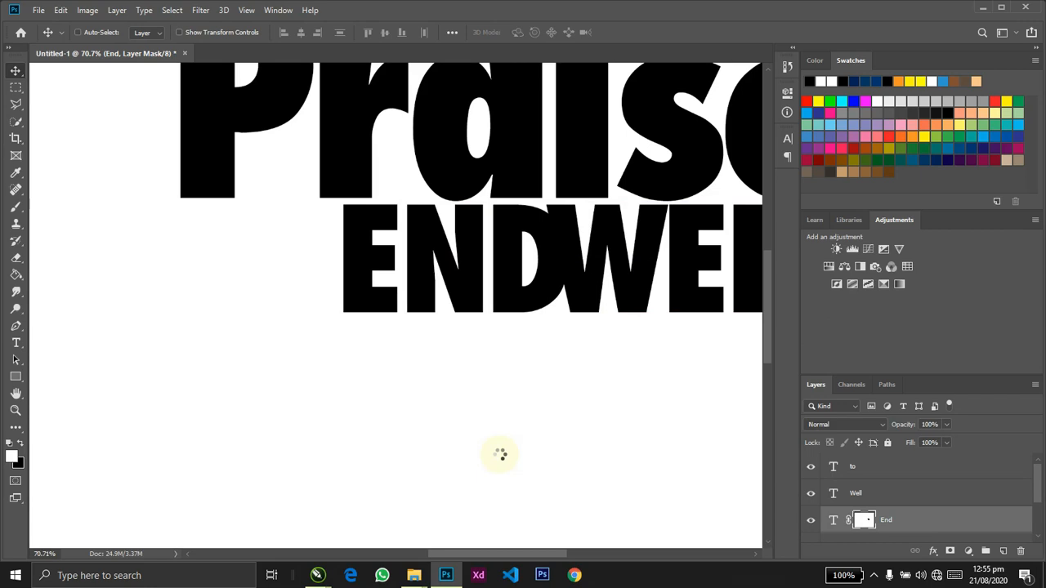
# Unlink the End layer's mask, shift it so it trims the D clear of the W's slant, and relink it.
pyautogui.click(848, 522)
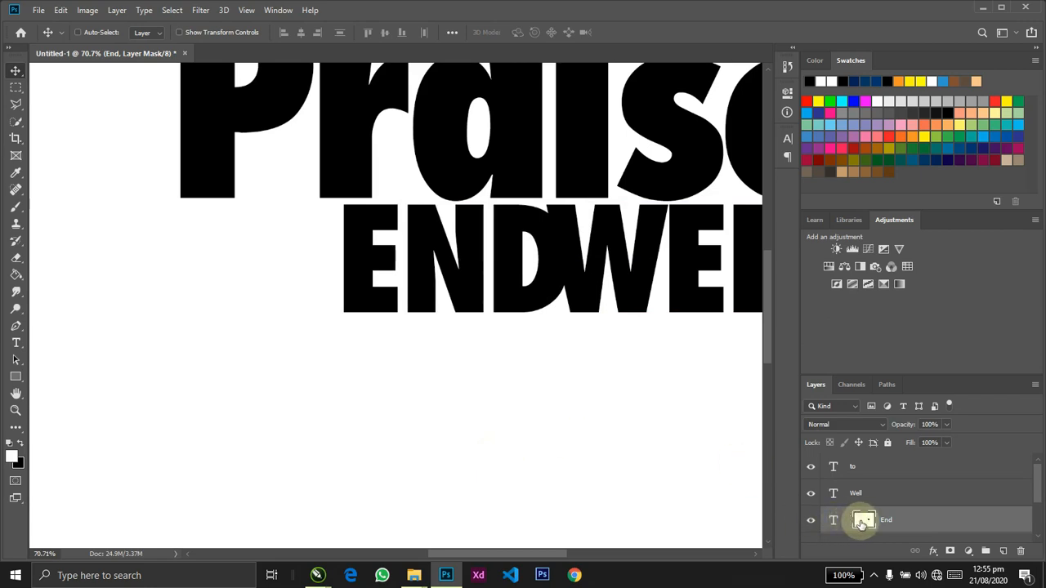
pyautogui.moveTo(670, 425); pyautogui.dragTo(672, 423)
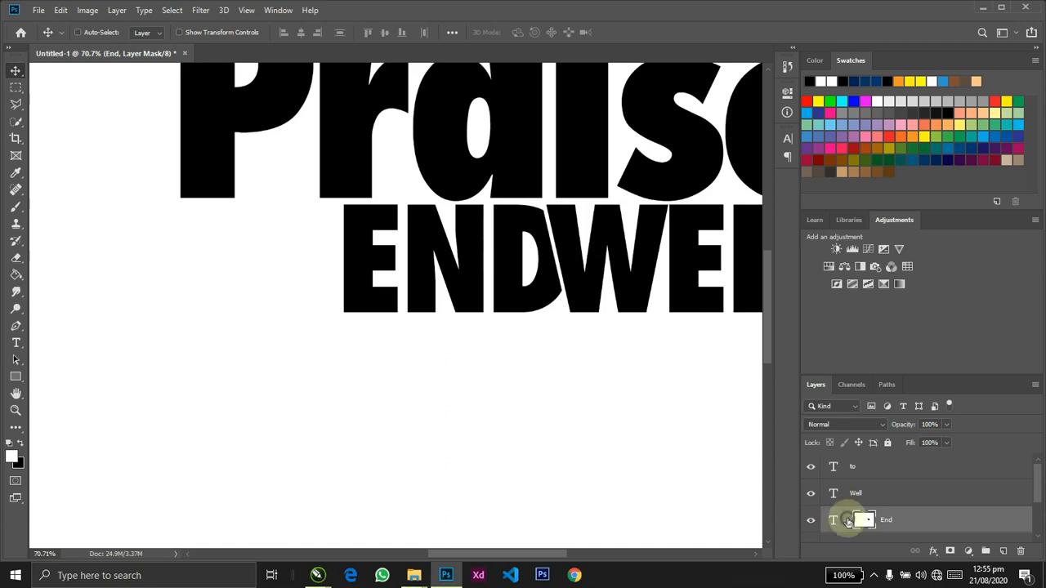
pyautogui.hotkey('ctrl', '-')
pyautogui.hotkey('ctrl', '-')
pyautogui.hotkey('ctrl', '-')
pyautogui.hotkey('ctrl', '-')
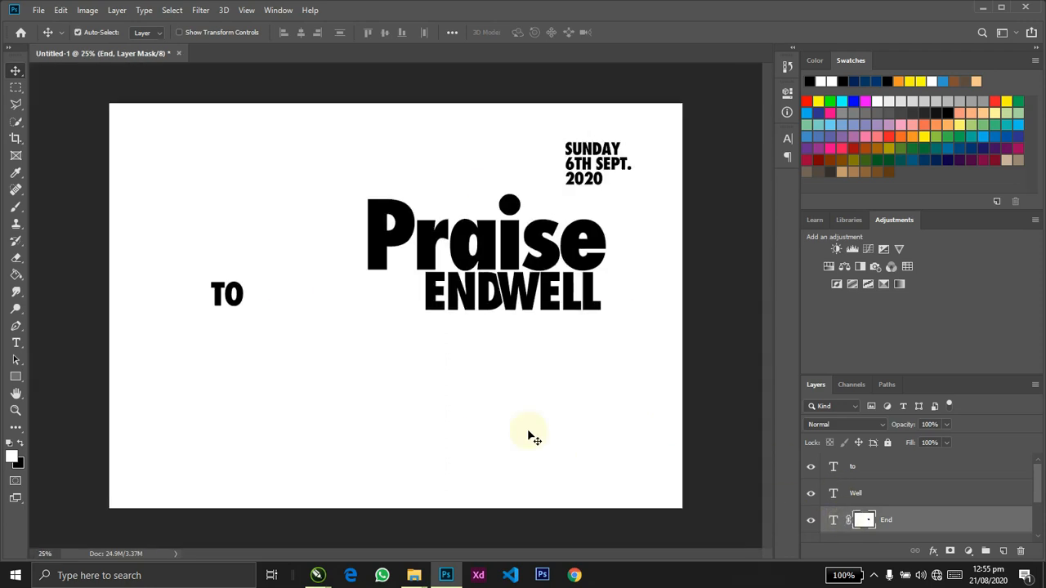
# Unlink the End layer's mask from its text.
pyautogui.press('z')
pyautogui.moveTo(492, 315); pyautogui.dragTo(528, 343)
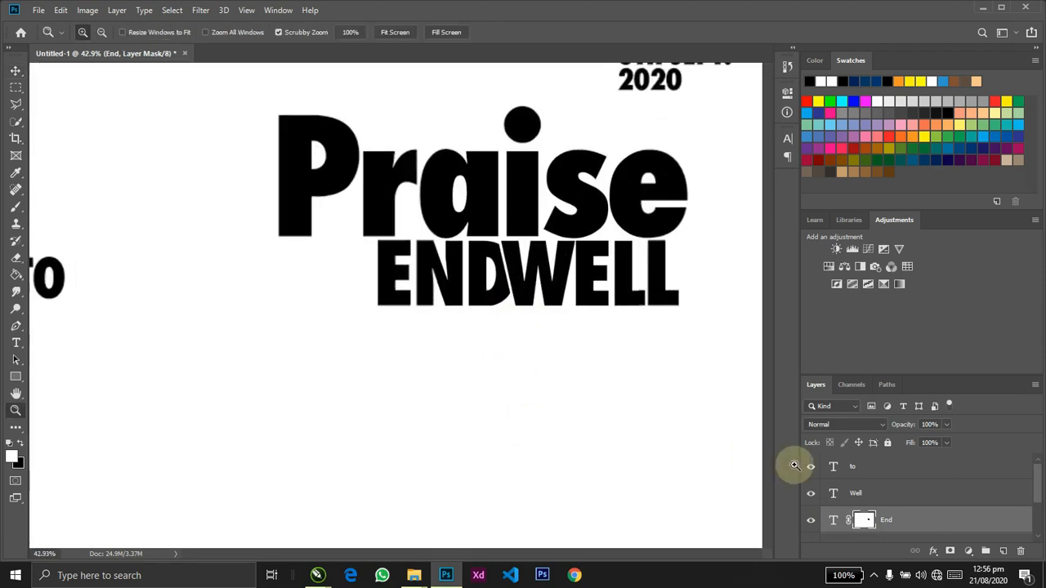
pyautogui.click(848, 520)
pyautogui.moveTo(601, 392); pyautogui.dragTo(552, 355)
pyautogui.press('v')
pyautogui.hotkey('ctrl', '-')
pyautogui.hotkey('ctrl', '-')
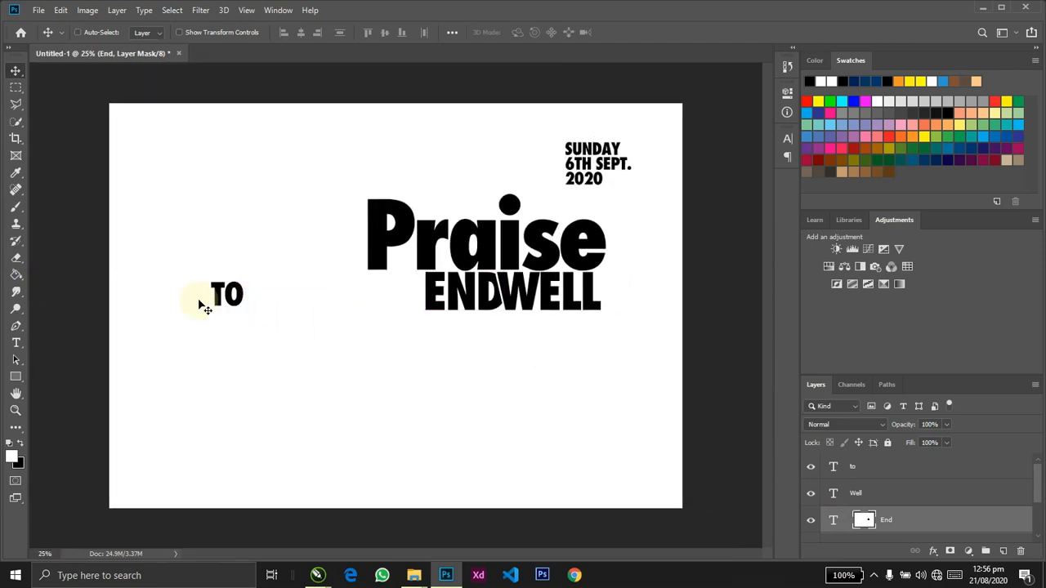
# Draw a square shape about 196 px wide beside the E of "END" and fill it red.
pyautogui.click(15, 377)
pyautogui.moveTo(387, 281); pyautogui.dragTo(421, 312)
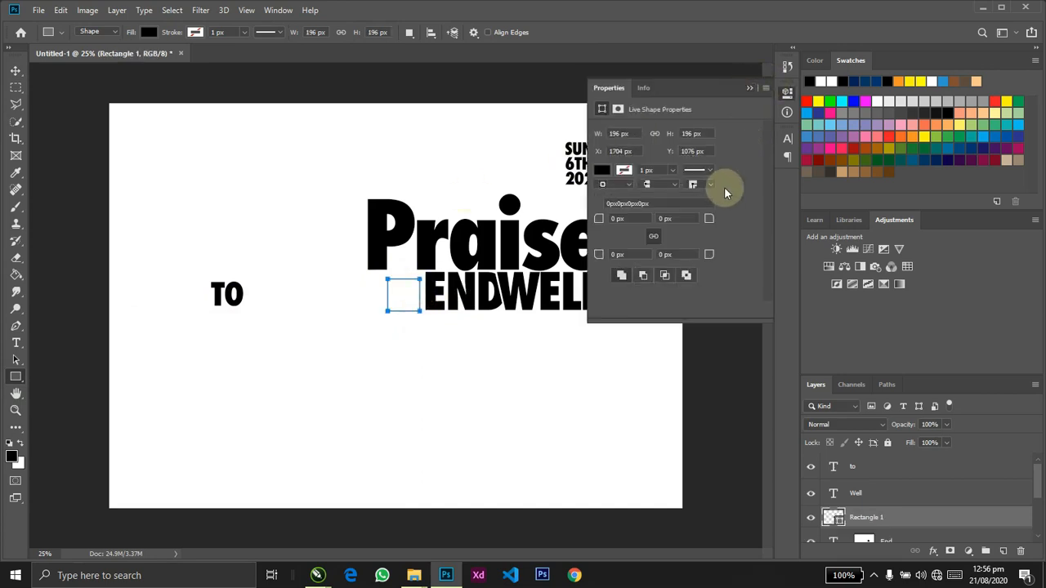
pyautogui.click(601, 170)
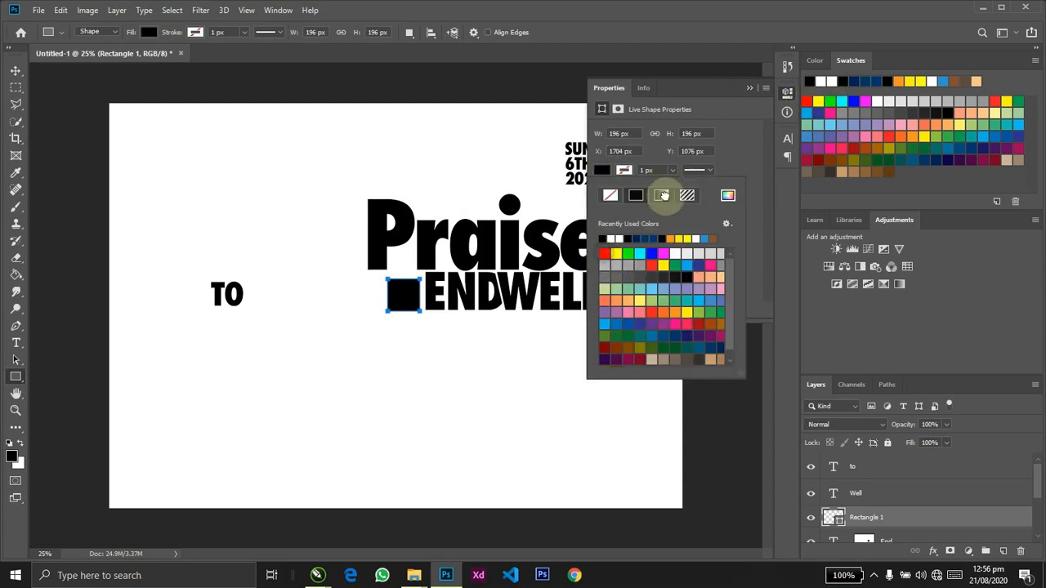
pyautogui.click(749, 88)
pyautogui.click(747, 87)
pyautogui.press('v')
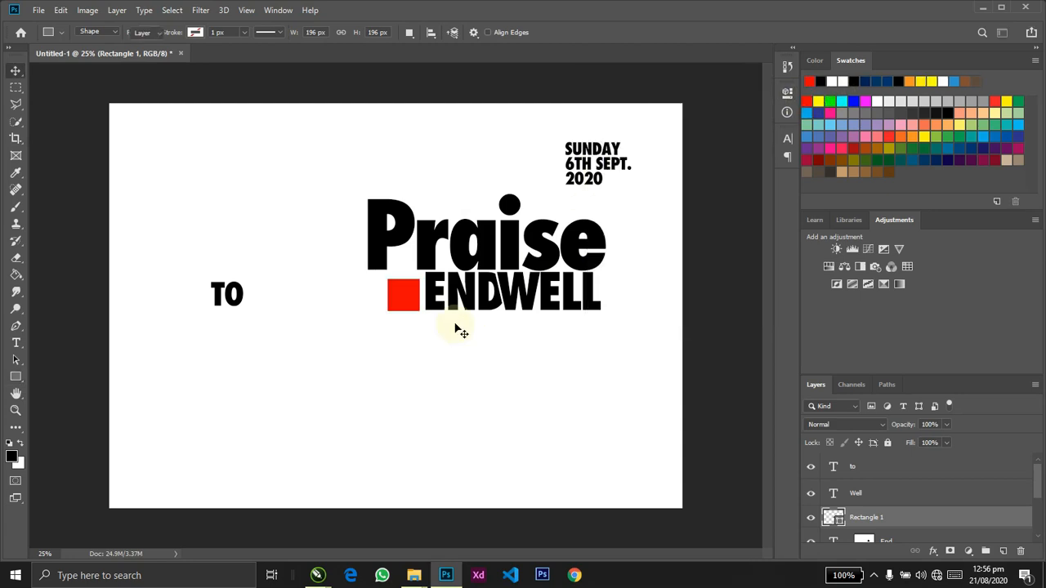
# Shrink the red square to a rectangle about 156 px wide and 181 px high beside "END".
pyautogui.hotkey('ctrl', 't')
pyautogui.moveTo(417, 279); pyautogui.dragTo(438, 278)
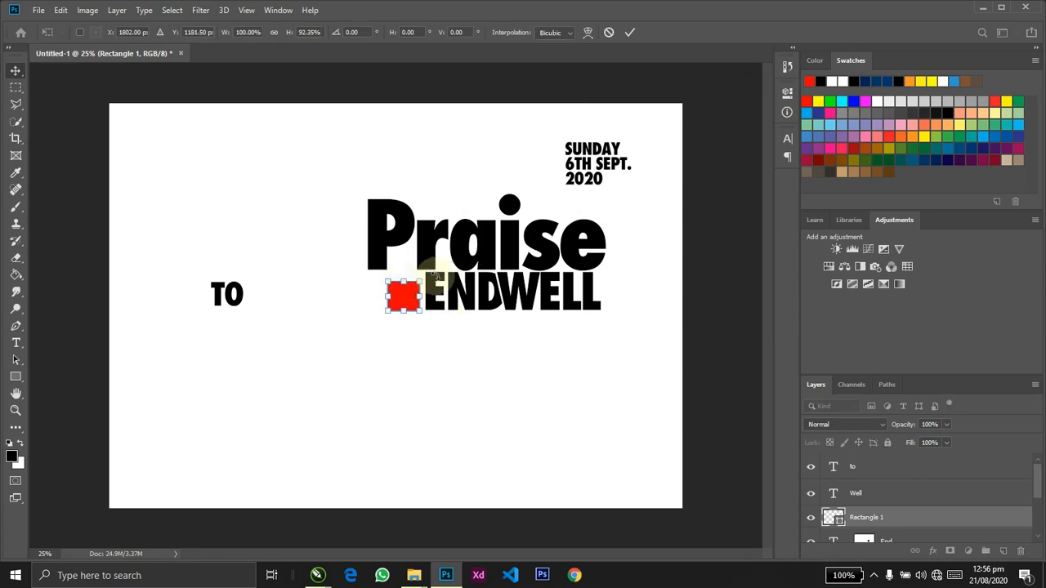
pyautogui.press('Return')
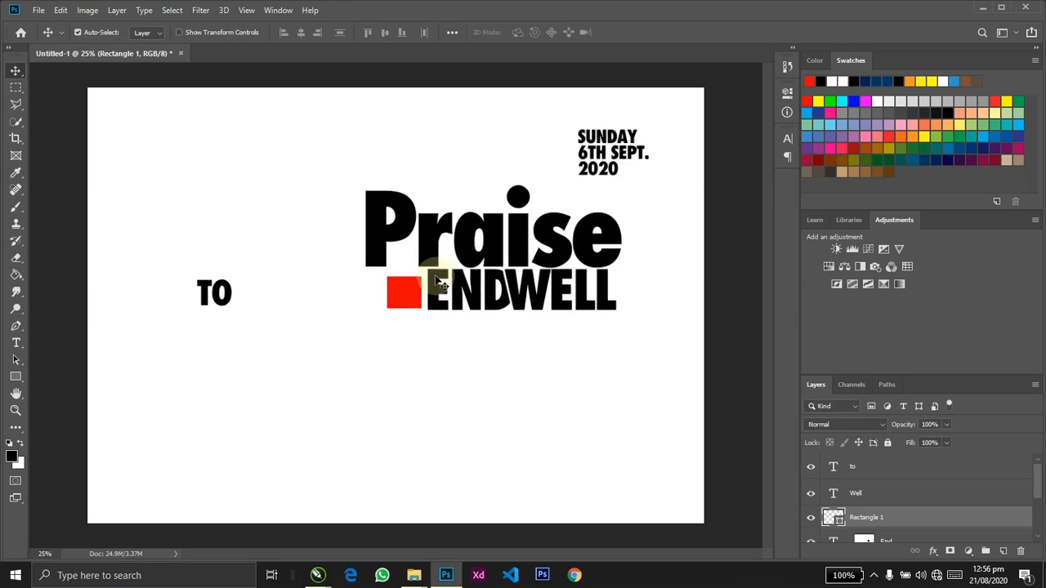
pyautogui.hotkey('ctrl', '+')
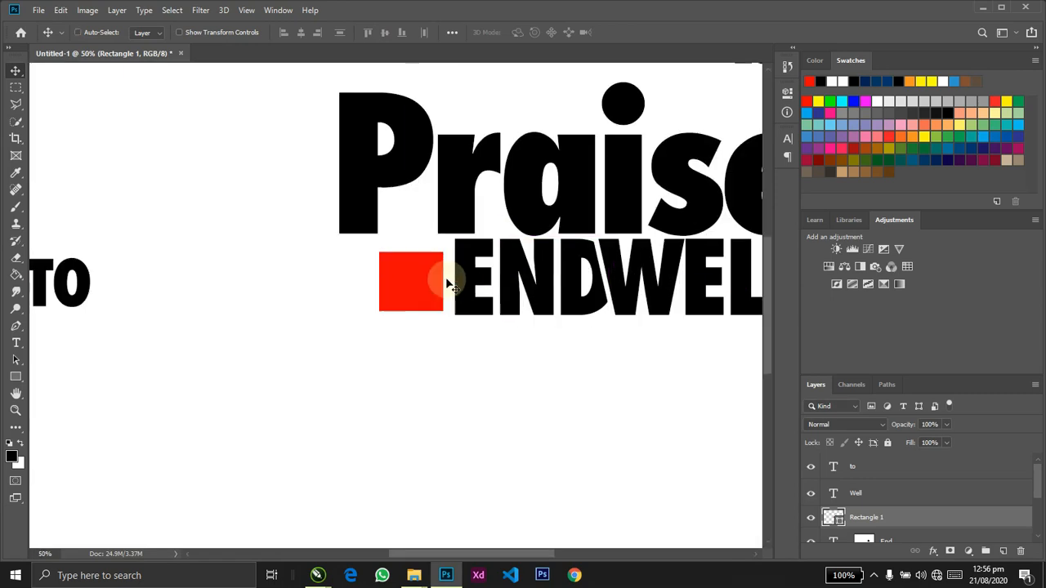
pyautogui.hotkey('ctrl', 't')
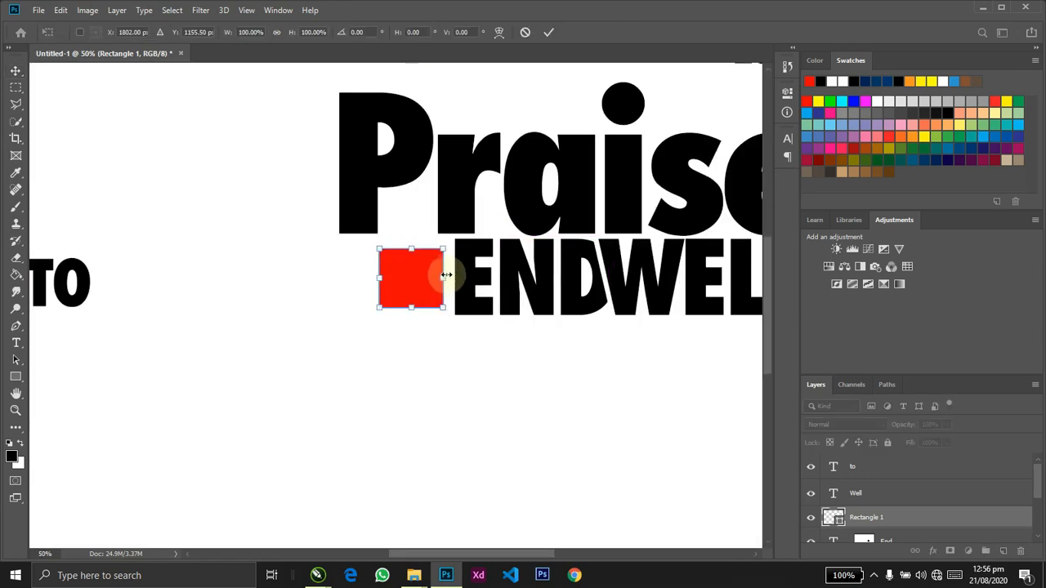
pyautogui.moveTo(442, 279); pyautogui.dragTo(437, 282)
pyautogui.press('Return')
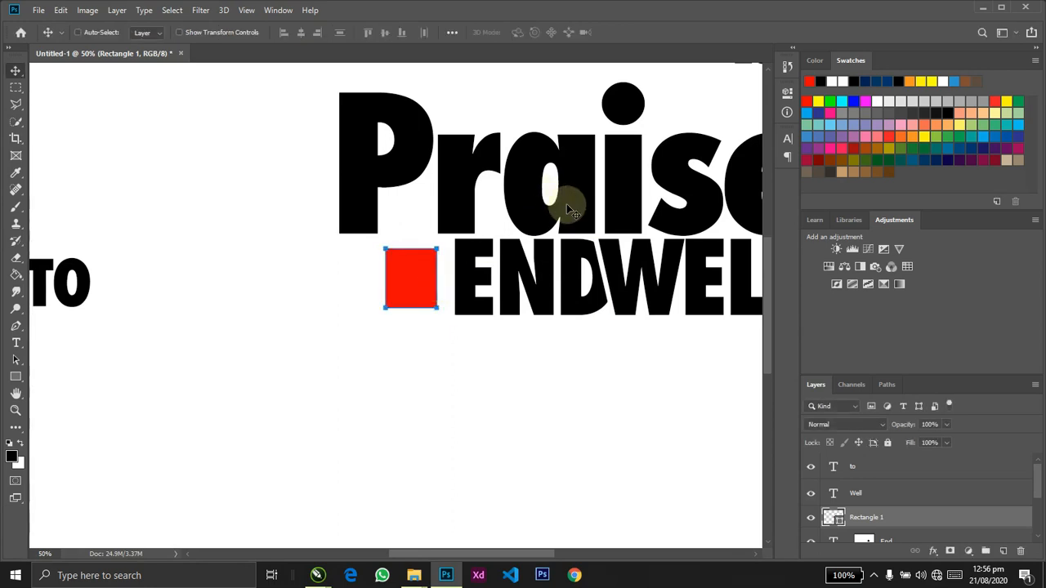
# Round all four corners of the red rectangle through its live shape properties.
pyautogui.press('F8')
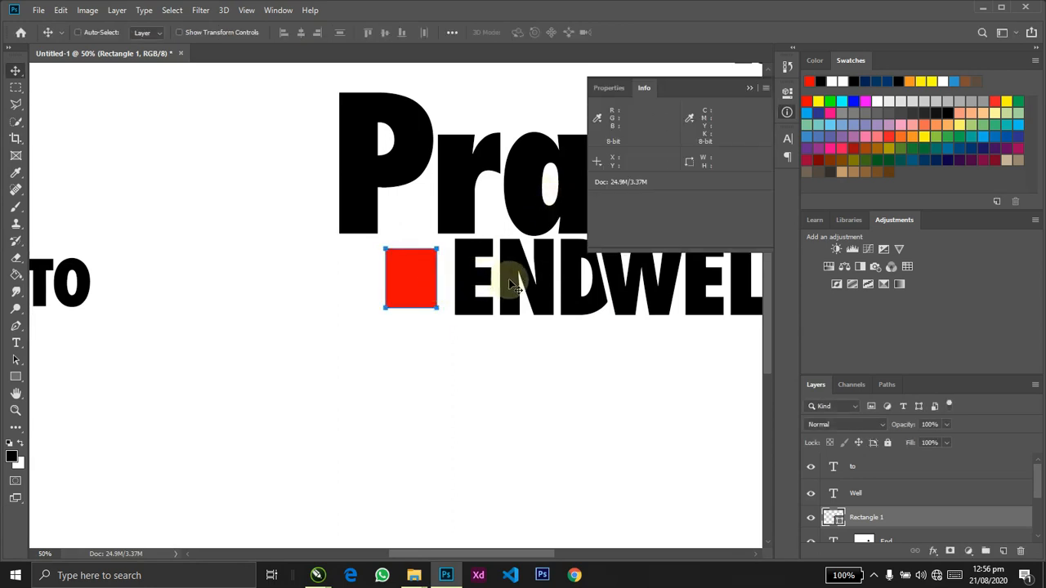
pyautogui.click(596, 88)
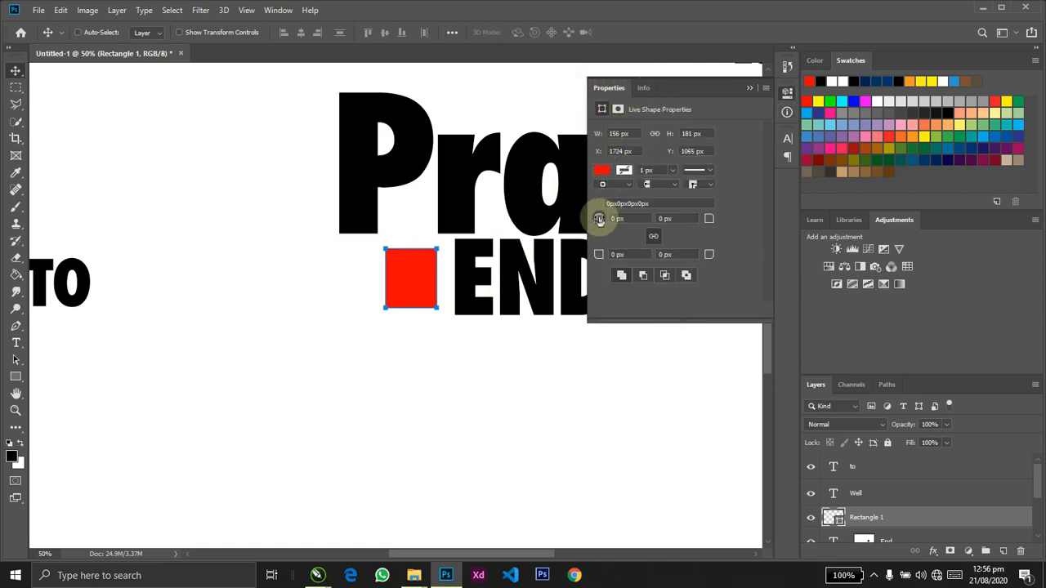
pyautogui.moveTo(601, 219); pyautogui.dragTo(501, 245)
pyautogui.click(750, 88)
pyautogui.hotkey('ctrl', 'z')
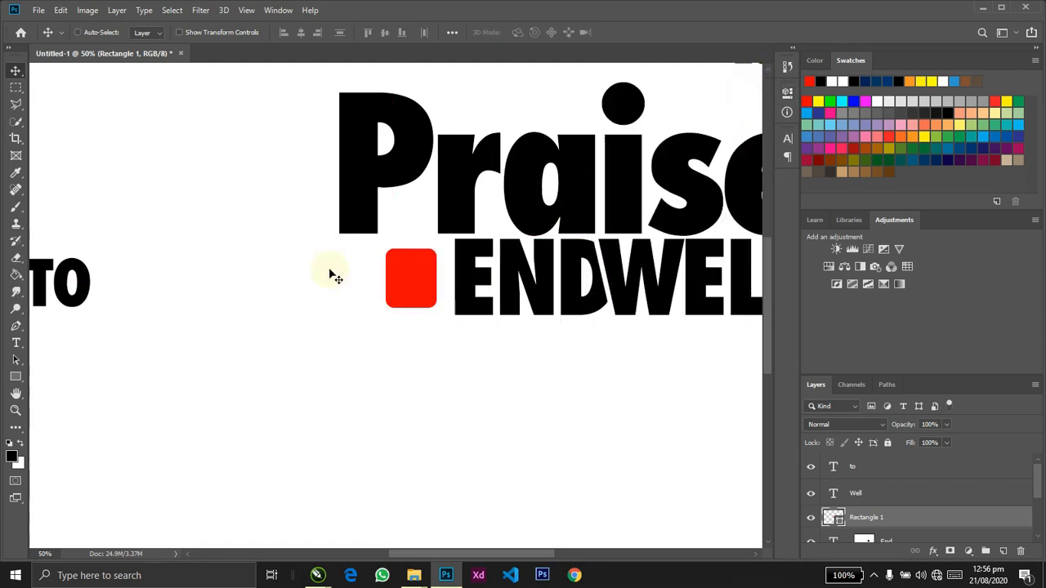
# Move the "TO" text onto the red rounded rectangle beside "END".
pyautogui.keyDown('ctrl'); pyautogui.click(87, 287); pyautogui.keyUp('ctrl')
pyautogui.moveTo(117, 291); pyautogui.dragTo(436, 278)
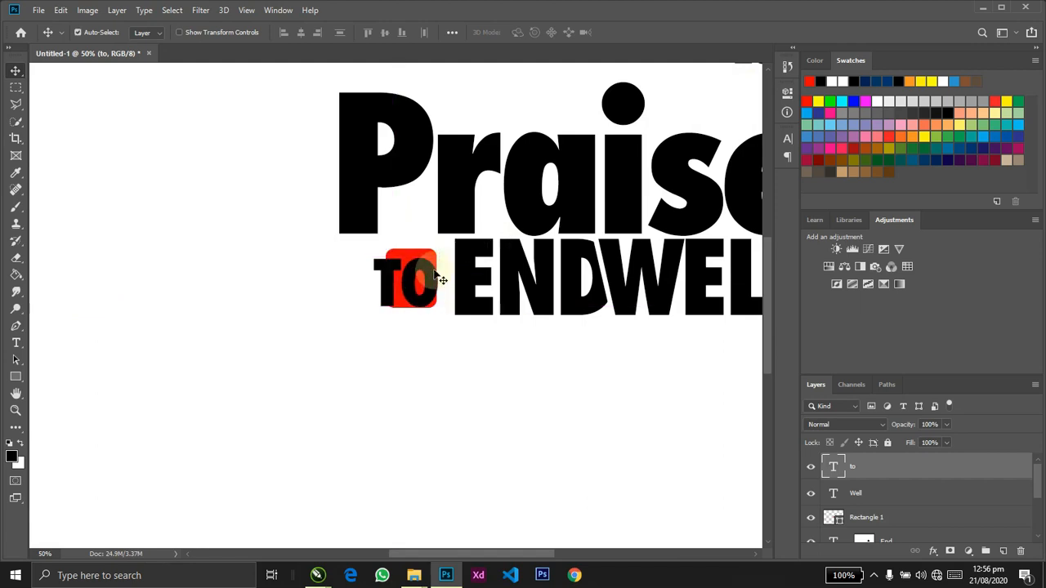
pyautogui.hotkey('ctrl', 't')
pyautogui.moveTo(439, 284); pyautogui.dragTo(425, 290)
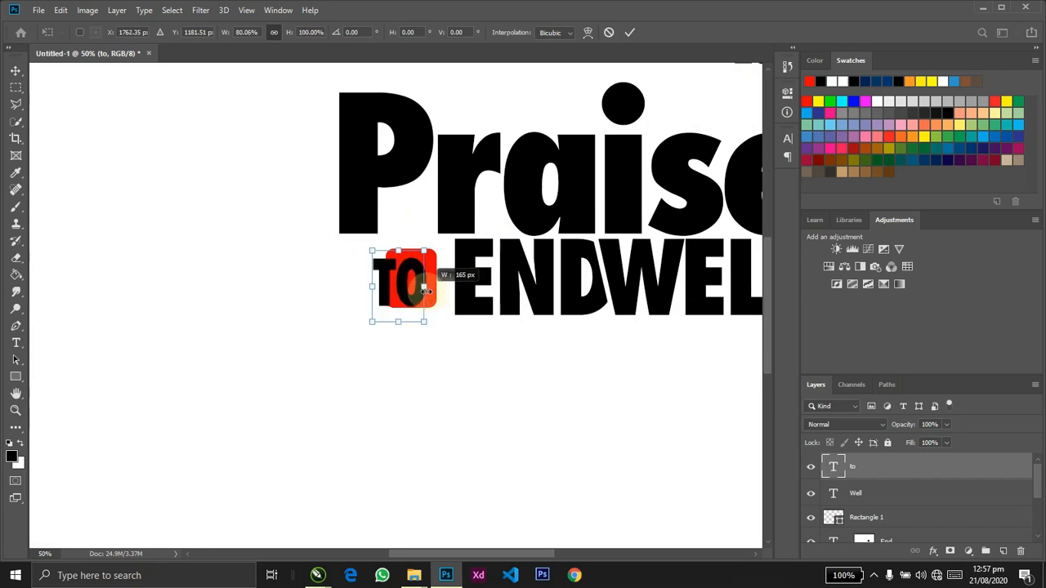
pyautogui.moveTo(424, 290); pyautogui.dragTo(425, 291)
pyautogui.press('Return')
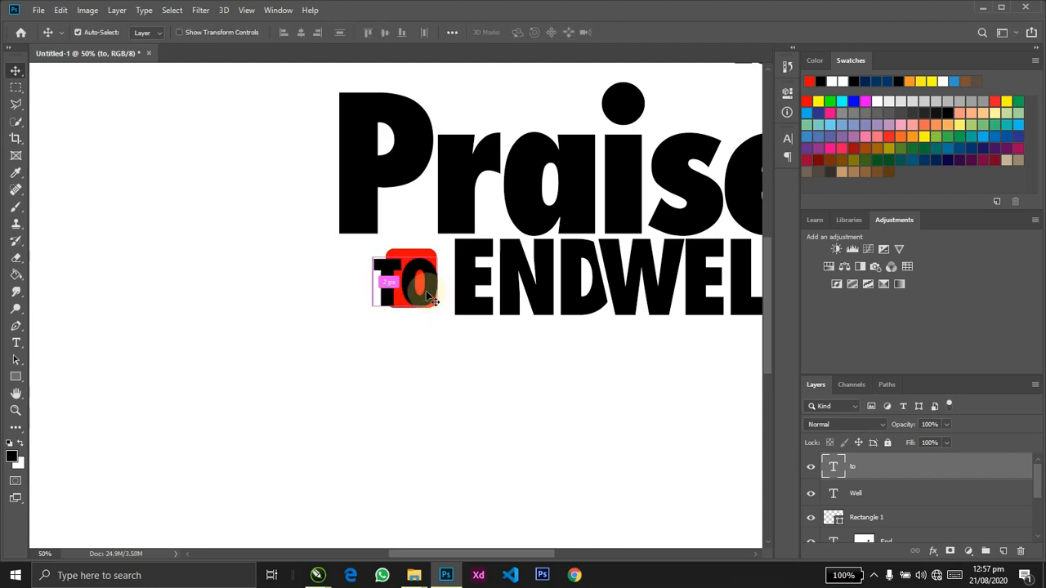
# Recolor the "TO" text white and narrow it to about 79% width so it fits within the red rectangle.
pyautogui.doubleClick(384, 280)
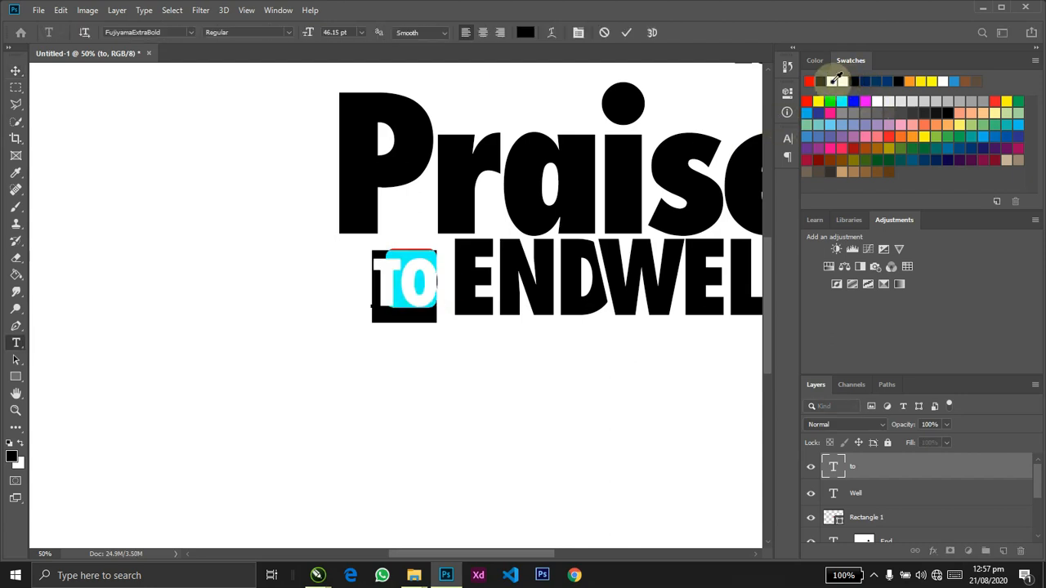
pyautogui.click(831, 81)
pyautogui.hotkey('ctrl', 'Return')
pyautogui.hotkey('ctrl', 't')
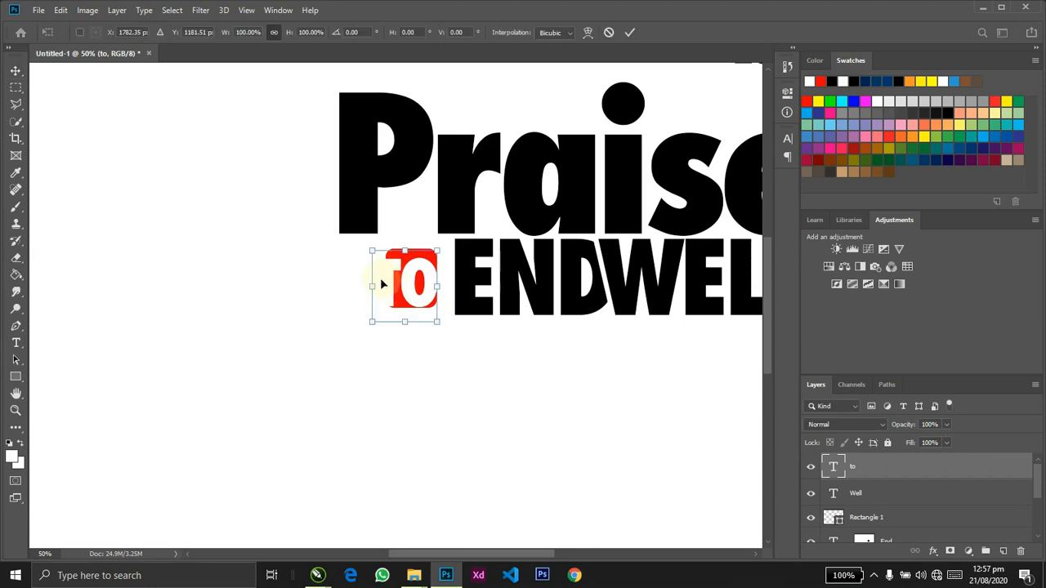
pyautogui.moveTo(377, 287); pyautogui.dragTo(381, 287)
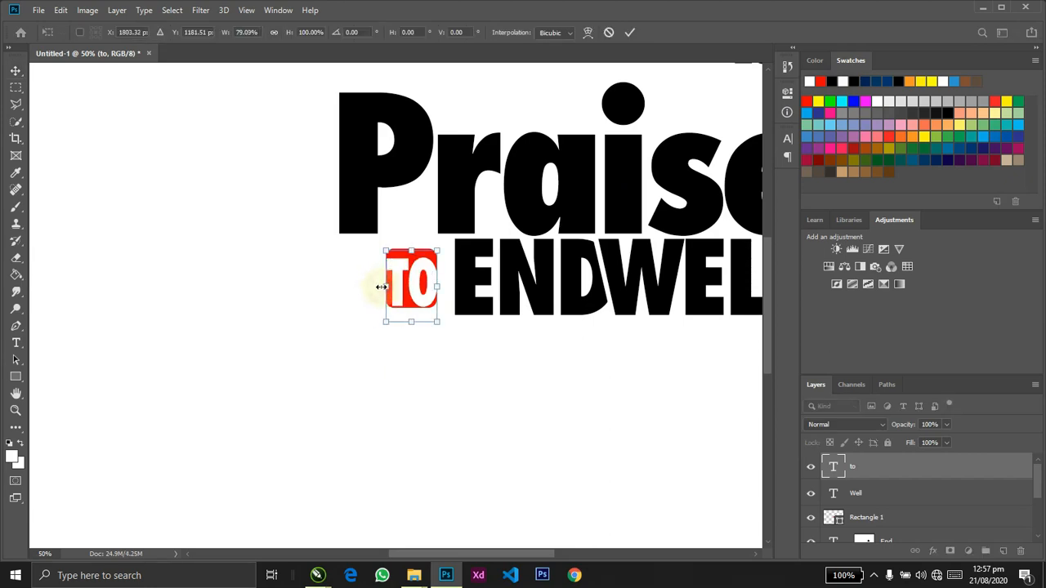
pyautogui.press('Return')
# Enlarge the red rounded rectangle toward its lower-left corner to leave a margin around "TO".
pyautogui.keyDown('ctrl'); pyautogui.click(414, 255); pyautogui.keyUp('ctrl')
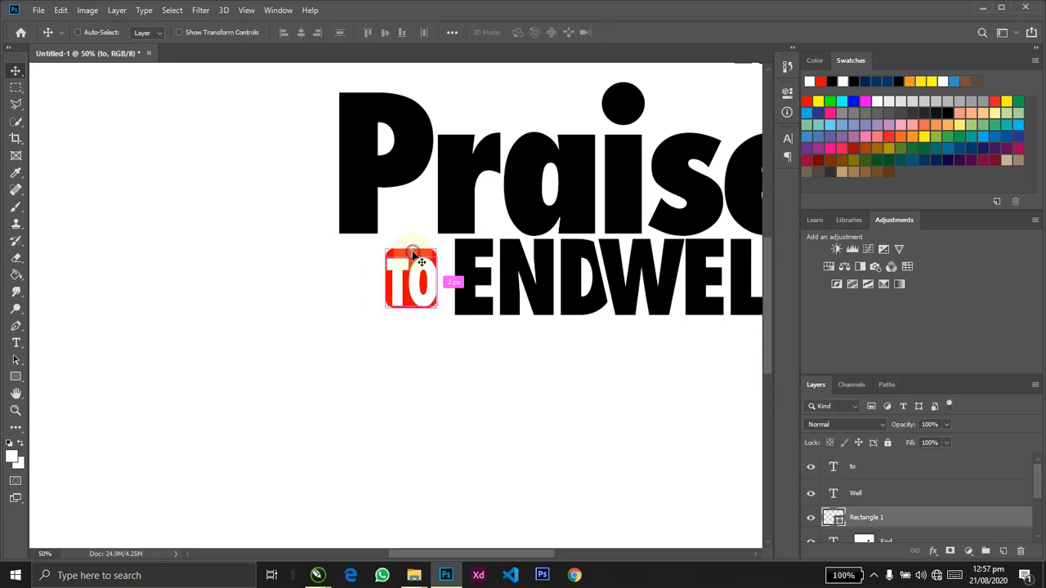
pyautogui.hotkey('ctrl', 't')
pyautogui.moveTo(385, 314); pyautogui.dragTo(377, 318)
pyautogui.press('Return')
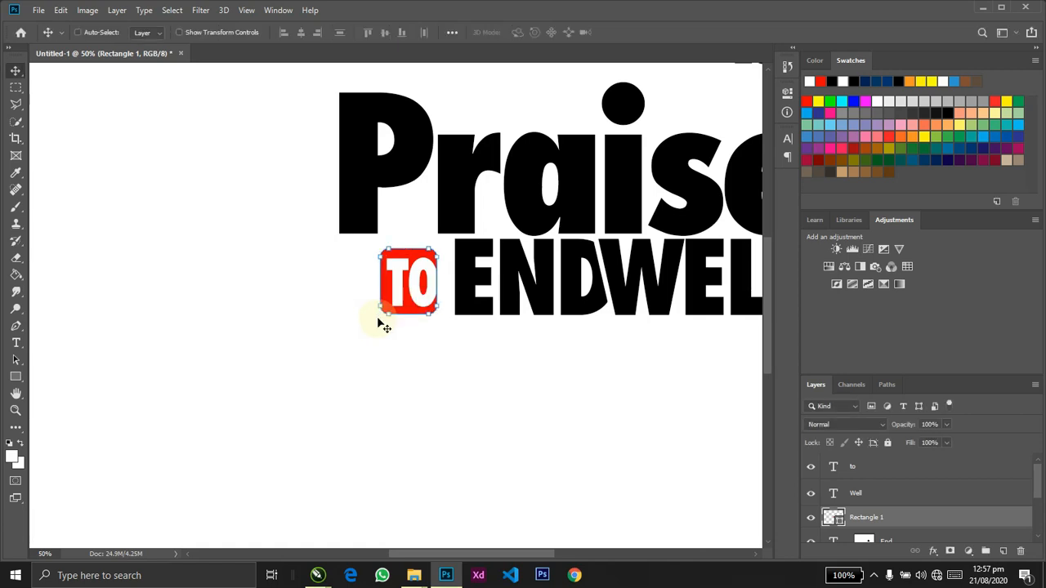
# Center "TO" horizontally with the red rectangle and shift both slightly right toward "END".
pyautogui.keyDown('shift'); pyautogui.click(423, 301); pyautogui.keyUp('shift')
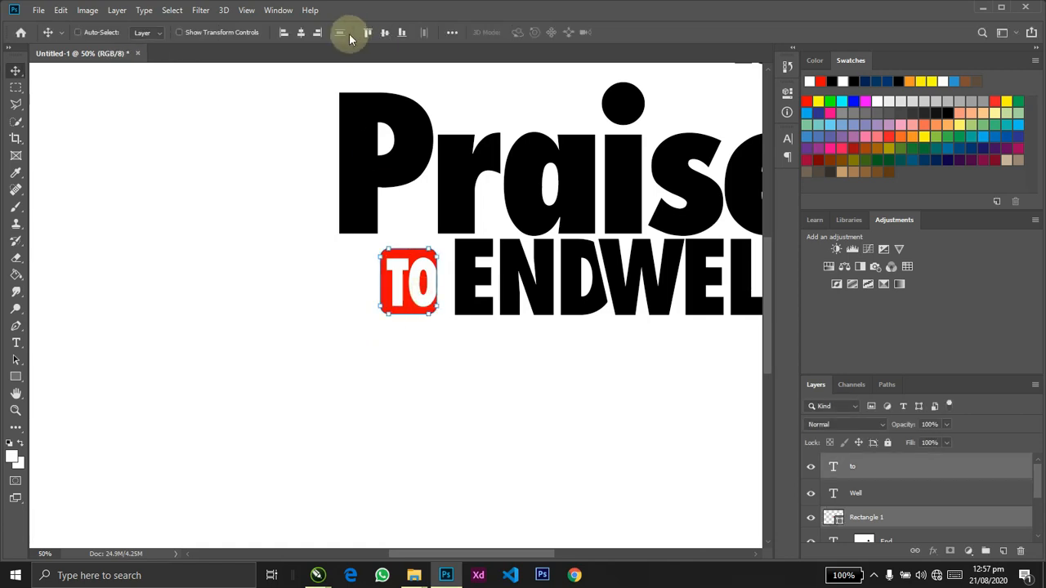
pyautogui.click(299, 35)
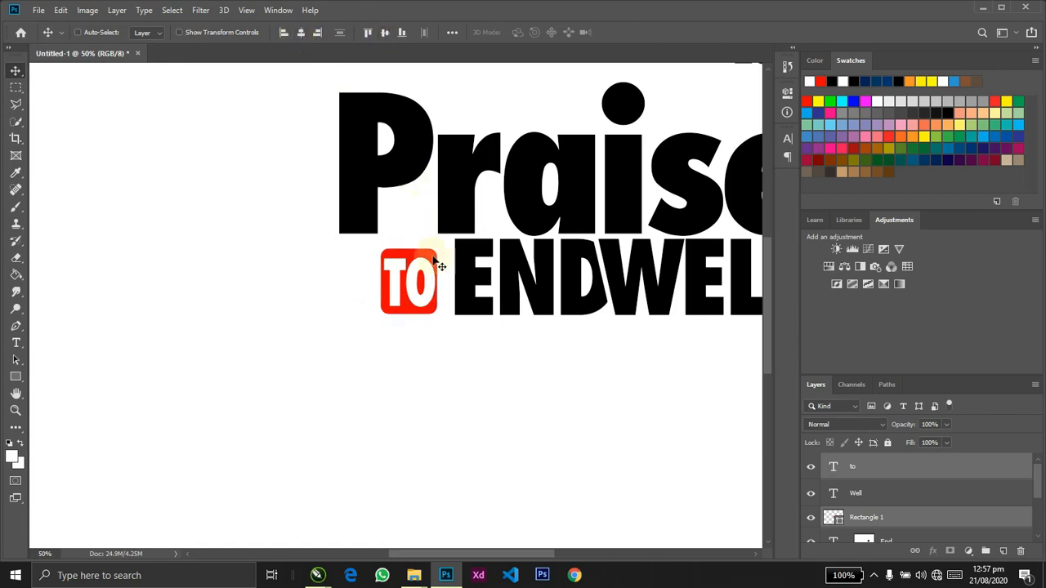
pyautogui.moveTo(434, 260); pyautogui.dragTo(437, 260)
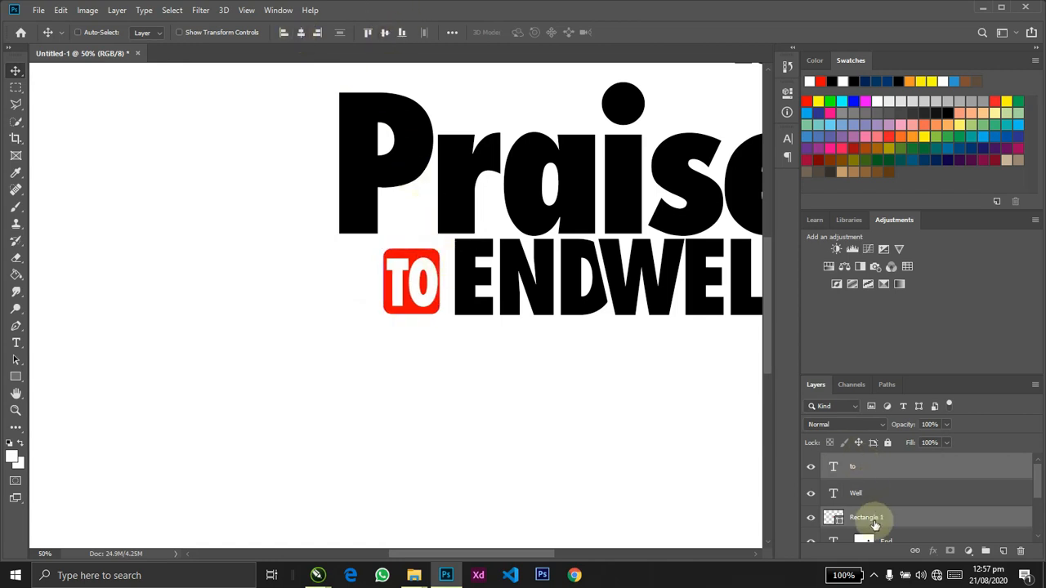
# Widen the red rounded rectangle evenly on both sides to about 112% of its width.
pyautogui.click(873, 518)
pyautogui.hotkey('ctrl', 't')
pyautogui.moveTo(441, 281); pyautogui.dragTo(445, 331)
pyautogui.press('Return')
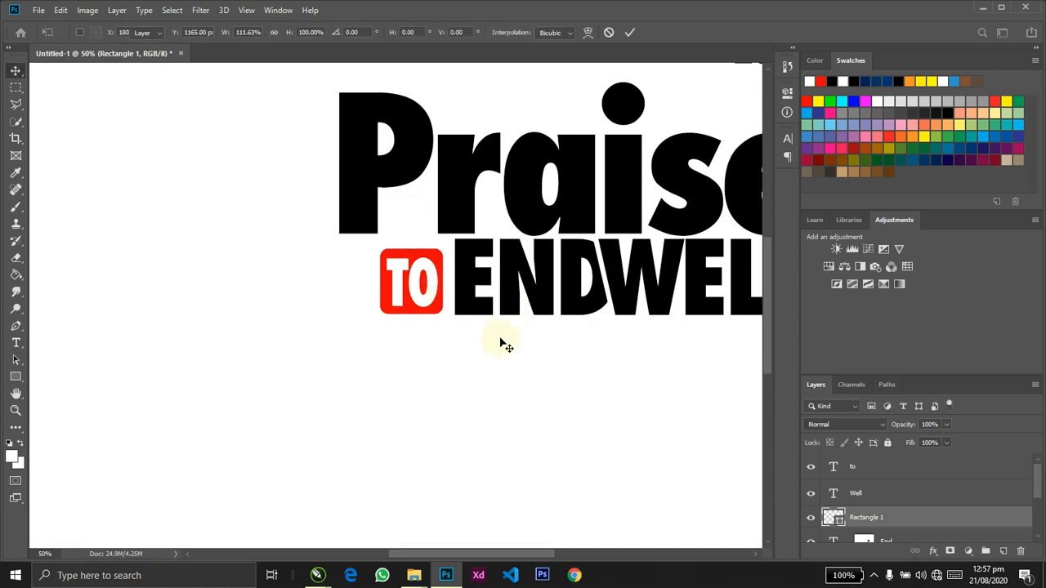
# Group the "TO" text with the red rectangle and shift the group right, closer to "END".
pyautogui.keyDown('ctrl'); pyautogui.click(858, 472); pyautogui.keyUp('ctrl')
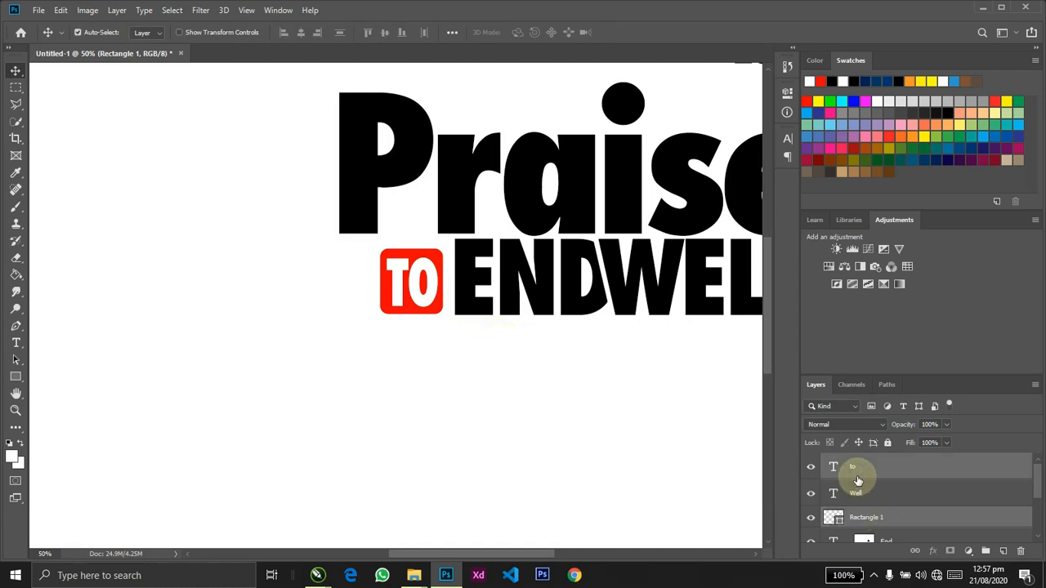
pyautogui.hotkey('ctrl', 'g')
pyautogui.click(811, 461)
pyautogui.click(811, 461)
pyautogui.moveTo(479, 328); pyautogui.dragTo(468, 305)
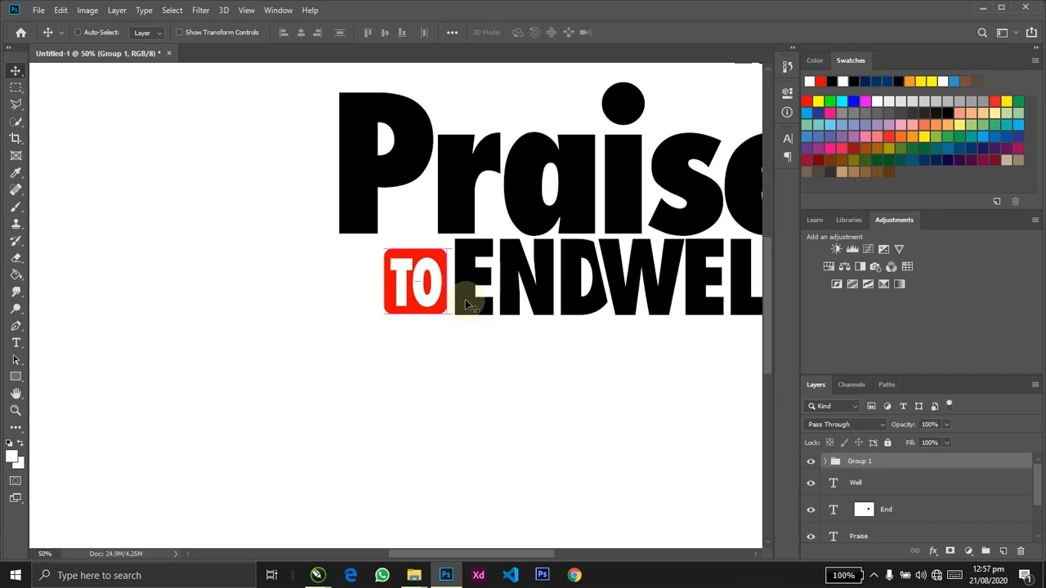
# Scale the "TO" group, "END" and "WELL" together to about 108% so the line extends left under the P of "Praise".
pyautogui.hotkey('ctrl', '0')
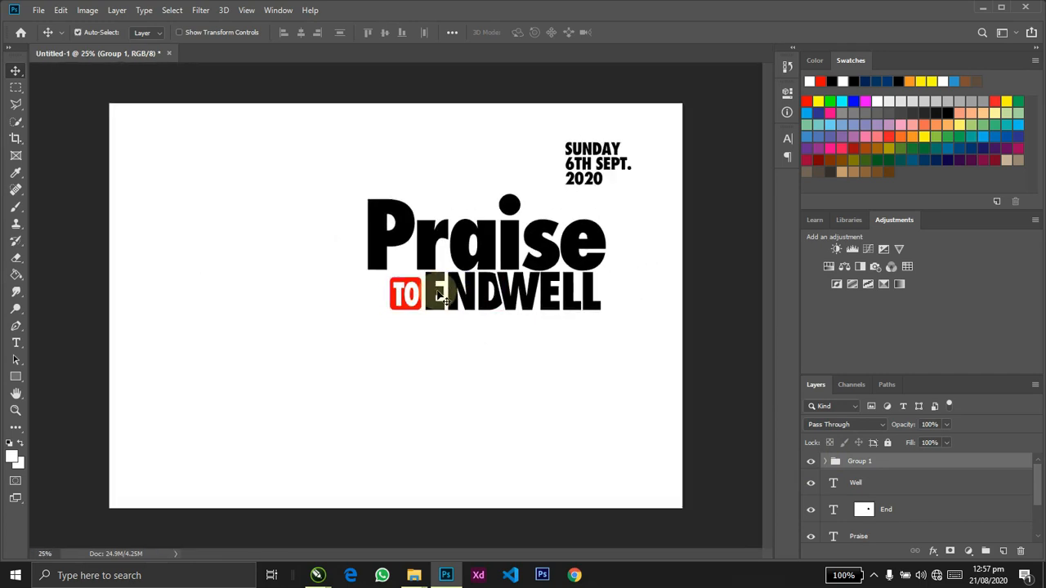
pyautogui.keyDown('shift'); pyautogui.click(433, 299); pyautogui.keyUp('shift')
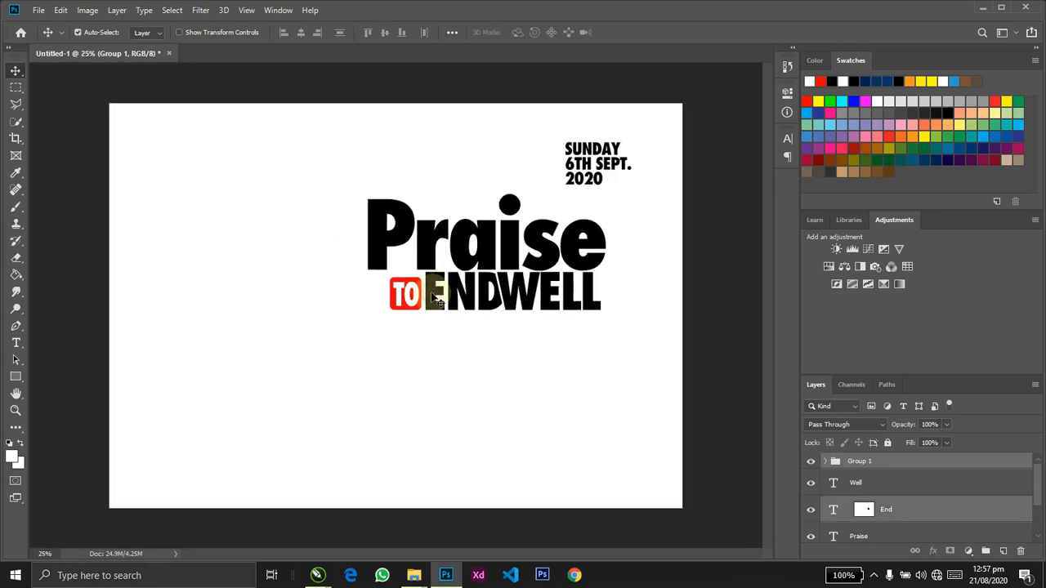
pyautogui.keyDown('shift'); pyautogui.click(505, 301); pyautogui.keyUp('shift')
pyautogui.hotkey('ctrl', 't')
pyautogui.moveTo(381, 309); pyautogui.dragTo(372, 323)
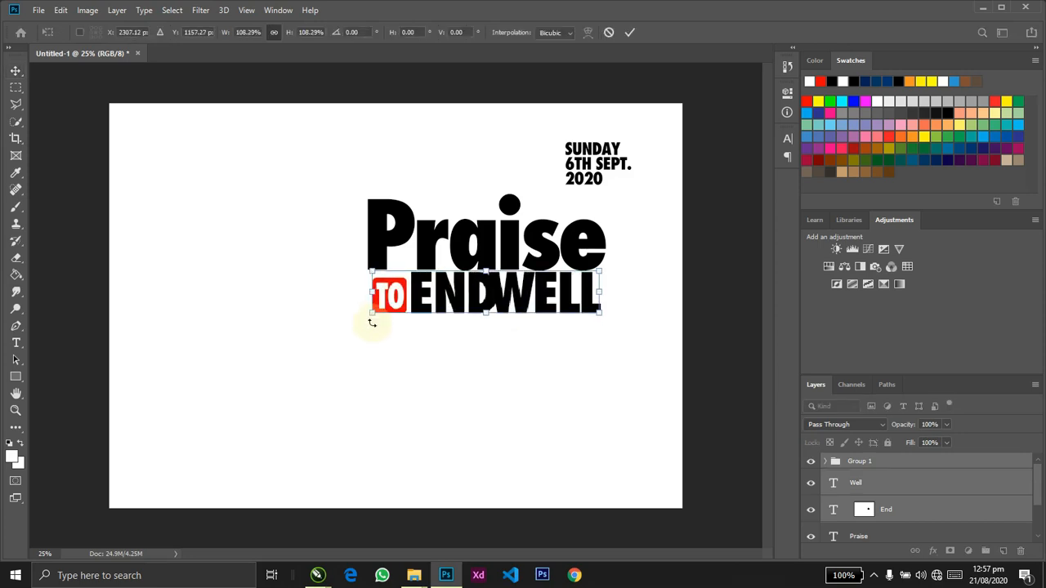
pyautogui.press('Return')
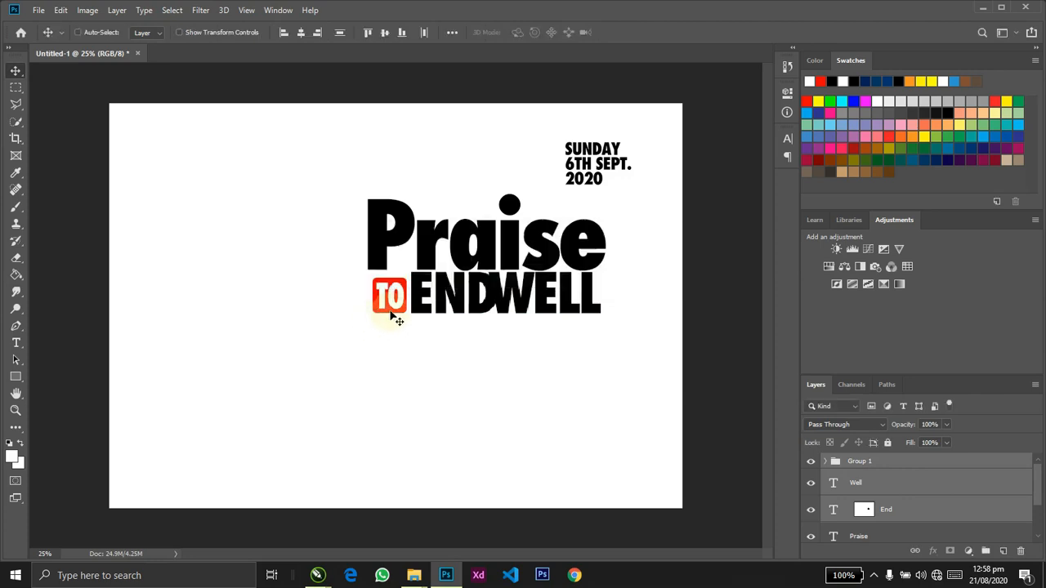
pyautogui.press('ctrl')
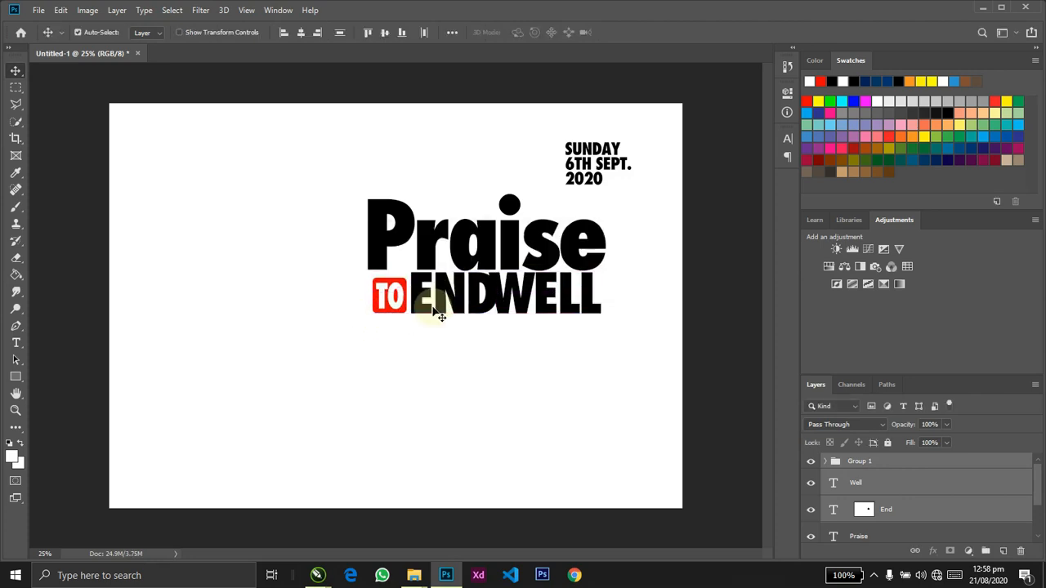
# Scale the "TO END WELL" line down slightly so its left end sits further inside the P of "Praise".
pyautogui.hotkey('ctrl', 't')
pyautogui.moveTo(374, 315); pyautogui.dragTo(383, 315)
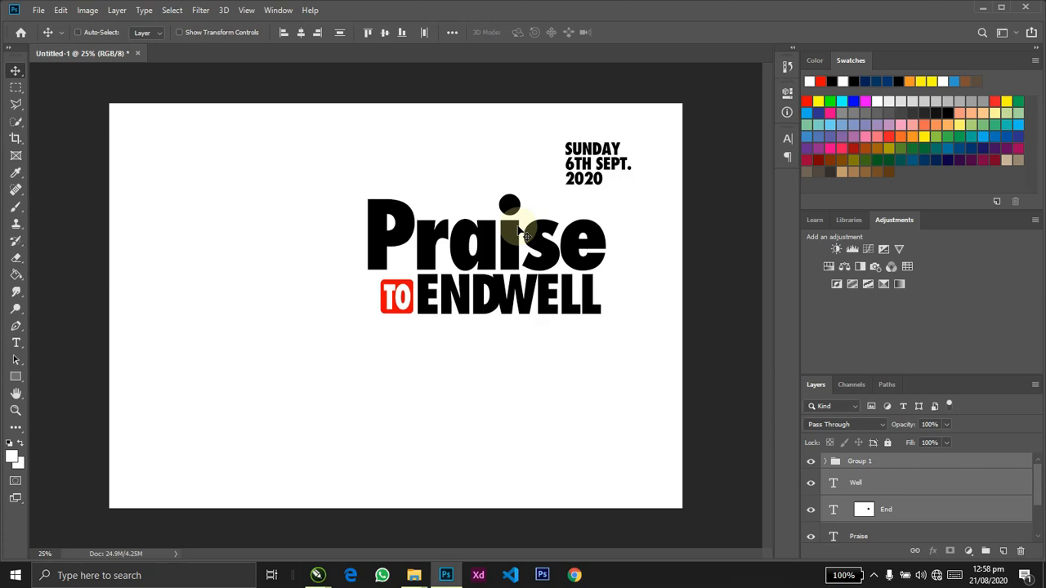
# Duplicate the date text below the title and replace its wording with the speaker line copied from HandBill WriteUps.txt in File Explorer.
pyautogui.keyDown('ctrl'); pyautogui.click(594, 155); pyautogui.keyUp('ctrl')
pyautogui.keyDown('alt'); pyautogui.moveTo(598, 155); pyautogui.dragTo(537, 380); pyautogui.keyUp('alt')
pyautogui.hotkey('alt', 'Tab')
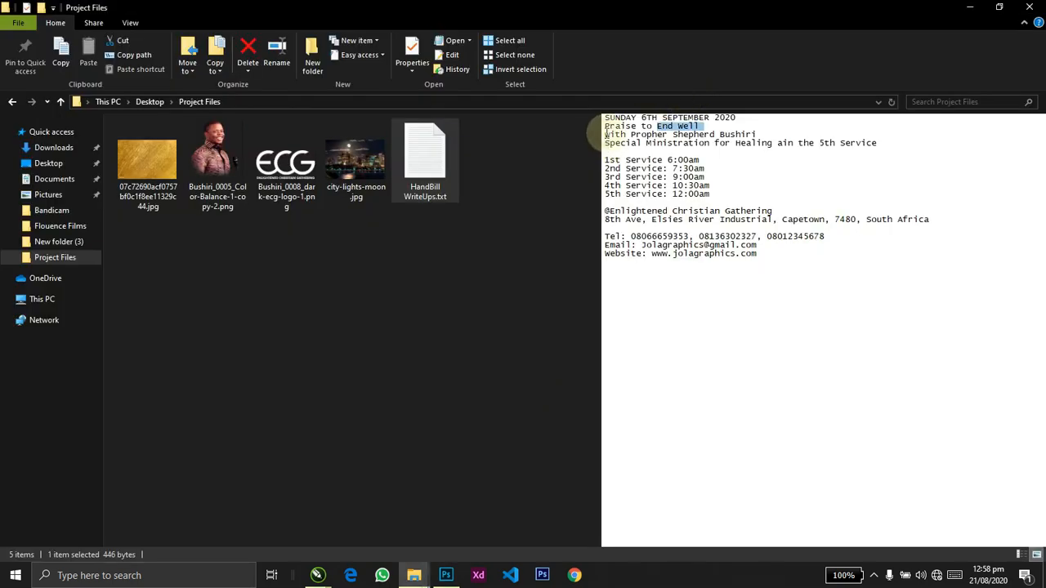
pyautogui.click(602, 136)
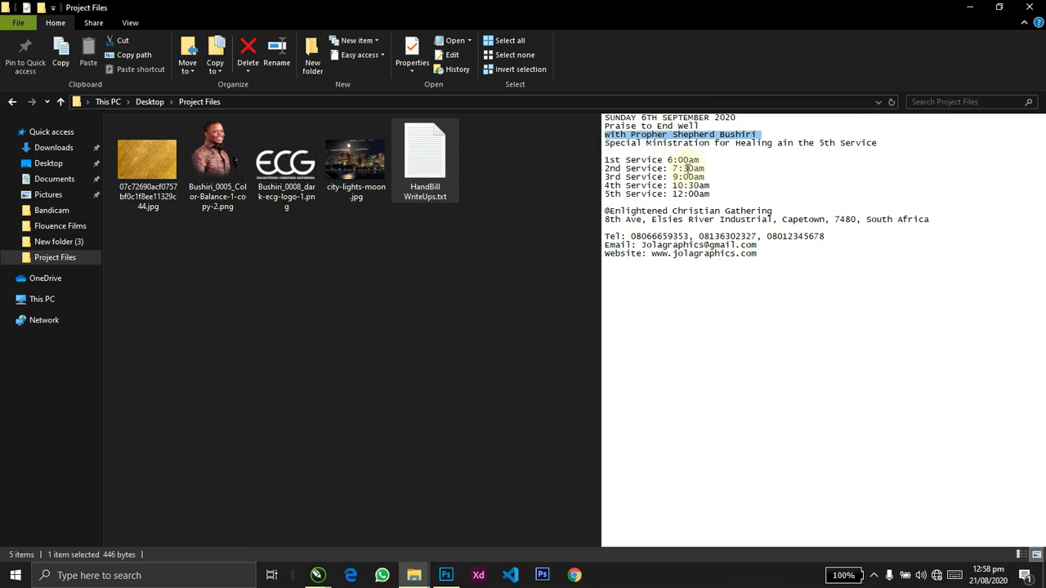
pyautogui.hotkey('alt', 'Tab')
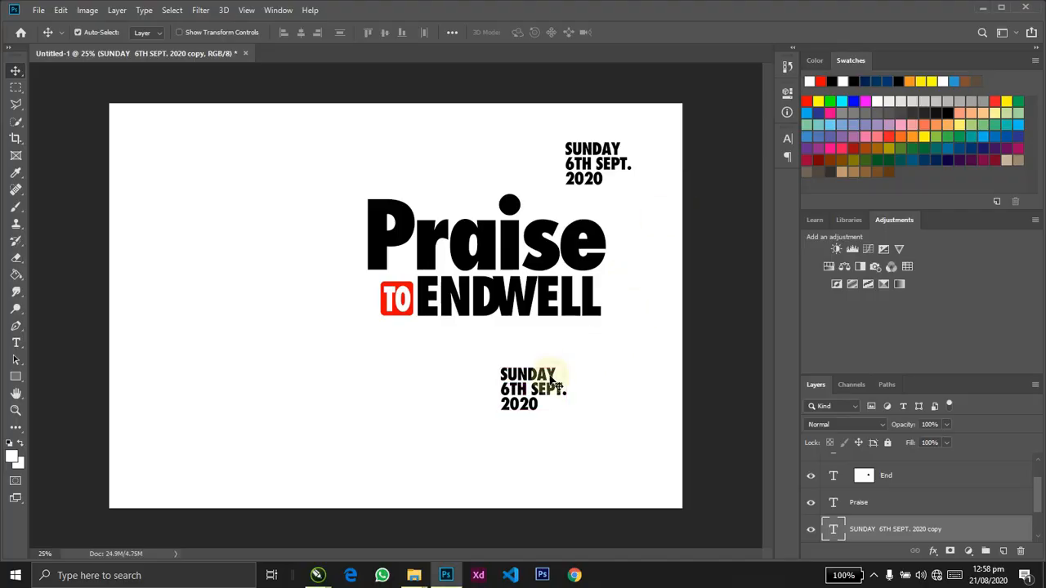
pyautogui.doubleClick(553, 381)
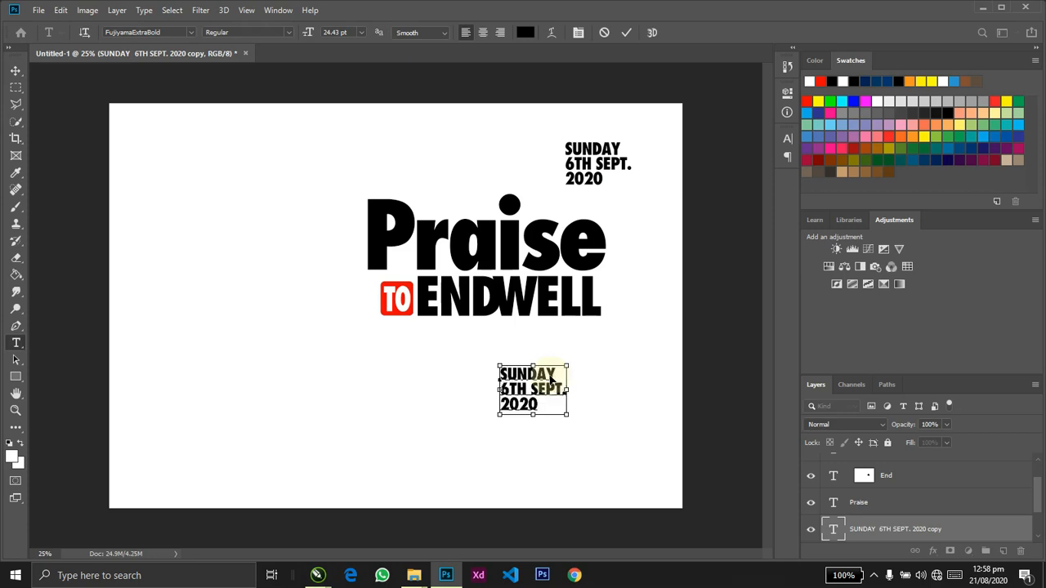
pyautogui.write('WITH PROPHER SHEPHERD')
pyautogui.hotkey('ctrl', 'Return')
# Position the speaker line close beneath "TO END WELL", spanning the width of "Praise".
pyautogui.moveTo(568, 379); pyautogui.dragTo(441, 346)
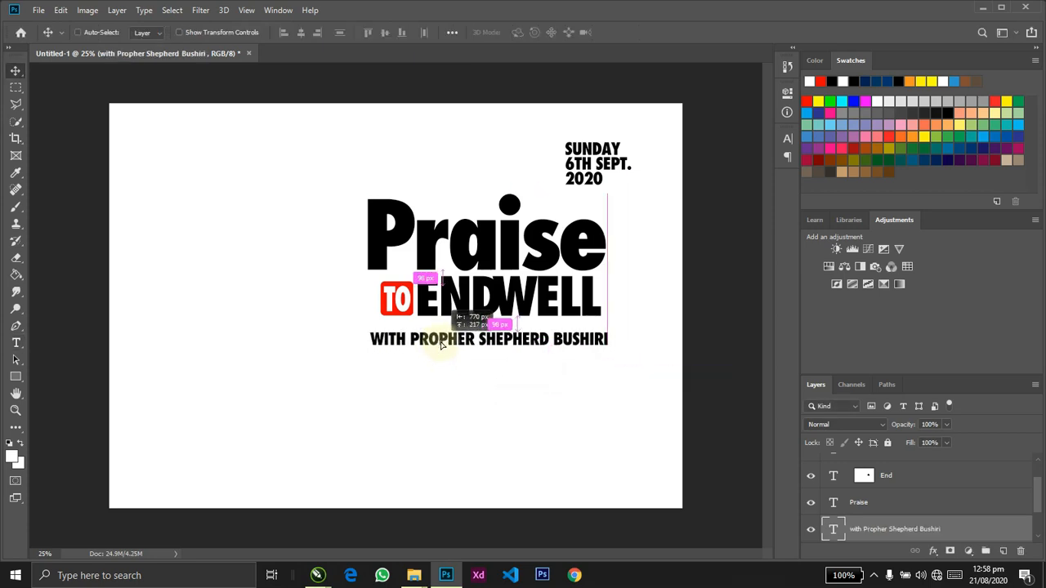
pyautogui.keyDown('ctrl'); pyautogui.keyDown('shift'); pyautogui.click(470, 242); pyautogui.keyUp('shift'); pyautogui.keyUp('ctrl')
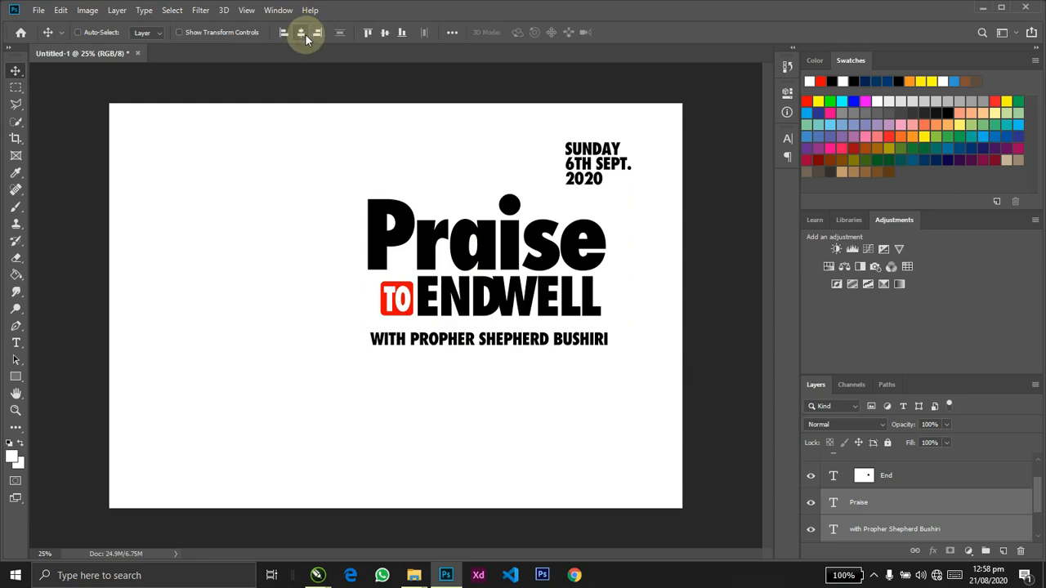
pyautogui.keyDown('ctrl'); pyautogui.click(514, 404); pyautogui.keyUp('ctrl')
pyautogui.moveTo(511, 351); pyautogui.dragTo(520, 331)
# Remove the trailing space at the end of the speaker line and nudge the line slightly closer to the title.
pyautogui.hotkey('ctrl', 't')
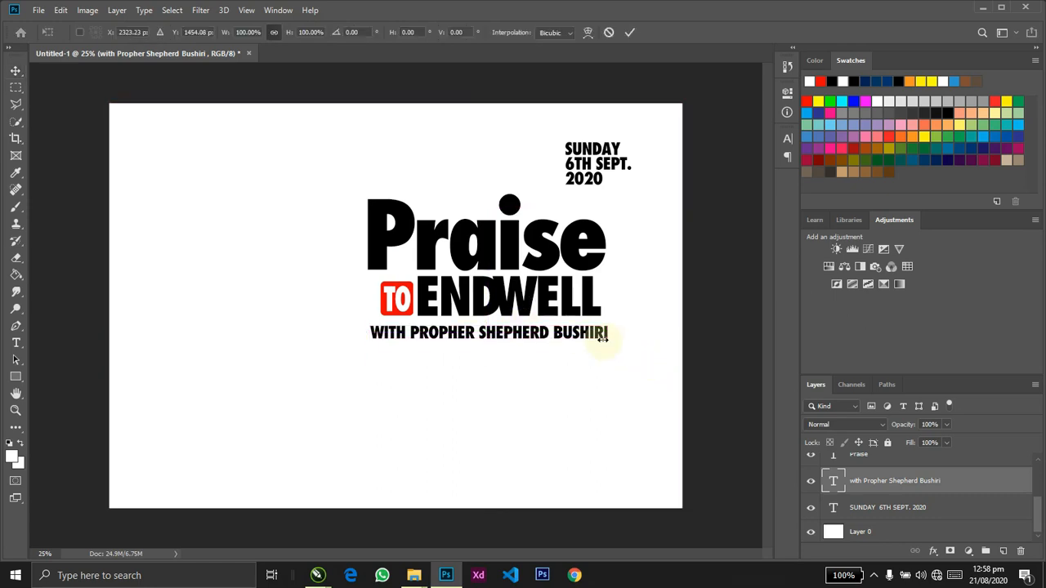
pyautogui.doubleClick(603, 338)
pyautogui.doubleClick(604, 339)
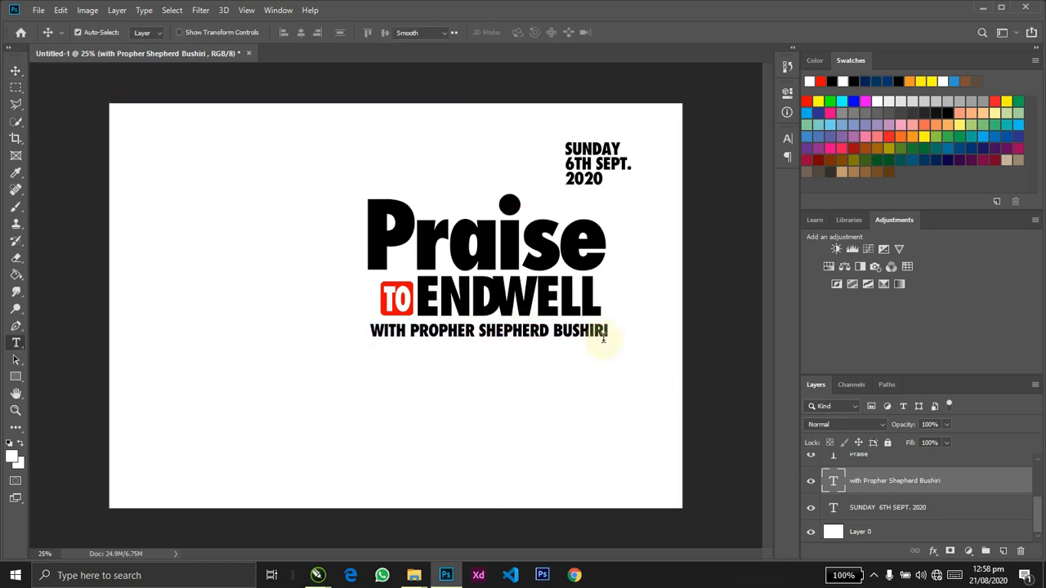
pyautogui.click(591, 335)
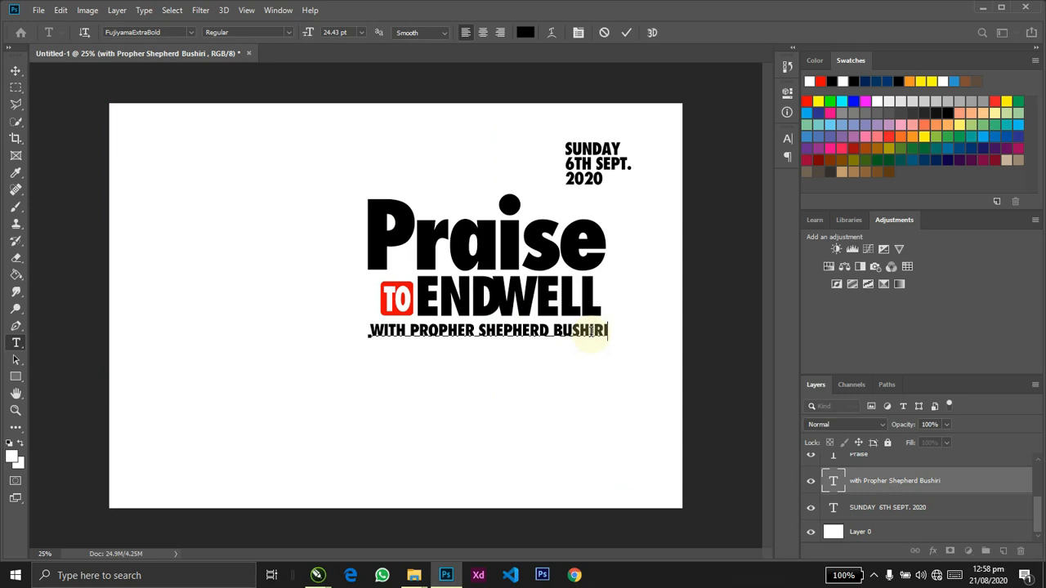
pyautogui.hotkey('ctrl', 'Return')
pyautogui.press('v')
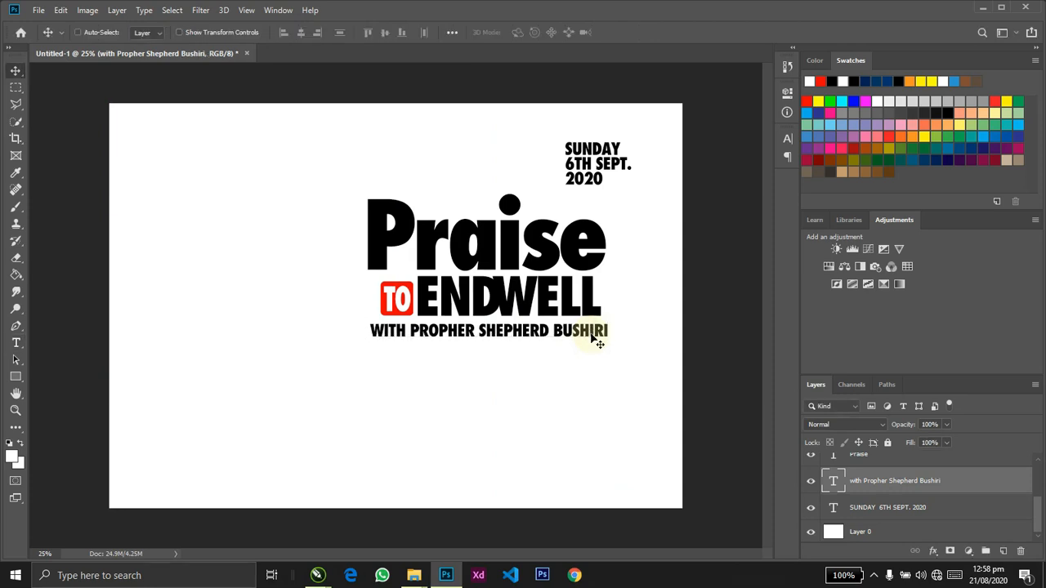
pyautogui.press('Down')
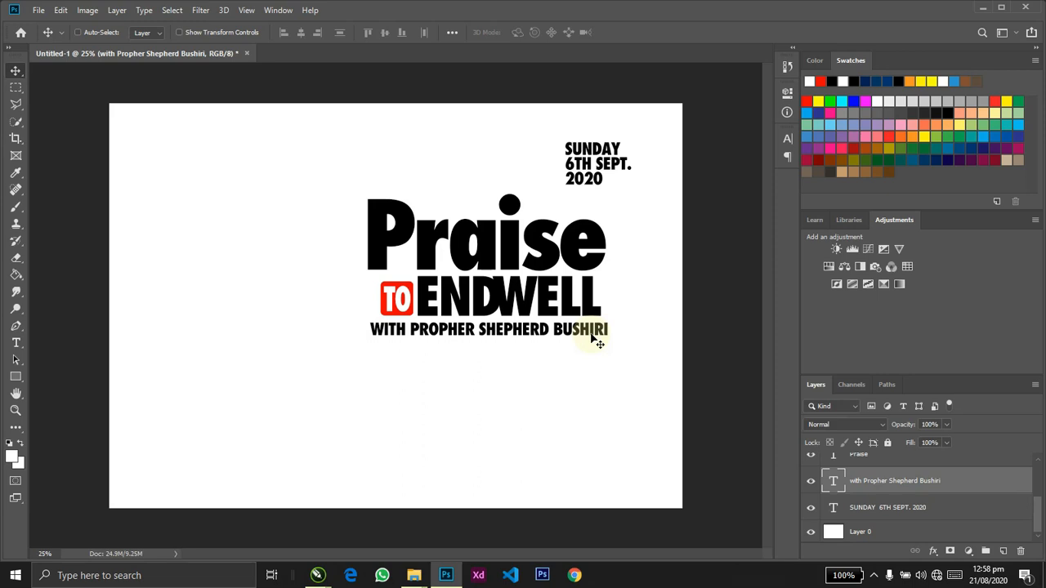
# Duplicate the speaker line below itself and replace its text with "Special Ministration for Healing ain the 5th Service" copied from HandBill WriteUps.txt.
pyautogui.hotkey('alt', 'Tab')
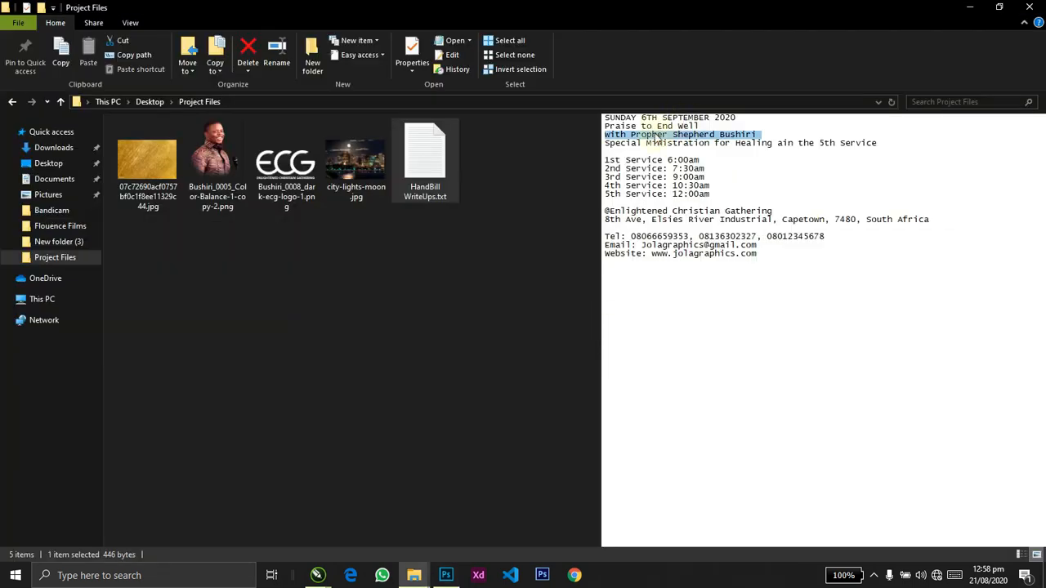
pyautogui.click(605, 142)
pyautogui.click(869, 139)
pyautogui.keyDown('shift'); pyautogui.click(879, 143); pyautogui.keyUp('shift')
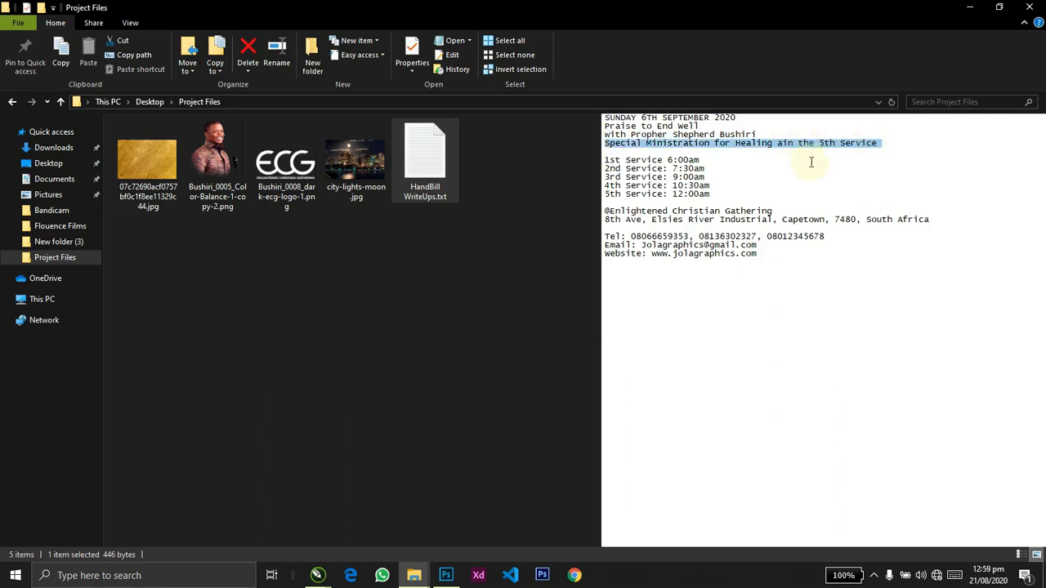
pyautogui.hotkey('alt', 'Tab')
pyautogui.moveTo(540, 327)
pyautogui.mouseDown()
pyautogui.moveTo(542, 343)
pyautogui.moveTo(528, 343)
pyautogui.moveTo(546, 370)
pyautogui.moveTo(540, 362)
pyautogui.mouseUp()
pyautogui.press('t')
pyautogui.click(539, 362)
pyautogui.hotkey('ctrl', 'a')
pyautogui.write('SPECIAL MINISTRATION FOR HEALING AIN THE')
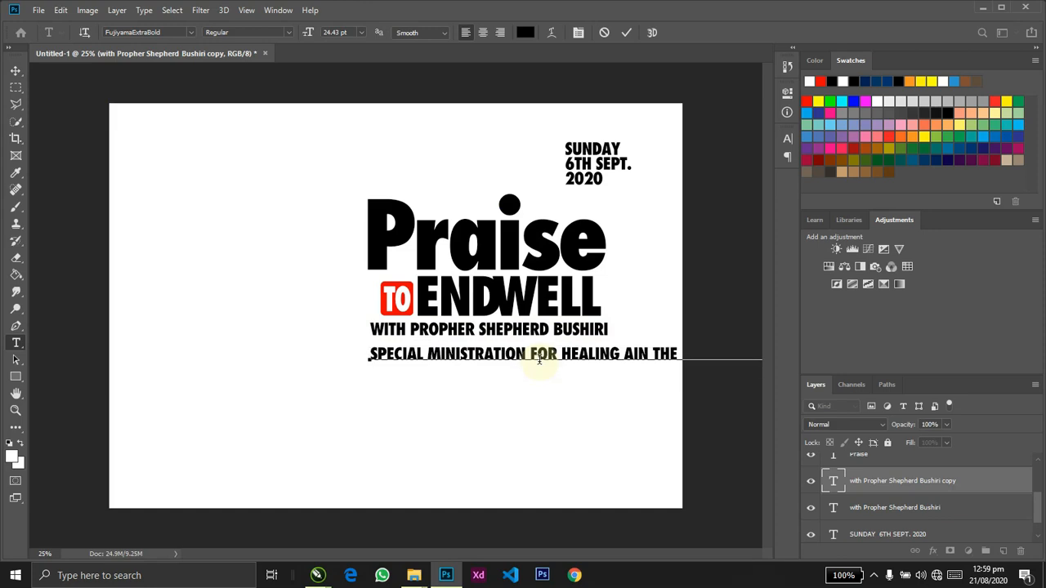
# Change the font of the whole "Special Ministration" line to Lato Bold.
pyautogui.hotkey('ctrl', 'a')
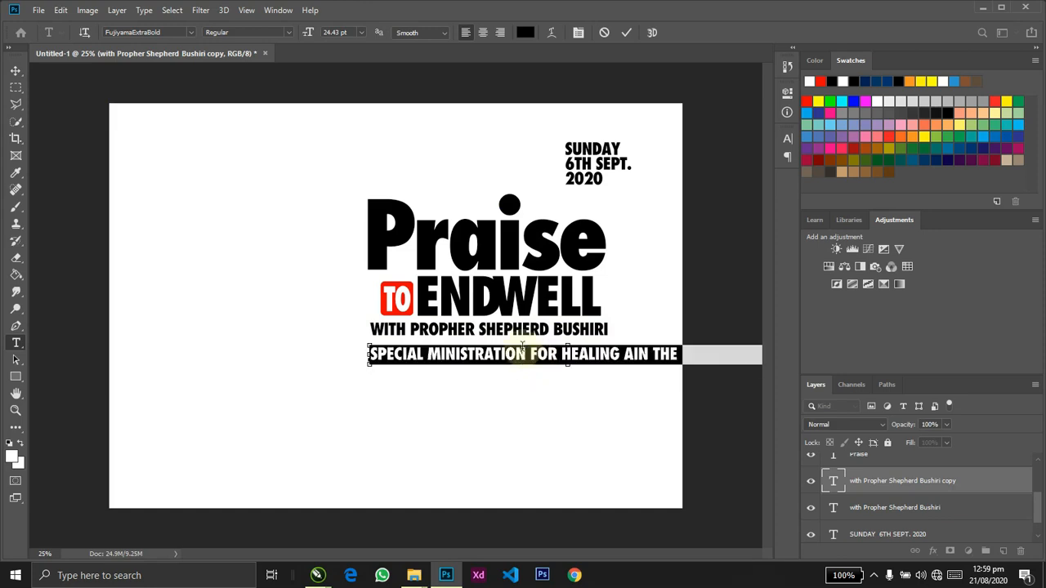
pyautogui.click(163, 30)
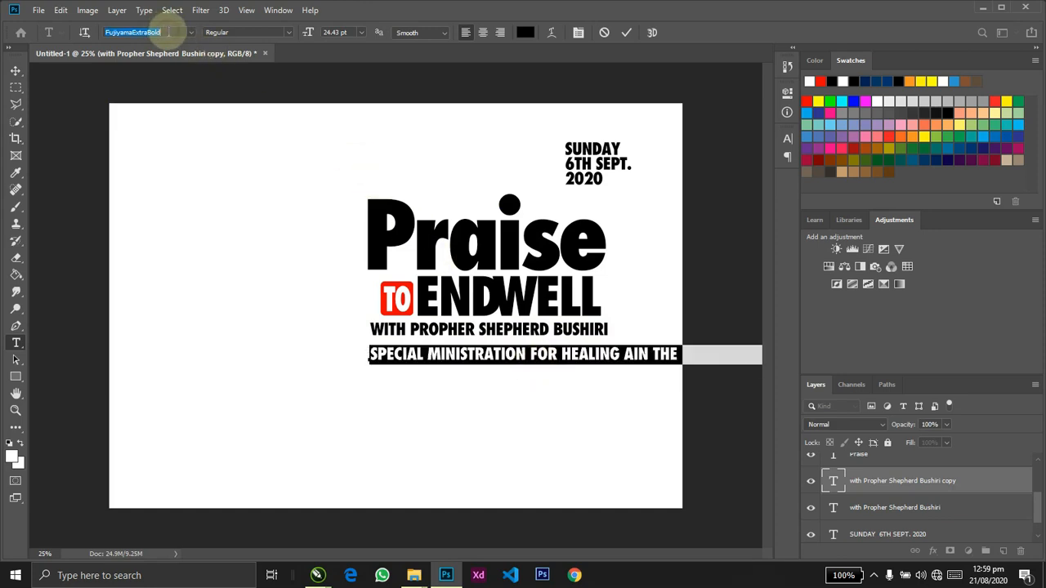
pyautogui.click(168, 30)
pyautogui.write('lato')
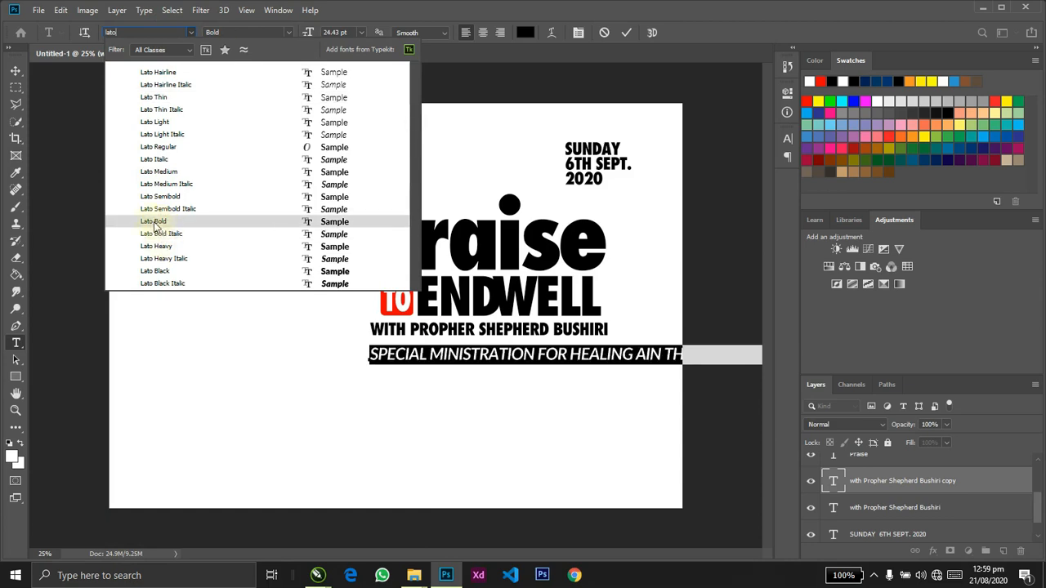
pyautogui.click(154, 222)
pyautogui.hotkey('ctrl', 'Return')
pyautogui.press('v')
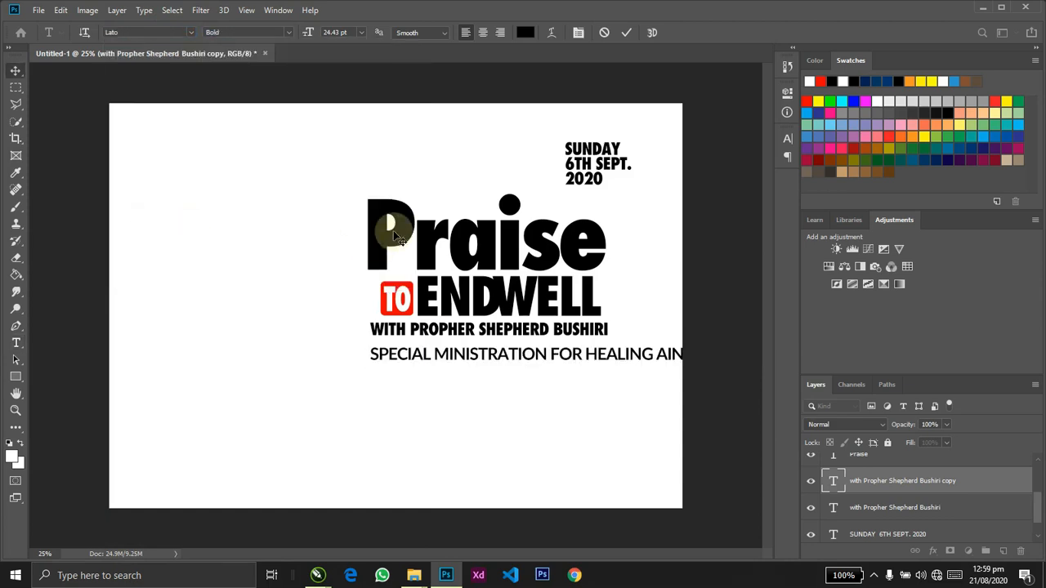
# Scale the "Special Ministration" line to about 58% and move it directly beneath the speaker line.
pyautogui.hotkey('ctrl', 't')
pyautogui.moveTo(369, 365); pyautogui.dragTo(459, 354)
pyautogui.press('Return')
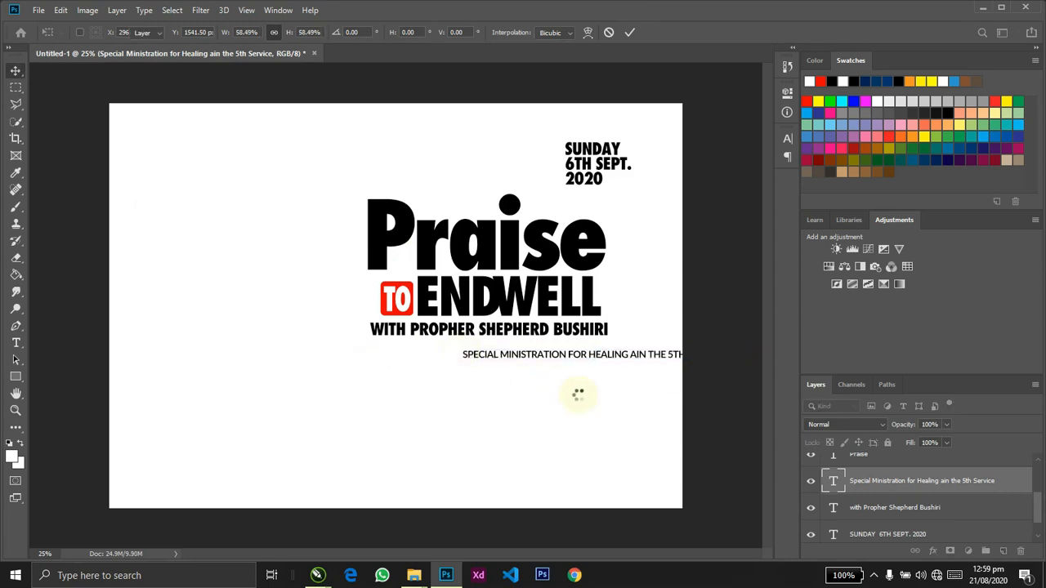
pyautogui.moveTo(642, 398); pyautogui.dragTo(565, 401)
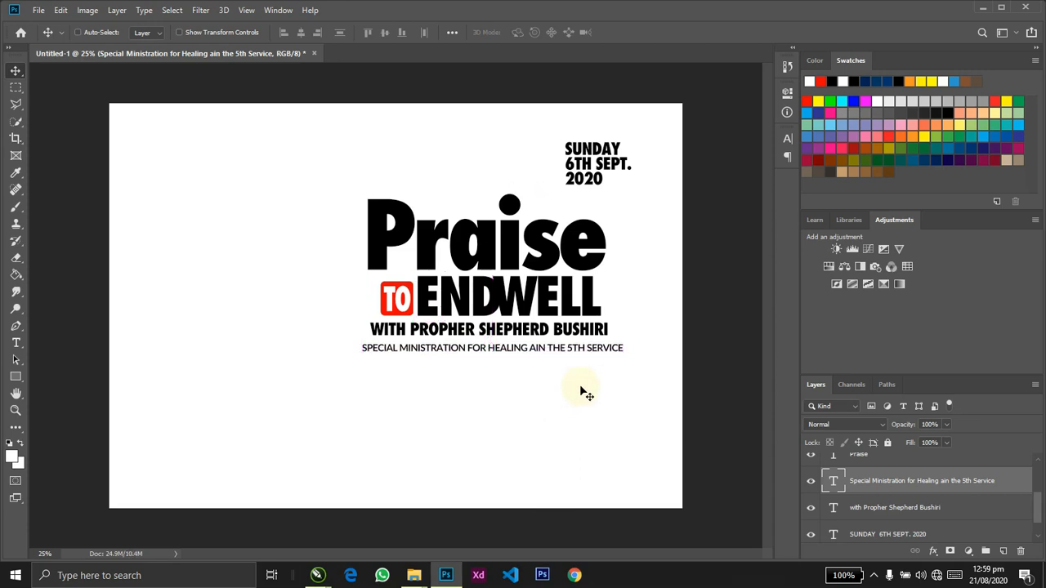
# Correct "ain" to "in" in the "Special Ministration for Healing" line.
pyautogui.press('t')
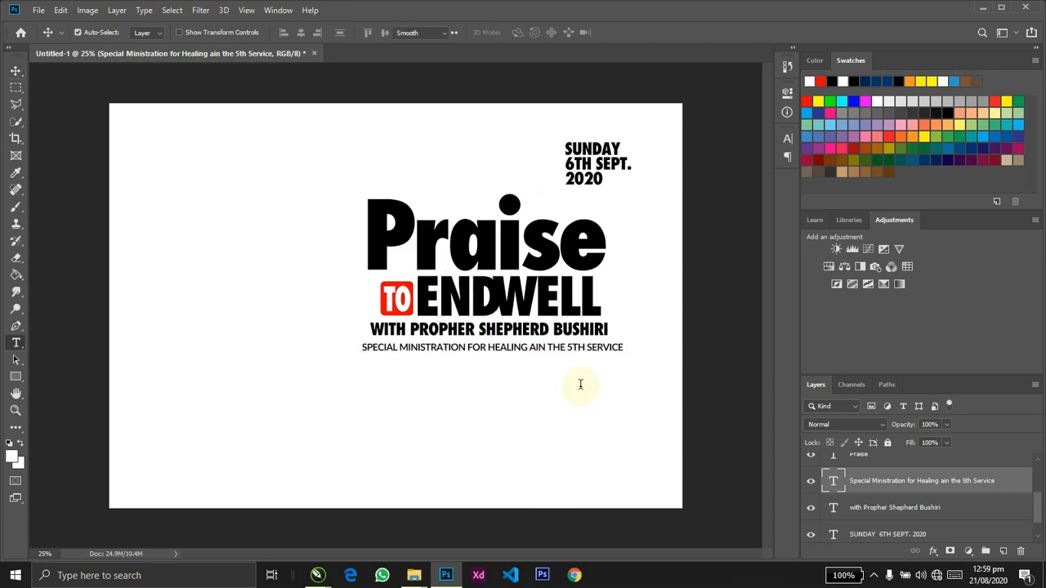
pyautogui.tripleClick(554, 360)
pyautogui.click(537, 342)
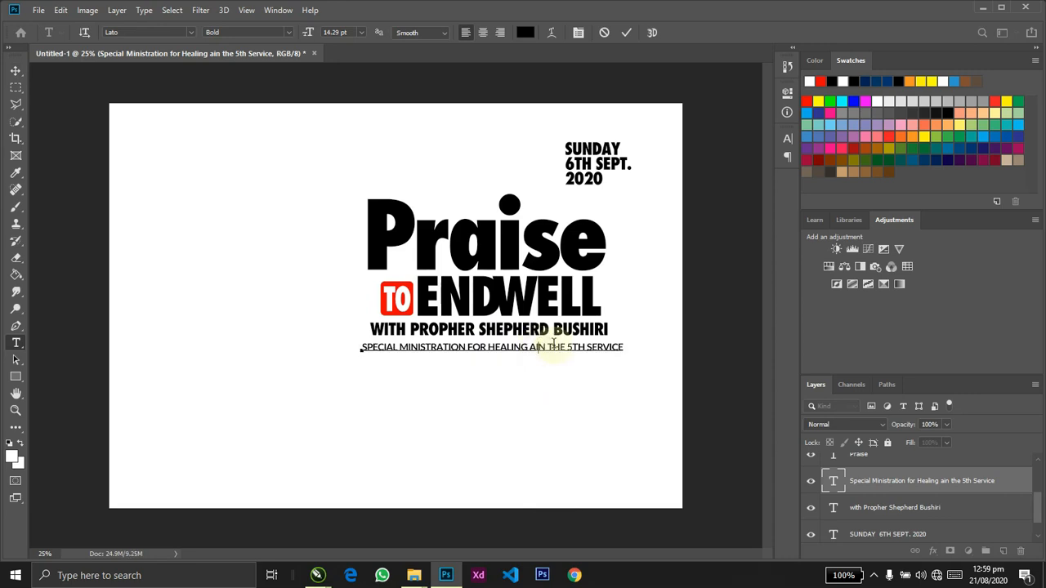
pyautogui.press('Delete')
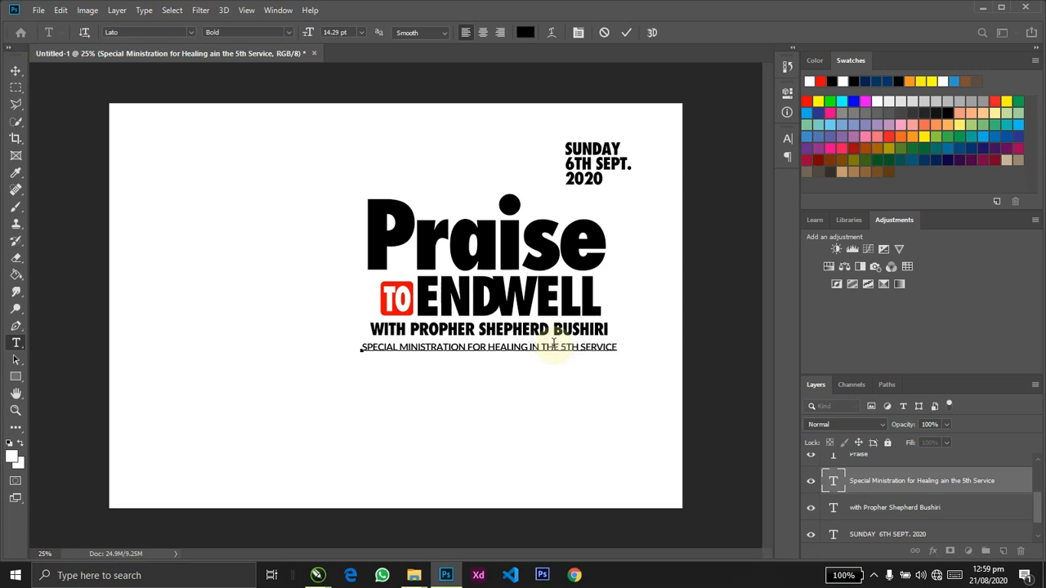
pyautogui.hotkey('ctrl', 'Return')
pyautogui.press('v')
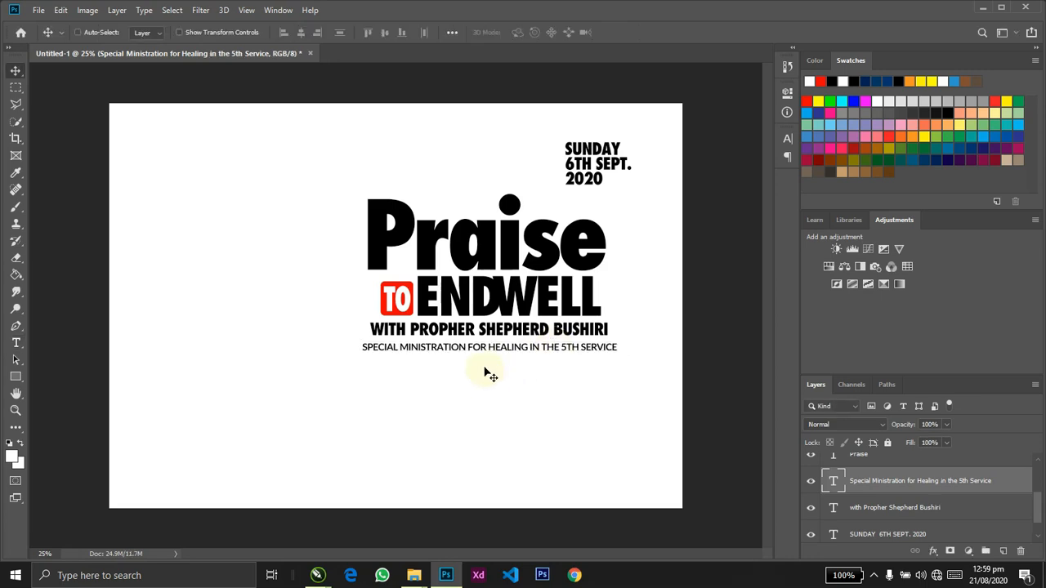
# Shift the "Special Ministration" line slightly right under the speaker line and nudge it down to widen the gap.
pyautogui.moveTo(496, 362); pyautogui.dragTo(500, 368)
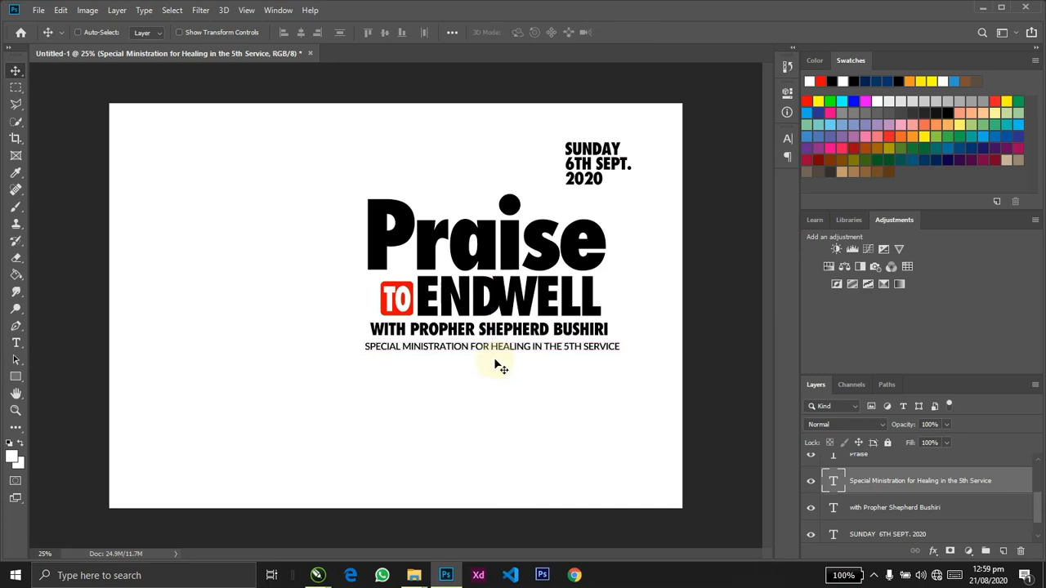
pyautogui.press('Down')
pyautogui.press('Down')
pyautogui.press('Down')
pyautogui.press('Down')
pyautogui.press('Down')
pyautogui.press('Down')
pyautogui.press('Down')
pyautogui.press('Down')
pyautogui.press('Down')
pyautogui.press('Down')
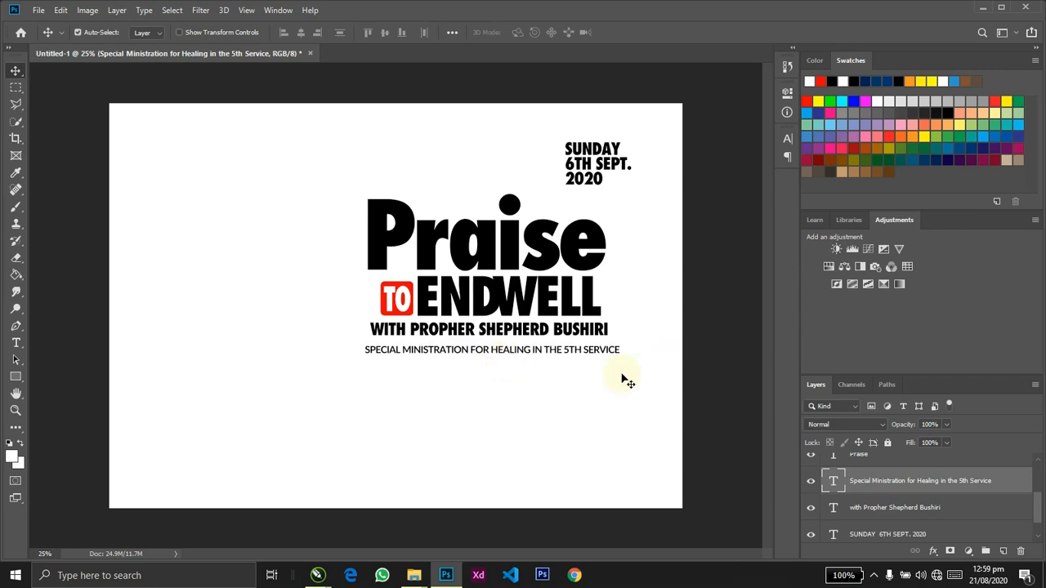
# Enlarge the "Special Ministration" line from its center until it extends past both ends of the speaker line, and nudge it down.
pyautogui.hotkey('ctrl', 't')
pyautogui.moveTo(622, 357); pyautogui.dragTo(637, 362)
pyautogui.press('Return')
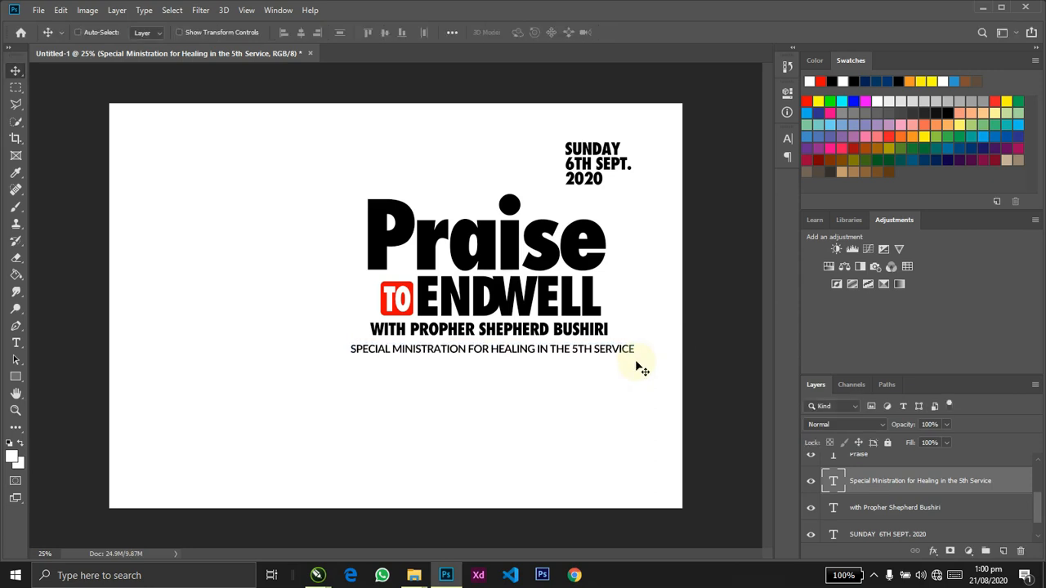
pyautogui.press('Down')
pyautogui.press('Down')
pyautogui.press('Down')
pyautogui.press('Down')
pyautogui.press('Down')
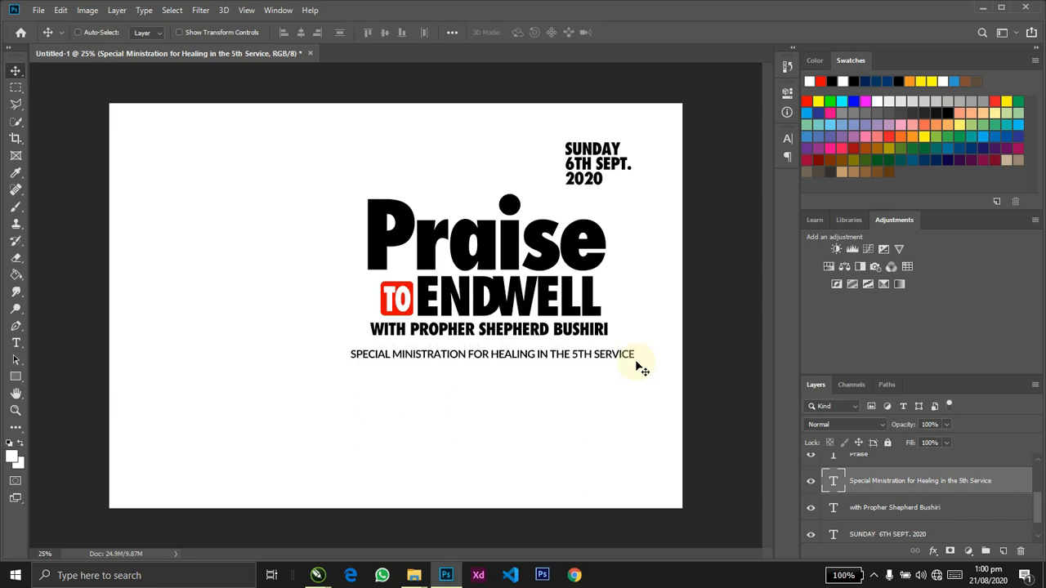
# Nudge the speaker line slightly up toward "TO END WELL".
pyautogui.keyDown('ctrl'); pyautogui.click(542, 332); pyautogui.keyUp('ctrl')
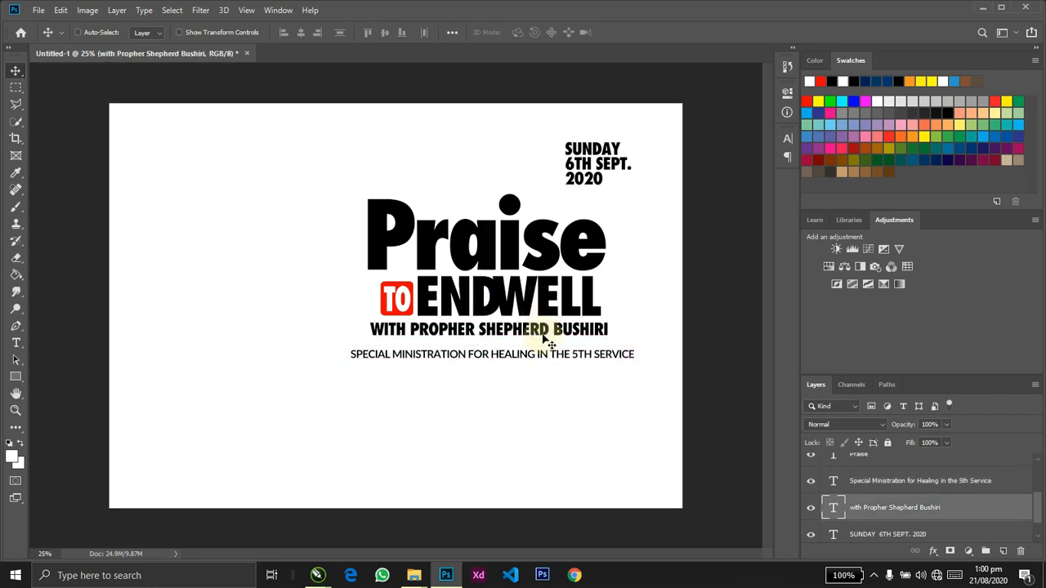
pyautogui.press('Up')
pyautogui.press('Up')
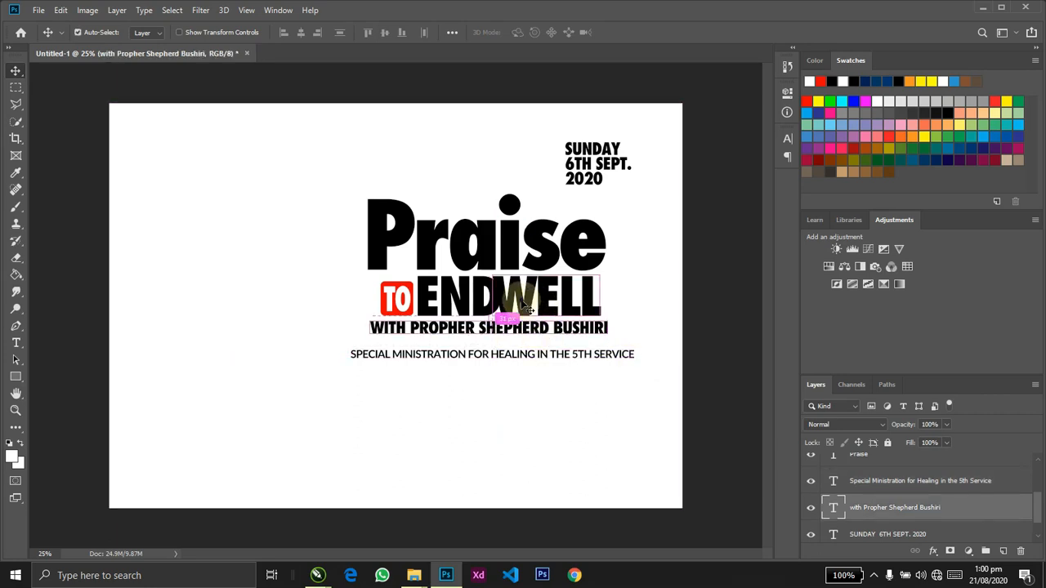
# Shift the layer mask of "END" slightly right to restore the gap between D and W, and link the mask to its text.
pyautogui.keyDown('ctrl'); pyautogui.click(522, 301); pyautogui.keyUp('ctrl')
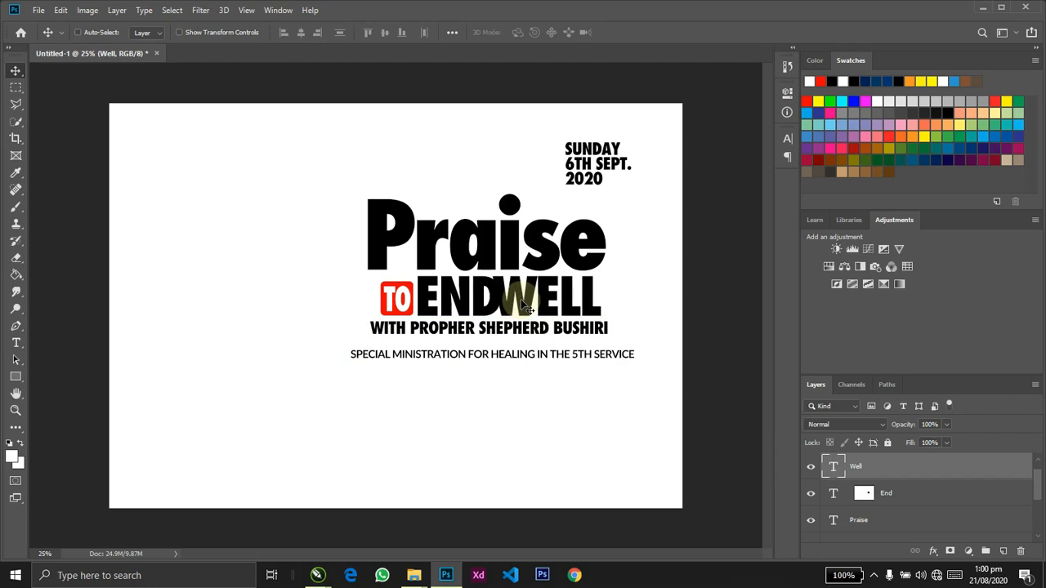
pyautogui.click(869, 498)
pyautogui.moveTo(491, 335)
pyautogui.mouseDown()
pyautogui.moveTo(526, 362)
pyautogui.moveTo(496, 365)
pyautogui.moveTo(609, 291)
pyautogui.moveTo(495, 305)
pyautogui.moveTo(490, 328)
pyautogui.moveTo(501, 323)
pyautogui.moveTo(500, 335)
pyautogui.mouseUp()
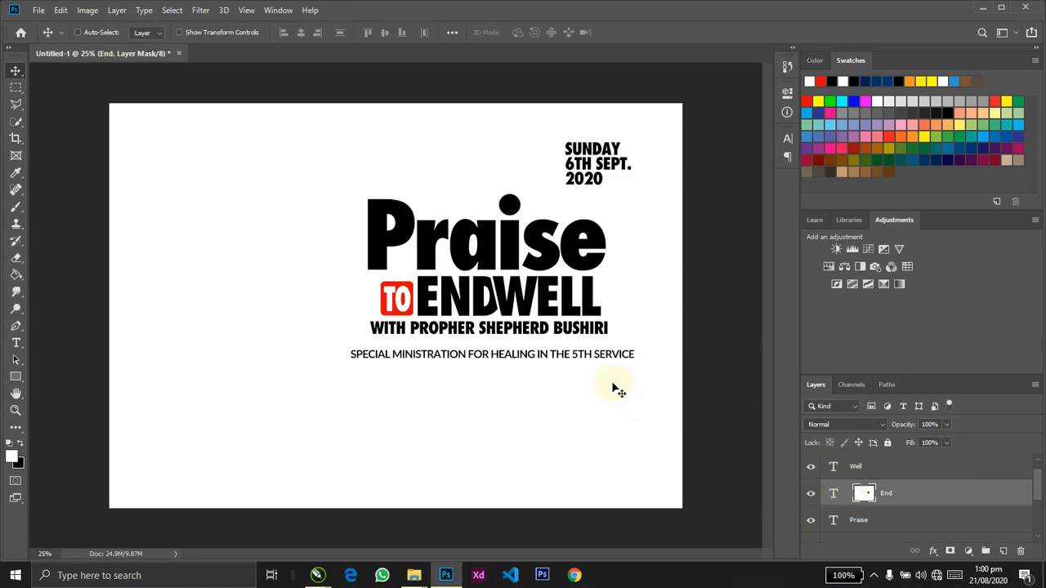
pyautogui.click(846, 496)
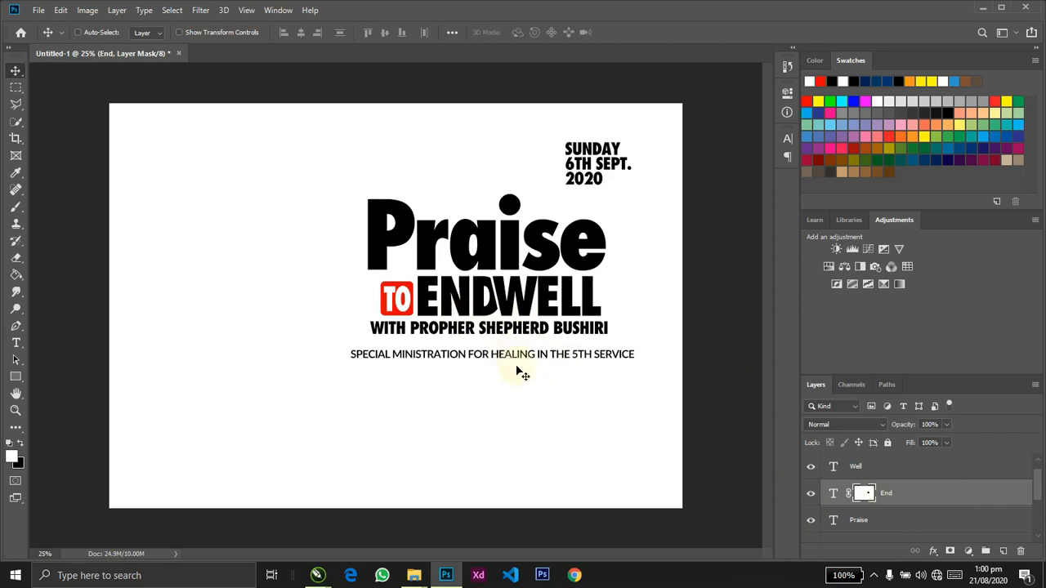
# Examine the five service times in HandBill WriteUps.txt in File Explorer and the free space below the "Special Ministration" line in Photoshop.
pyautogui.hotkey('alt', 'Tab')
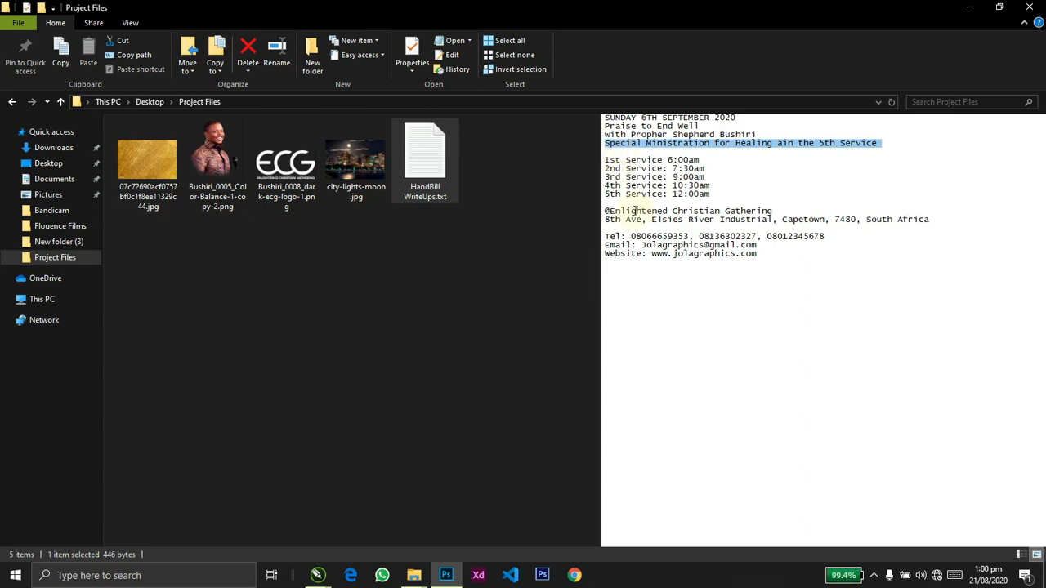
pyautogui.click(605, 160)
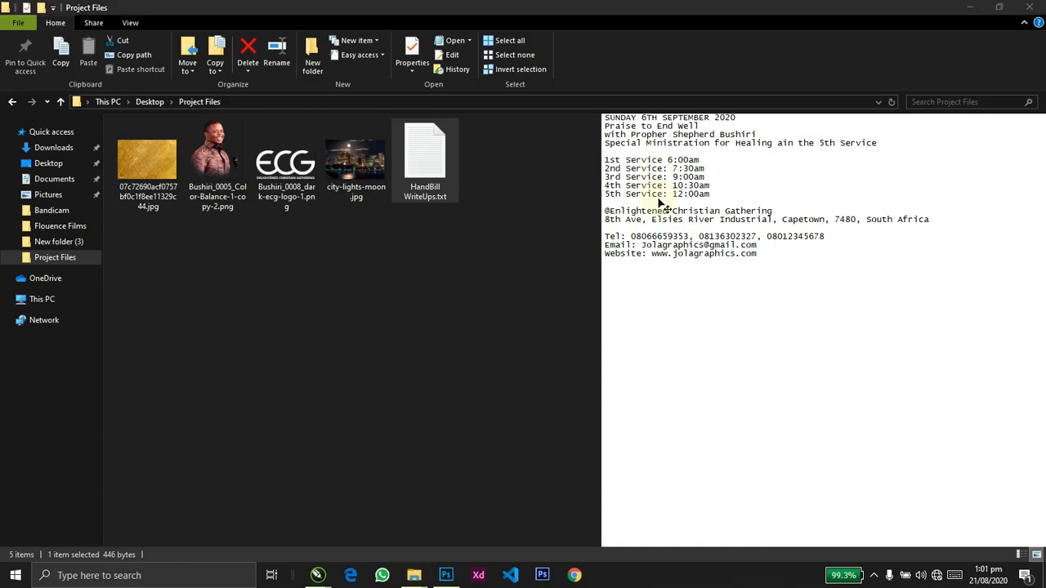
pyautogui.hotkey('alt', 'Tab')
pyautogui.keyDown('ctrl'); pyautogui.click(580, 356); pyautogui.keyUp('ctrl')
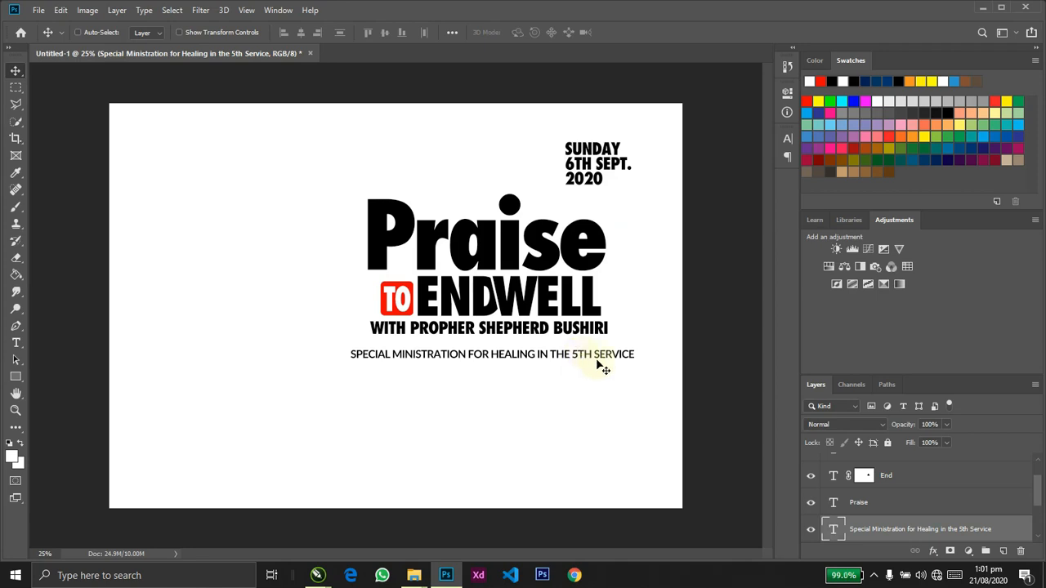
pyautogui.hotkey('alt', 'Tab')
pyautogui.hotkey('alt', 'Tab')
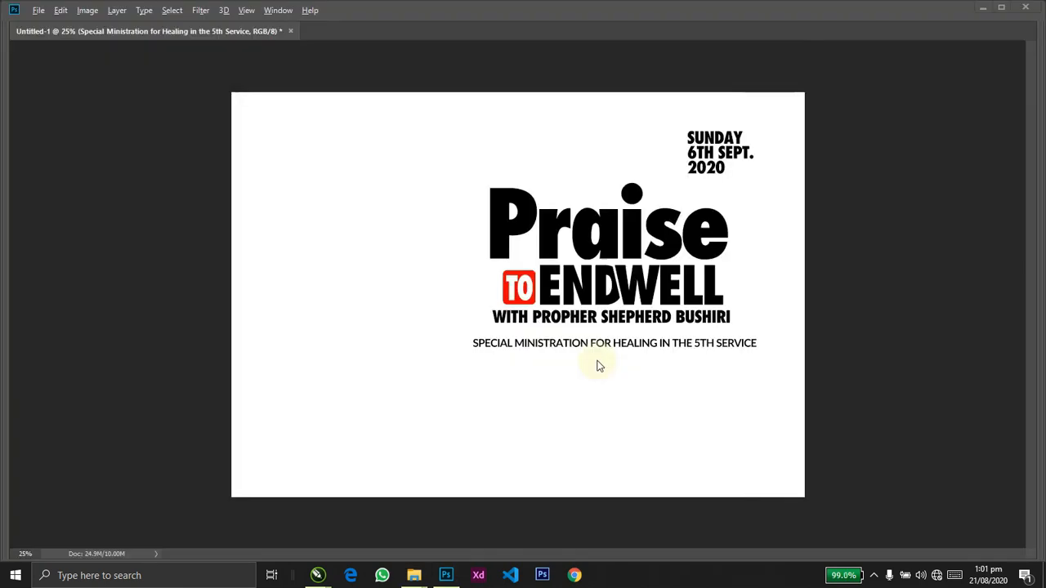
pyautogui.hotkey('ctrl', '-')
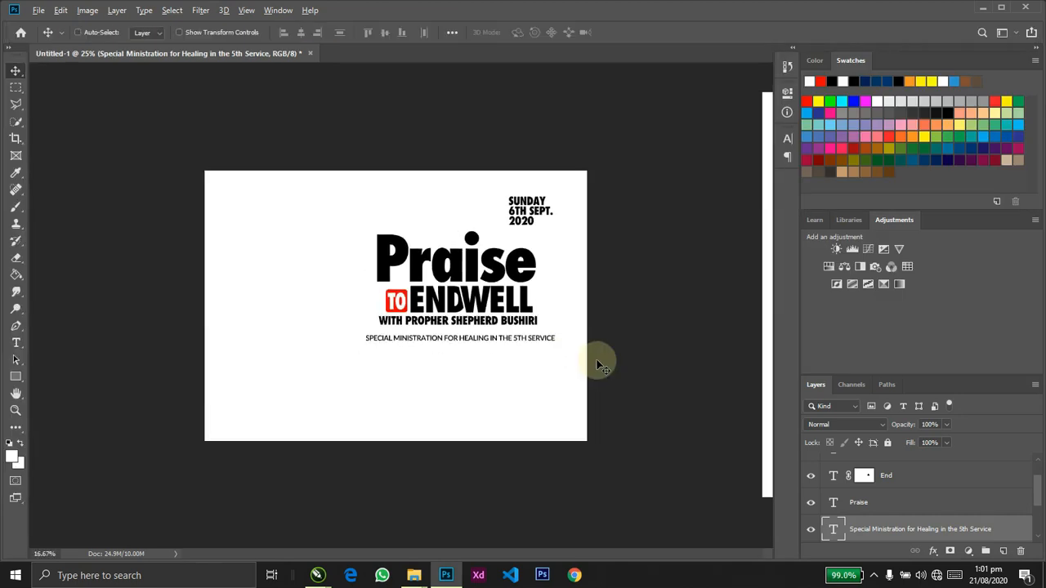
pyautogui.hotkey('ctrl', '+')
# Copy the line "1st Service 6:00am" from HandBill WriteUps.txt in File Explorer and return to Photoshop.
pyautogui.hotkey('alt', 'Tab')
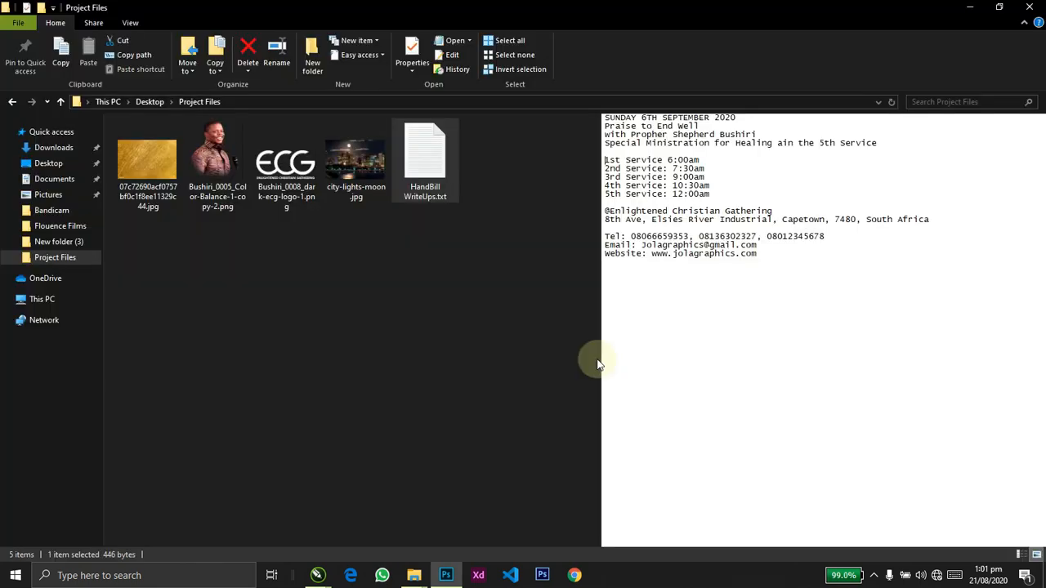
pyautogui.click(606, 158)
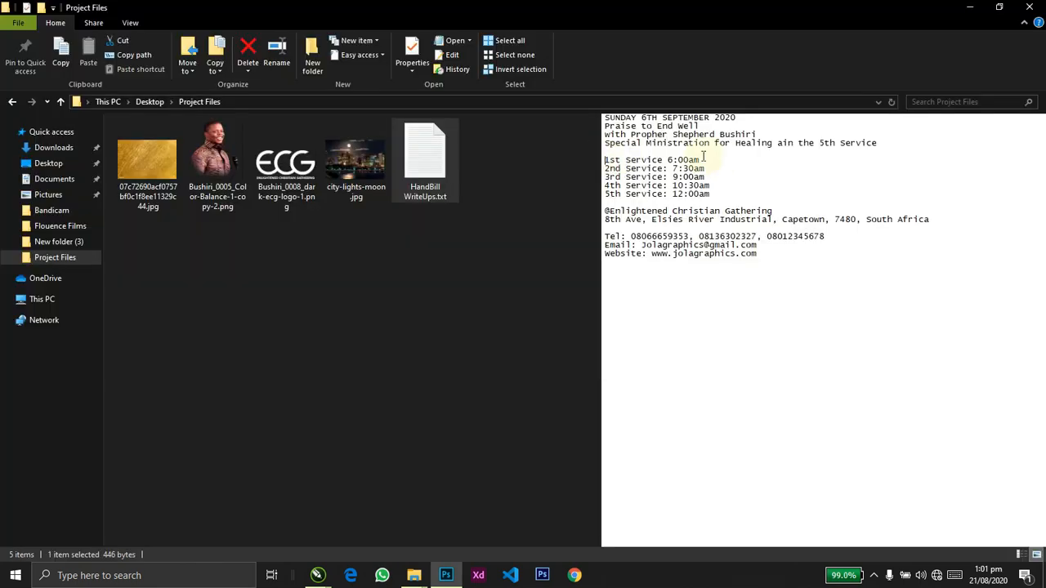
pyautogui.moveTo(703, 159); pyautogui.dragTo(602, 159)
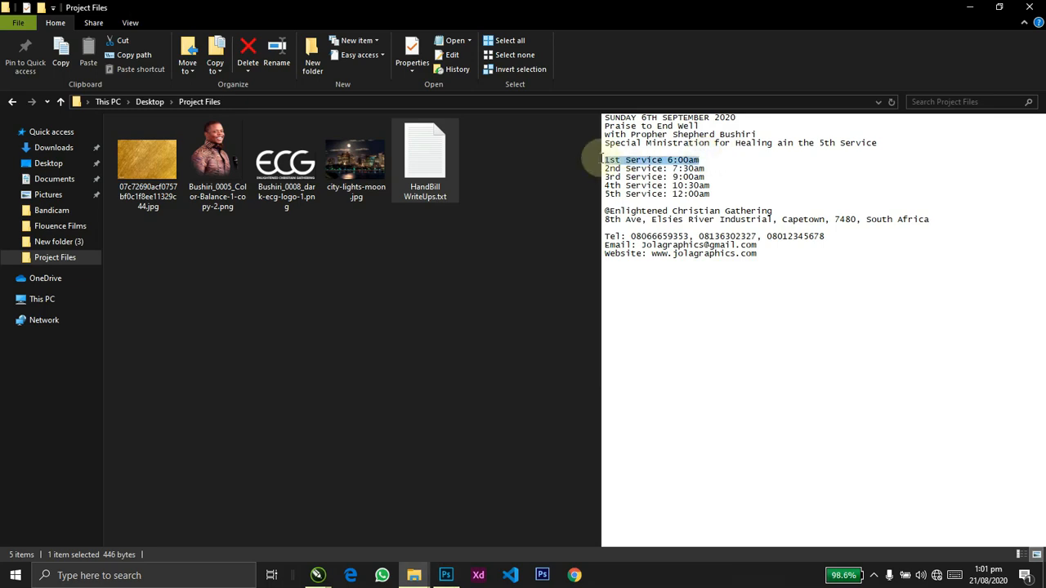
pyautogui.hotkey('alt', 'Tab')
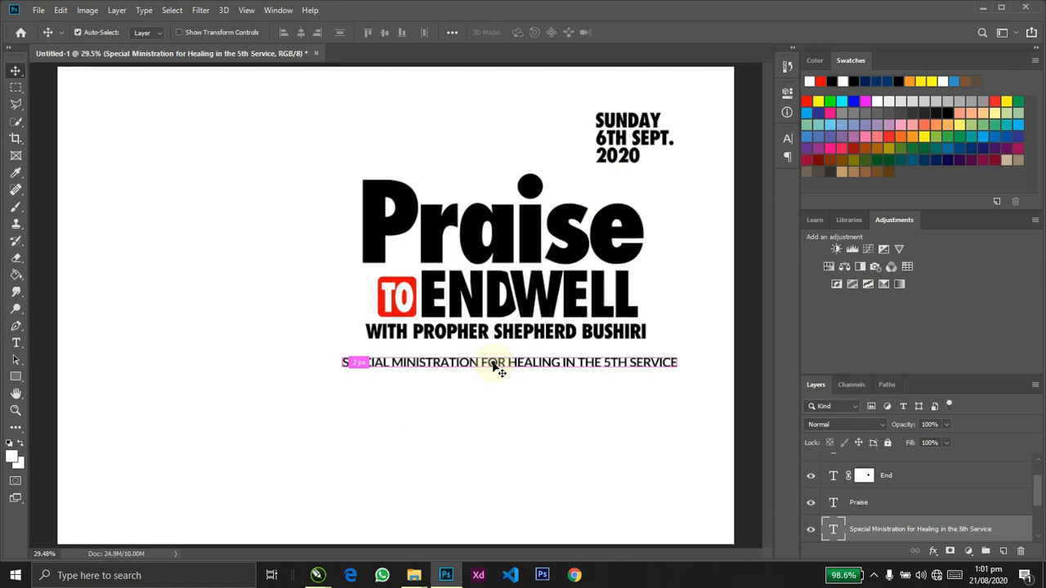
# Duplicate the "Special Ministration" line directly below itself and replace the copy's text with "1ST SERVICE 6:00AM".
pyautogui.moveTo(501, 368); pyautogui.dragTo(490, 396)
pyautogui.doubleClick(491, 396)
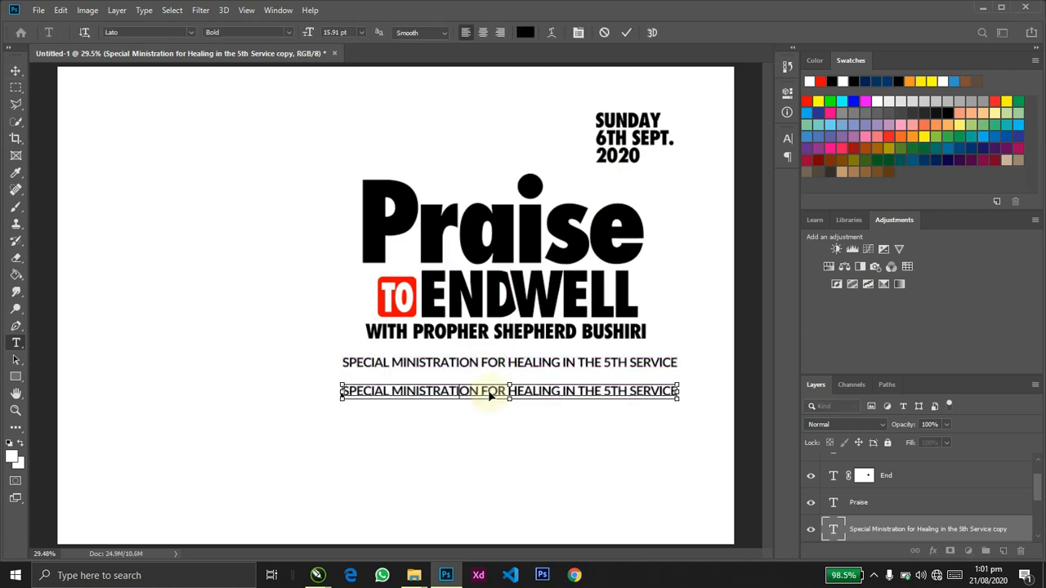
pyautogui.hotkey('ctrl', 'a')
pyautogui.write('1ST SERVICE 6:00AM')
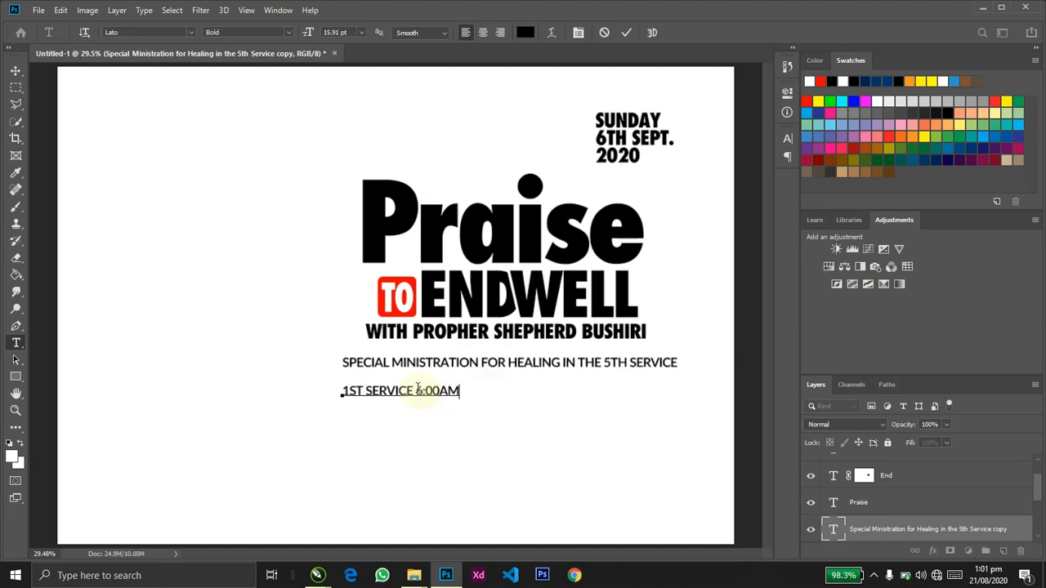
# Cut "6:00AM" out of the new service line so that it reads only "1ST SERVICE".
pyautogui.click(418, 388)
pyautogui.press('Return')
pyautogui.hotkey('shift', 'End')
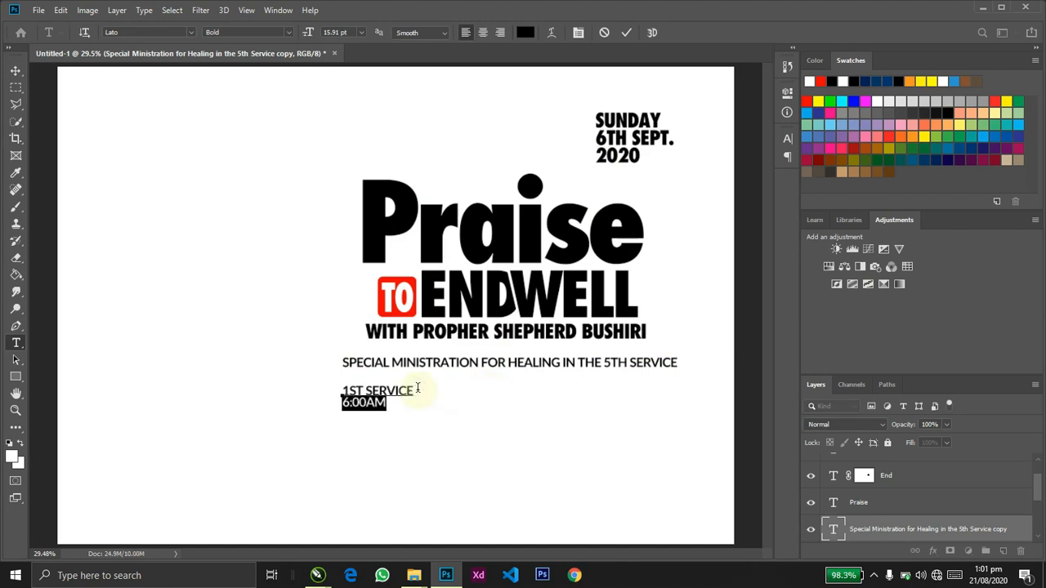
pyautogui.hotkey('ctrl', 'h')
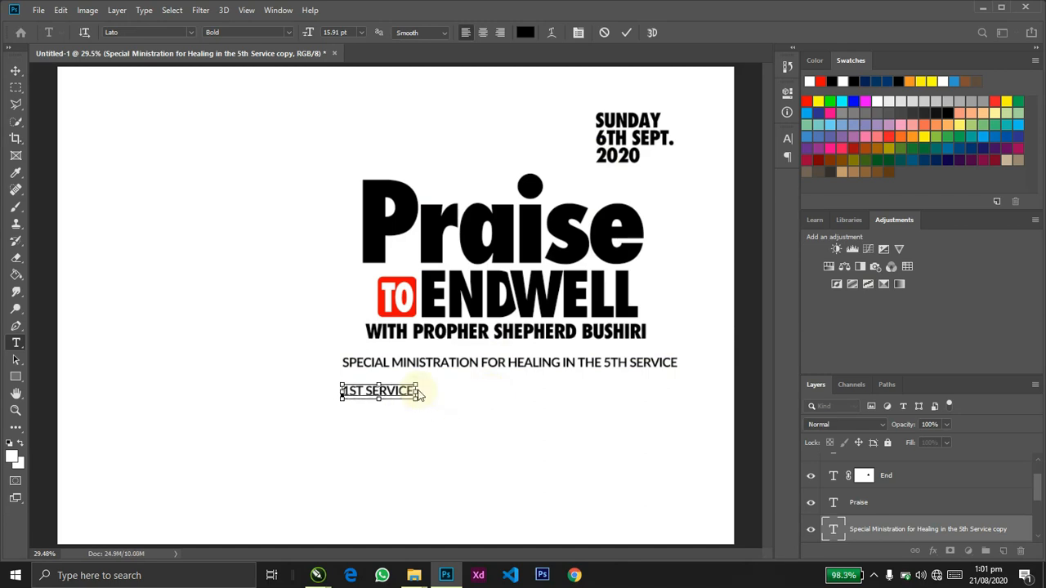
pyautogui.hotkey('ctrl', 'Return')
pyautogui.press('v')
pyautogui.click(435, 302)
pyautogui.moveTo(435, 302); pyautogui.dragTo(426, 446)
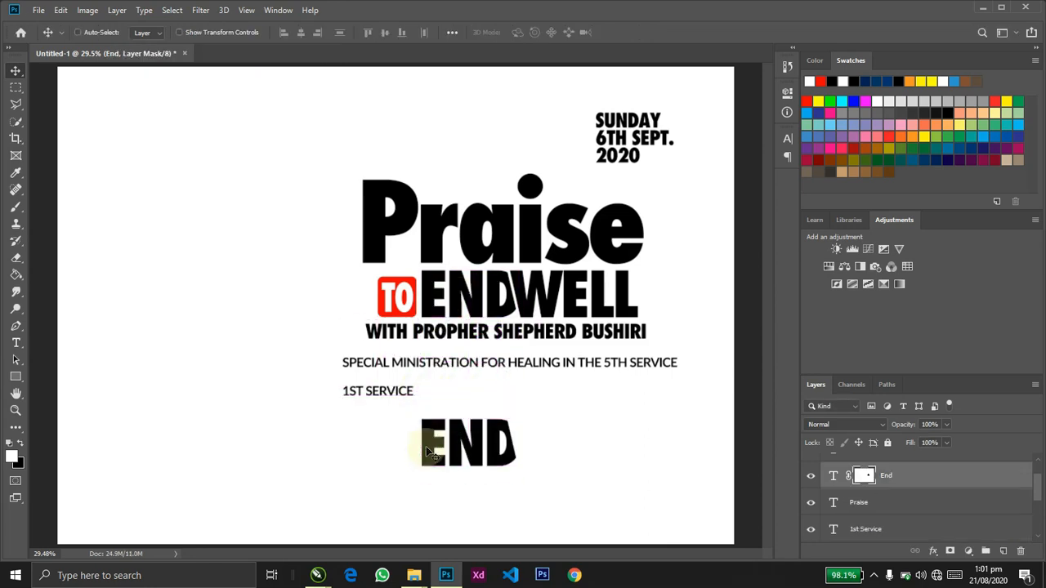
pyautogui.hotkey('ctrl', 'z')
# Try duplicating the date block to the lower part of the page and replacing its text with "6:00am".
pyautogui.moveTo(605, 143); pyautogui.dragTo(651, 473)
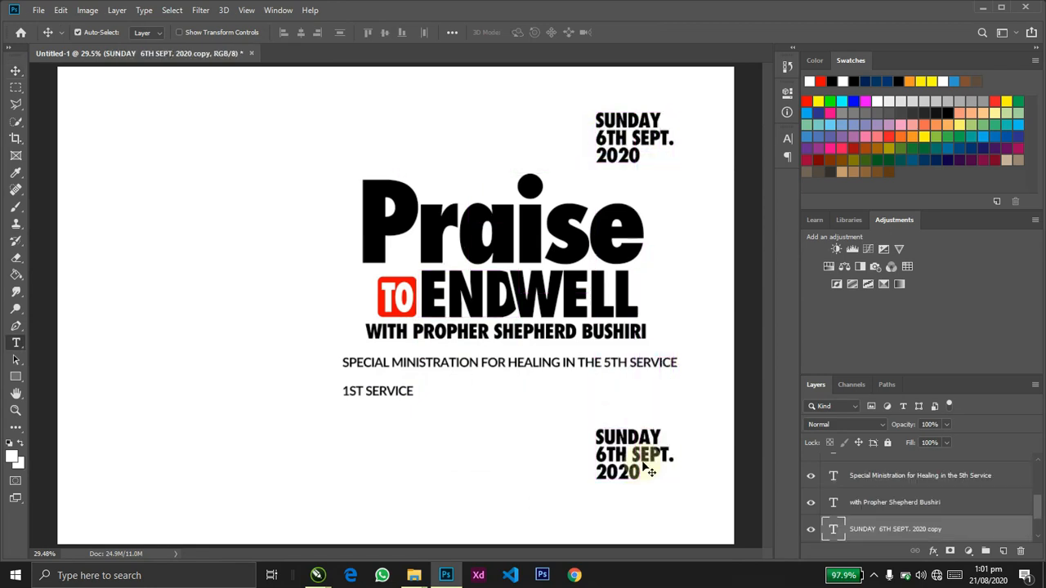
pyautogui.doubleClick(648, 467)
pyautogui.click(645, 467)
pyautogui.write('6:00am')
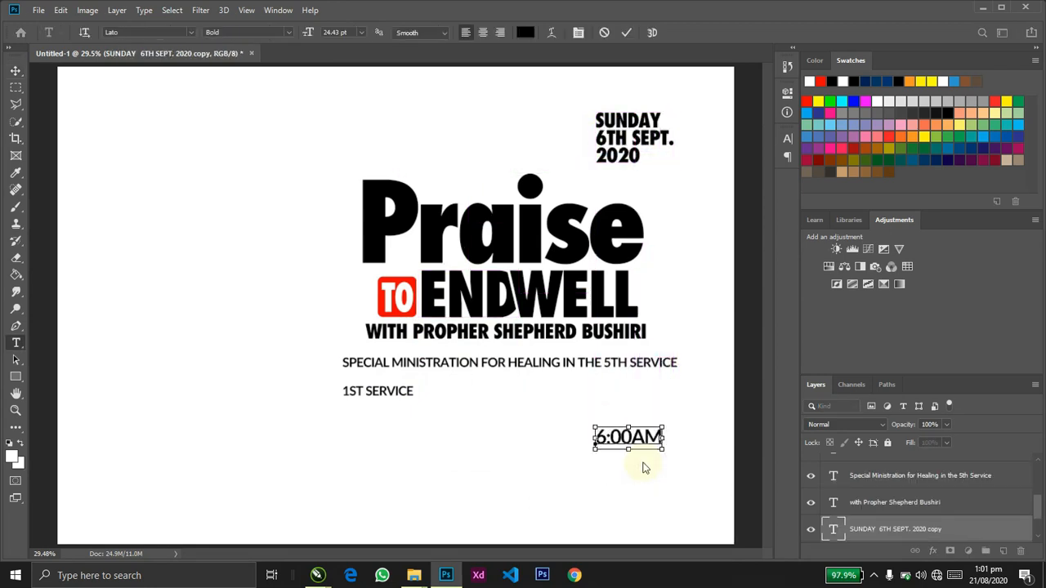
pyautogui.hotkey('ctrl', 'Return')
pyautogui.press('v')
# Reselect and copy the "6:00AM" text, and undo its replacement of the duplicated date.
pyautogui.doubleClick(642, 460)
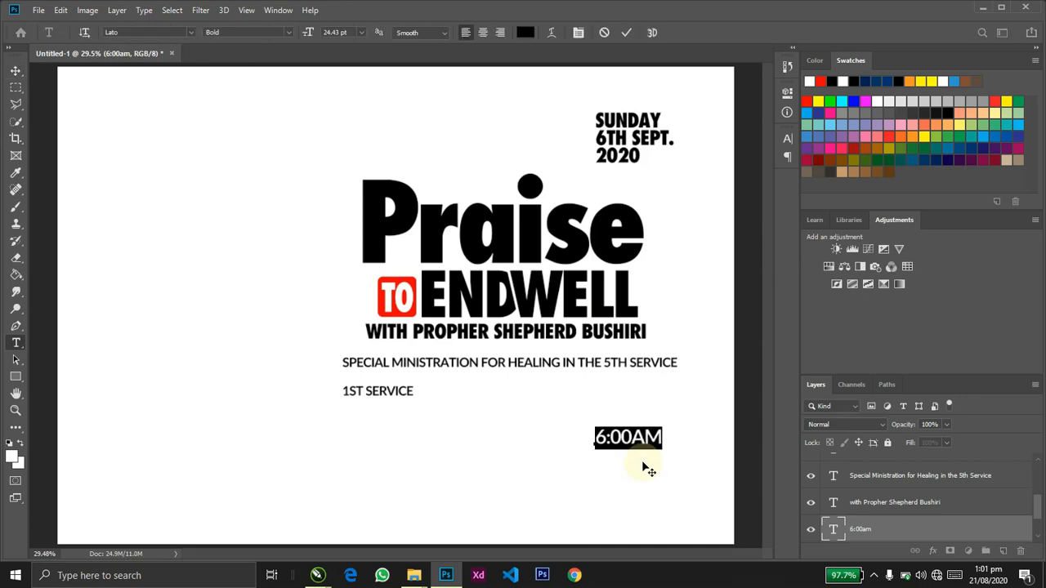
pyautogui.press('Left')
pyautogui.press('BackSpace')
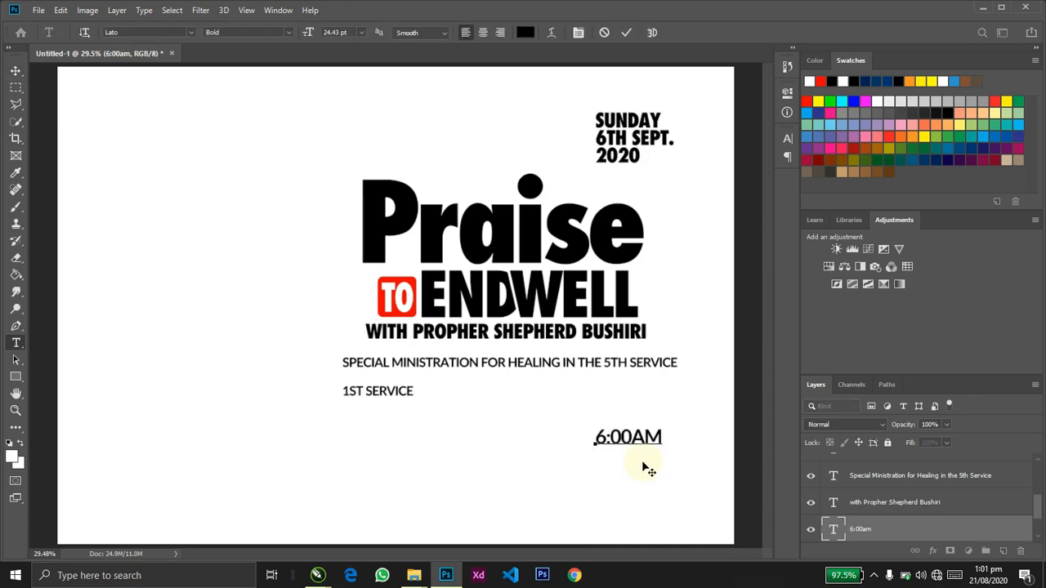
pyautogui.hotkey('ctrl', 'a')
pyautogui.hotkey('ctrl', 'c')
pyautogui.hotkey('ctrl', 'Return')
pyautogui.press('v')
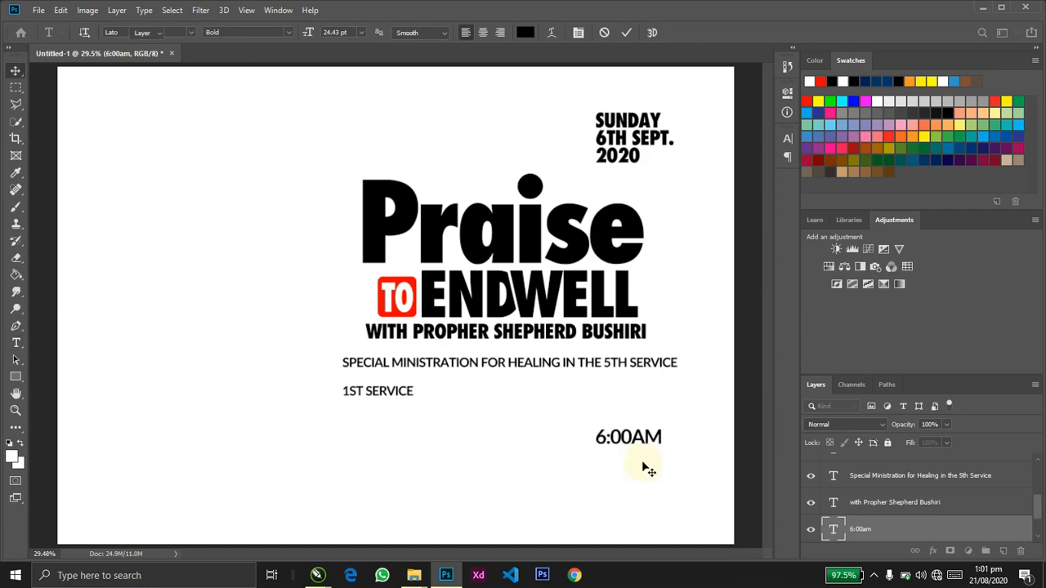
pyautogui.hotkey('ctrl', 'z')
# Duplicate the extra-bold date block to the lower part of the page and replace its text with "6:00AM", keeping the date's font.
pyautogui.moveTo(630, 167); pyautogui.dragTo(626, 481)
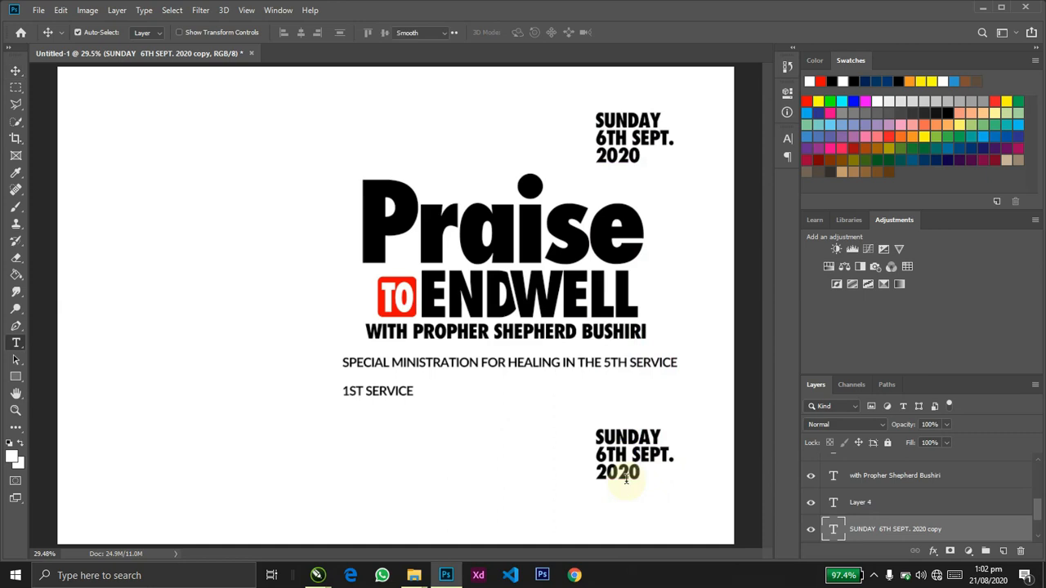
pyautogui.doubleClick(626, 480)
pyautogui.click(626, 480)
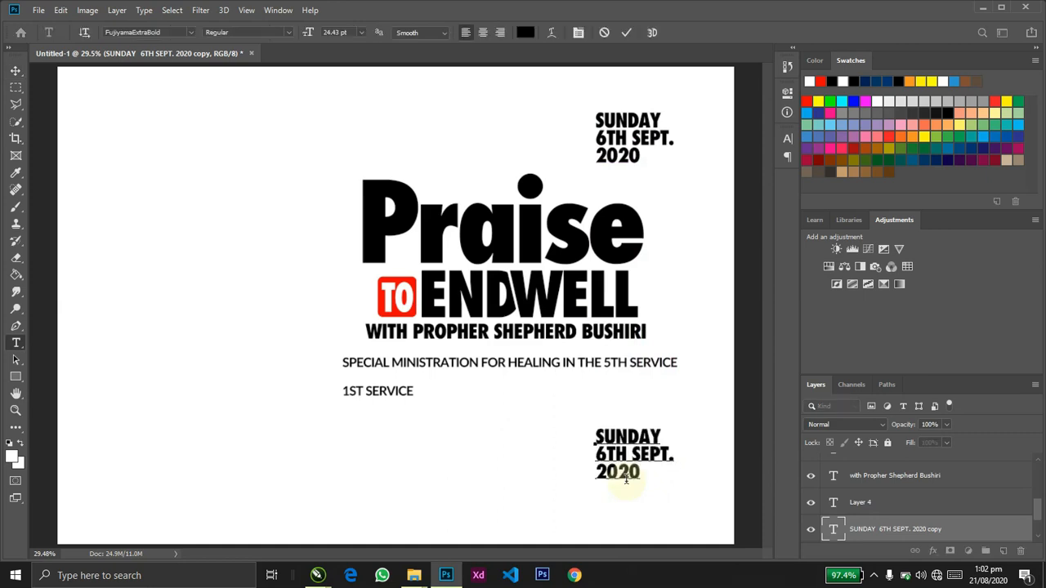
pyautogui.hotkey('ctrl', 'a')
pyautogui.write('6:00')
pyautogui.hotkey('ctrl', 'Return')
pyautogui.press('v')
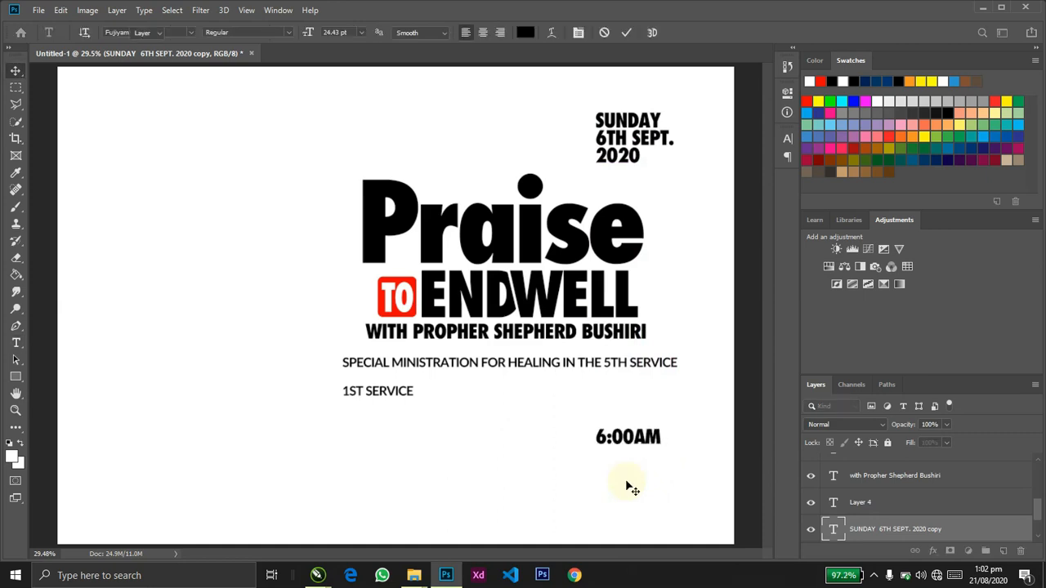
# Place "6:00AM" directly under "1ST SERVICE" and enlarge it proportionally, first to about 136.5% and again to about 117%.
pyautogui.moveTo(630, 439); pyautogui.dragTo(432, 416)
pyautogui.hotkey('ctrl', 't')
pyautogui.press('Return')
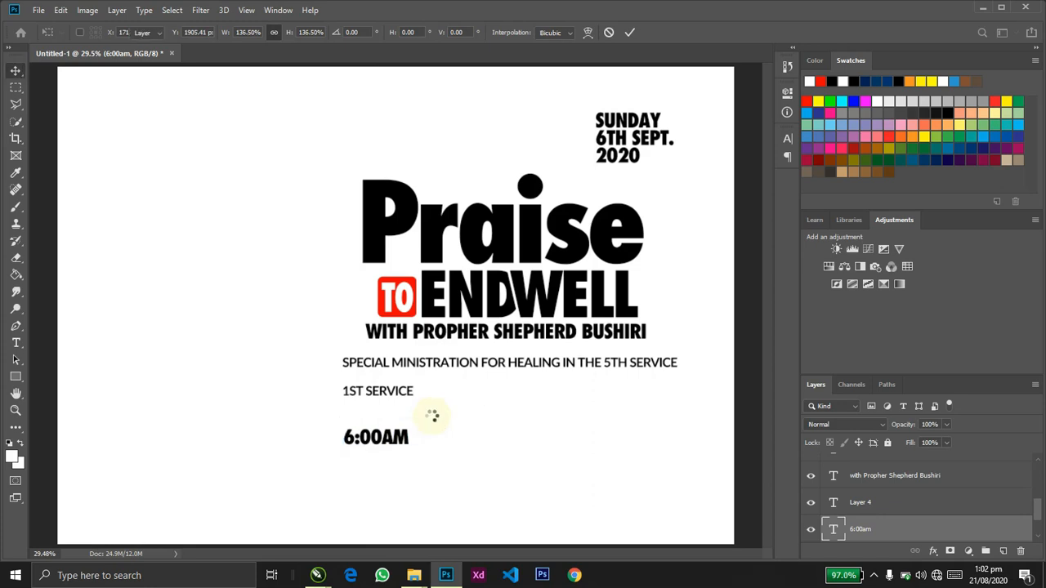
pyautogui.moveTo(469, 434); pyautogui.dragTo(447, 395)
pyautogui.hotkey('ctrl', 't')
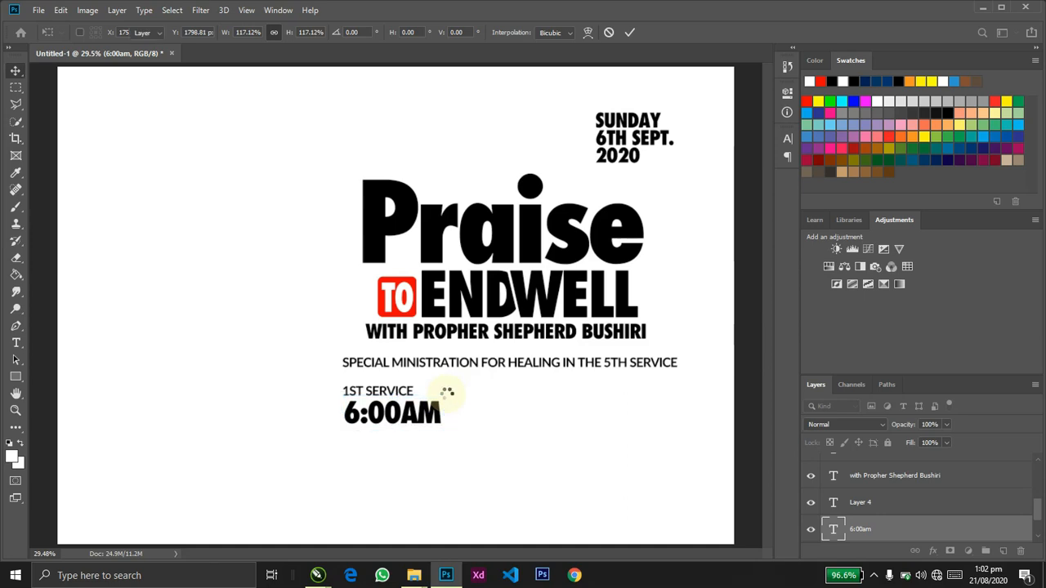
pyautogui.press('Return')
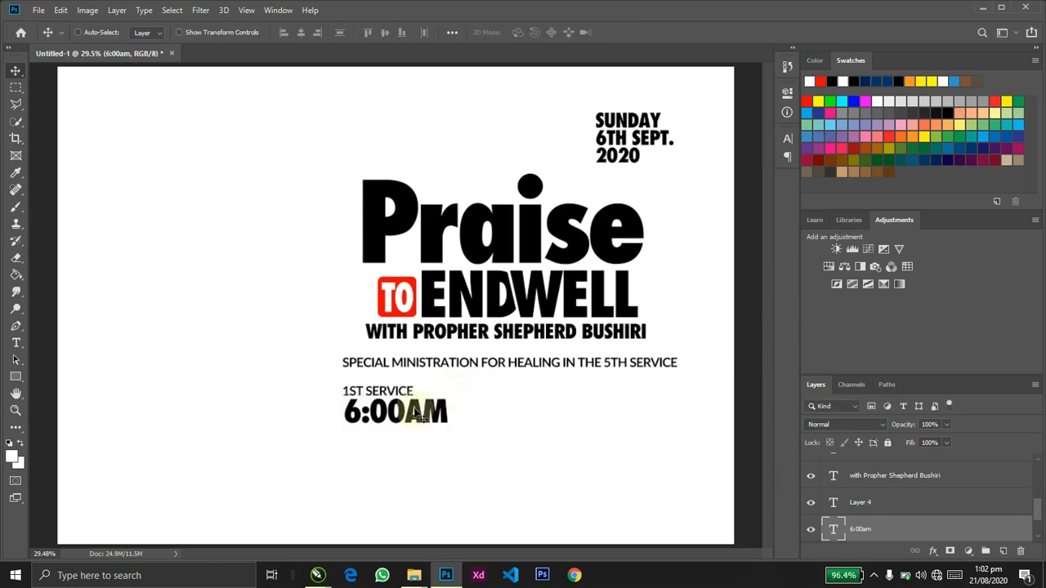
# Align the left edges of "1ST SERVICE" and "6:00AM", and scale both down together to a compact block.
pyautogui.hotkey('ctrl', 'alt', 'a')
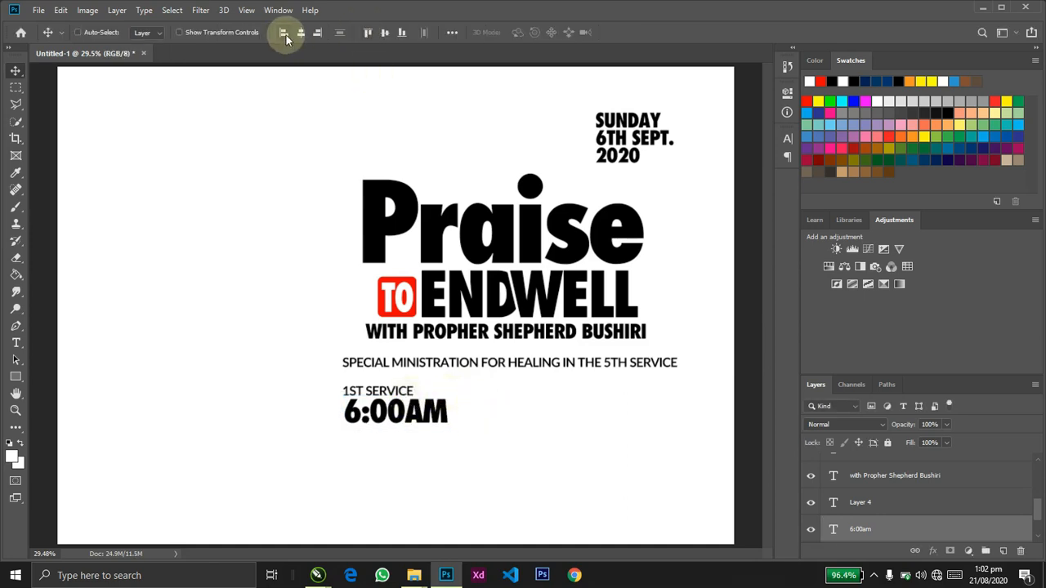
pyautogui.click(450, 426)
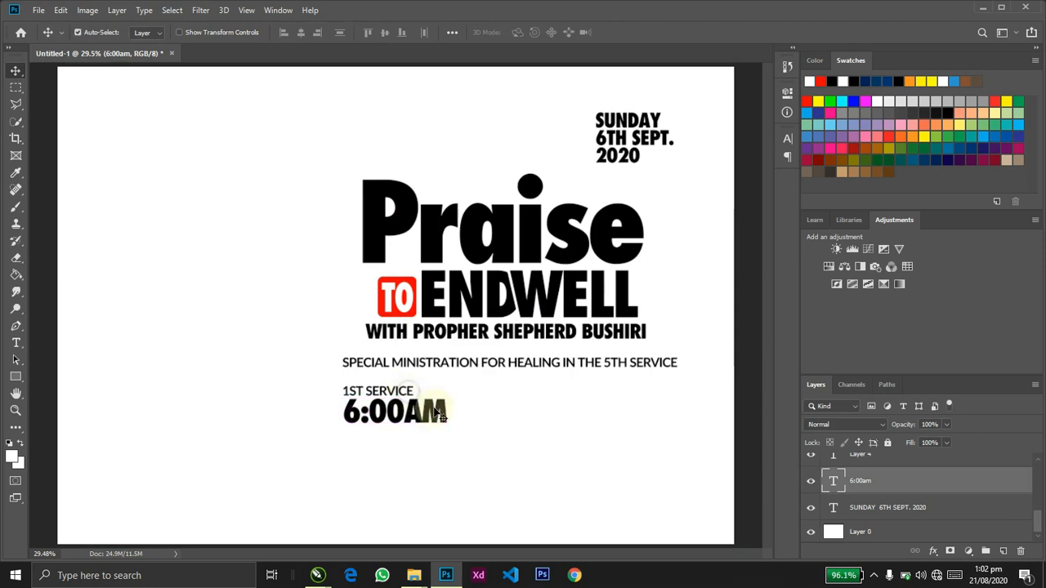
pyautogui.hotkey('ctrl', 't')
pyautogui.moveTo(444, 423); pyautogui.dragTo(413, 416)
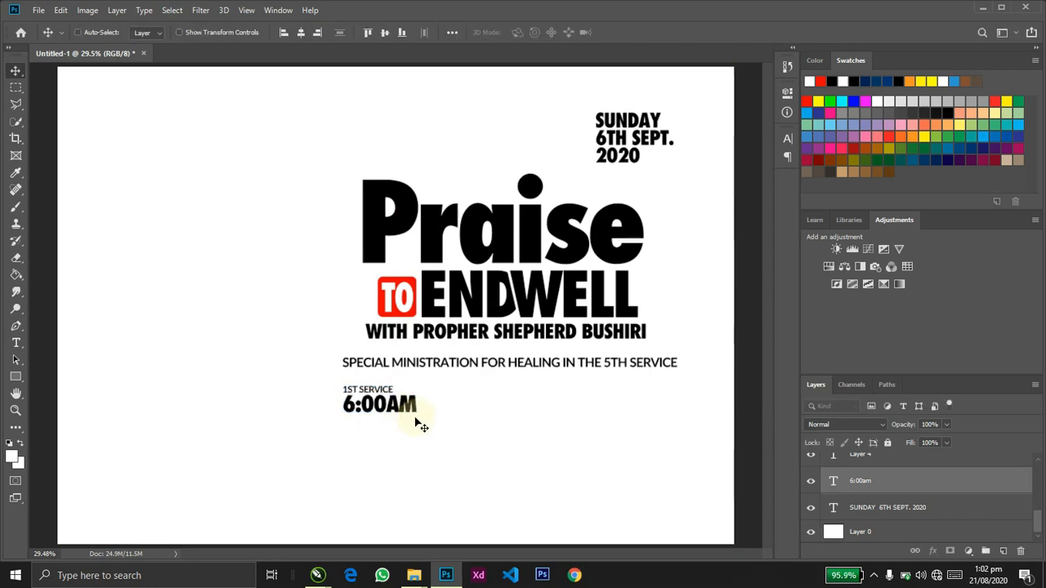
pyautogui.moveTo(417, 422); pyautogui.dragTo(619, 428)
pyautogui.hotkey('ctrl', 'z')
pyautogui.hotkey('ctrl', 'z')
pyautogui.hotkey('ctrl', 'z')
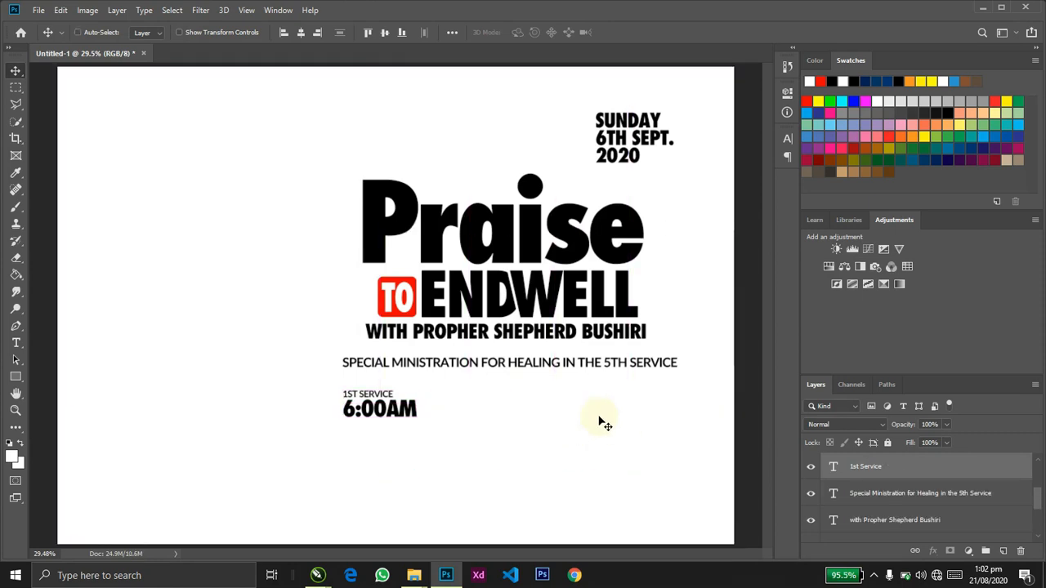
# Group "1ST SERVICE" with "6:00AM" and duplicate the group four times into a horizontal row of five.
pyautogui.hotkey('ctrl', 'g')
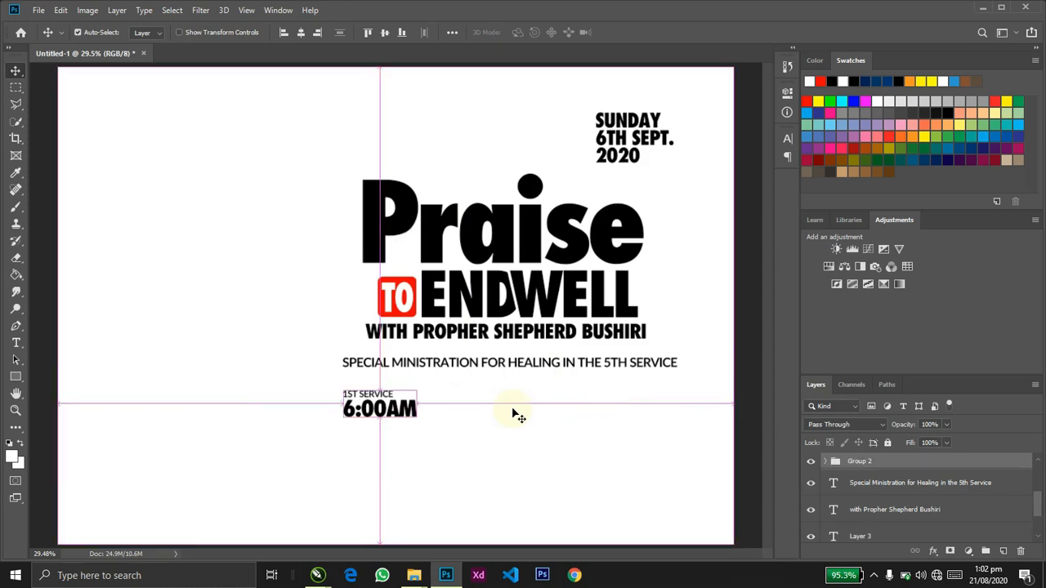
pyautogui.click(850, 461)
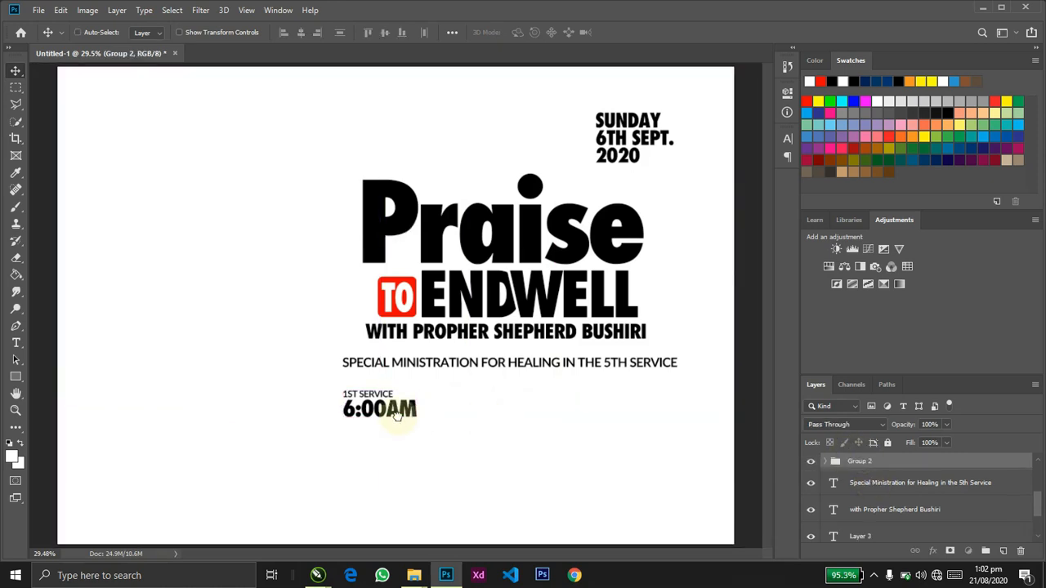
pyautogui.click(412, 417)
pyautogui.press('Return')
pyautogui.moveTo(389, 421); pyautogui.dragTo(299, 463)
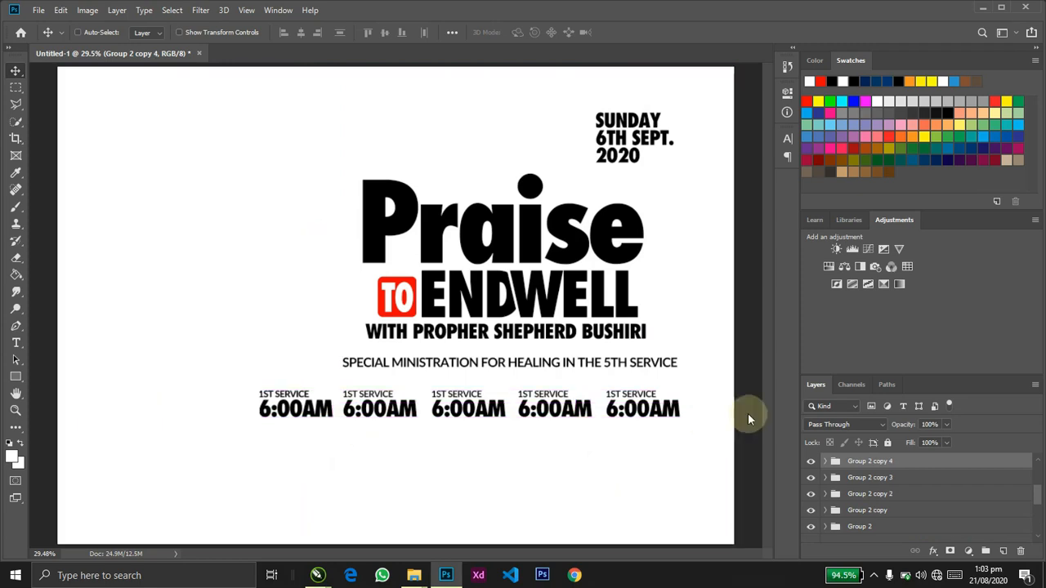
# Distribute the five service groups evenly and shrink the row proportionally to about the width of the "Special Ministration" line.
pyautogui.keyDown('shift'); pyautogui.click(936, 527); pyautogui.keyUp('shift')
pyautogui.moveTo(1037, 486); pyautogui.dragTo(1040, 501)
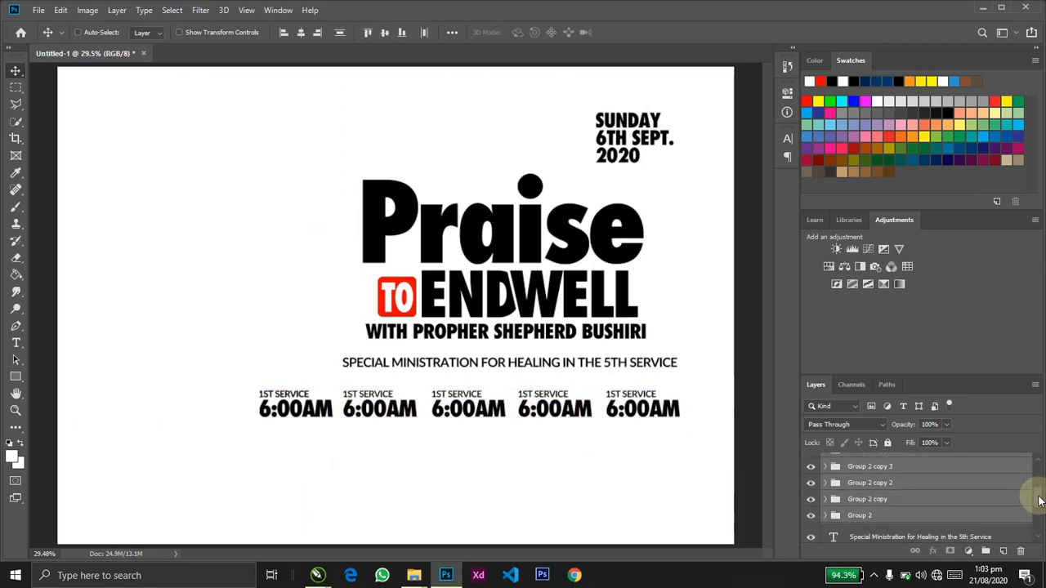
pyautogui.click(423, 34)
pyautogui.hotkey('ctrl', 't')
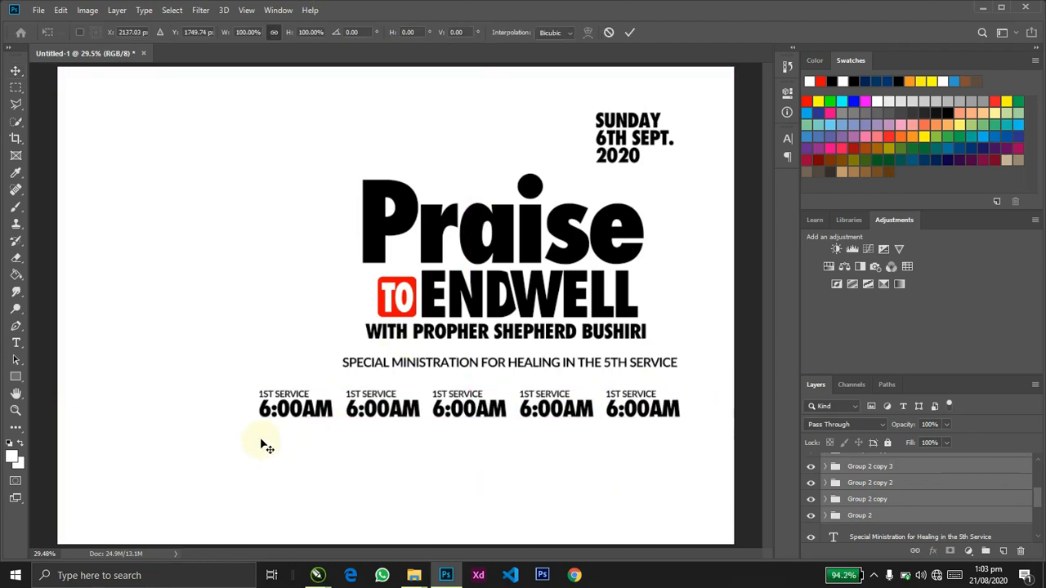
pyautogui.moveTo(258, 422); pyautogui.dragTo(349, 418)
pyautogui.press('Return')
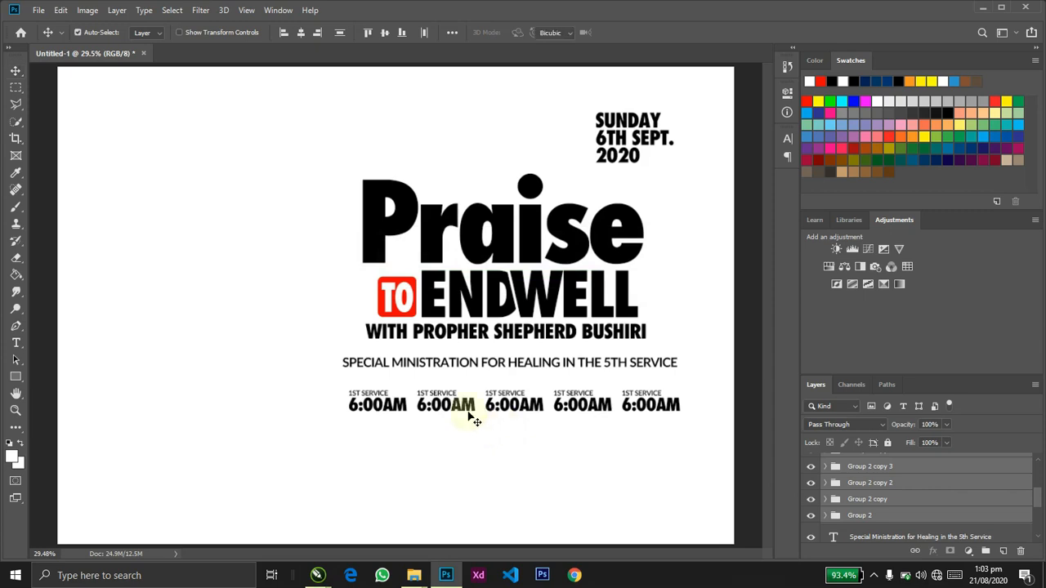
# Enlarge the row of five service groups proportionally so it extends leftward well beyond the "Special Ministration" line, keeping its right edge in place.
pyautogui.hotkey('ctrl', 't')
pyautogui.moveTo(298, 376); pyautogui.dragTo(271, 363)
pyautogui.press('Return')
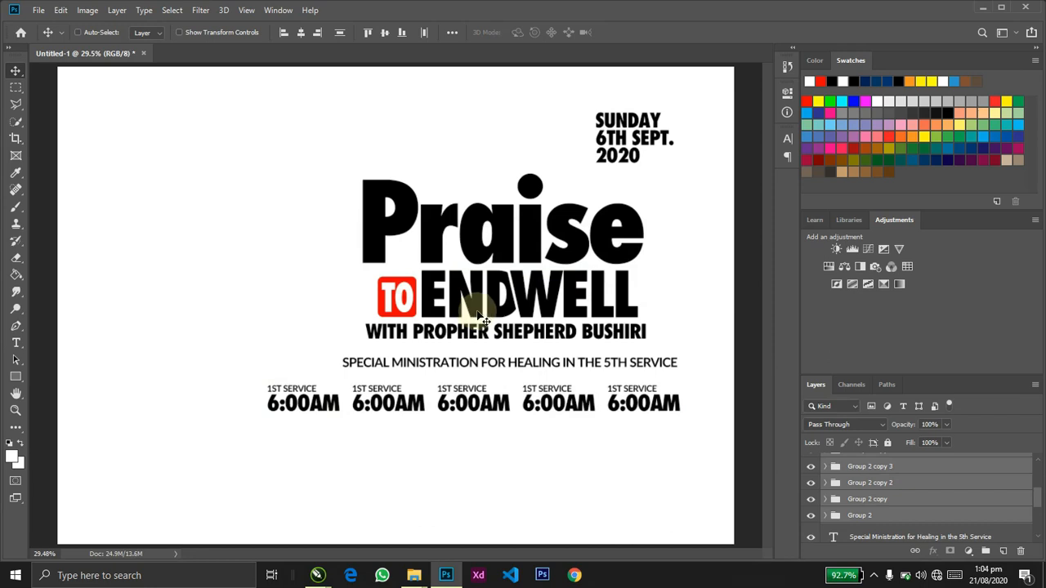
# Duplicate the speaker line and place the copy below the service row, near the page's lower edge.
pyautogui.keyDown('ctrl'); pyautogui.click(517, 335); pyautogui.keyUp('ctrl')
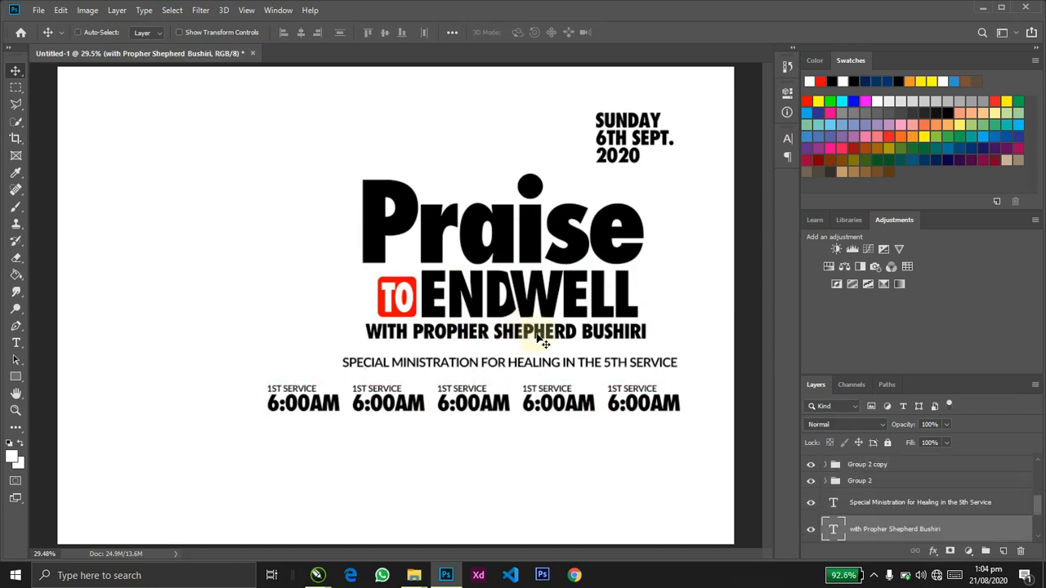
pyautogui.moveTo(519, 335); pyautogui.dragTo(536, 485)
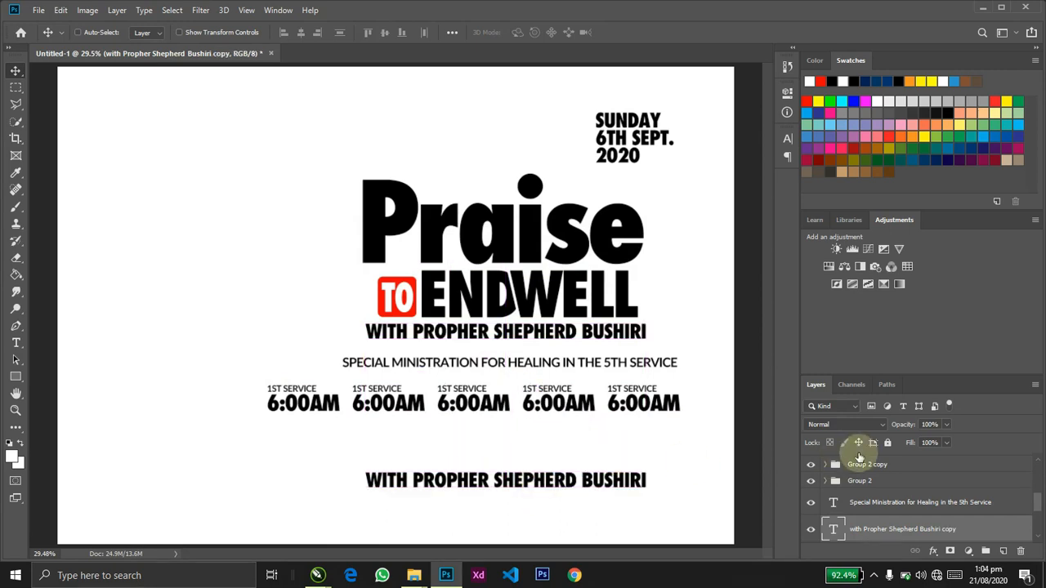
# Collapse the open service group and combine all five service groups into one group.
pyautogui.click(327, 409)
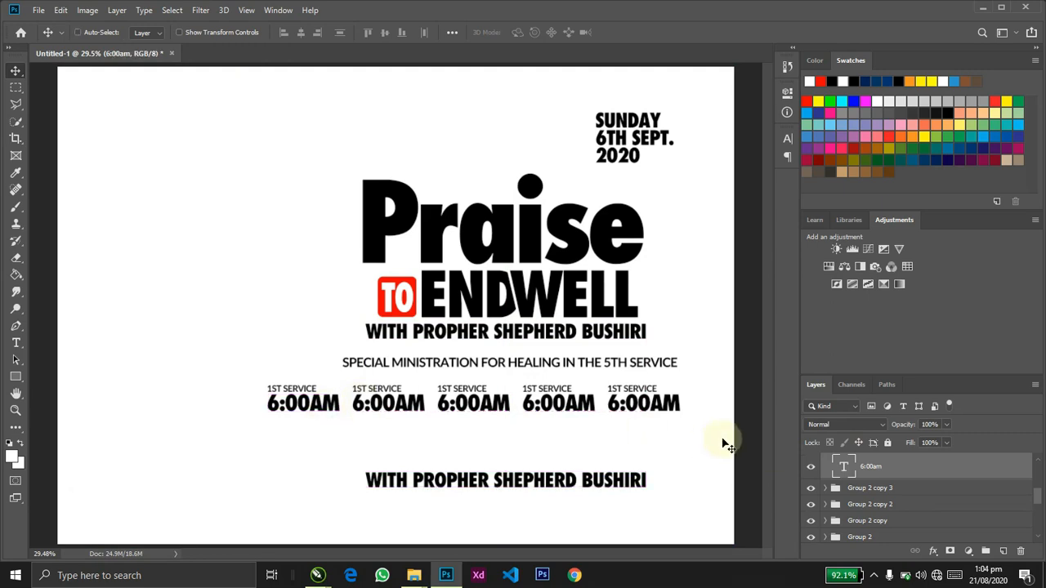
pyautogui.scroll(1, 1031, 456)
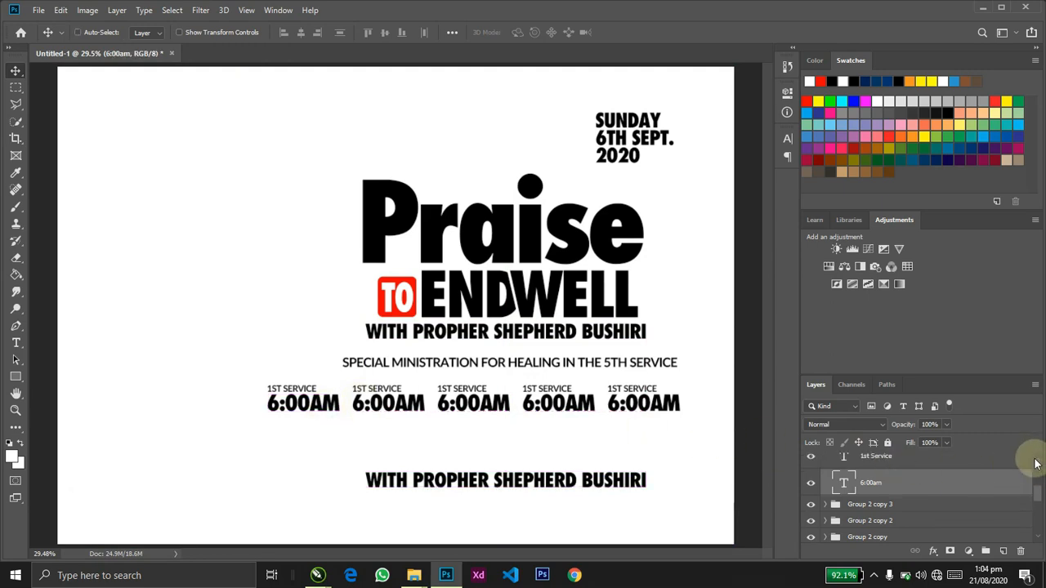
pyautogui.scroll(2, 1034, 463)
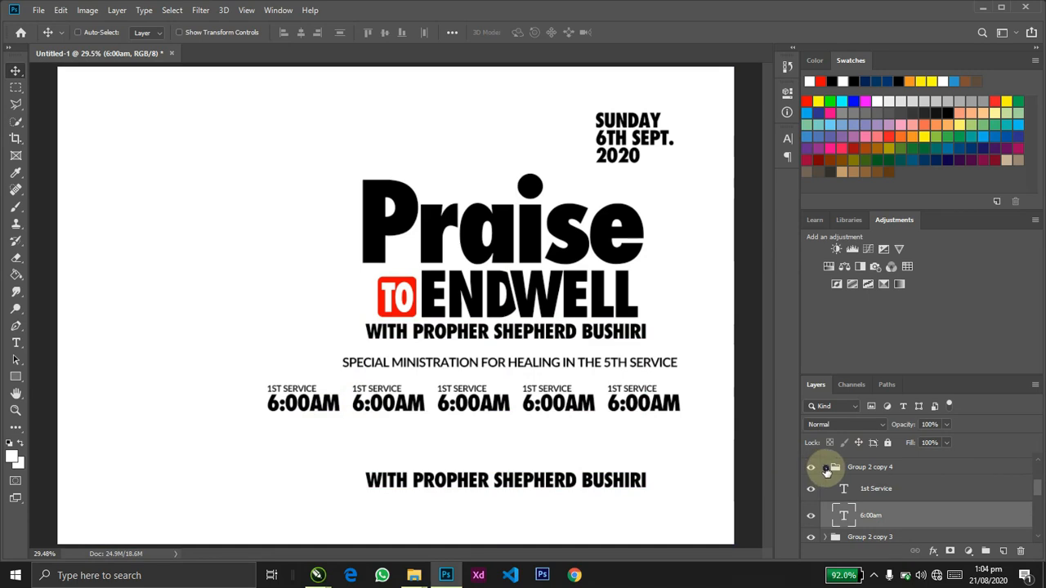
pyautogui.click(826, 470)
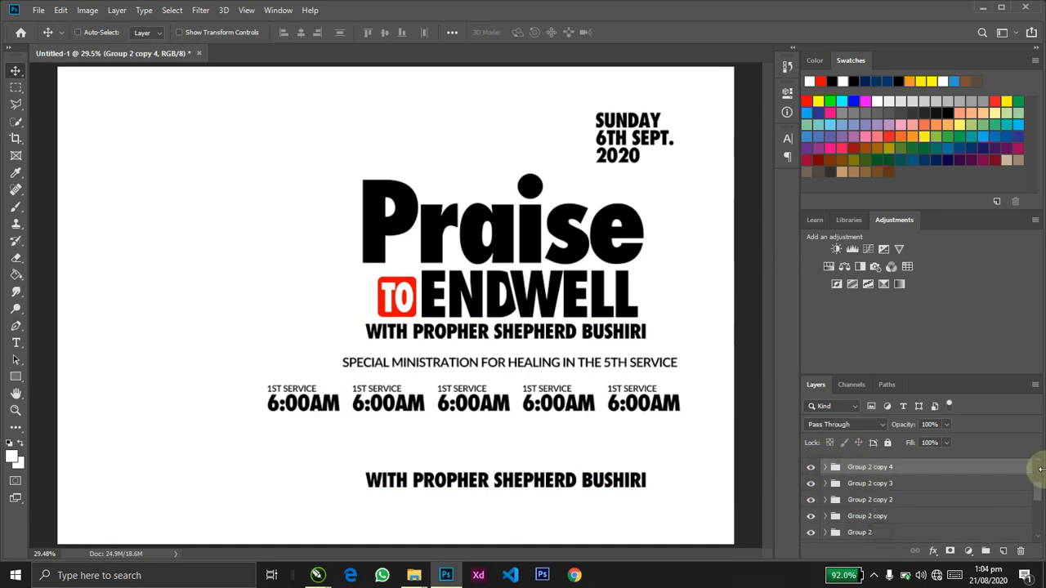
pyautogui.hotkey('ctrl', 'alt', 'a')
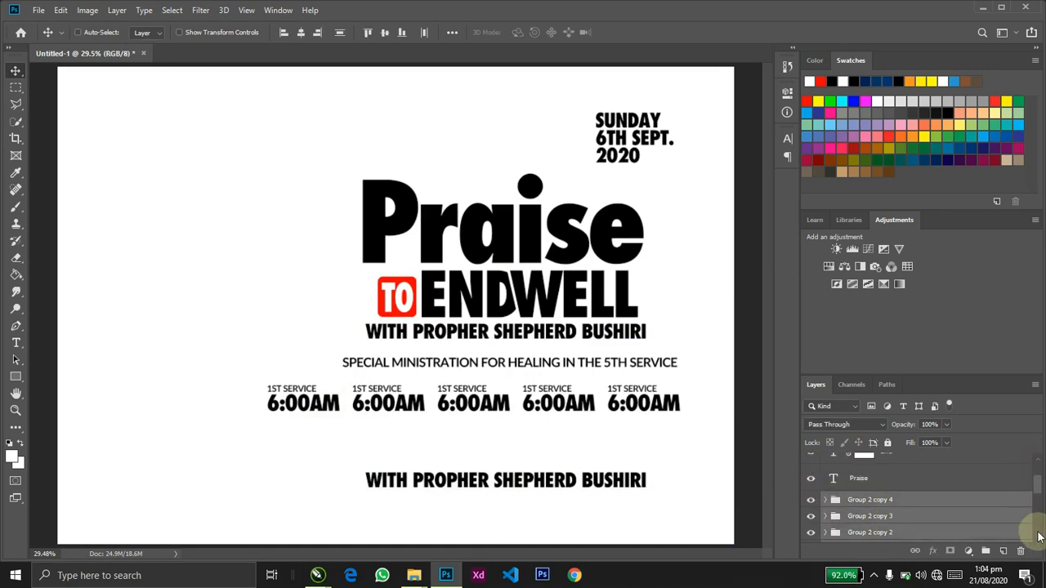
pyautogui.click(1039, 540)
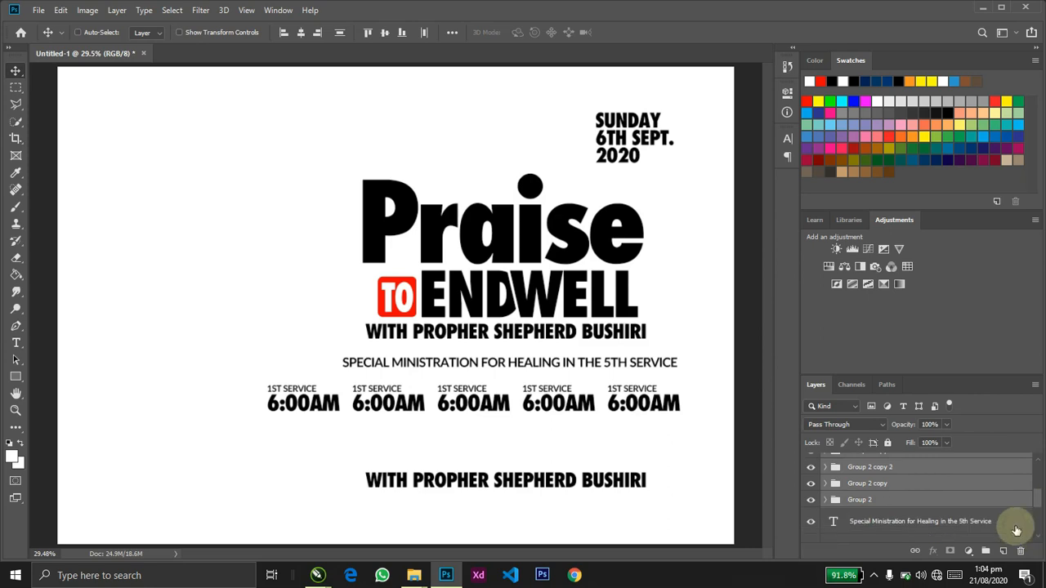
pyautogui.hotkey('ctrl', 'g')
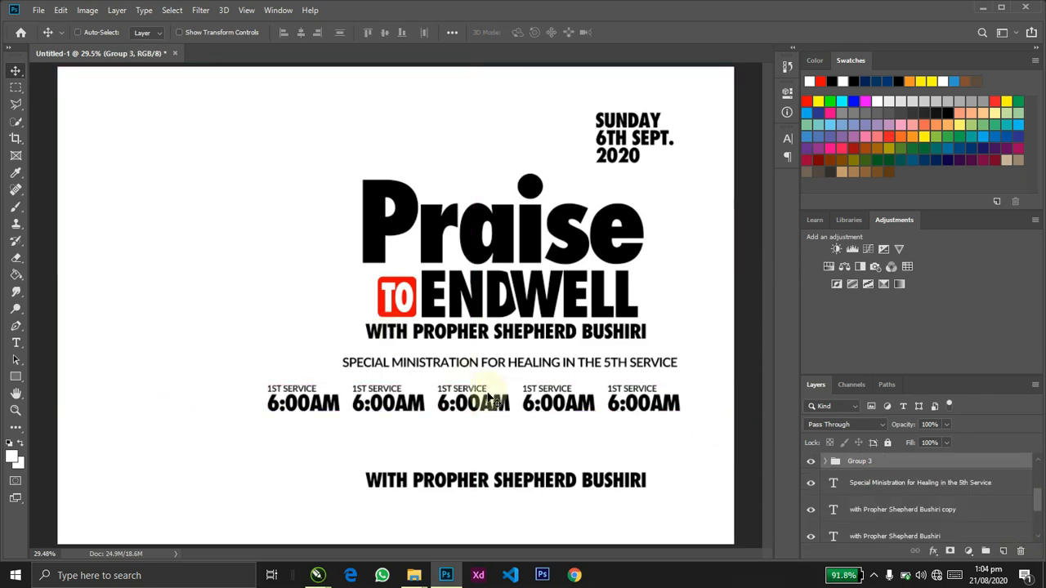
pyautogui.hotkey('alt', 'Tab')
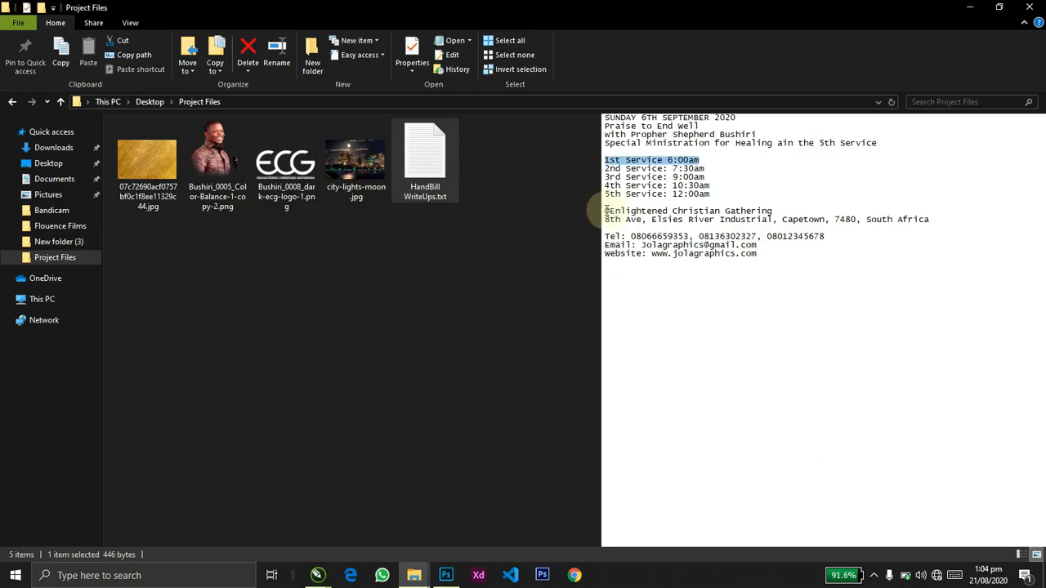
pyautogui.moveTo(606, 211); pyautogui.dragTo(779, 211)
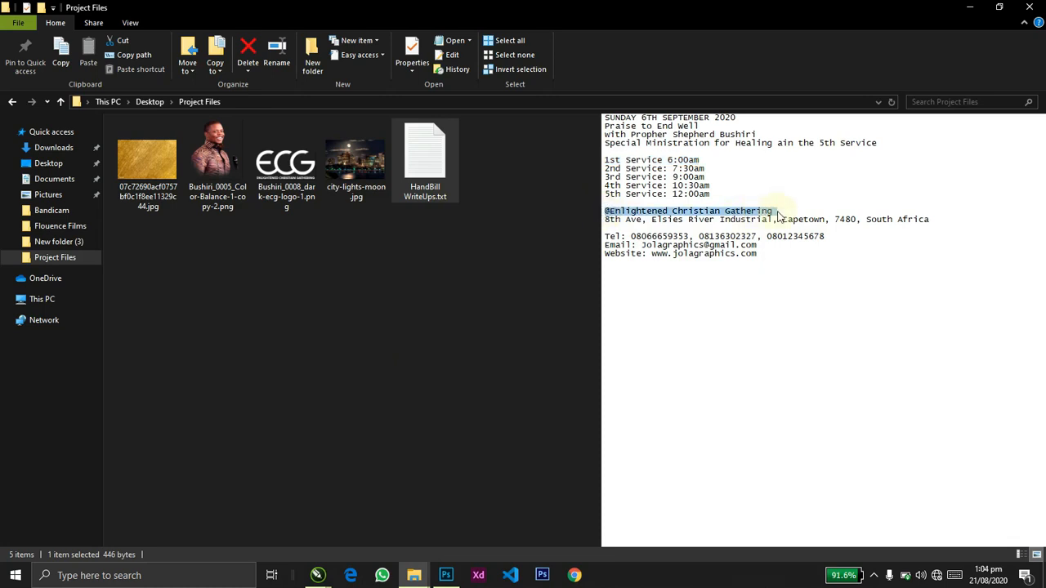
pyautogui.hotkey('alt', 'Tab')
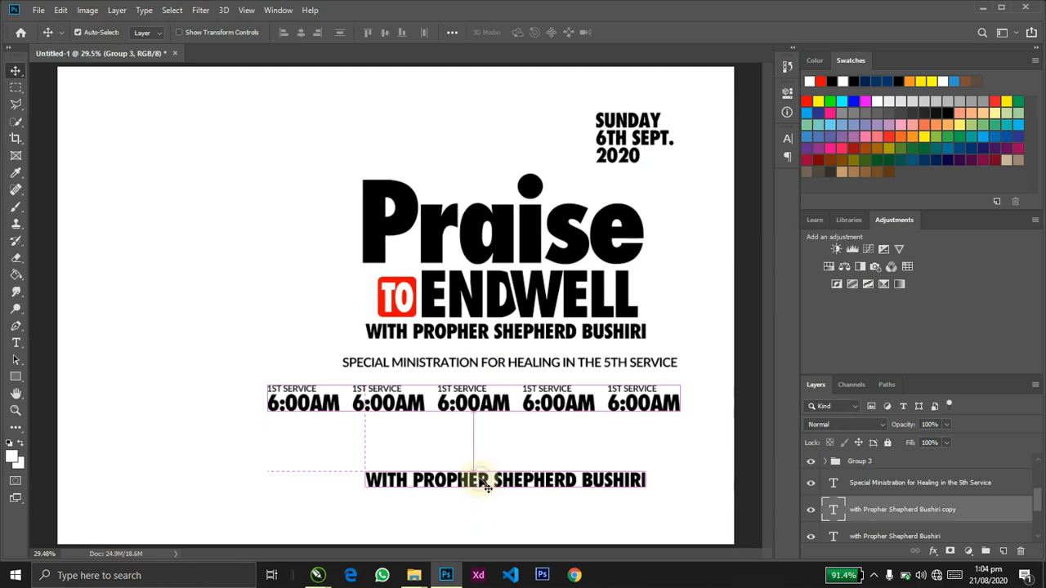
pyautogui.doubleClick(479, 481)
pyautogui.click(480, 483)
pyautogui.hotkey('ctrl', 'a')
pyautogui.hotkey('ctrl', 'v')
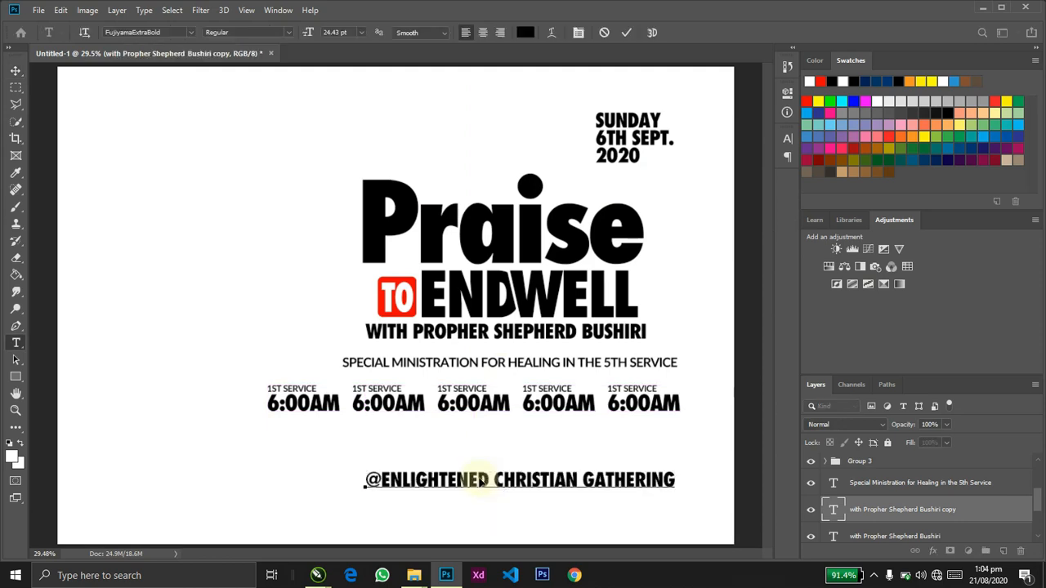
pyautogui.hotkey('ctrl', 'Return')
# Try aligning the gathering line's horizontal centre with the "Praise" title, and undo back to the duplicated speaker line's original text.
pyautogui.moveTo(495, 485); pyautogui.dragTo(532, 249)
pyautogui.hotkey('ctrl', 'z')
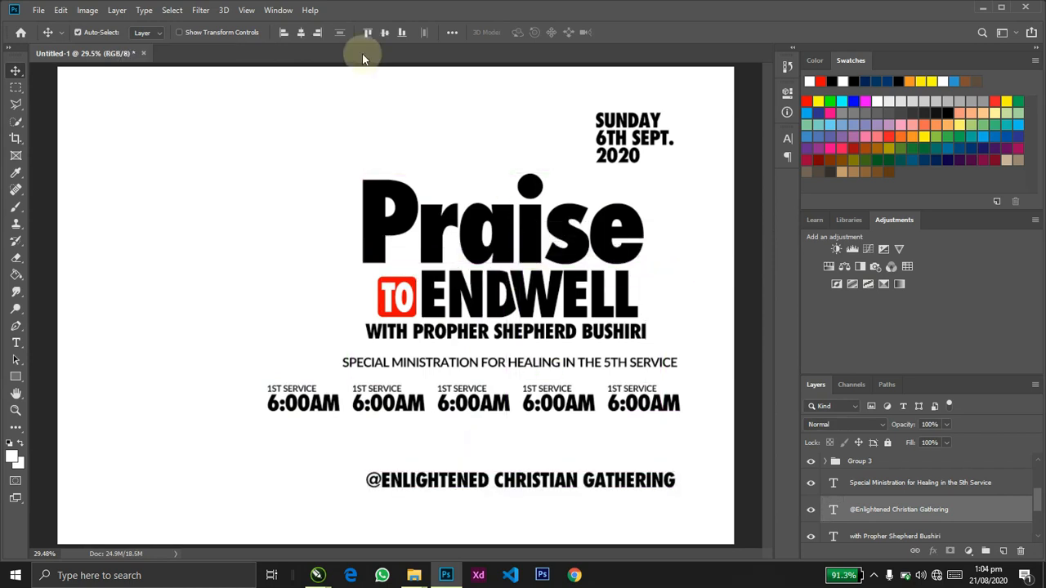
pyautogui.click(303, 33)
pyautogui.moveTo(260, 309); pyautogui.dragTo(315, 286)
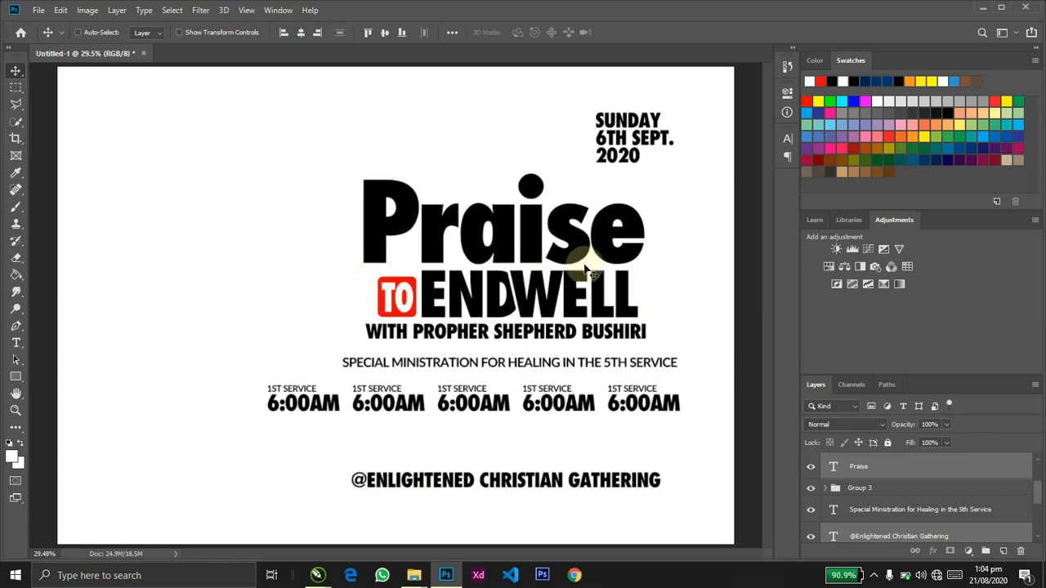
pyautogui.hotkey('ctrl', 'z')
pyautogui.hotkey('ctrl', 'z')
pyautogui.hotkey('ctrl', 'z')
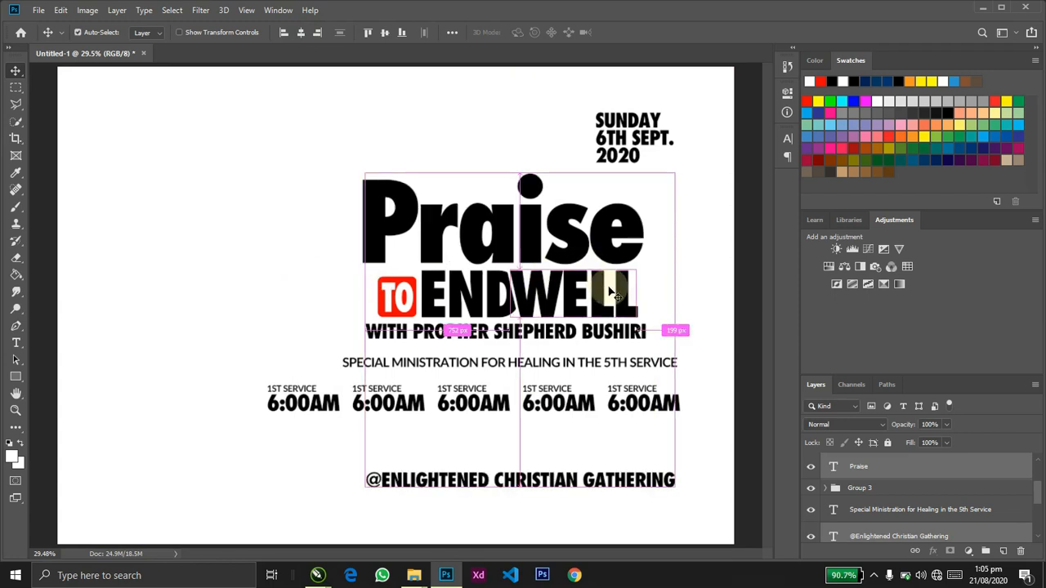
pyautogui.hotkey('ctrl', 'z')
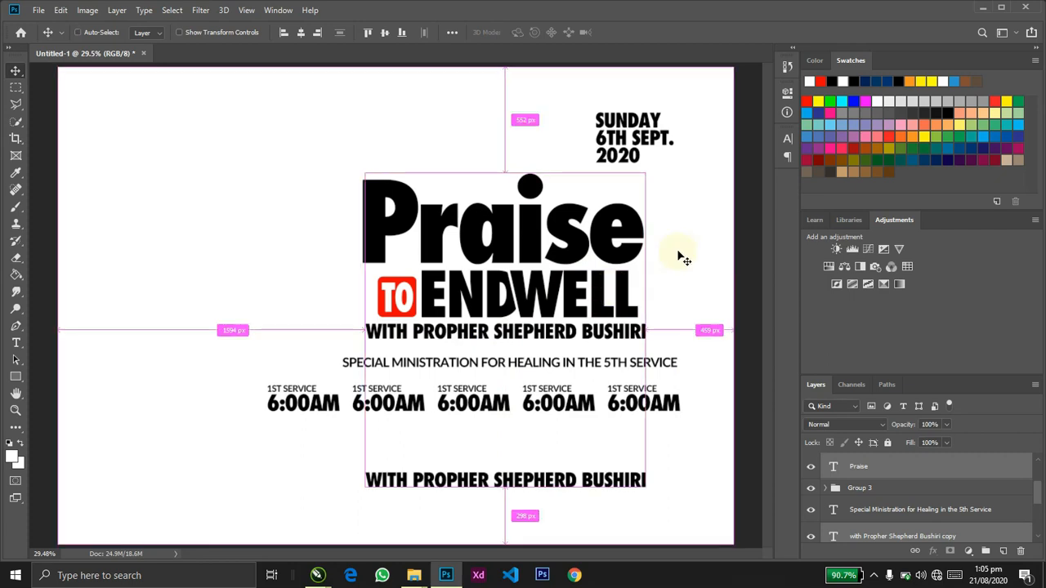
# Move the duplicated speaker line just below the service row, centre-align its text and reposition it under the title.
pyautogui.keyDown('ctrl'); pyautogui.click(689, 481); pyautogui.keyUp('ctrl')
pyautogui.keyDown('ctrl'); pyautogui.click(644, 485); pyautogui.keyUp('ctrl')
pyautogui.moveTo(632, 480); pyautogui.dragTo(526, 163)
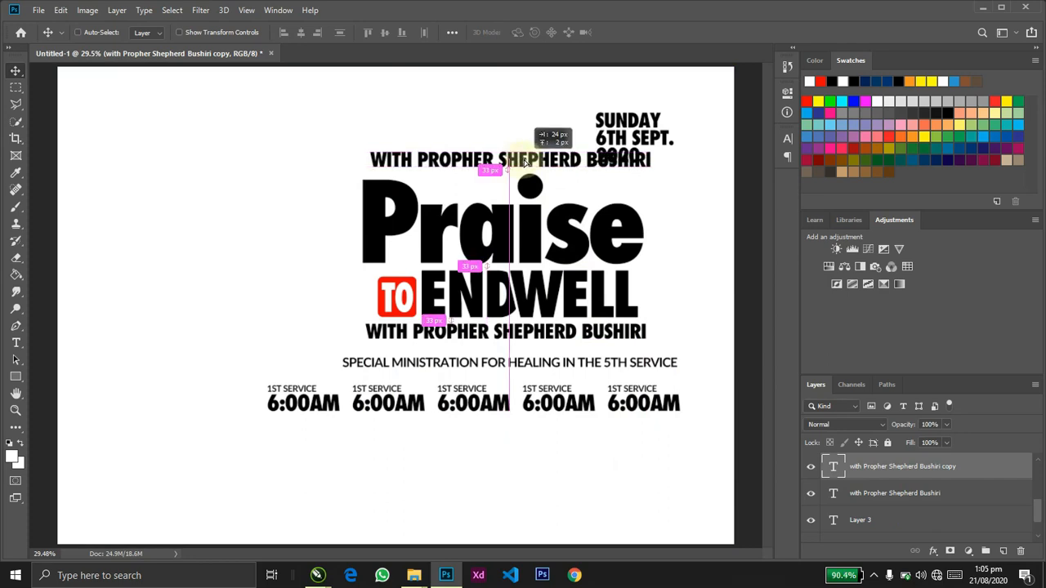
pyautogui.moveTo(526, 162); pyautogui.dragTo(619, 436)
pyautogui.doubleClick(619, 437)
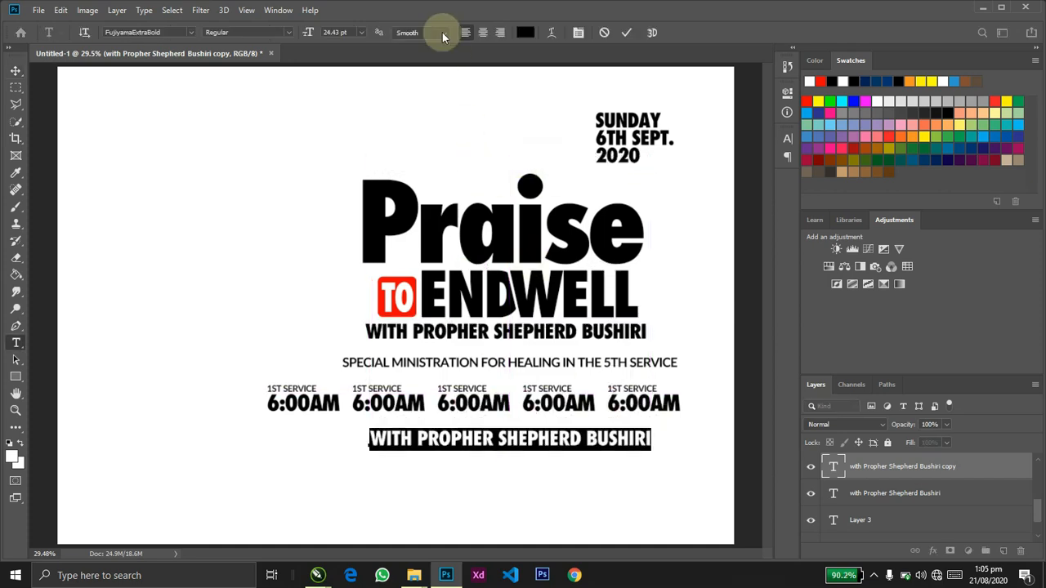
pyautogui.click(576, 226)
pyautogui.moveTo(446, 432); pyautogui.dragTo(621, 448)
pyautogui.doubleClick(621, 447)
pyautogui.hotkey('ctrl', 'v')
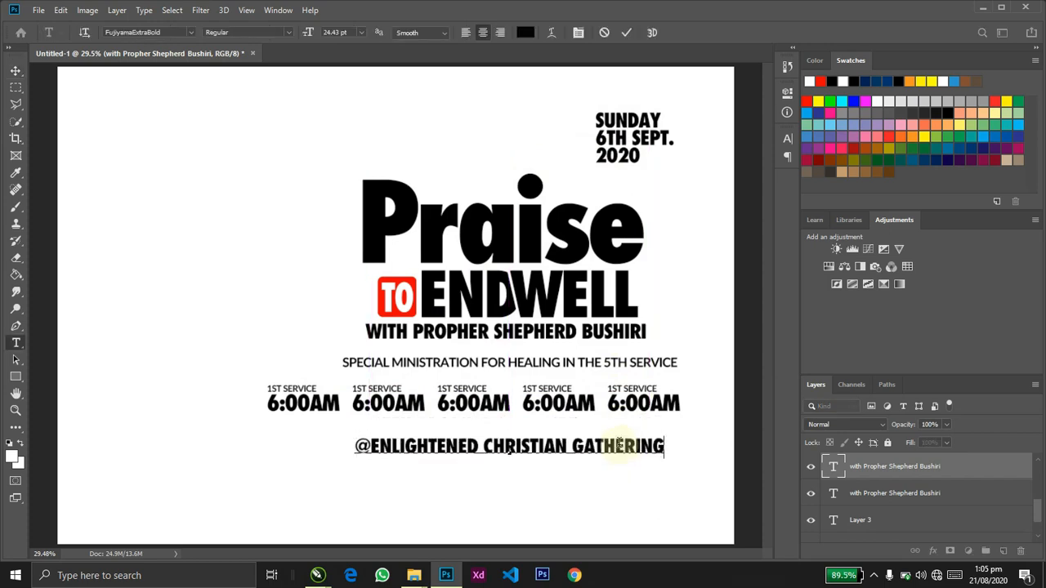
pyautogui.hotkey('ctrl', 'Return')
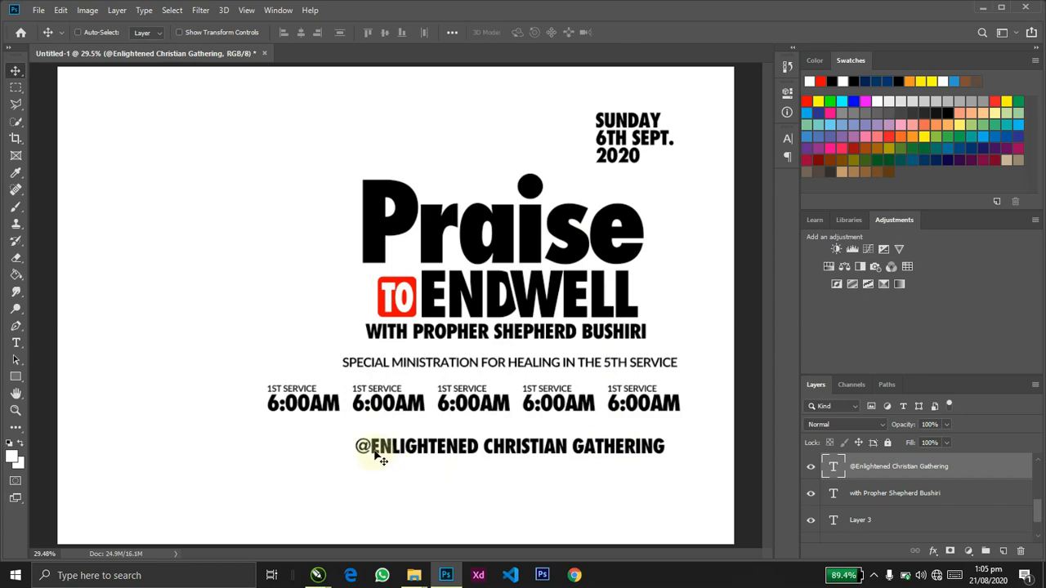
# Try adding a space after the "@" in the gathering line, and undo the edit.
pyautogui.doubleClick(372, 450)
pyautogui.click(369, 446)
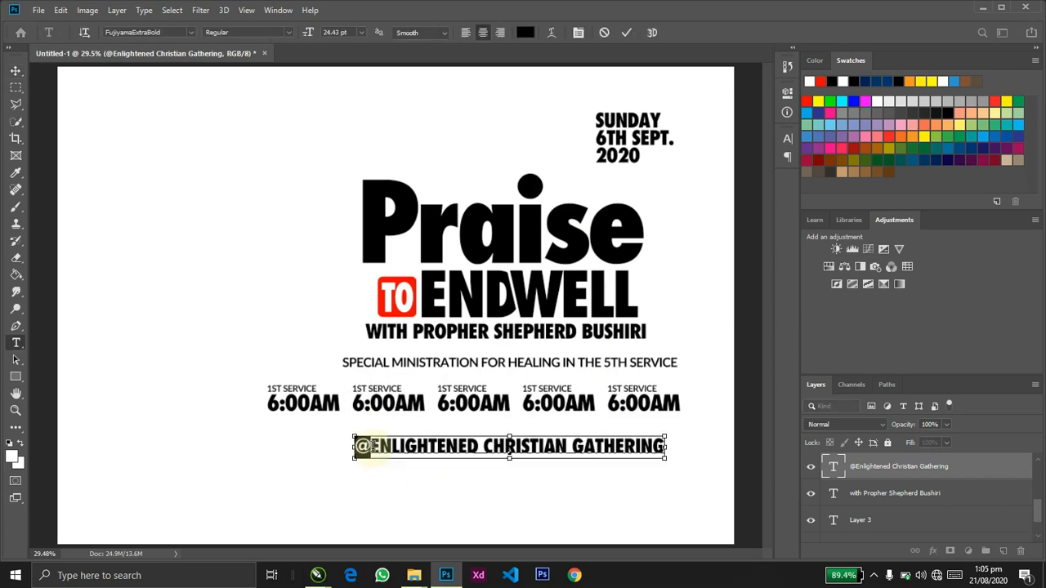
pyautogui.hotkey('ctrl', 'Return')
pyautogui.press('z')
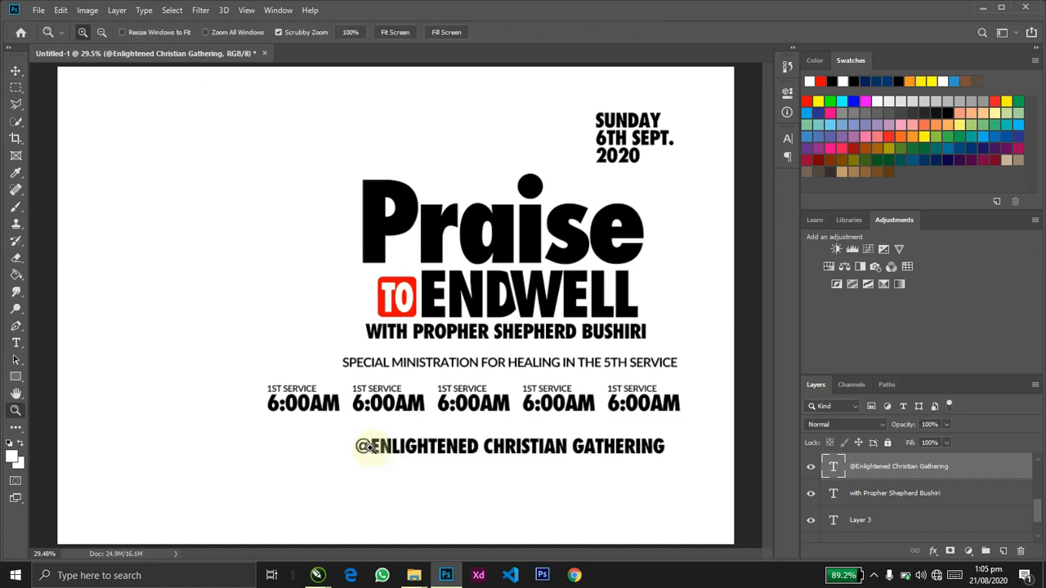
pyautogui.click(370, 448)
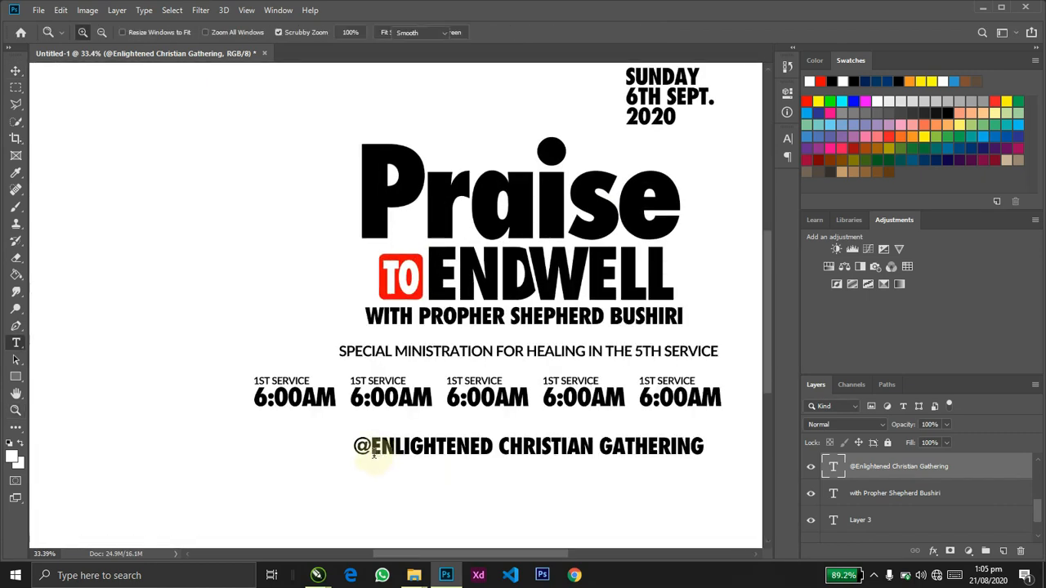
pyautogui.press('t')
pyautogui.tripleClick(373, 449)
pyautogui.click(370, 446)
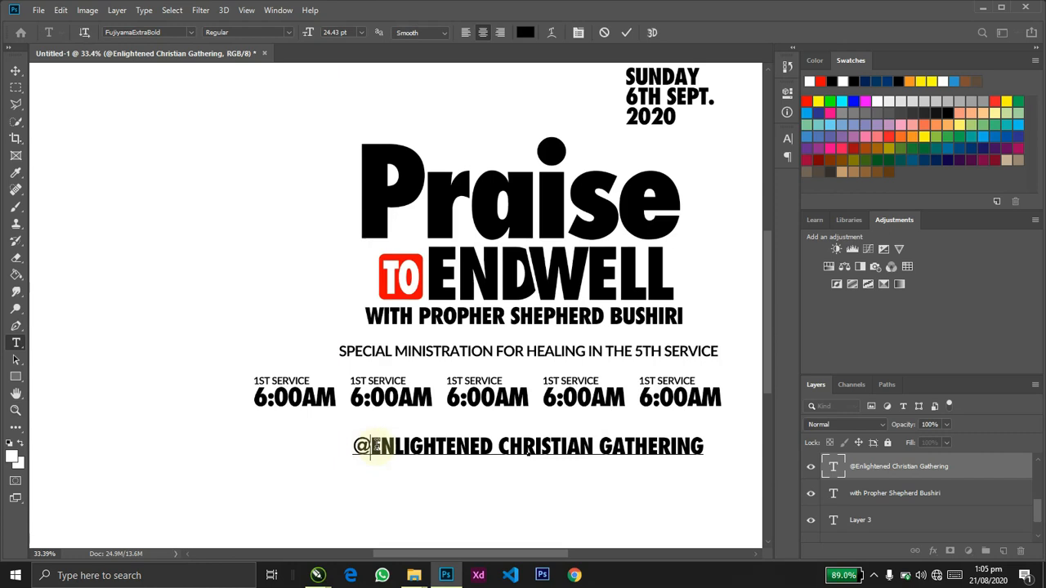
pyautogui.hotkey('ctrl', 'Return')
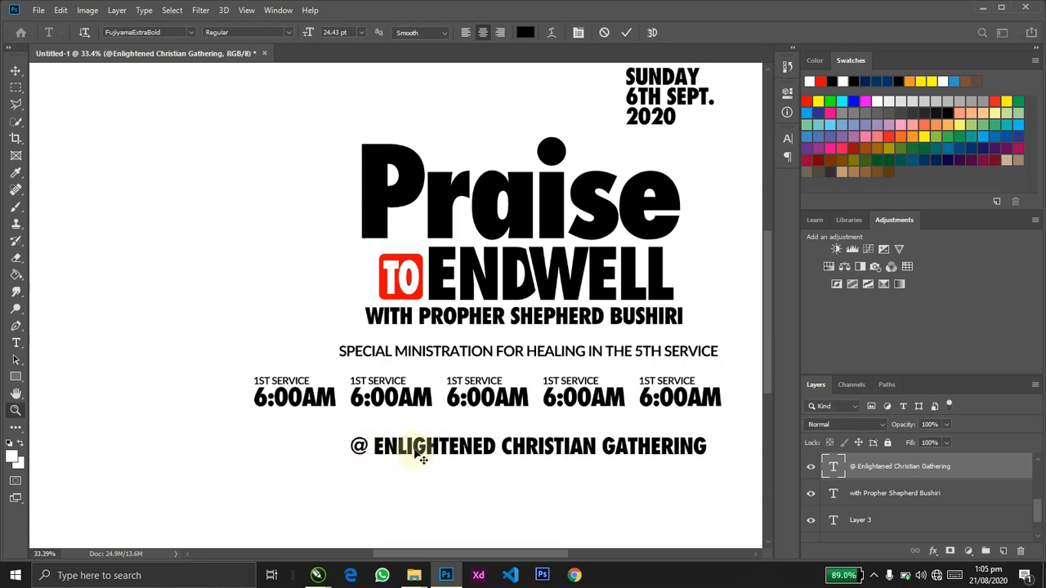
pyautogui.press('z')
pyautogui.hotkey('ctrl', 'z')
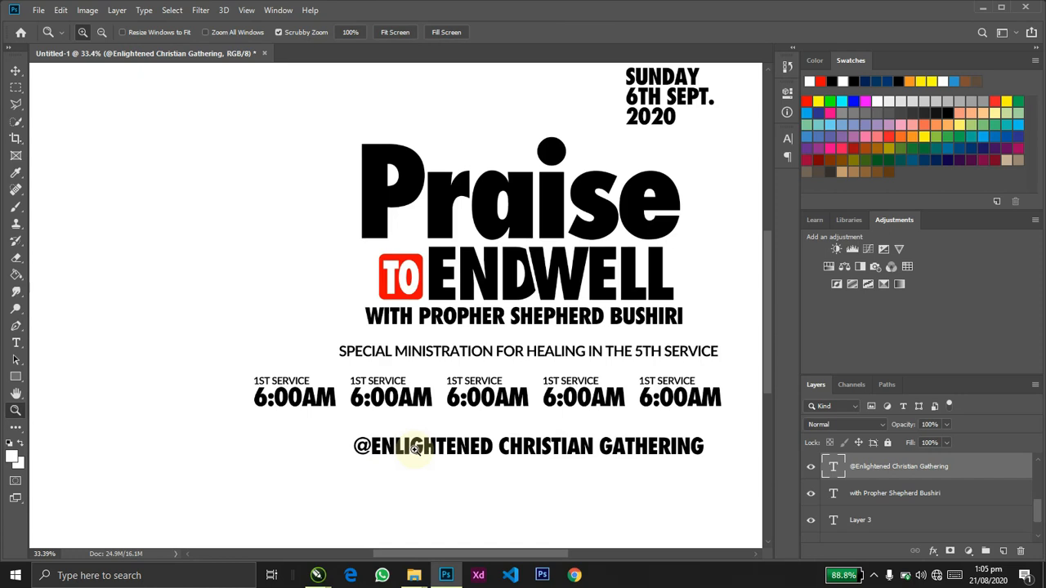
# Duplicate the "Special Ministration" line directly beneath the gathering line and nudge the copy slightly down.
pyautogui.press('v')
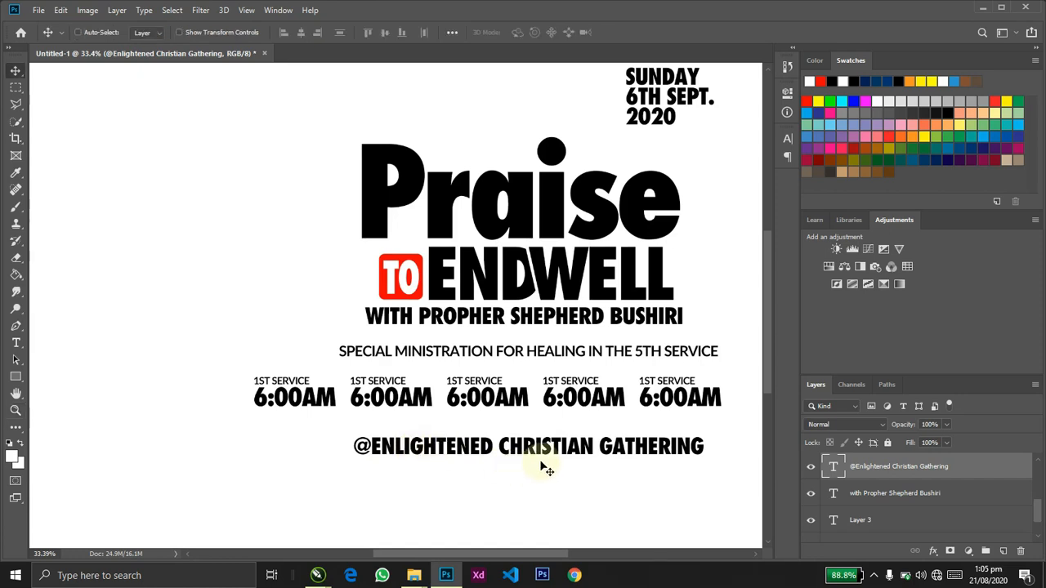
pyautogui.moveTo(514, 360)
pyautogui.mouseDown()
pyautogui.moveTo(530, 359)
pyautogui.moveTo(523, 472)
pyautogui.mouseUp()
pyautogui.press('Down')
pyautogui.press('Down')
pyautogui.press('Down')
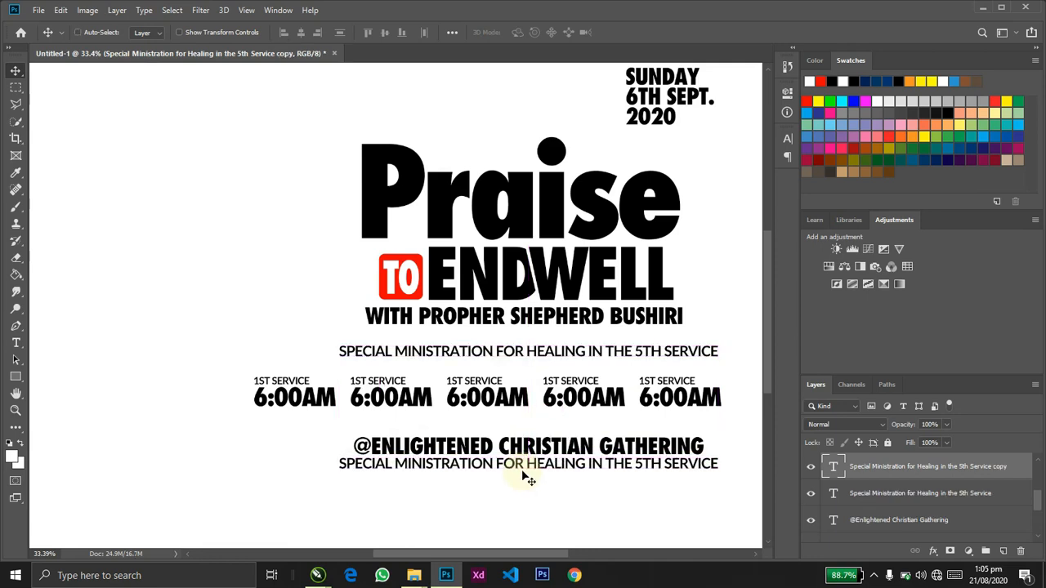
# Replace the duplicated ministration line's text with the venue address copied from HandBill WriteUps.txt.
pyautogui.hotkey('alt', 'Tab')
pyautogui.moveTo(605, 219); pyautogui.dragTo(936, 224)
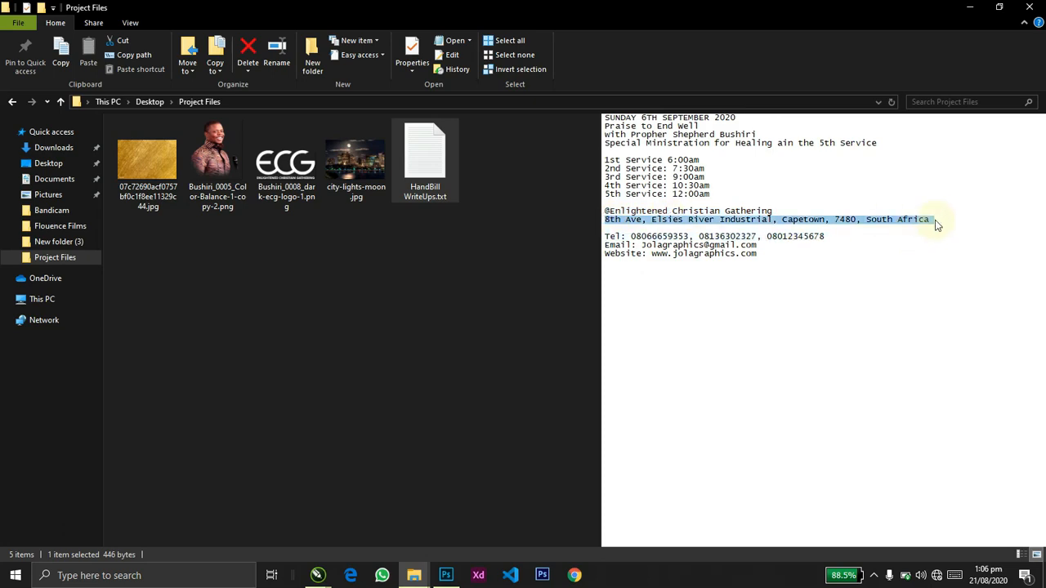
pyautogui.hotkey('alt', 'Tab')
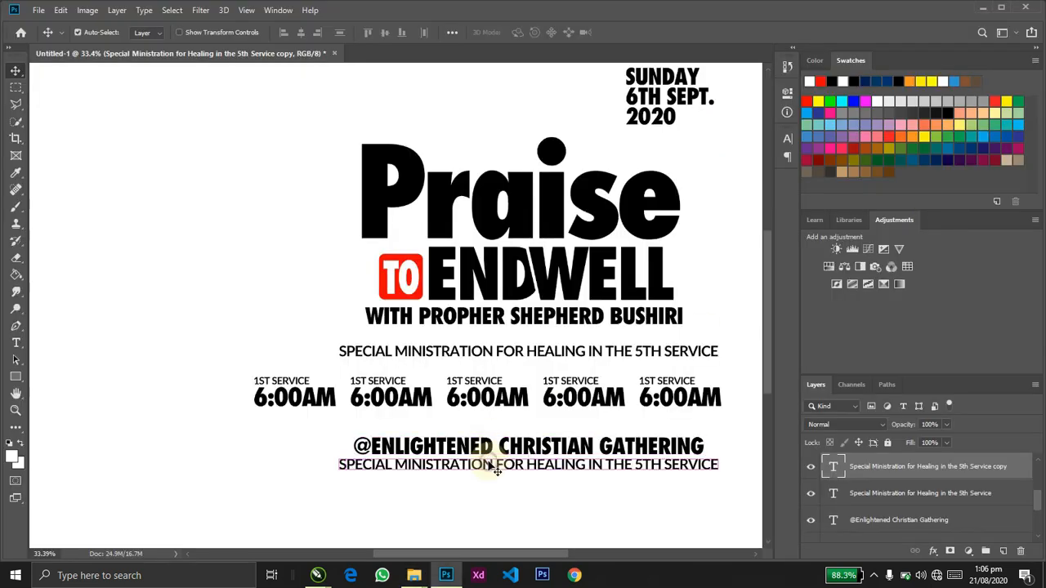
pyautogui.doubleClick(493, 466)
pyautogui.hotkey('ctrl', 'a')
pyautogui.hotkey('ctrl', 'v')
pyautogui.hotkey('ctrl', 'Return')
pyautogui.press('v')
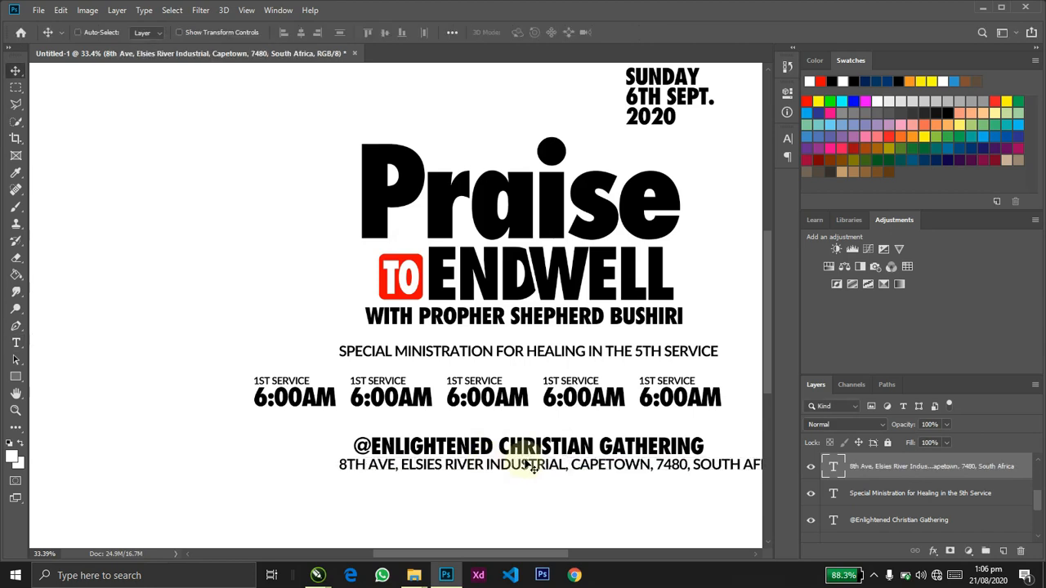
# Centre the address line under the gathering line, scale it down to about 90%, and nudge it slightly lower.
pyautogui.moveTo(556, 500); pyautogui.dragTo(524, 500)
pyautogui.hotkey('ctrl', '0')
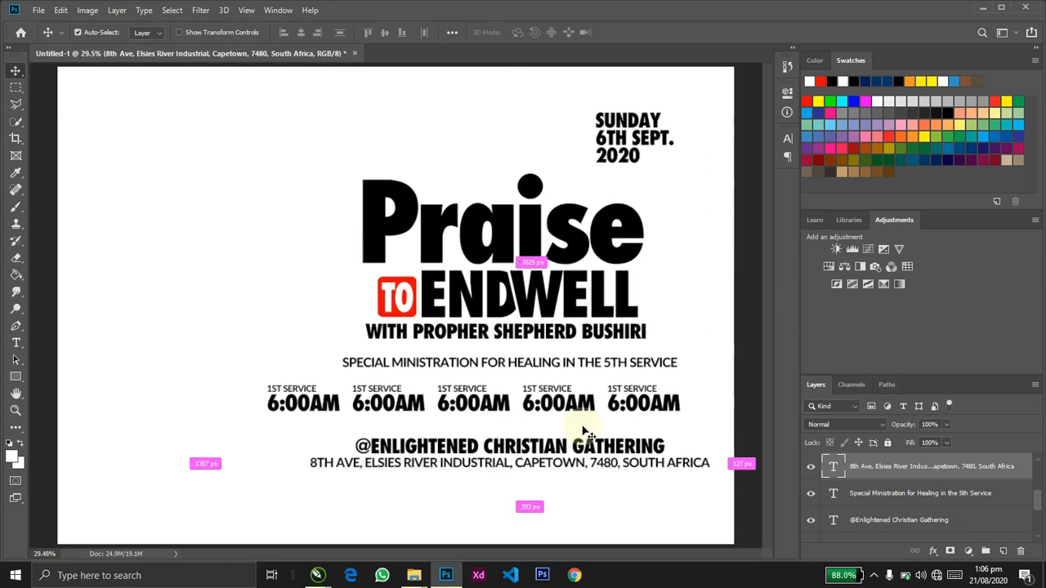
pyautogui.hotkey('ctrl', 't')
pyautogui.moveTo(710, 472); pyautogui.dragTo(692, 468)
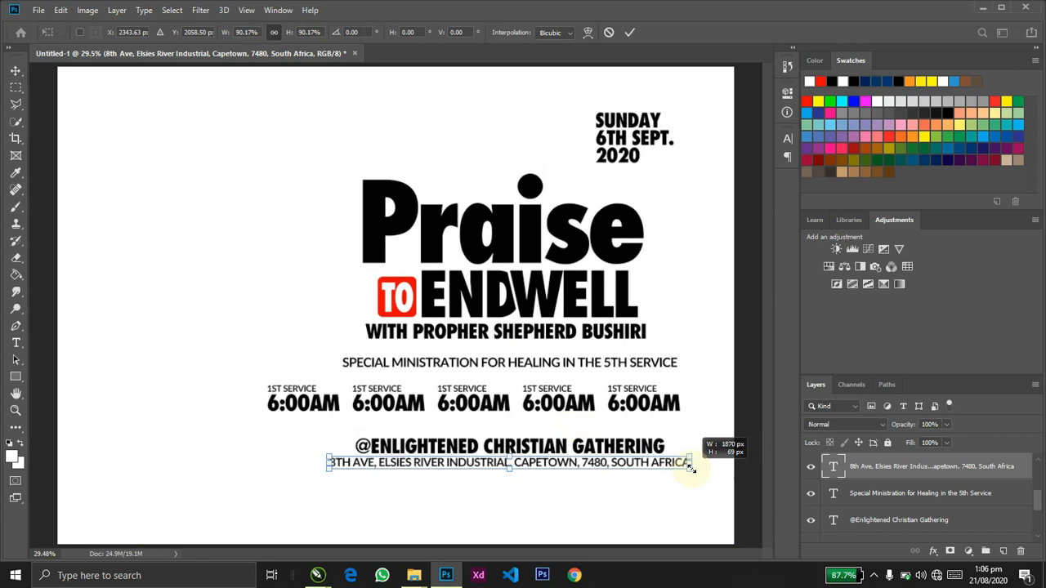
pyautogui.press('Return')
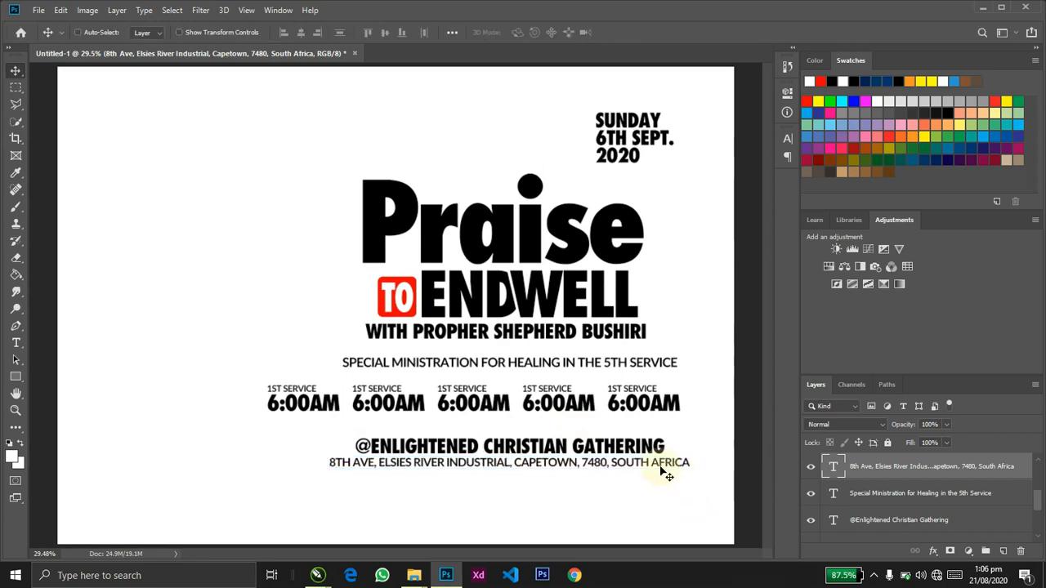
pyautogui.press('Down')
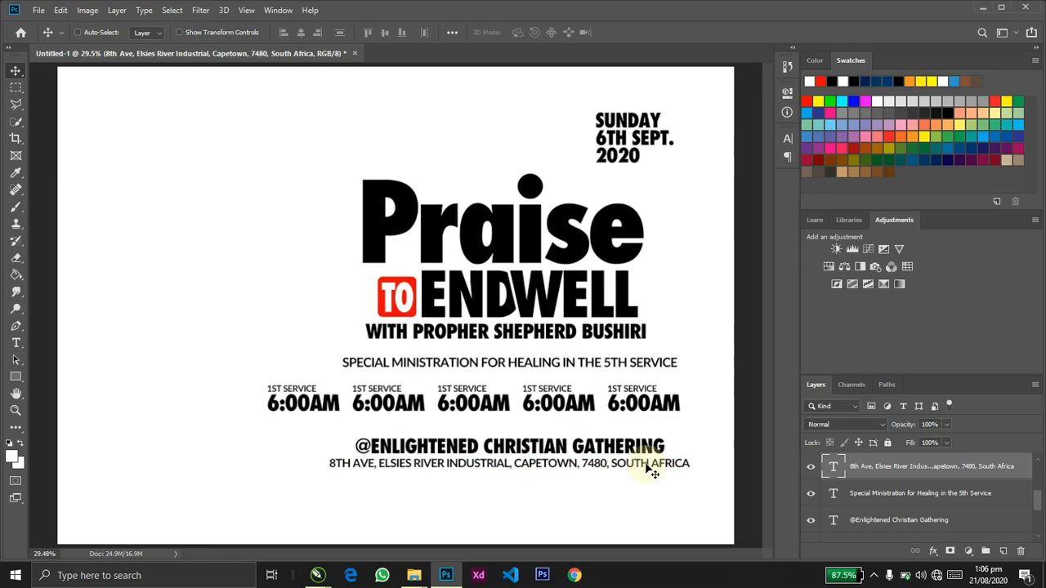
# Duplicate the address line below itself and replace the copy's text with the telephone, email and website lines from HandBill WriteUps.txt.
pyautogui.hotkey('alt', 'Tab')
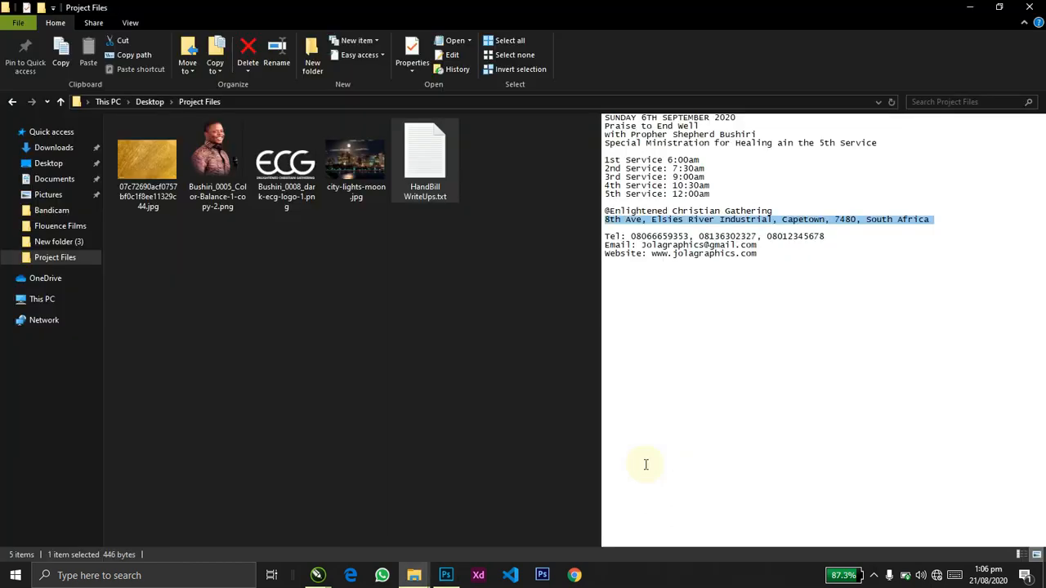
pyautogui.hotkey('alt', 'Tab')
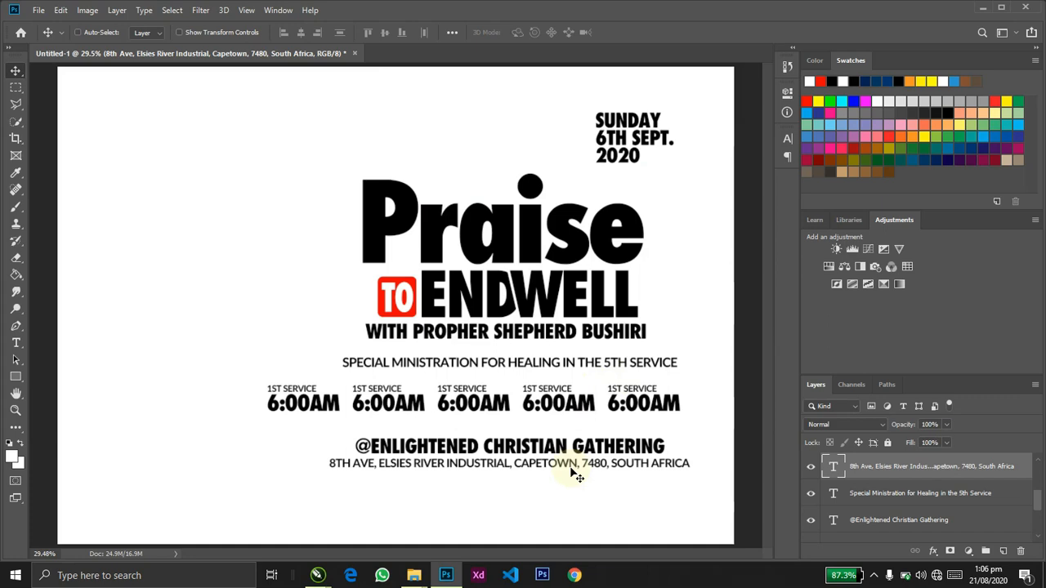
pyautogui.moveTo(573, 487); pyautogui.dragTo(575, 498)
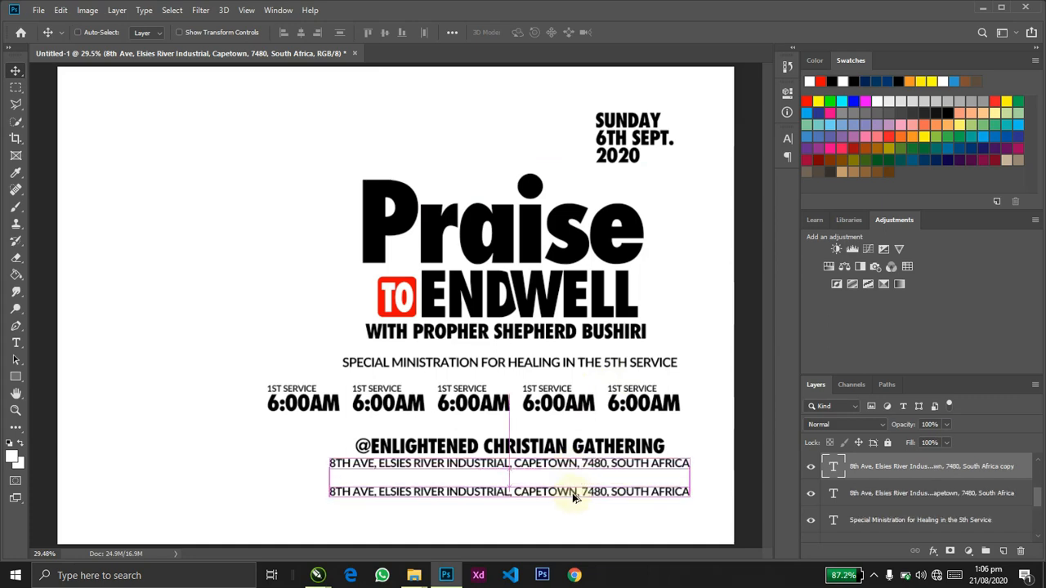
pyautogui.hotkey('alt', 'Tab')
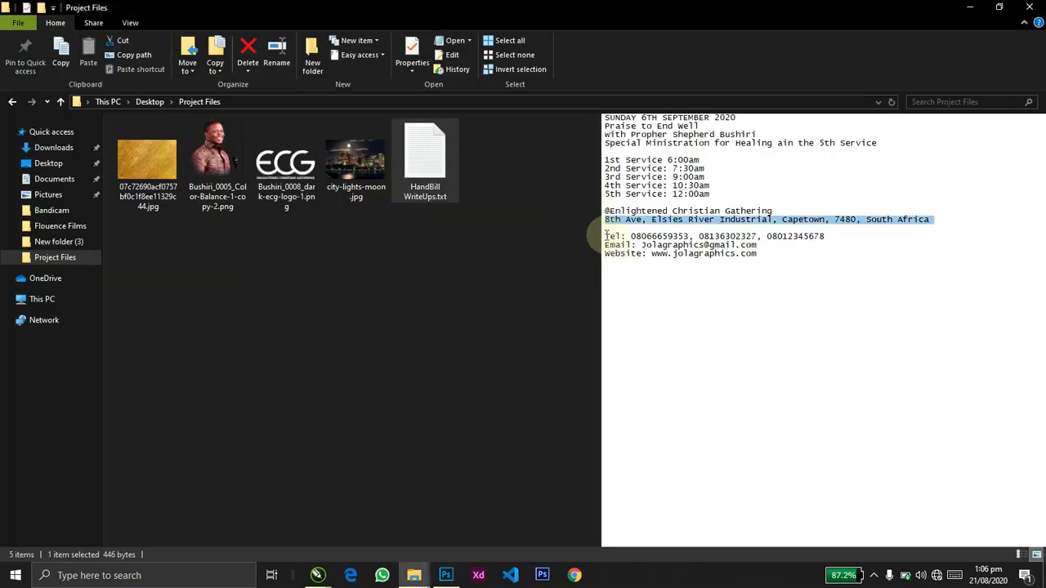
pyautogui.moveTo(605, 236); pyautogui.dragTo(777, 267)
pyautogui.hotkey('alt', 'Tab')
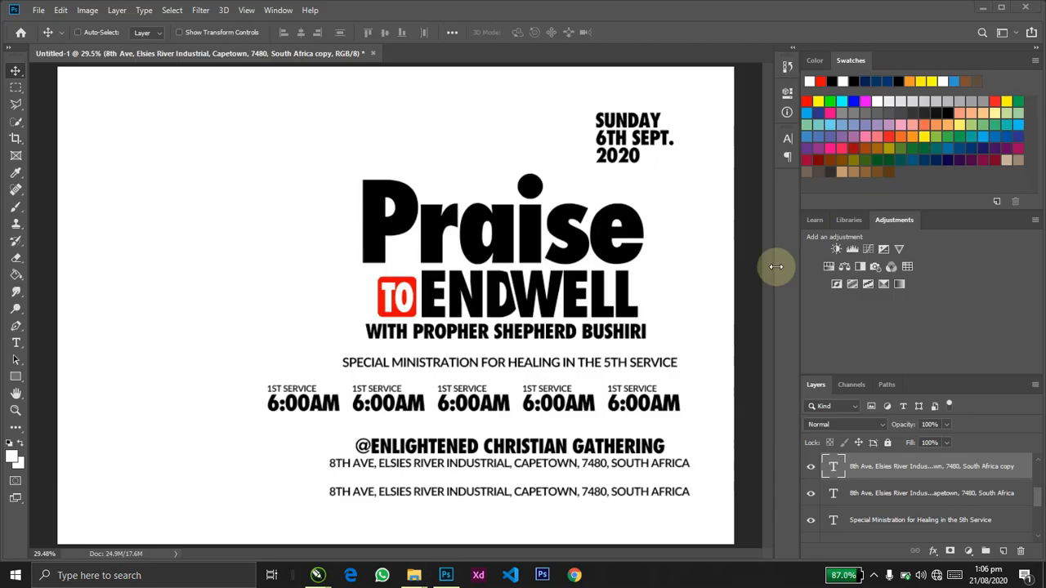
pyautogui.doubleClick(460, 493)
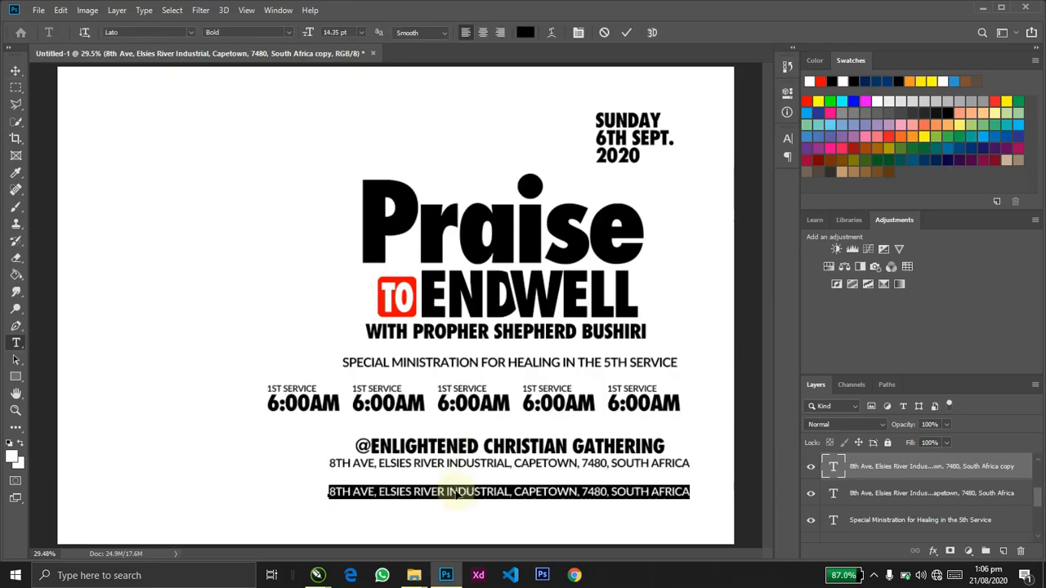
pyautogui.hotkey('ctrl', 'v')
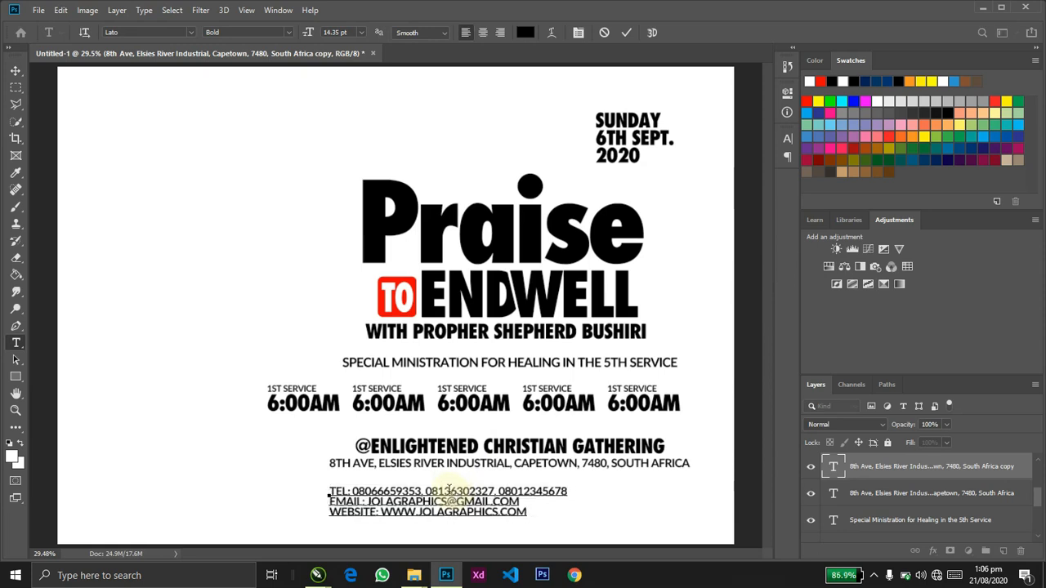
pyautogui.press('BackSpace')
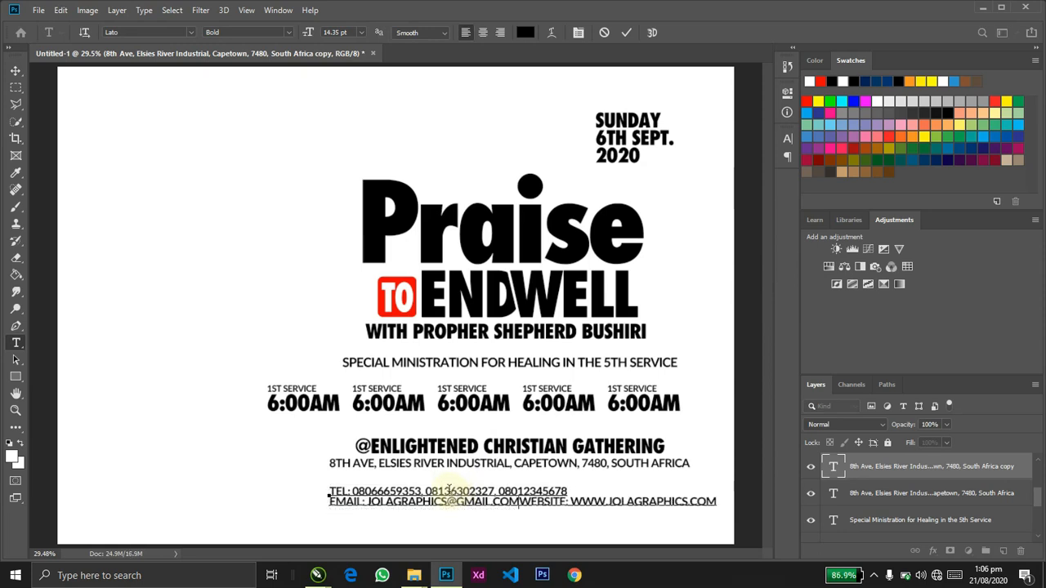
pyautogui.press('Return')
pyautogui.hotkey('ctrl', 'a')
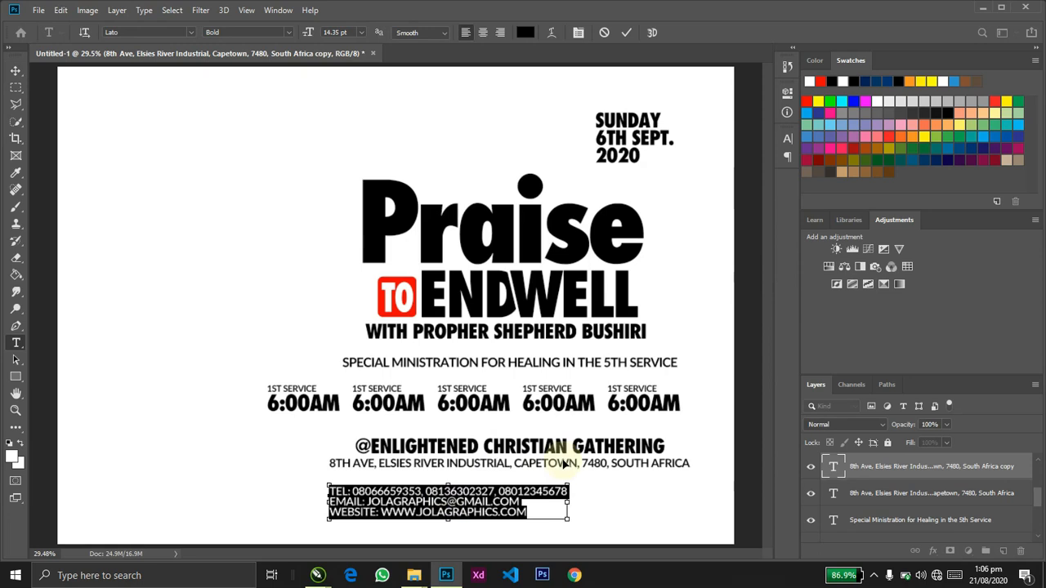
pyautogui.hotkey('ctrl', 't')
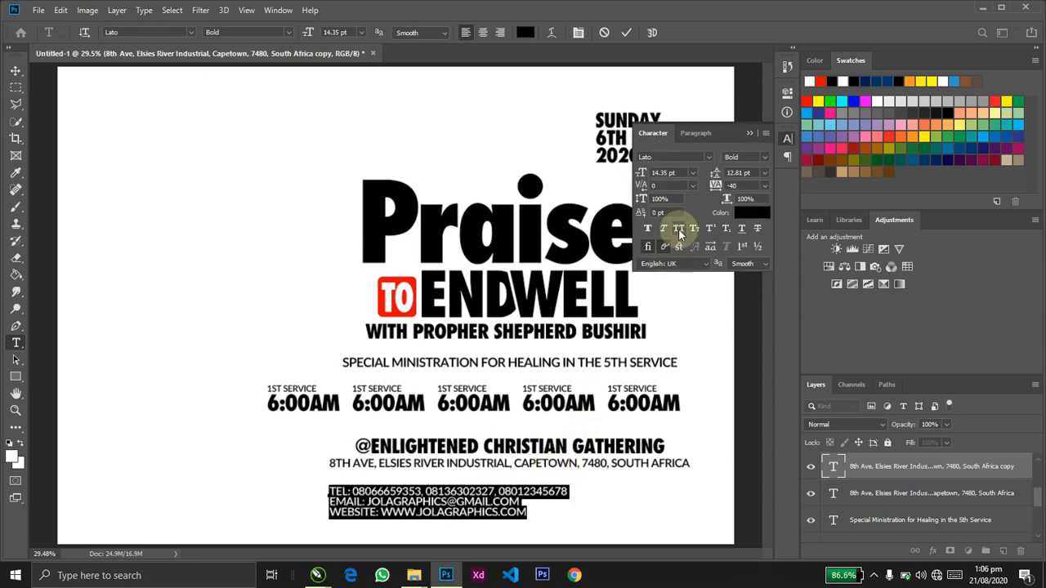
pyautogui.click(749, 133)
# Join the email line onto the telephone line with a " | " separator, keeping the website on its own line.
pyautogui.click(346, 501)
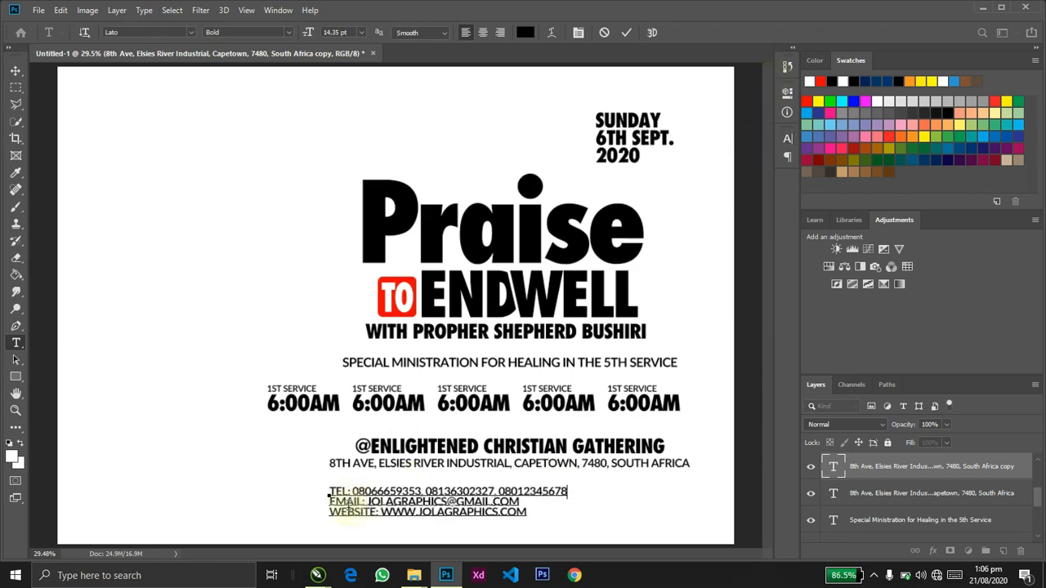
pyautogui.press('Delete')
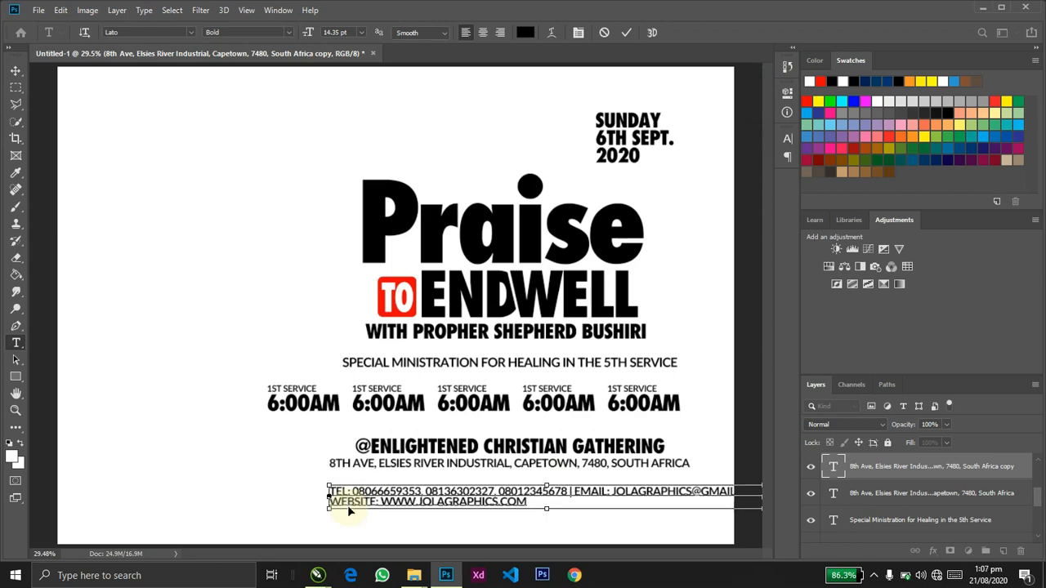
pyautogui.hotkey('ctrl', 'Return')
# Centre-align the contact text block and move it beneath the address line.
pyautogui.doubleClick(352, 507)
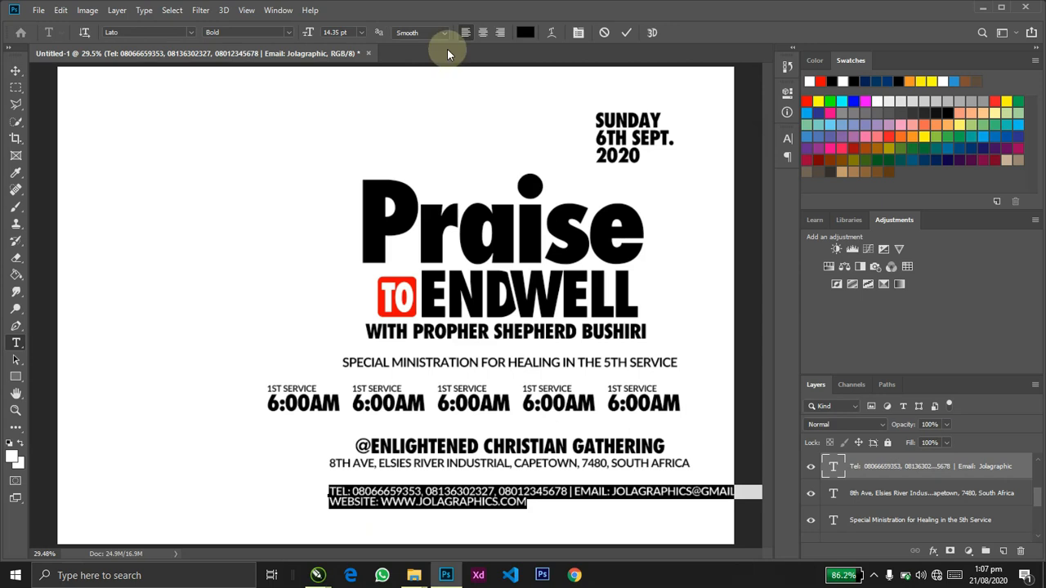
pyautogui.hotkey('ctrl', 'Return')
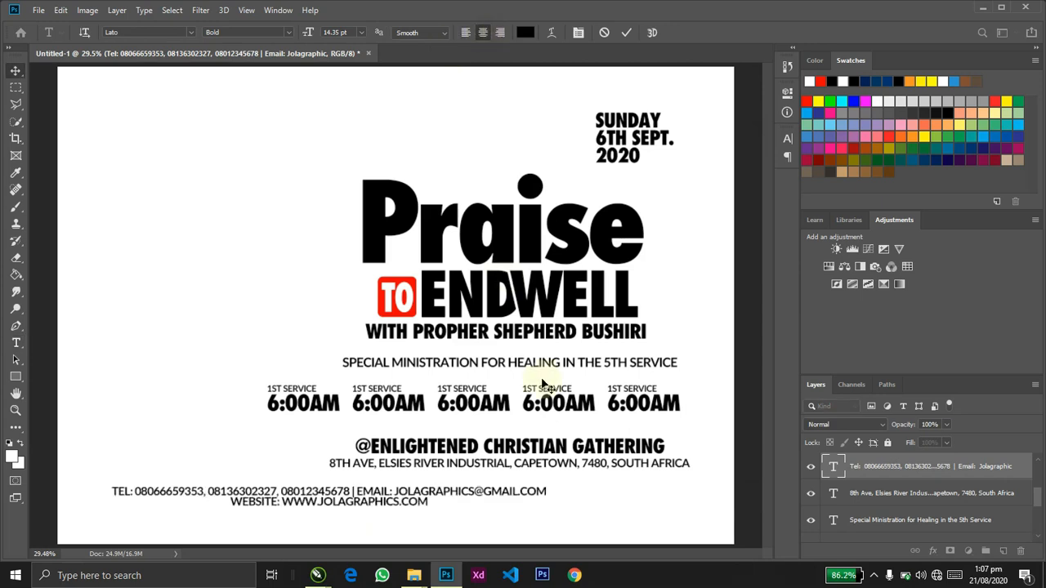
pyautogui.moveTo(455, 406); pyautogui.dragTo(631, 413)
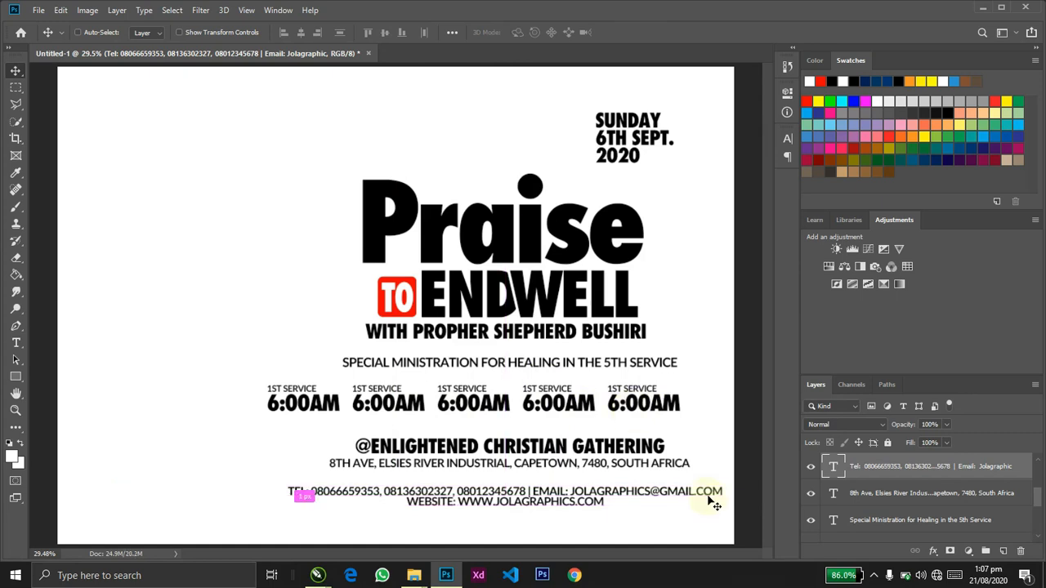
# Scale the contact text block down to about 89%.
pyautogui.hotkey('ctrl', 't')
pyautogui.moveTo(720, 510); pyautogui.dragTo(697, 510)
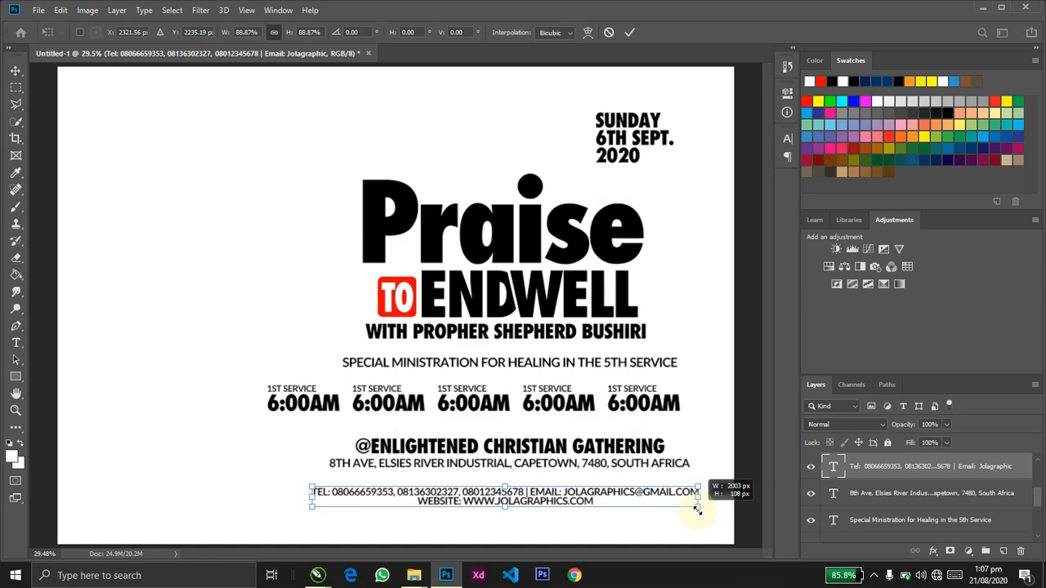
pyautogui.moveTo(697, 508); pyautogui.dragTo(697, 509)
pyautogui.press('Return')
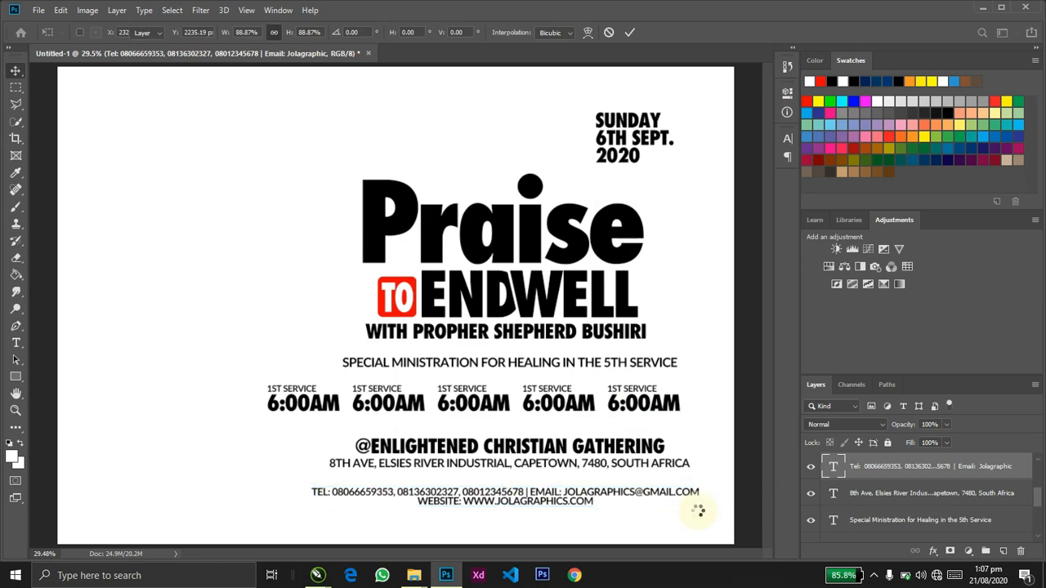
# Increase the leading of the two contact lines to 14.39 pt.
pyautogui.doubleClick(694, 490)
pyautogui.hotkey('ctrl', 't')
pyautogui.moveTo(717, 188); pyautogui.dragTo(715, 179)
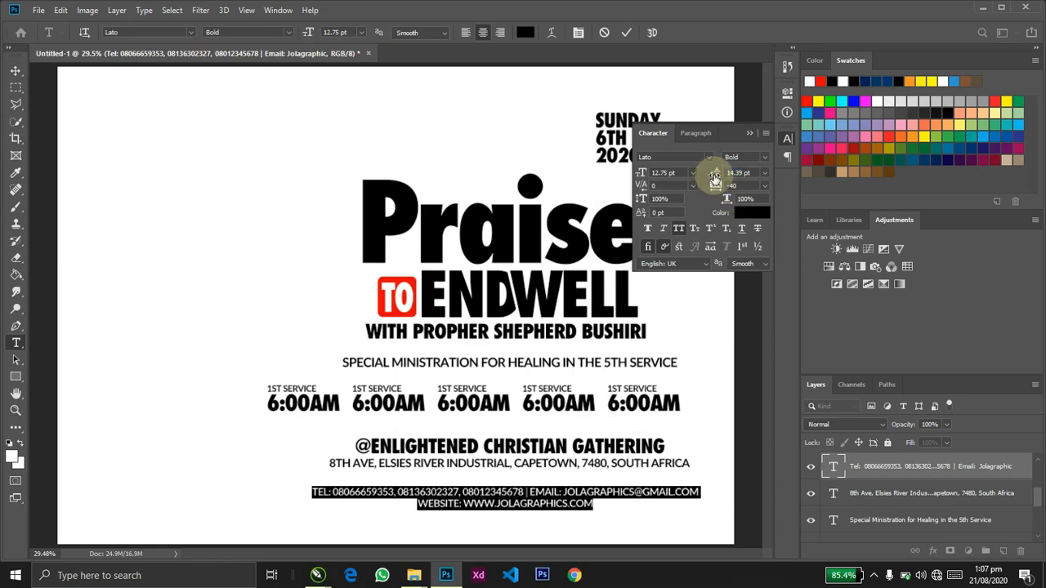
pyautogui.click(749, 139)
pyautogui.hotkey('ctrl', 'Return')
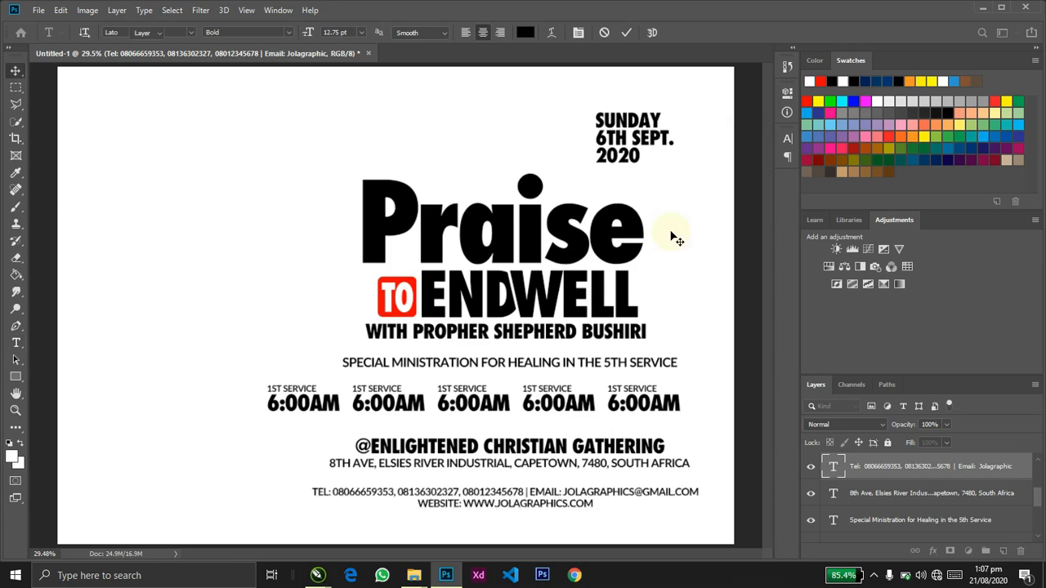
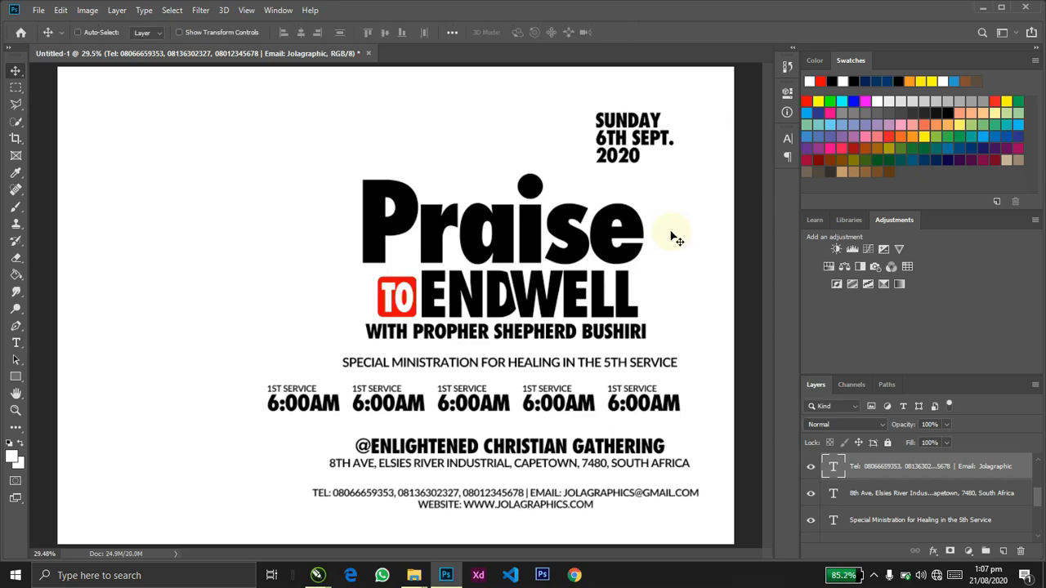
# Place the speaker photo Bushiri_0005_Color-Balance-1-copy-2.png from the Project Files folder into the handbill document.
pyautogui.hotkey('alt', 'Tab')
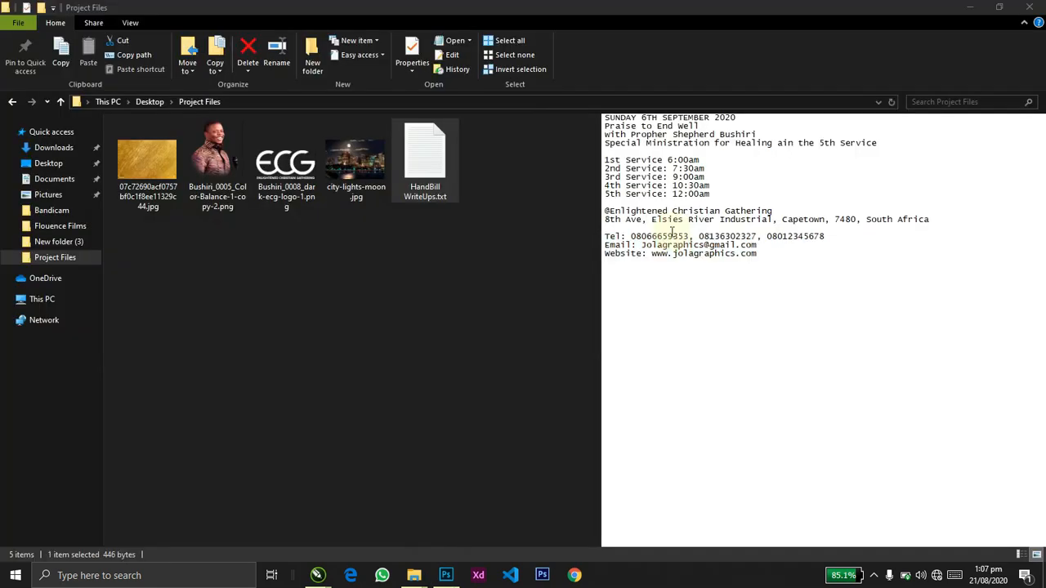
pyautogui.click(217, 172)
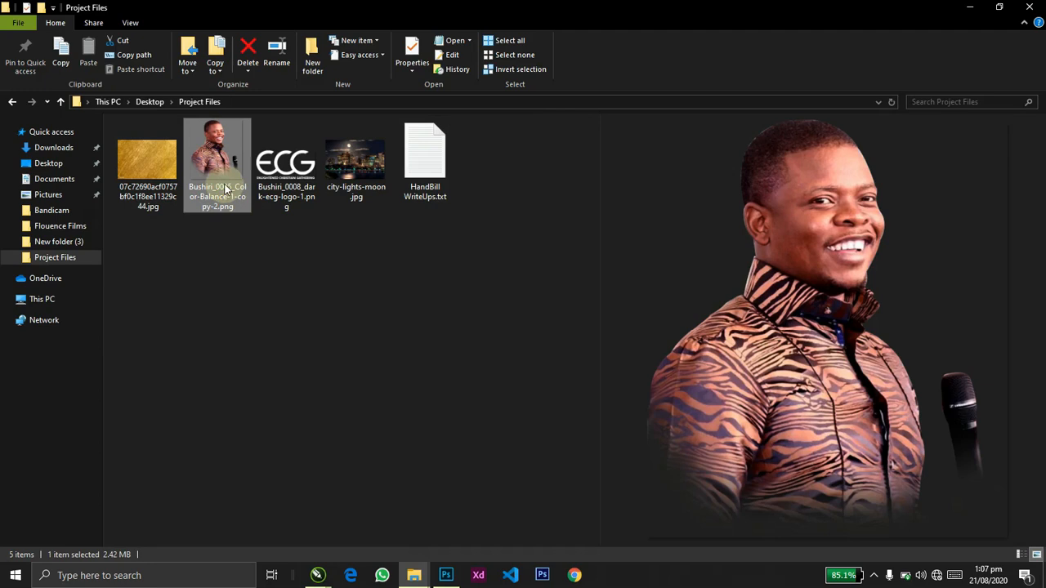
pyautogui.moveTo(220, 176); pyautogui.dragTo(296, 188)
pyautogui.moveTo(217, 259); pyautogui.dragTo(216, 254)
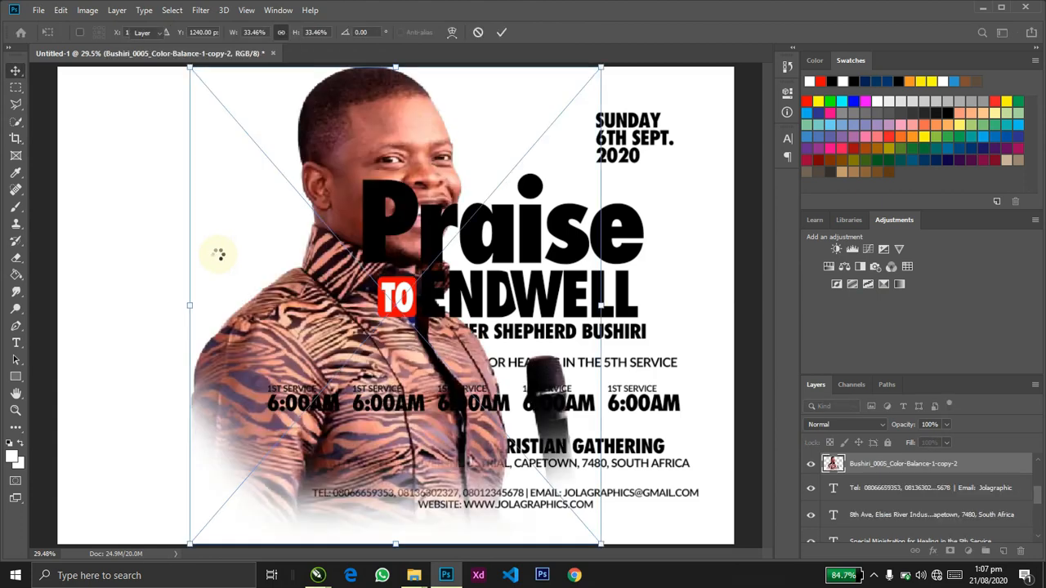
pyautogui.press('Return')
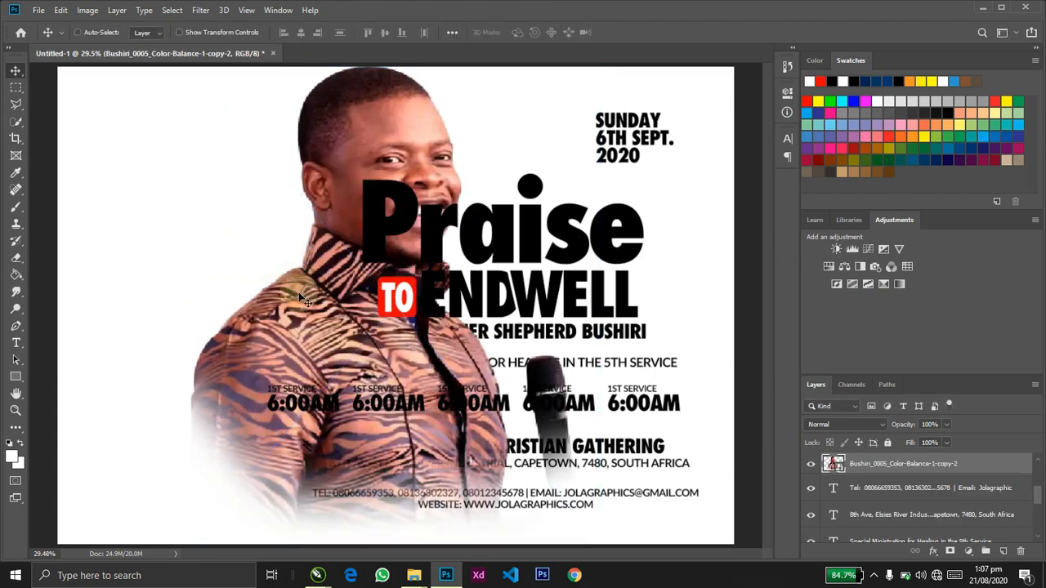
# Scale the speaker photo down to about 24% and move it to the empty area beside the title and service times.
pyautogui.moveTo(241, 304); pyautogui.dragTo(216, 290)
pyautogui.hotkey('ctrl', 't')
pyautogui.moveTo(498, 77); pyautogui.dragTo(431, 140)
pyautogui.press('Return')
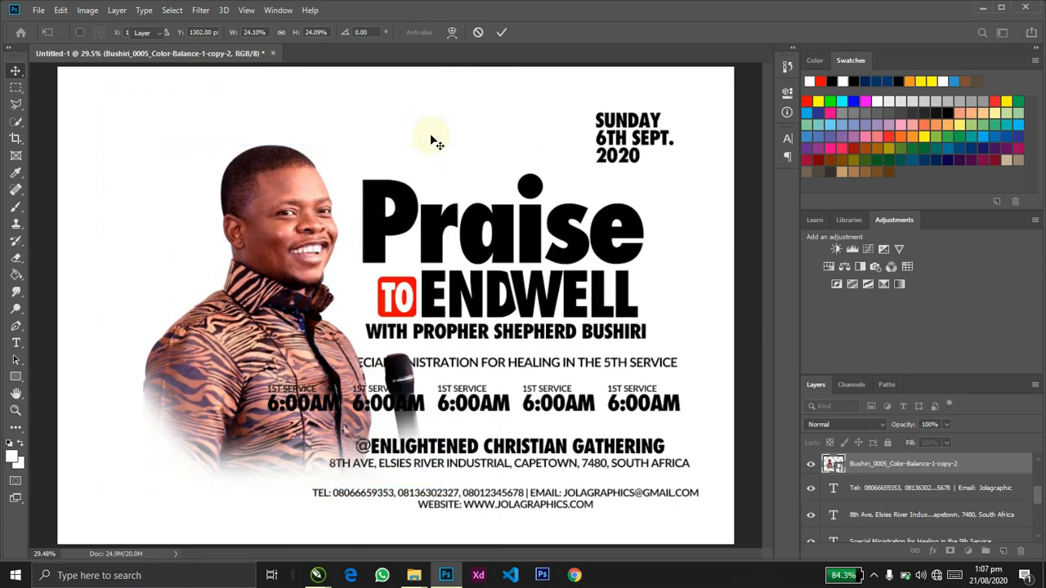
pyautogui.moveTo(444, 137); pyautogui.dragTo(399, 187)
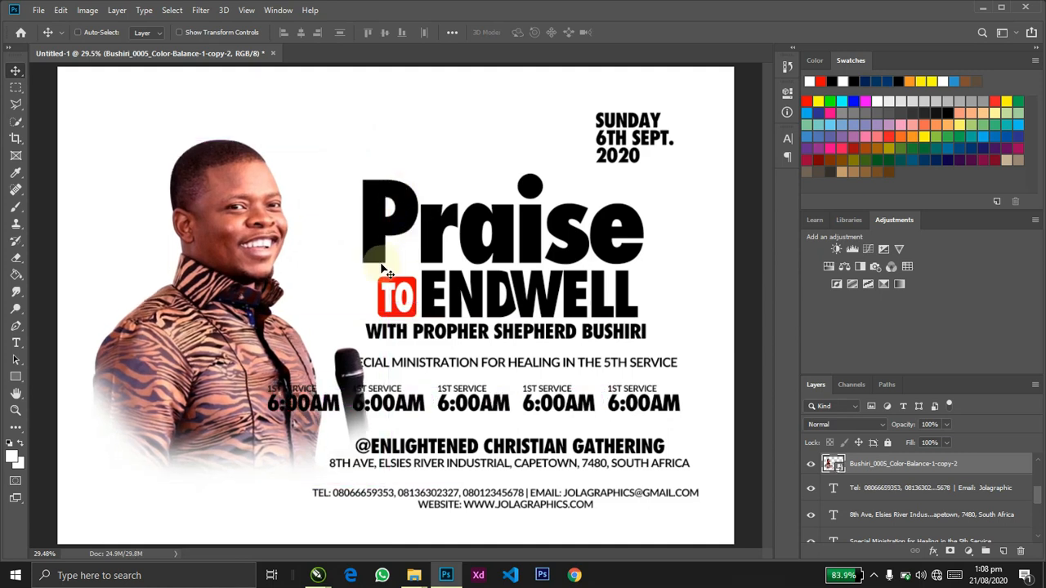
# Look up the white ECG logo file in the Project Files folder and return to the handbill.
pyautogui.press('ctrl')
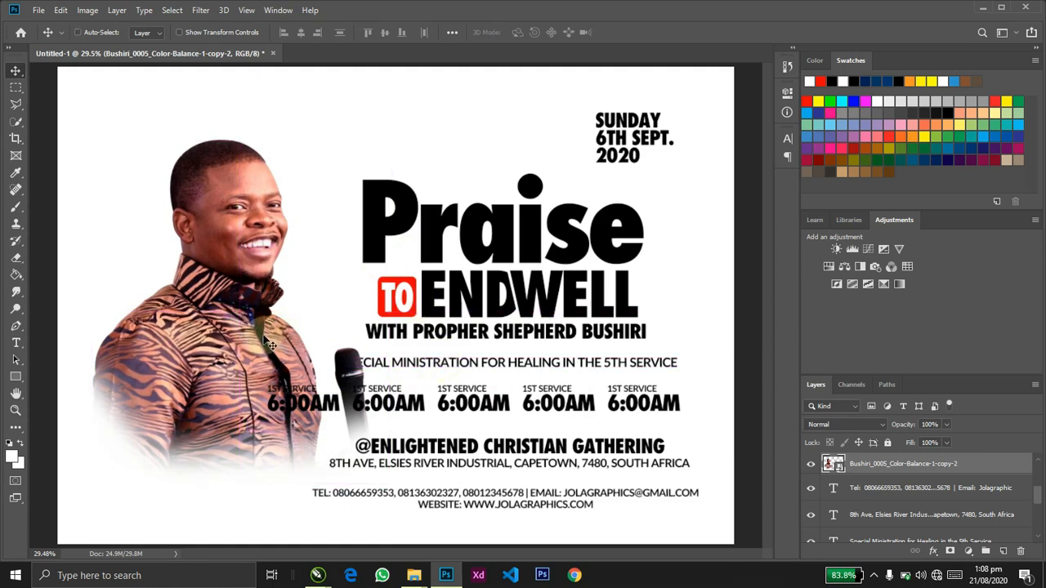
pyautogui.hotkey('alt', 'Tab')
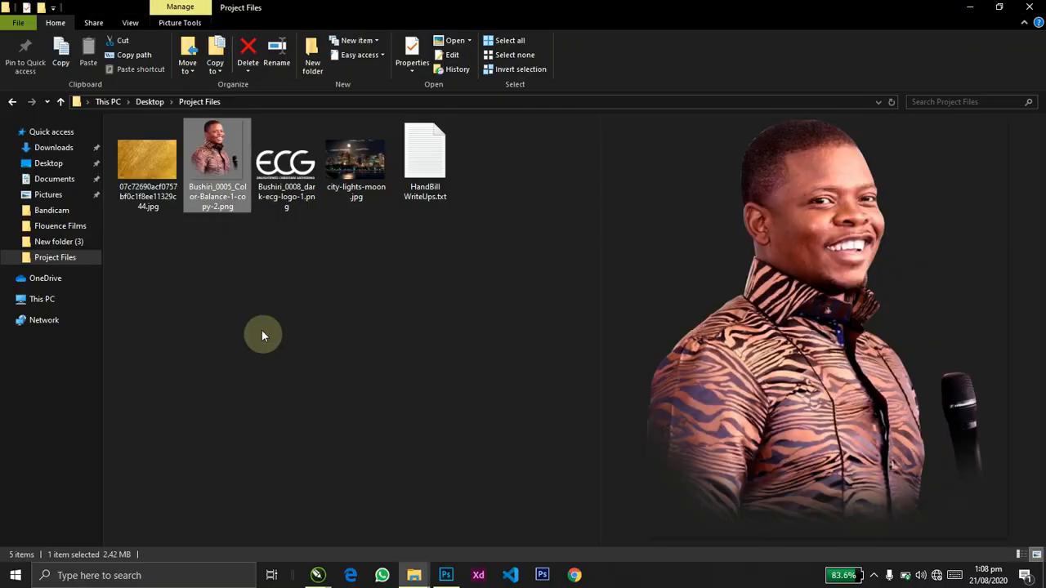
pyautogui.click(274, 153)
pyautogui.hotkey('alt', 'Tab')
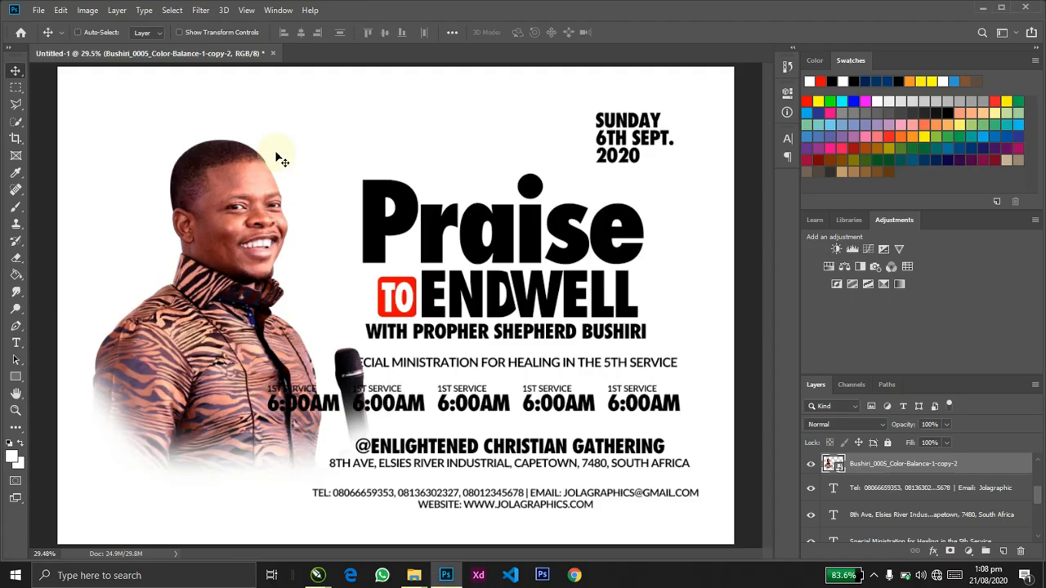
# Fill the white background layer Layer 0 with a dark navy blue swatch.
pyautogui.keyDown('ctrl'); pyautogui.click(376, 145); pyautogui.keyUp('ctrl')
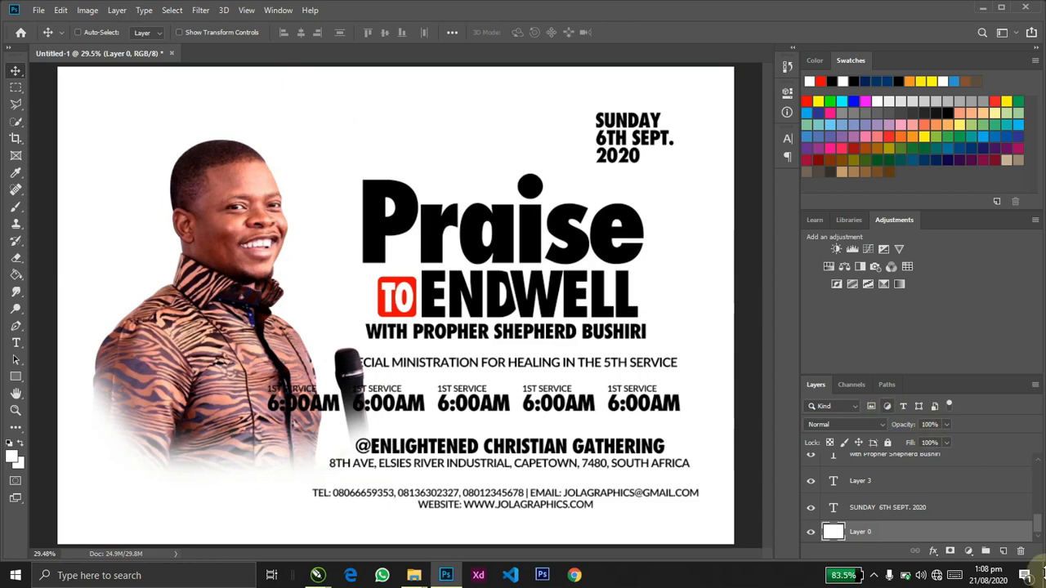
pyautogui.press('g')
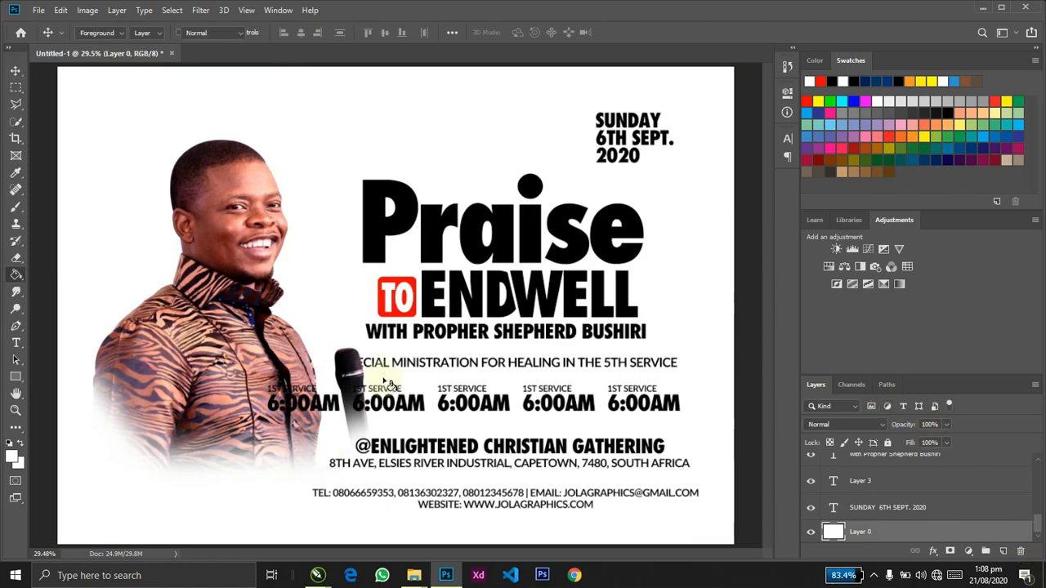
pyautogui.click(937, 160)
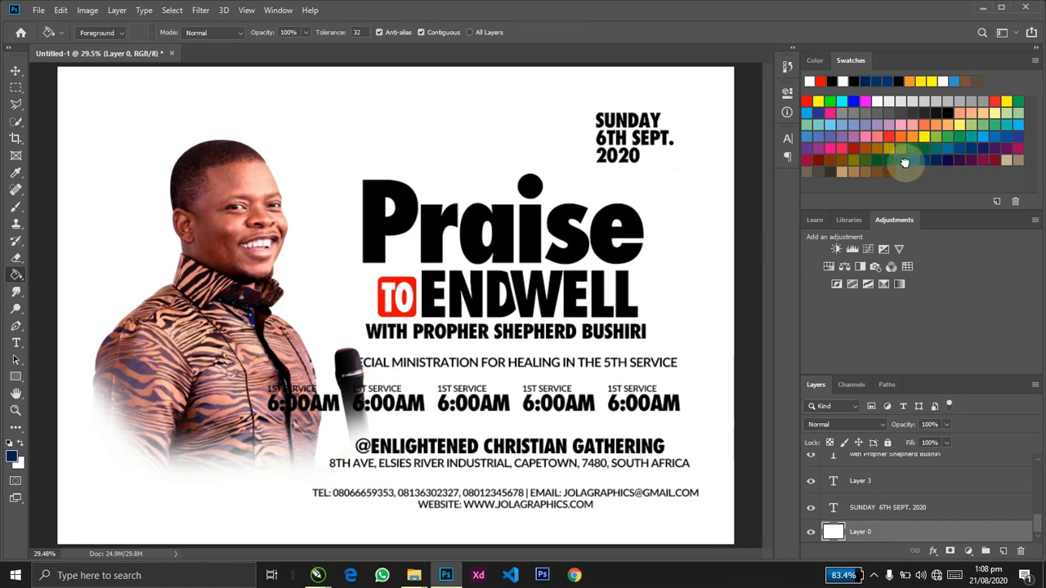
pyautogui.click(520, 141)
pyautogui.press('v')
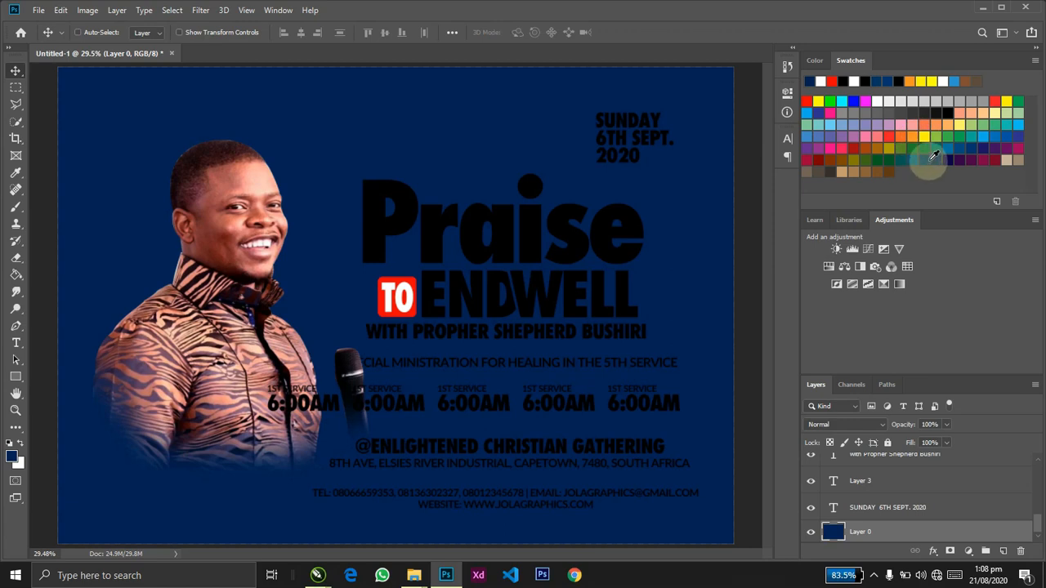
# Compare several blue swatches as the background fill and settle on a slightly lighter dark blue than the navy.
pyautogui.press('g')
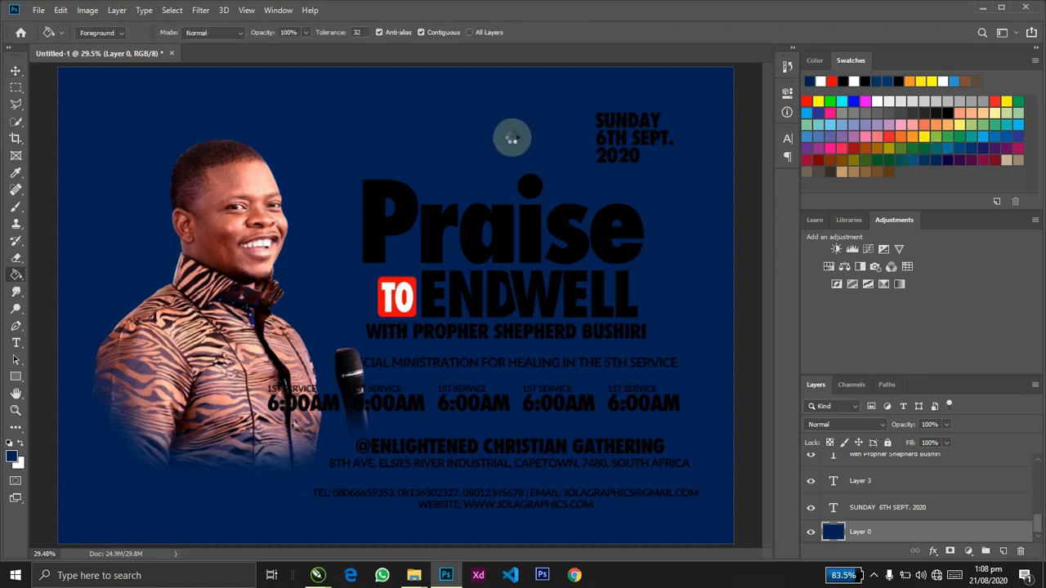
pyautogui.click(967, 150)
pyautogui.click(553, 150)
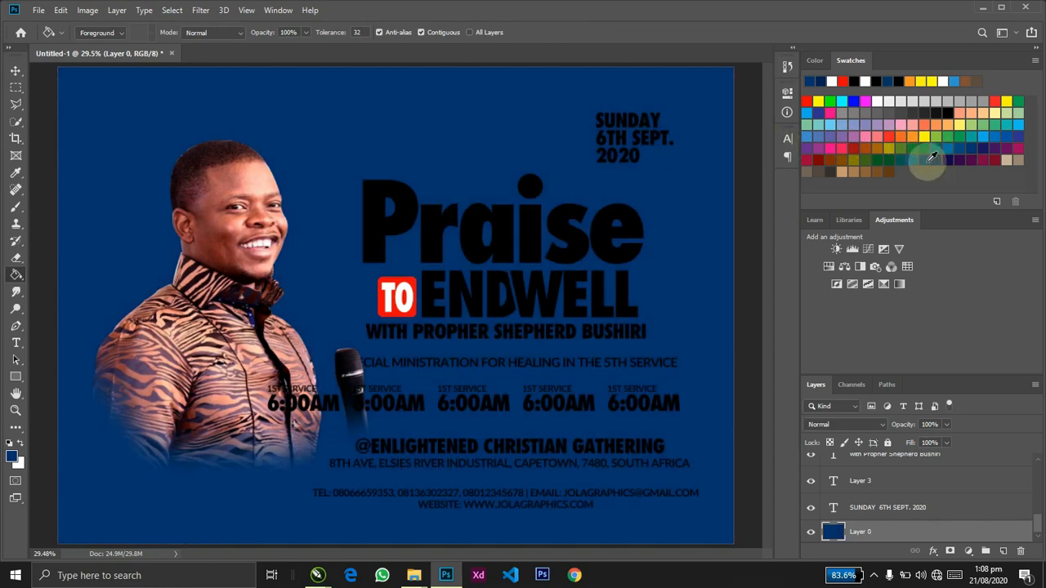
pyautogui.click(927, 160)
pyautogui.click(615, 175)
pyautogui.click(580, 168)
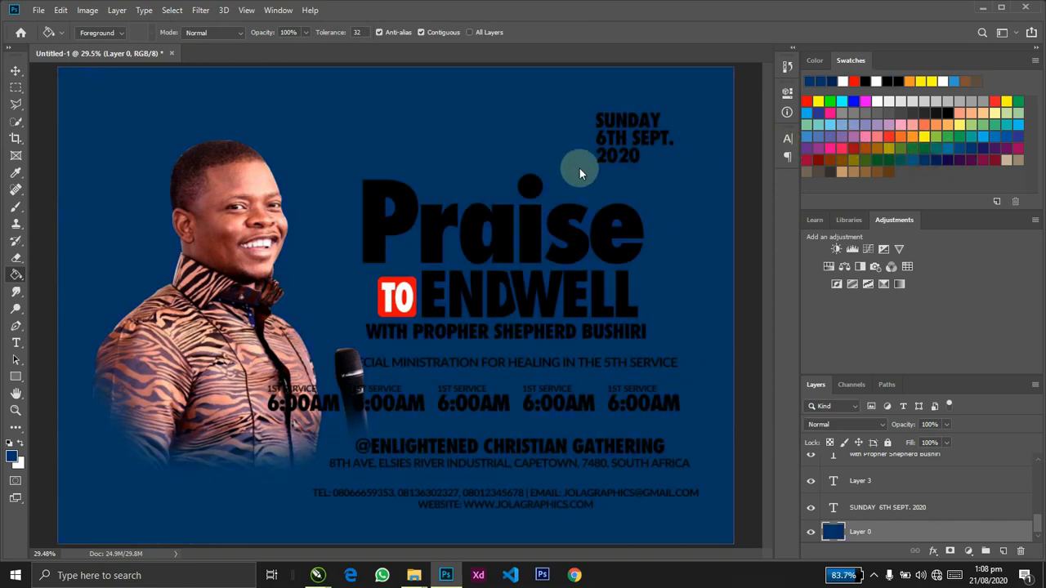
pyautogui.click(938, 160)
pyautogui.click(526, 167)
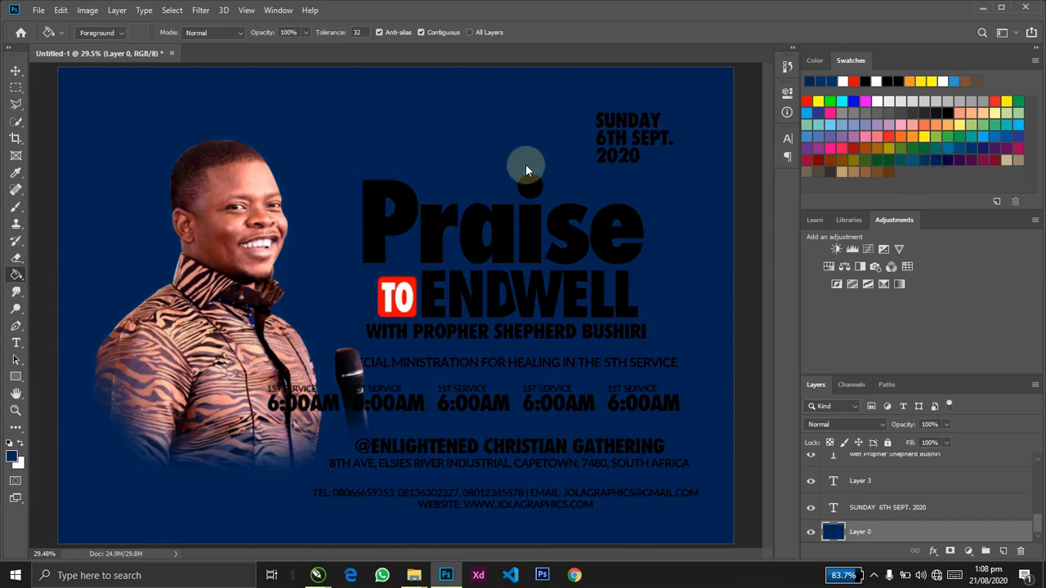
pyautogui.click(928, 159)
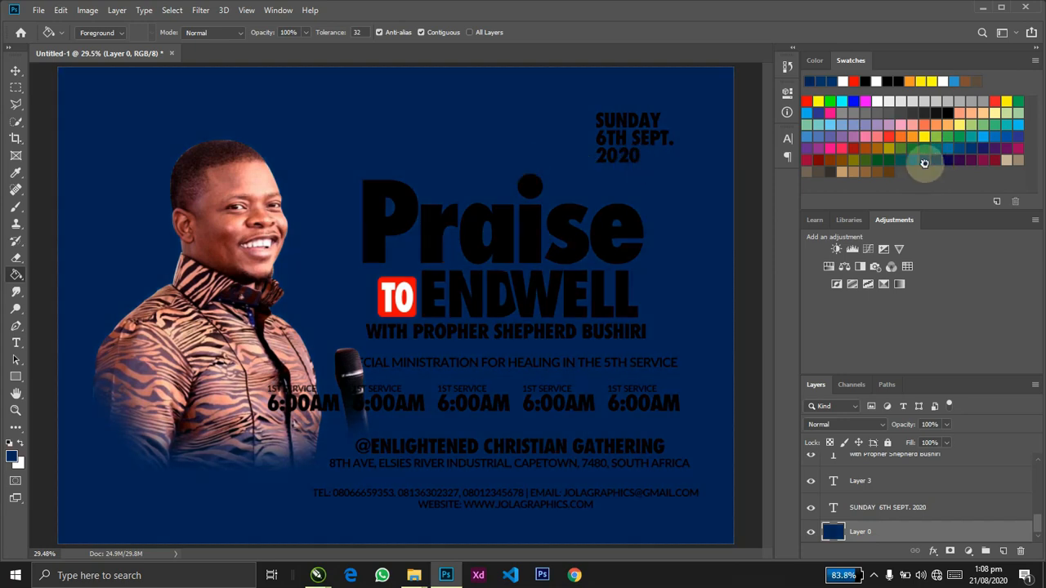
pyautogui.click(525, 132)
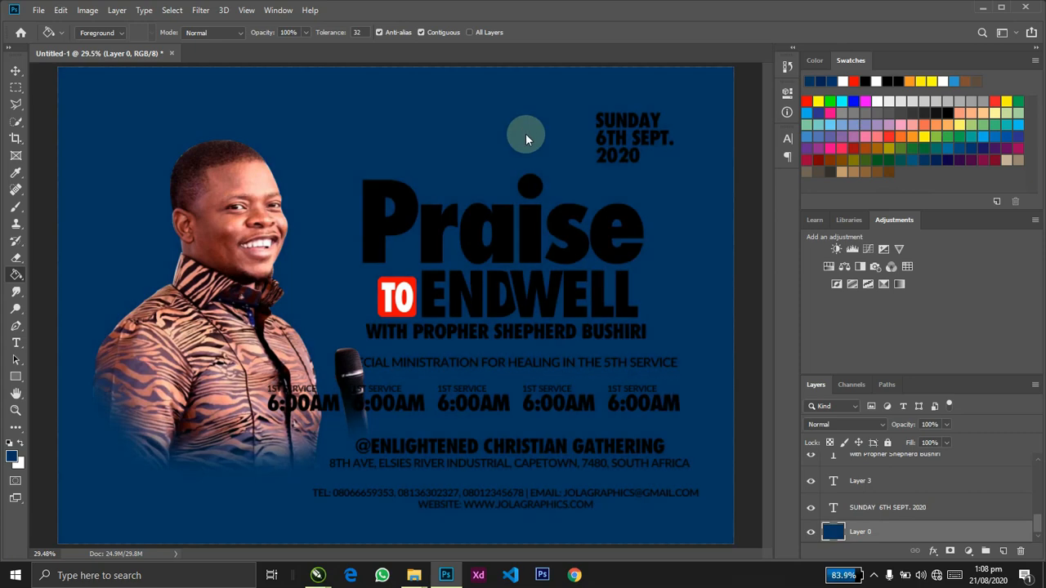
# Place the logo Bushiri_0008_dark-ecg-logo-1.png from the Project Files folder into the handbill document.
pyautogui.hotkey('alt', 'Tab')
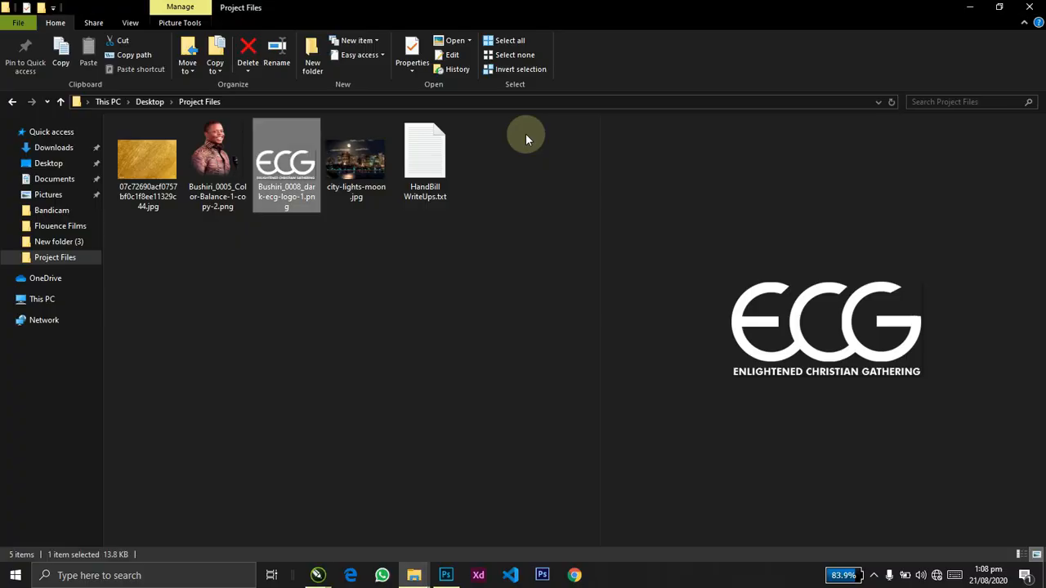
pyautogui.hotkey('alt', 'Tab')
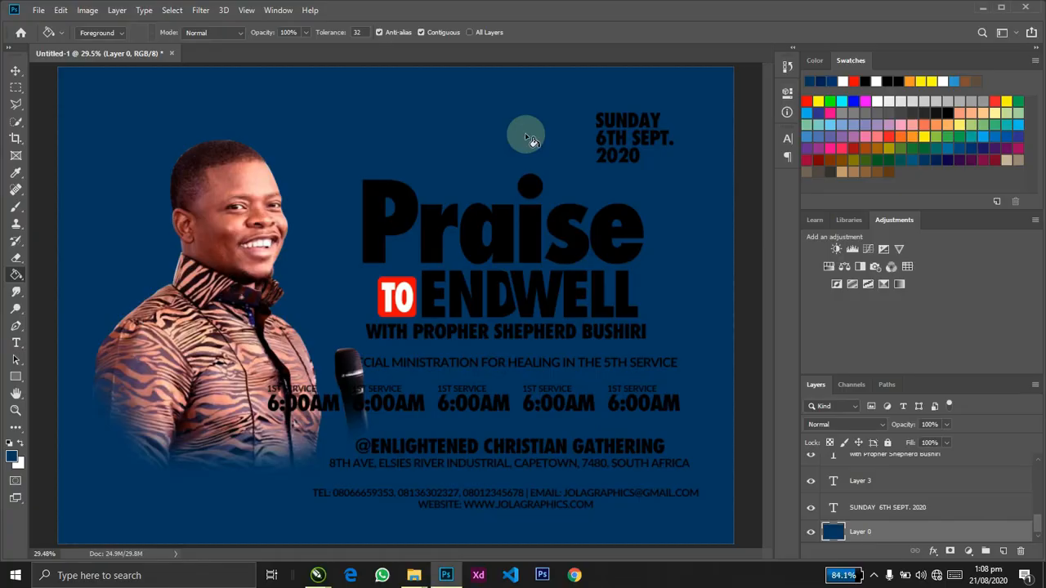
pyautogui.press('v')
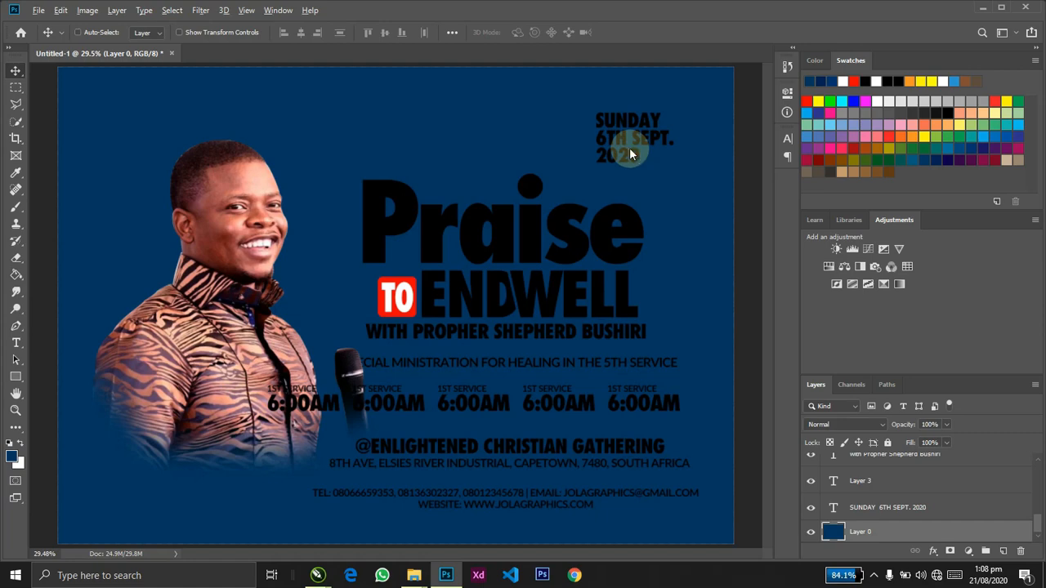
pyautogui.hotkey('alt', 'Tab')
pyautogui.moveTo(286, 167); pyautogui.dragTo(488, 241)
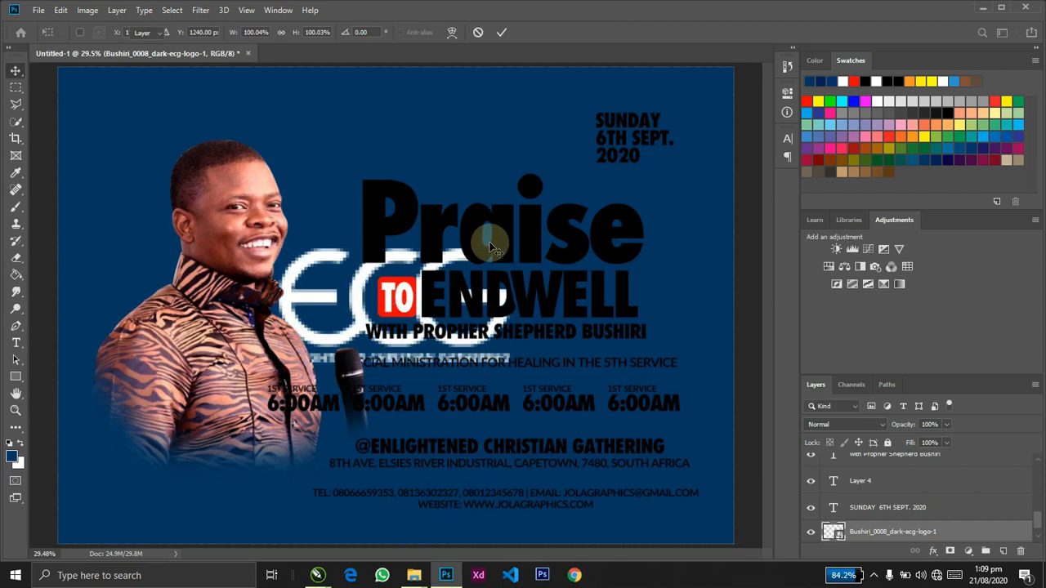
# Scale the ECG logo down to a small mark and move it to the handbill's upper-left corner, above the speaker photo.
pyautogui.moveTo(510, 366); pyautogui.dragTo(170, 145)
pyautogui.press('Return')
pyautogui.hotkey('ctrl', 't')
pyautogui.press('Return')
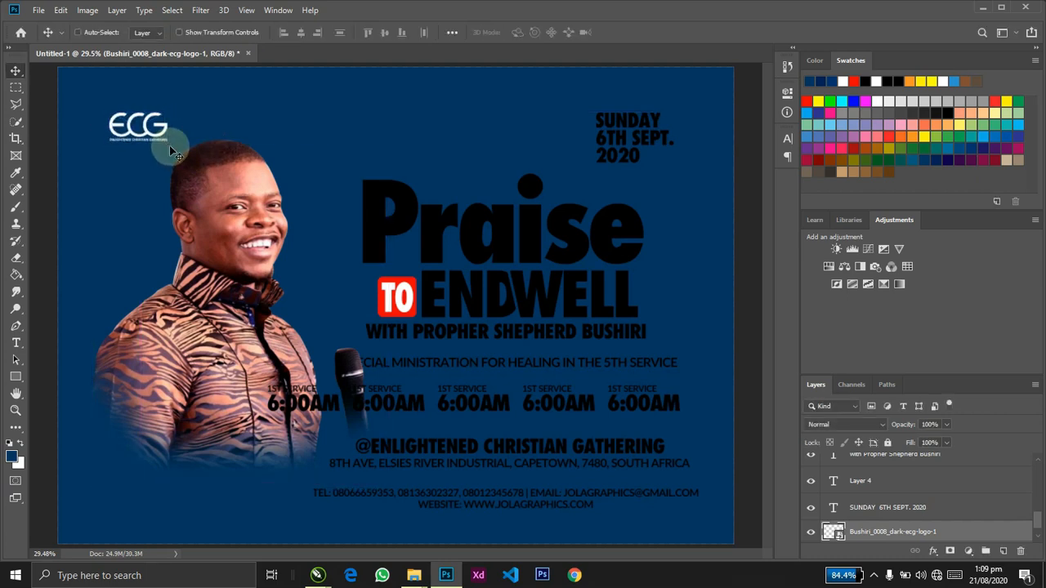
# Change the colour of the "SUNDAY 6TH SEPT. 2020" date text to white.
pyautogui.doubleClick(678, 109)
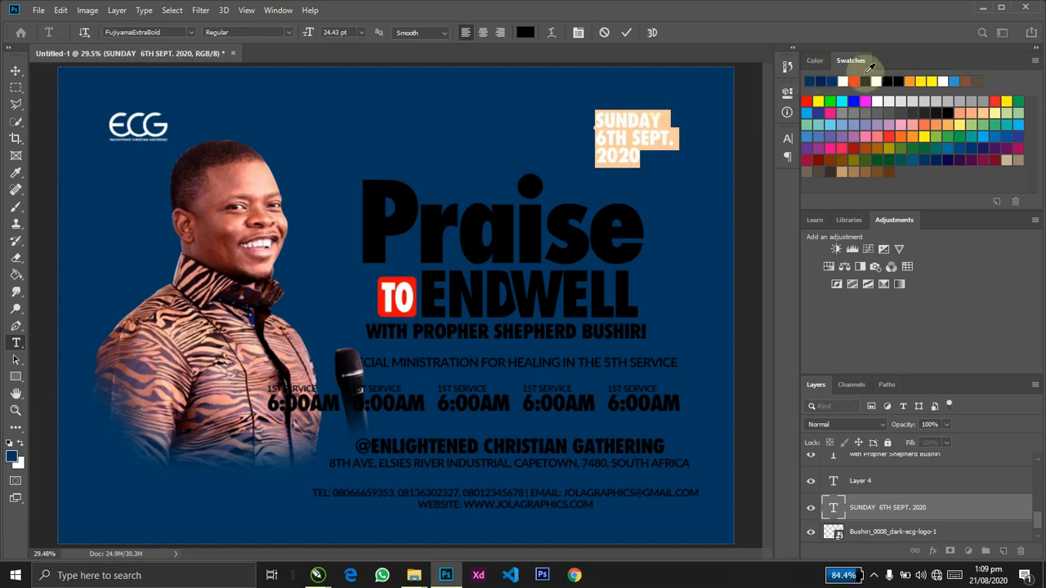
pyautogui.click(877, 80)
pyautogui.hotkey('ctrl', 'Return')
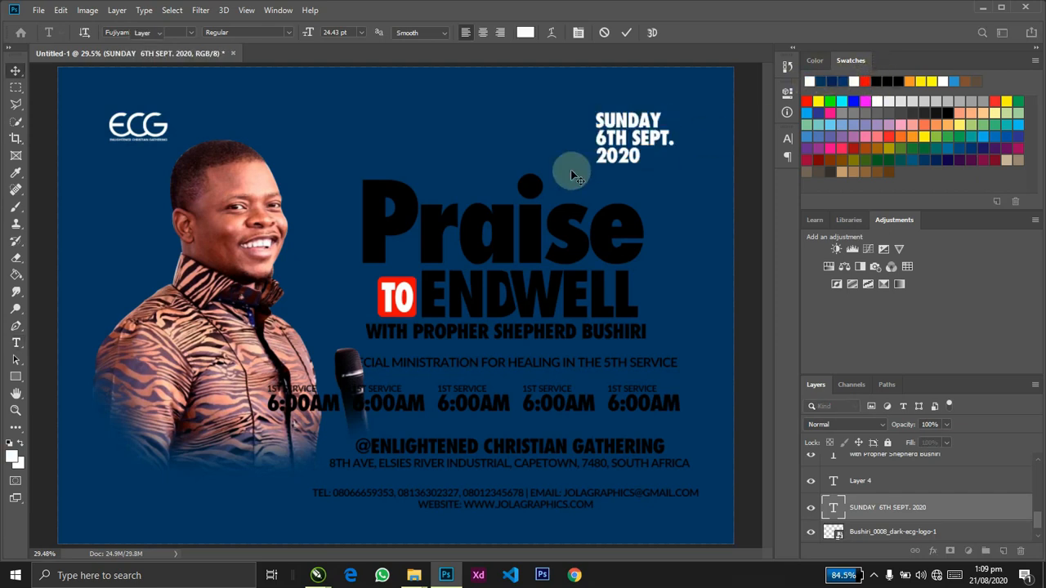
pyautogui.press('v')
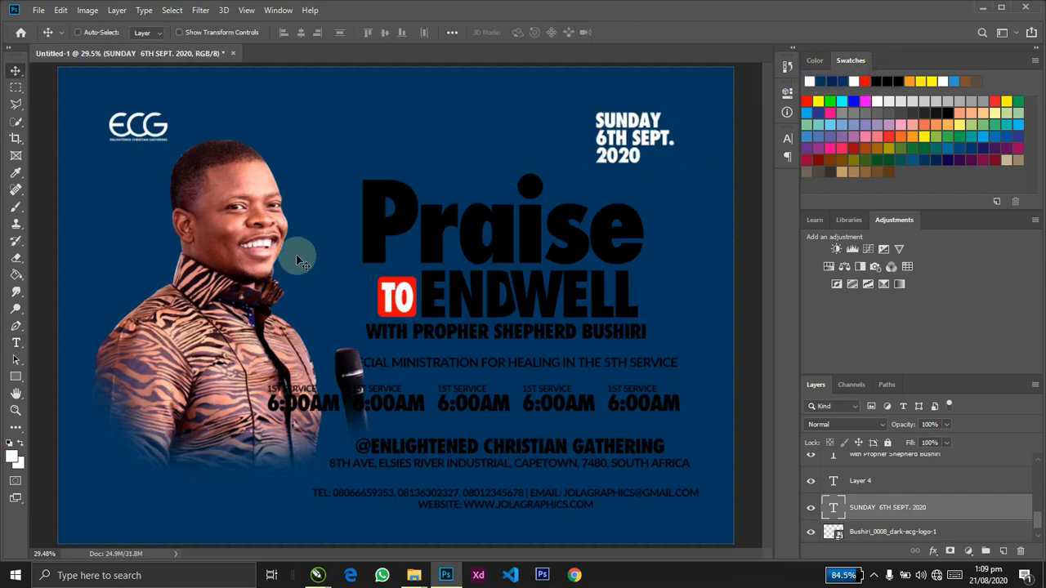
# Draw a small three-sided polygon about 112 by 129 px in the empty area above the title.
pyautogui.press('u')
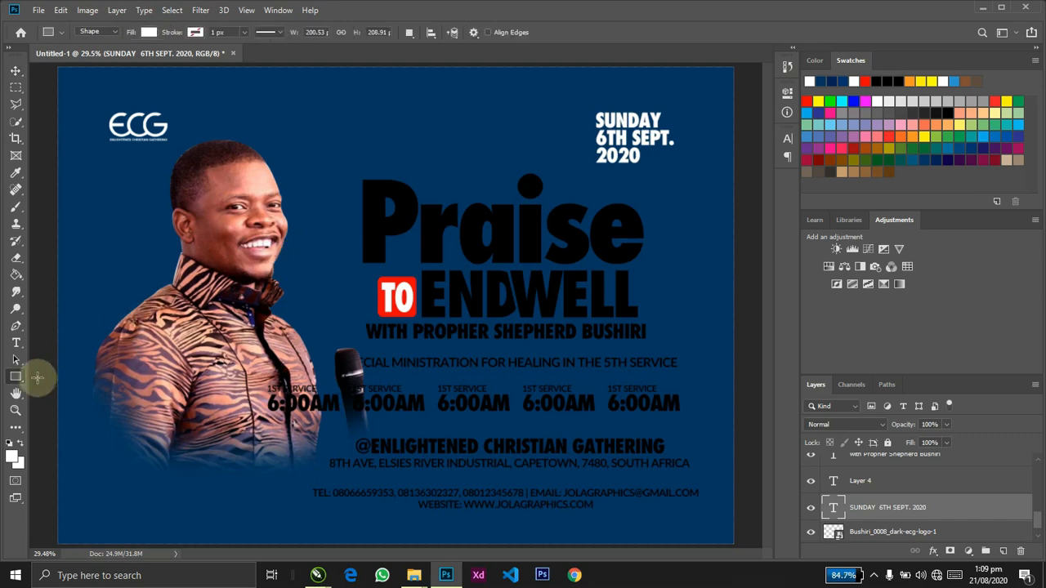
pyautogui.click(17, 381)
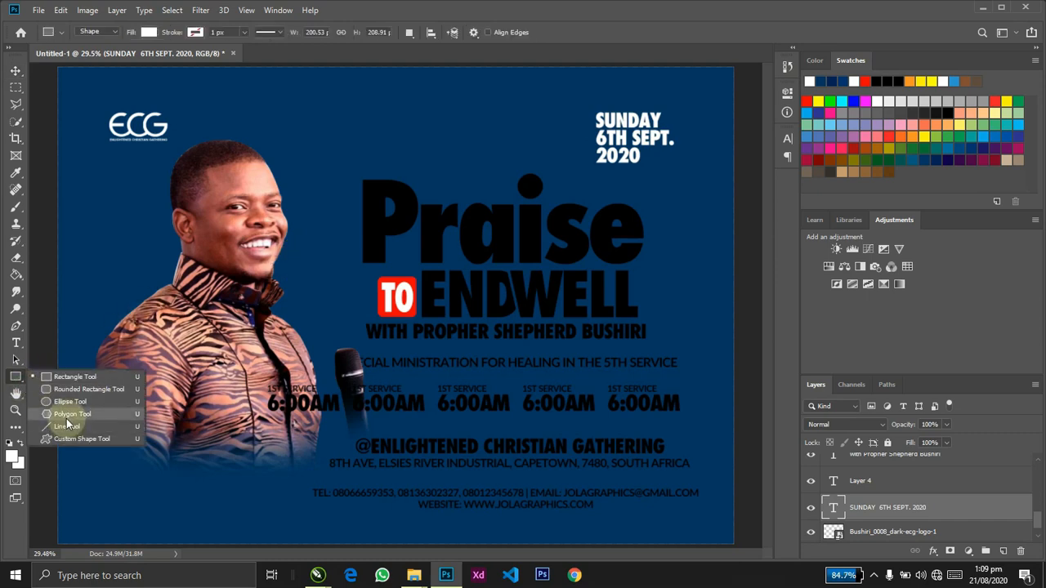
pyautogui.click(68, 415)
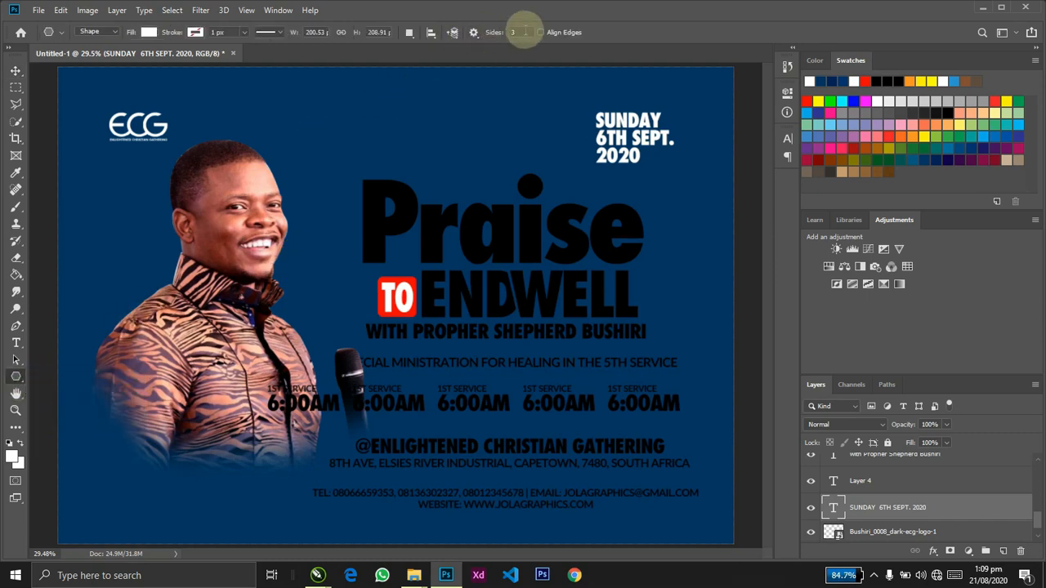
pyautogui.moveTo(507, 101)
pyautogui.mouseDown()
pyautogui.moveTo(536, 120)
pyautogui.moveTo(542, 112)
pyautogui.moveTo(518, 106)
pyautogui.mouseUp()
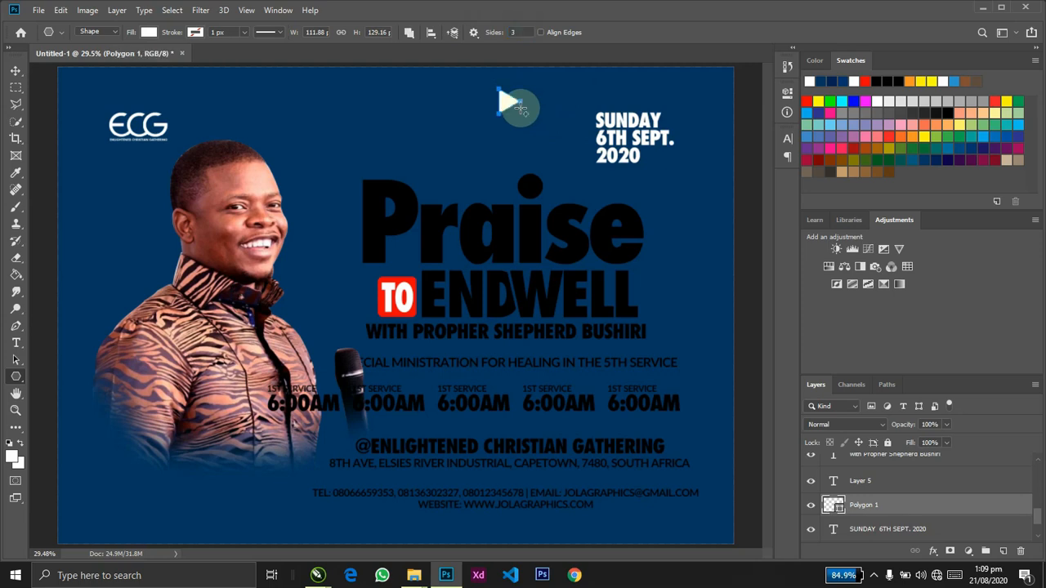
# Set the triangle's fill colour to the blue 0072bc.
pyautogui.doubleClick(833, 505)
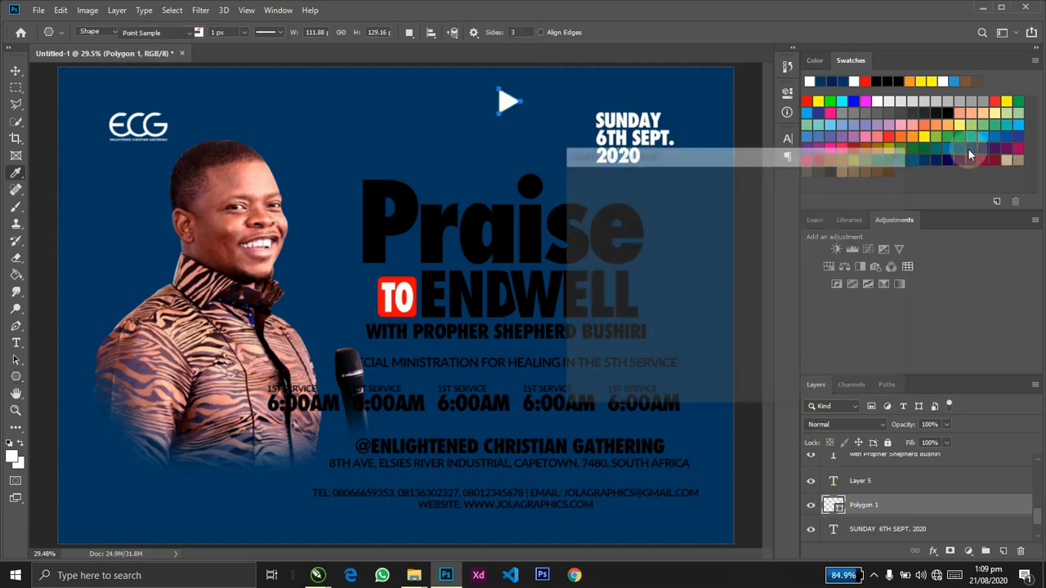
pyautogui.click(948, 148)
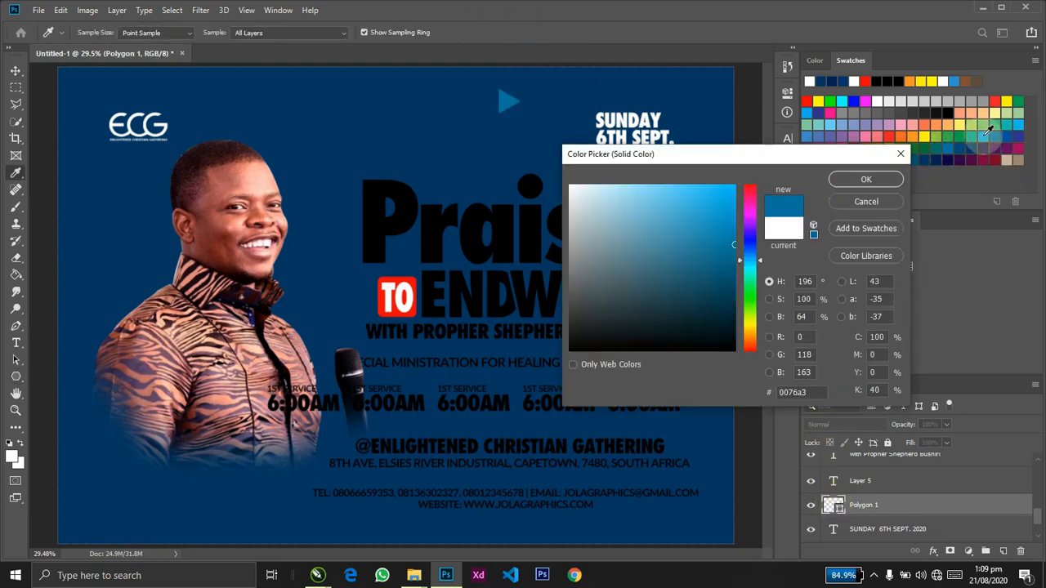
pyautogui.click(994, 134)
pyautogui.click(996, 134)
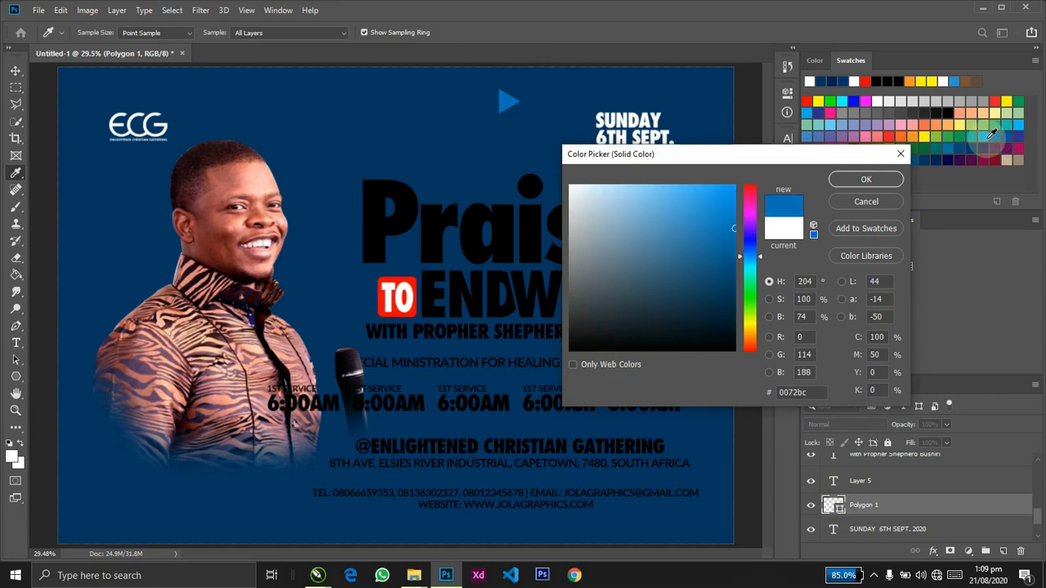
pyautogui.press('Return')
# Narrow the blue triangle to 88 px wide.
pyautogui.hotkey('ctrl', 't')
pyautogui.moveTo(521, 101); pyautogui.dragTo(518, 116)
pyautogui.press('Return')
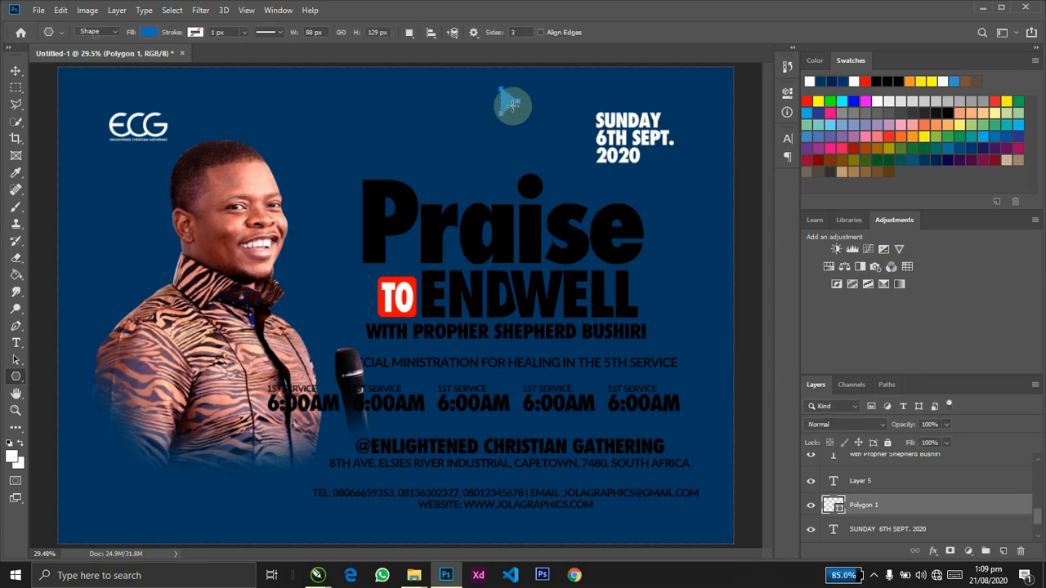
# Move the triangle to just before the date text and scale it down to about 70%.
pyautogui.press('v')
pyautogui.moveTo(513, 106); pyautogui.dragTo(583, 125)
pyautogui.hotkey('ctrl', 't')
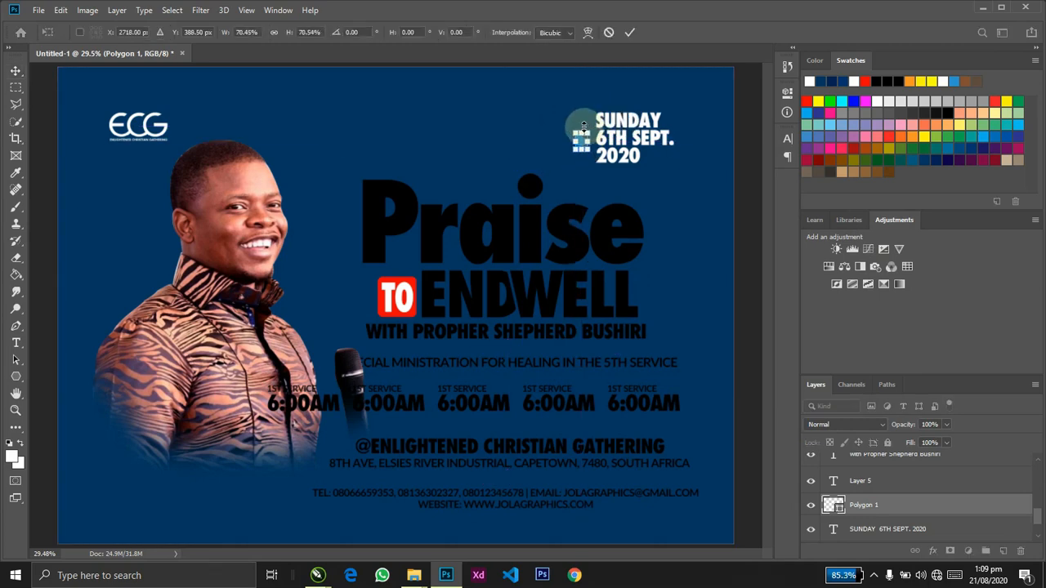
pyautogui.press('Return')
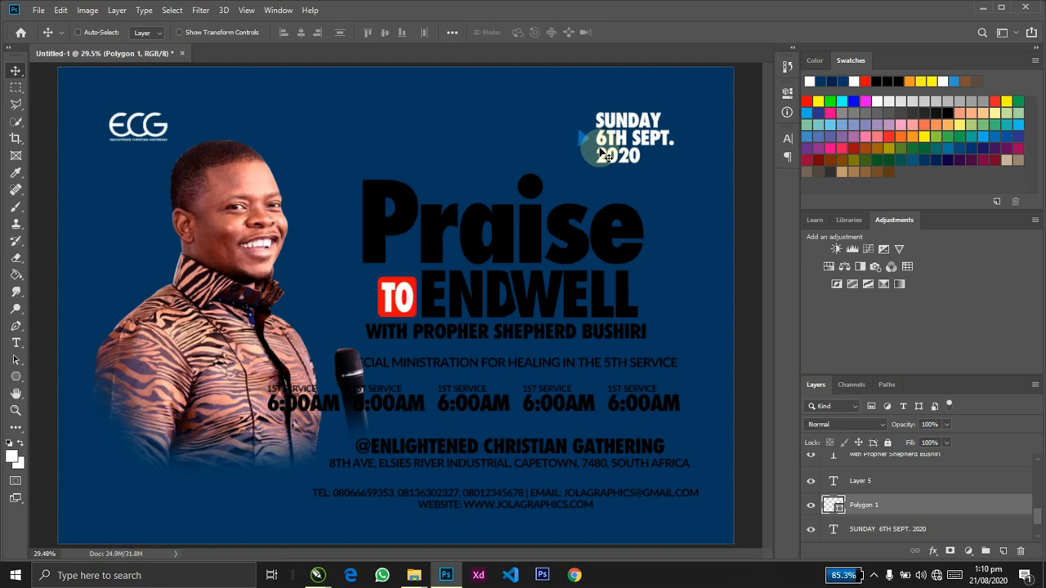
# Narrow the triangle to about 68% of its width, keeping it beside the "6TH SEPT." line.
pyautogui.hotkey('ctrl', 't')
pyautogui.moveTo(595, 139); pyautogui.dragTo(593, 159)
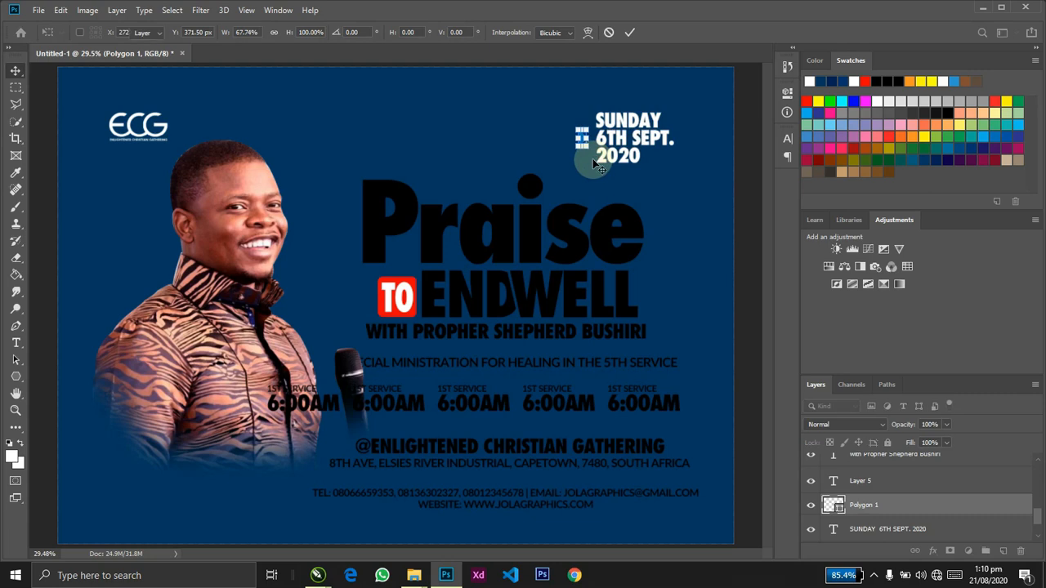
pyautogui.press('Return')
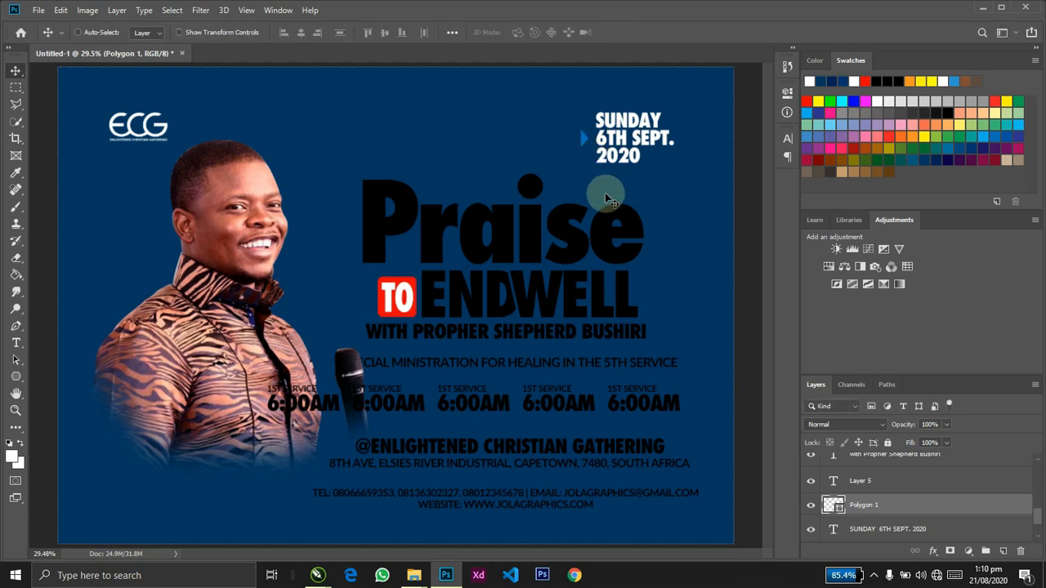
# Change the fill colour of the triangle beside the date to the lighter blue 00aeef.
pyautogui.doubleClick(833, 505)
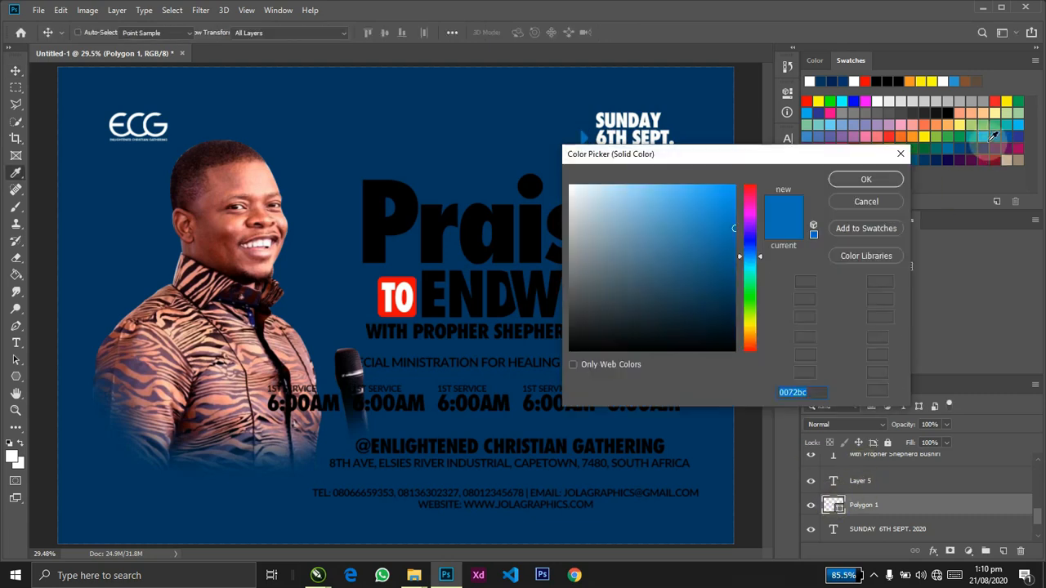
pyautogui.moveTo(813, 160); pyautogui.dragTo(815, 196)
pyautogui.click(948, 149)
pyautogui.click(983, 137)
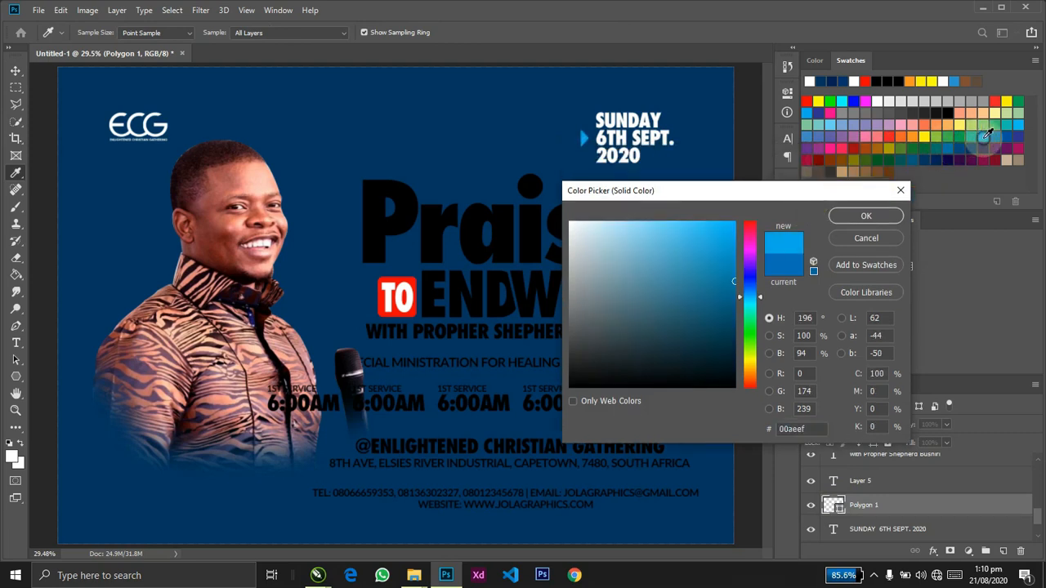
pyautogui.click(1018, 125)
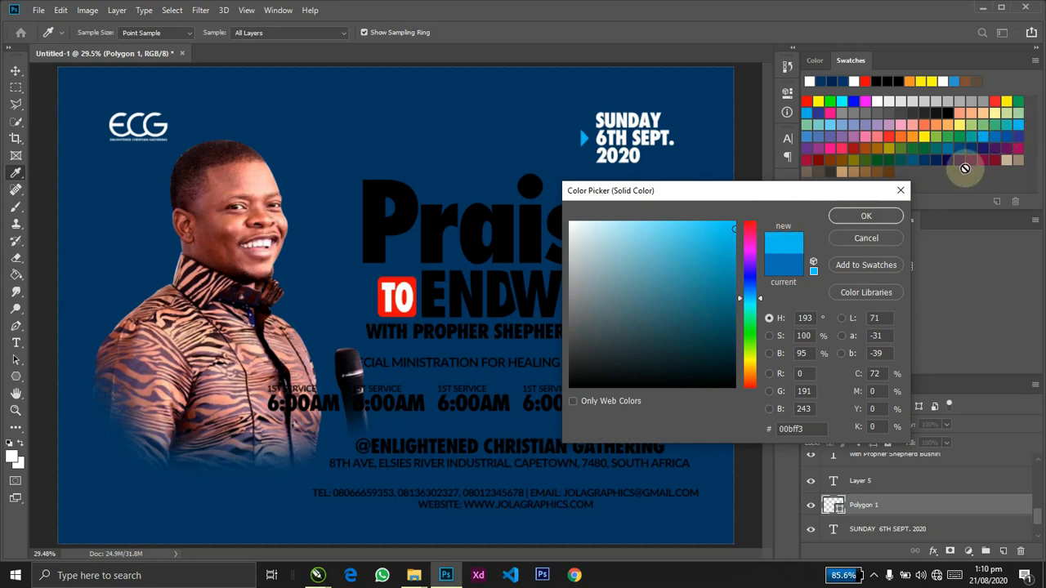
pyautogui.click(984, 135)
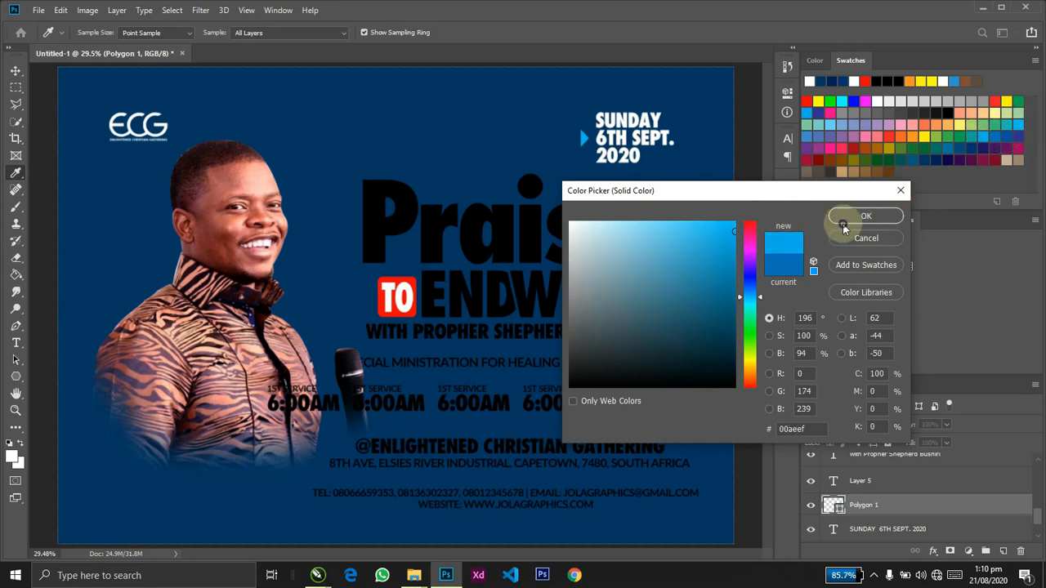
pyautogui.click(867, 215)
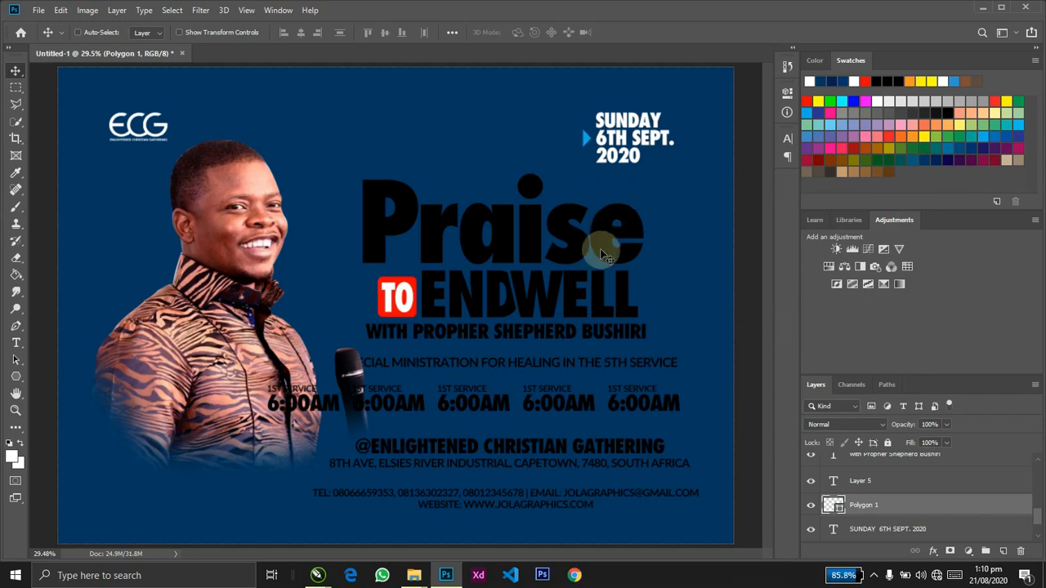
# Convert the "Praise" title text to a shape and fill it with white.
pyautogui.keyDown('ctrl'); pyautogui.click(564, 232); pyautogui.keyUp('ctrl')
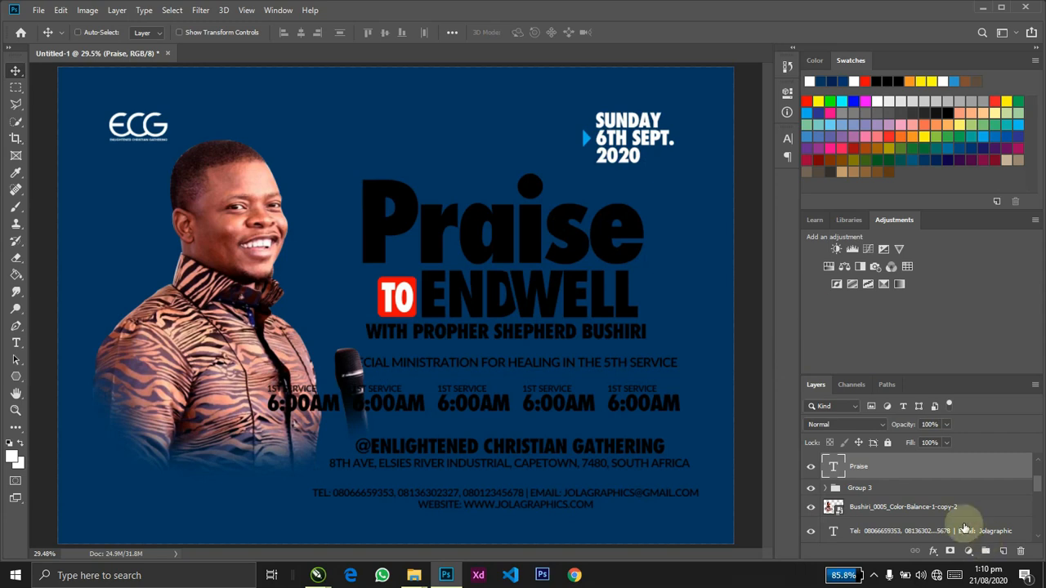
pyautogui.rightClick(921, 468)
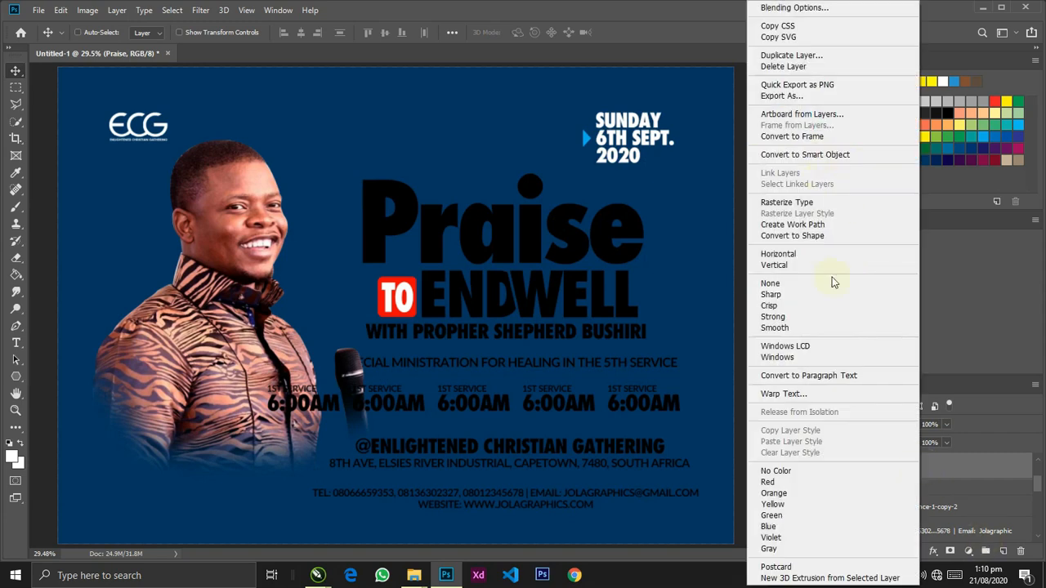
pyautogui.click(824, 236)
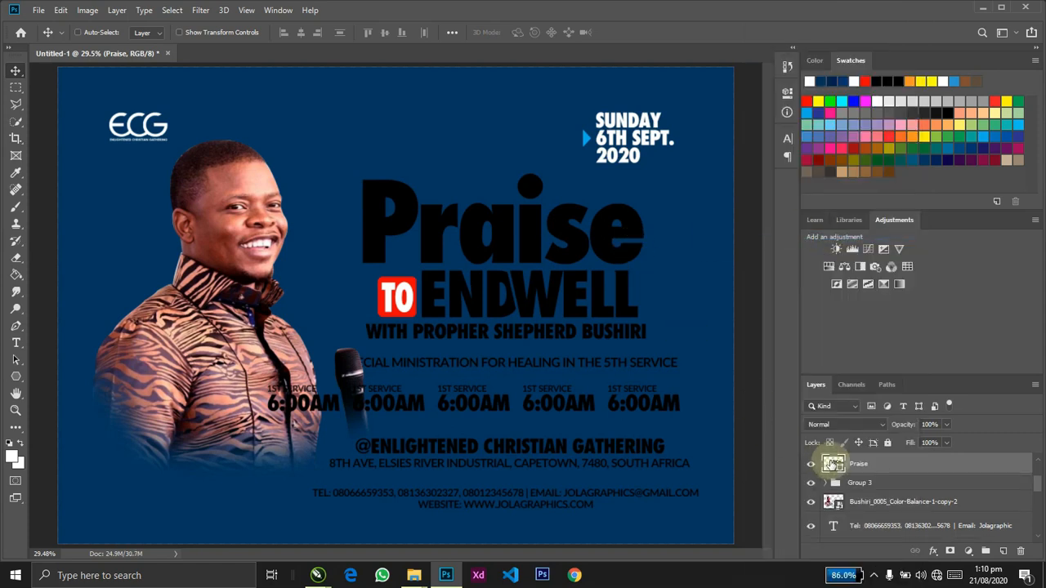
pyautogui.doubleClick(834, 463)
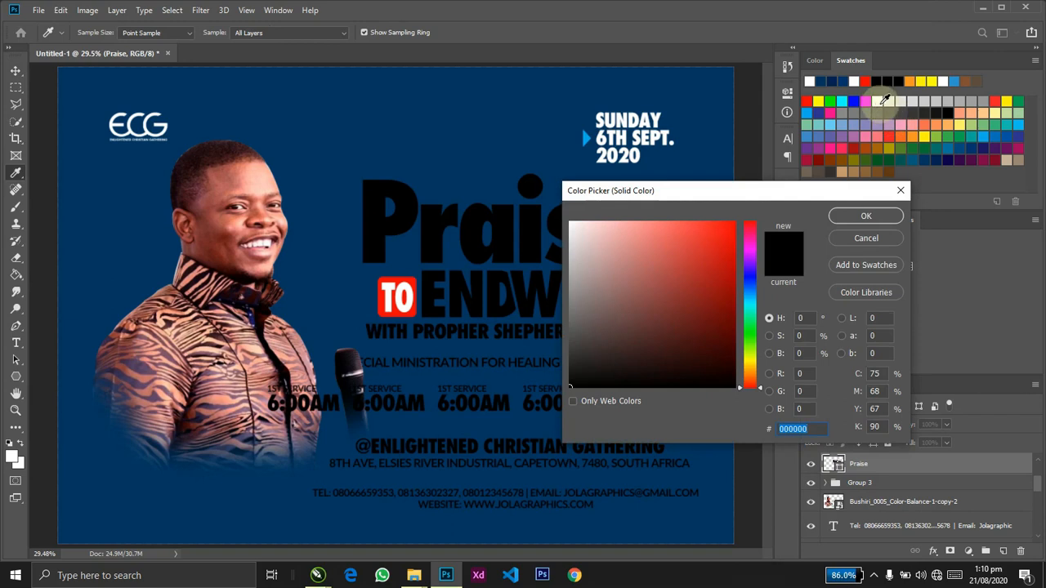
pyautogui.click(877, 101)
pyautogui.click(860, 219)
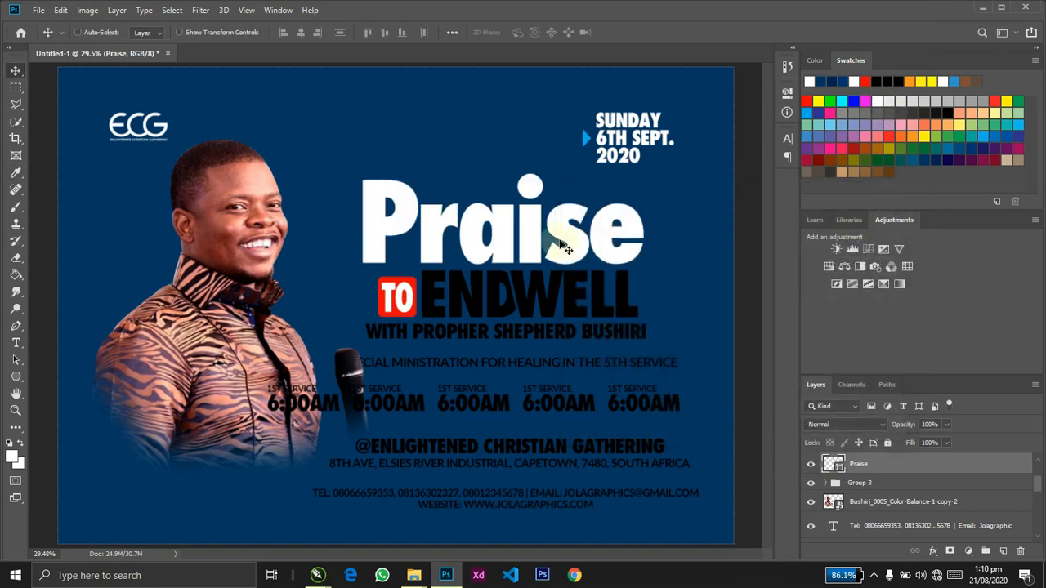
pyautogui.press('p')
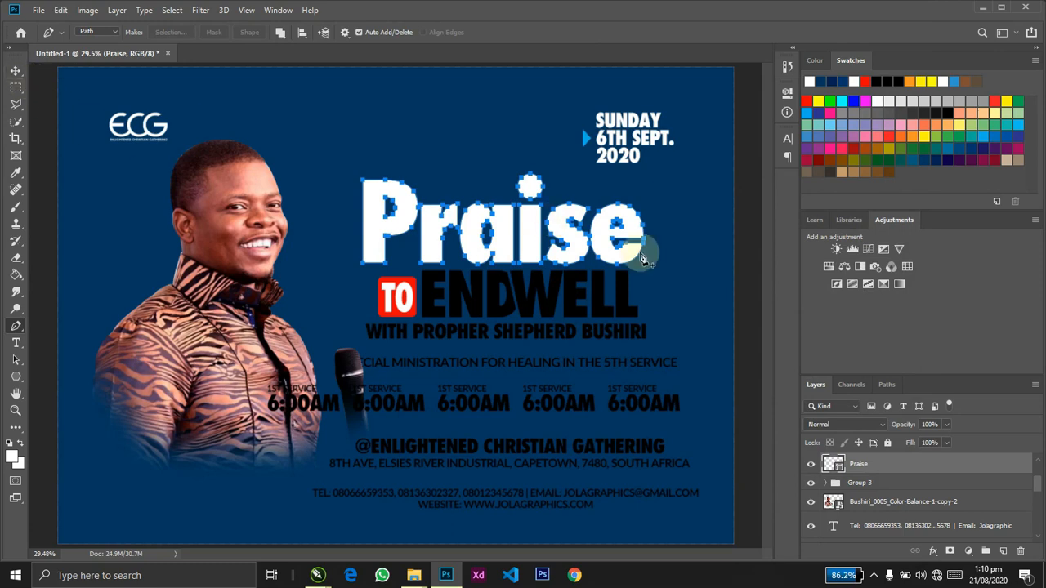
pyautogui.moveTo(664, 197); pyautogui.dragTo(597, 275)
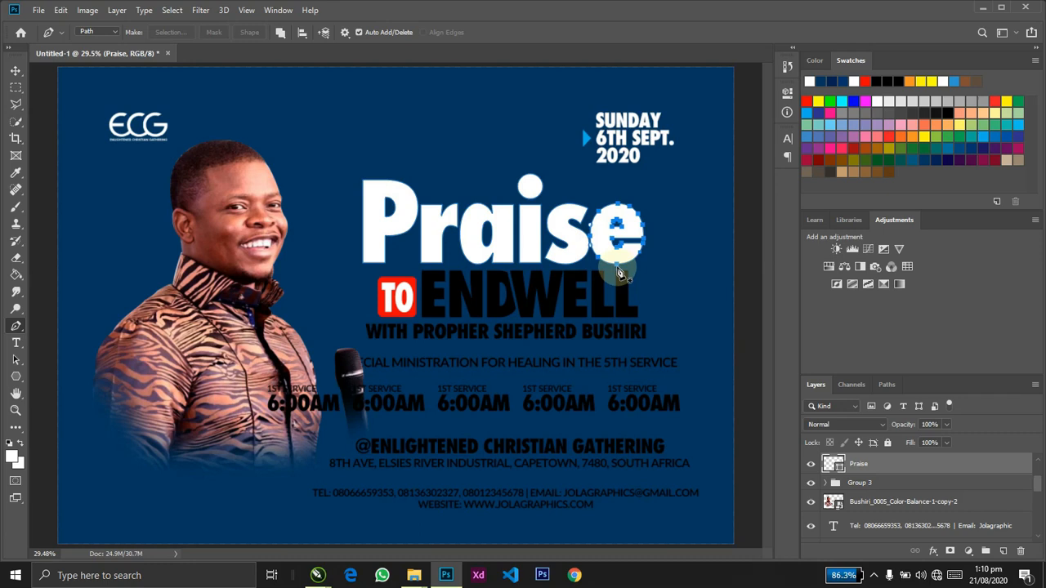
pyautogui.click(15, 72)
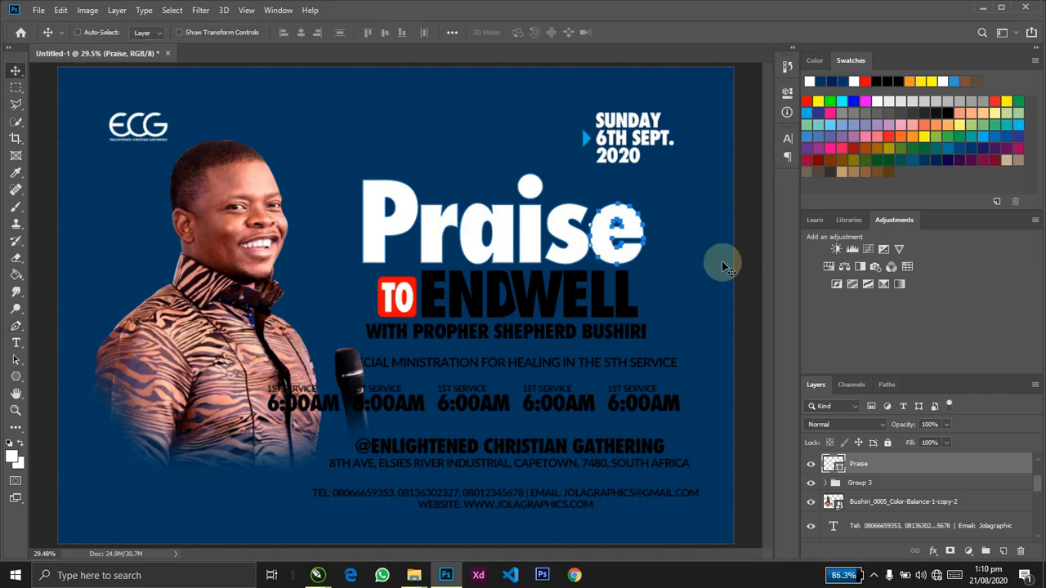
pyautogui.moveTo(722, 262); pyautogui.dragTo(713, 262)
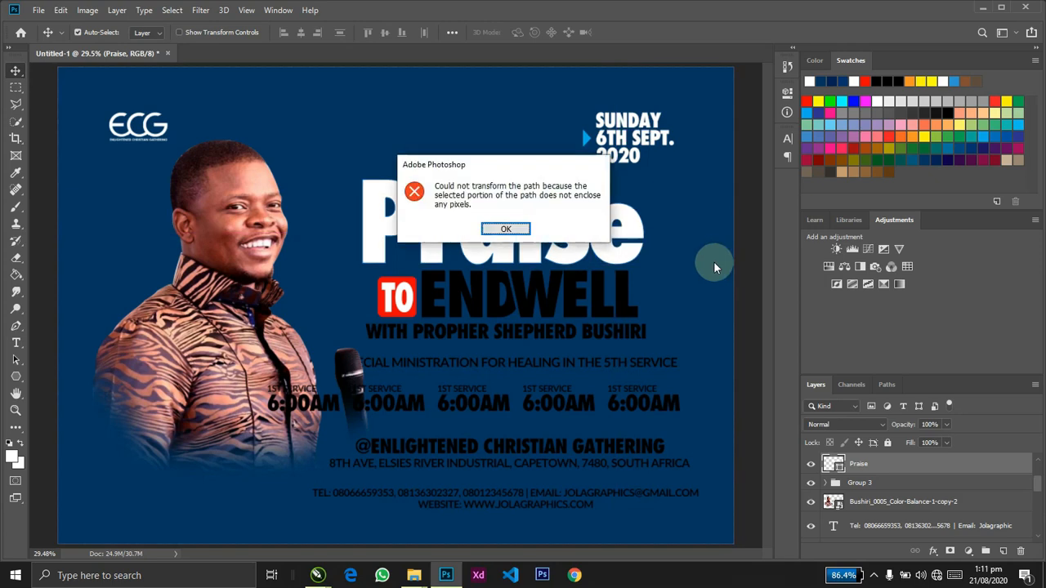
pyautogui.click(505, 229)
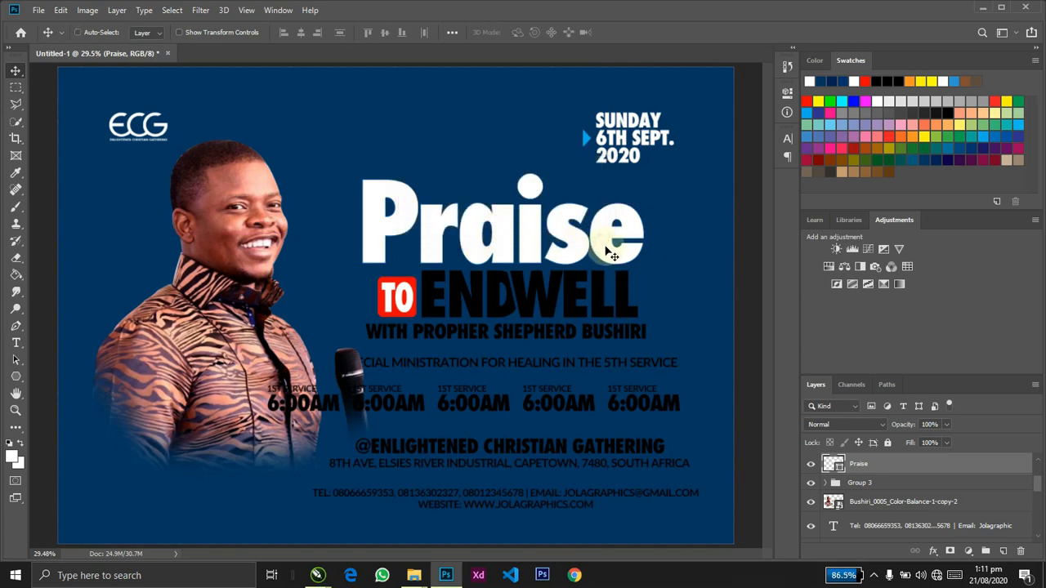
# Select the outline of the letter "e" in "Praise" and rotate it by about -26°.
pyautogui.press('a')
pyautogui.click(608, 254)
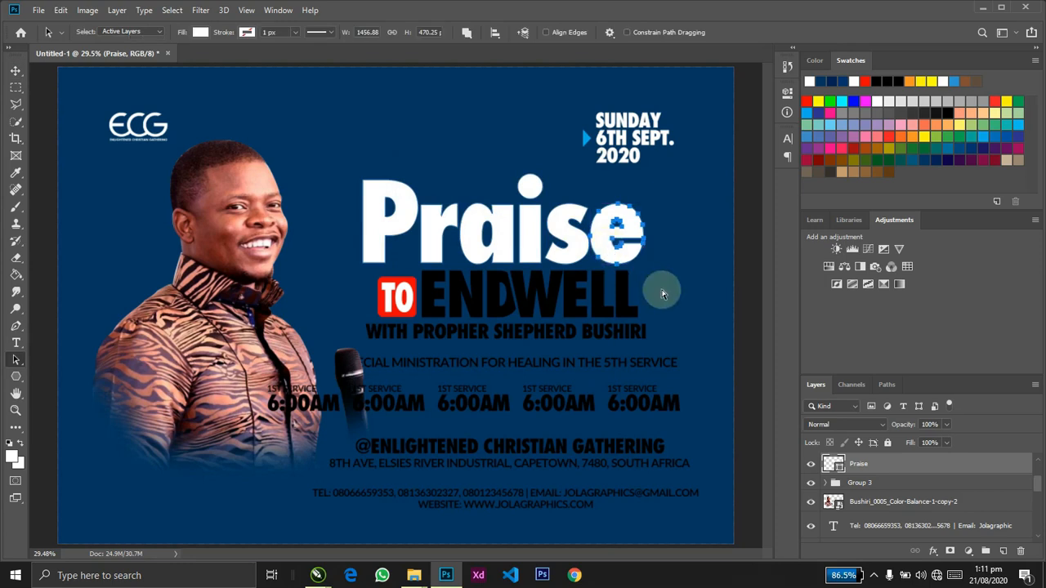
pyautogui.hotkey('ctrl', 't')
pyautogui.moveTo(662, 289); pyautogui.dragTo(686, 267)
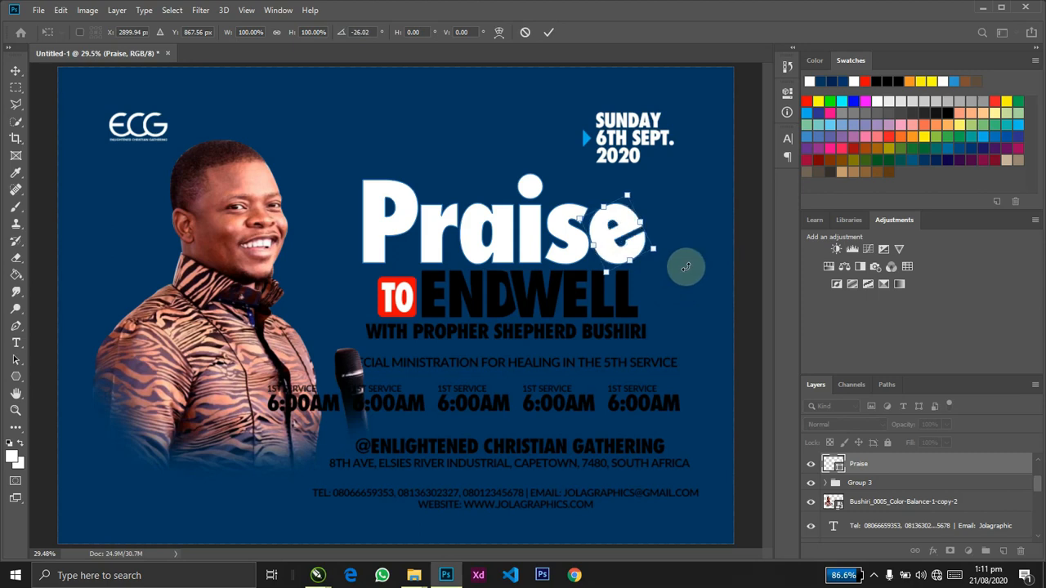
pyautogui.press('Return')
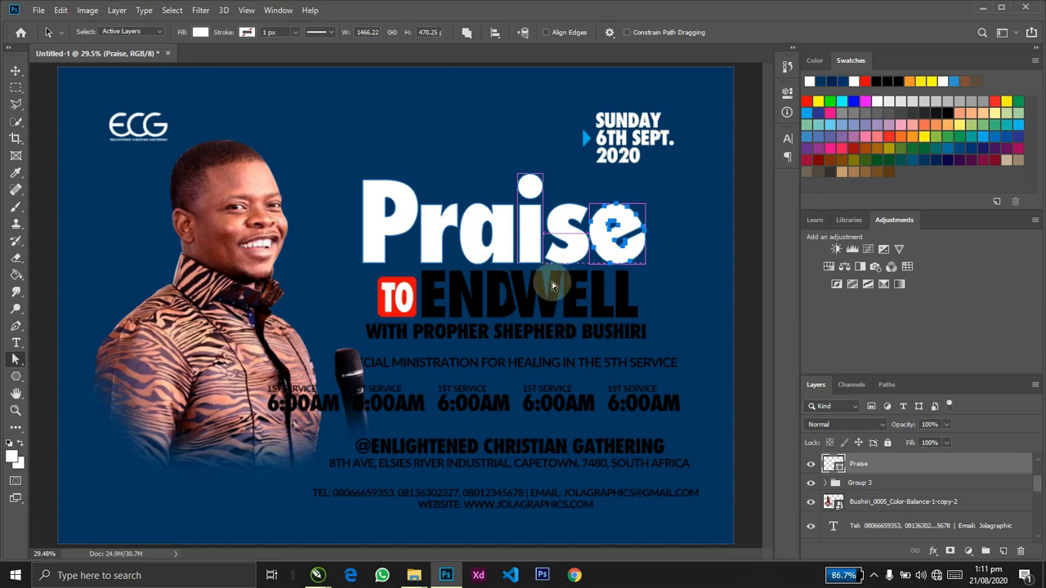
# Select the outline of the letter "i" in "Praise" and try to recolour it with a peach swatch.
pyautogui.hotkey('ctrl', 'z')
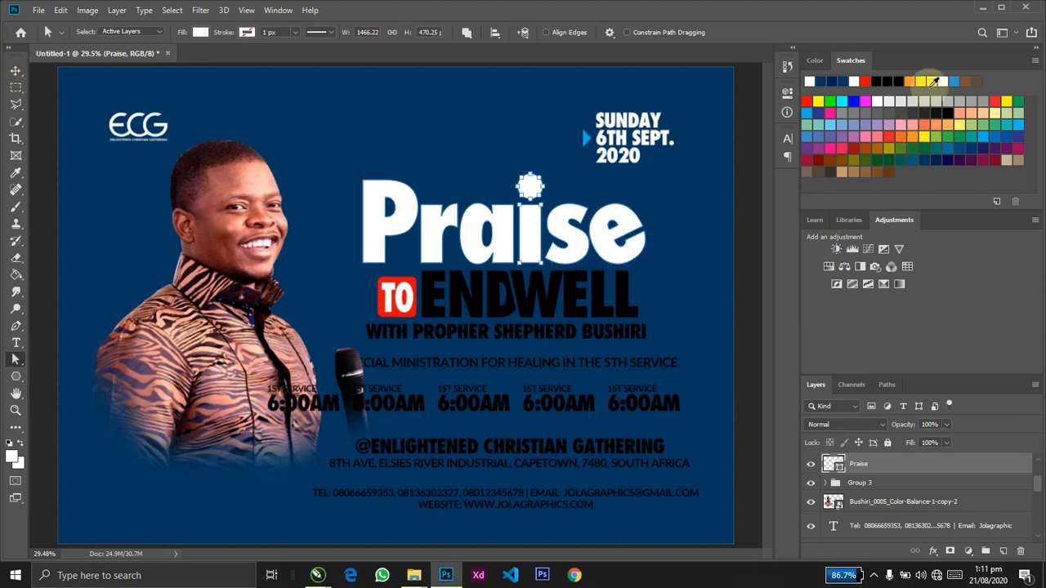
pyautogui.click(956, 114)
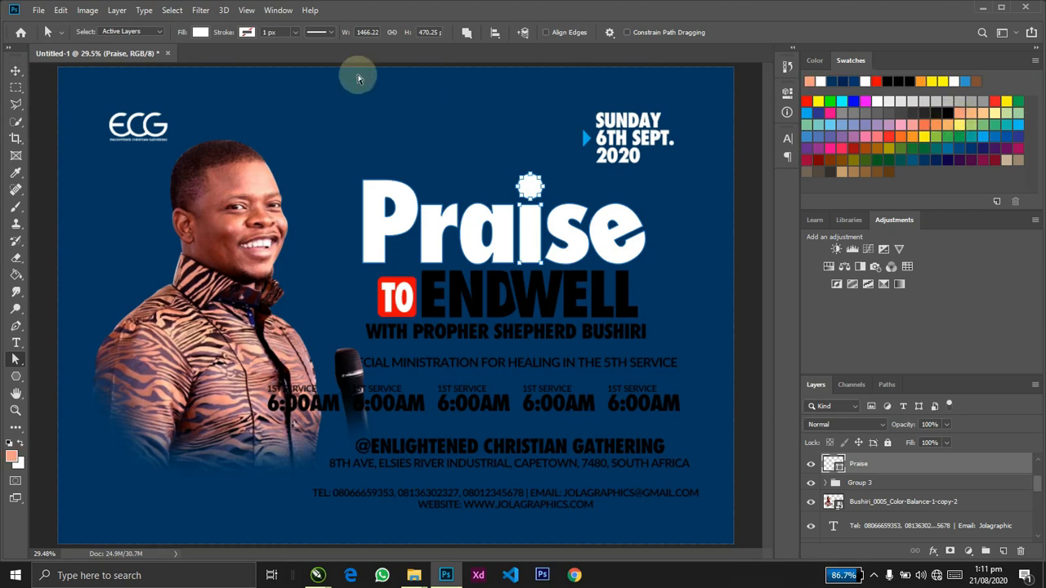
pyautogui.click(15, 71)
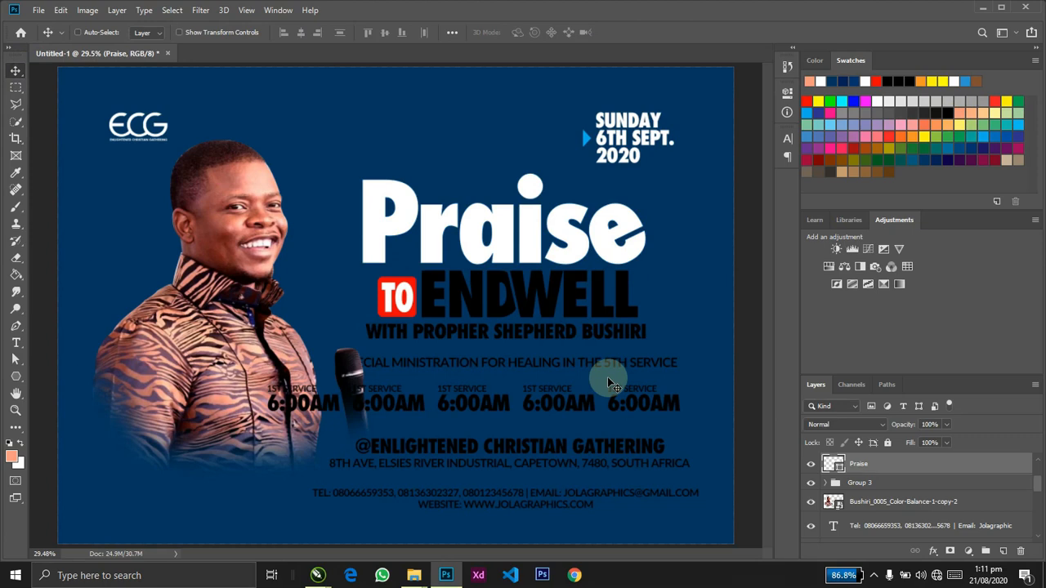
# Duplicate the Praise shape layer, hide the copy and delete the letter "i" from the original.
pyautogui.hotkey('ctrl', 'j')
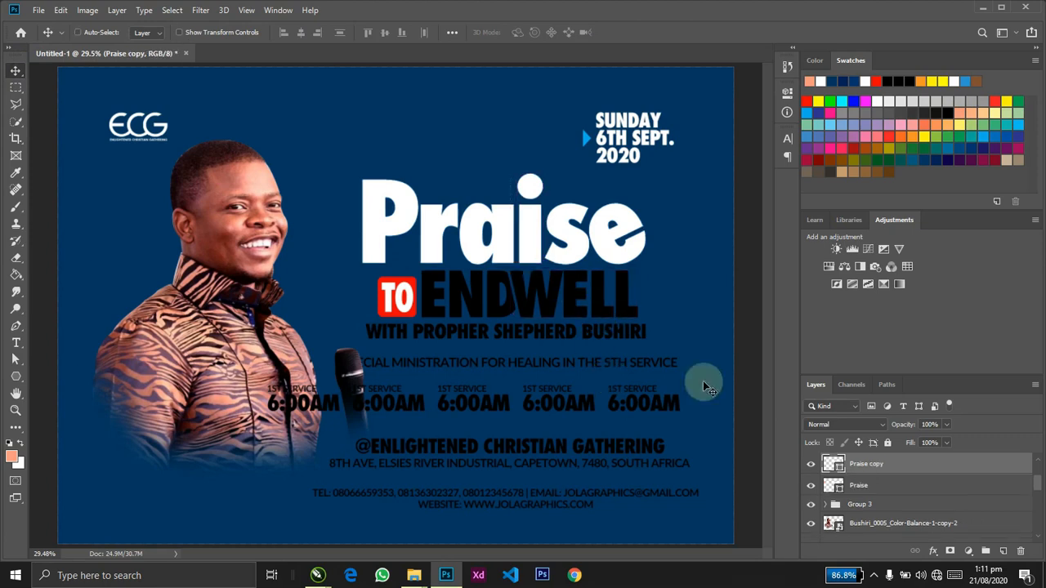
pyautogui.click(810, 463)
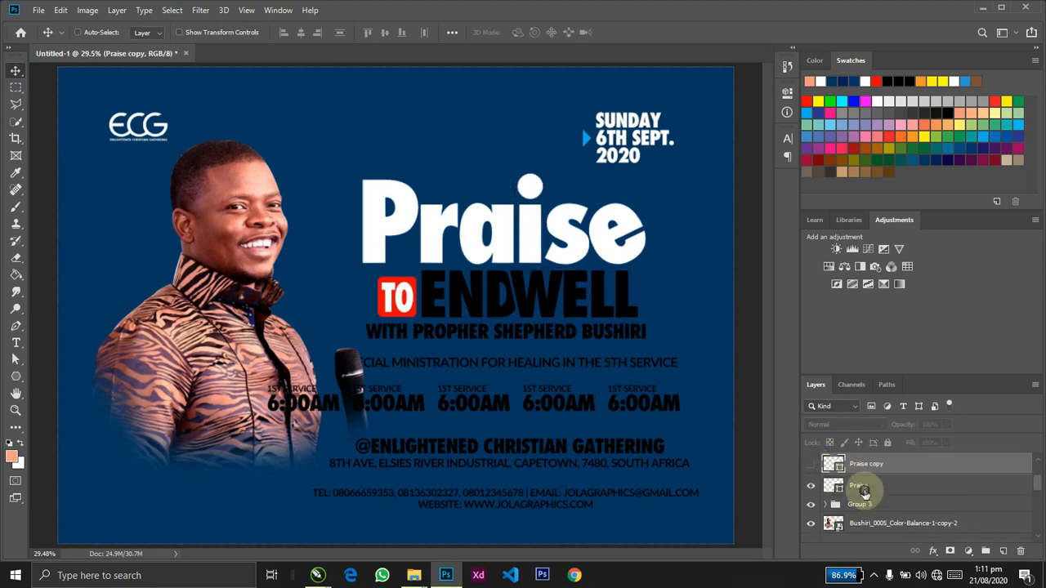
pyautogui.click(864, 491)
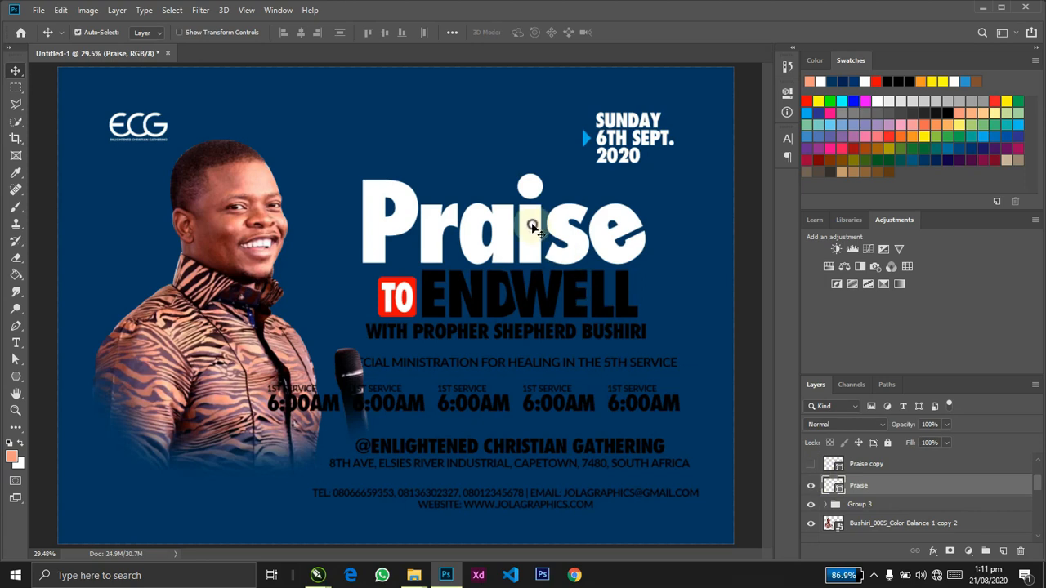
pyautogui.press('p')
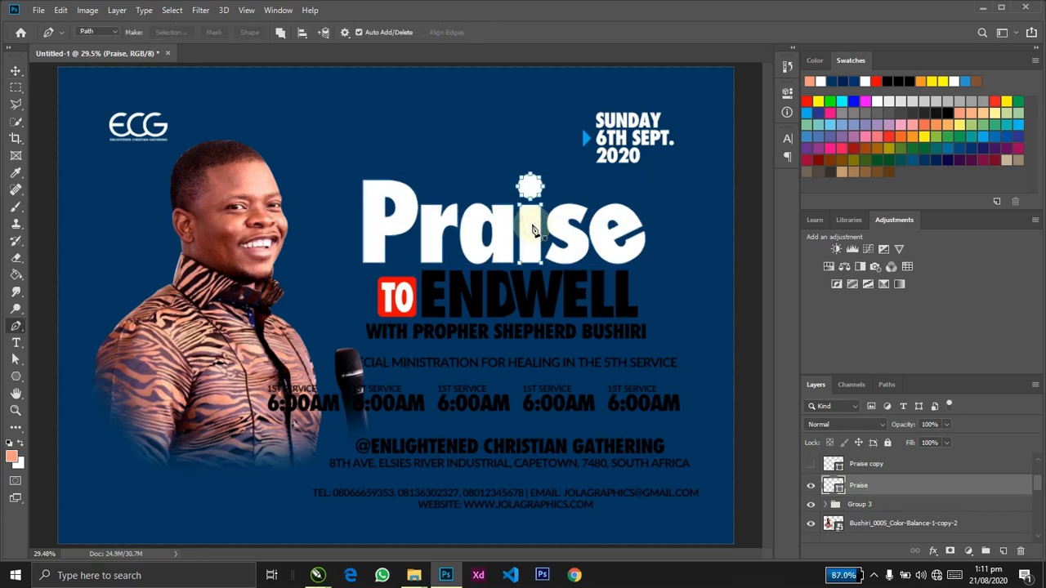
pyautogui.press('Delete')
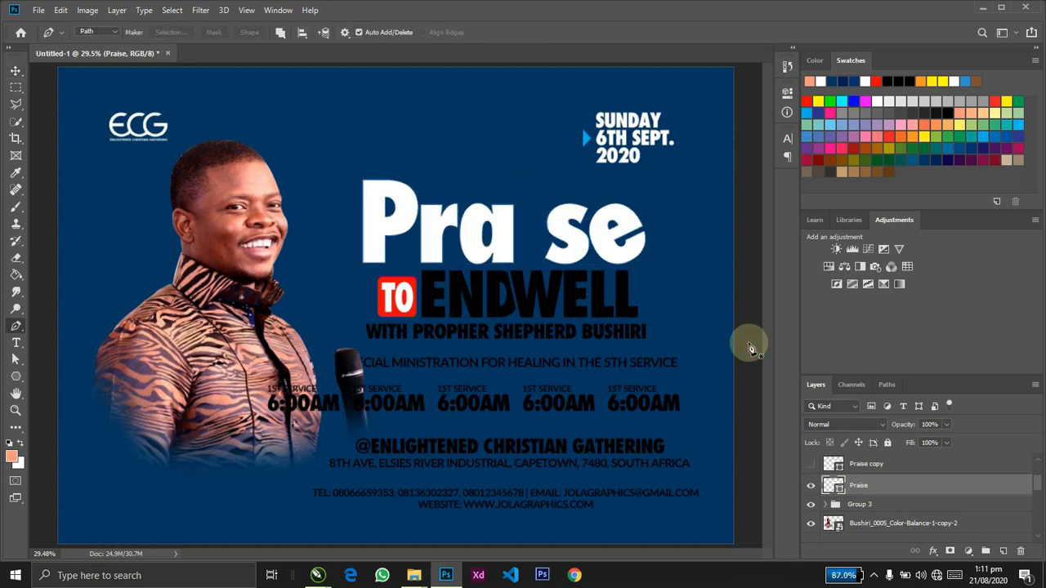
# Show the Praise copy layer and reduce it to the letter "i" only.
pyautogui.press('v')
pyautogui.click(810, 465)
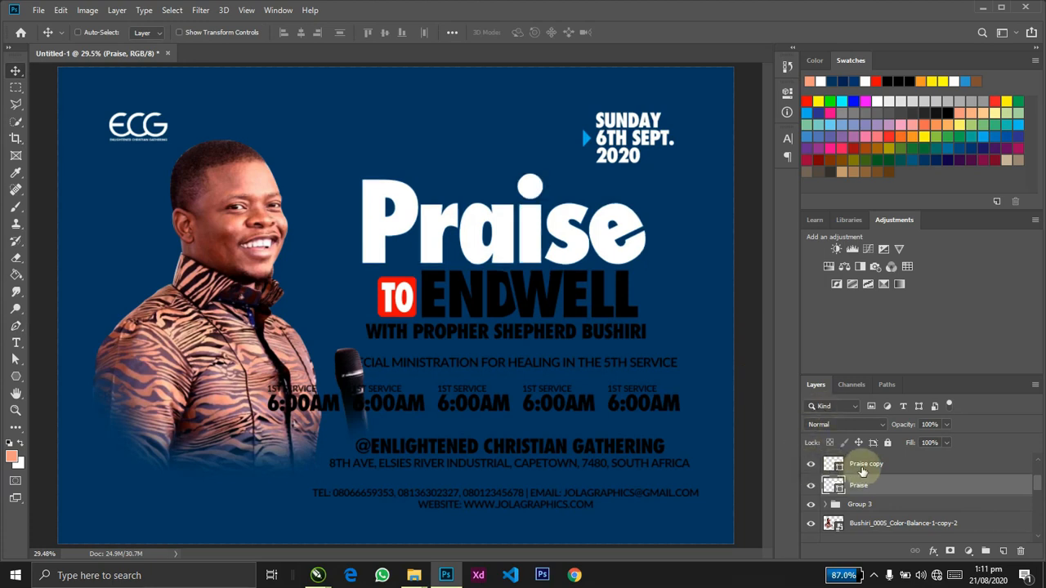
pyautogui.click(865, 464)
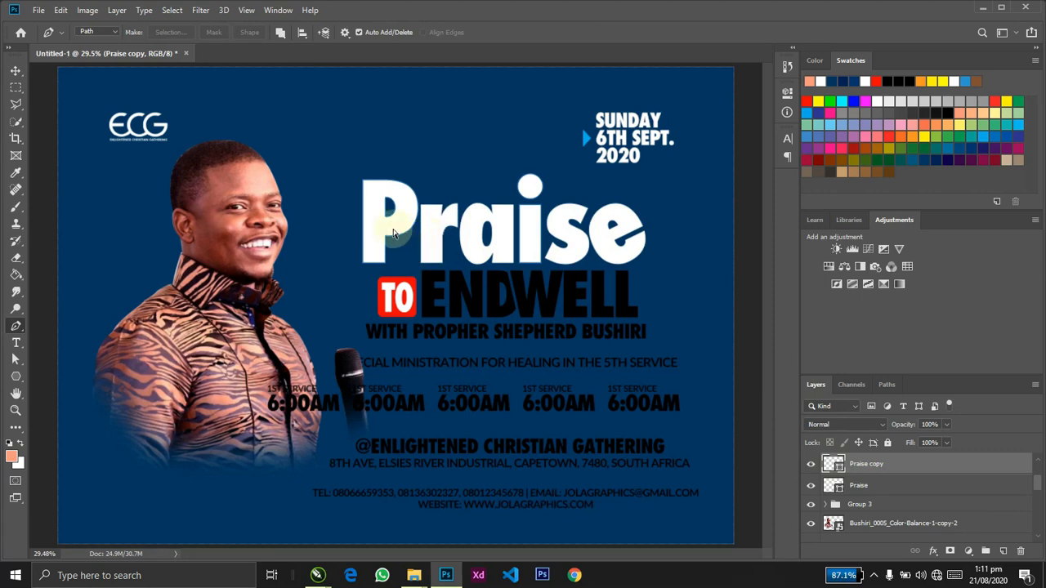
pyautogui.press('v')
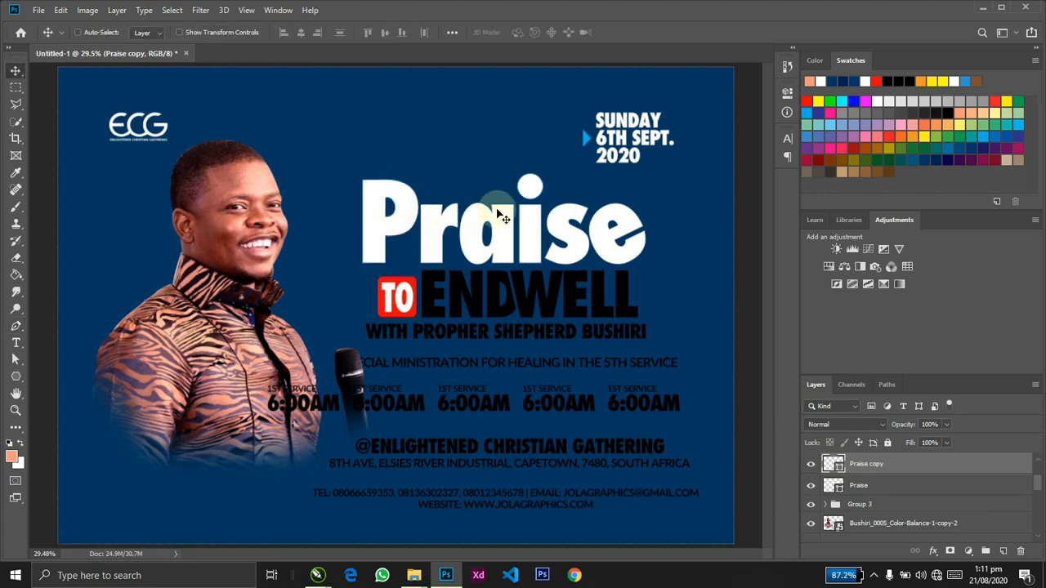
# Fill the separate letter "i" on the Praise copy layer with the orange f7941d.
pyautogui.doubleClick(834, 464)
pyautogui.click(909, 137)
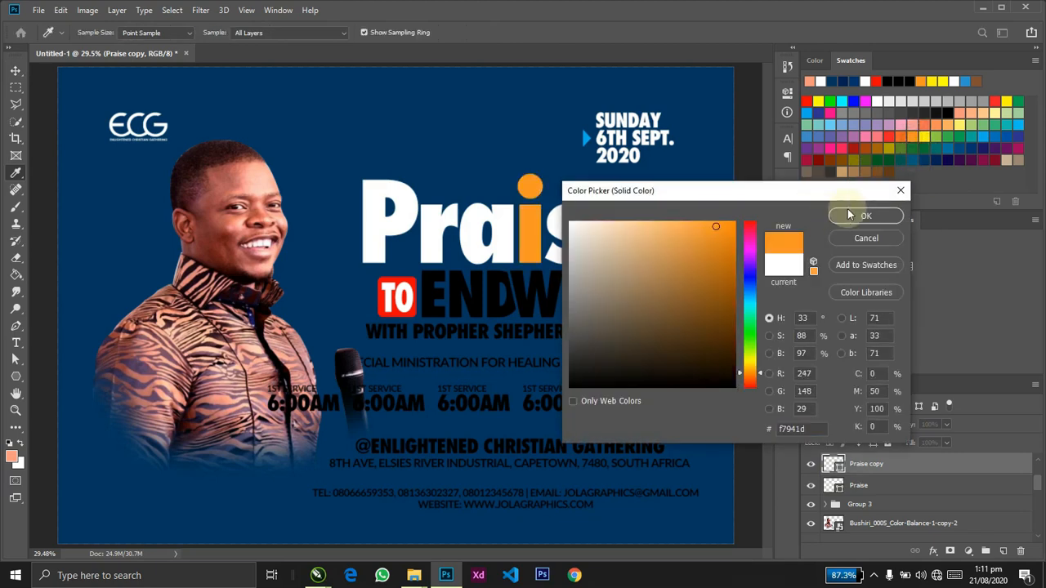
pyautogui.click(850, 214)
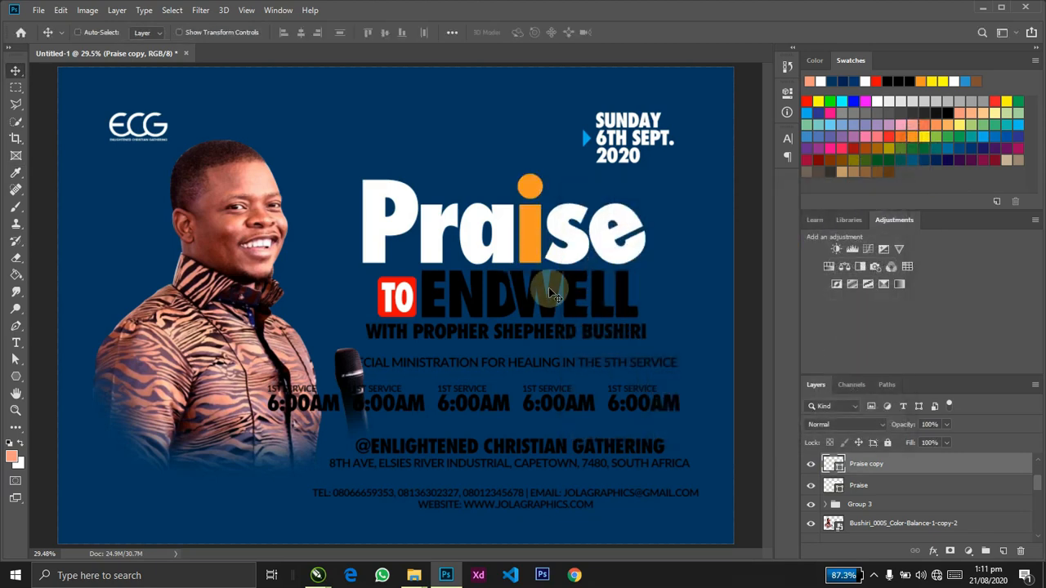
# Recolour the word "WELL" in the title with the same orange swatch as the letter "i".
pyautogui.doubleClick(549, 291)
pyautogui.hotkey('ctrl', 'a')
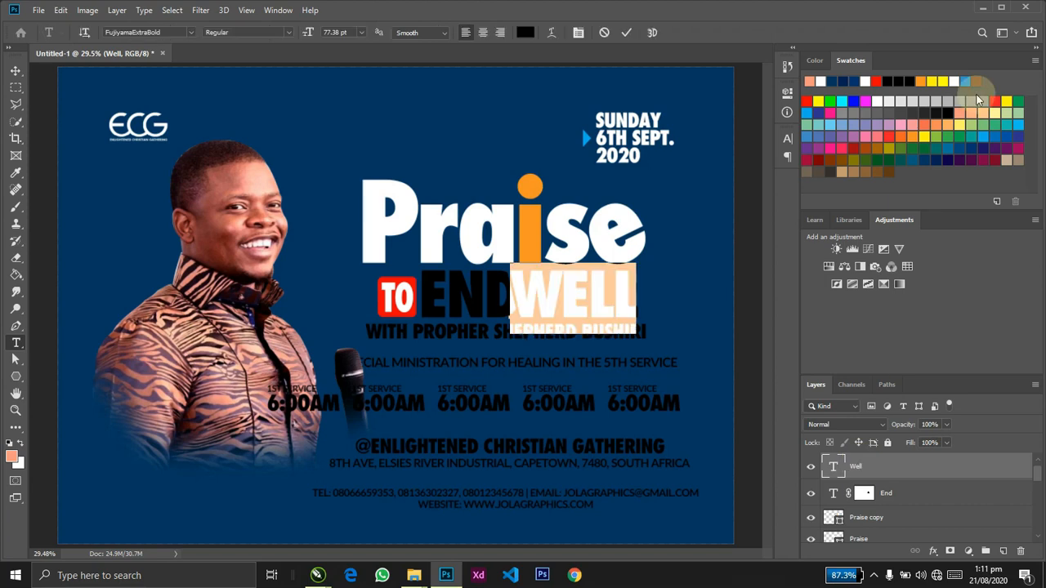
pyautogui.click(912, 135)
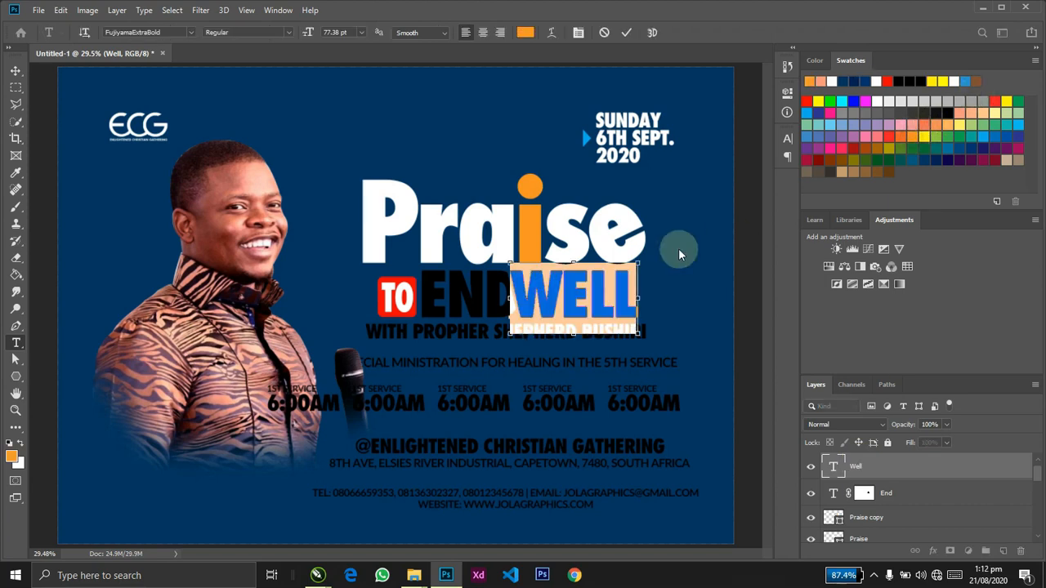
pyautogui.hotkey('ctrl', 'Return')
pyautogui.press('v')
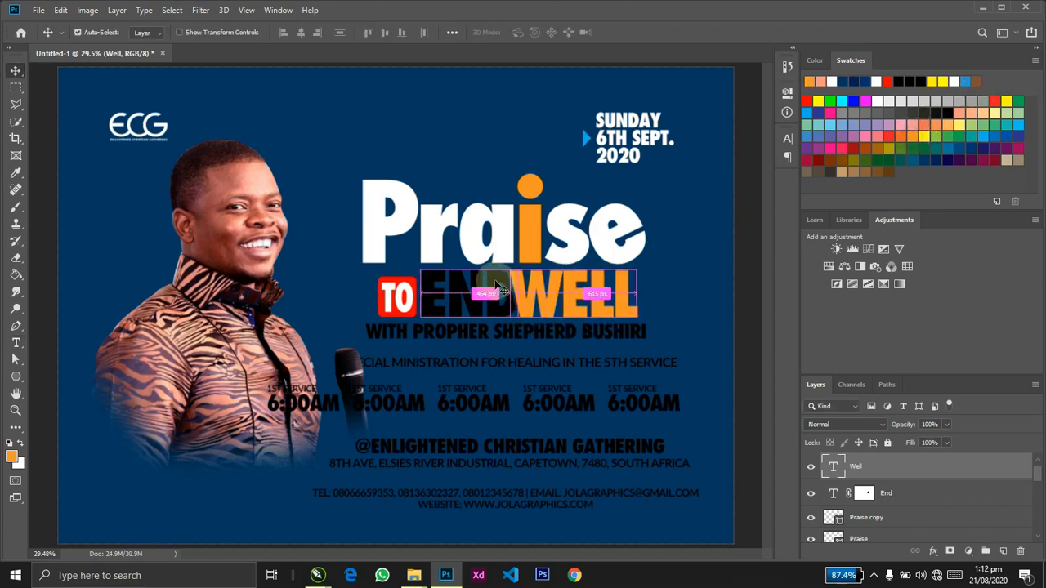
# Recolour the word "END" in the title white using the recent white swatch.
pyautogui.click(494, 281)
pyautogui.doubleClick(494, 280)
pyautogui.hotkey('ctrl', 'a')
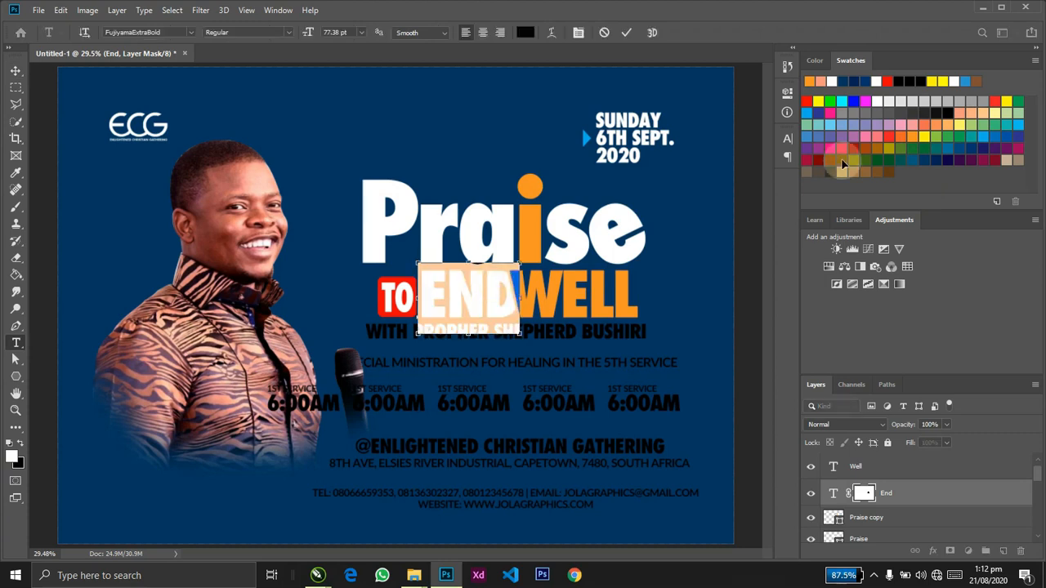
pyautogui.click(832, 81)
pyautogui.hotkey('ctrl', 'Return')
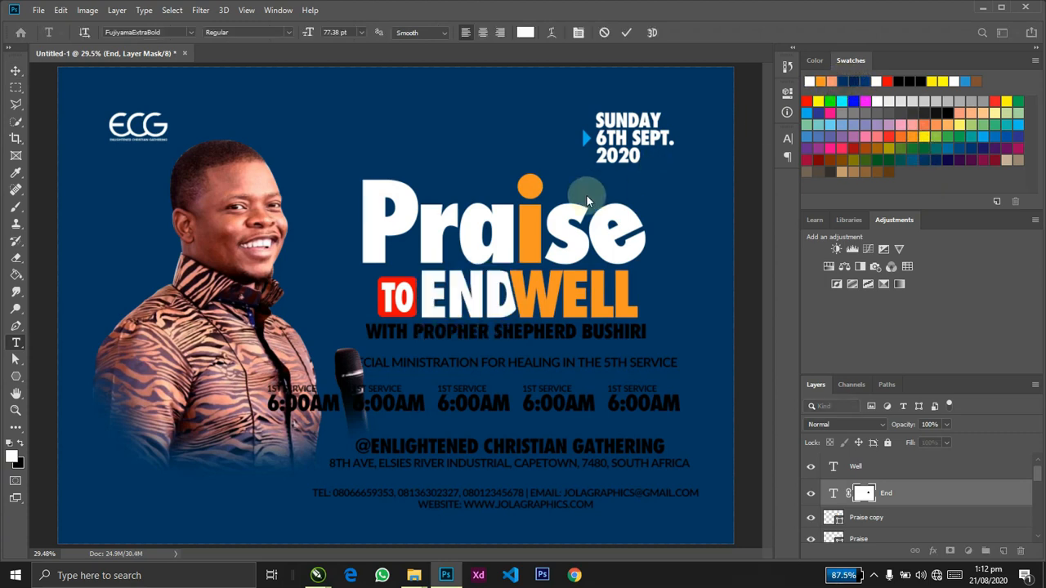
pyautogui.press('v')
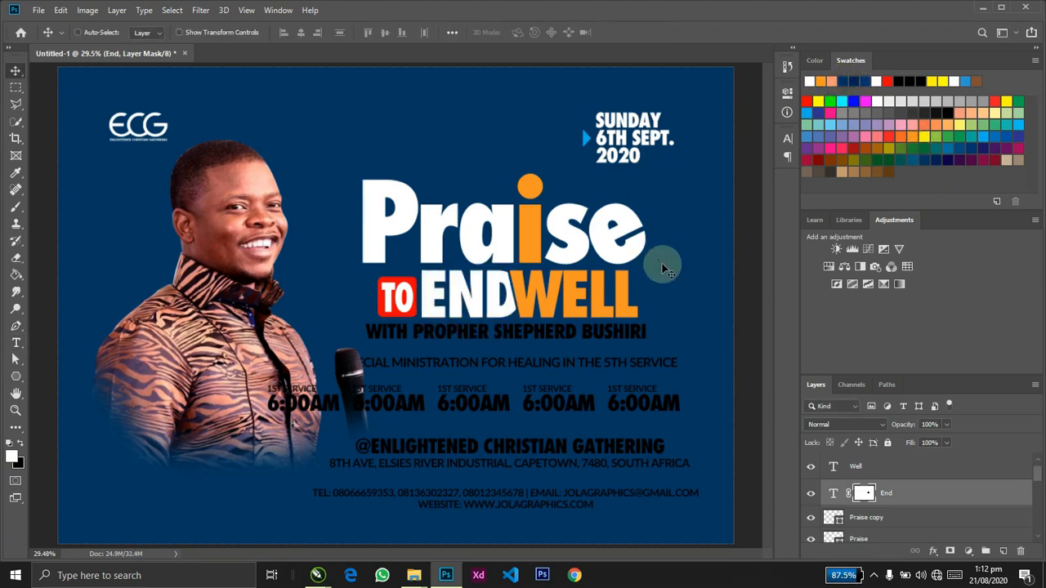
pyautogui.press('Left')
pyautogui.press('ctrl')
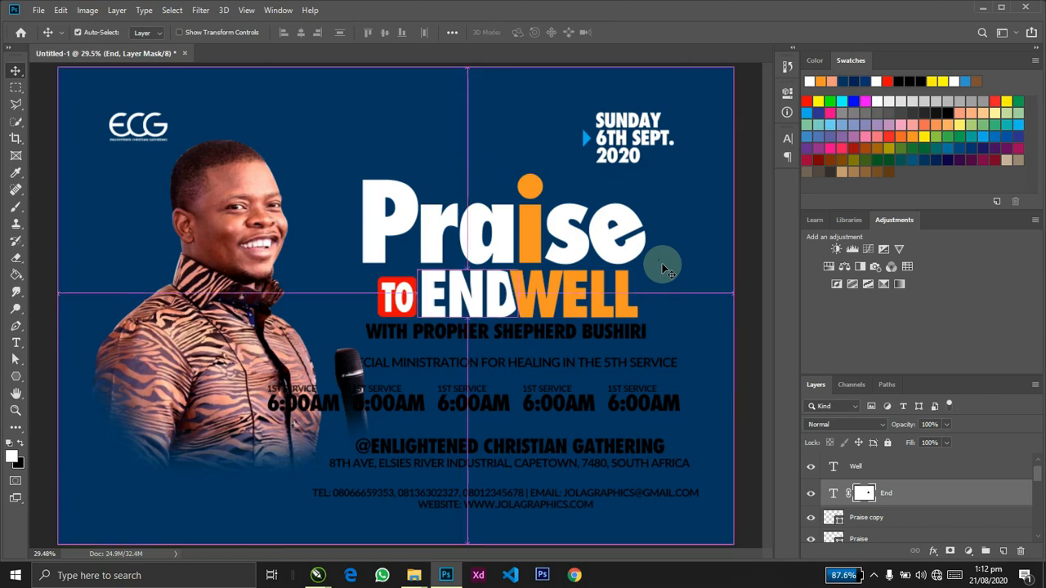
# Recolour the speaker line below the title white and its first word "WITH" light blue.
pyautogui.keyDown('ctrl'); pyautogui.click(585, 332); pyautogui.keyUp('ctrl')
pyautogui.doubleClick(585, 333)
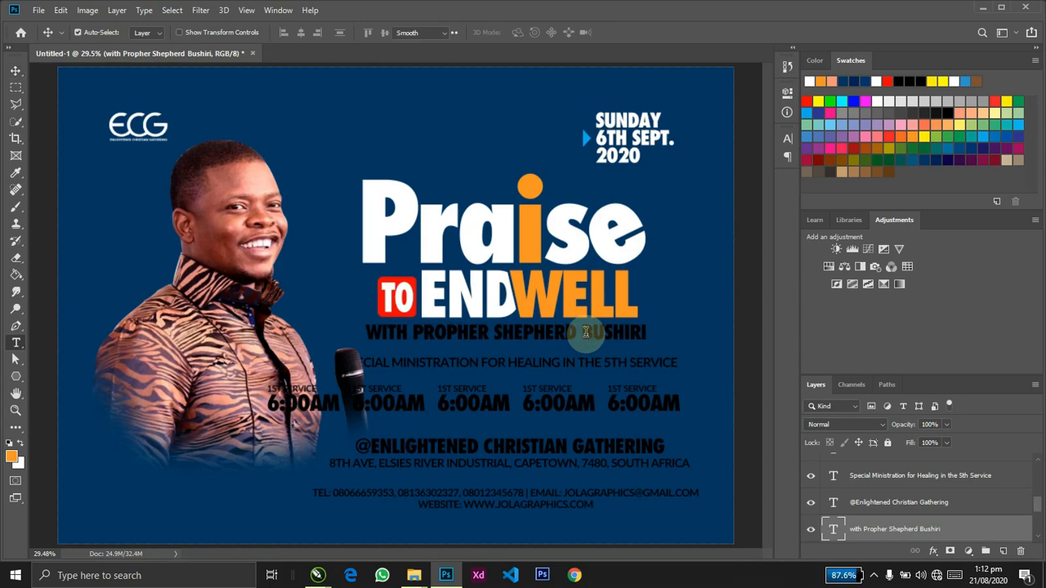
pyautogui.click(810, 81)
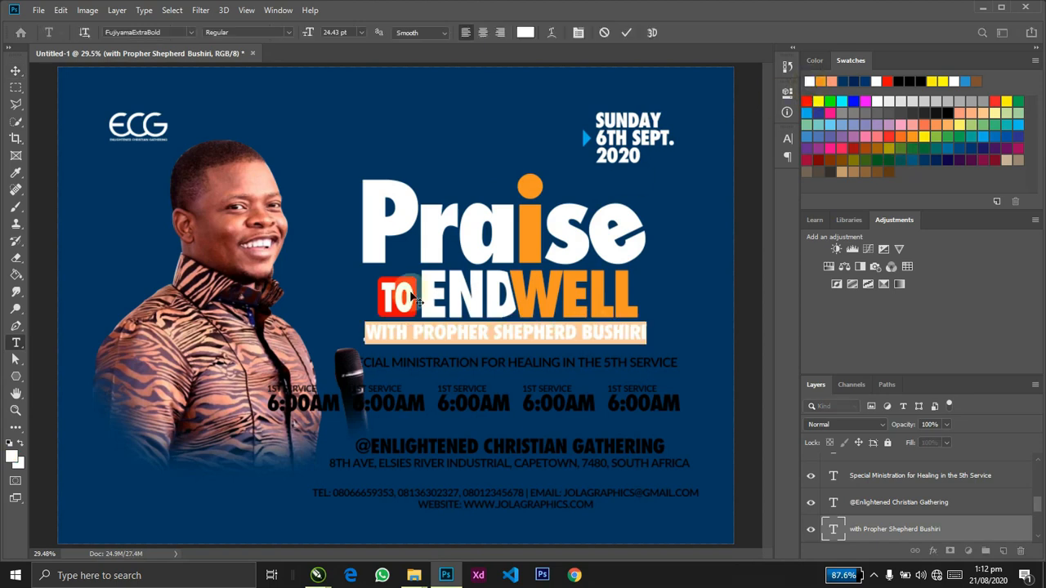
pyautogui.press('Home')
pyautogui.hotkey('ctrl', 'shift', 'Right')
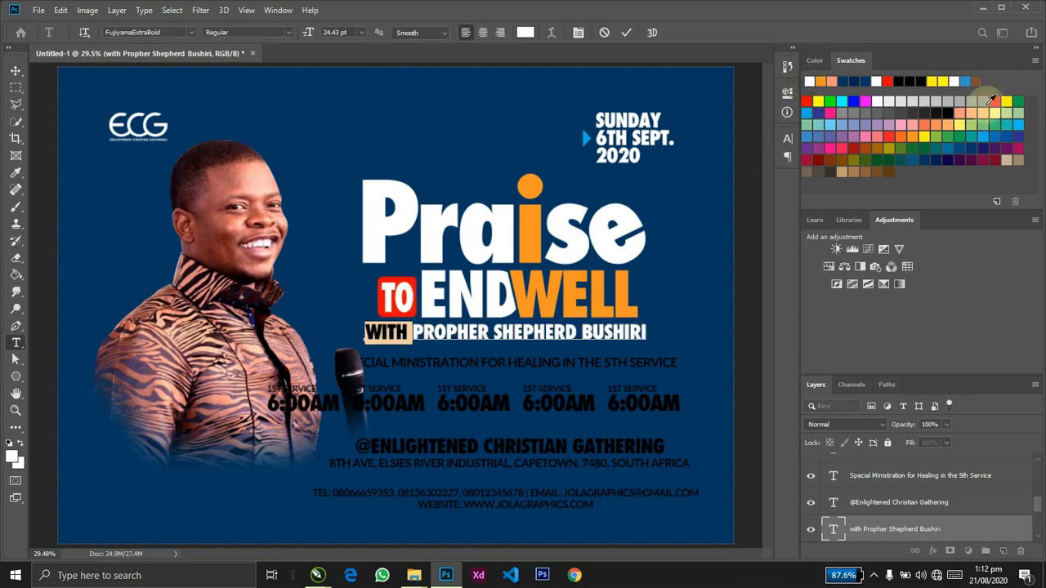
pyautogui.click(967, 81)
pyautogui.hotkey('ctrl', 'Return')
pyautogui.press('v')
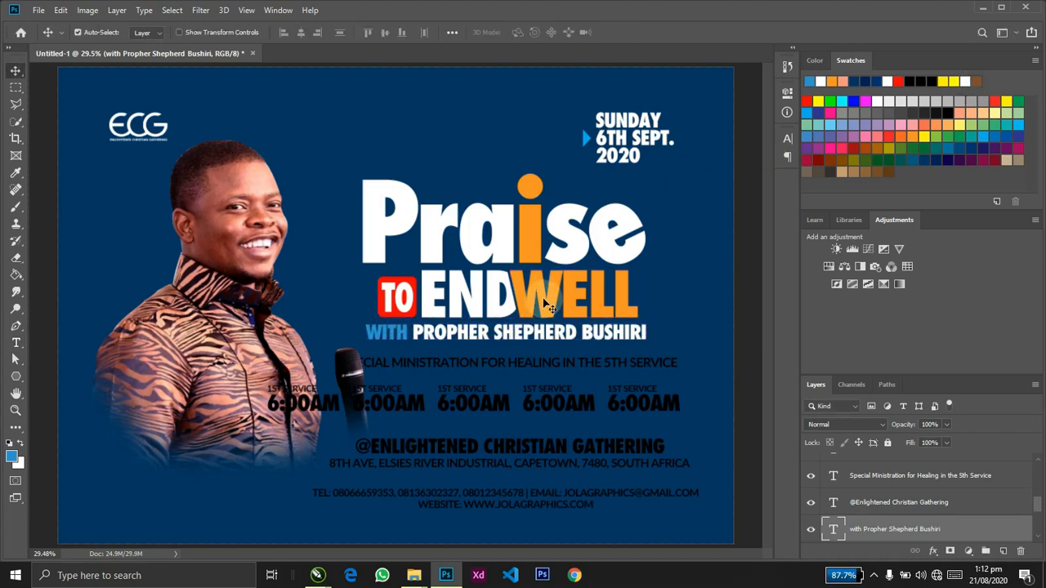
pyautogui.press('t')
pyautogui.click(463, 331)
pyautogui.hotkey('ctrl', 'Return')
pyautogui.press('v')
# Bring the "Special Ministration for Healing in the 5th Service" text layer to the top of the layer stack.
pyautogui.keyDown('ctrl'); pyautogui.click(433, 369); pyautogui.keyUp('ctrl')
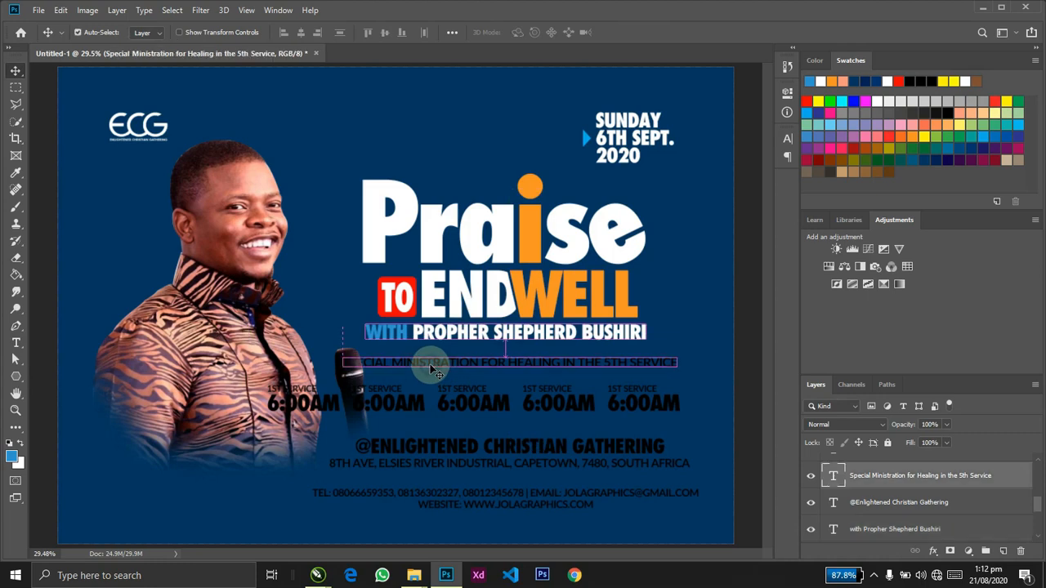
pyautogui.hotkey('ctrl', 'shift', ']')
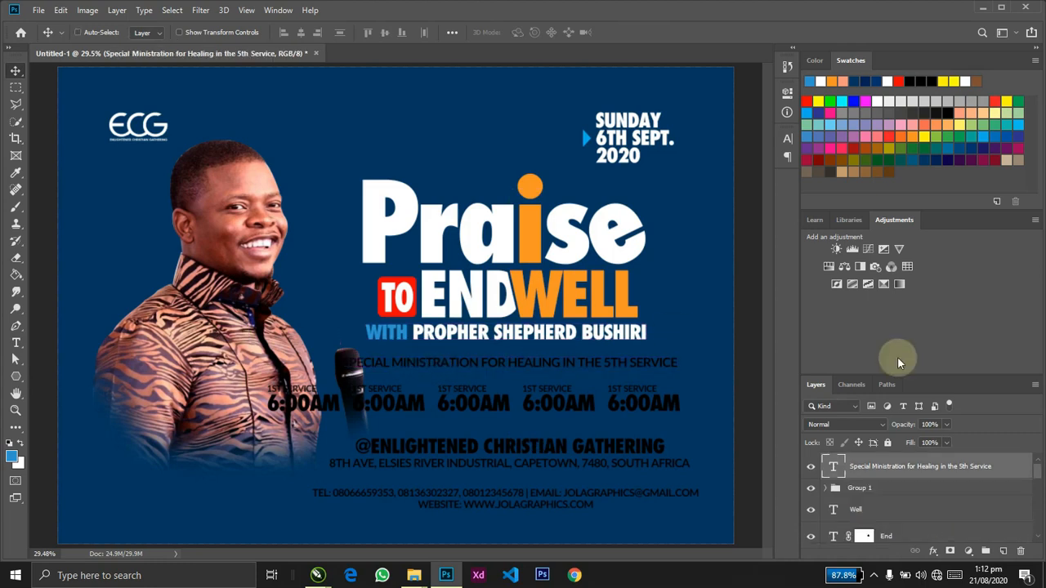
pyautogui.click(939, 472)
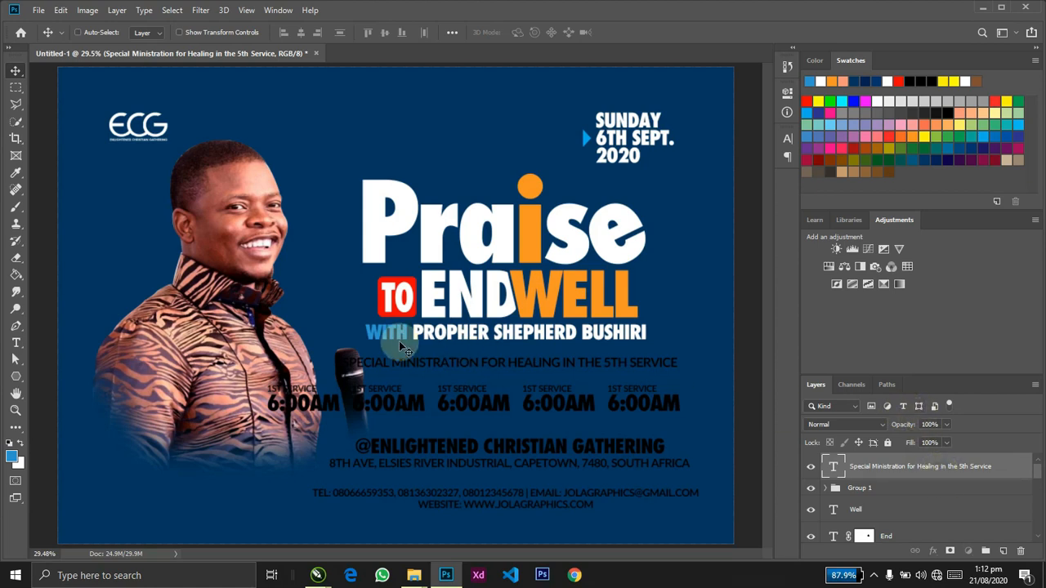
# Draw a rectangle about 2089 by 103 px over the Special Ministration line, reaching the page's right edge, and fill it with the title's orange.
pyautogui.click(16, 360)
pyautogui.press('u')
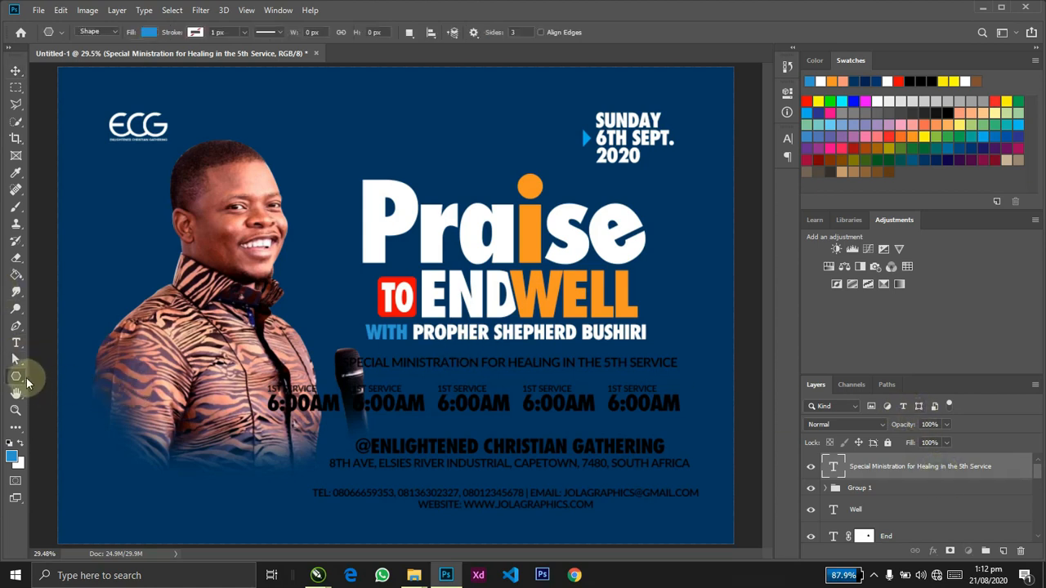
pyautogui.moveTo(20, 383); pyautogui.dragTo(56, 380)
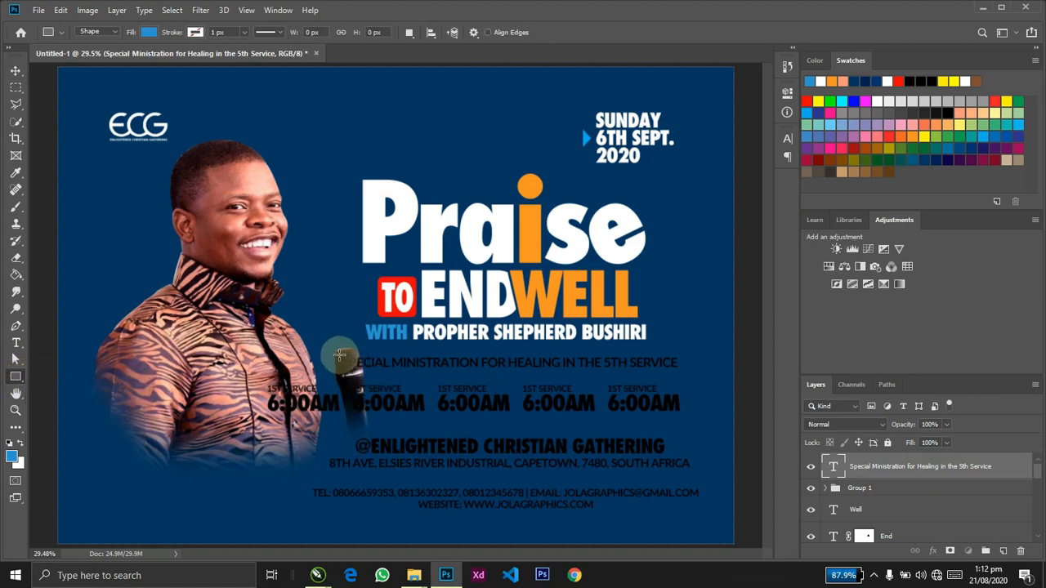
pyautogui.moveTo(332, 354); pyautogui.dragTo(736, 373)
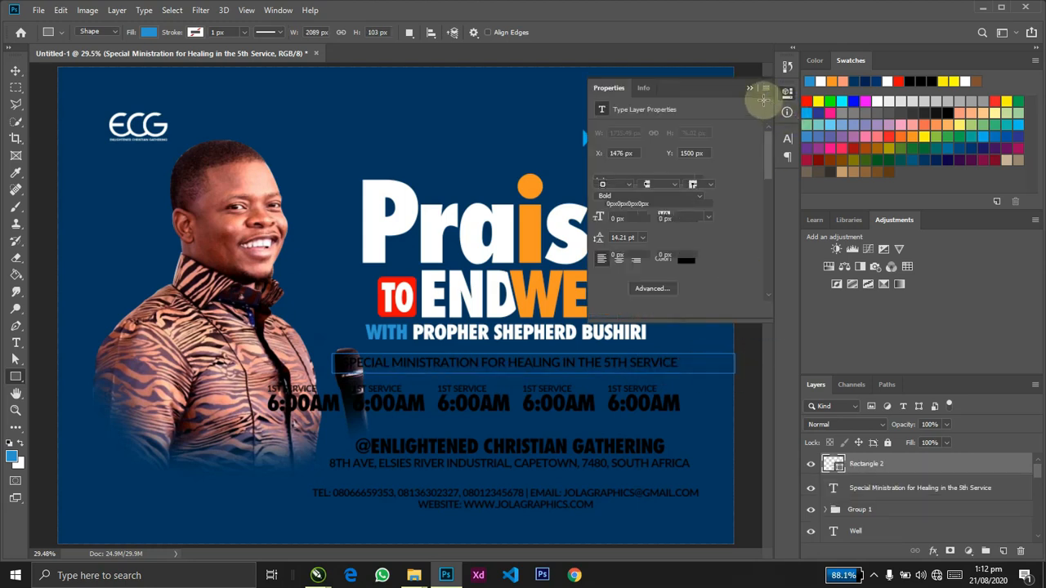
pyautogui.click(601, 172)
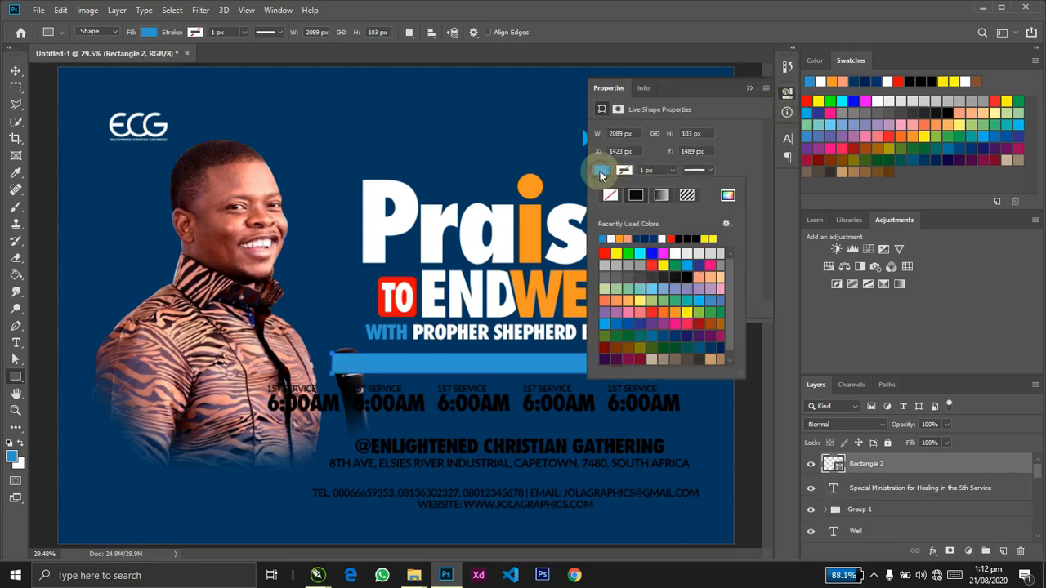
pyautogui.click(623, 237)
pyautogui.click(749, 88)
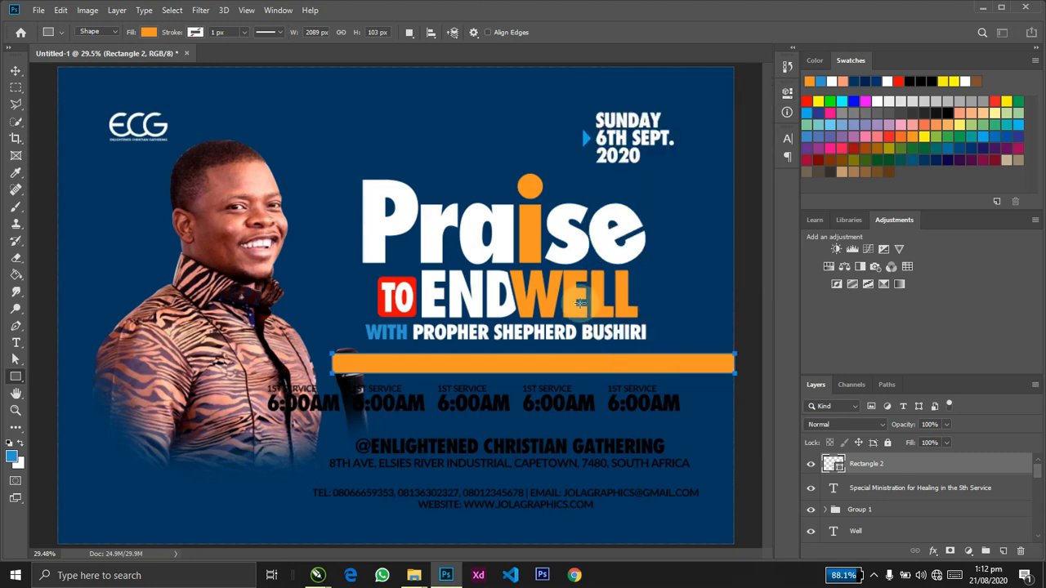
# Make the orange bar slightly taller by extending its upper edge towards the speaker line.
pyautogui.press('v')
pyautogui.hotkey('ctrl', 't')
pyautogui.moveTo(549, 355); pyautogui.dragTo(550, 347)
pyautogui.press('Return')
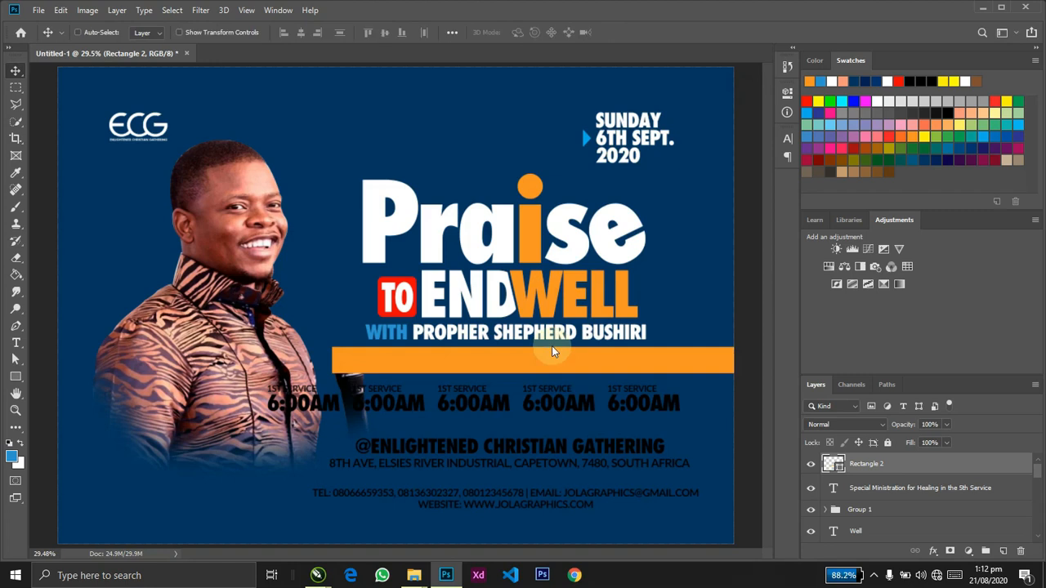
# Place the Special Ministration text layer above the orange bar and align both on their vertical centres.
pyautogui.moveTo(893, 492)
pyautogui.mouseDown()
pyautogui.moveTo(890, 449)
pyautogui.moveTo(886, 472)
pyautogui.mouseUp()
pyautogui.click(883, 491)
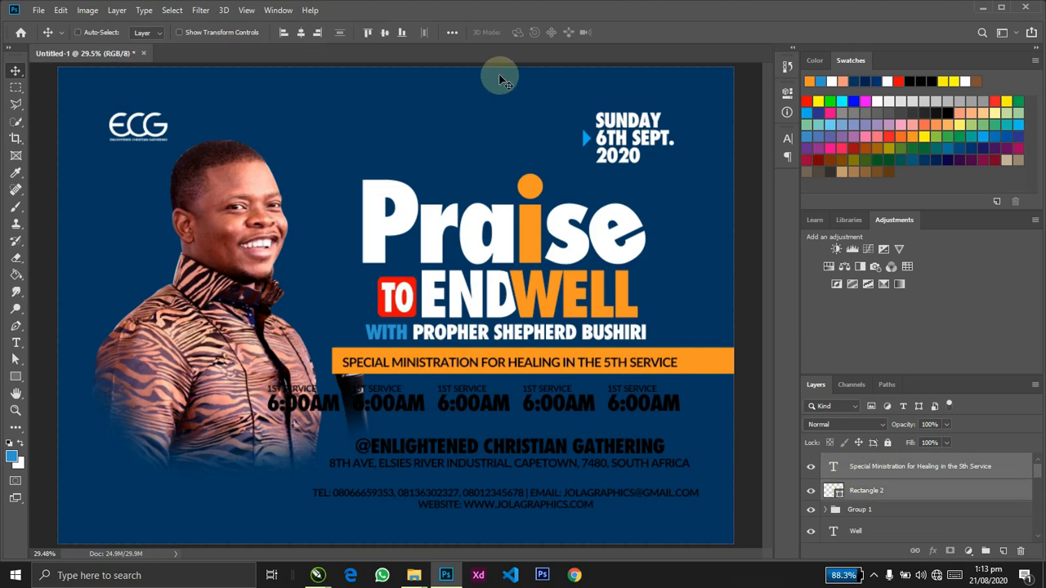
pyautogui.click(386, 37)
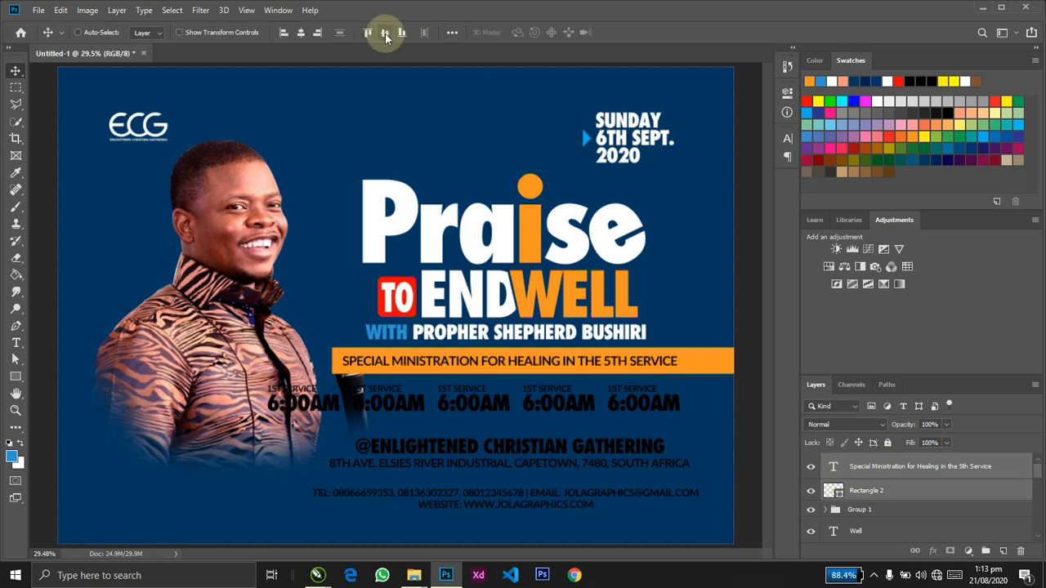
# Nudge the orange bar and its text together up and down to fine-tune their spacing below the speaker line.
pyautogui.press('Up')
pyautogui.press('Up')
pyautogui.press('Up')
pyautogui.press('Down')
pyautogui.press('Down')
pyautogui.press('Down')
pyautogui.press('Down')
pyautogui.press('Down')
pyautogui.press('Down')
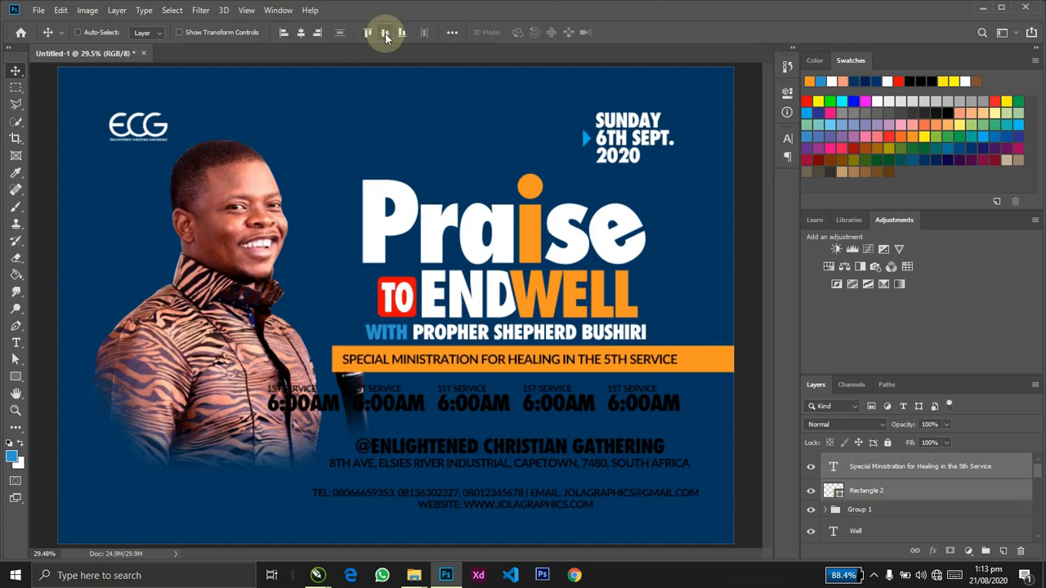
pyautogui.press('Down')
pyautogui.press('Up')
pyautogui.press('Up')
pyautogui.press('Up')
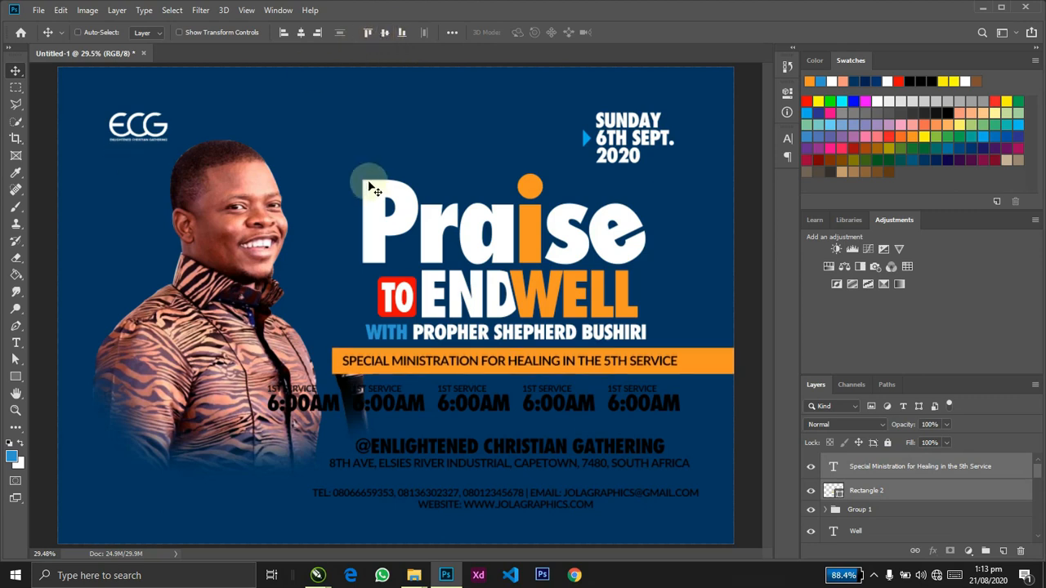
# Try enlarging the speaker's photo to about 26.5 percent.
pyautogui.keyDown('ctrl'); pyautogui.click(336, 222); pyautogui.keyUp('ctrl')
pyautogui.hotkey('ctrl', 't')
pyautogui.moveTo(388, 140); pyautogui.dragTo(410, 123)
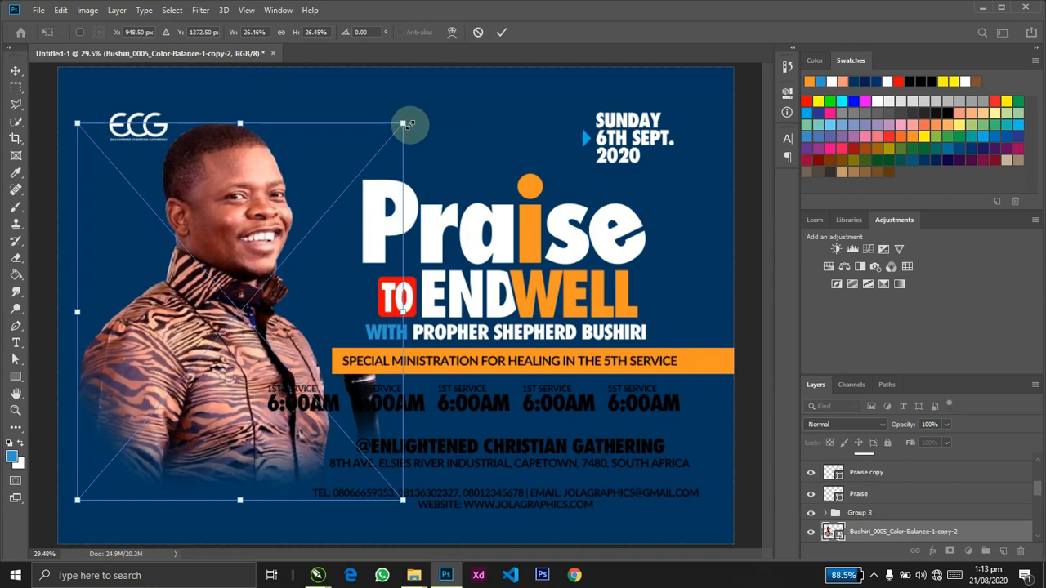
pyautogui.press('Return')
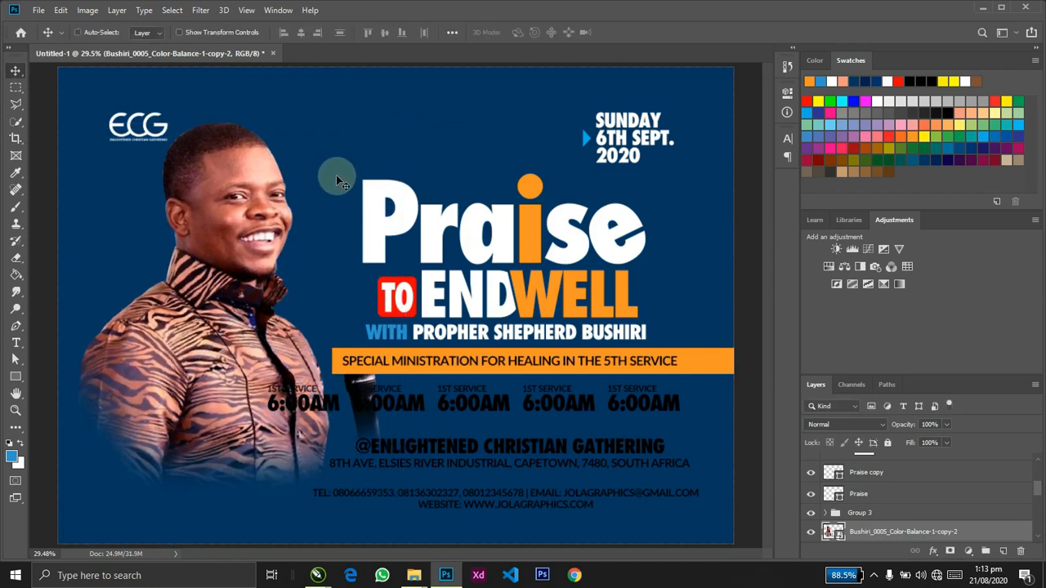
# Scale the speaker's photo down to about 22.8 percent and move it slightly up the page.
pyautogui.hotkey('ctrl', 't')
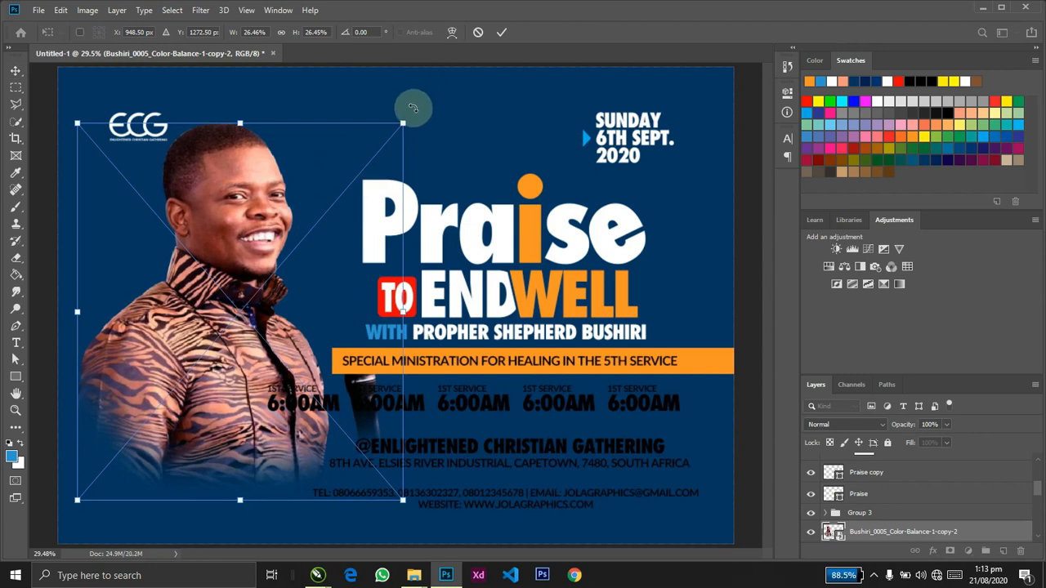
pyautogui.moveTo(401, 120); pyautogui.dragTo(363, 134)
pyautogui.press('Return')
pyautogui.moveTo(398, 230); pyautogui.dragTo(405, 204)
# Reduce the speaker's photo to about 21.8 percent, then enlarge it slightly from its lower-right corner.
pyautogui.hotkey('ctrl', 't')
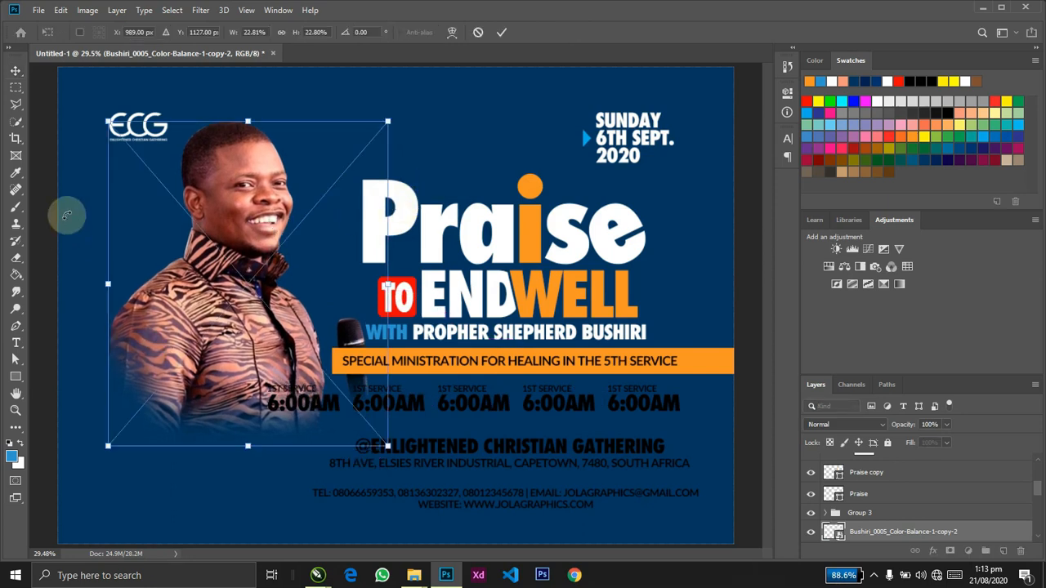
pyautogui.moveTo(109, 121); pyautogui.dragTo(122, 136)
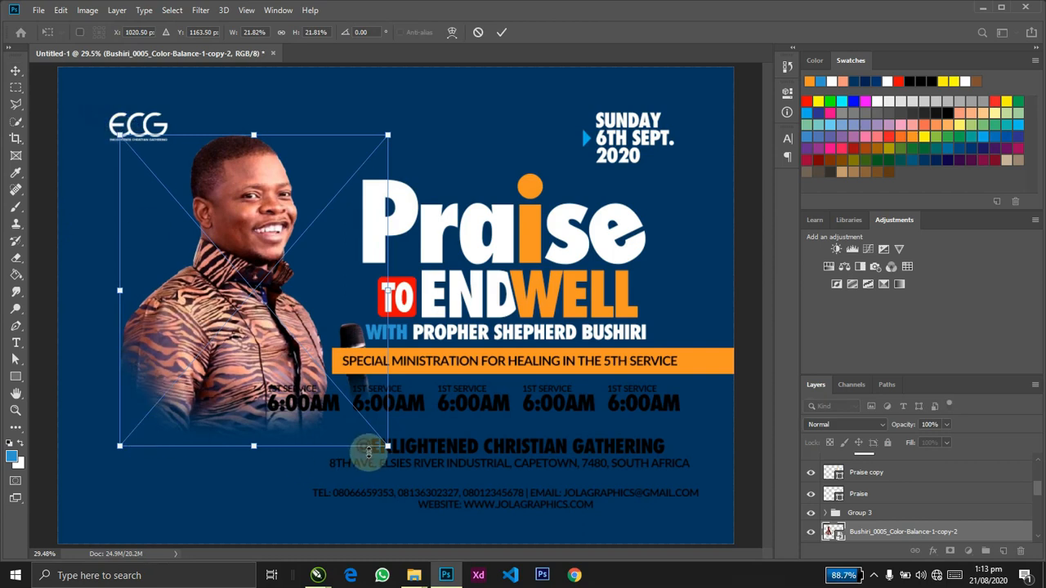
pyautogui.moveTo(388, 446); pyautogui.dragTo(396, 458)
pyautogui.press('Return')
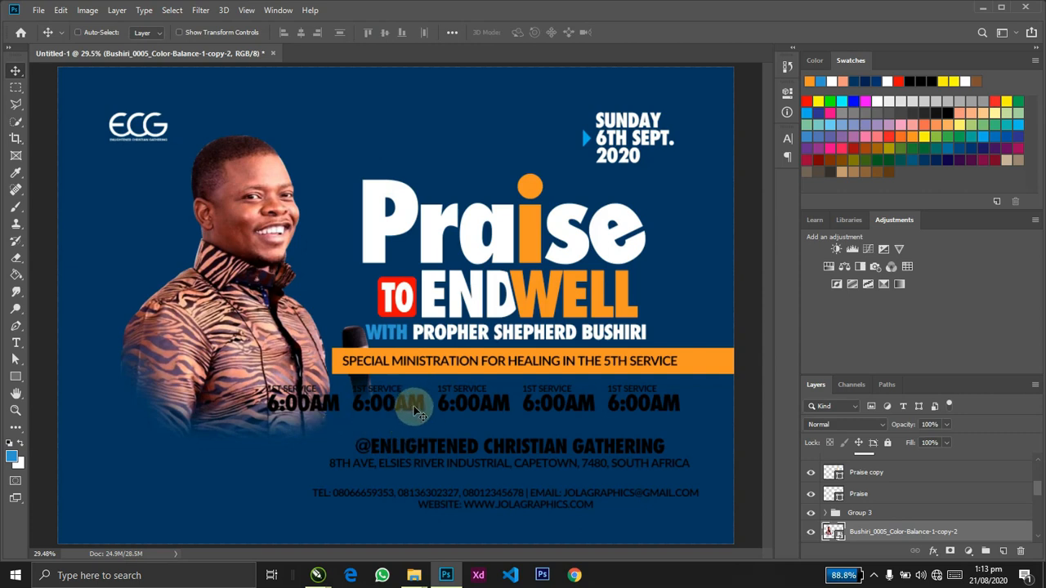
# Duplicate the orange bar directly beneath the original and bring the service-times group to the front of the layer stack.
pyautogui.keyDown('ctrl'); pyautogui.click(465, 378); pyautogui.keyUp('ctrl')
pyautogui.moveTo(464, 379); pyautogui.dragTo(467, 409)
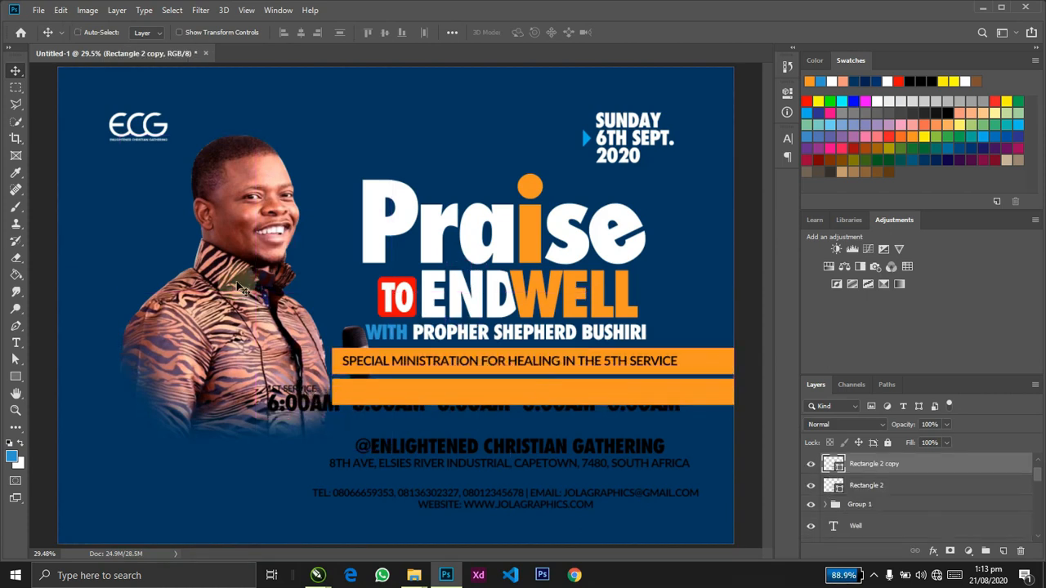
pyautogui.click(150, 33)
pyautogui.click(149, 31)
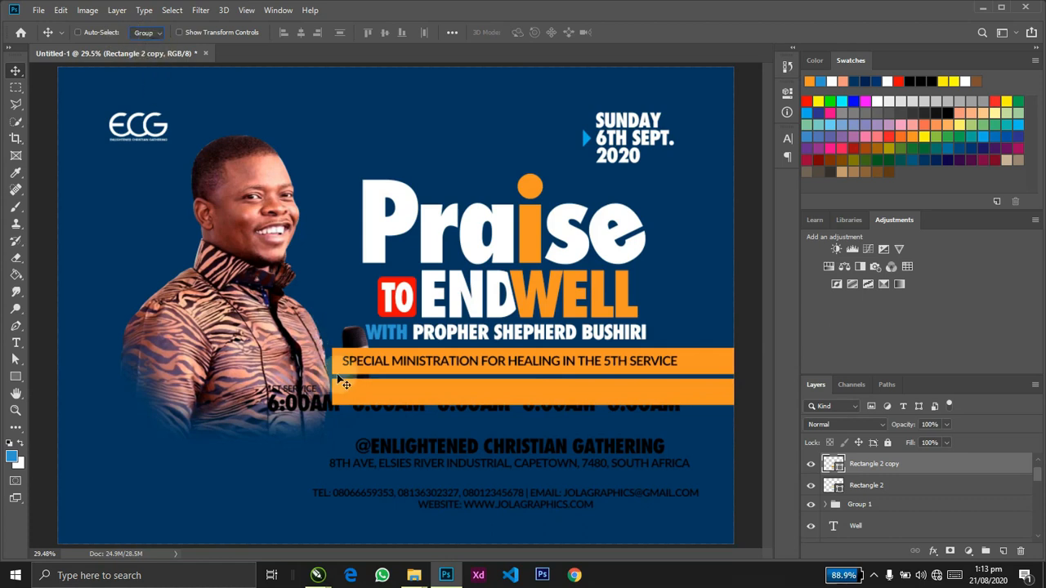
pyautogui.keyDown('ctrl'); pyautogui.click(296, 409); pyautogui.keyUp('ctrl')
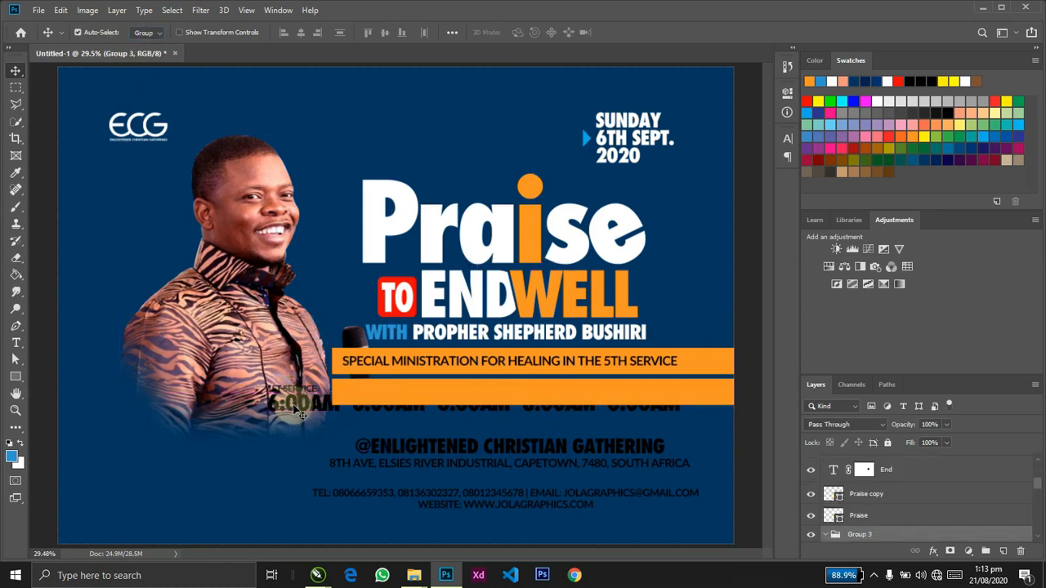
pyautogui.hotkey('ctrl', 'shift', ']')
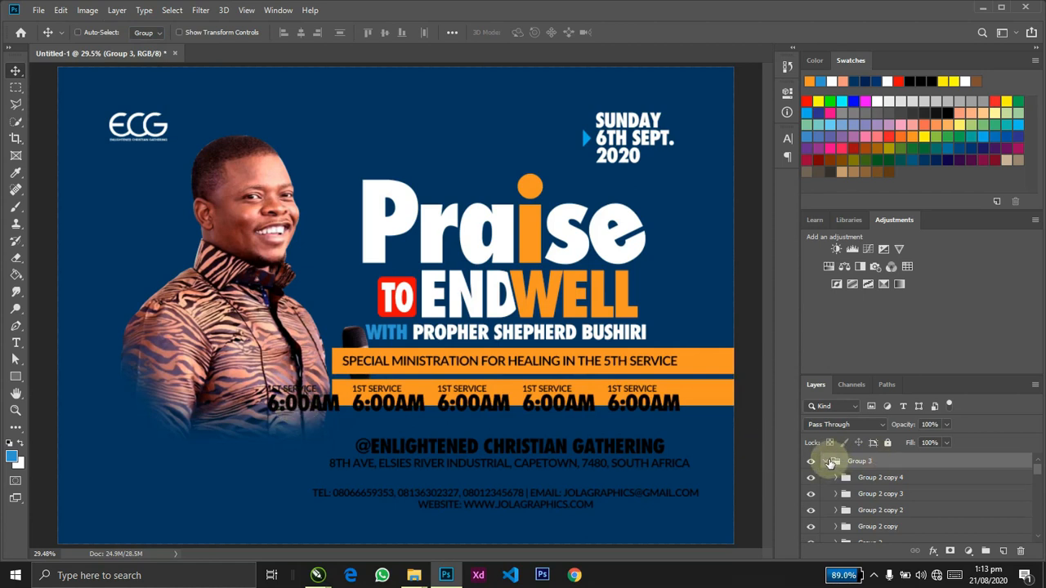
pyautogui.click(826, 462)
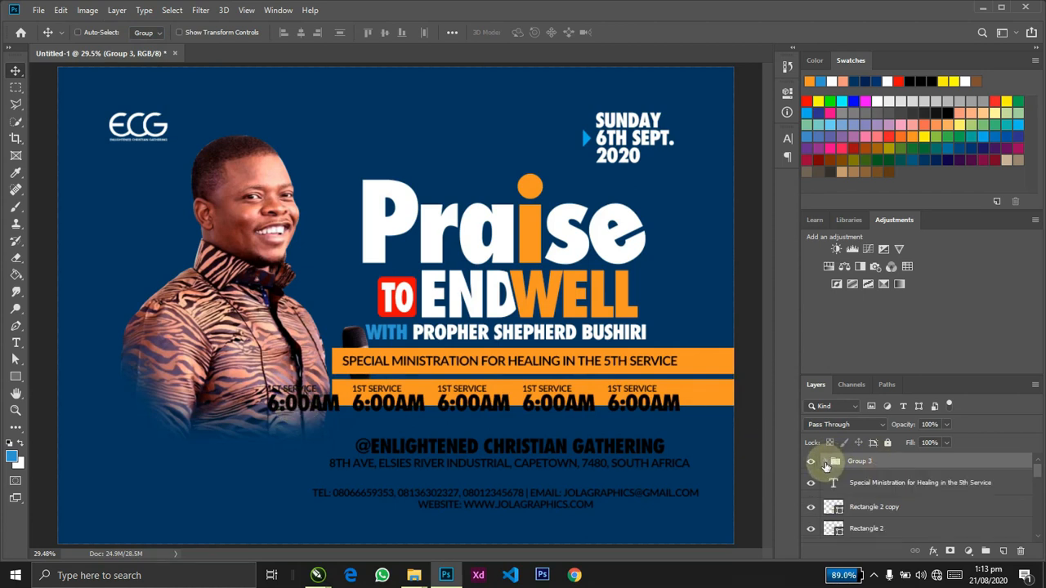
# Recolour the duplicated bar behind the service times to white (ffffff).
pyautogui.click(855, 529)
pyautogui.click(810, 529)
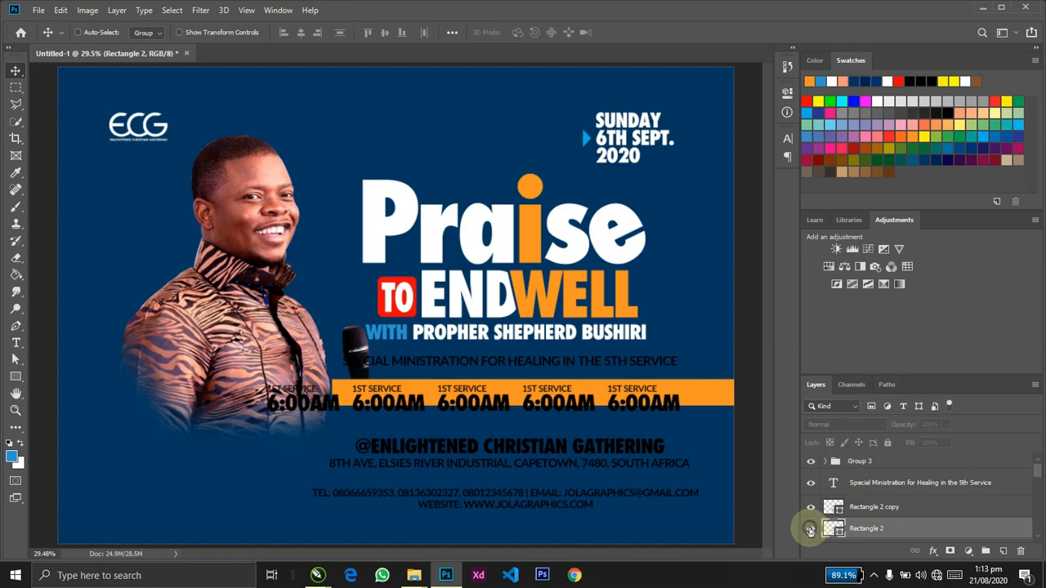
pyautogui.click(810, 529)
pyautogui.click(874, 508)
pyautogui.click(810, 506)
pyautogui.click(810, 507)
pyautogui.doubleClick(833, 507)
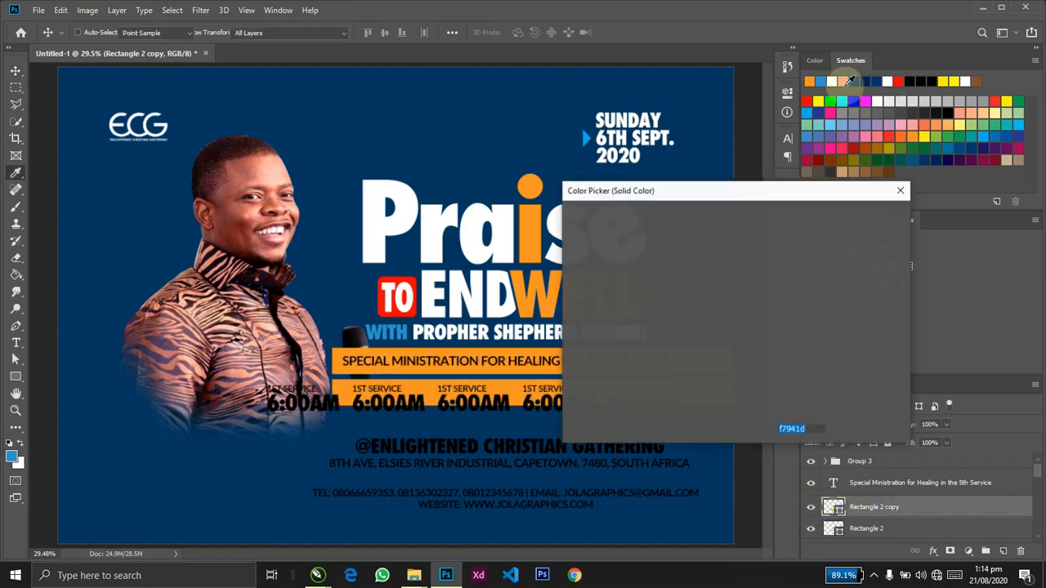
pyautogui.click(832, 80)
pyautogui.click(876, 218)
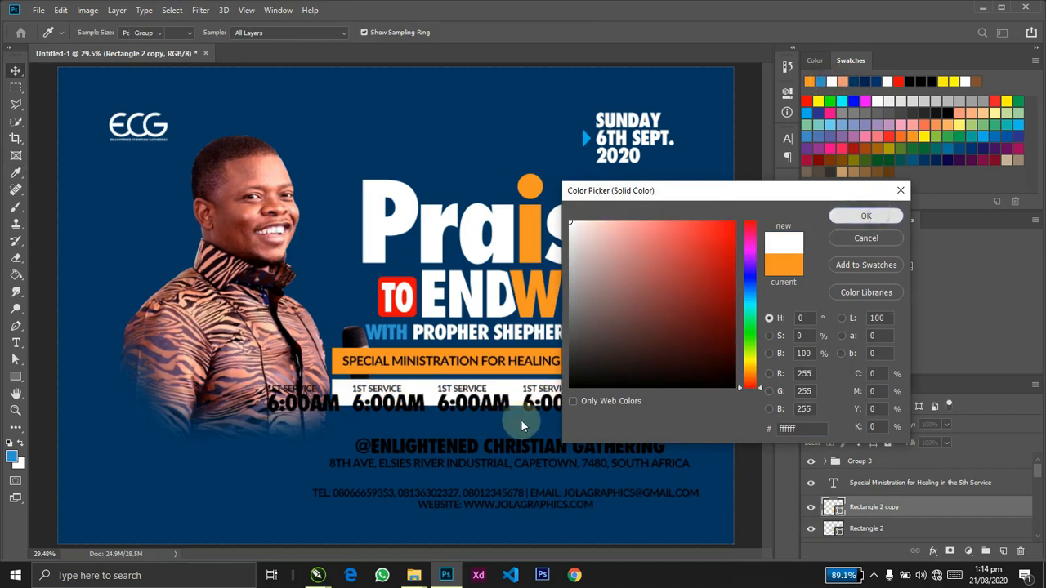
# Stretch the white bar behind all five service times, extending past the flyer's edge, and round its left corners.
pyautogui.hotkey('ctrl', 't')
pyautogui.moveTo(532, 406); pyautogui.dragTo(533, 418)
pyautogui.moveTo(333, 401); pyautogui.dragTo(249, 402)
pyautogui.moveTo(782, 391); pyautogui.dragTo(889, 392)
pyautogui.press('Return')
pyautogui.press('F8')
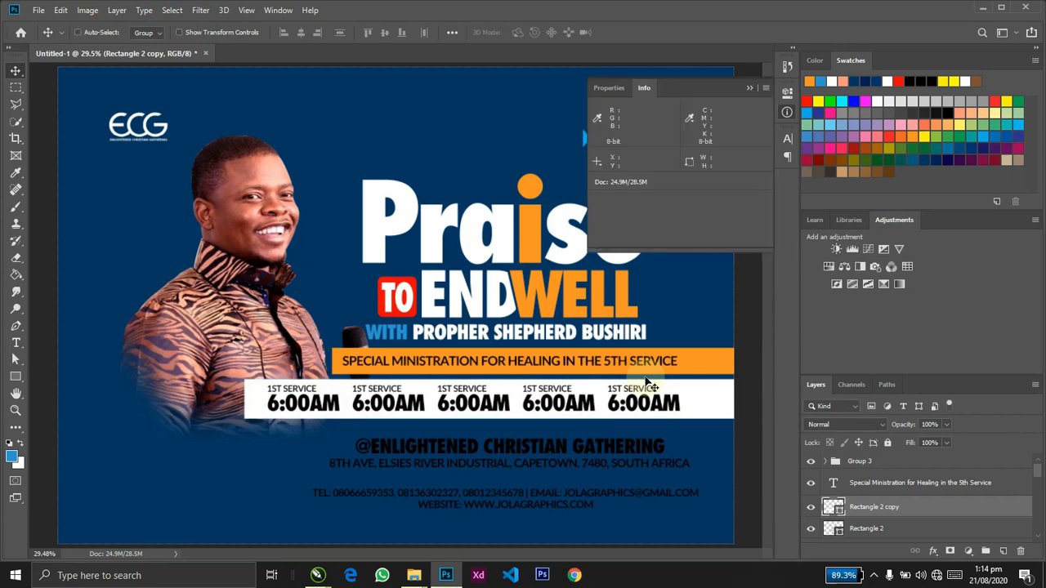
pyautogui.click(609, 88)
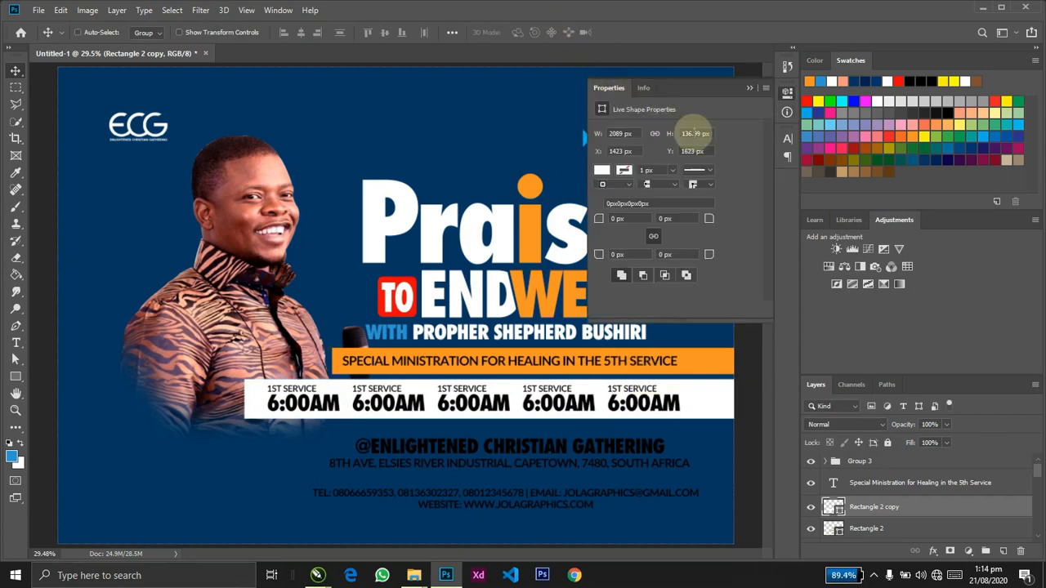
pyautogui.click(749, 88)
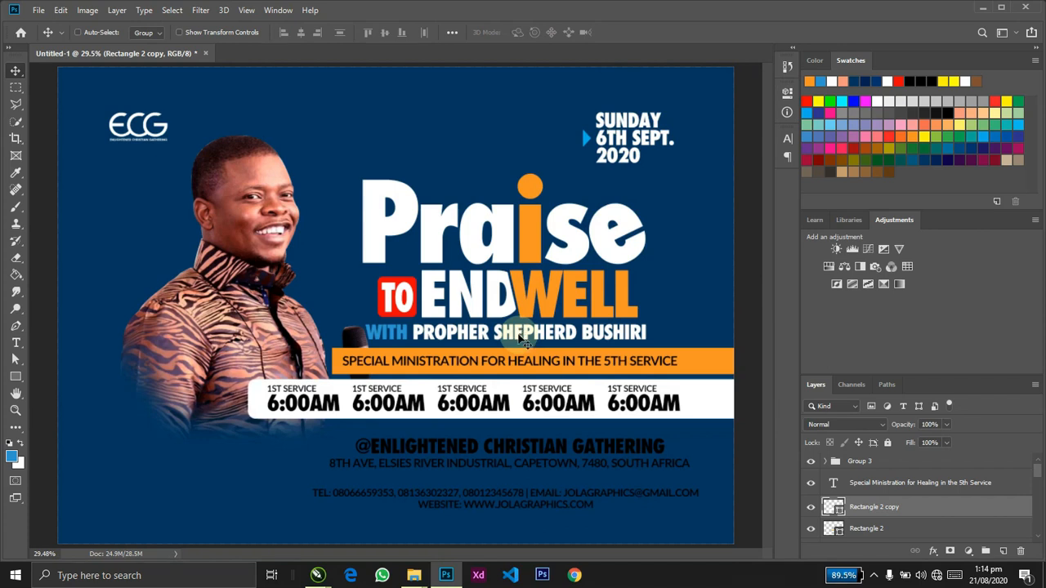
# Place a copy of the date's blue triangle before the first service time and scale it down slightly.
pyautogui.keyDown('ctrl'); pyautogui.click(577, 164); pyautogui.keyUp('ctrl')
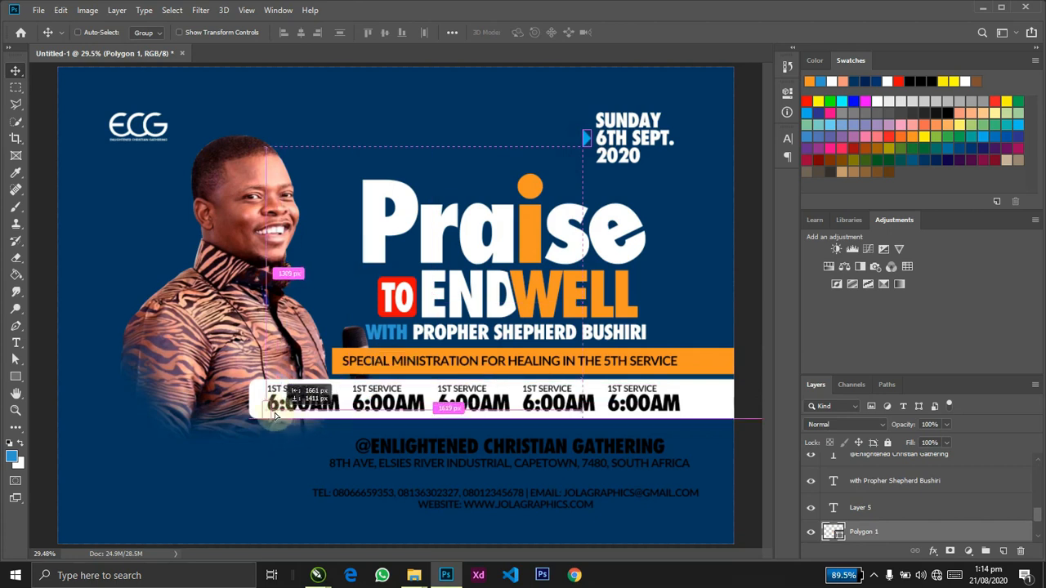
pyautogui.moveTo(273, 413); pyautogui.dragTo(274, 414)
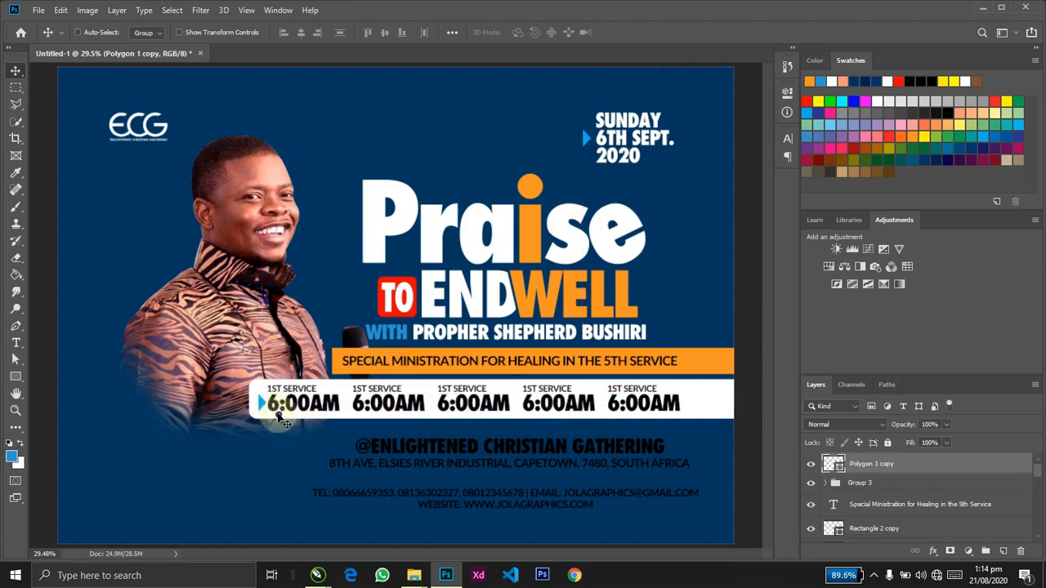
pyautogui.hotkey('ctrl', 't')
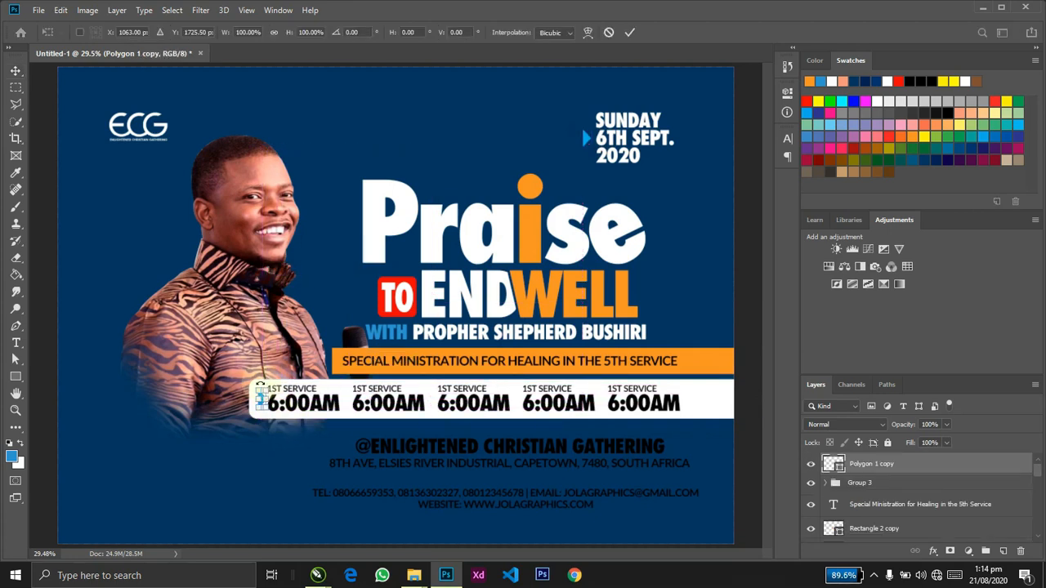
pyautogui.moveTo(267, 389); pyautogui.dragTo(265, 401)
pyautogui.press('Return')
# Recolour the small triangle red (ff0000) and duplicate it in front of each of the other four service times.
pyautogui.doubleClick(832, 464)
pyautogui.click(806, 102)
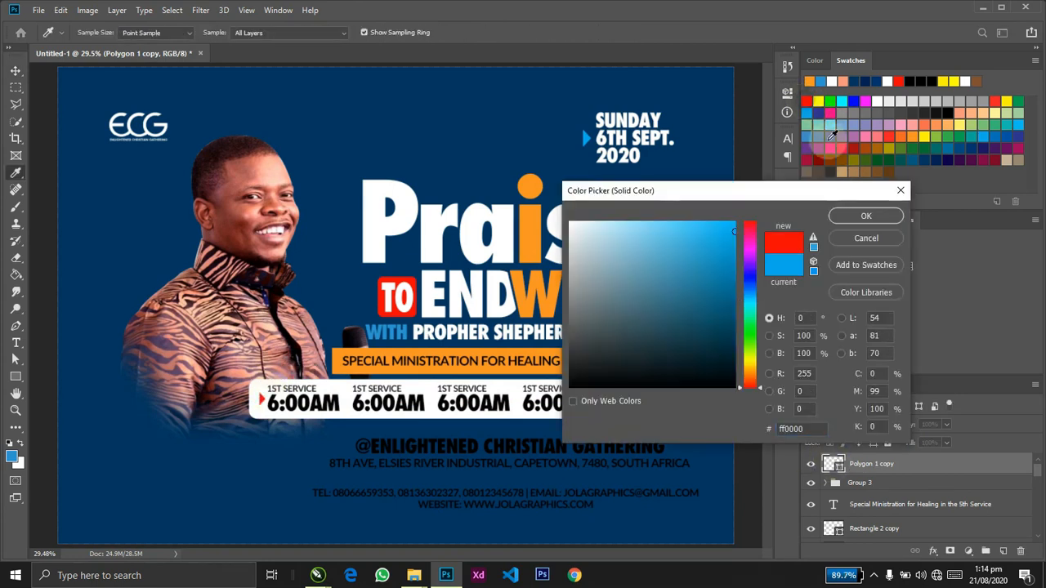
pyautogui.click(855, 216)
pyautogui.moveTo(251, 445); pyautogui.dragTo(590, 450)
# Change the second and third service labels to "2ND SERVICE" and "3RD SERVICE".
pyautogui.keyDown('ctrl'); pyautogui.click(371, 395); pyautogui.keyUp('ctrl')
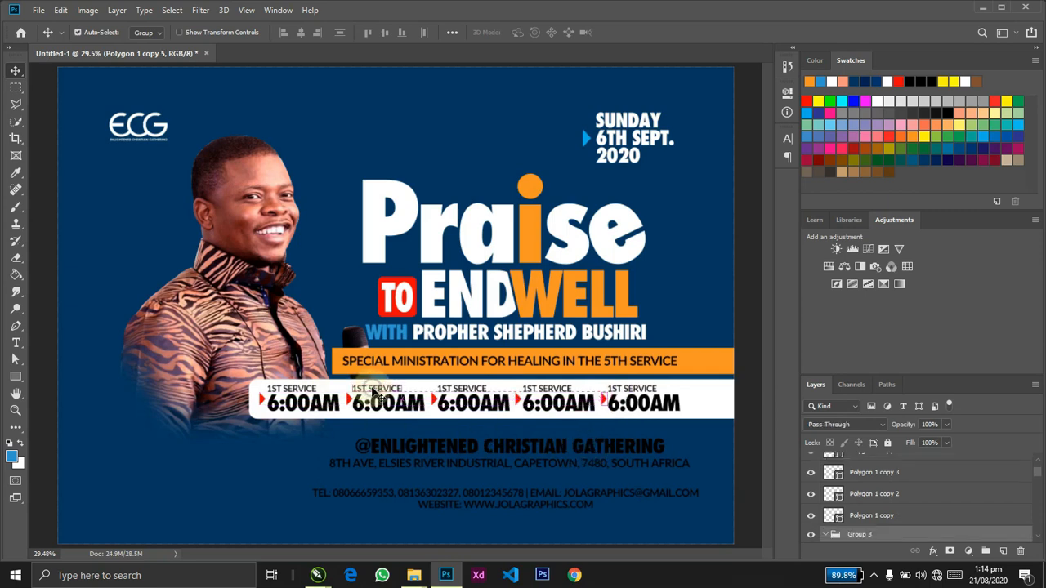
pyautogui.press('t')
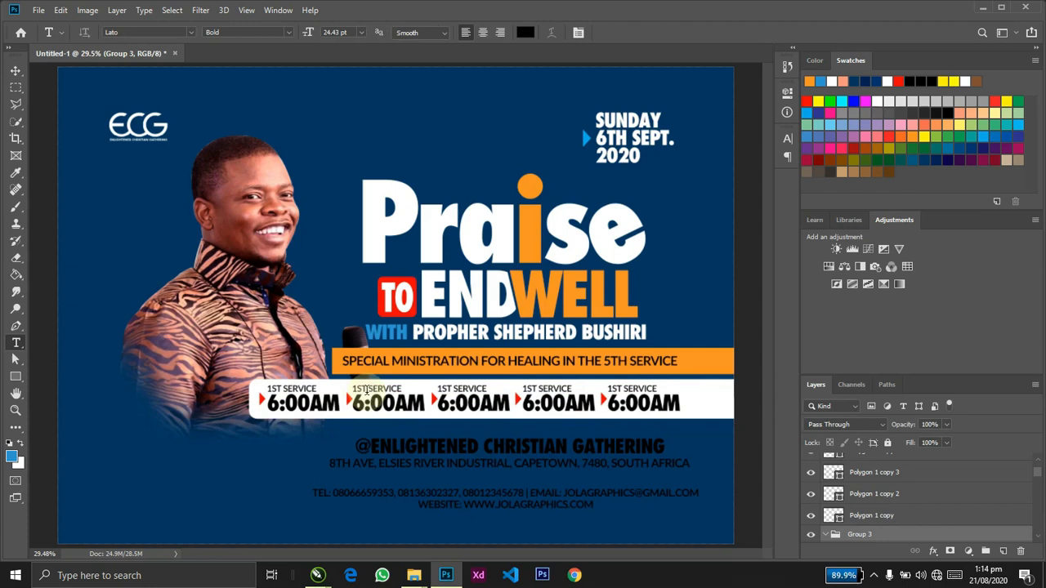
pyautogui.moveTo(367, 391); pyautogui.dragTo(347, 387)
pyautogui.write('2ND')
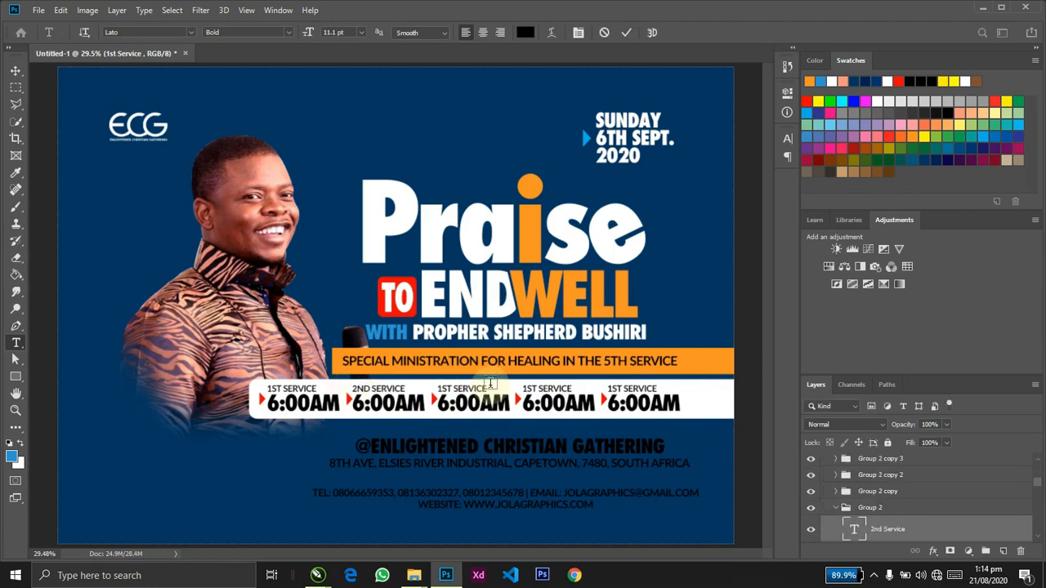
pyautogui.hotkey('ctrl', 'Return')
pyautogui.doubleClick(451, 388)
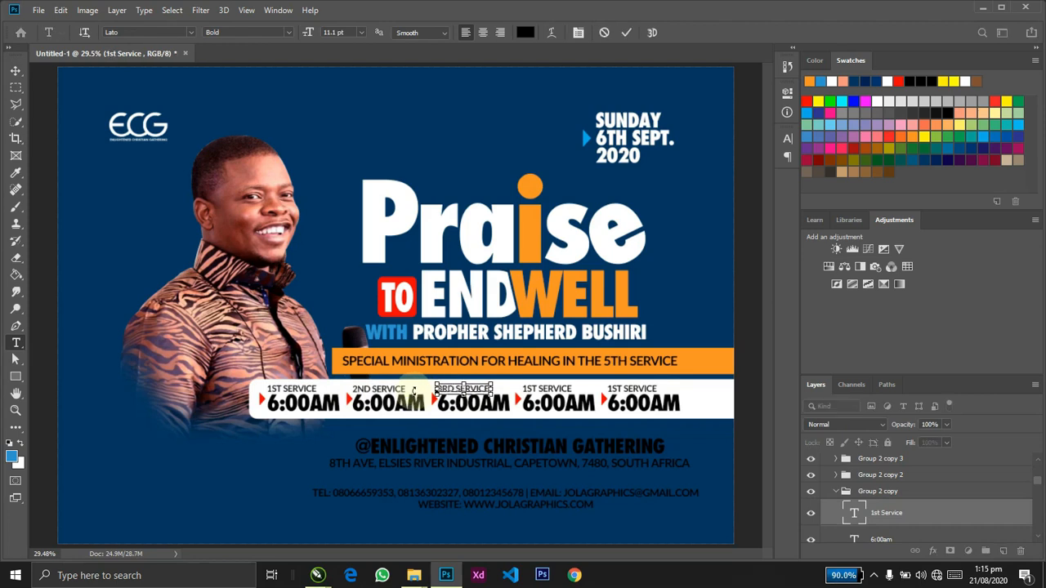
pyautogui.hotkey('ctrl', 'Return')
# Change the remaining two service labels to "4TH SERVICE" and "5TH SERVICE".
pyautogui.click(536, 388)
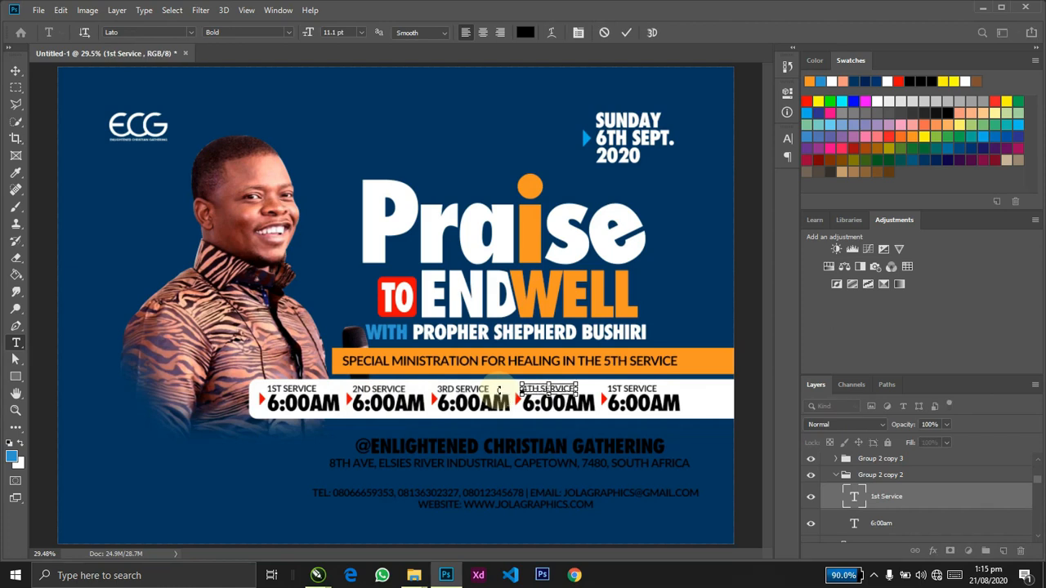
pyautogui.hotkey('ctrl', 'Return')
pyautogui.click(624, 389)
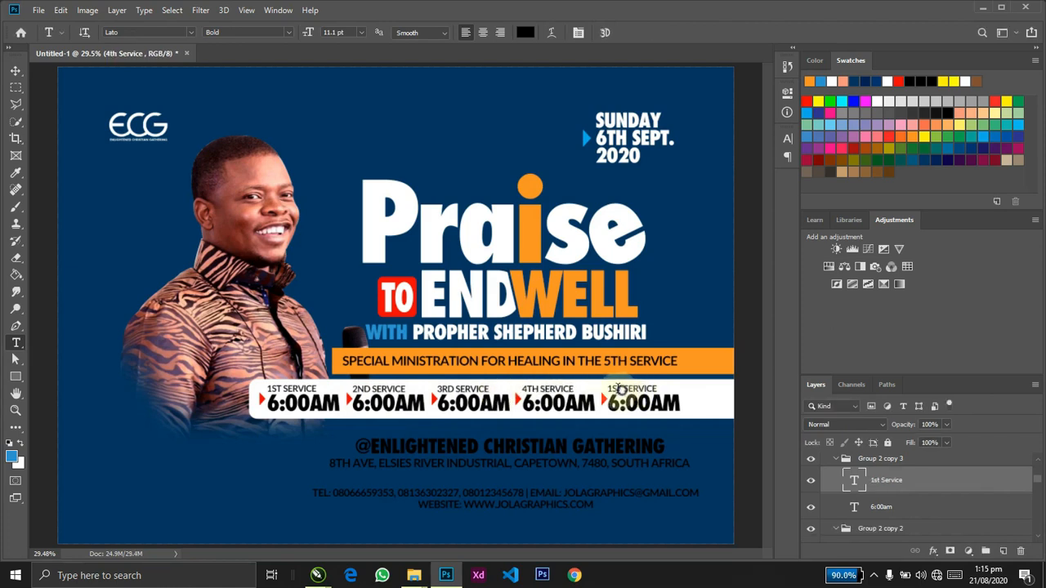
pyautogui.moveTo(623, 390); pyautogui.dragTo(594, 388)
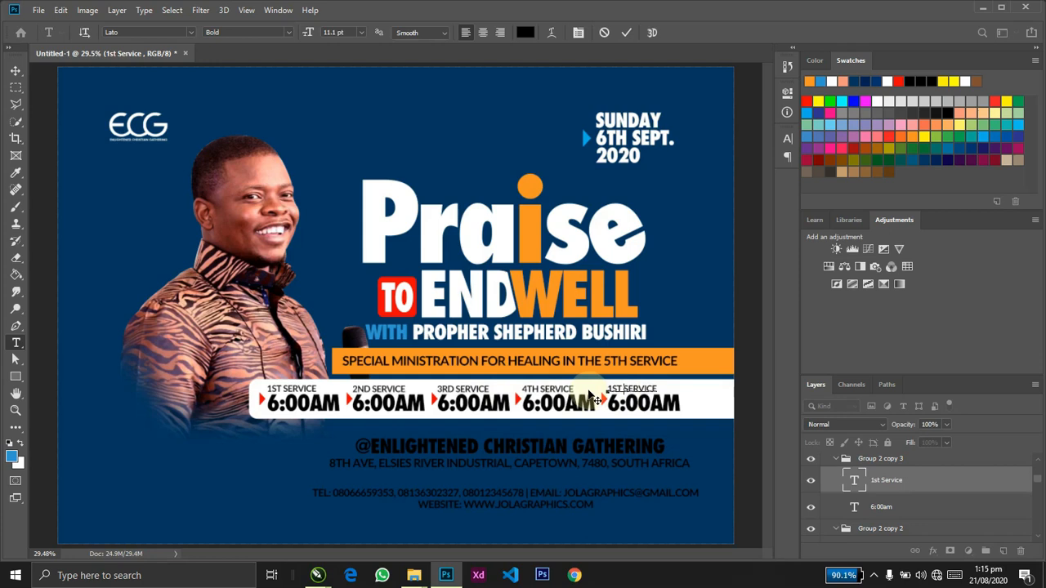
pyautogui.write('5th')
pyautogui.hotkey('ctrl', 'Return')
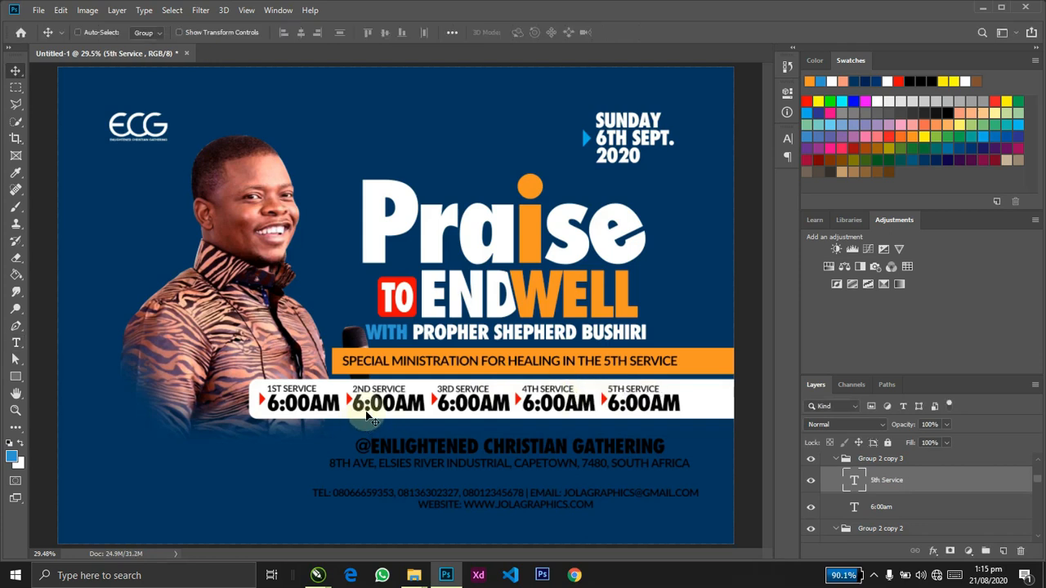
# Switch to File Explorer, preview HandBill WriteUps.txt for the service times, and return to Photoshop.
pyautogui.hotkey('alt', 'Tab')
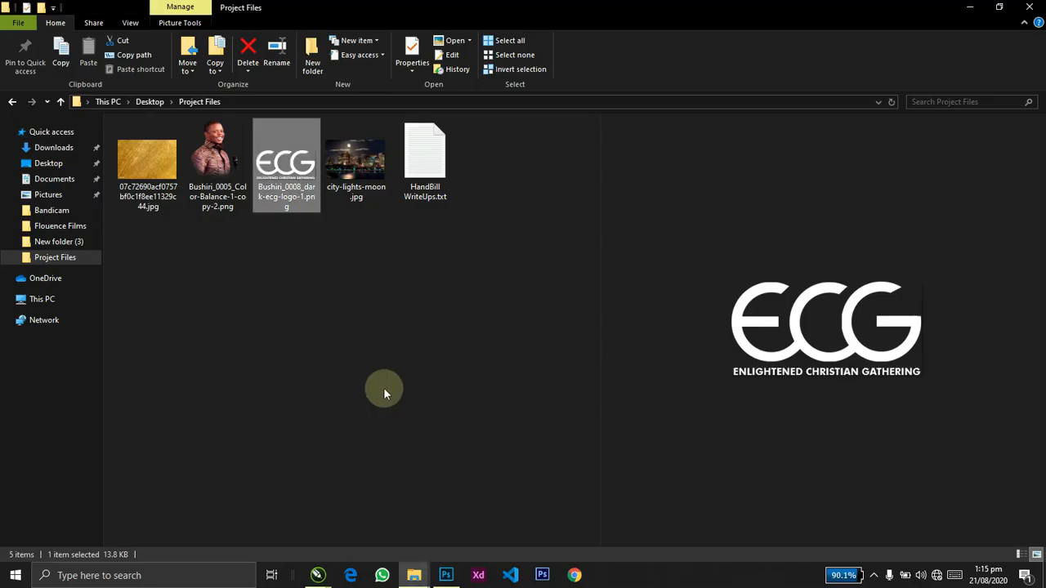
pyautogui.click(440, 169)
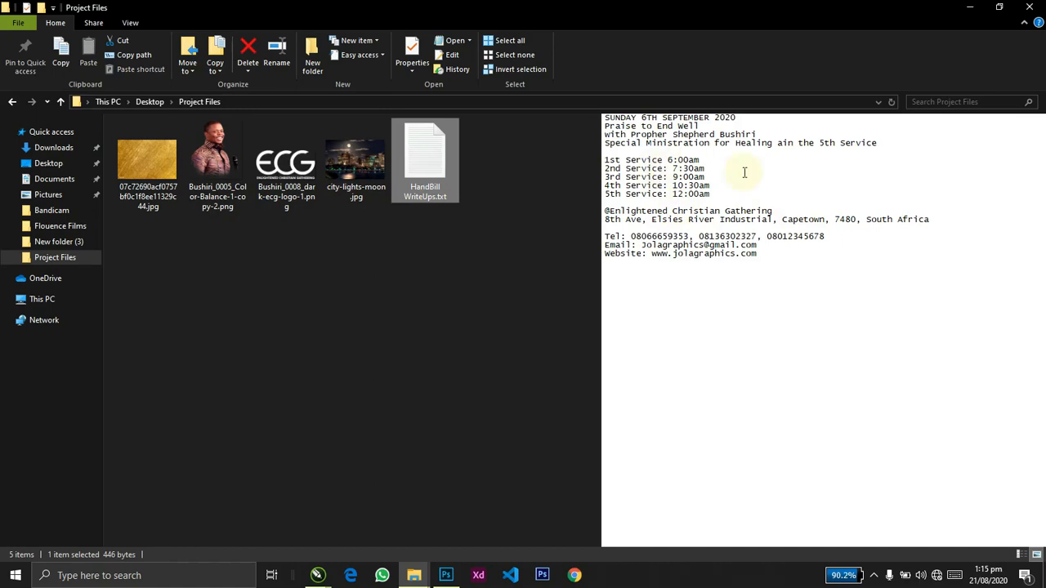
pyautogui.hotkey('alt', 'Tab')
# Change the 2nd service's time to 7:30AM.
pyautogui.click(398, 414)
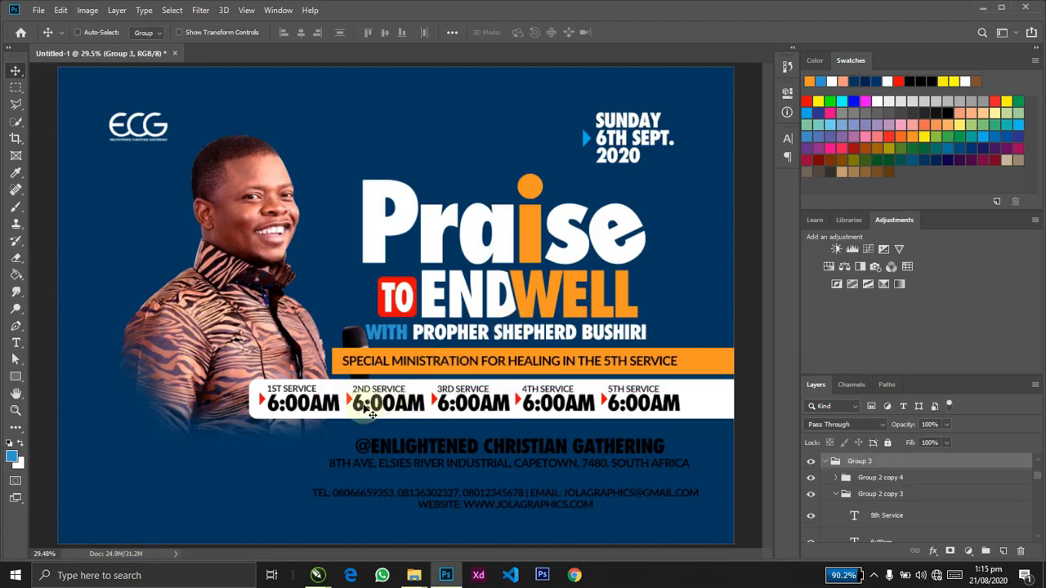
pyautogui.press('t')
pyautogui.click(362, 406)
pyautogui.click(358, 405)
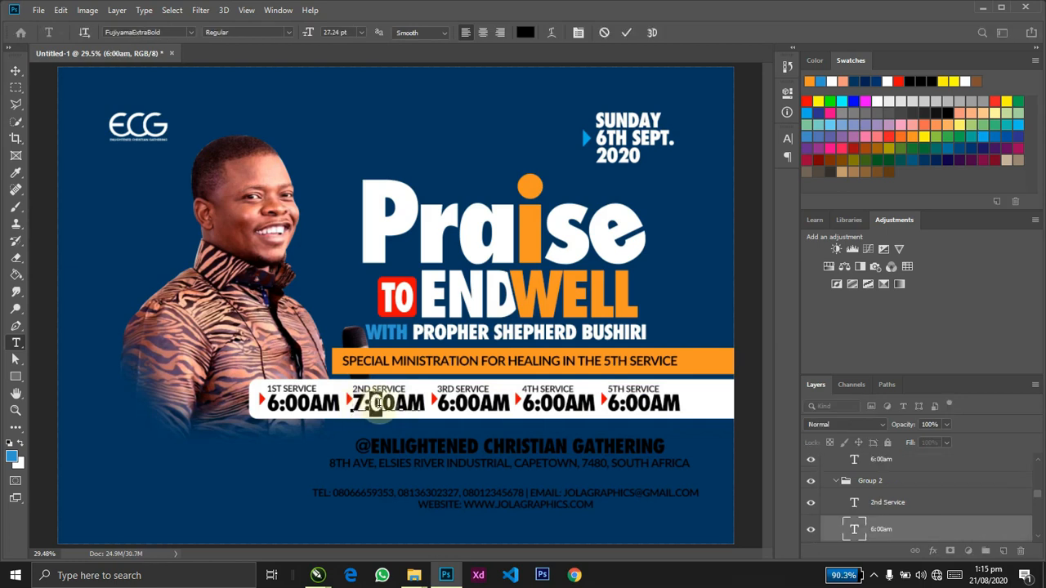
pyautogui.write('3')
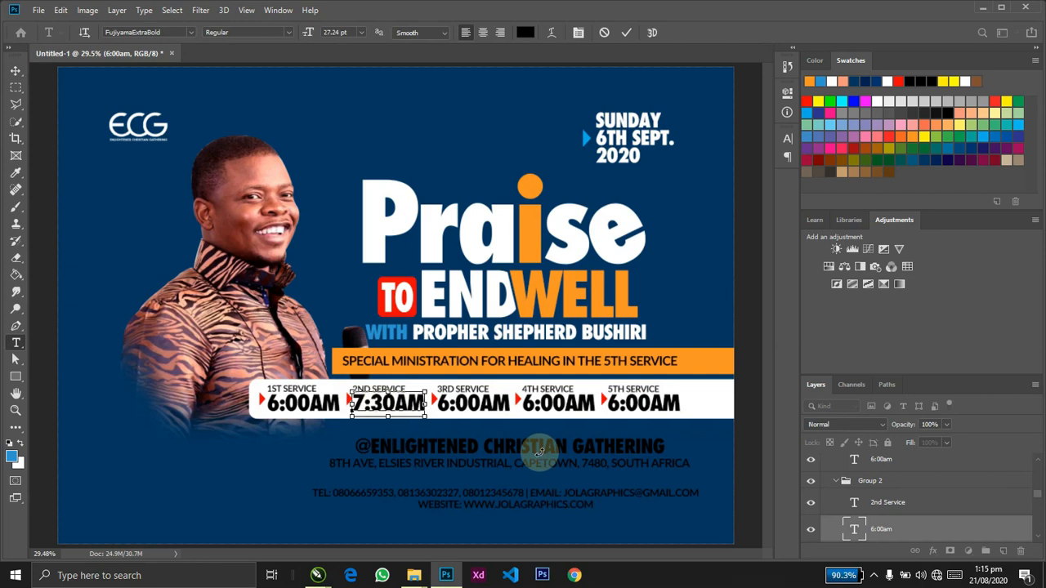
pyautogui.click(539, 451)
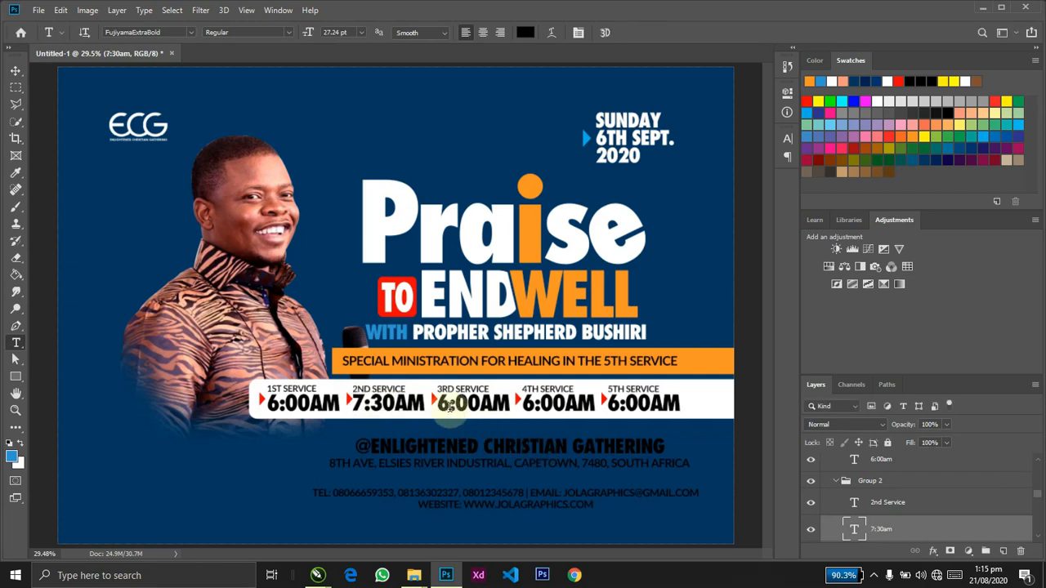
# Change the 3rd service's time to 9:00AM.
pyautogui.click(450, 406)
pyautogui.click(443, 405)
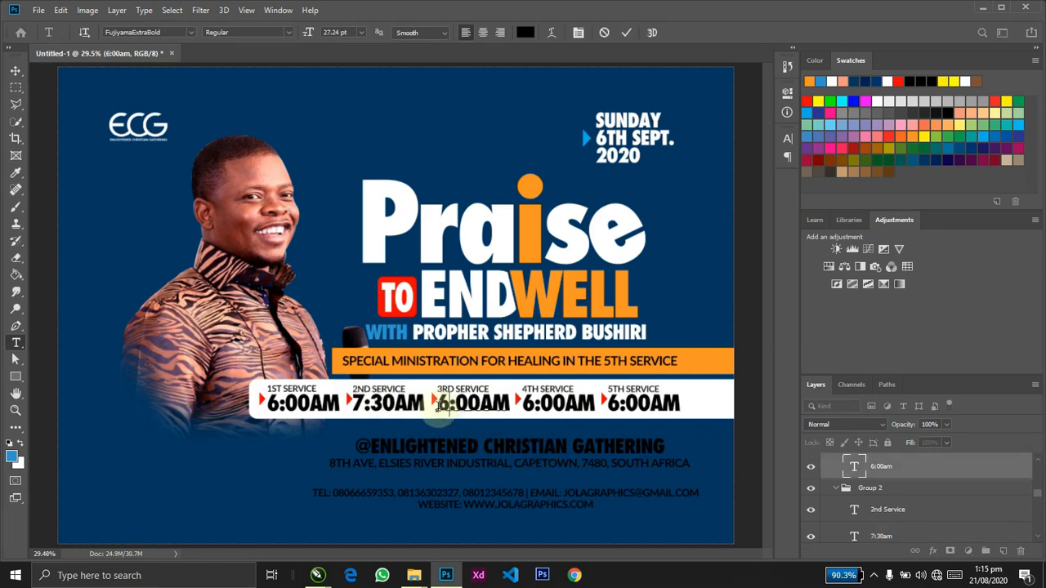
pyautogui.press('BackSpace')
pyautogui.write('9')
# Check the 4th service's time in the HandBill WriteUps.txt preview and change its hour on the flyer to 10.
pyautogui.hotkey('alt', 'Tab')
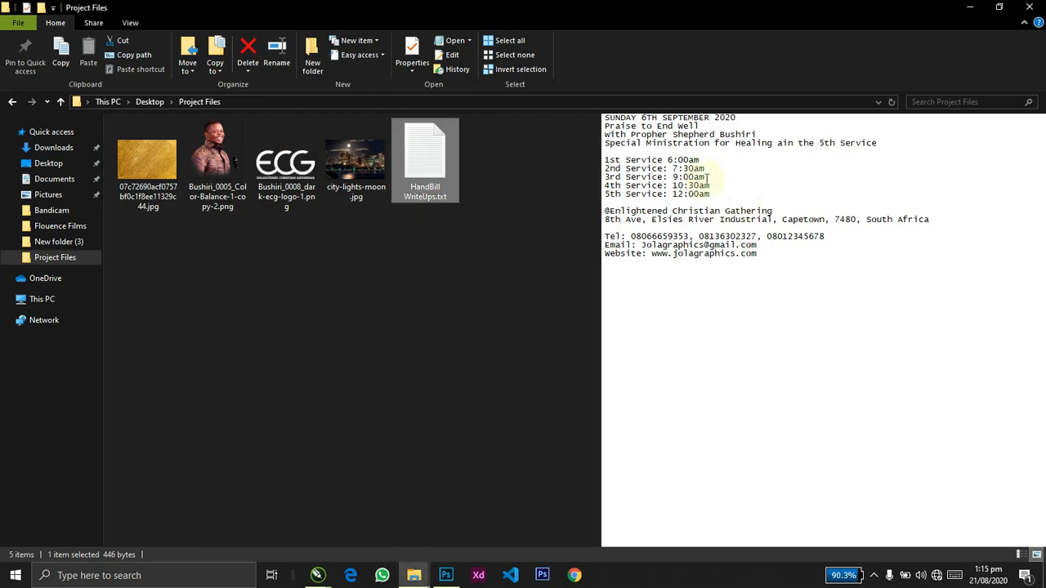
pyautogui.hotkey('alt', 'Tab')
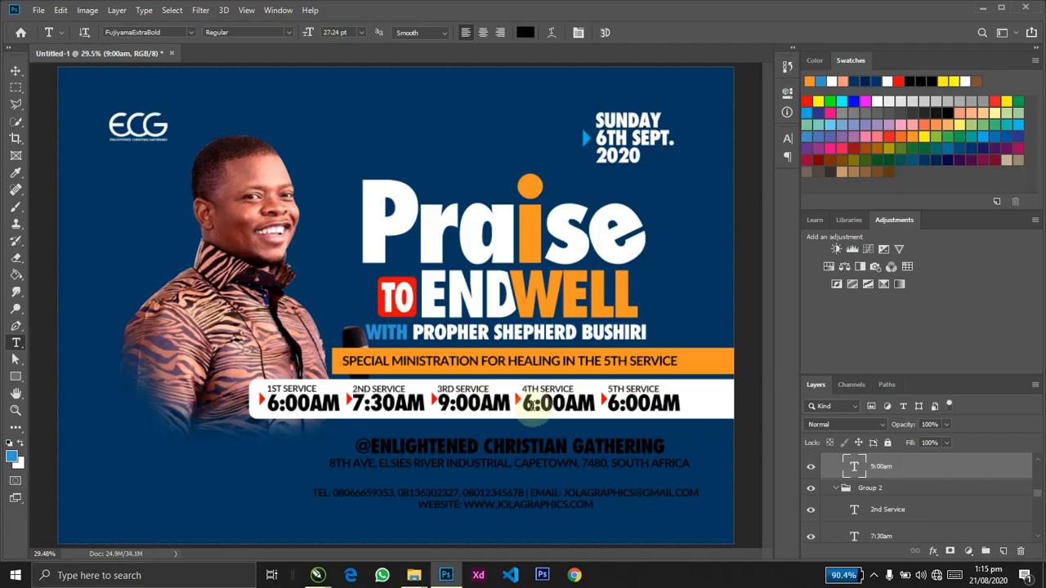
pyautogui.click(527, 403)
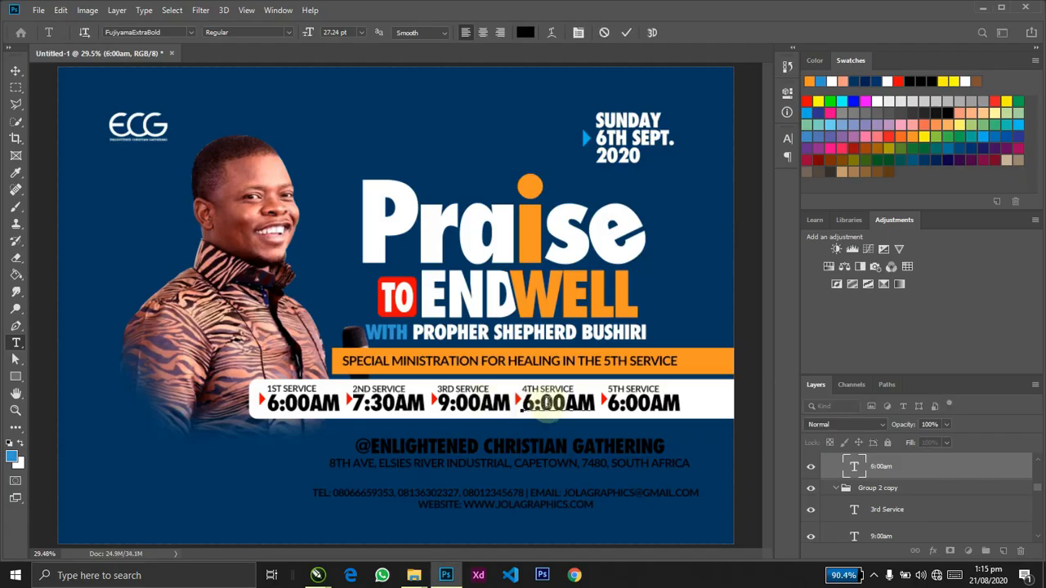
pyautogui.write('10')
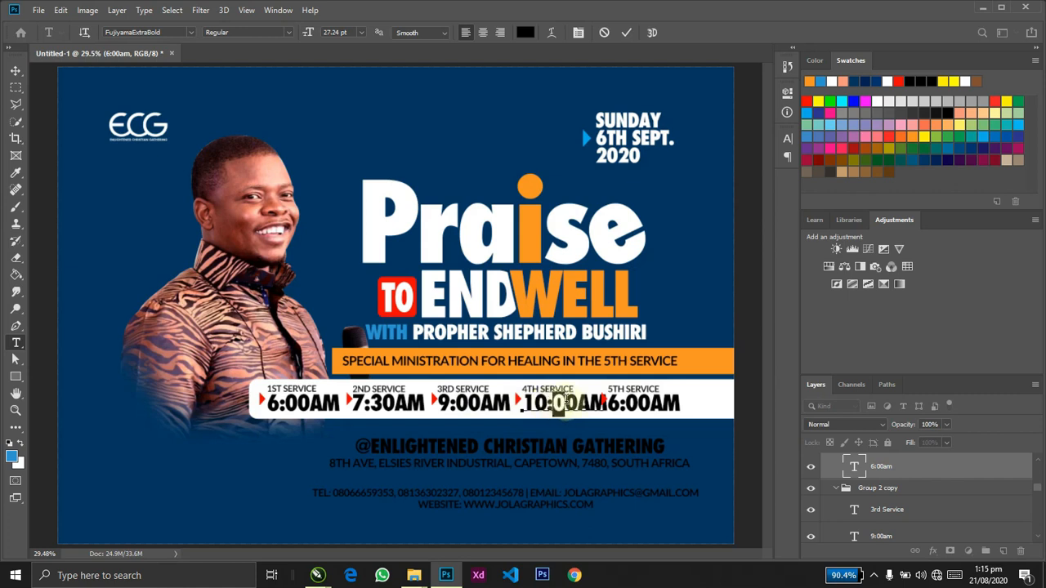
pyautogui.hotkey('ctrl', 'Return')
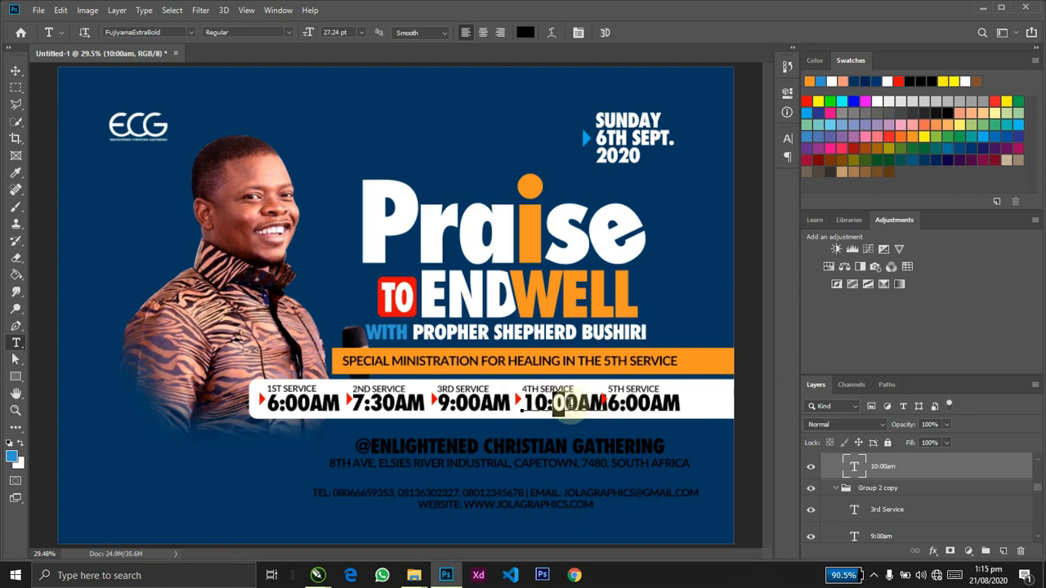
# Change the 4th service's time to 10:30AM.
pyautogui.click(569, 403)
pyautogui.write('3')
pyautogui.hotkey('ctrl', 'Return')
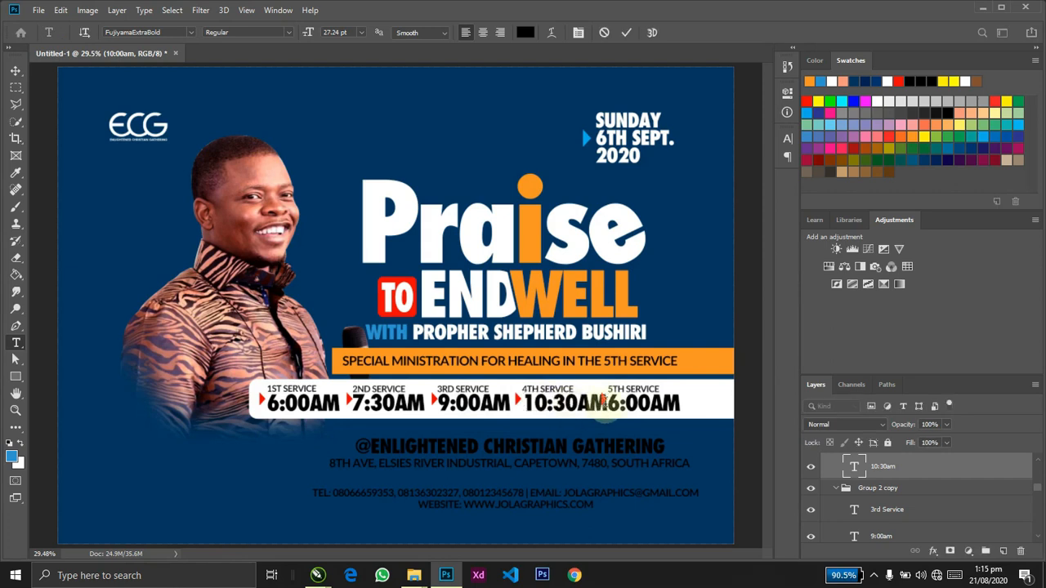
# Change the 5th service's time to 12:00AM.
pyautogui.moveTo(606, 406); pyautogui.dragTo(620, 406)
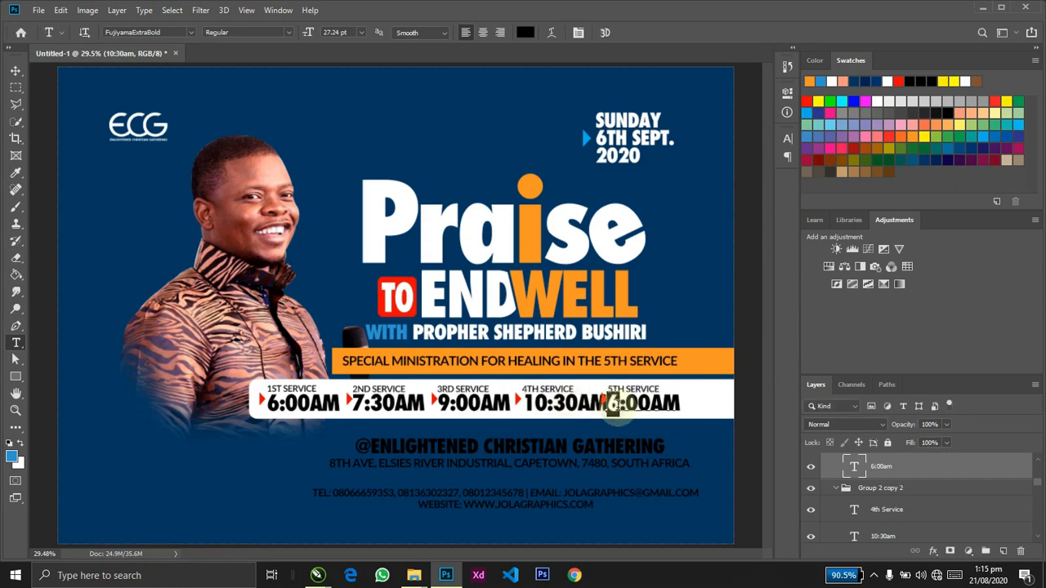
pyautogui.click(631, 412)
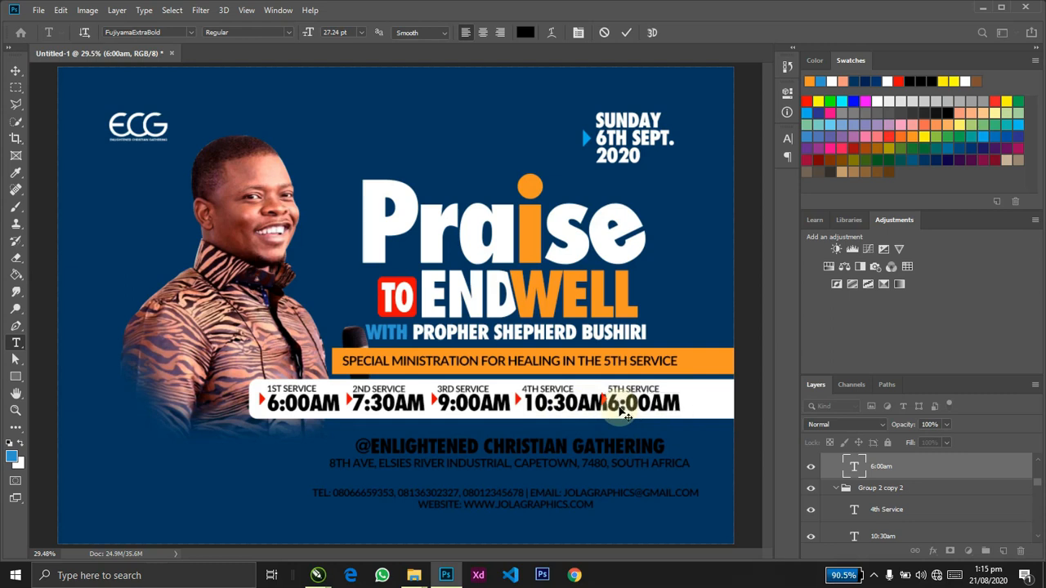
pyautogui.write('12')
pyautogui.hotkey('ctrl', 'Return')
pyautogui.press('v')
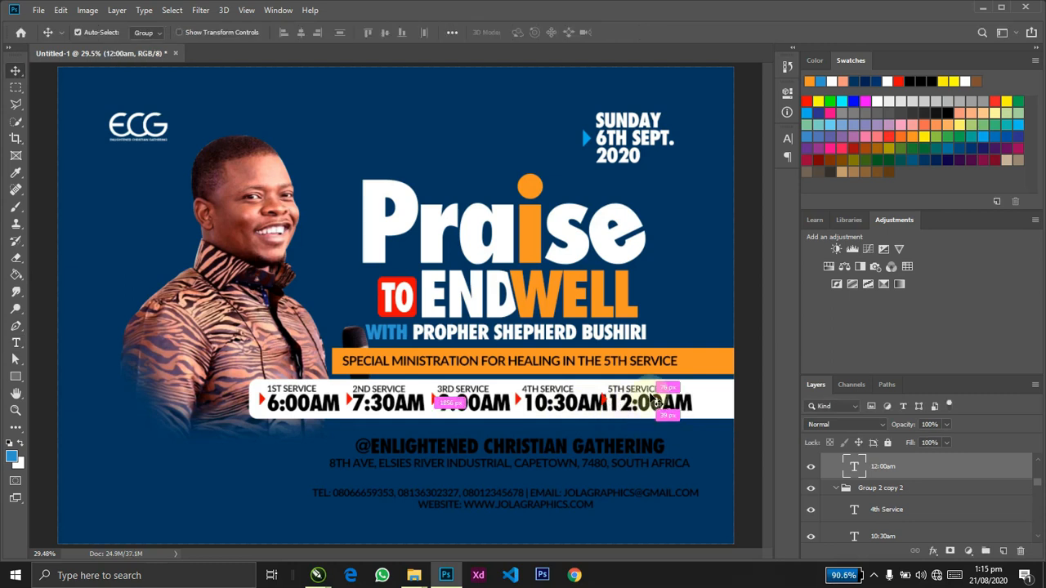
# Move the 5th service's label, time and red arrow to the right, clear of the 4th service's time.
pyautogui.click(613, 409)
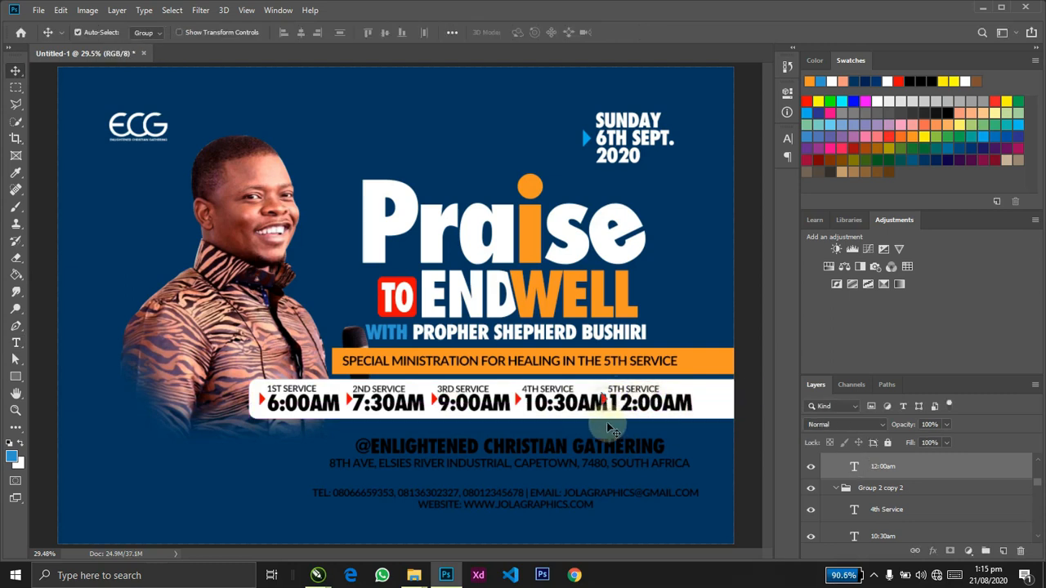
pyautogui.keyDown('ctrl'); pyautogui.click(628, 434); pyautogui.keyUp('ctrl')
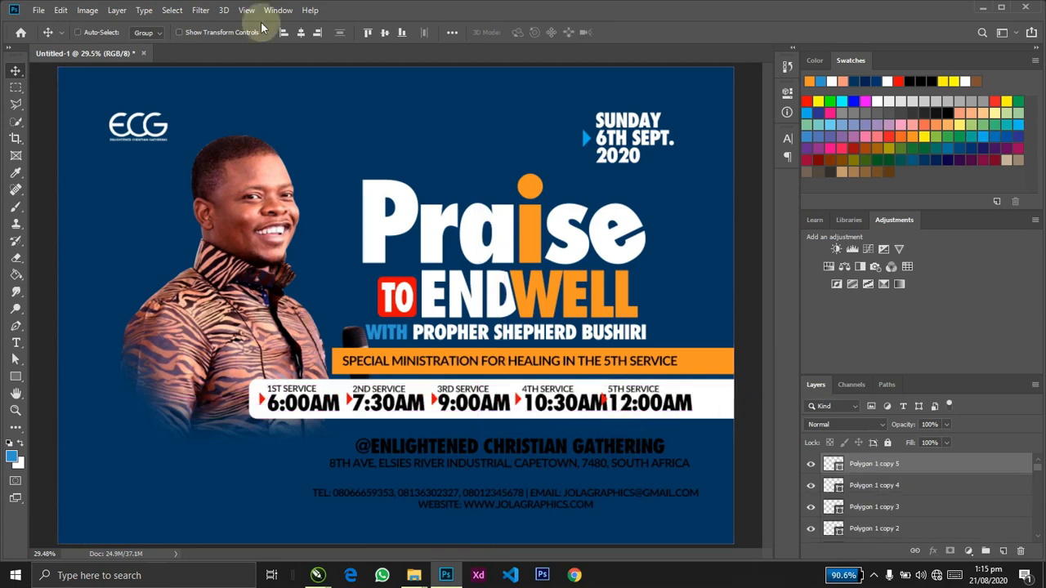
pyautogui.click(143, 33)
pyautogui.click(147, 59)
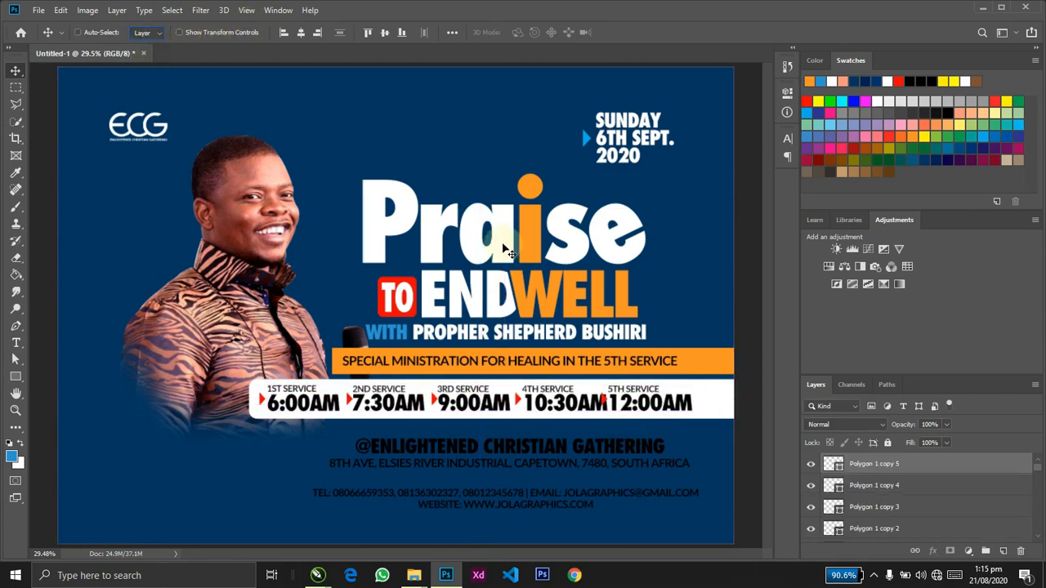
pyautogui.click(645, 398)
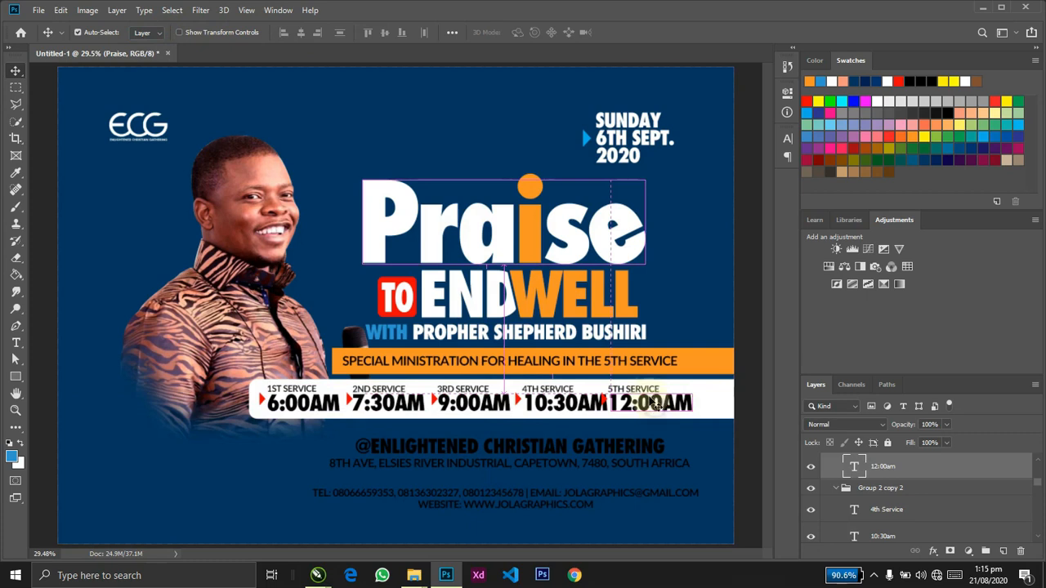
pyautogui.keyDown('shift'); pyautogui.click(603, 400); pyautogui.keyUp('shift')
pyautogui.moveTo(605, 444); pyautogui.dragTo(521, 406)
pyautogui.click(608, 415)
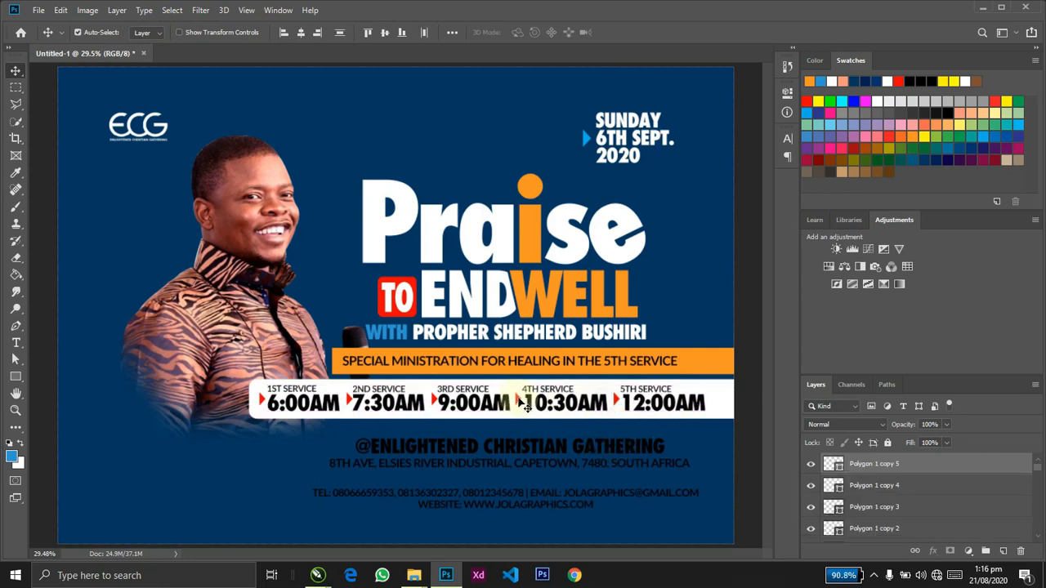
# Shift the 5th service's label, time and red arrow slightly further right to even out the spacing.
pyautogui.press('ctrl')
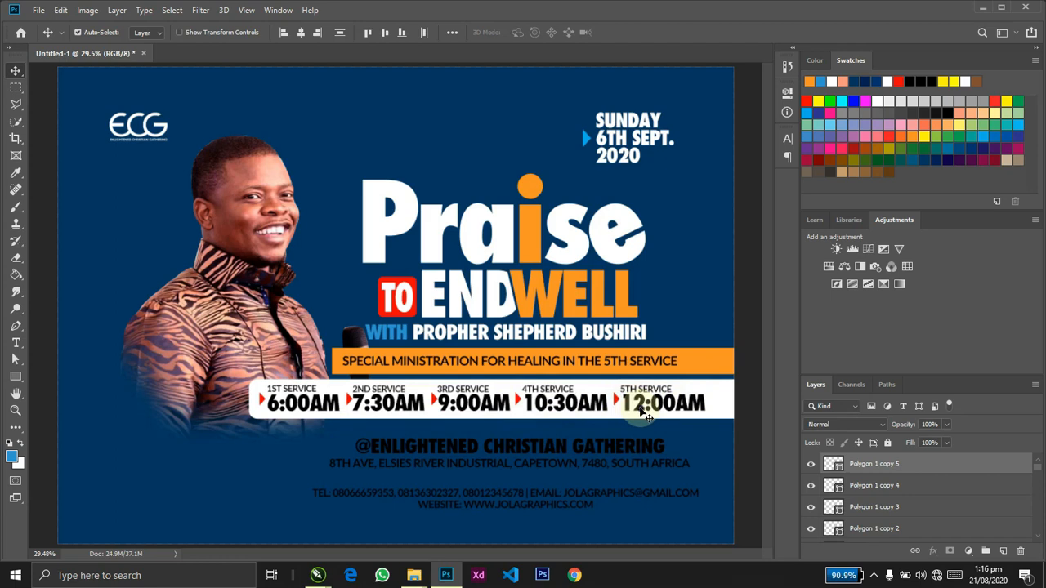
pyautogui.click(678, 359)
pyautogui.click(642, 413)
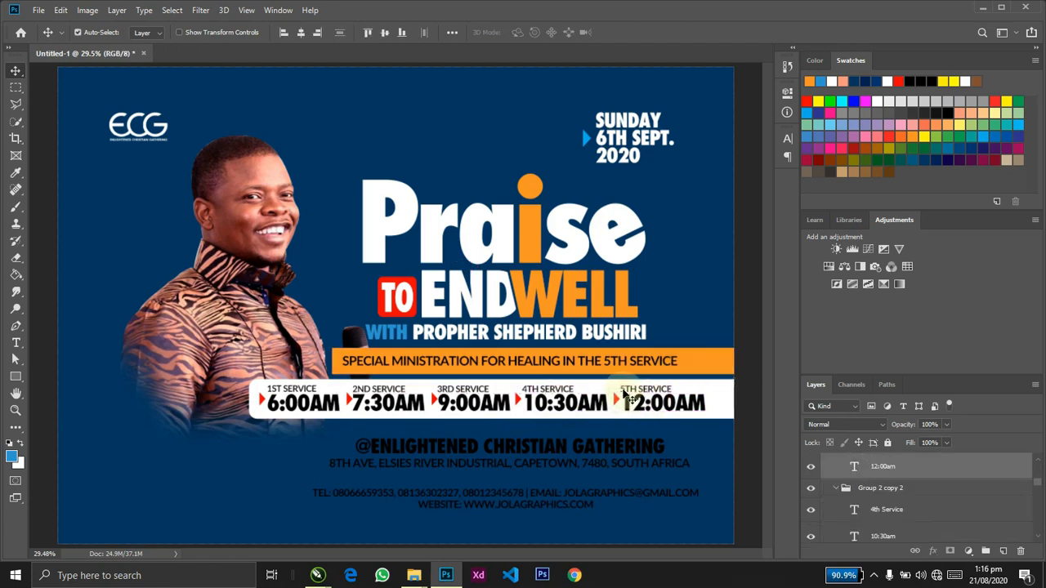
pyautogui.click(618, 396)
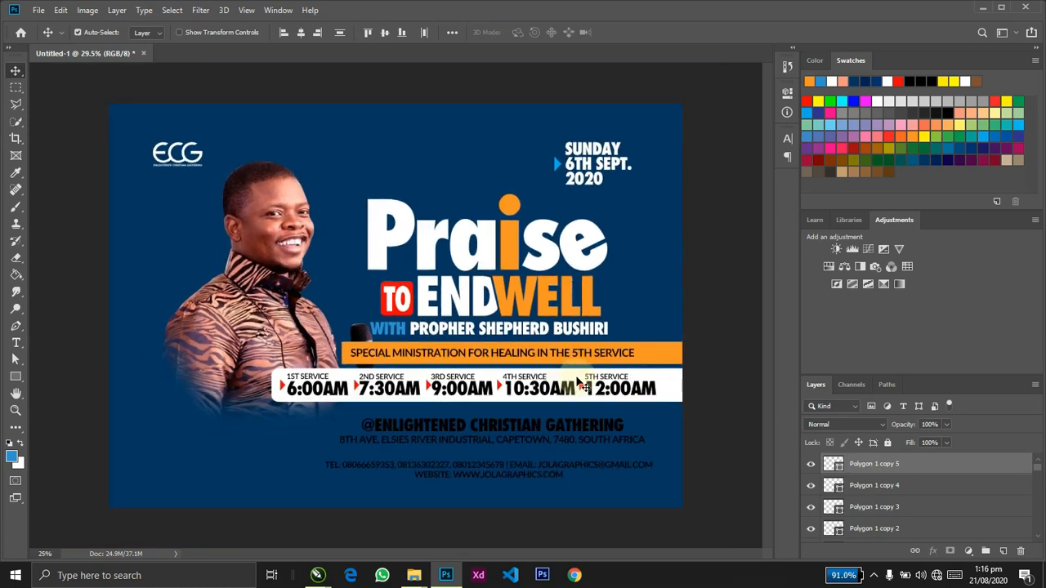
pyautogui.hotkey('ctrl', '-')
pyautogui.hotkey('ctrl', '+')
pyautogui.hotkey('ctrl', '-')
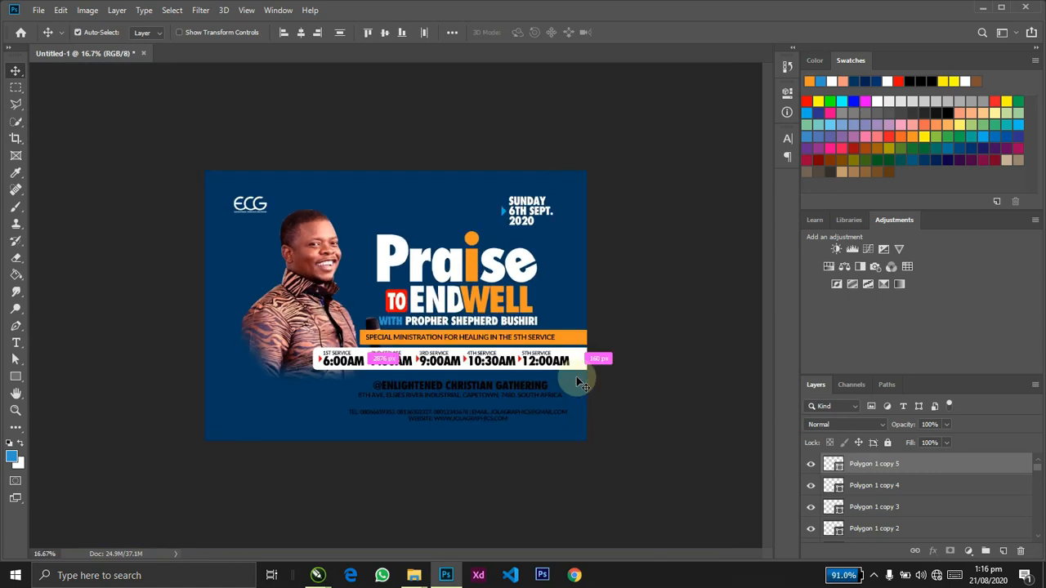
pyautogui.hotkey('ctrl', '+')
pyautogui.hotkey('ctrl', '0')
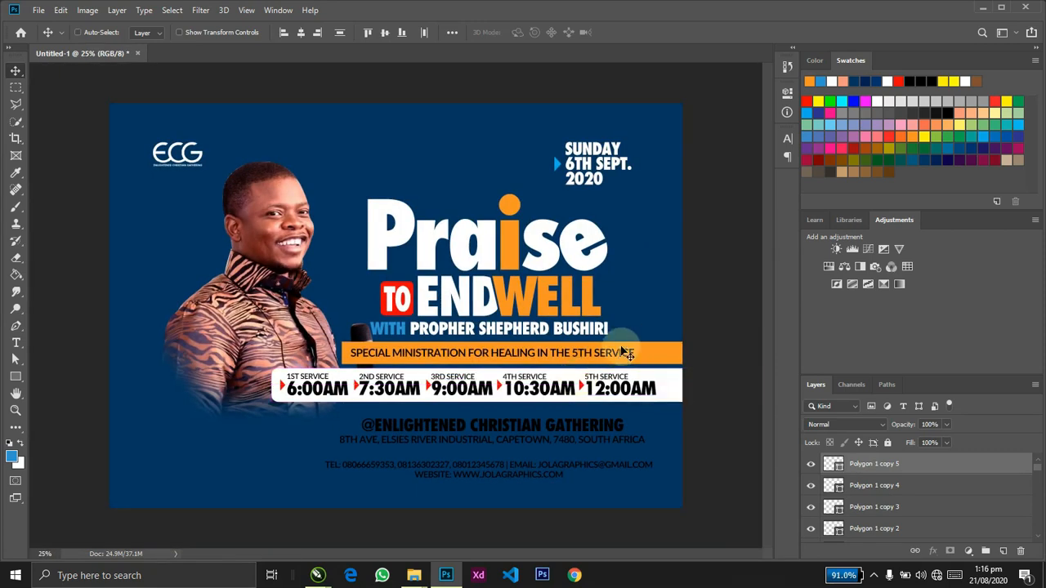
pyautogui.hotkey('ctrl', '-')
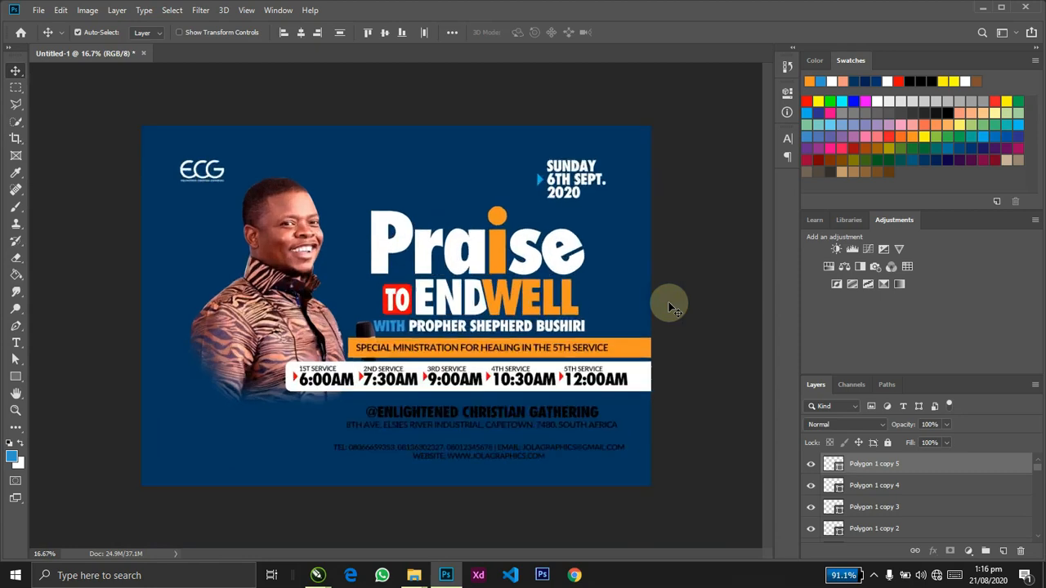
pyautogui.hotkey('ctrl', '+')
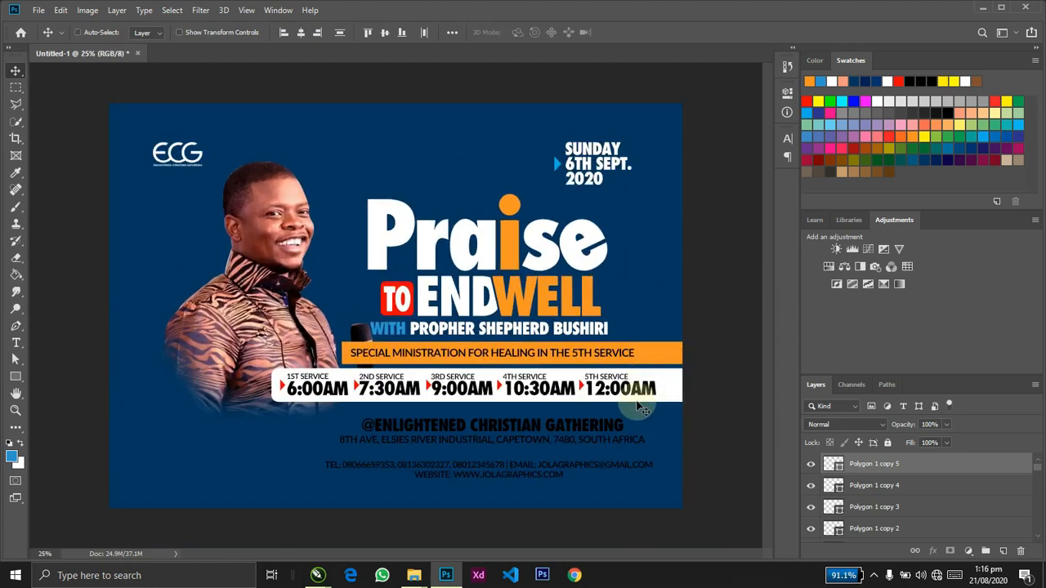
pyautogui.moveTo(666, 405)
pyautogui.mouseDown()
pyautogui.moveTo(678, 401)
pyautogui.moveTo(666, 401)
pyautogui.mouseUp()
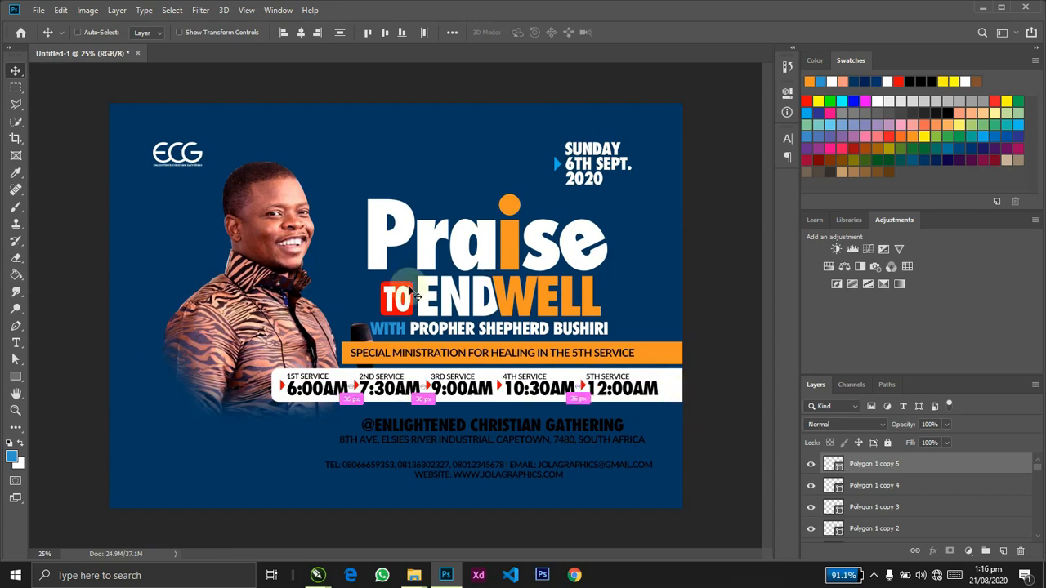
# Set auto-select to Group, try moving the service-times text group, and undo the move.
pyautogui.click(115, 36)
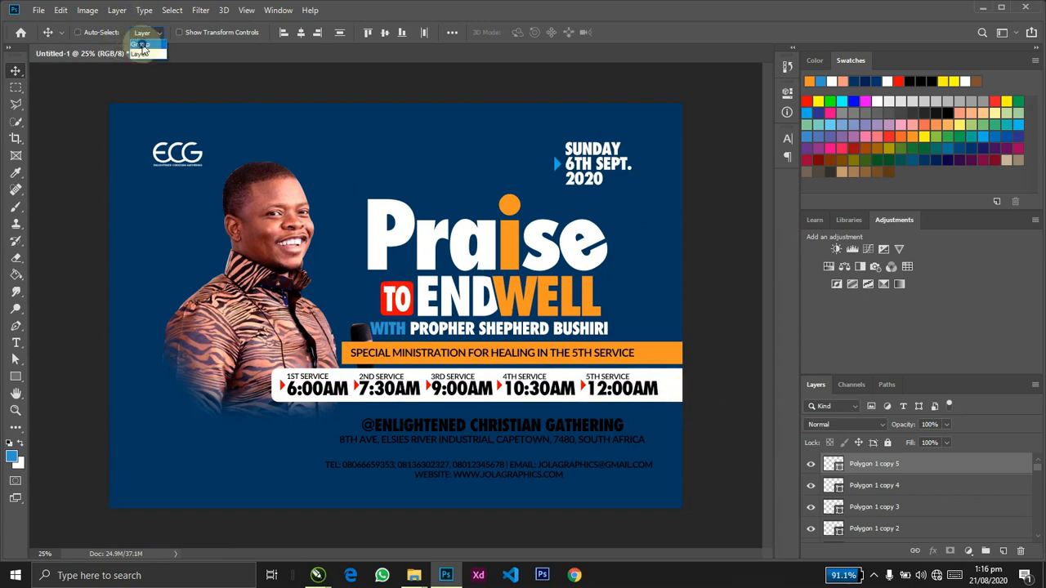
pyautogui.click(443, 353)
pyautogui.click(454, 382)
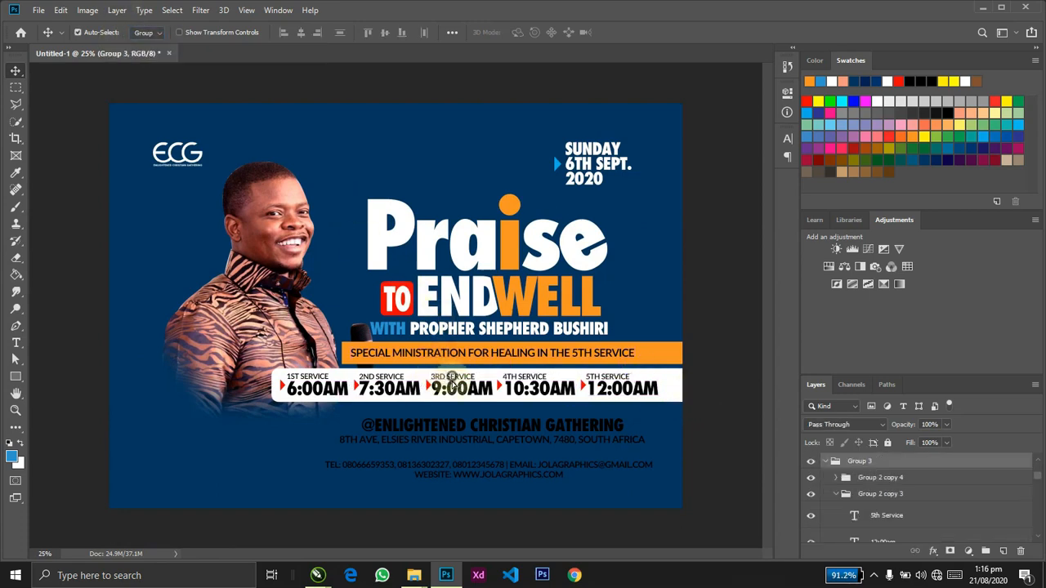
pyautogui.moveTo(454, 382); pyautogui.dragTo(452, 394)
pyautogui.hotkey('ctrl', 'z')
# Group the five red arrows together with the service-times text group.
pyautogui.click(283, 385)
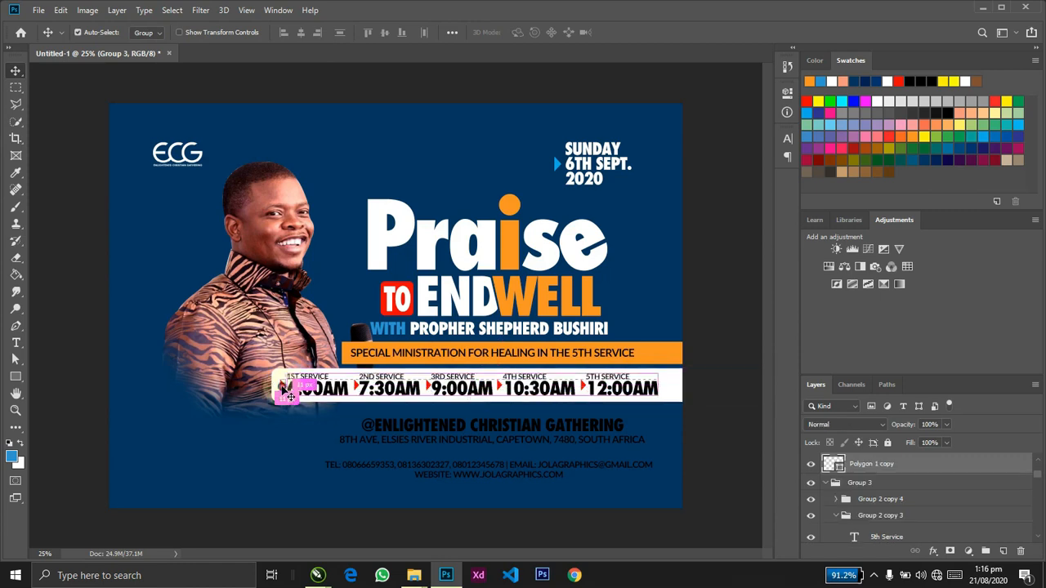
pyautogui.keyDown('shift'); pyautogui.click(355, 386); pyautogui.keyUp('shift')
pyautogui.keyDown('shift'); pyautogui.click(427, 387); pyautogui.keyUp('shift')
pyautogui.keyDown('shift'); pyautogui.click(501, 386); pyautogui.keyUp('shift')
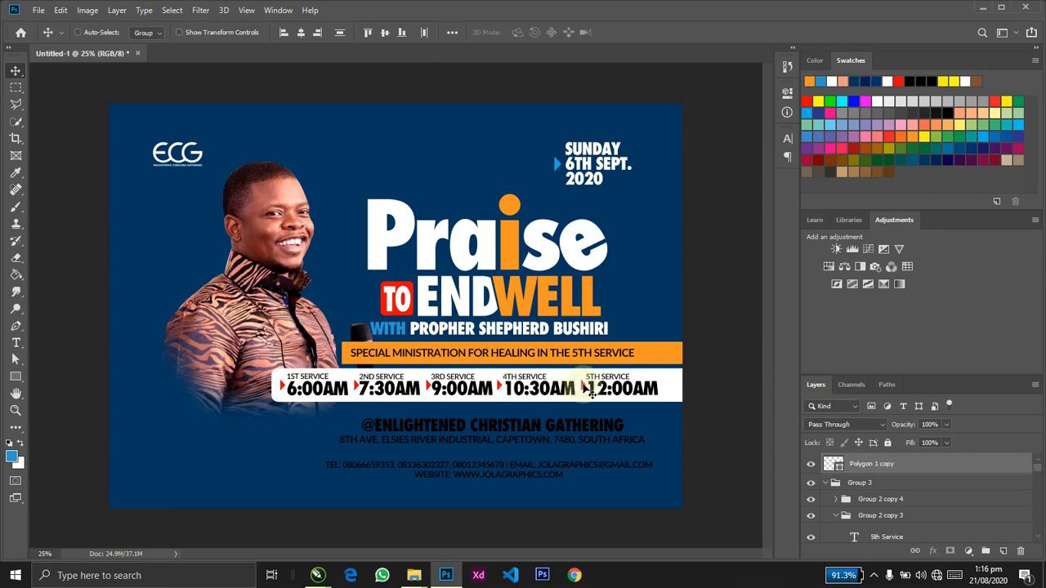
pyautogui.keyDown('ctrl'); pyautogui.keyDown('shift'); pyautogui.click(585, 388); pyautogui.keyUp('shift'); pyautogui.keyUp('ctrl')
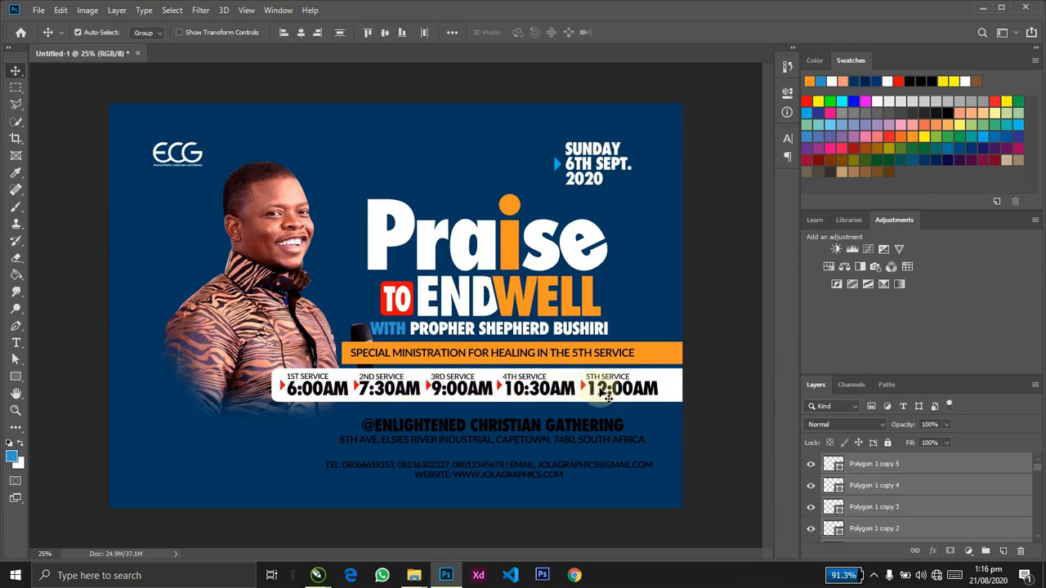
pyautogui.press('Delete')
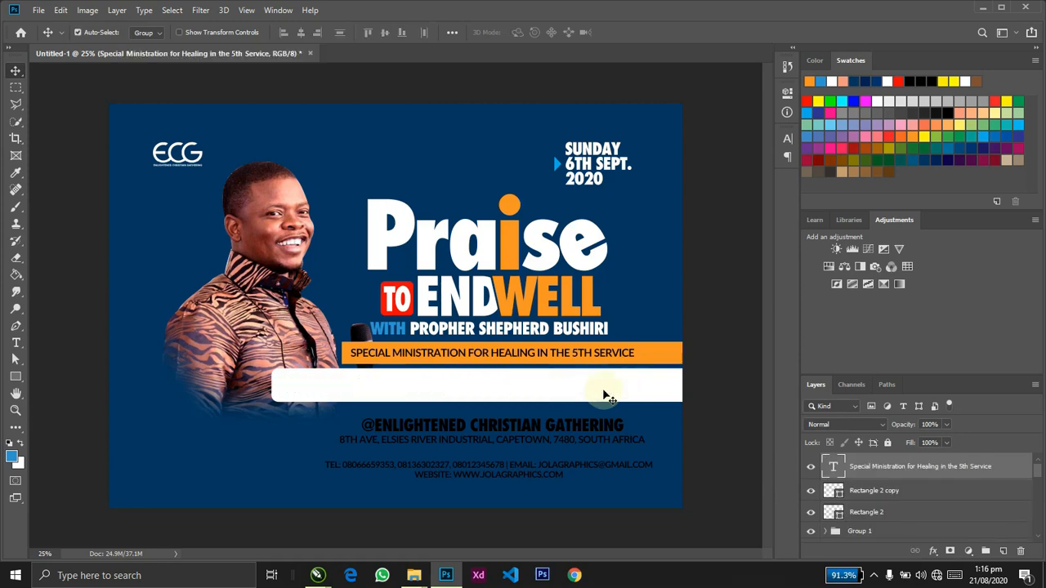
pyautogui.hotkey('ctrl', 'z')
pyautogui.hotkey('ctrl', 'g')
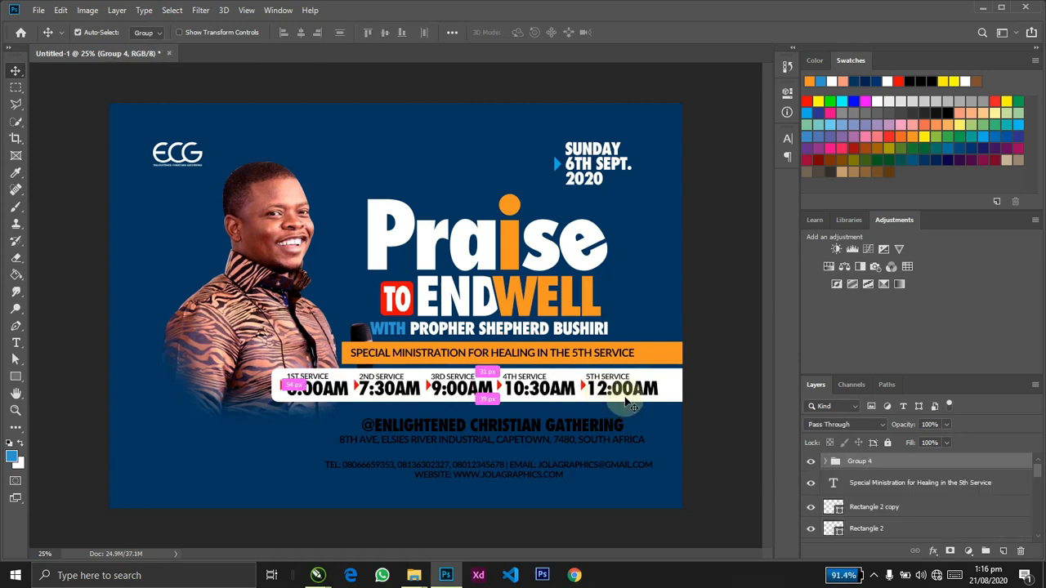
# Make the white service-times strip taller by extending its lower edge downward.
pyautogui.keyDown('ctrl'); pyautogui.click(626, 403); pyautogui.keyUp('ctrl')
pyautogui.hotkey('ctrl', 't')
pyautogui.moveTo(544, 403); pyautogui.dragTo(554, 400)
pyautogui.press('Return')
# Vertically centre the service-times group on the white strip and nudge both slightly down.
pyautogui.keyDown('ctrl'); pyautogui.keyDown('shift'); pyautogui.click(549, 393); pyautogui.keyUp('shift'); pyautogui.keyUp('ctrl')
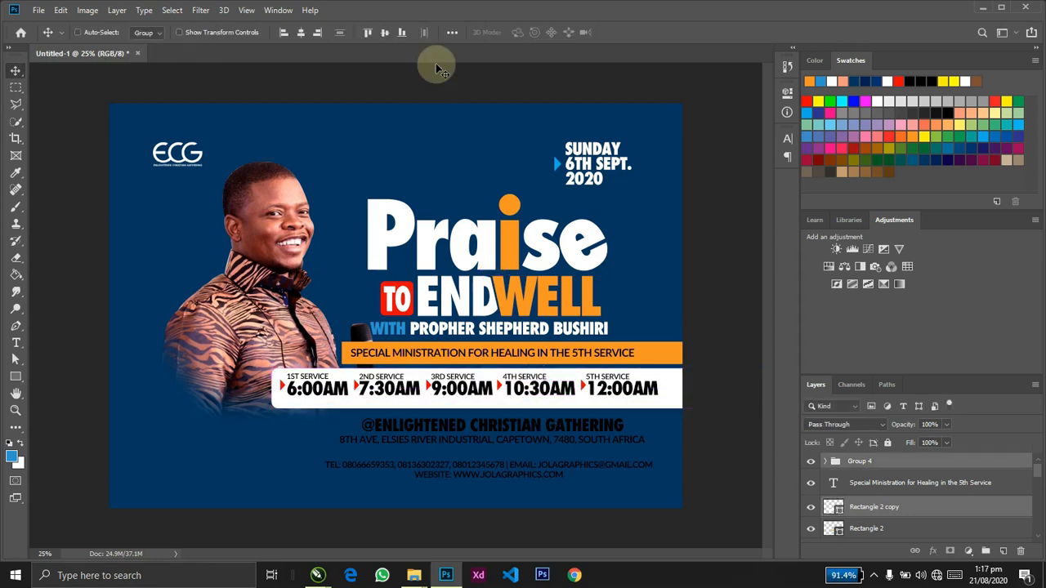
pyautogui.click(385, 33)
pyautogui.press('Down')
pyautogui.press('Down')
pyautogui.press('Down')
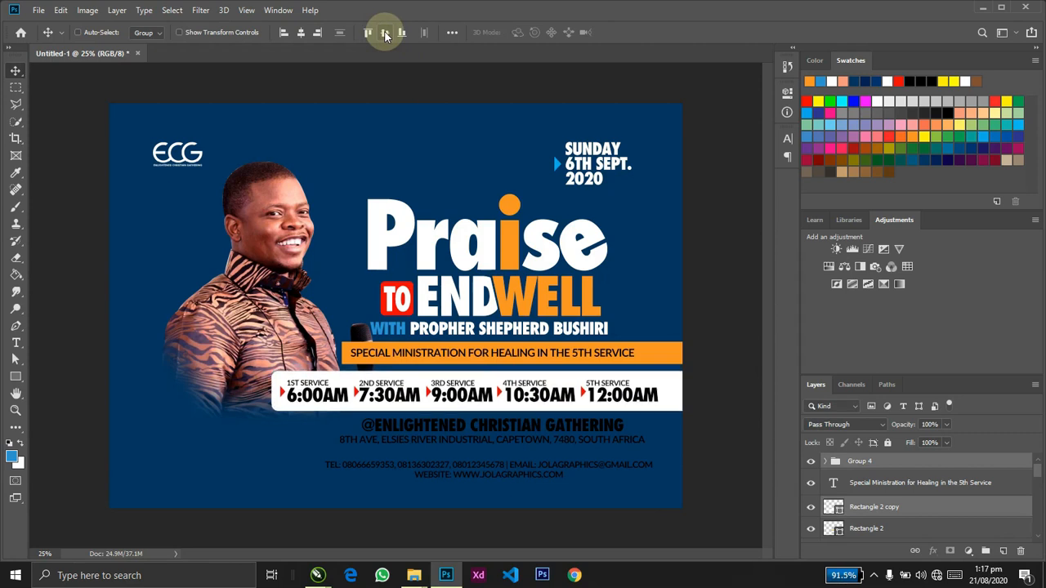
pyautogui.press('ctrl')
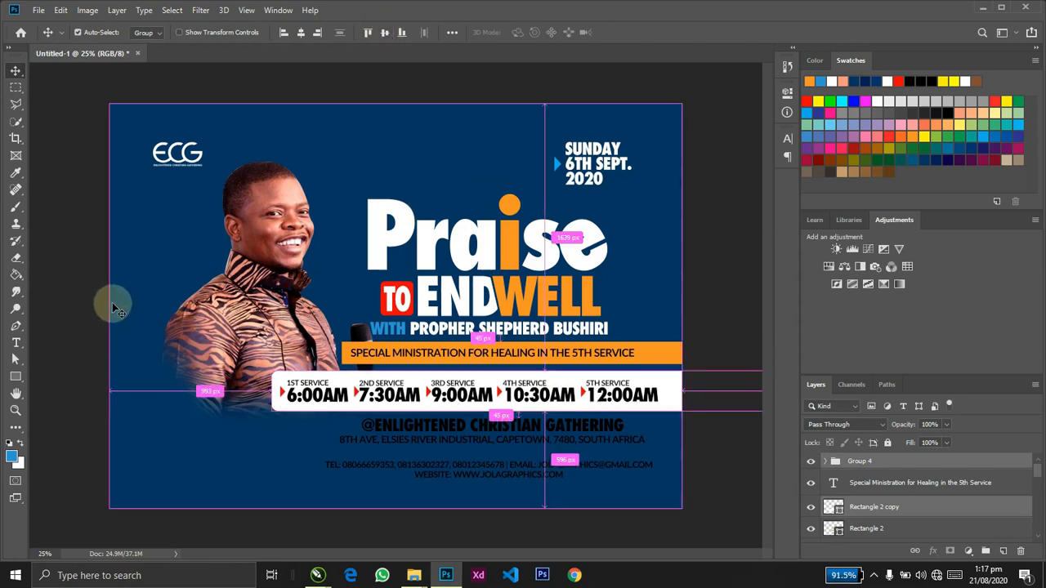
pyautogui.keyDown('ctrl'); pyautogui.click(431, 424); pyautogui.keyUp('ctrl')
pyautogui.press('t')
pyautogui.tripleClick(431, 424)
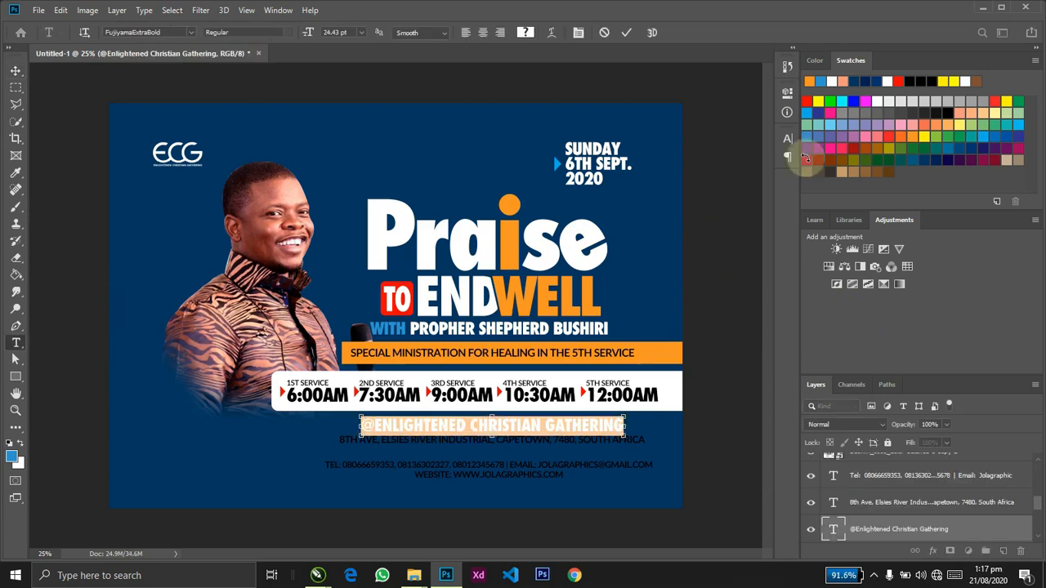
pyautogui.click(832, 81)
pyautogui.click(687, 184)
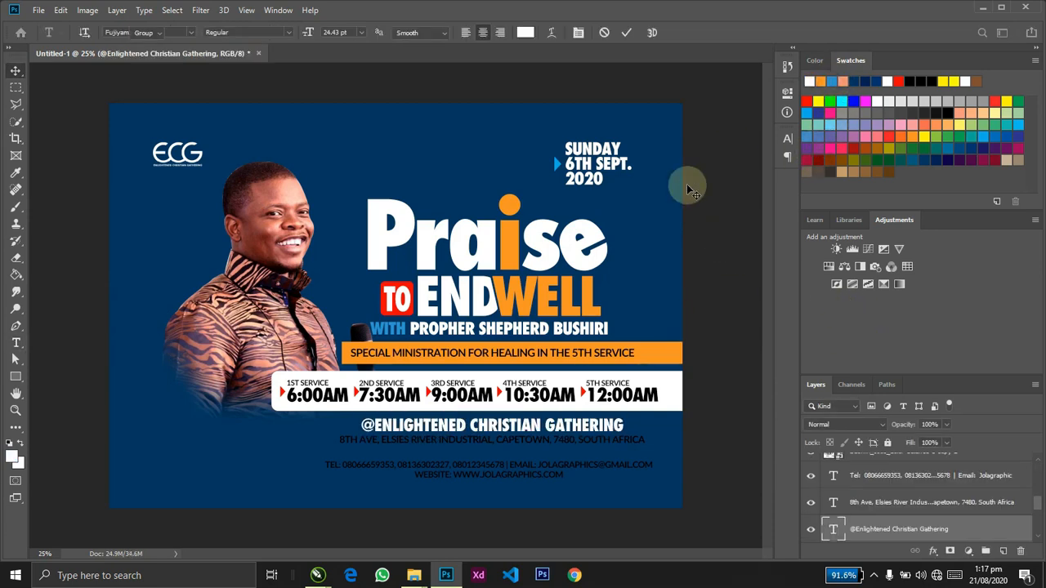
pyautogui.press('v')
# Recolor the address line beneath the church name white.
pyautogui.keyDown('ctrl'); pyautogui.click(540, 442); pyautogui.keyUp('ctrl')
pyautogui.press('t')
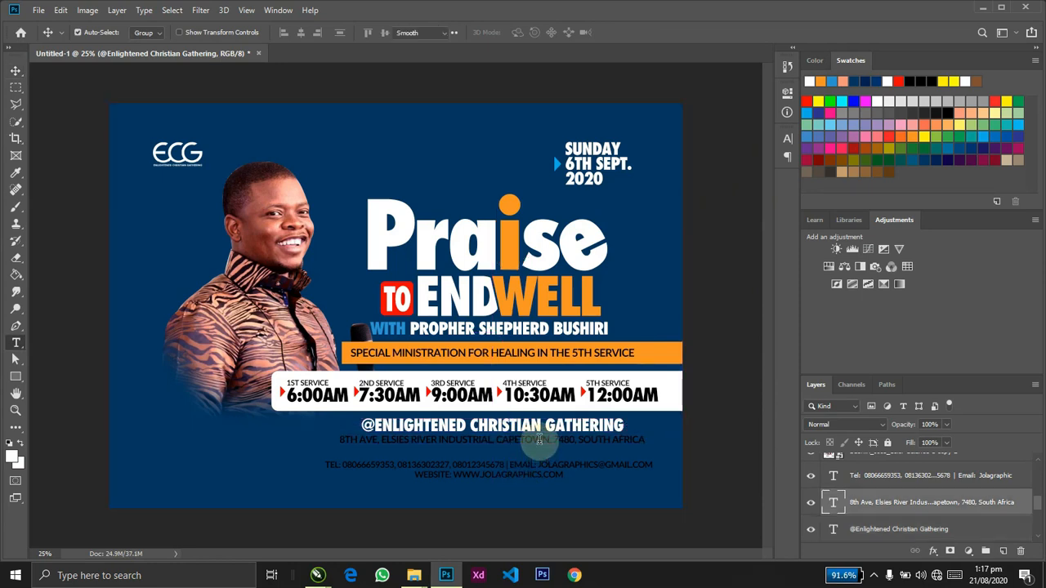
pyautogui.tripleClick(540, 441)
pyautogui.click(809, 81)
pyautogui.click(614, 224)
pyautogui.press('v')
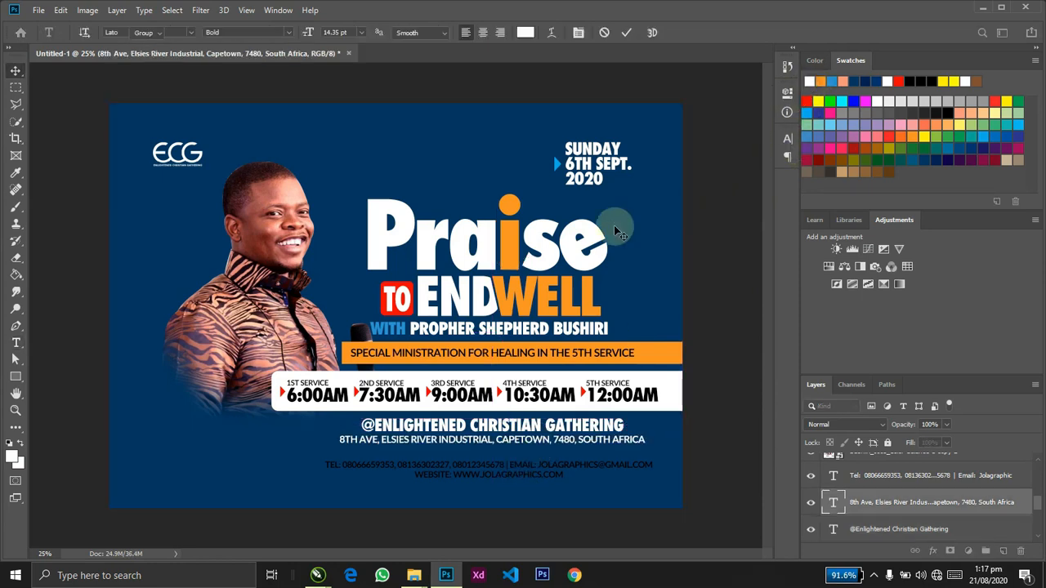
# Recolor the telephone, email and website text white.
pyautogui.keyDown('ctrl'); pyautogui.click(551, 464); pyautogui.keyUp('ctrl')
pyautogui.press('t')
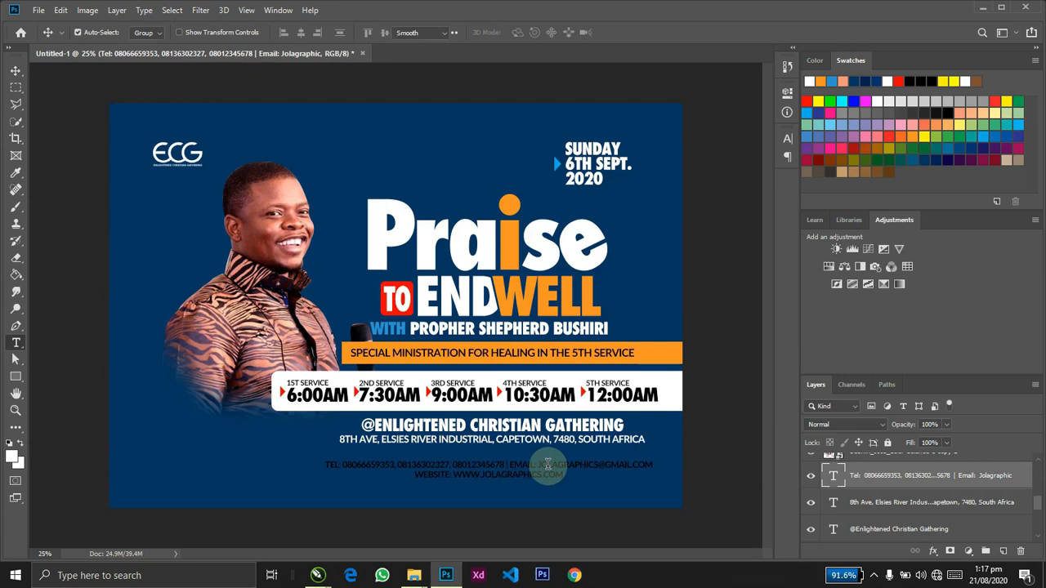
pyautogui.tripleClick(551, 465)
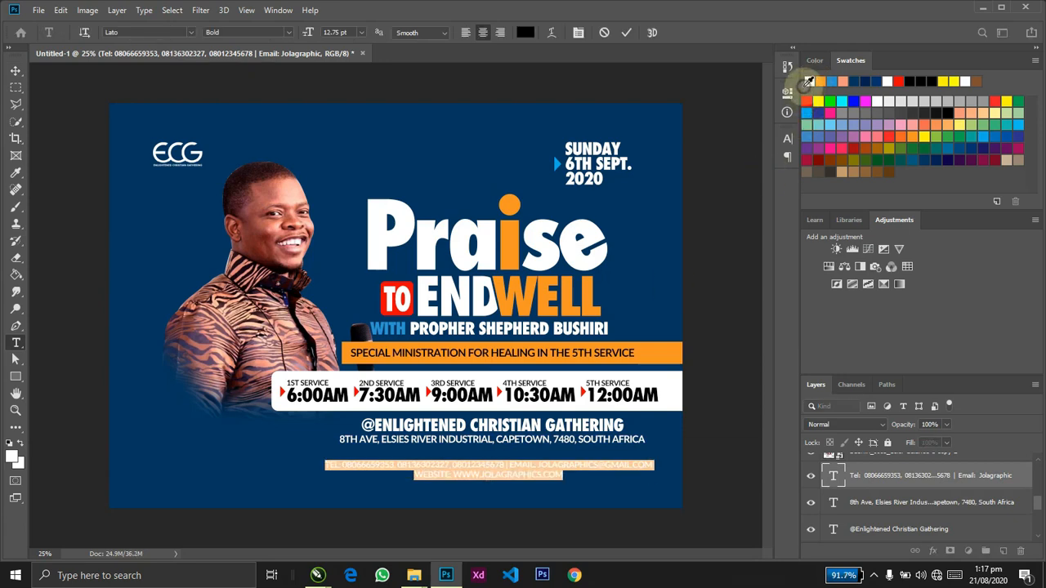
pyautogui.click(809, 81)
pyautogui.click(616, 199)
pyautogui.press('v')
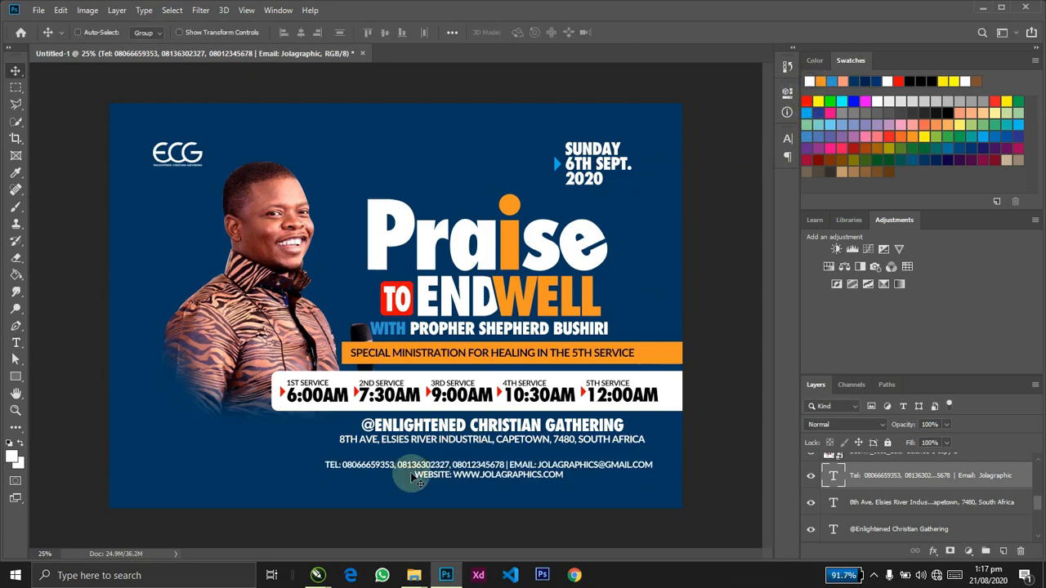
# Recolor the "Tel" and "Email" labels in the contact text orange.
pyautogui.doubleClick(405, 475)
pyautogui.doubleClick(332, 464)
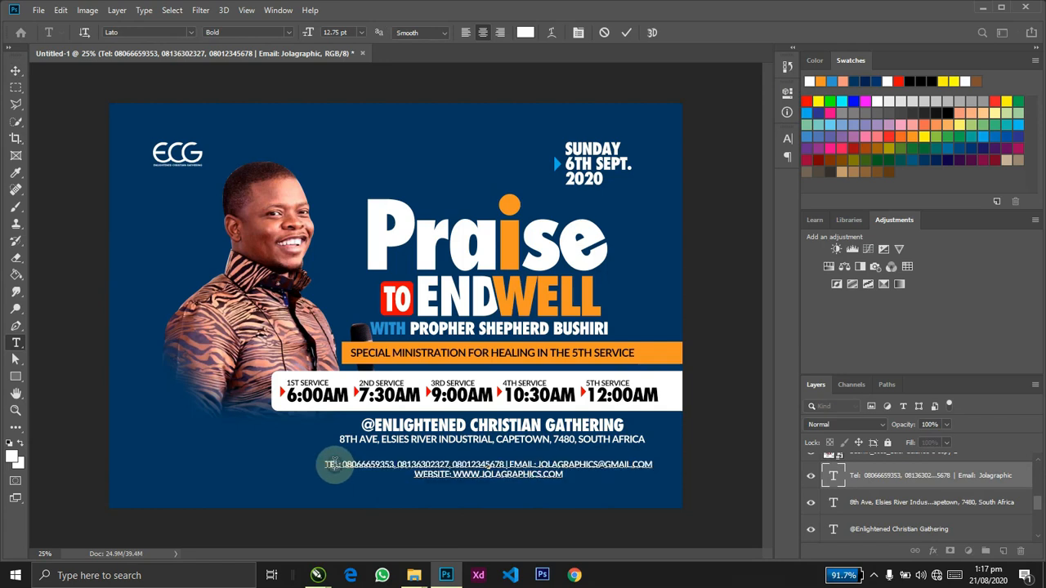
pyautogui.click(821, 81)
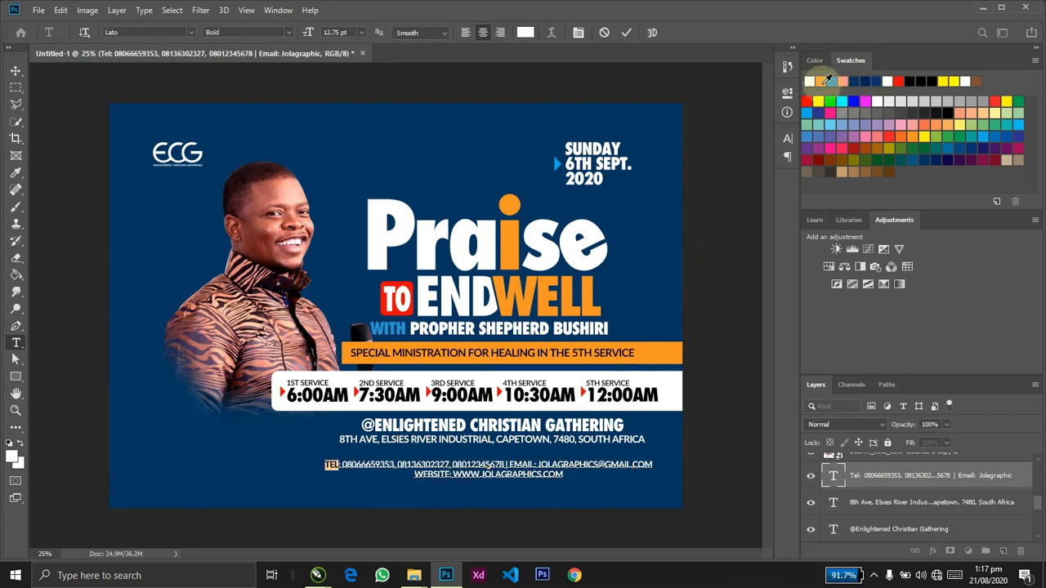
pyautogui.hotkey('ctrl', 'Return')
pyautogui.doubleClick(526, 465)
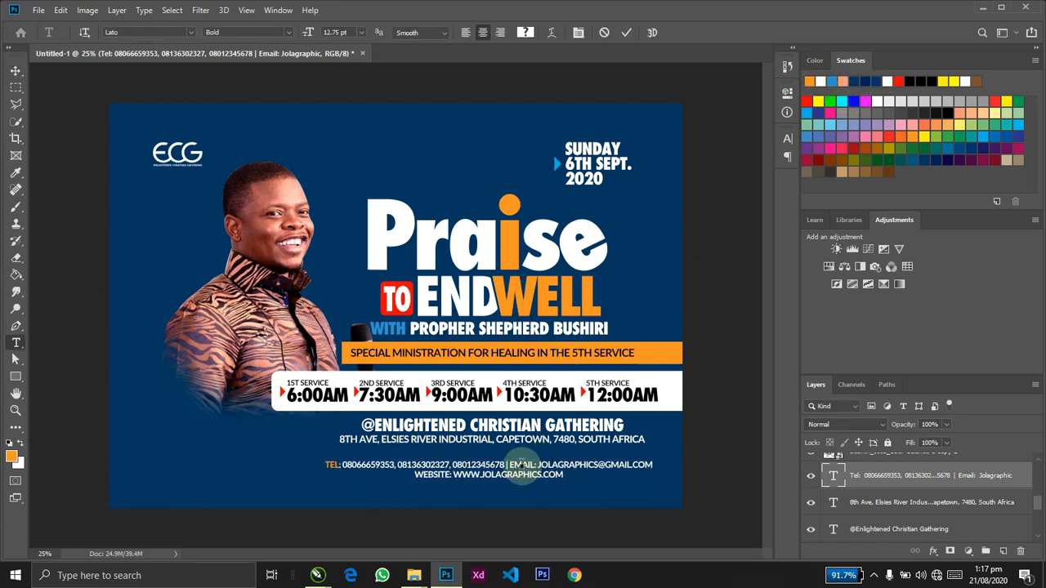
pyautogui.click(522, 464)
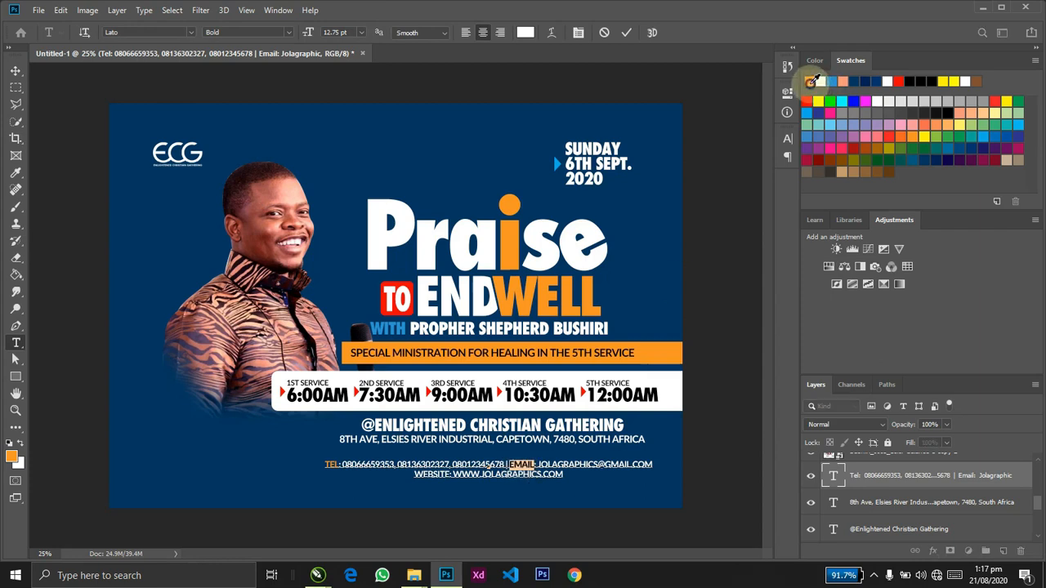
pyautogui.click(809, 81)
pyautogui.hotkey('ctrl', 'Return')
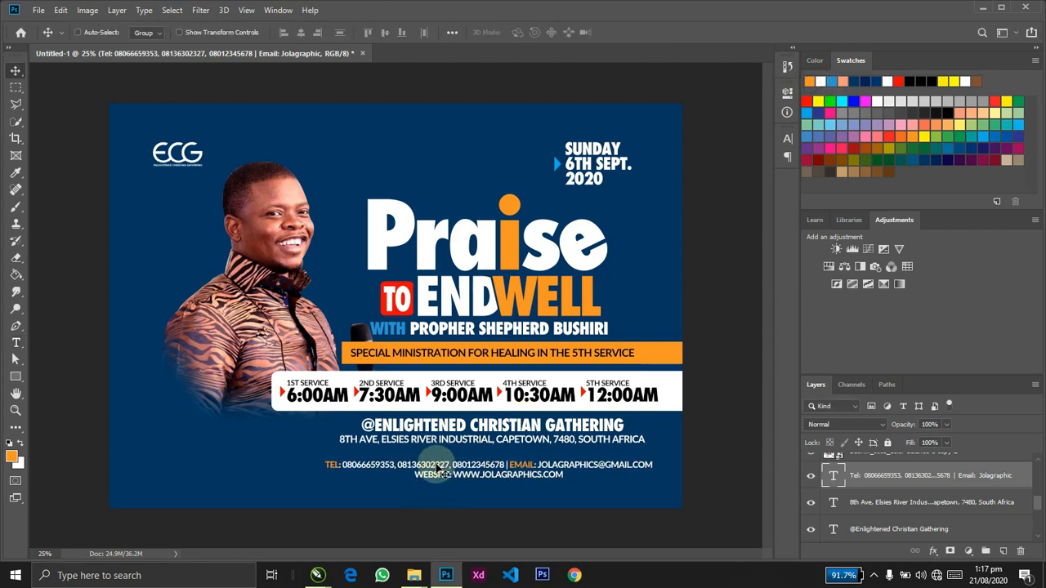
# Recolor the "Website" label on the second line of the contact text orange.
pyautogui.doubleClick(439, 465)
pyautogui.click(435, 475)
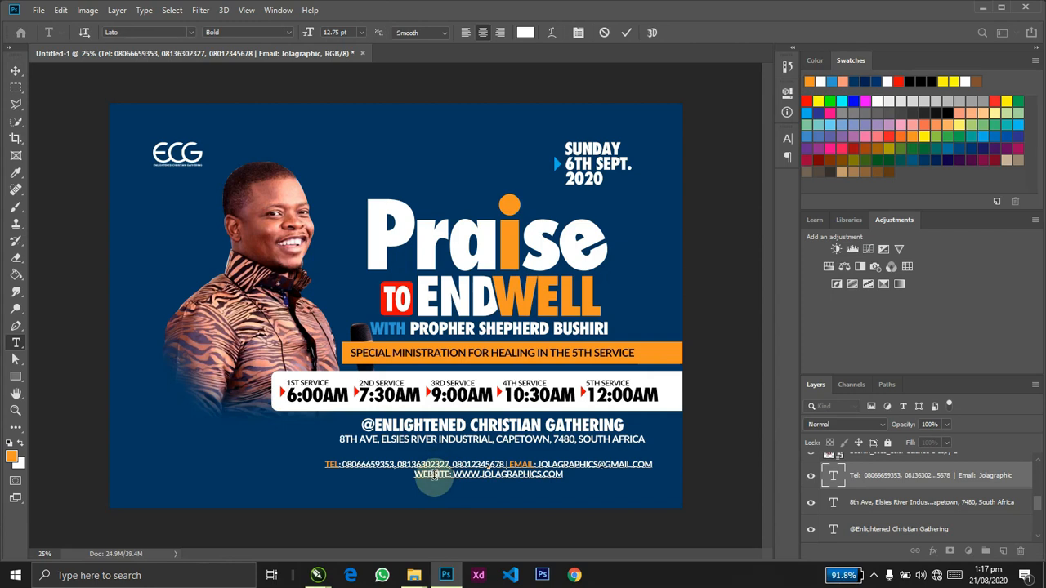
pyautogui.doubleClick(434, 476)
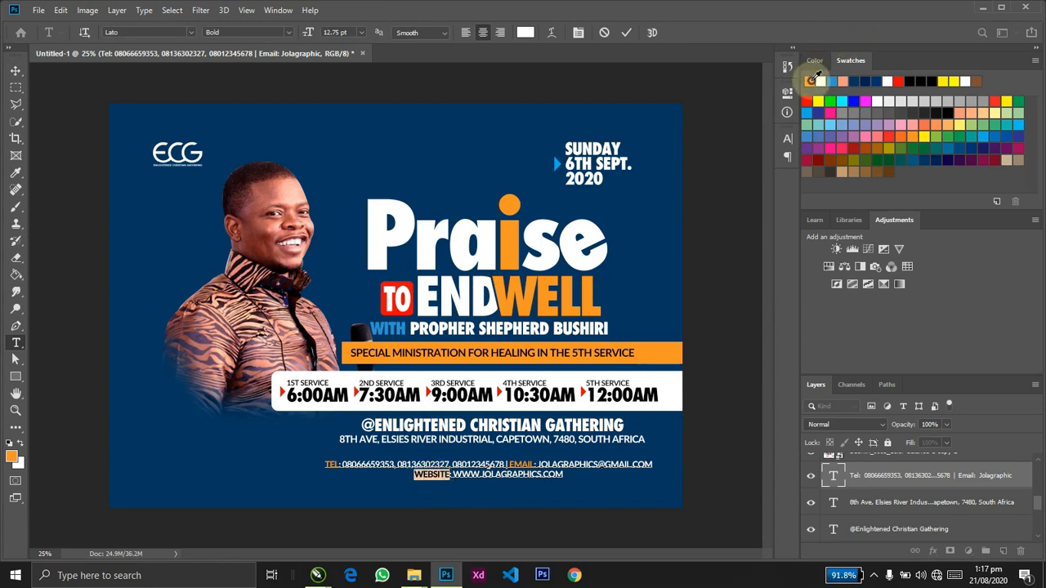
pyautogui.click(811, 80)
pyautogui.hotkey('ctrl', 'Return')
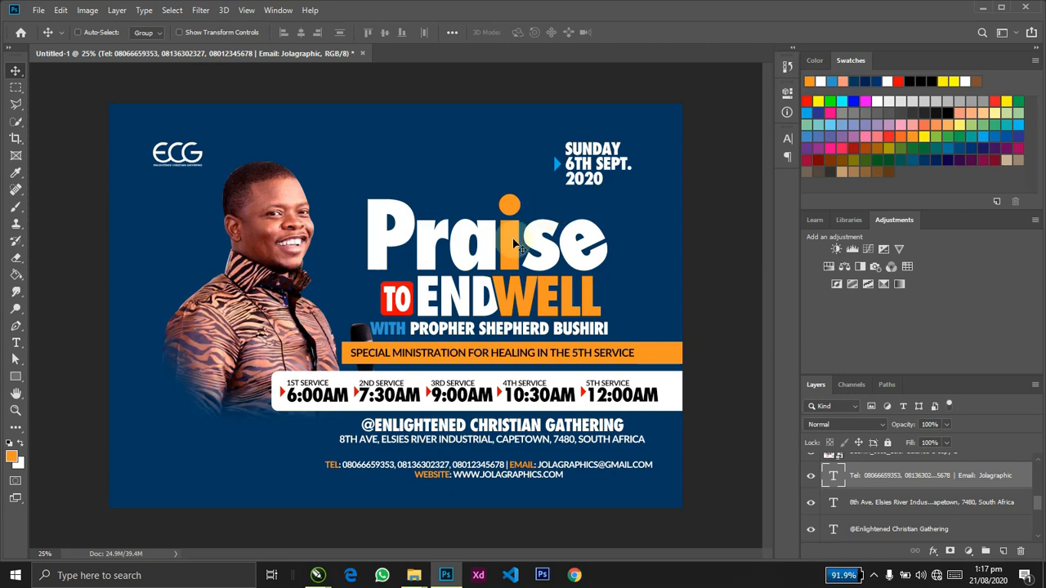
pyautogui.rightClick(494, 352)
pyautogui.click(571, 437)
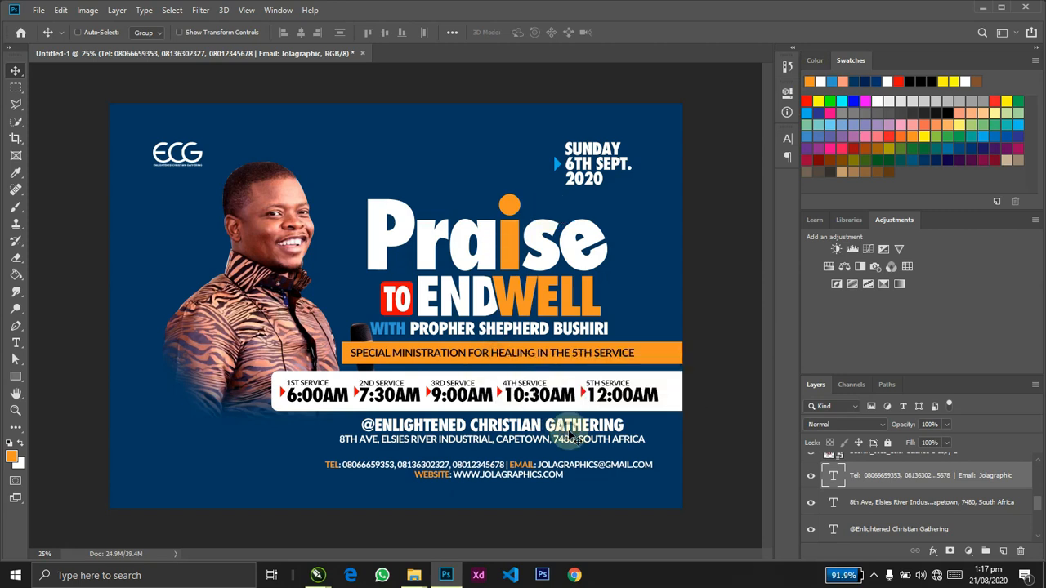
pyautogui.click(568, 428)
pyautogui.keyDown('ctrl'); pyautogui.keyDown('shift'); pyautogui.click(566, 440); pyautogui.keyUp('shift'); pyautogui.keyUp('ctrl')
pyautogui.press('Down')
pyautogui.press('Down')
pyautogui.press('Down')
pyautogui.press('Down')
pyautogui.press('Down')
pyautogui.press('Down')
pyautogui.press('Down')
pyautogui.press('Down')
pyautogui.press('Down')
pyautogui.press('Down')
pyautogui.press('Down')
pyautogui.press('Down')
pyautogui.press('Down')
pyautogui.press('Down')
pyautogui.press('Down')
pyautogui.press('Down')
pyautogui.press('Down')
pyautogui.press('Down')
pyautogui.press('Down')
pyautogui.press('Down')
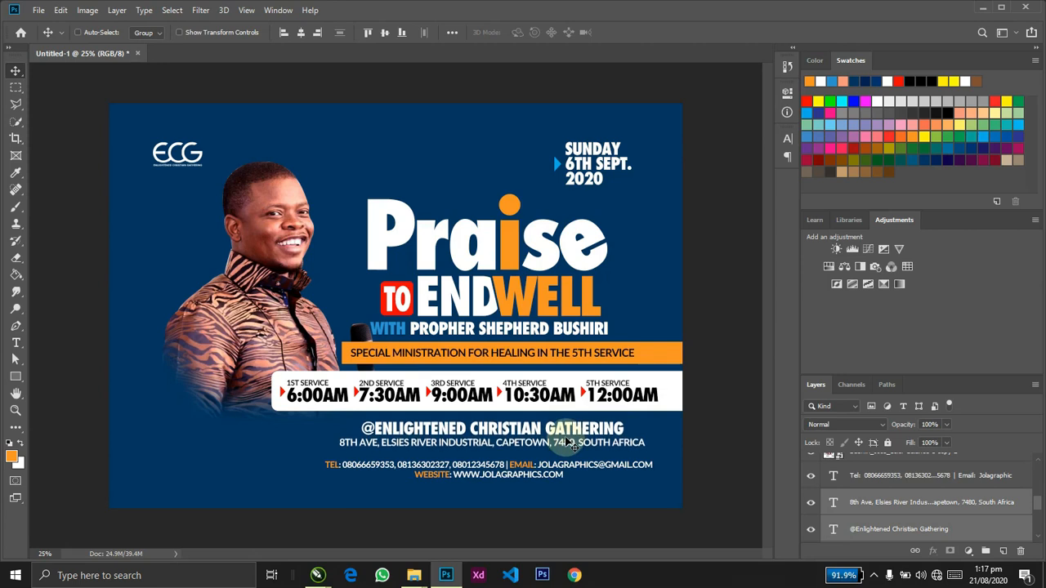
pyautogui.press('Down')
pyautogui.press('Down')
pyautogui.press('Down')
pyautogui.press('Down')
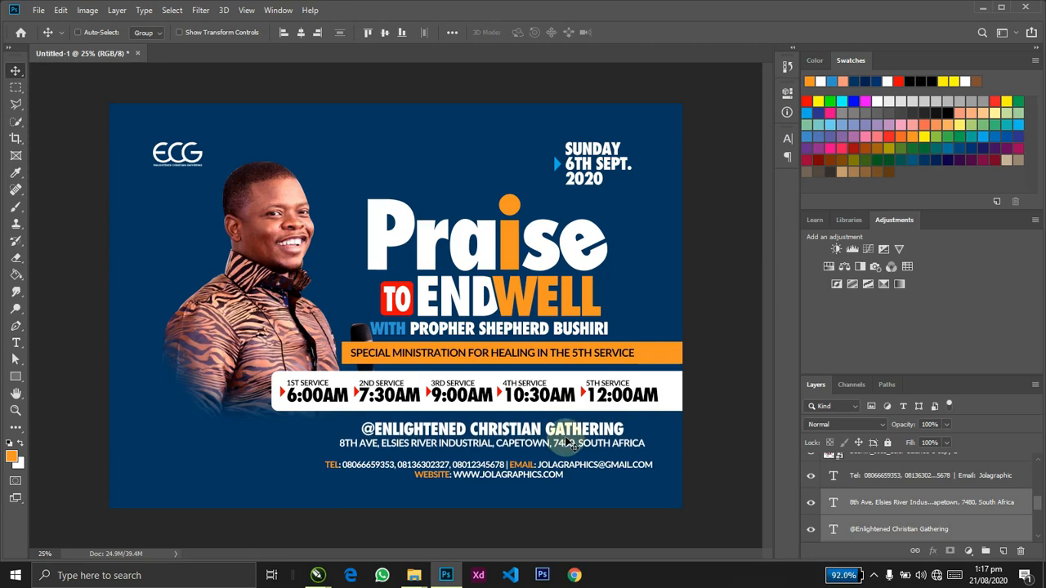
pyautogui.press('Down')
pyautogui.press('Down')
pyautogui.press('Down')
pyautogui.press('Down')
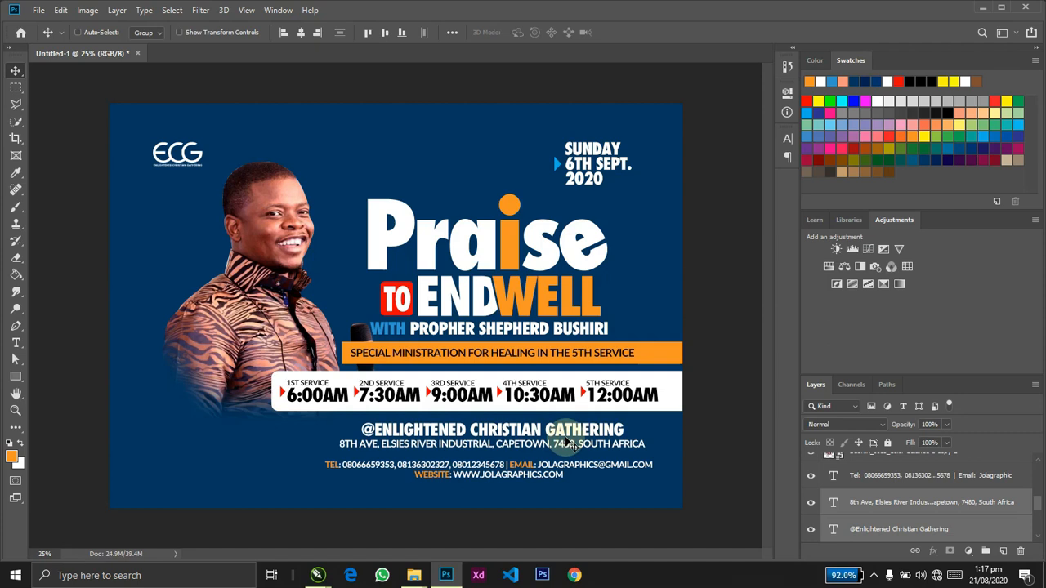
pyautogui.press('Down')
pyautogui.press('Down')
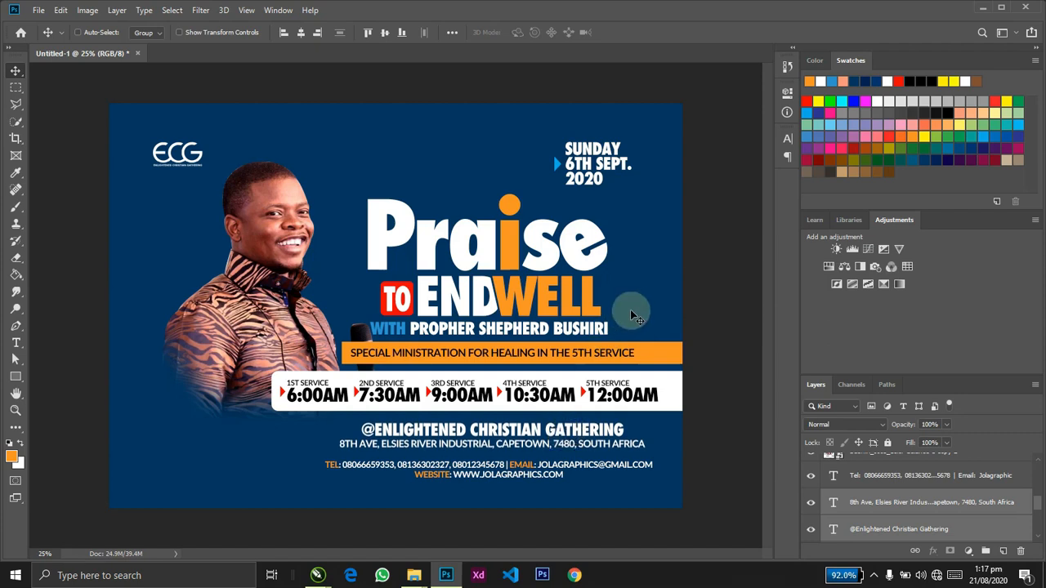
# Add a Gradient Overlay to the "Praise" title lettering using a banded gold gradient preset.
pyautogui.click(730, 183)
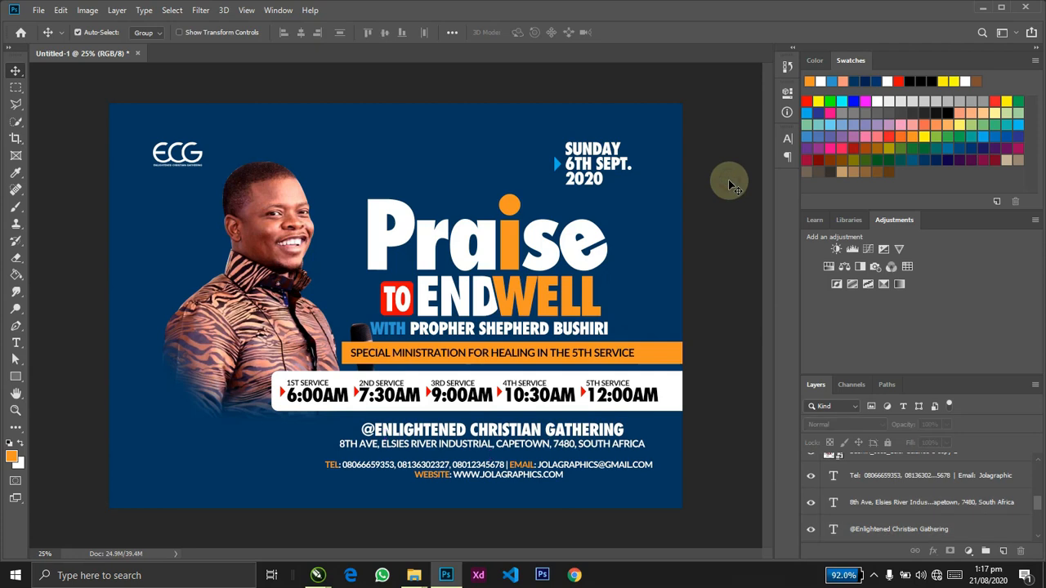
pyautogui.keyDown('ctrl'); pyautogui.click(548, 252); pyautogui.keyUp('ctrl')
pyautogui.keyDown('ctrl'); pyautogui.click(476, 304); pyautogui.keyUp('ctrl')
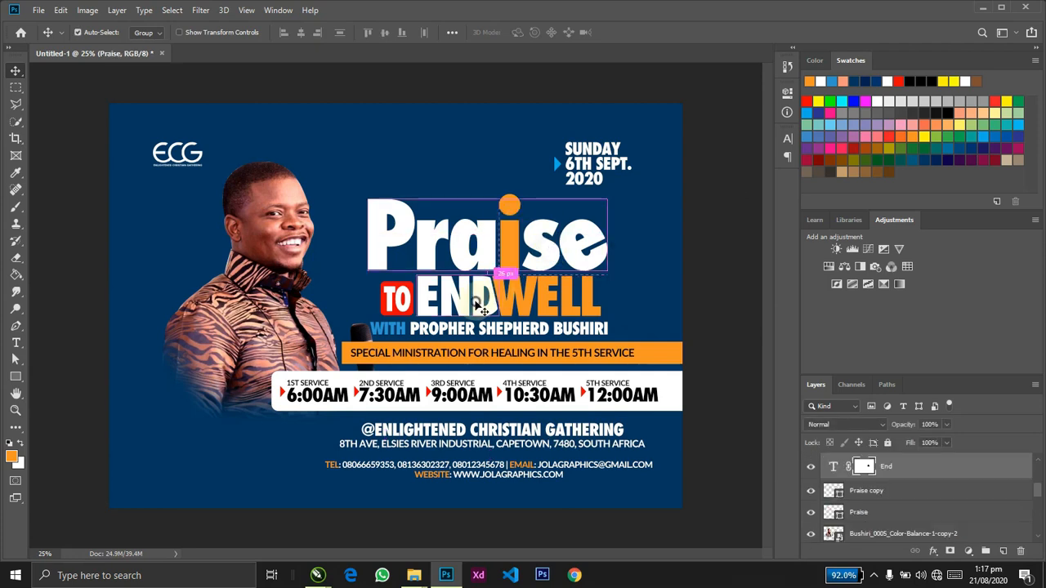
pyautogui.moveTo(476, 303); pyautogui.dragTo(480, 304)
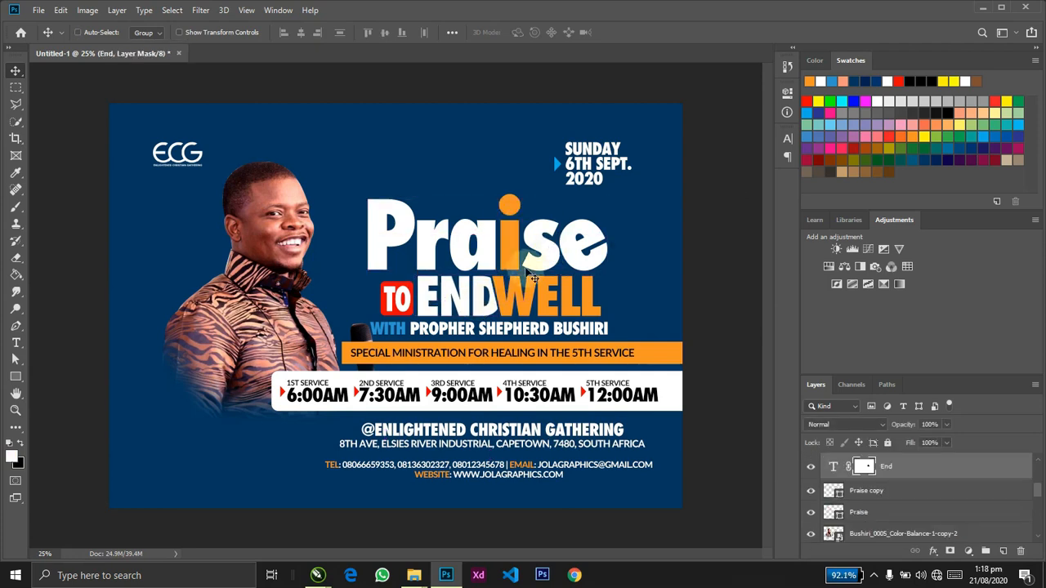
pyautogui.keyDown('ctrl'); pyautogui.click(535, 247); pyautogui.keyUp('ctrl')
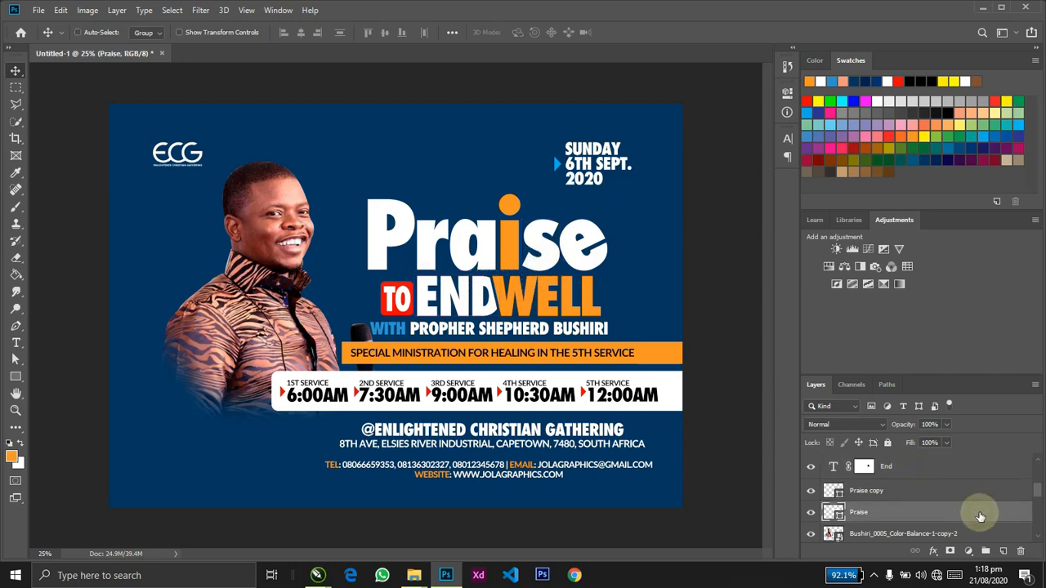
pyautogui.doubleClick(980, 516)
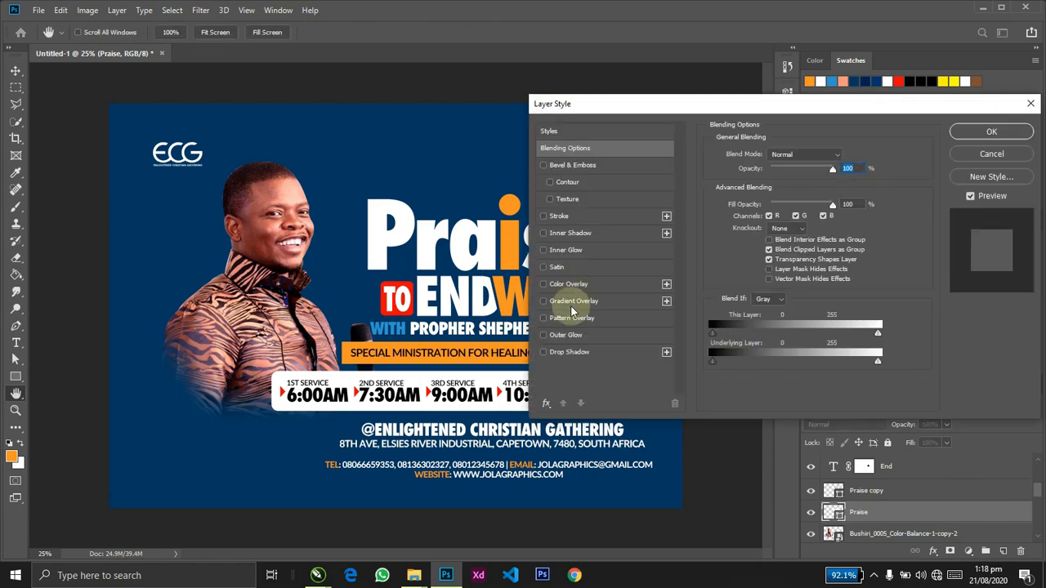
pyautogui.click(574, 301)
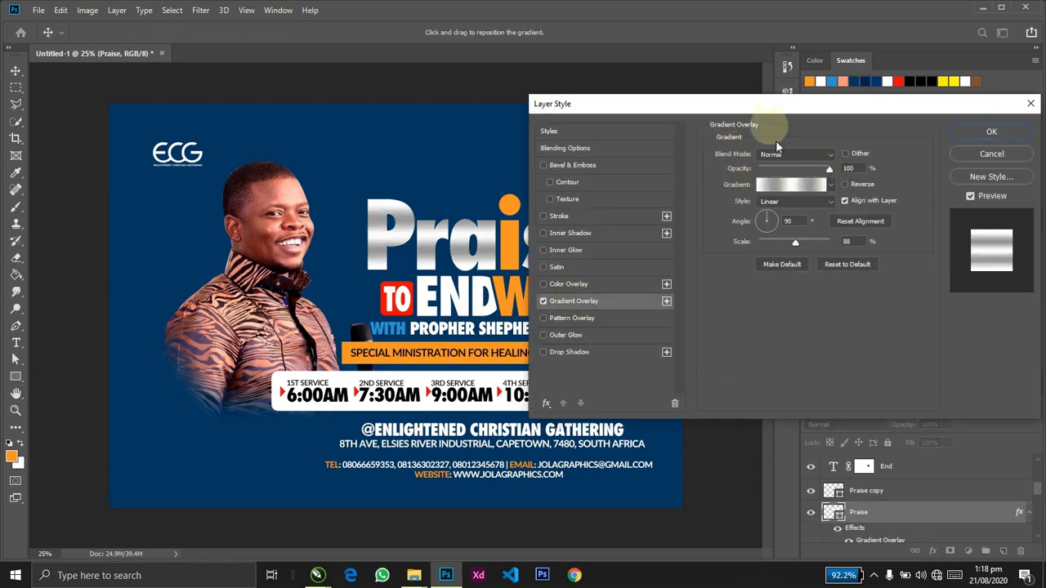
pyautogui.click(830, 186)
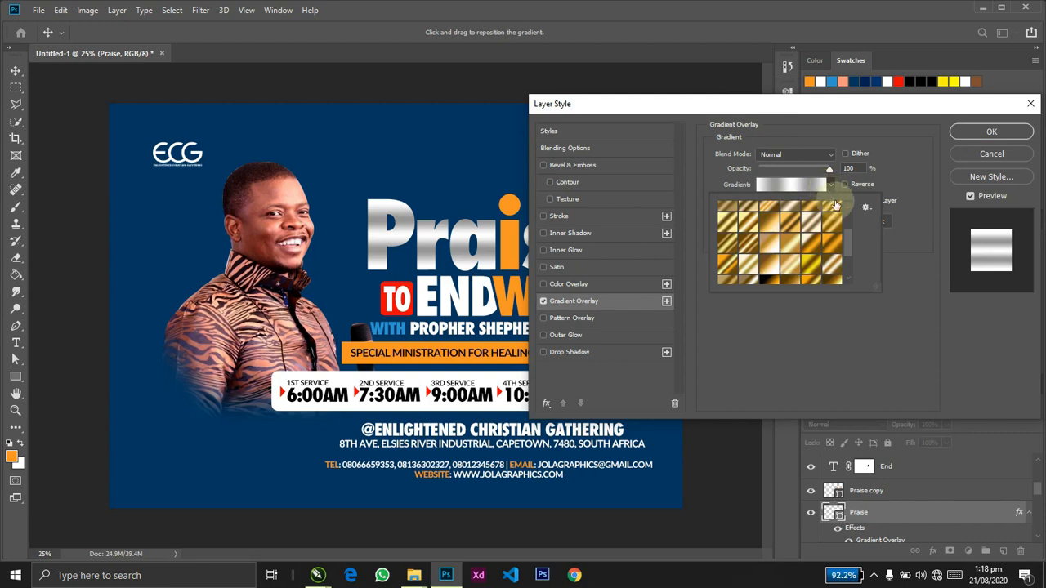
pyautogui.moveTo(849, 243); pyautogui.dragTo(846, 254)
pyautogui.click(752, 279)
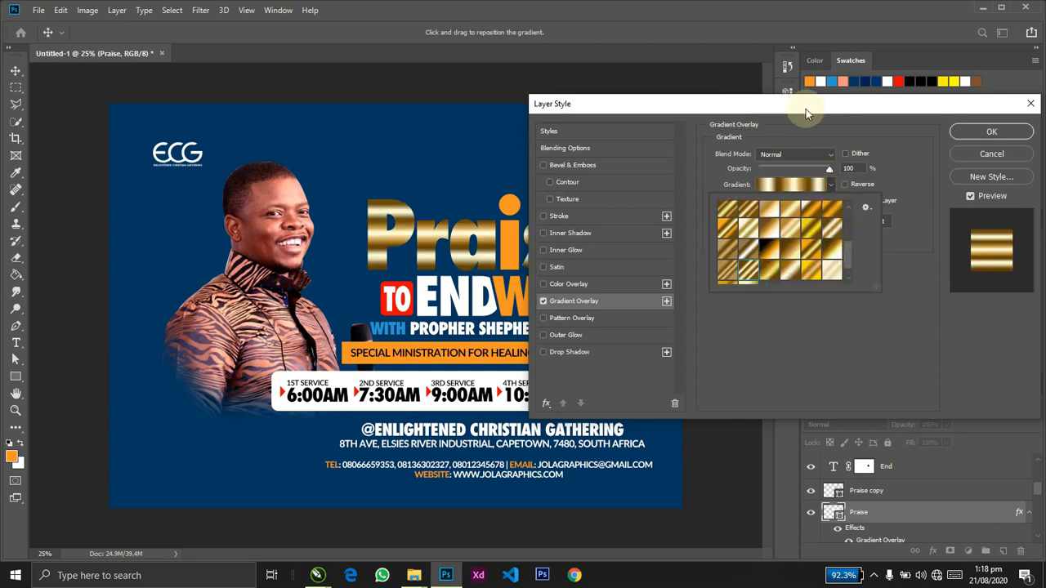
# Edit the gold overlay gradient of the "Praise" lettering and remove all intermediate color stops, keeping only the two end stops.
pyautogui.moveTo(767, 115); pyautogui.dragTo(390, 333)
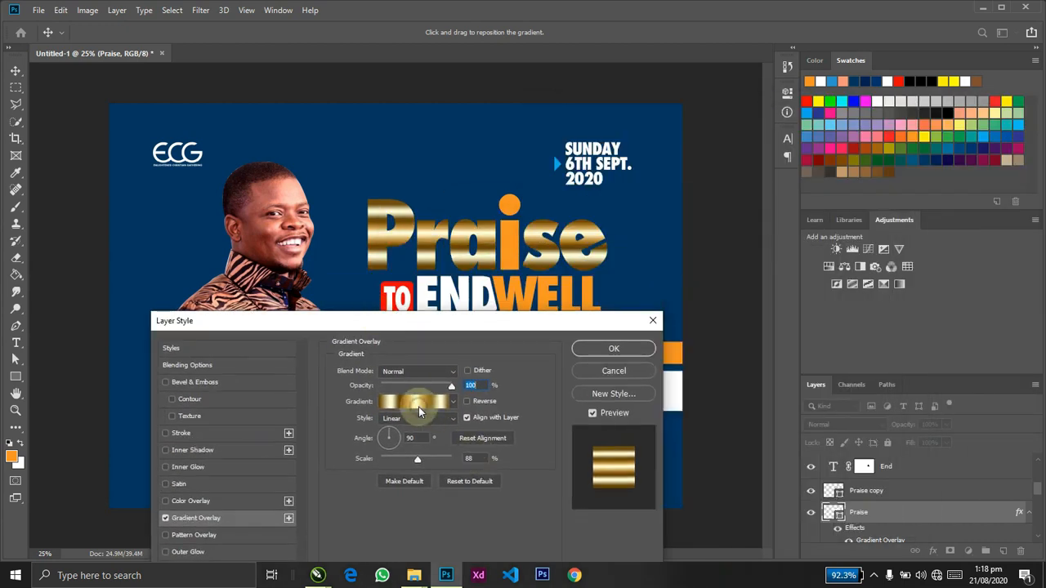
pyautogui.click(419, 407)
pyautogui.click(26, 382)
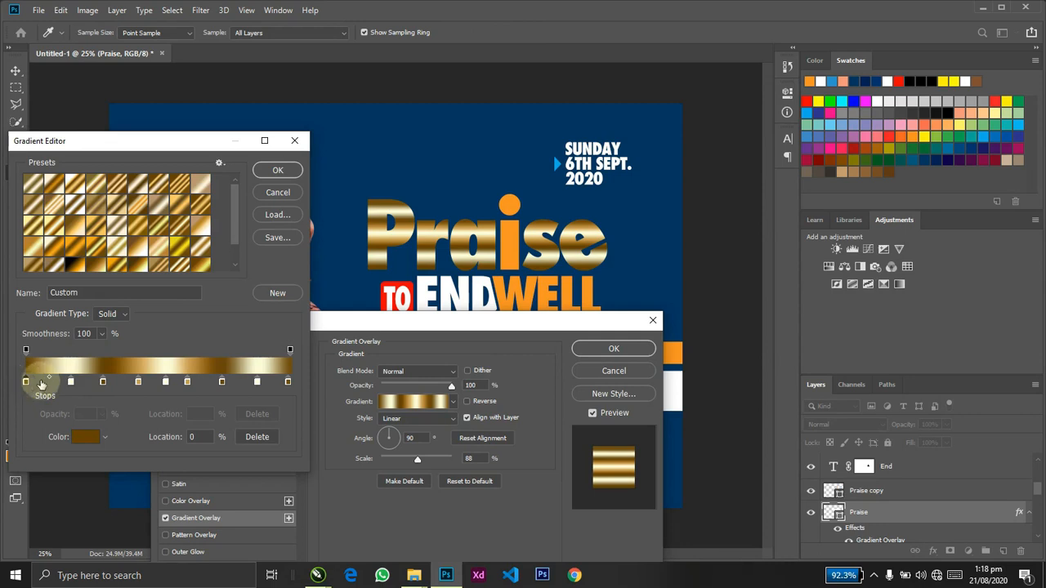
pyautogui.doubleClick(70, 382)
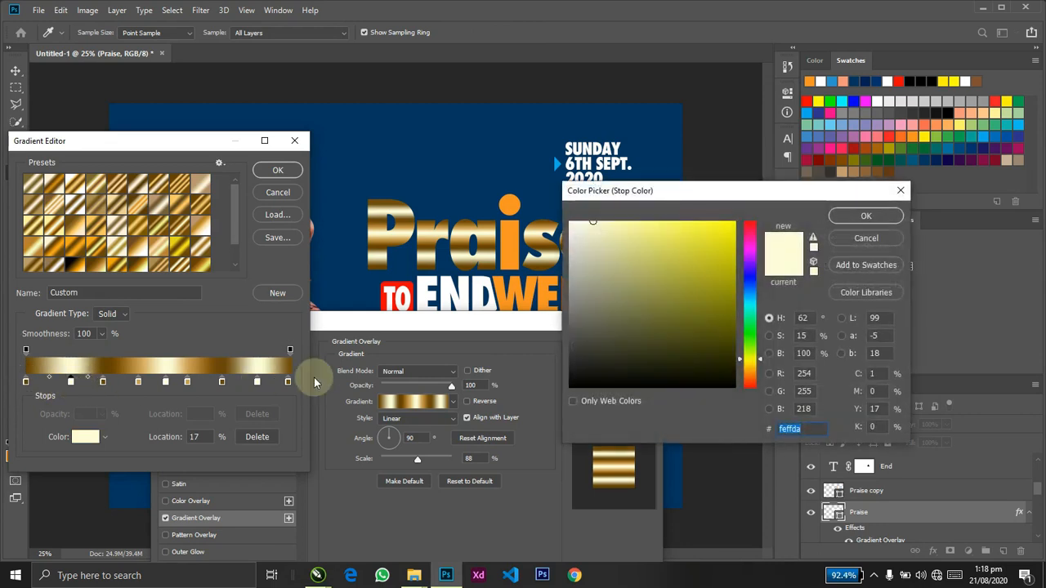
pyautogui.press('Return')
pyautogui.moveTo(70, 381); pyautogui.dragTo(70, 448)
pyautogui.moveTo(103, 381); pyautogui.dragTo(97, 449)
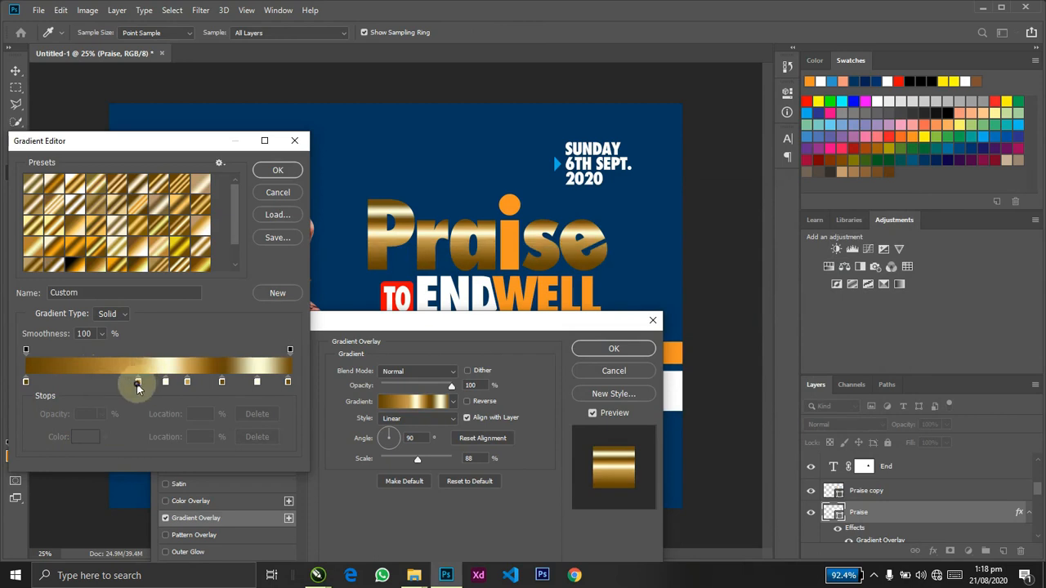
pyautogui.moveTo(138, 389); pyautogui.dragTo(139, 437)
pyautogui.moveTo(166, 382); pyautogui.dragTo(163, 445)
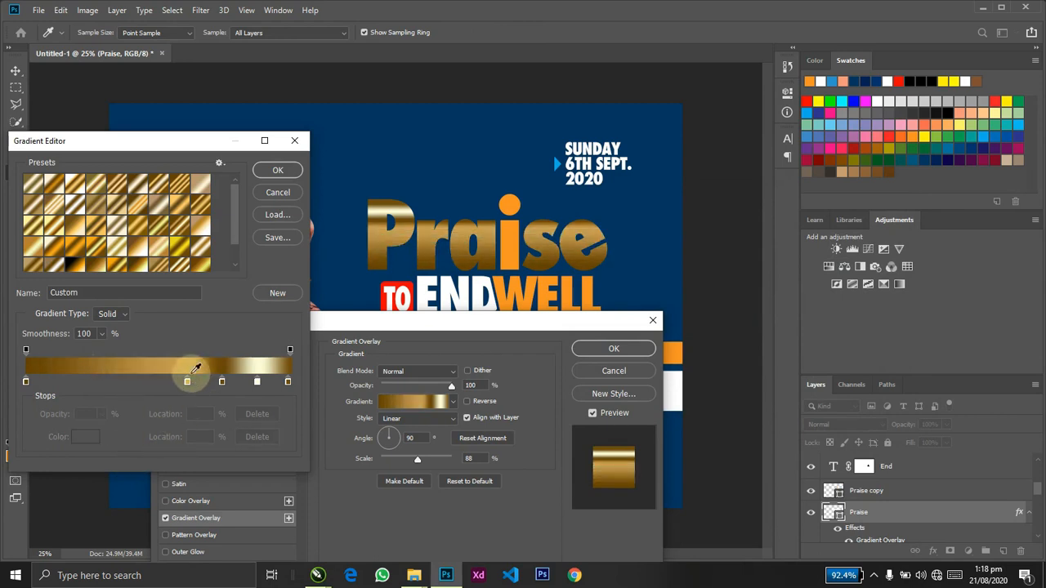
pyautogui.moveTo(187, 382); pyautogui.dragTo(187, 442)
pyautogui.moveTo(221, 382); pyautogui.dragTo(219, 436)
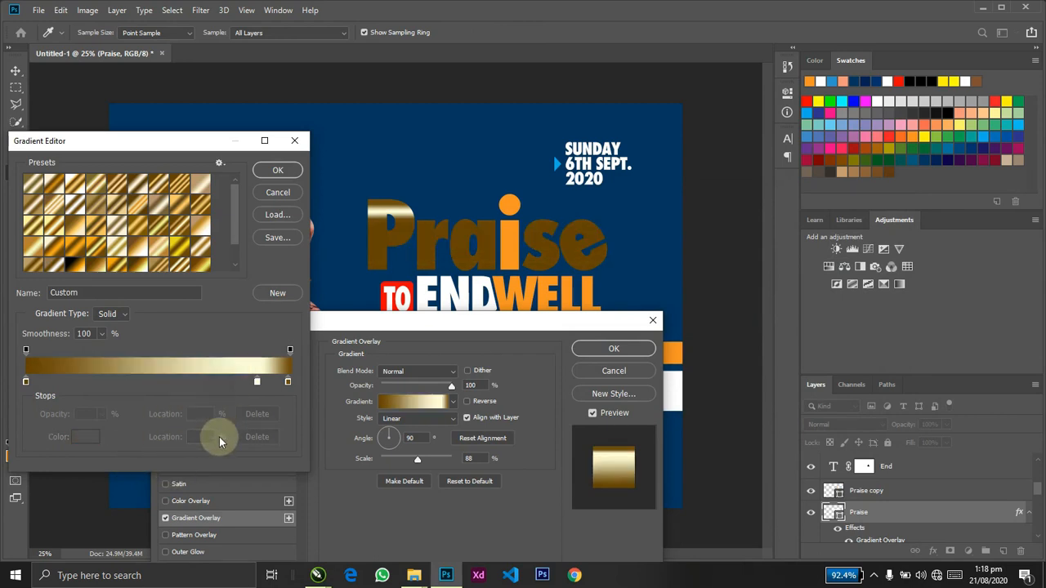
pyautogui.moveTo(257, 381); pyautogui.dragTo(235, 450)
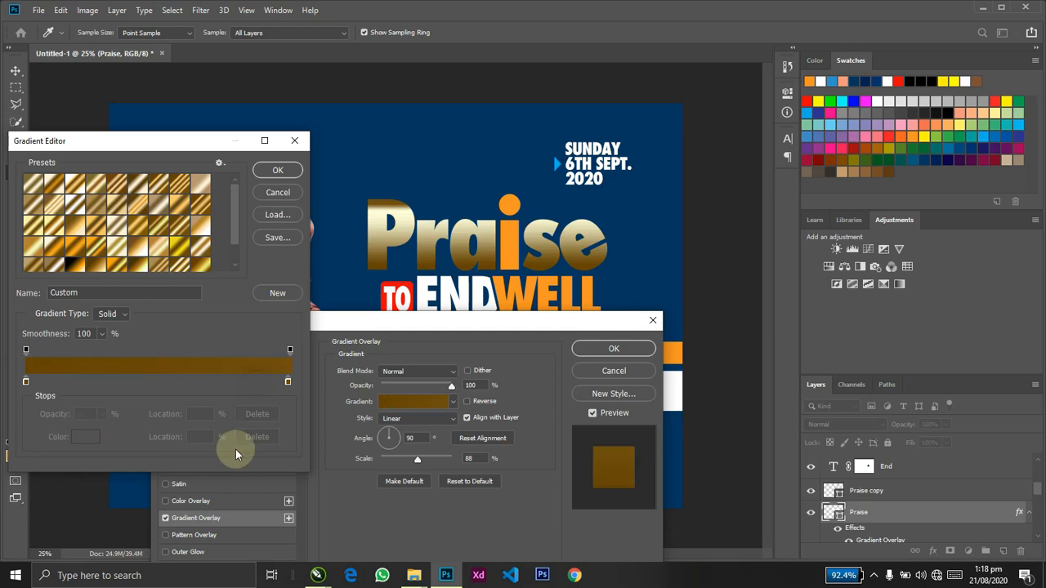
# Add three color stops between the gradient's ends, at 82%, near the middle and at 22%.
pyautogui.click(288, 383)
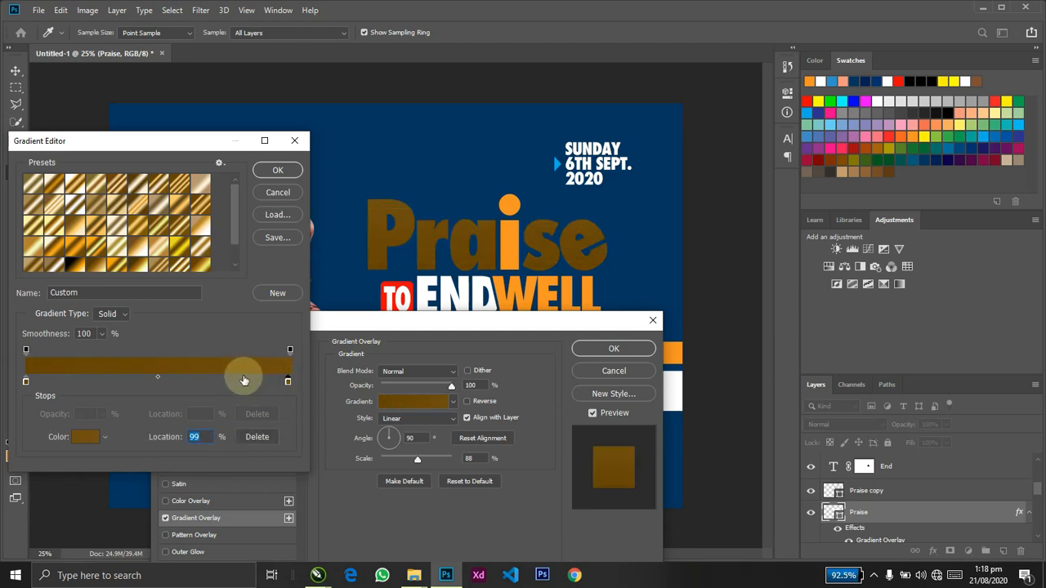
pyautogui.doubleClick(243, 379)
pyautogui.press('Escape')
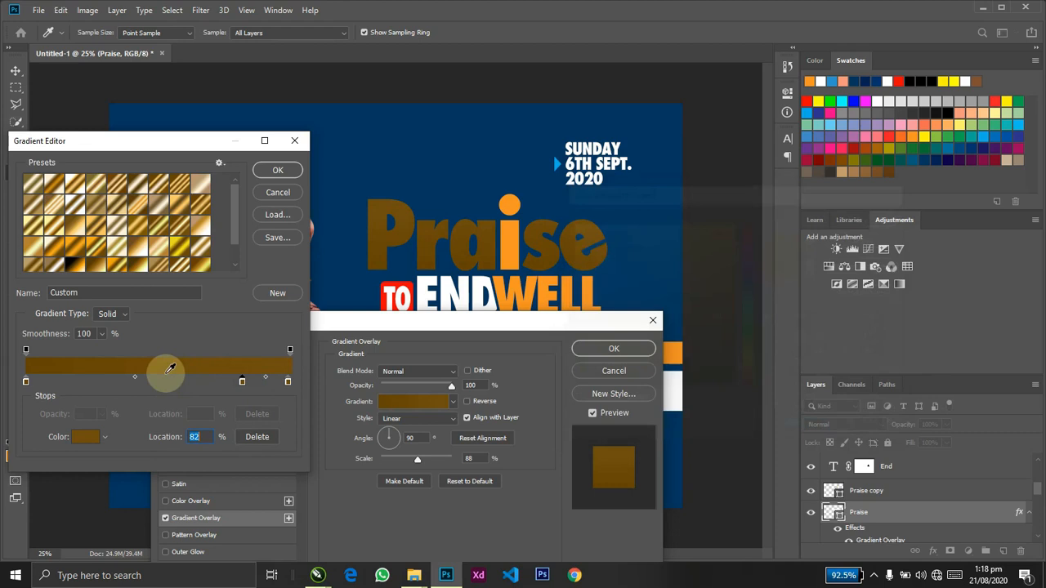
pyautogui.click(85, 381)
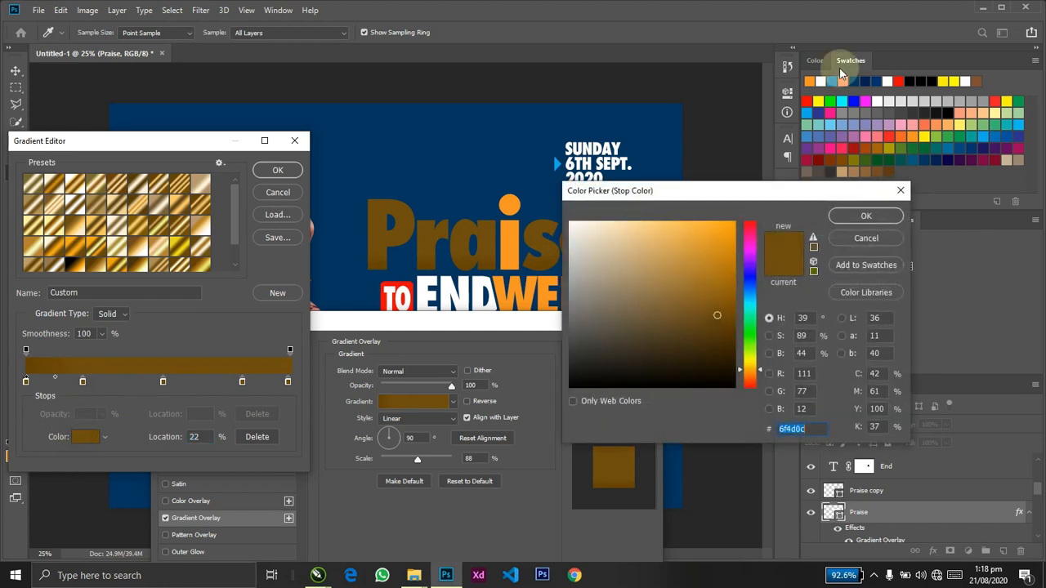
# Set the gradient's first color stop to grey 959595 and the 22% stop to white.
pyautogui.click(984, 99)
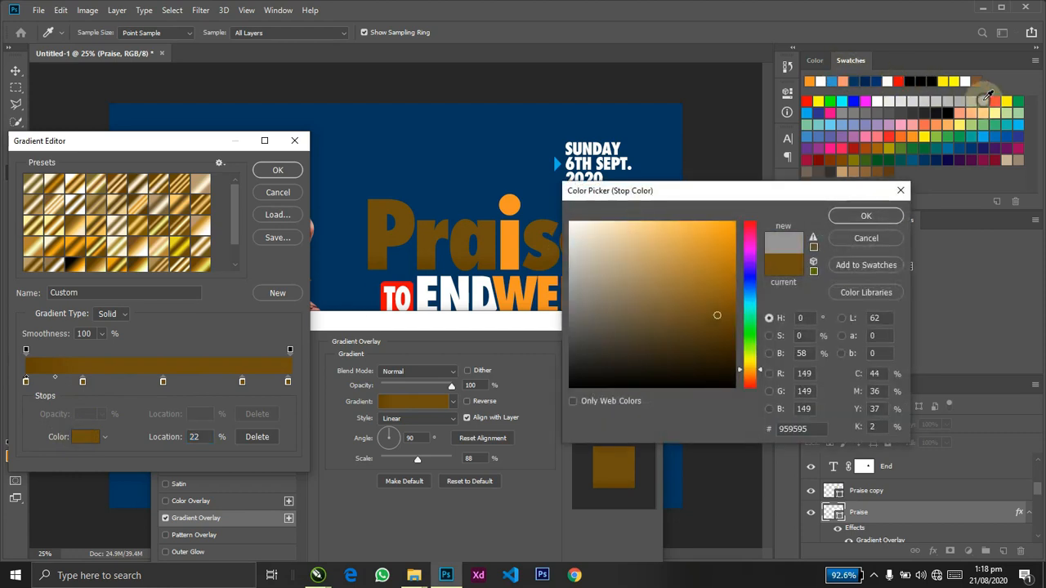
pyautogui.click(866, 216)
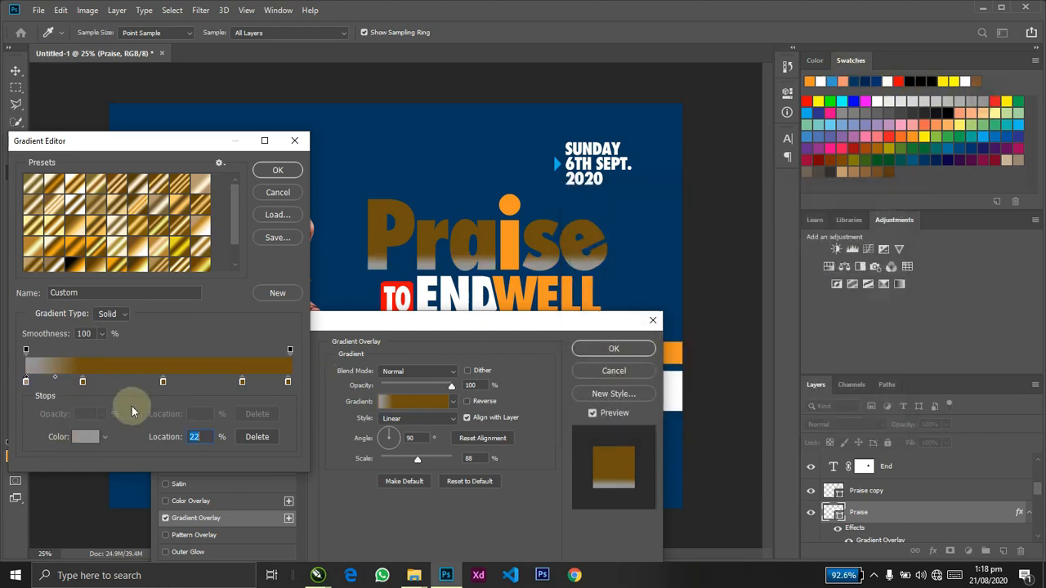
pyautogui.doubleClick(82, 383)
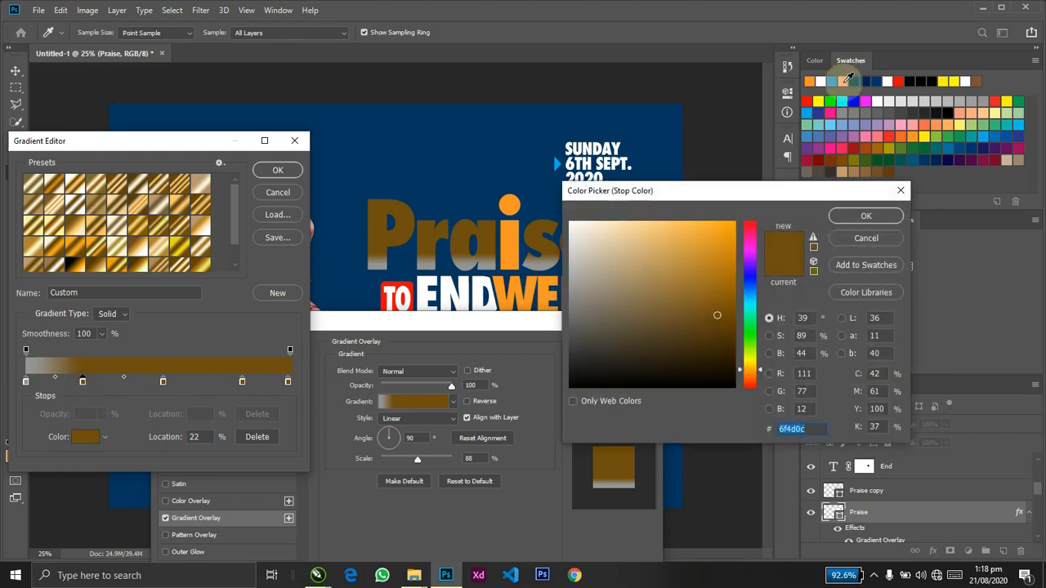
pyautogui.click(821, 81)
pyautogui.click(867, 216)
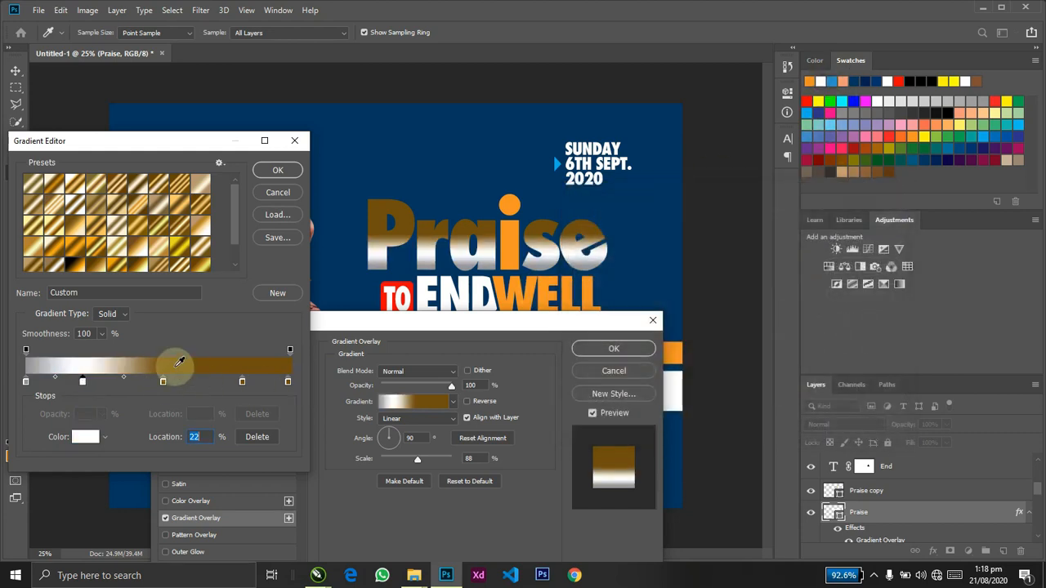
# Set the overlay gradient's middle color stop (52%) to grey 959595 and the 82% stop to white ffffff.
pyautogui.doubleClick(164, 382)
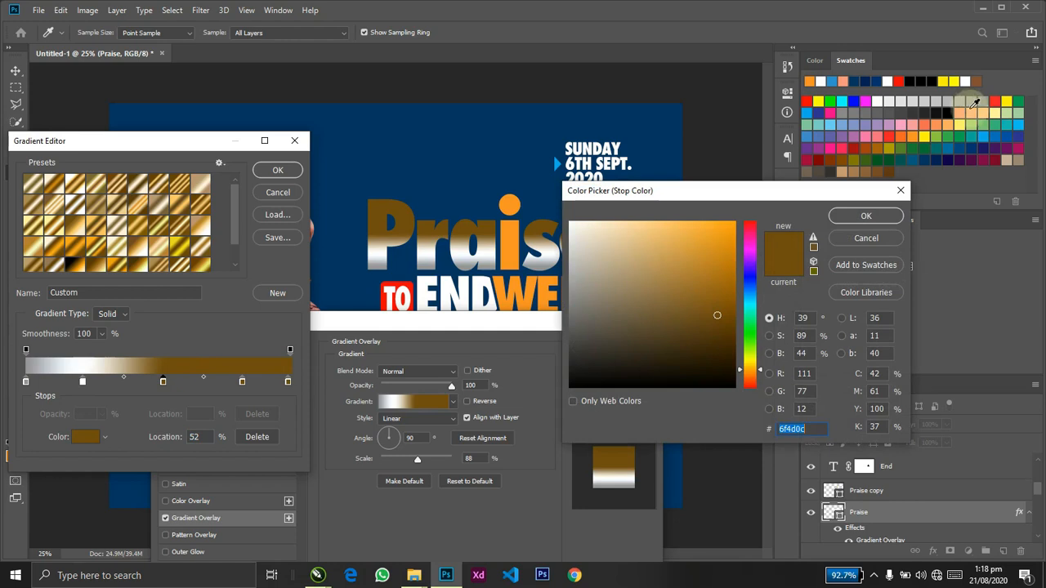
pyautogui.click(971, 100)
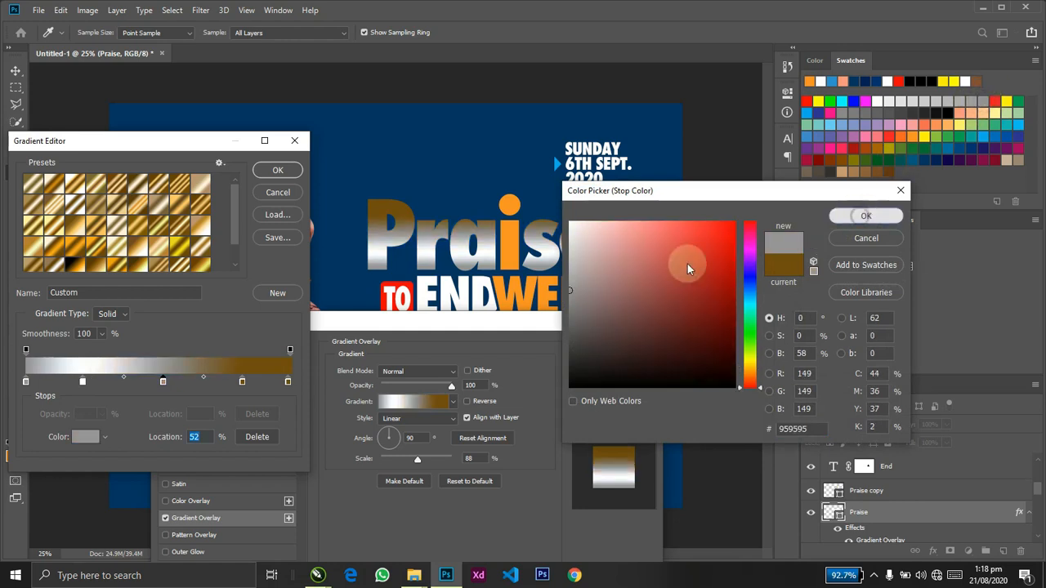
pyautogui.press('Return')
pyautogui.click(243, 382)
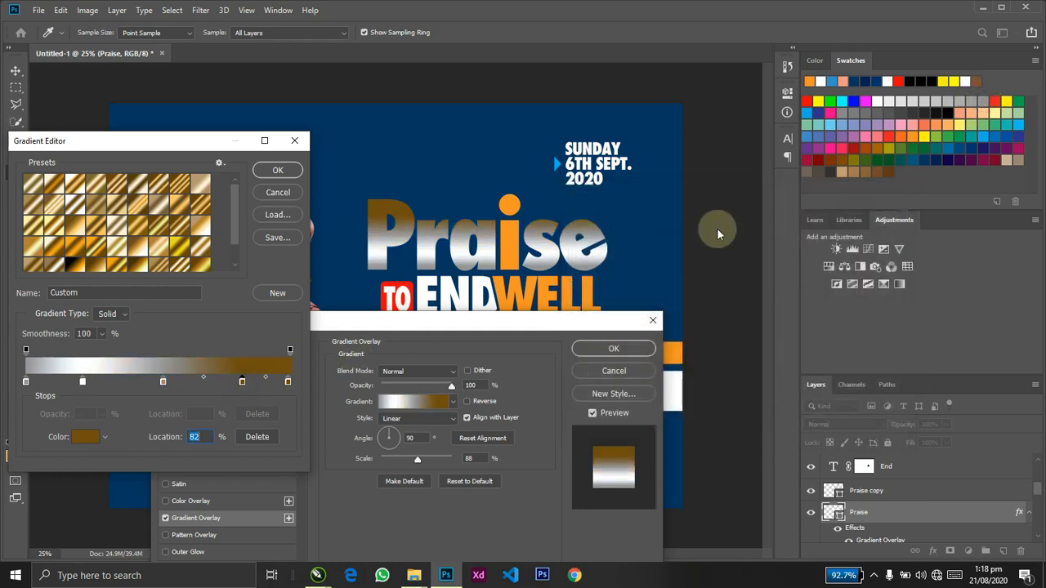
pyautogui.click(821, 81)
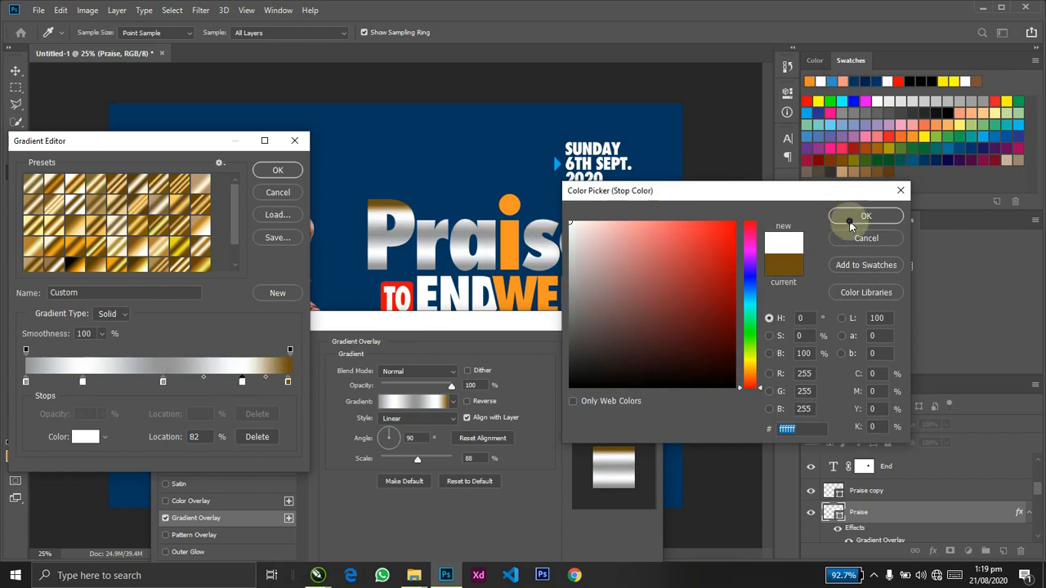
pyautogui.click(850, 216)
# Set the gradient's last color stop at 99% to grey and accept the edited gradient.
pyautogui.click(288, 381)
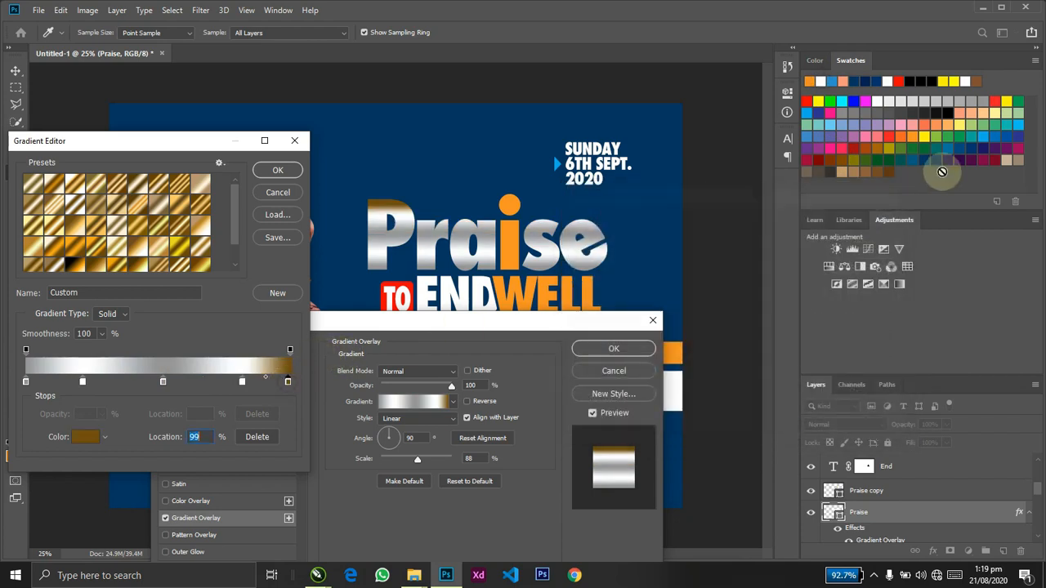
pyautogui.click(967, 82)
pyautogui.click(864, 215)
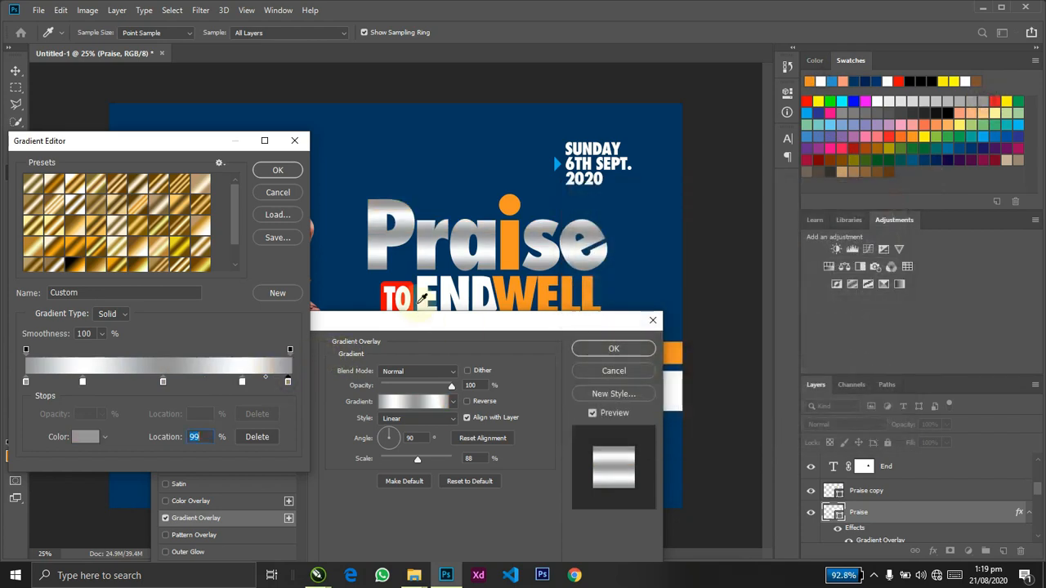
pyautogui.click(277, 170)
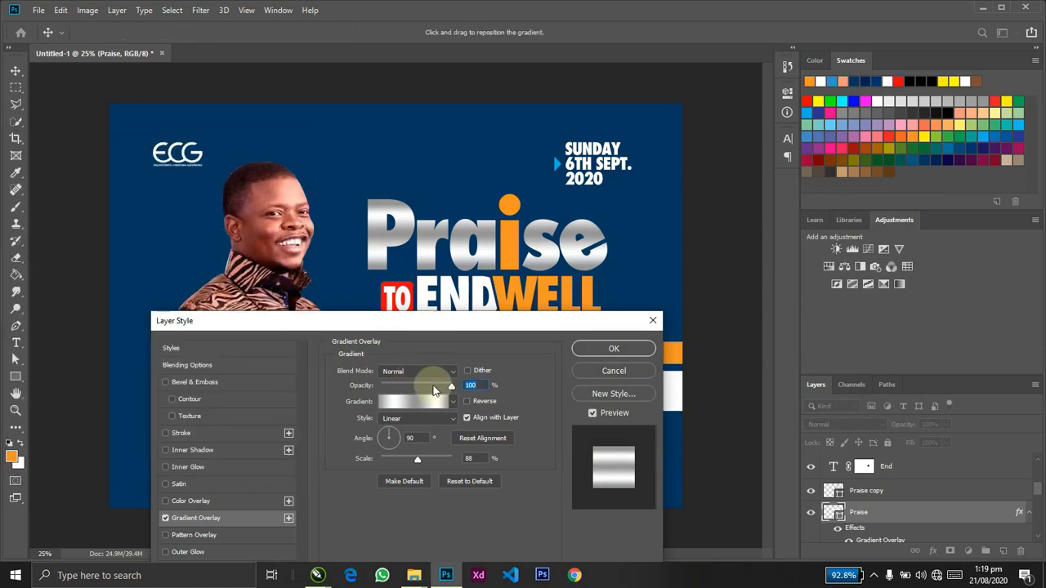
# Set the "Praise" gradient overlay's angle to 97° and scale to 86%, and apply the layer style.
pyautogui.moveTo(401, 431); pyautogui.dragTo(386, 429)
pyautogui.moveTo(418, 459)
pyautogui.mouseDown()
pyautogui.moveTo(429, 465)
pyautogui.moveTo(416, 460)
pyautogui.mouseUp()
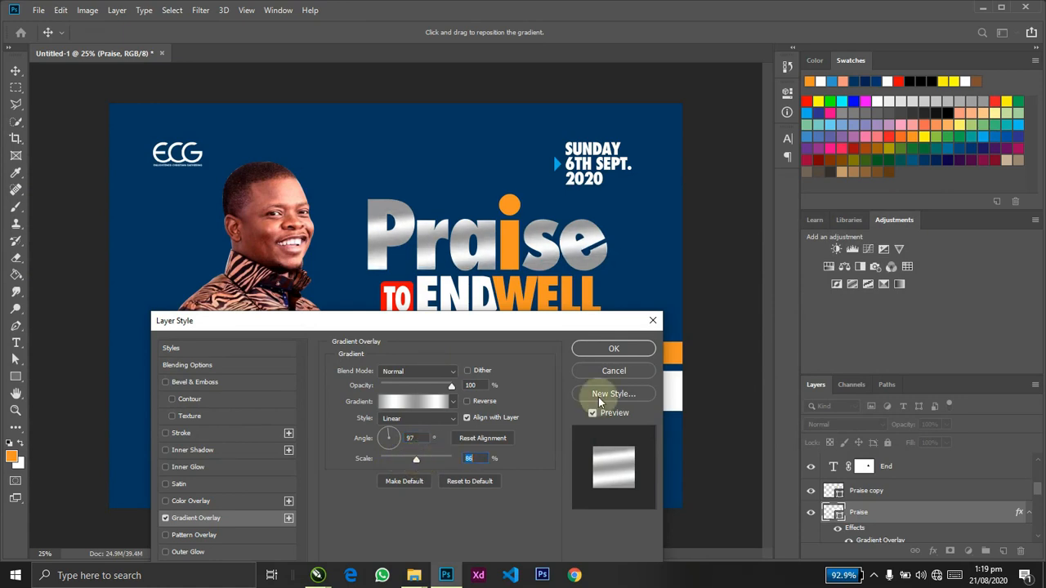
pyautogui.click(594, 349)
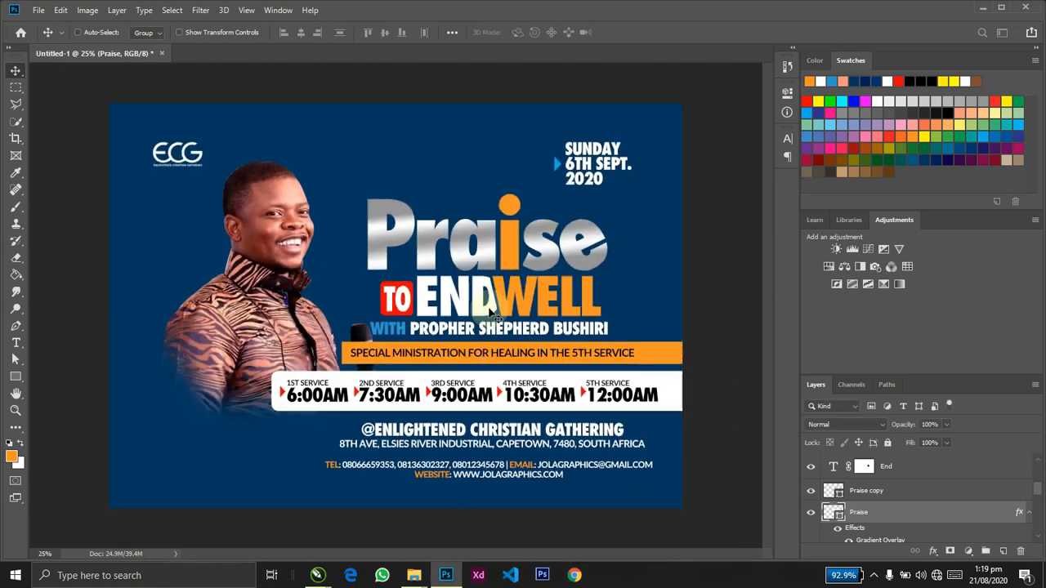
# Switch to the Project Files folder and preview city-lights-moon.jpg and the gold texture image, comparing them with the flyer design.
pyautogui.hotkey('alt', 'Tab')
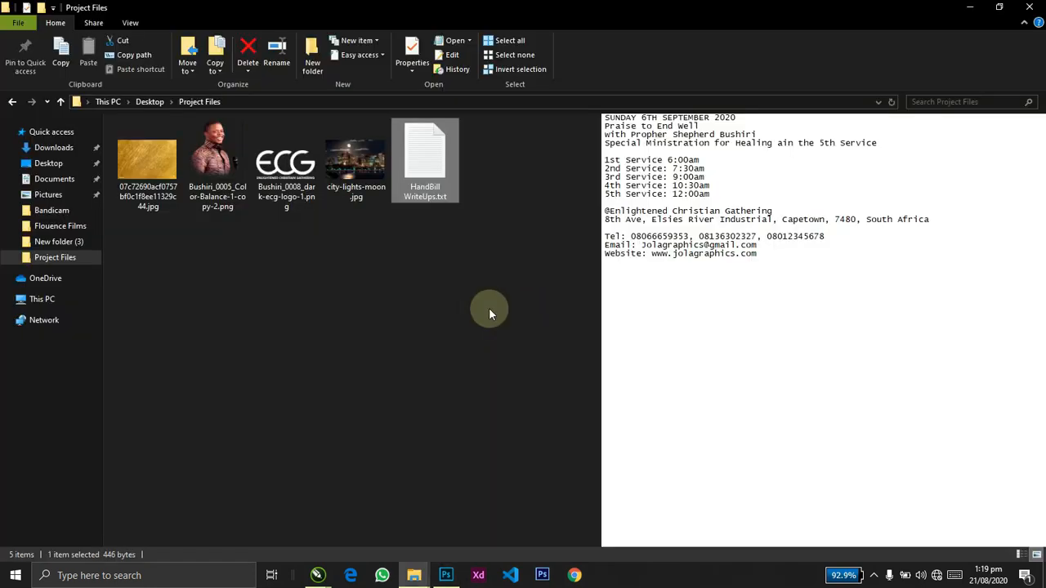
pyautogui.hotkey('alt', 'Tab')
pyautogui.hotkey('alt', 'Tab')
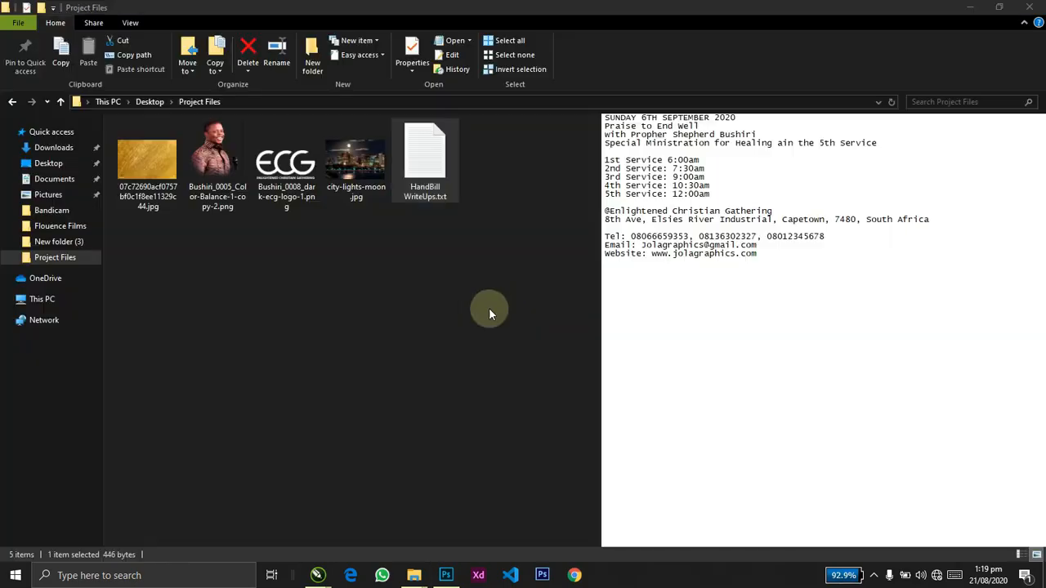
pyautogui.click(351, 168)
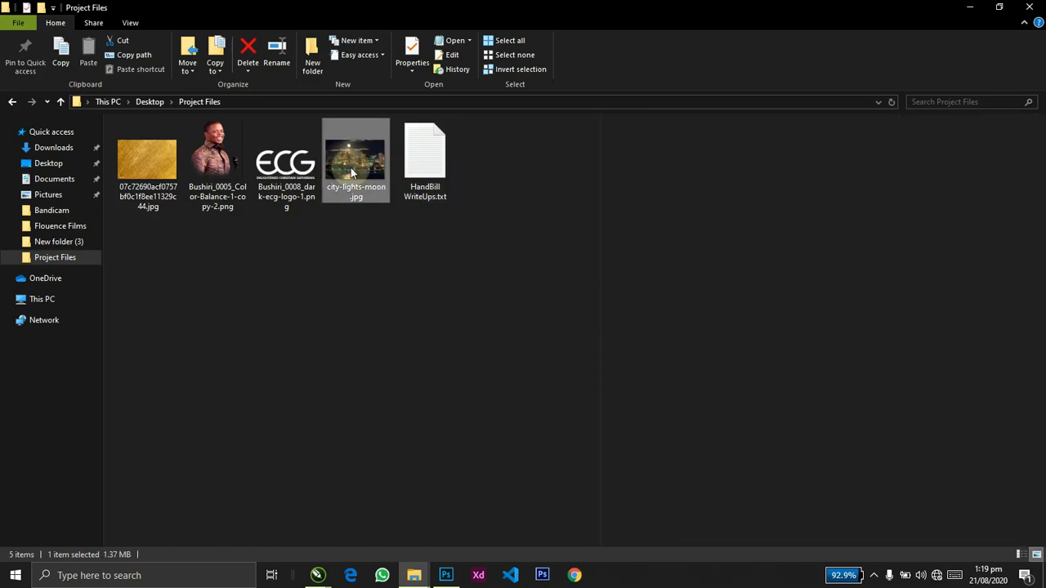
pyautogui.hotkey('alt', 'Tab')
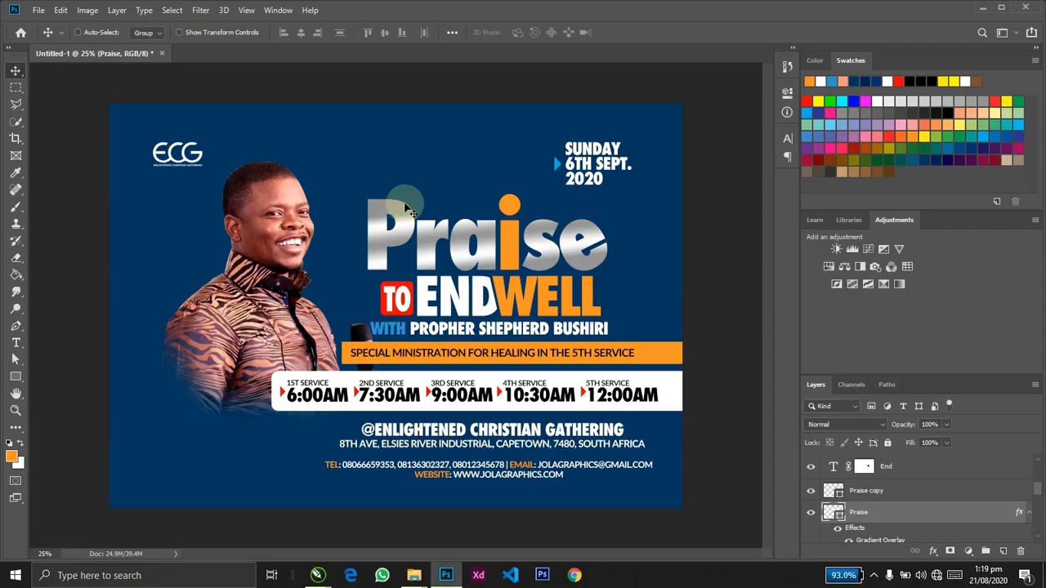
pyautogui.hotkey('alt', 'Tab')
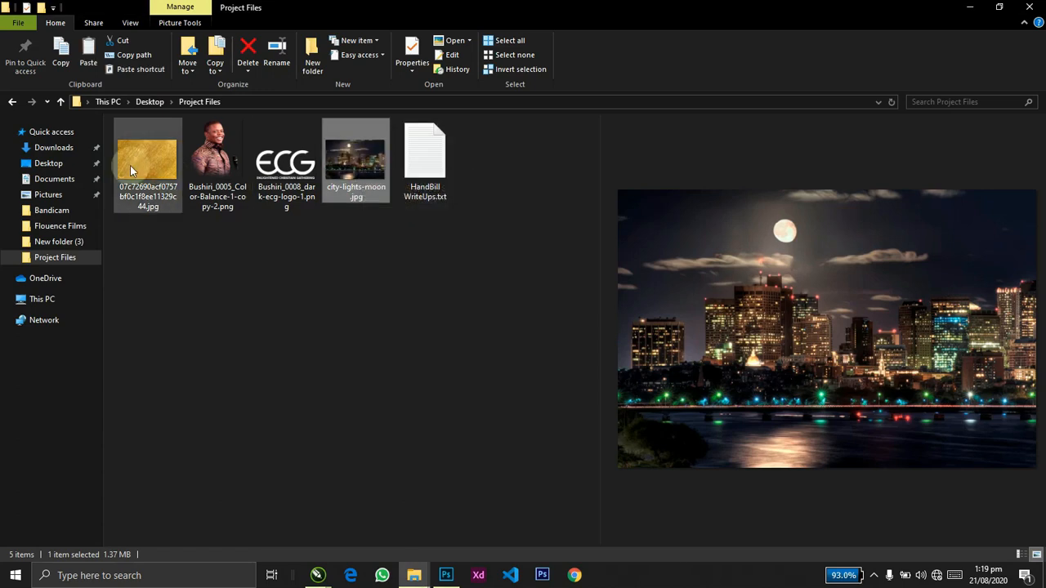
pyautogui.click(162, 171)
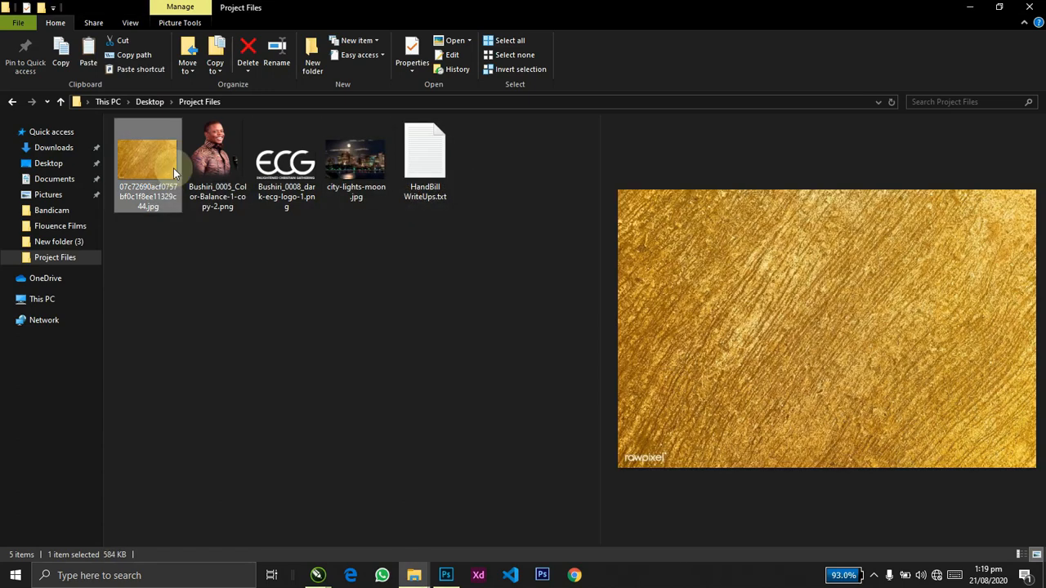
pyautogui.click(355, 173)
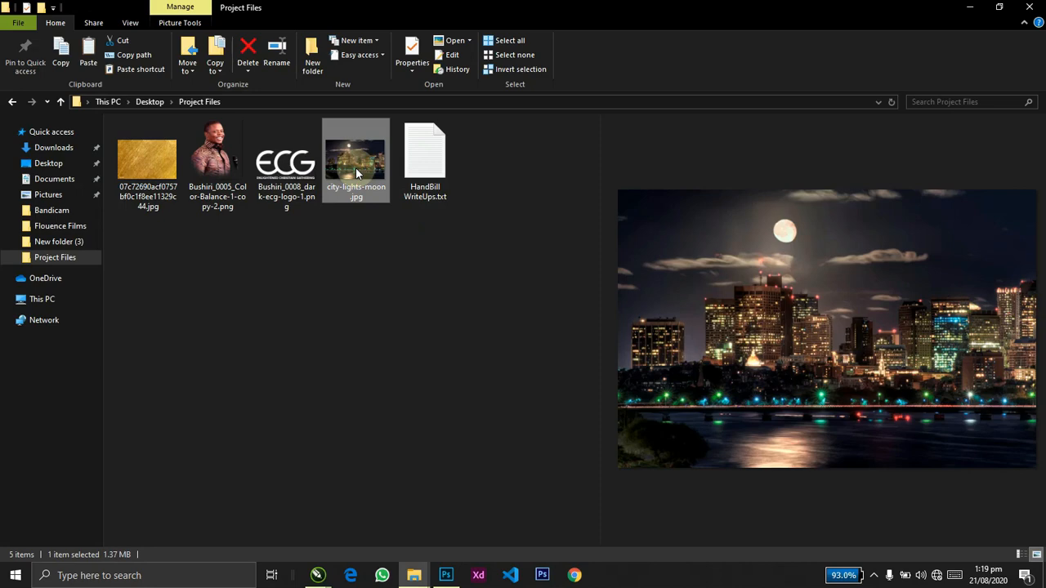
pyautogui.hotkey('alt', 'Tab')
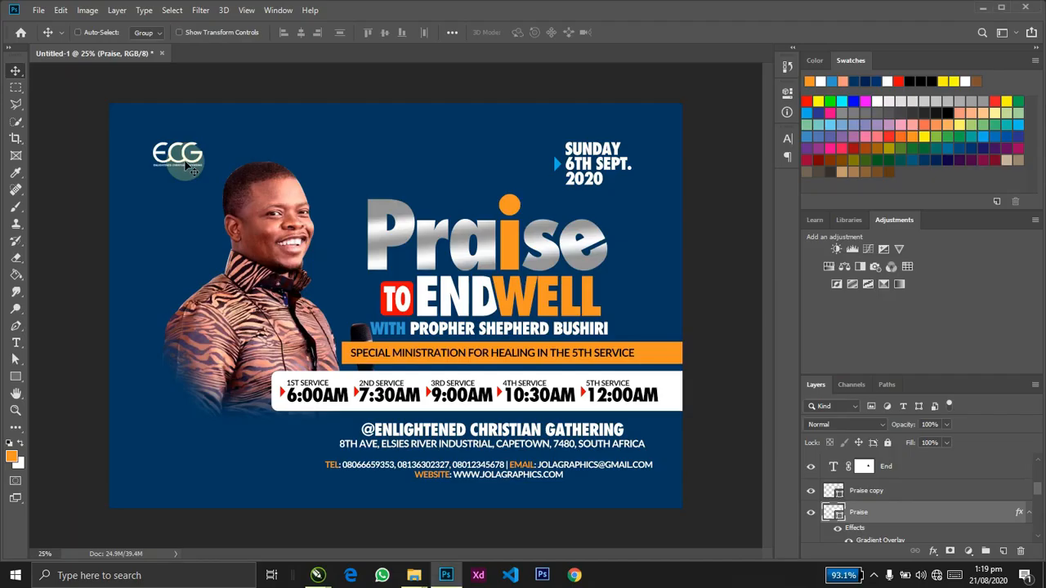
# Place the gold texture image from the Project Files folder into the flyer and stack it directly above the blue background Layer 0.
pyautogui.hotkey('alt', 'Tab')
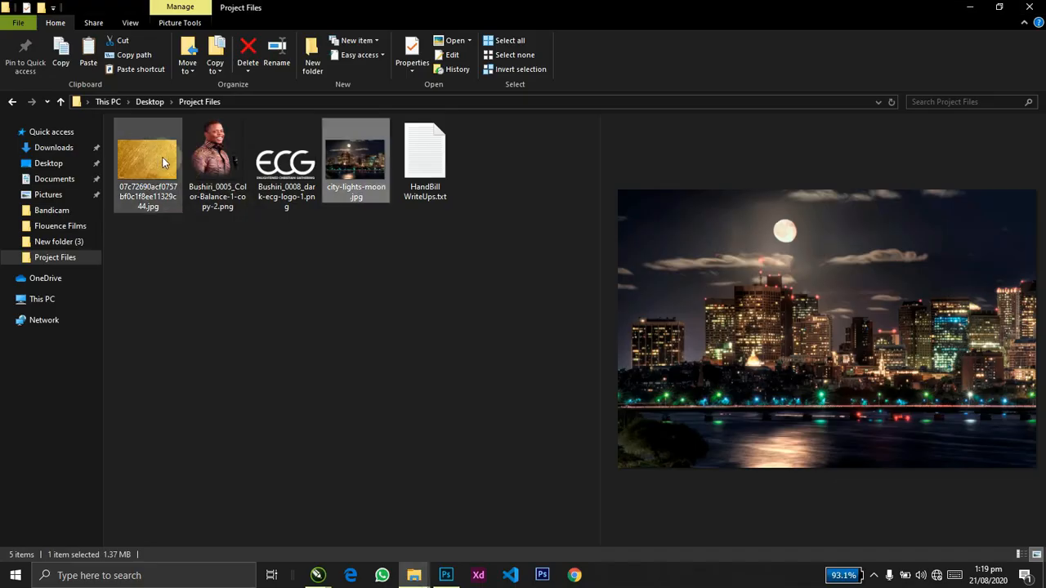
pyautogui.click(157, 159)
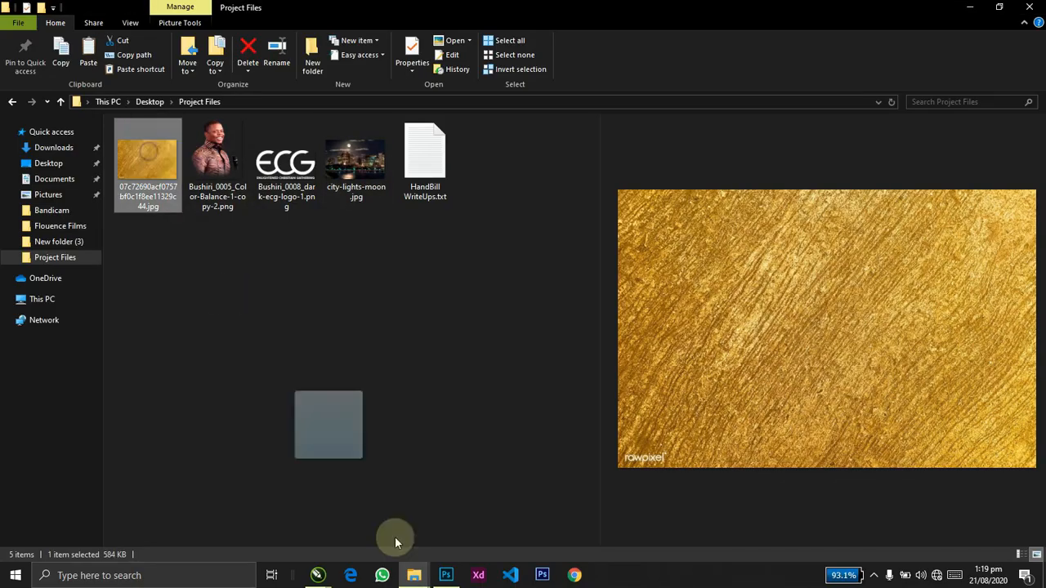
pyautogui.moveTo(443, 577); pyautogui.dragTo(393, 299)
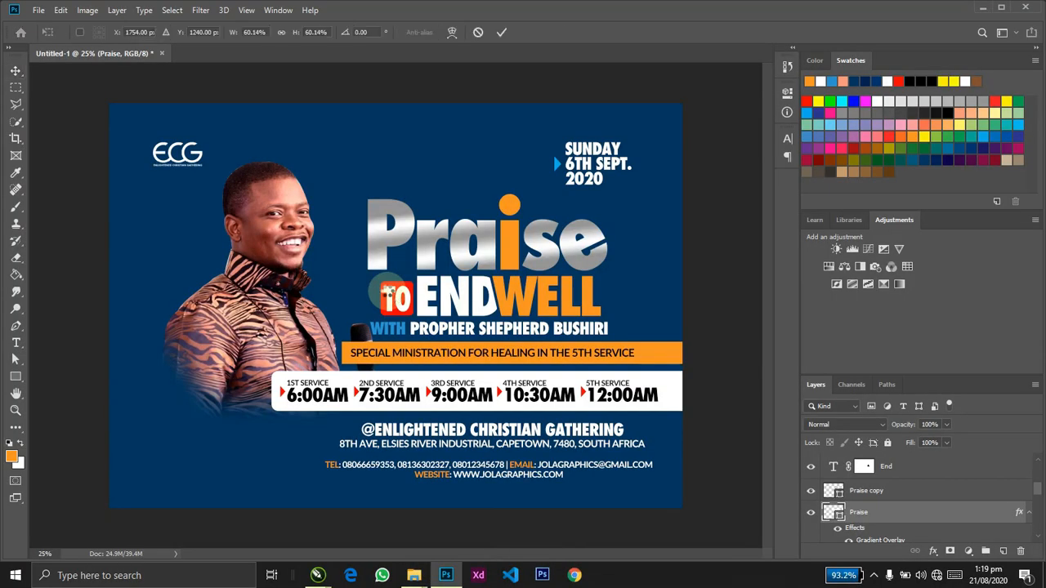
pyautogui.moveTo(394, 299); pyautogui.dragTo(394, 299)
pyautogui.press('Return')
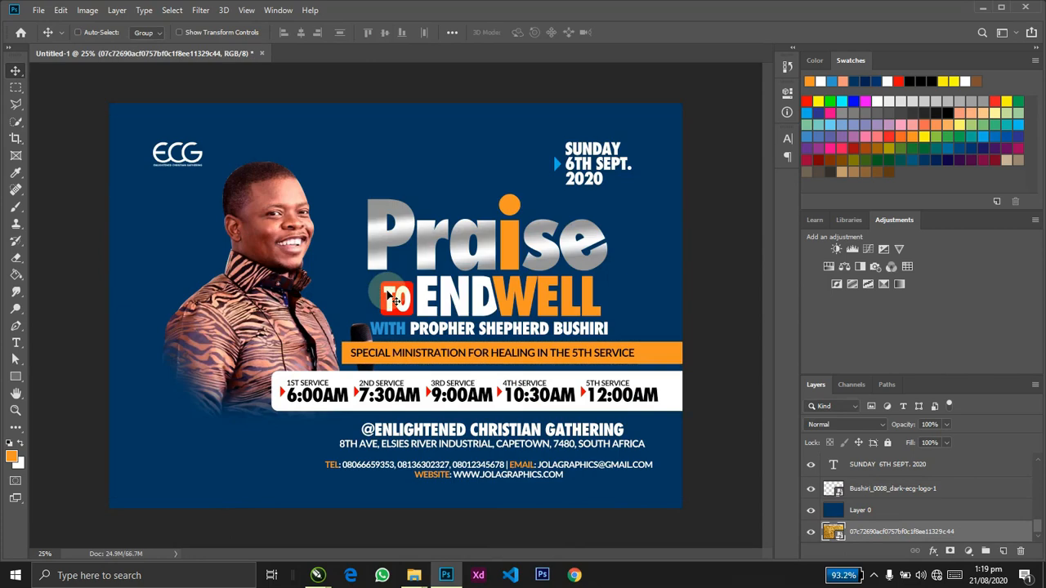
pyautogui.hotkey('ctrl', ']')
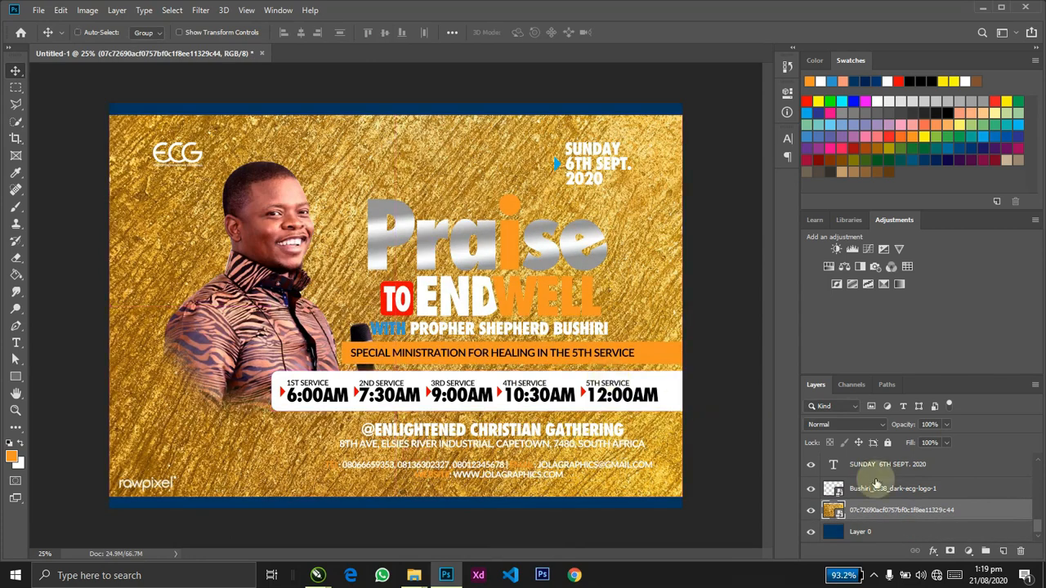
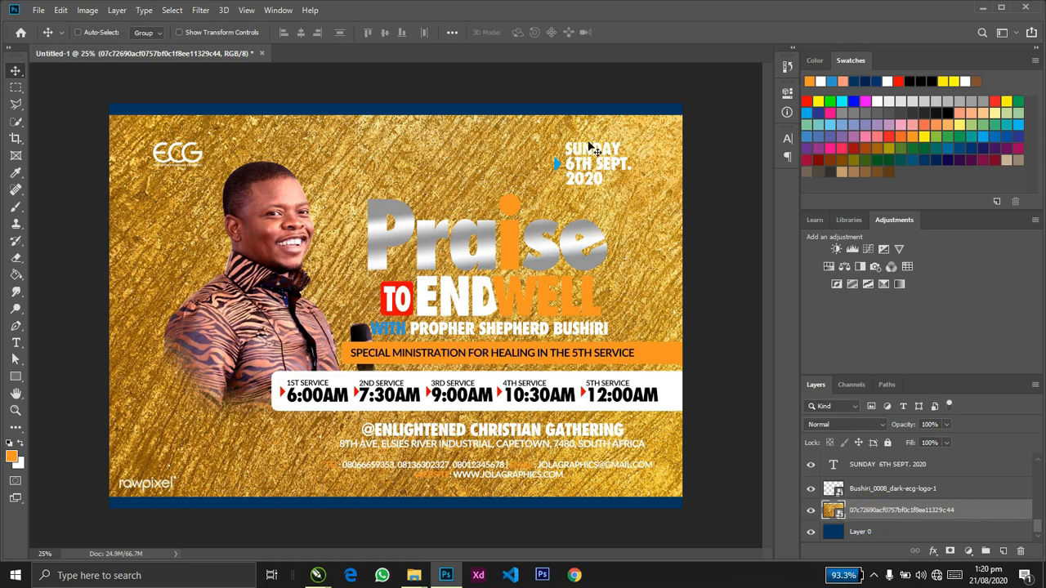
# Show only the gold texture layer, isolate its Blue channel, and load that channel as a selection.
pyautogui.click(837, 385)
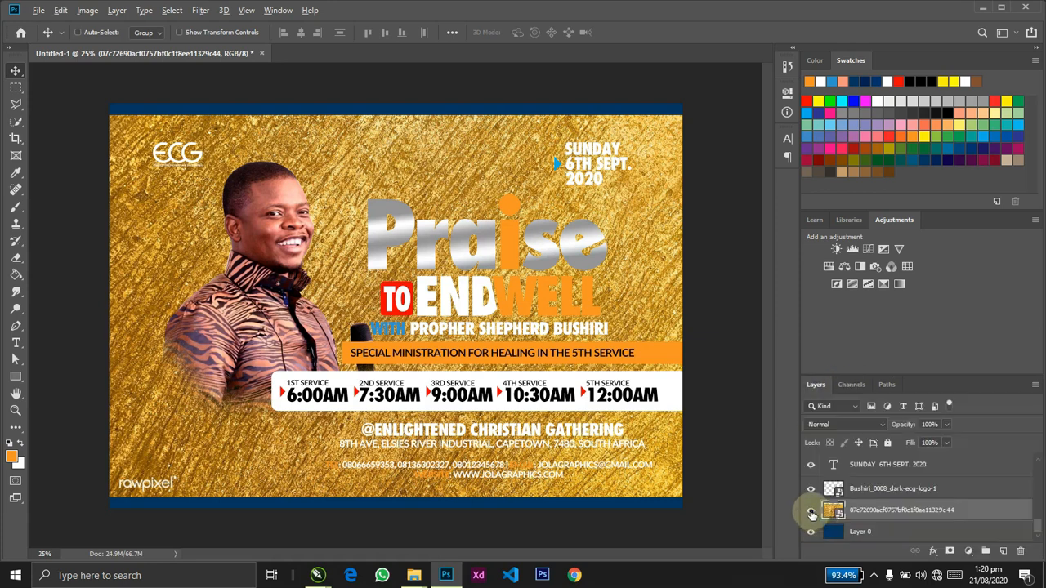
pyautogui.keyDown('alt'); pyautogui.click(811, 512); pyautogui.keyUp('alt')
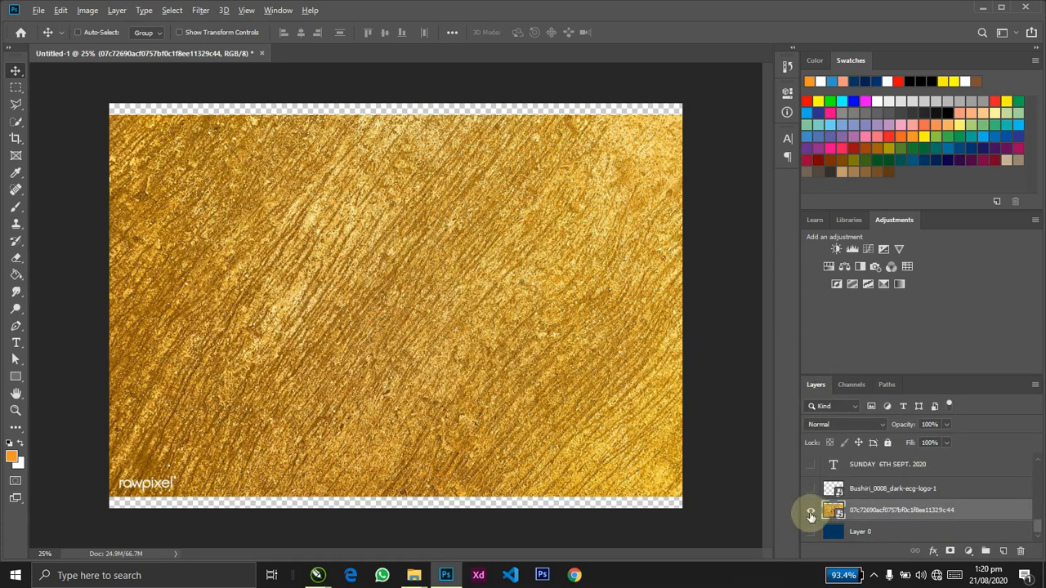
pyautogui.click(852, 384)
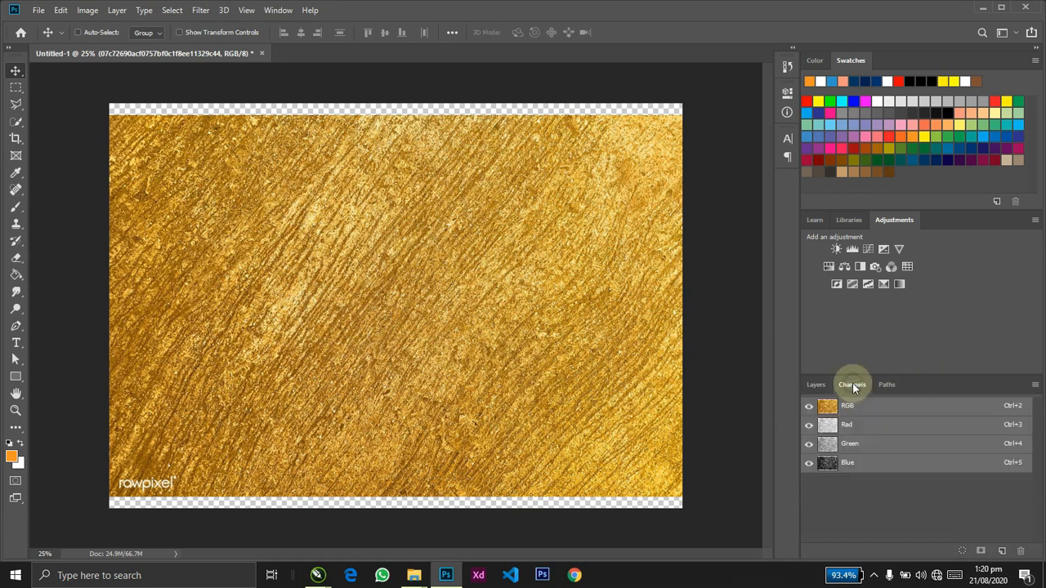
pyautogui.click(809, 444)
pyautogui.click(809, 462)
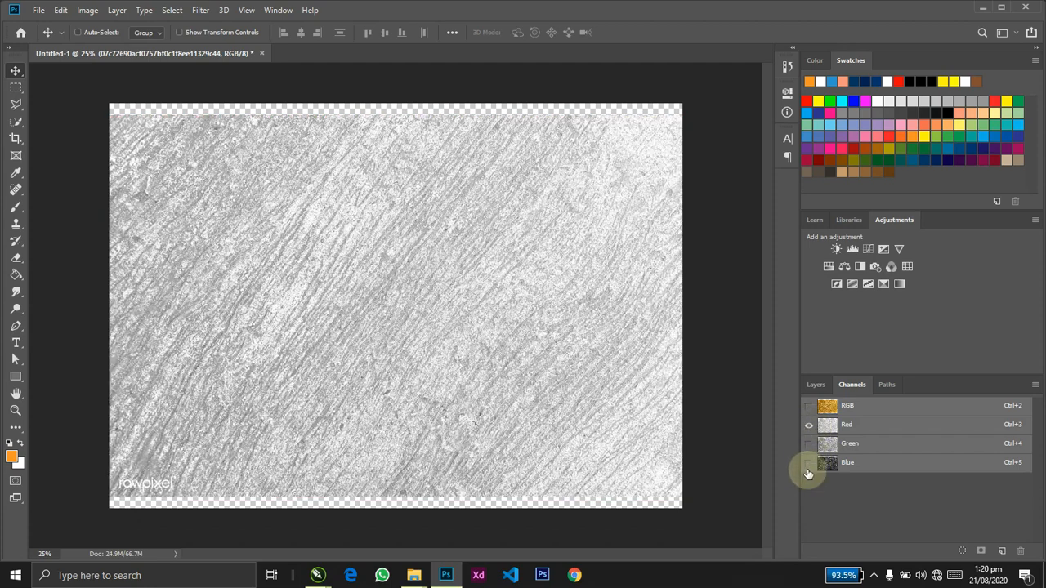
pyautogui.click(807, 466)
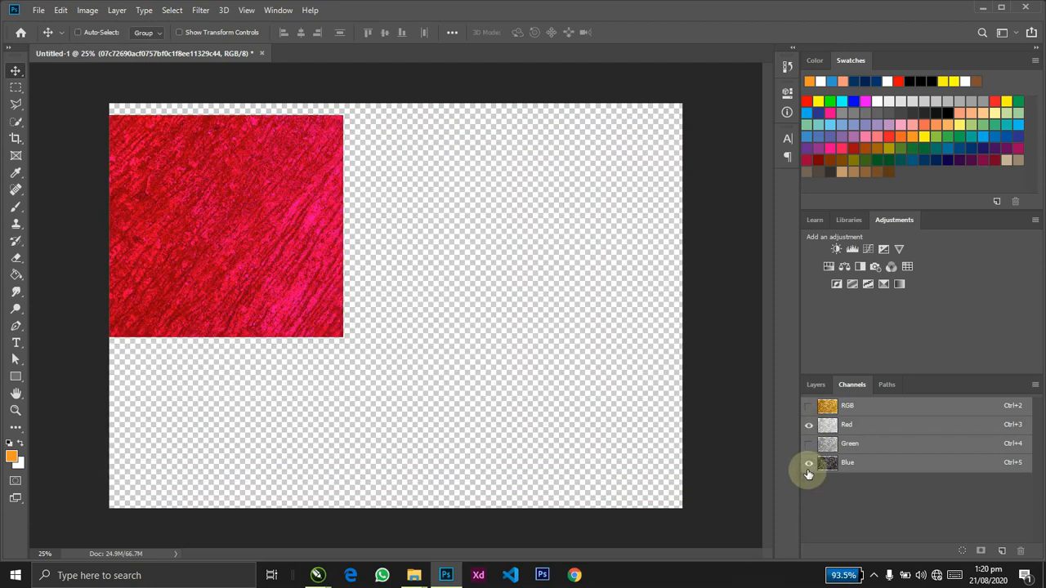
pyautogui.click(809, 425)
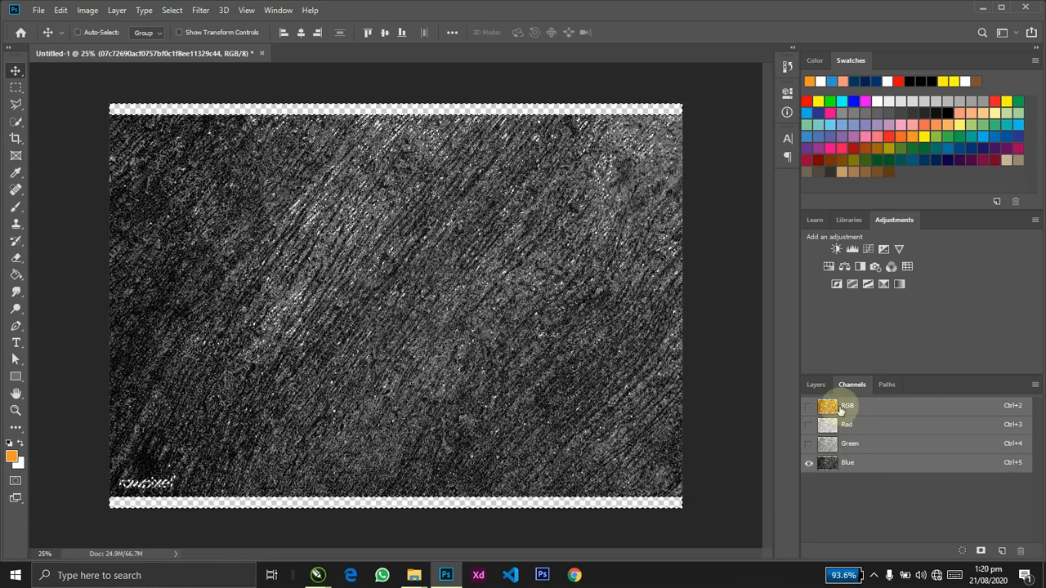
pyautogui.click(820, 382)
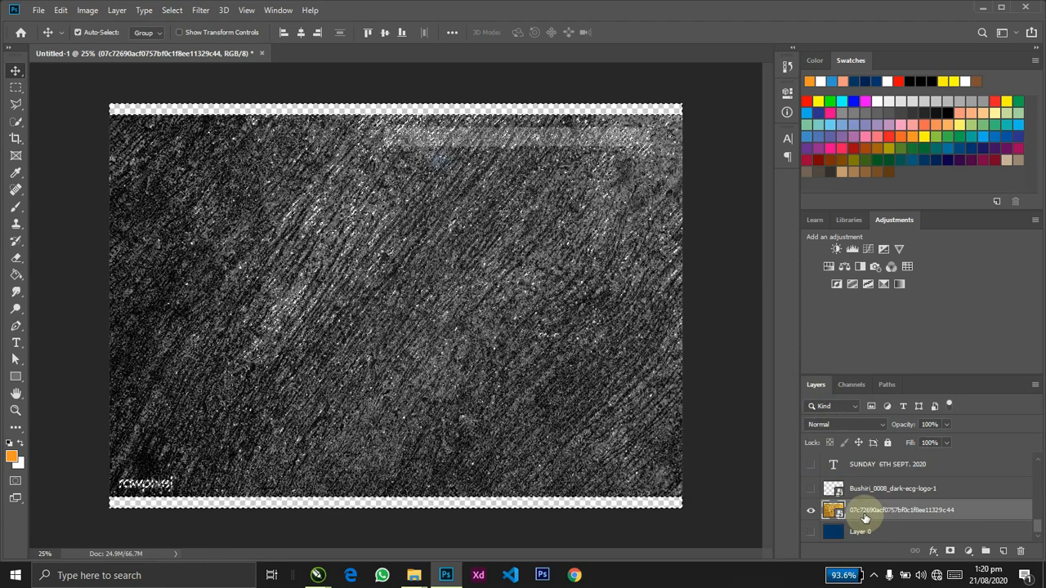
# Fill the texture selection with black at 100% opacity on a new layer above the gold texture, and deselect.
pyautogui.hotkey('ctrl', 'j')
pyautogui.press('l')
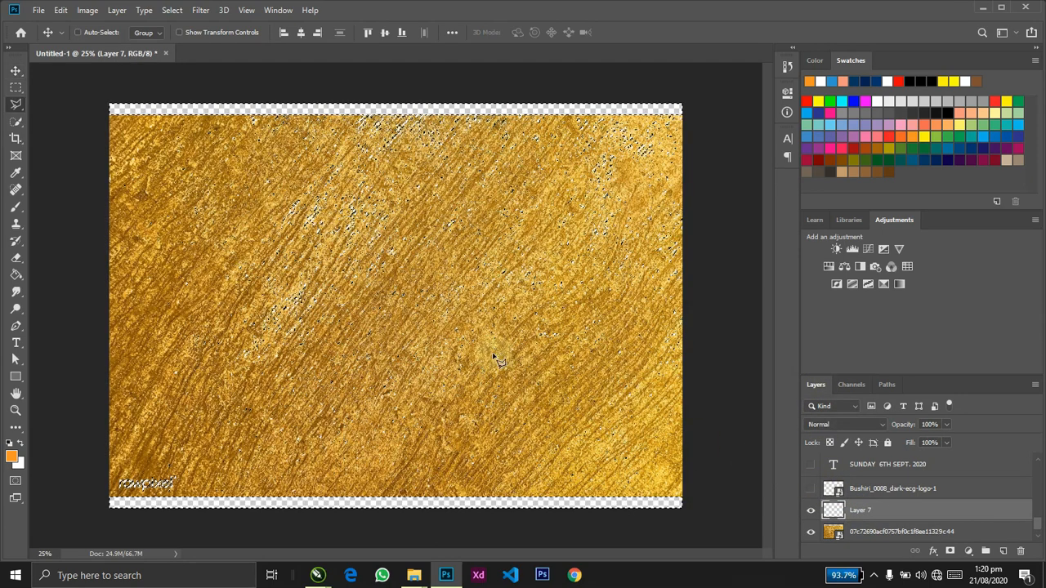
pyautogui.rightClick(493, 355)
pyautogui.click(532, 282)
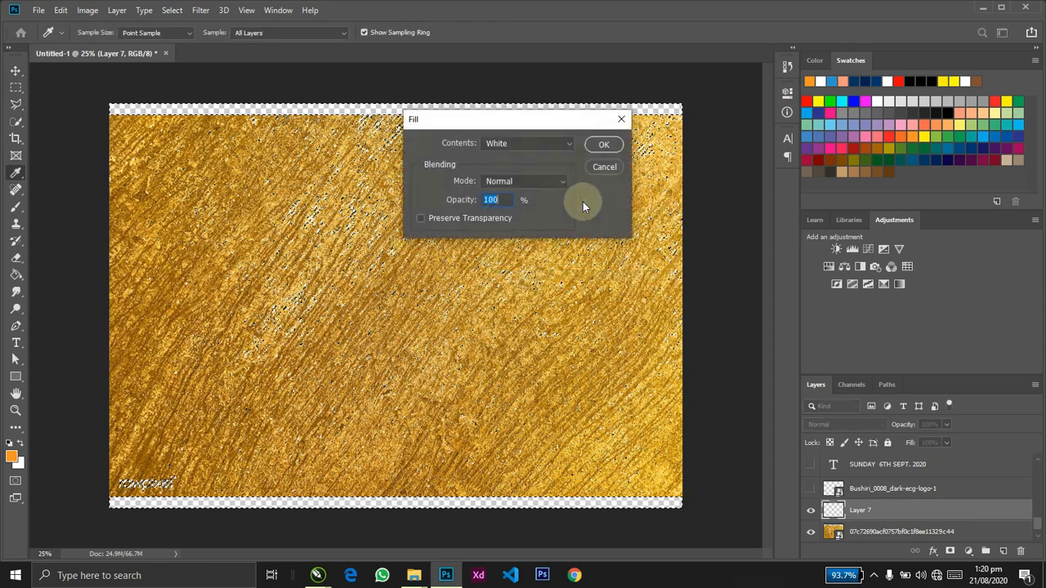
pyautogui.click(520, 145)
pyautogui.click(504, 242)
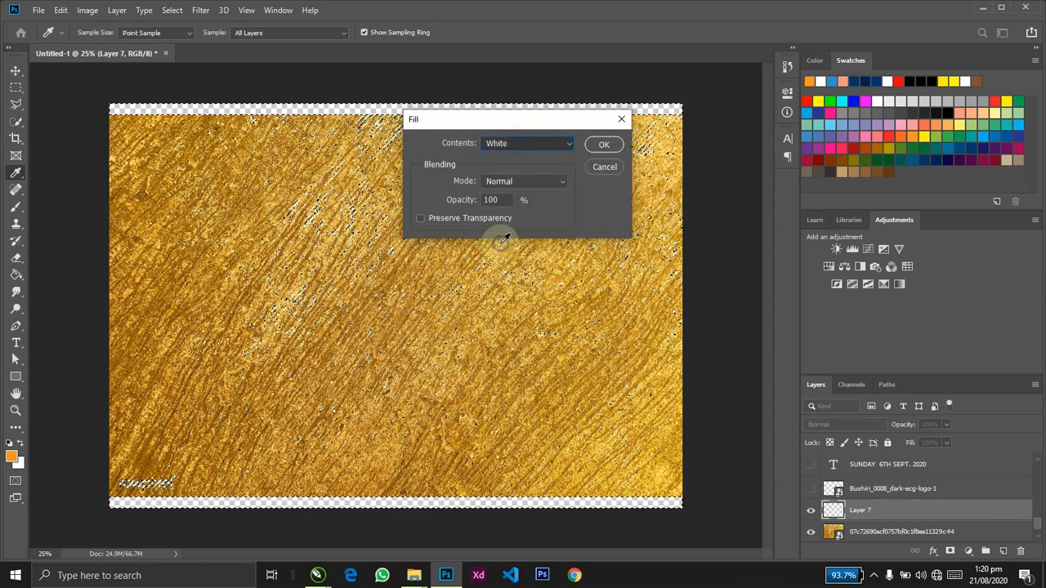
pyautogui.click(597, 146)
pyautogui.click(687, 406)
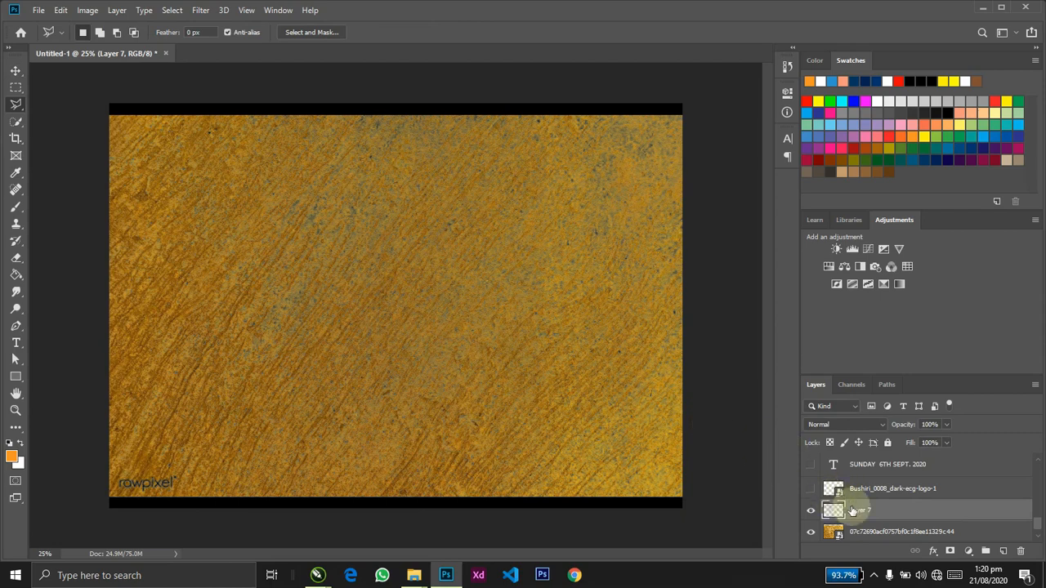
# Delete the gold texture image layer and make all the other flyer layers visible again.
pyautogui.click(858, 533)
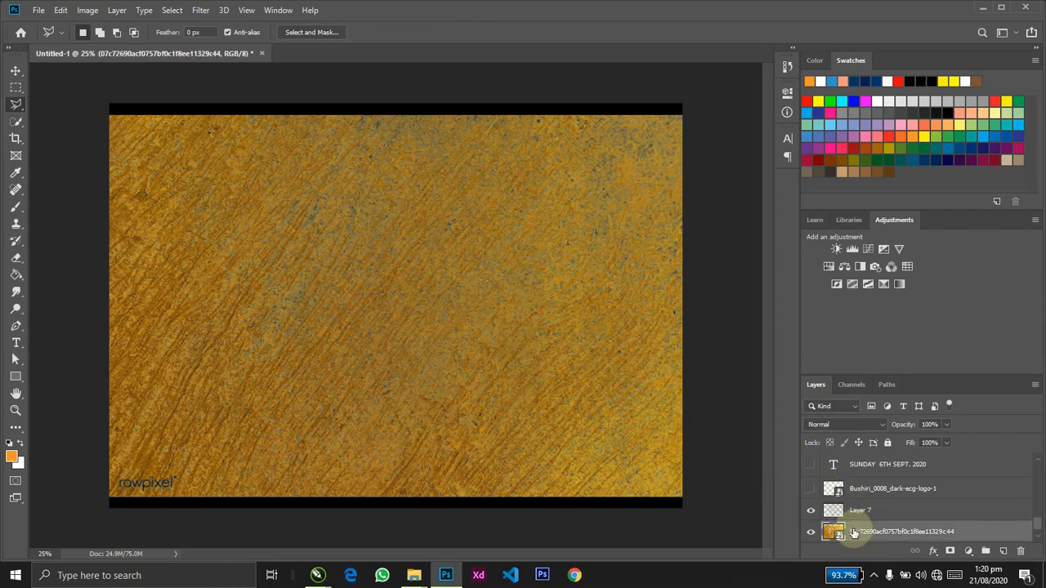
pyautogui.press('Delete')
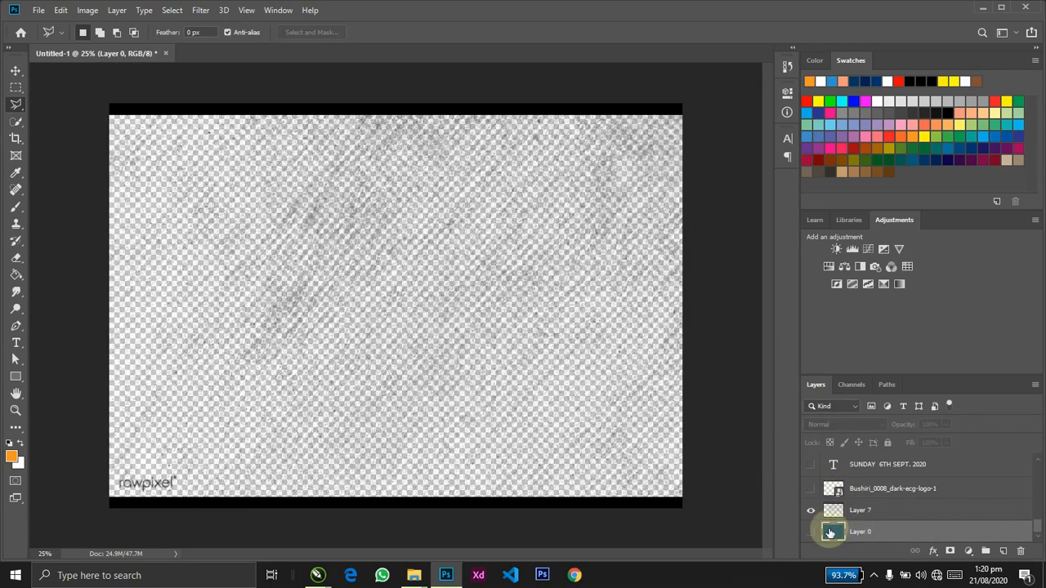
pyautogui.click(810, 534)
pyautogui.keyDown('alt'); pyautogui.click(811, 534); pyautogui.keyUp('alt')
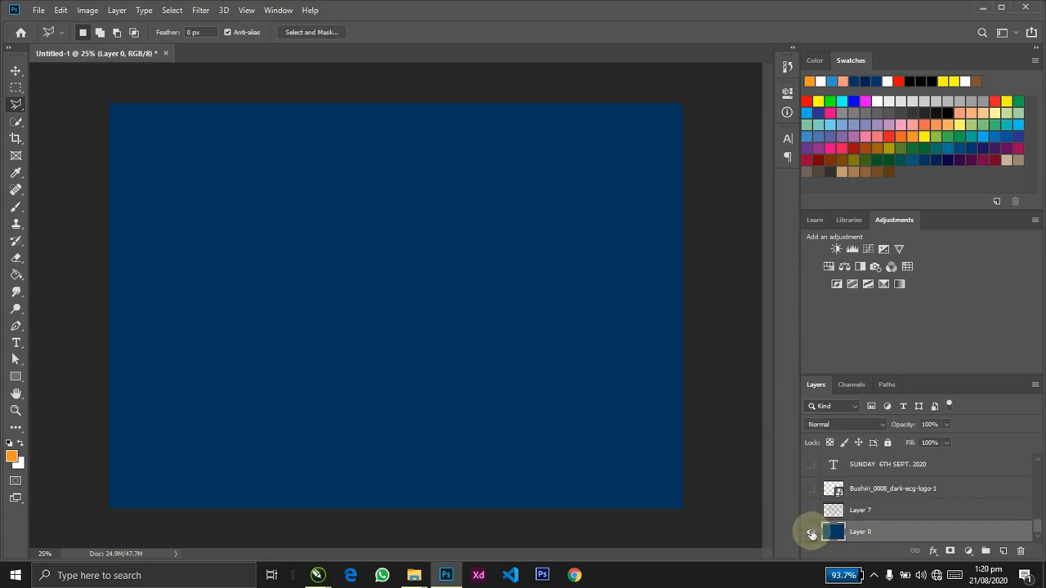
pyautogui.keyDown('alt'); pyautogui.click(811, 534); pyautogui.keyUp('alt')
pyautogui.keyDown('alt'); pyautogui.click(810, 533); pyautogui.keyUp('alt')
pyautogui.rightClick(810, 535)
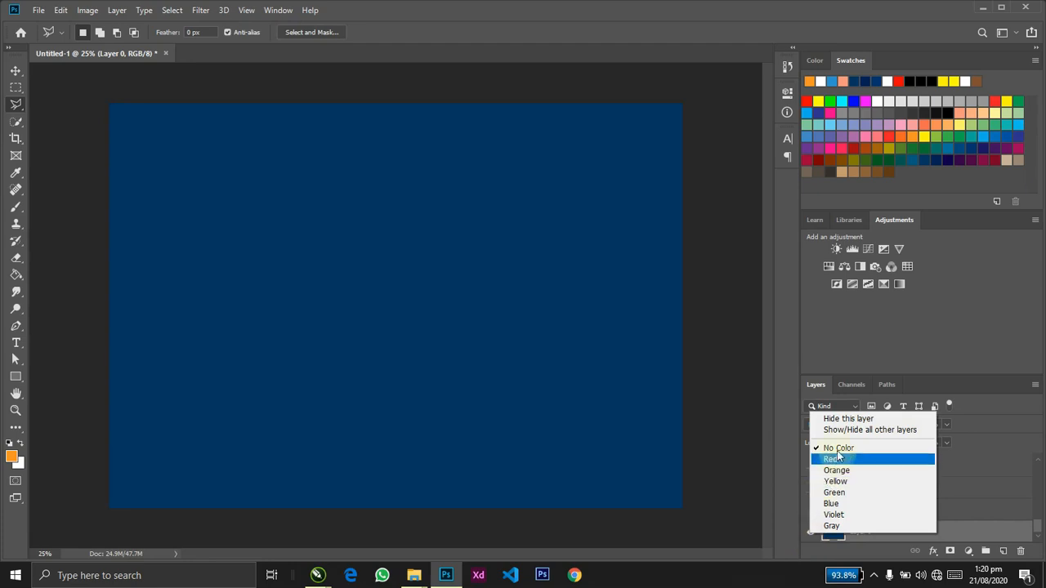
pyautogui.click(834, 431)
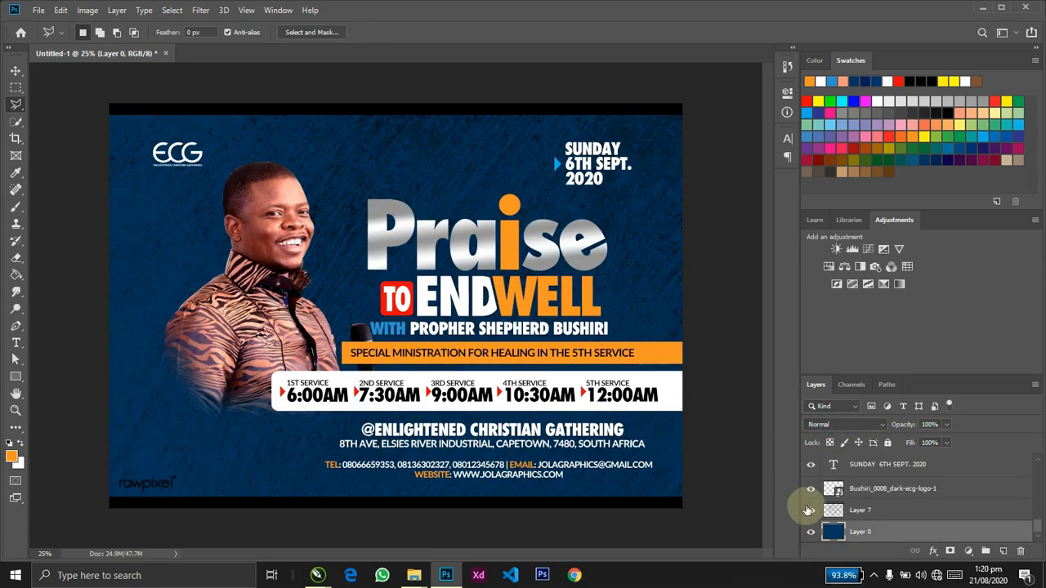
# Enlarge and shift texture Layer 7 to cover the canvas with the rawpixel watermark outside it, and set its opacity to 58%.
pyautogui.click(864, 513)
pyautogui.hotkey('ctrl', 't')
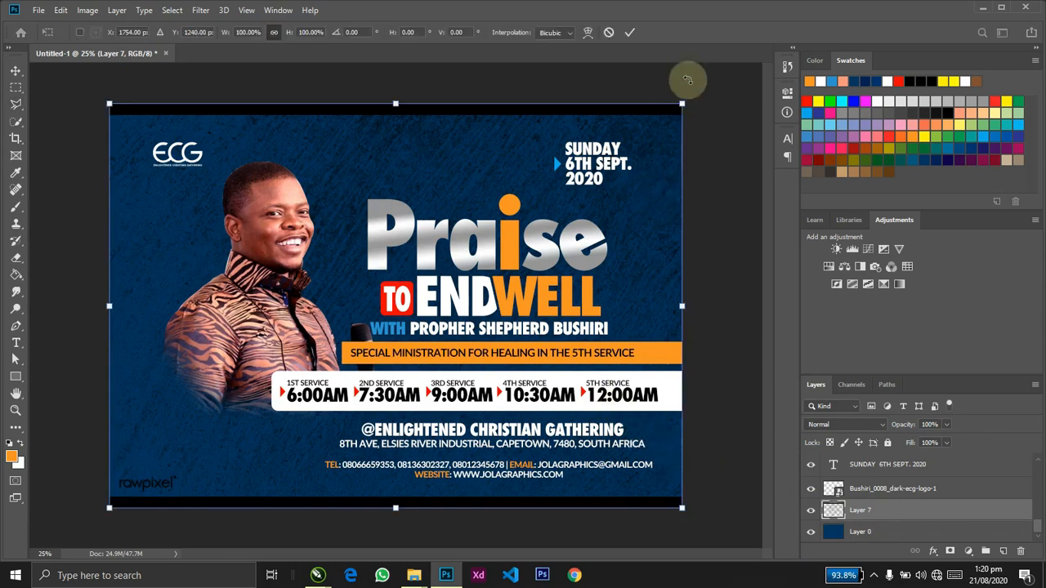
pyautogui.moveTo(682, 103); pyautogui.dragTo(720, 82)
pyautogui.press('Return')
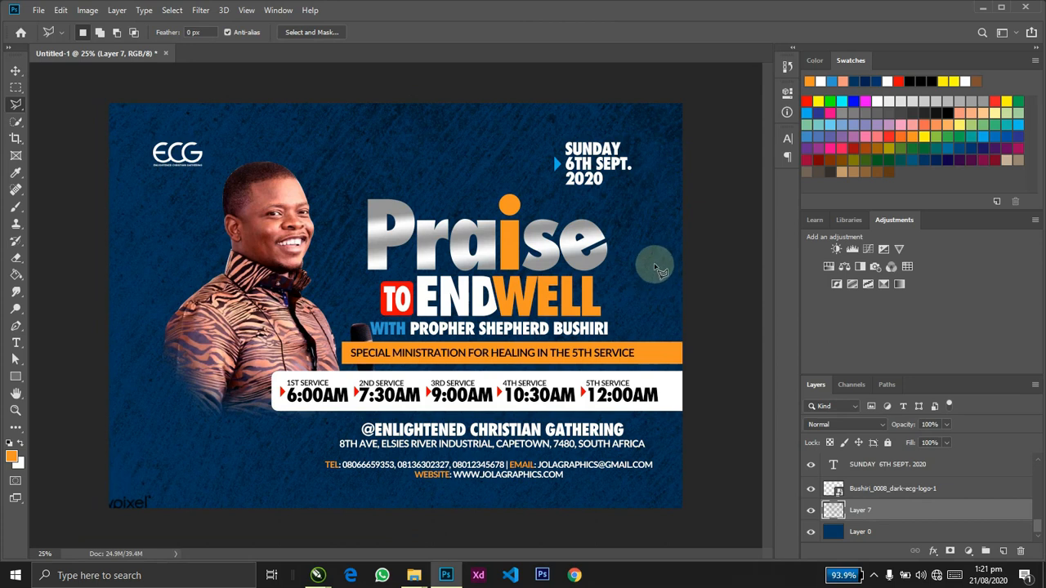
pyautogui.press('v')
pyautogui.moveTo(639, 262); pyautogui.dragTo(610, 268)
pyautogui.hotkey('ctrl', 't')
pyautogui.moveTo(681, 532); pyautogui.dragTo(688, 564)
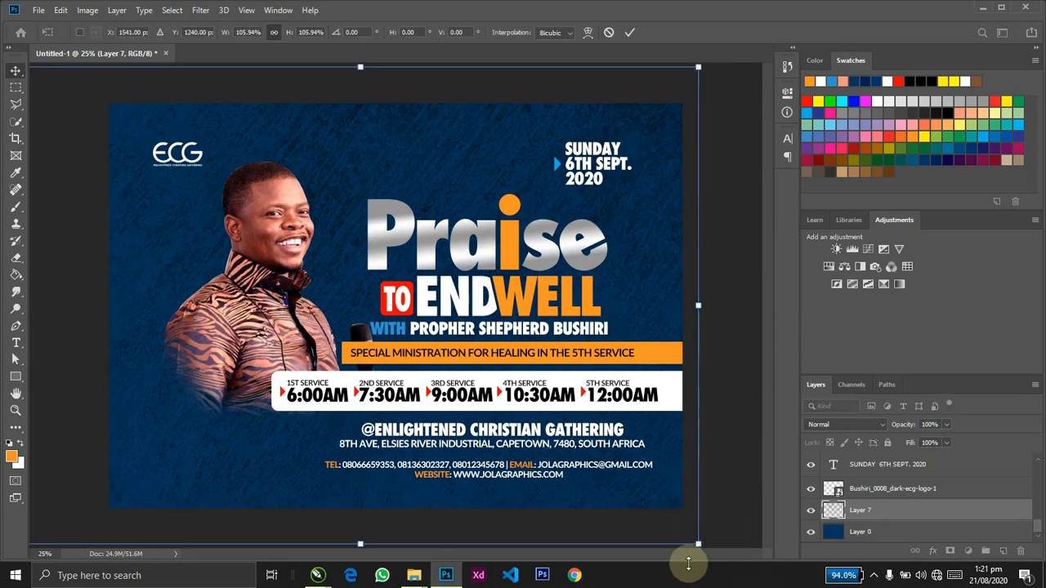
pyautogui.press('Return')
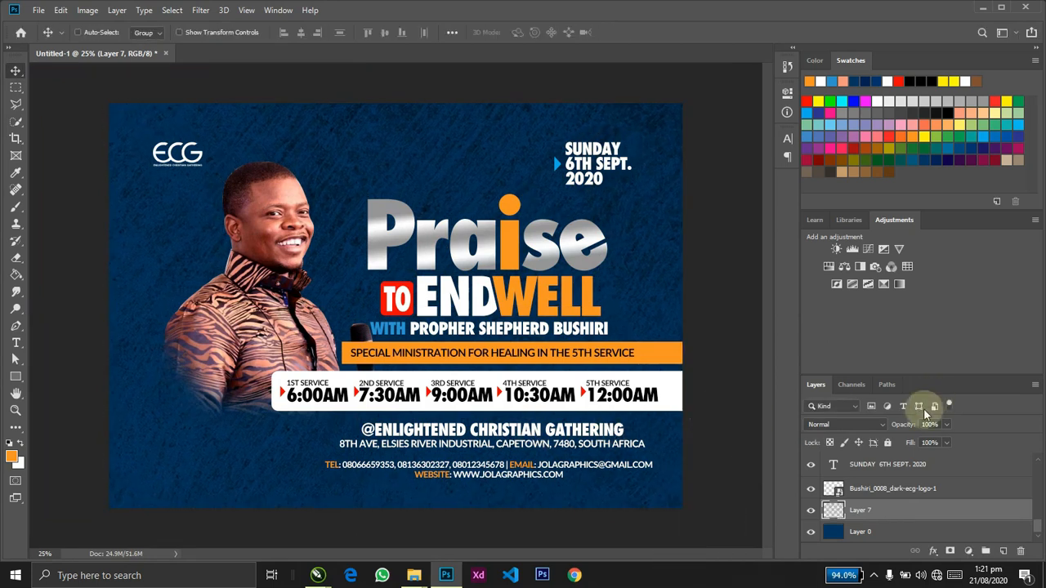
pyautogui.moveTo(903, 425); pyautogui.dragTo(904, 427)
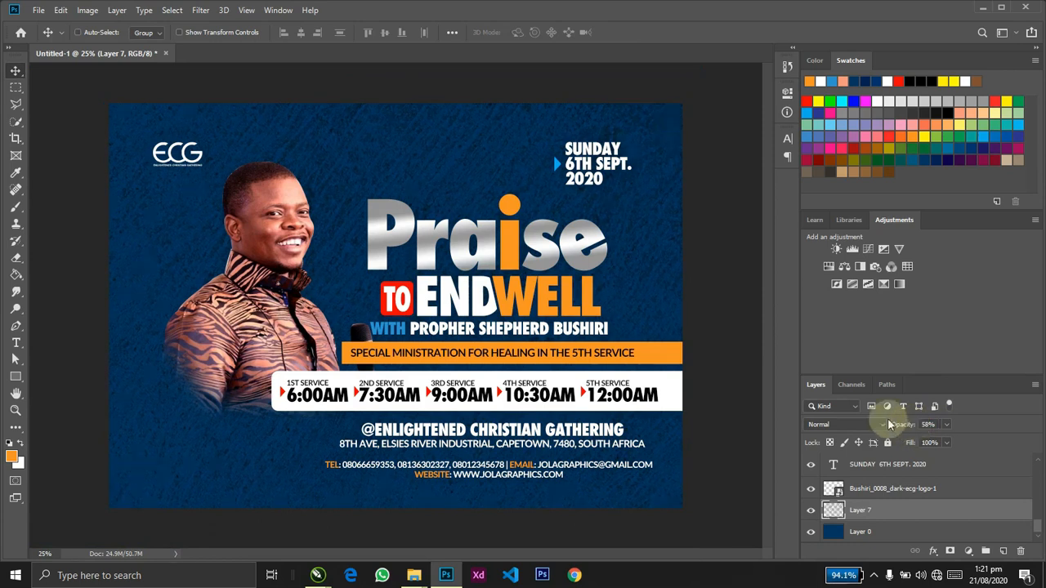
# Enlarge the preacher's photo slightly on the flyer and duplicate its layer.
pyautogui.keyDown('ctrl'); pyautogui.click(244, 287); pyautogui.keyUp('ctrl')
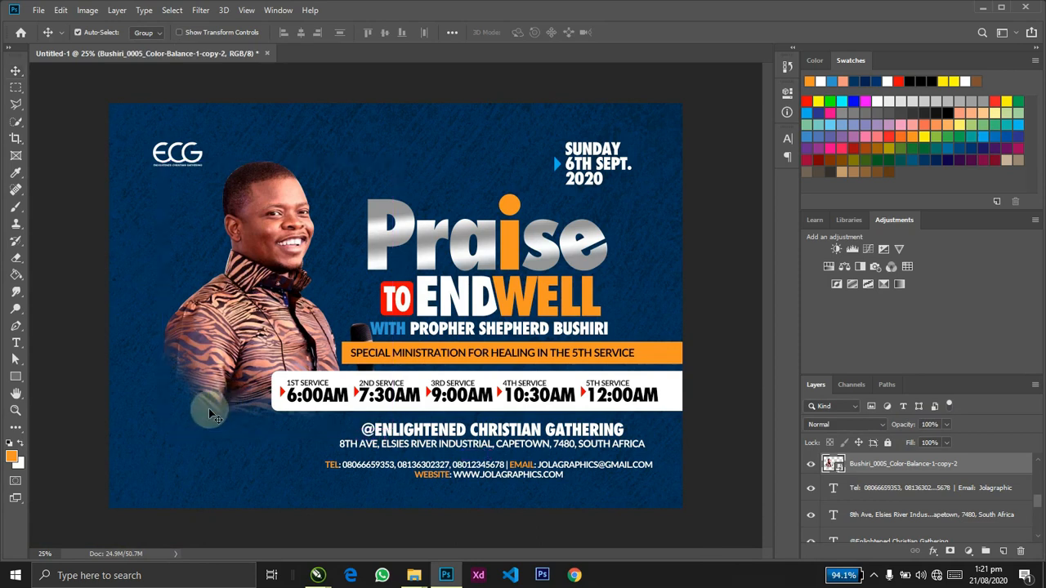
pyautogui.hotkey('ctrl', 't')
pyautogui.moveTo(155, 448)
pyautogui.mouseDown()
pyautogui.moveTo(159, 434)
pyautogui.moveTo(153, 456)
pyautogui.mouseUp()
pyautogui.press('Return')
pyautogui.hotkey('ctrl', 'j')
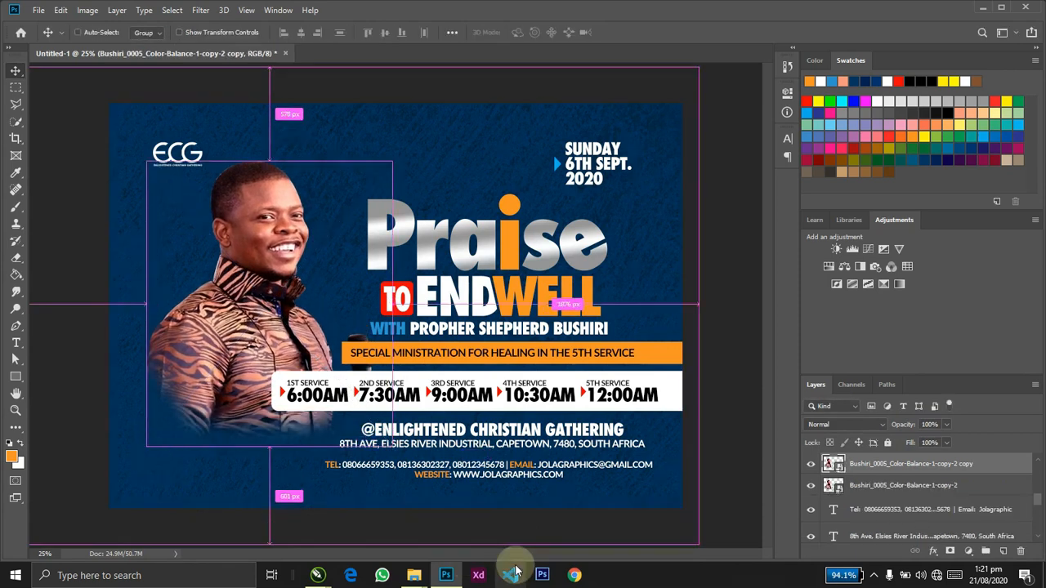
# Apply a Motion Blur with an 8° angle and 840-pixel distance to the lower copy of the preacher's photo.
pyautogui.click(876, 489)
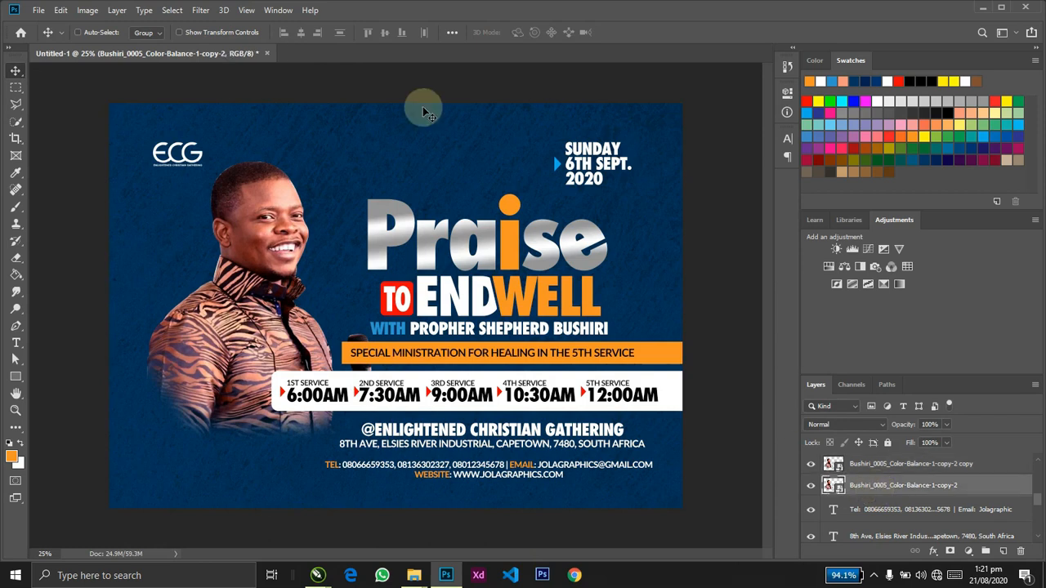
pyautogui.click(200, 10)
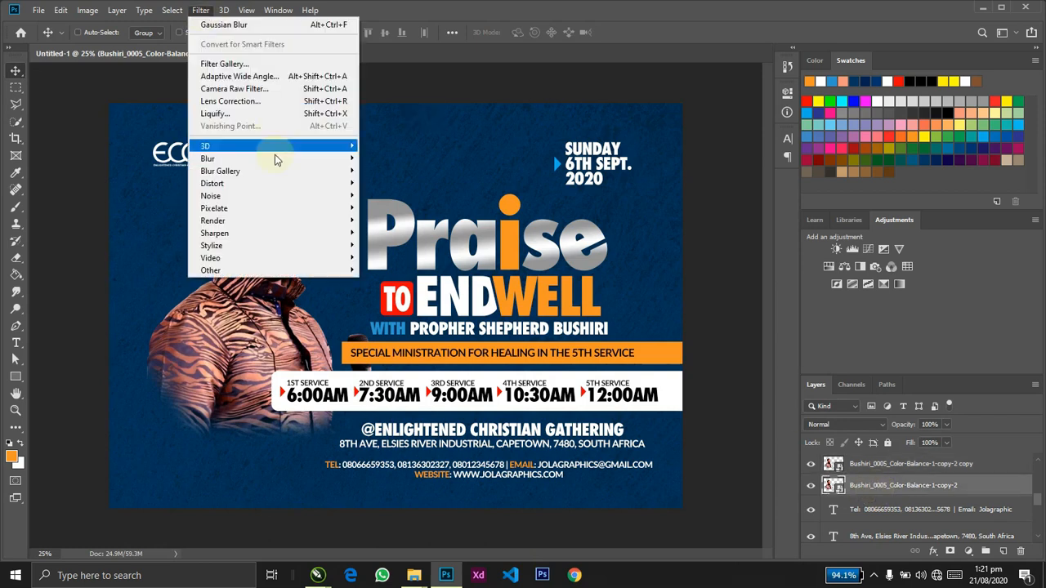
pyautogui.moveTo(275, 158)
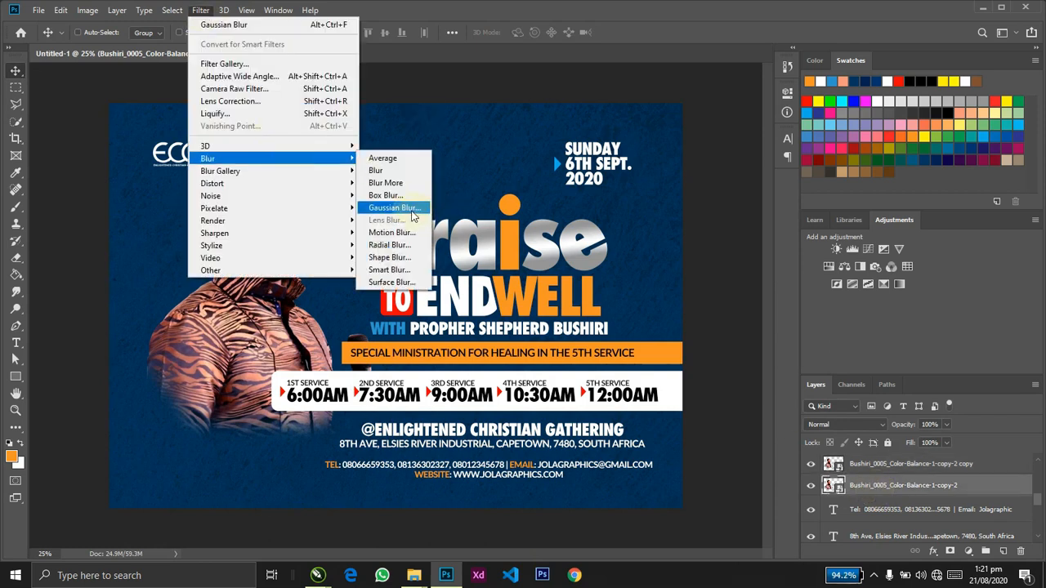
pyautogui.click(399, 232)
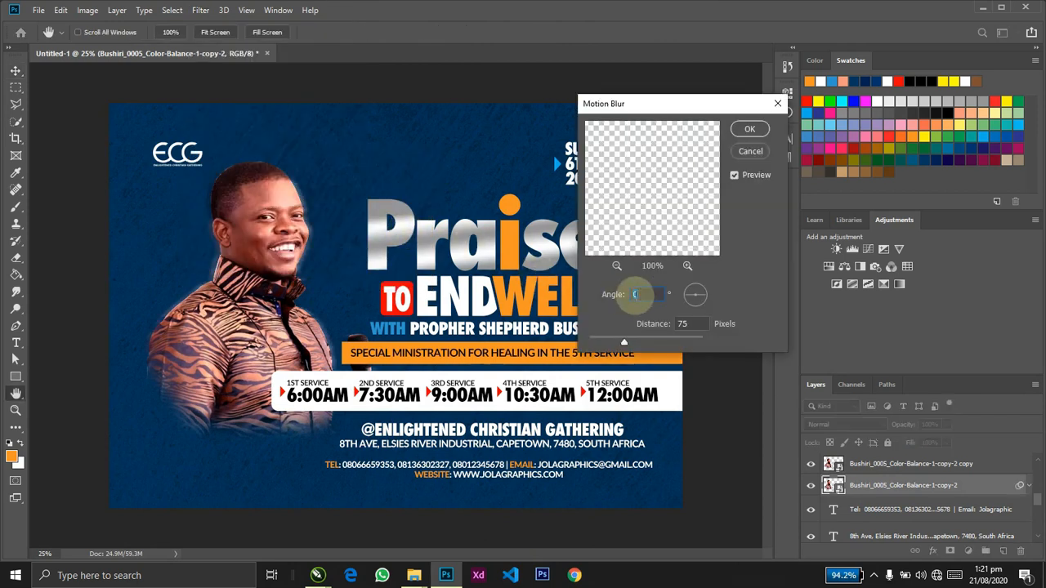
pyautogui.moveTo(630, 345); pyautogui.dragTo(671, 340)
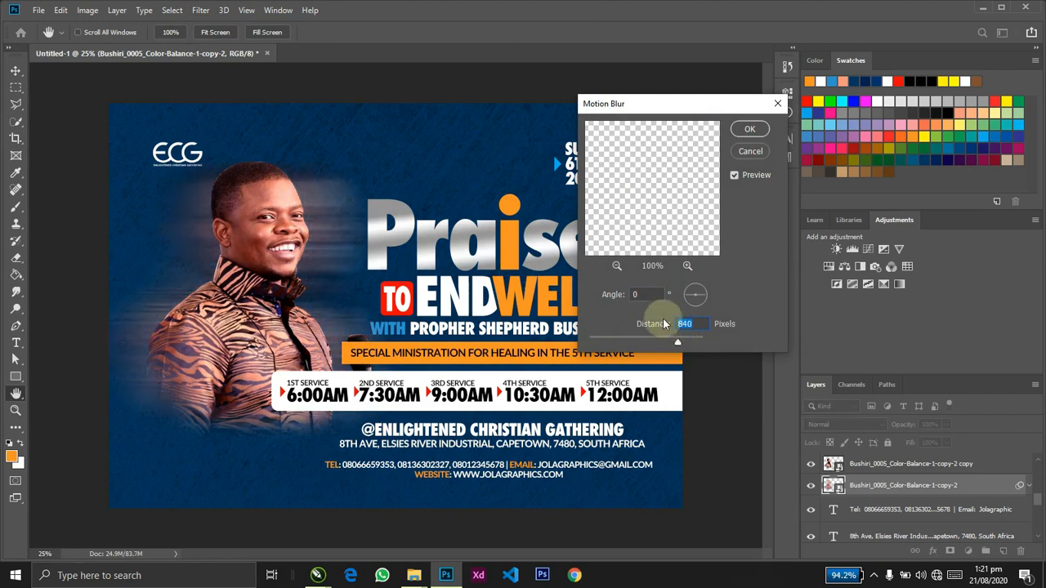
pyautogui.click(687, 301)
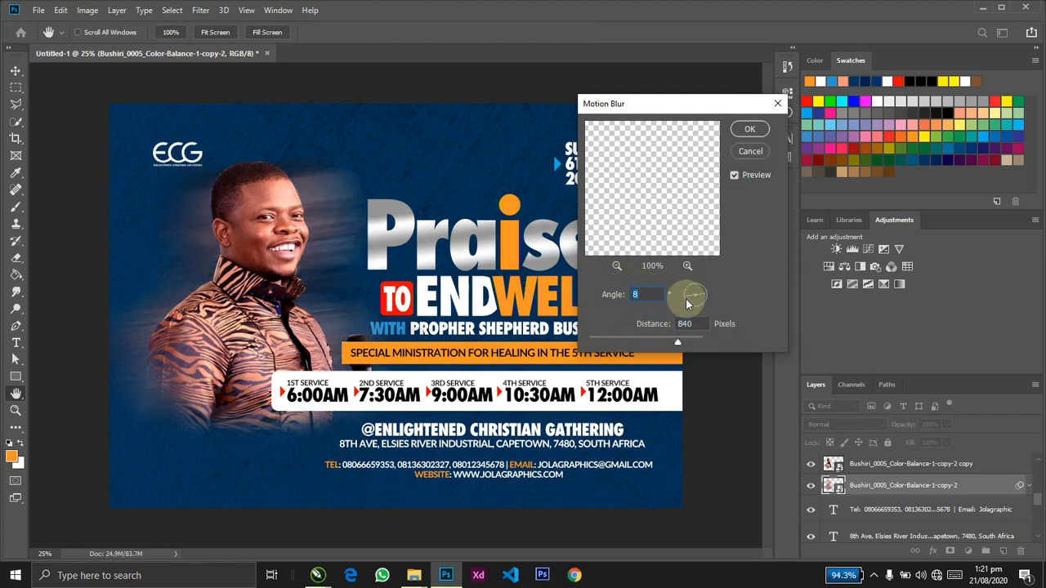
pyautogui.click(747, 127)
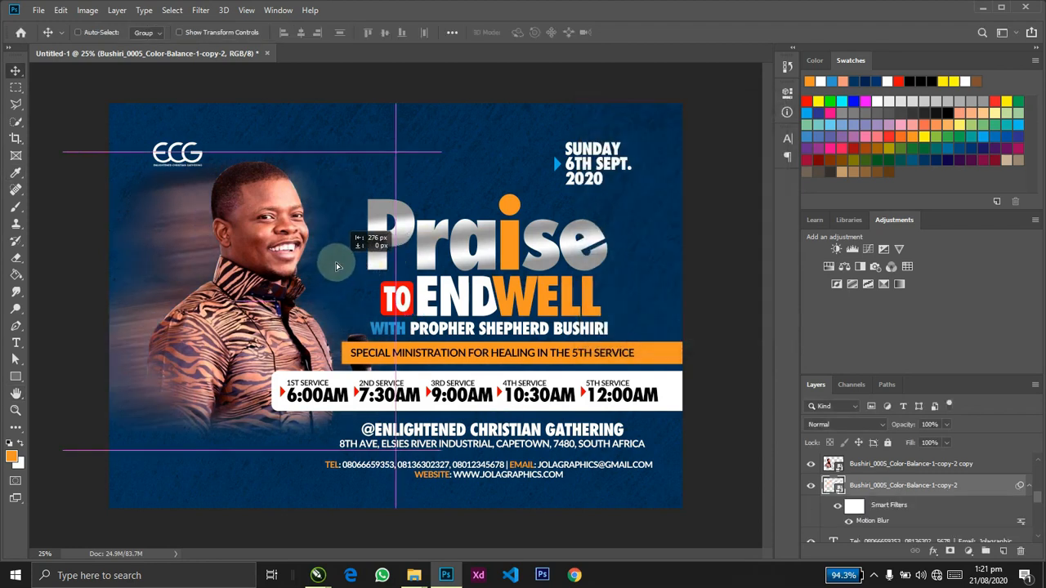
# Offset the motion-blurred photo copy to the left behind the preacher and scale it up to about 24.7%.
pyautogui.hotkey('ctrl', 't')
pyautogui.press('Return')
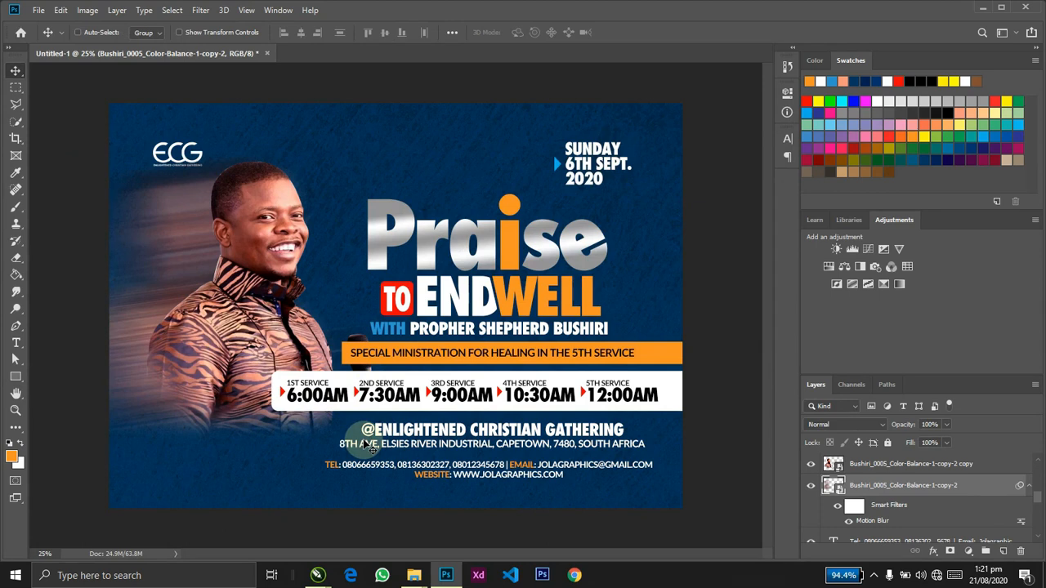
pyautogui.hotkey('ctrl', 't')
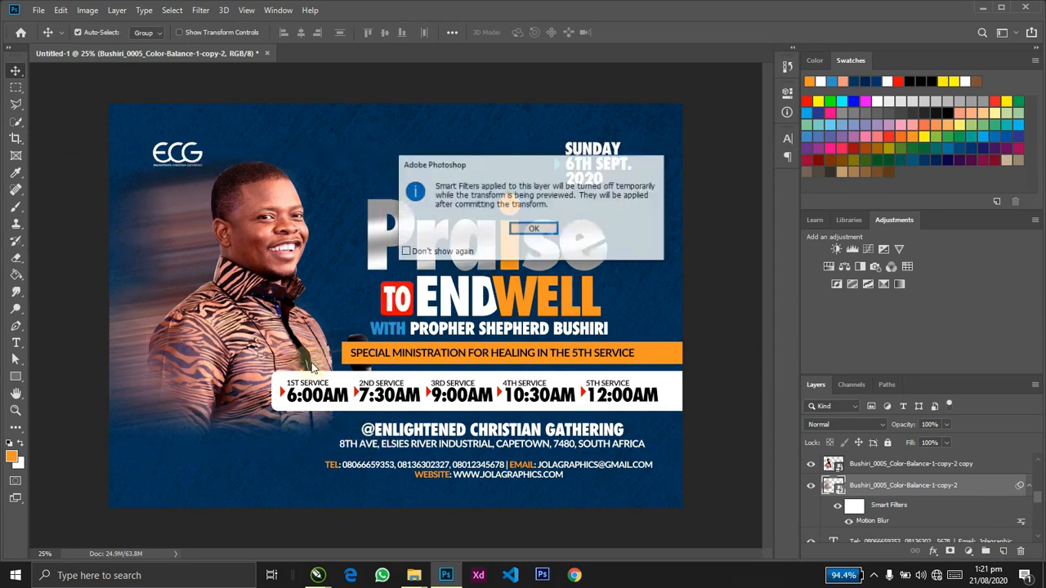
pyautogui.click(533, 228)
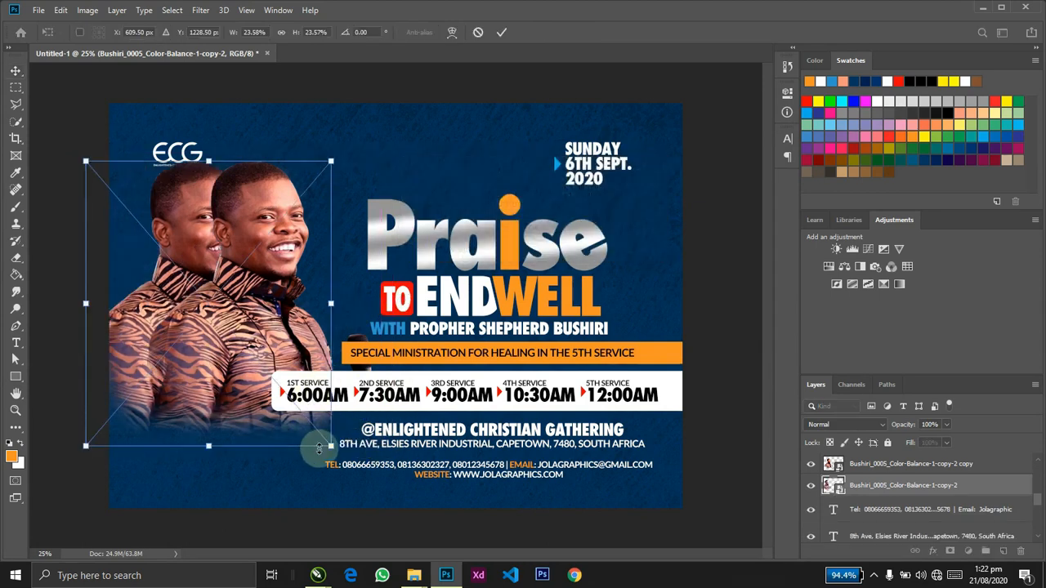
pyautogui.moveTo(331, 448); pyautogui.dragTo(341, 452)
pyautogui.press('Return')
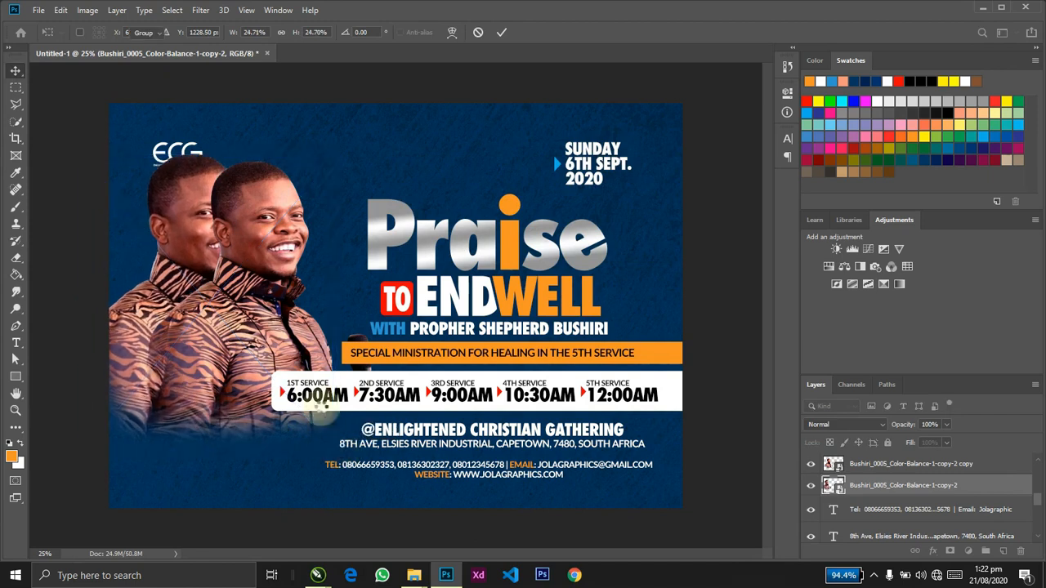
pyautogui.moveTo(269, 349)
pyautogui.mouseDown()
pyautogui.moveTo(280, 320)
pyautogui.moveTo(279, 338)
pyautogui.mouseUp()
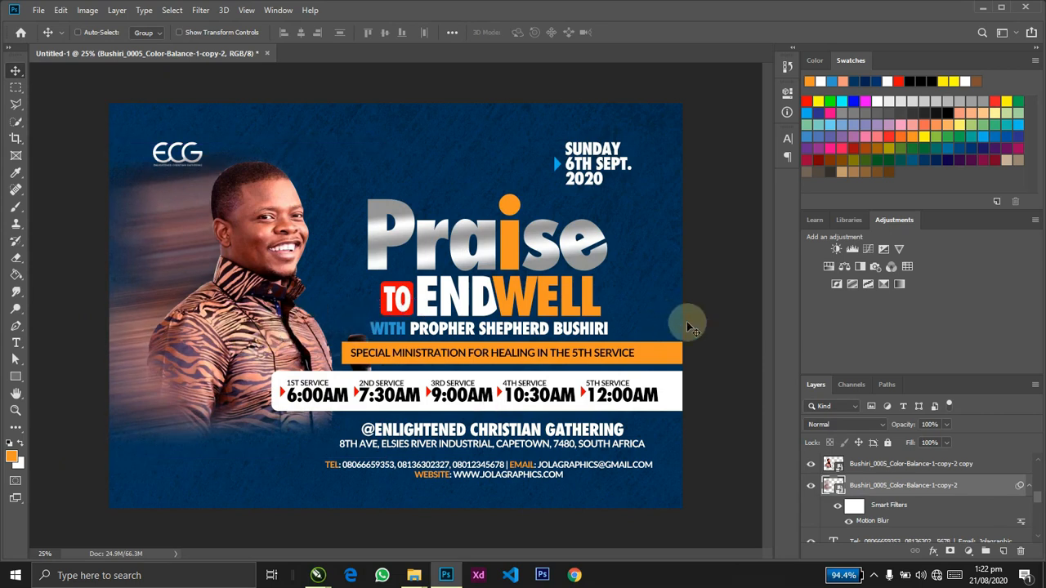
# Set the blurred photo copy's opacity to 60% and shift it slightly further left.
pyautogui.moveTo(902, 429)
pyautogui.mouseDown()
pyautogui.moveTo(894, 429)
pyautogui.moveTo(919, 424)
pyautogui.mouseUp()
pyautogui.hotkey('ctrl', 't')
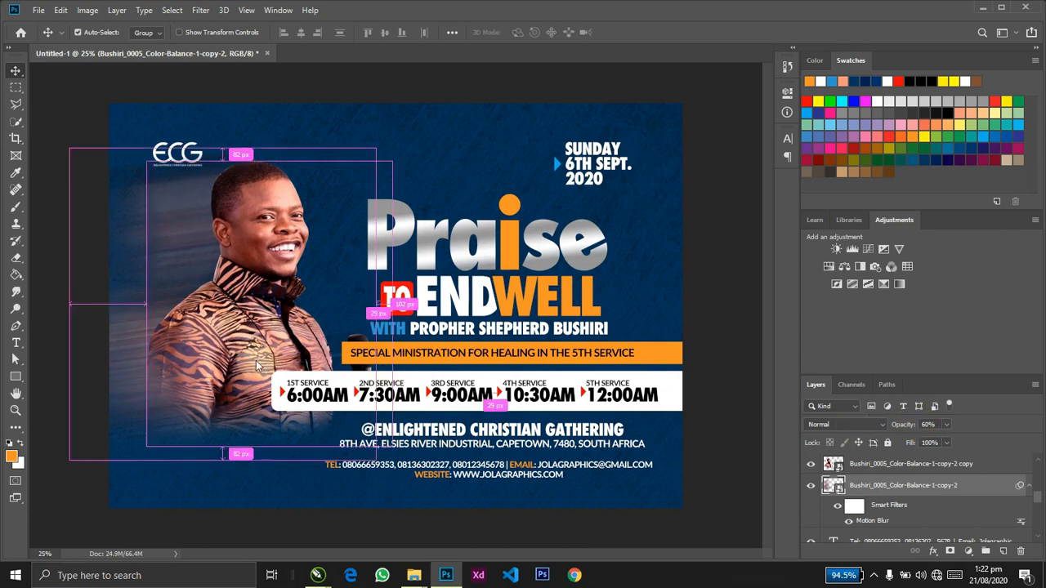
pyautogui.press('Return')
pyautogui.moveTo(300, 317); pyautogui.dragTo(295, 314)
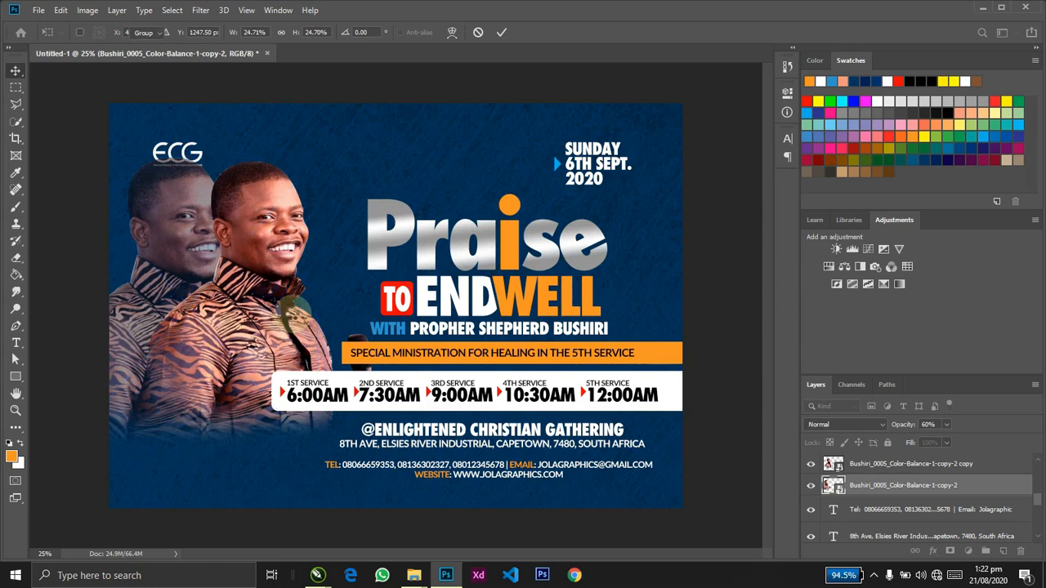
pyautogui.press('Return')
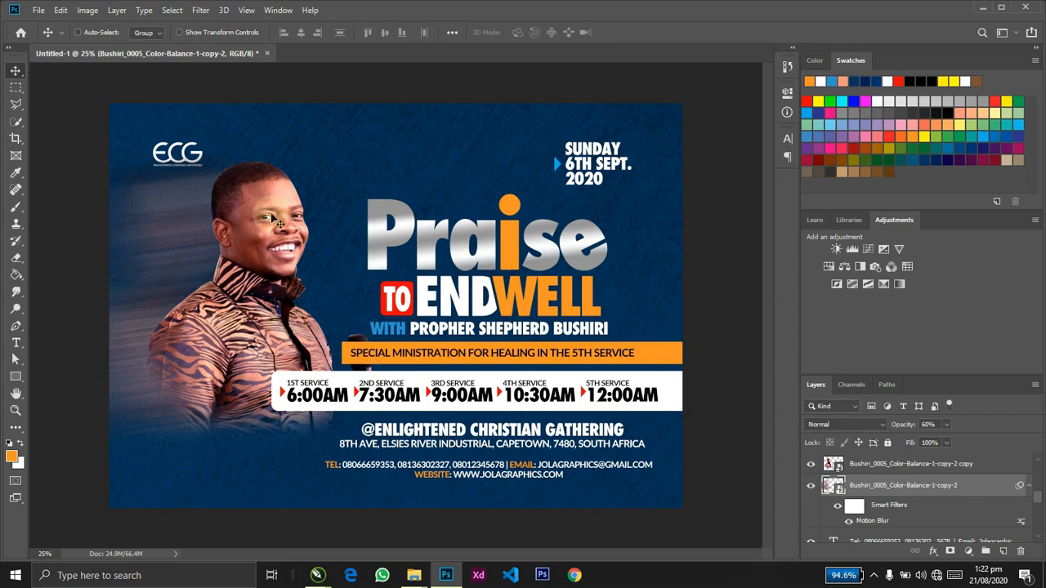
# Bring the ECG logo layer to the front of the layer stack.
pyautogui.press('ctrl')
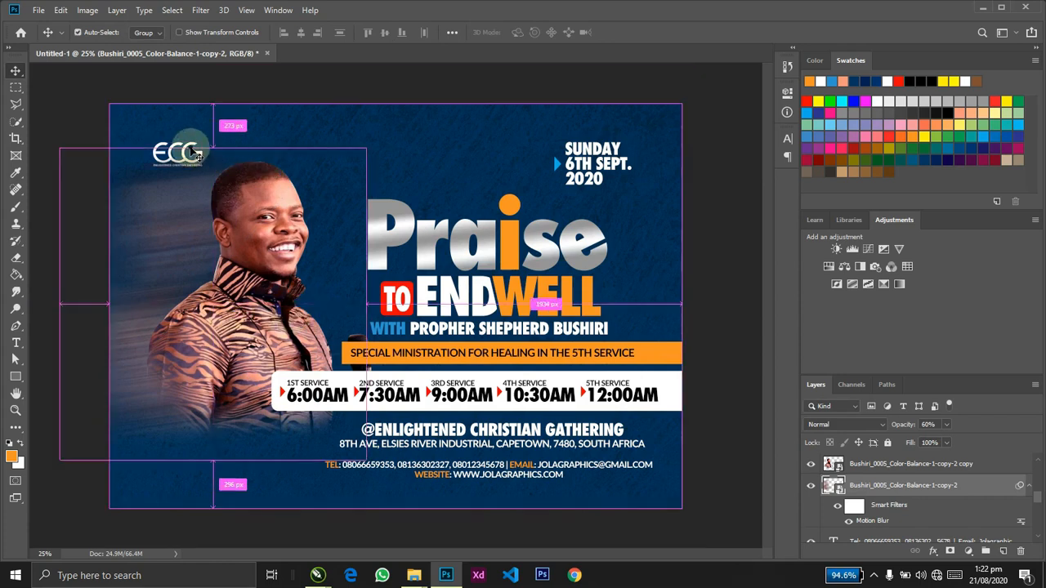
pyautogui.click(197, 154)
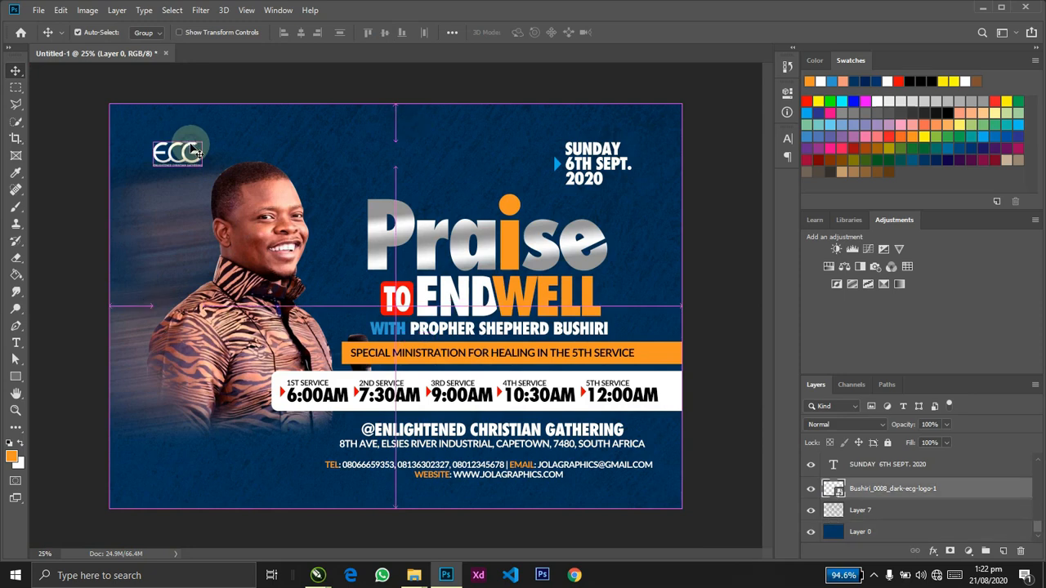
pyautogui.hotkey('ctrl', 'shift', ']')
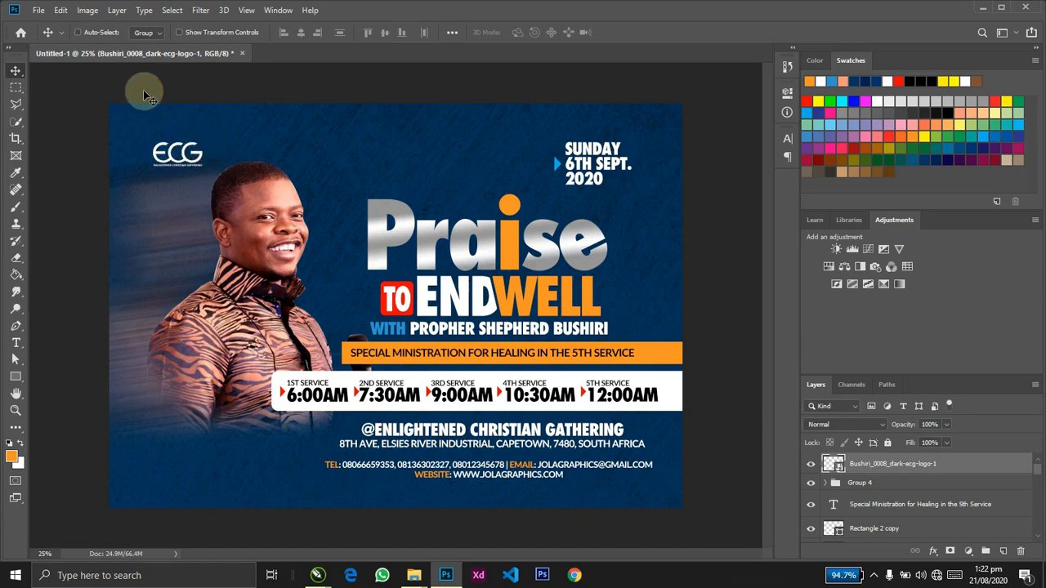
pyautogui.moveTo(541, 5)
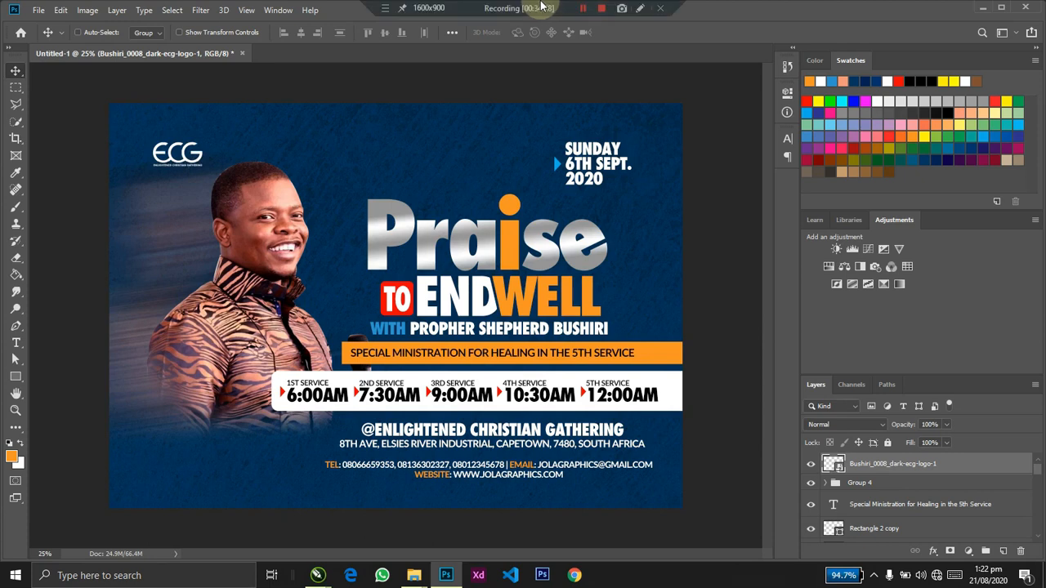
pyautogui.click(586, 10)
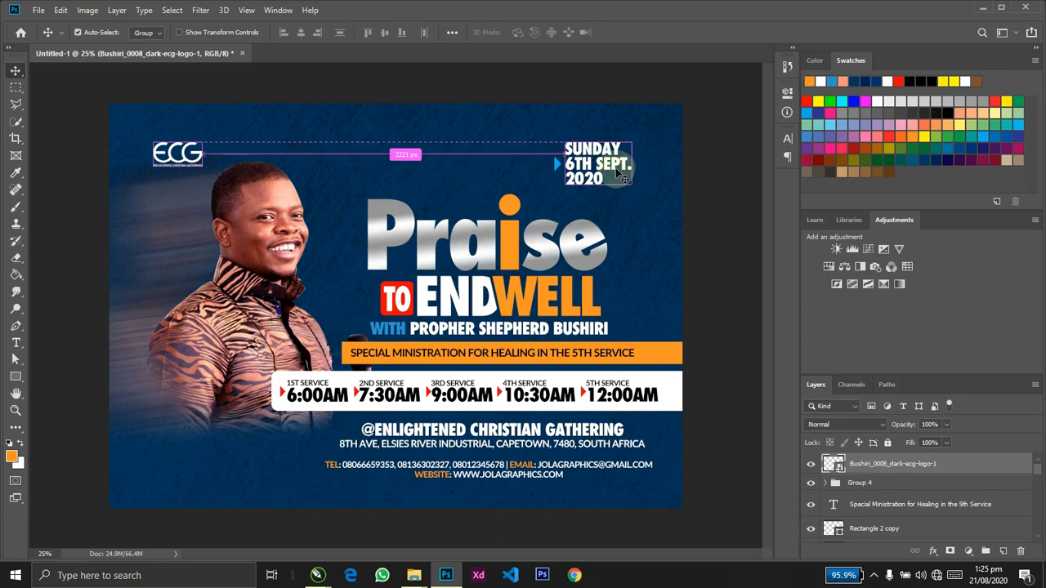
pyautogui.keyDown('ctrl'); pyautogui.click(629, 177); pyautogui.keyUp('ctrl')
pyautogui.hotkey('alt', 'Tab')
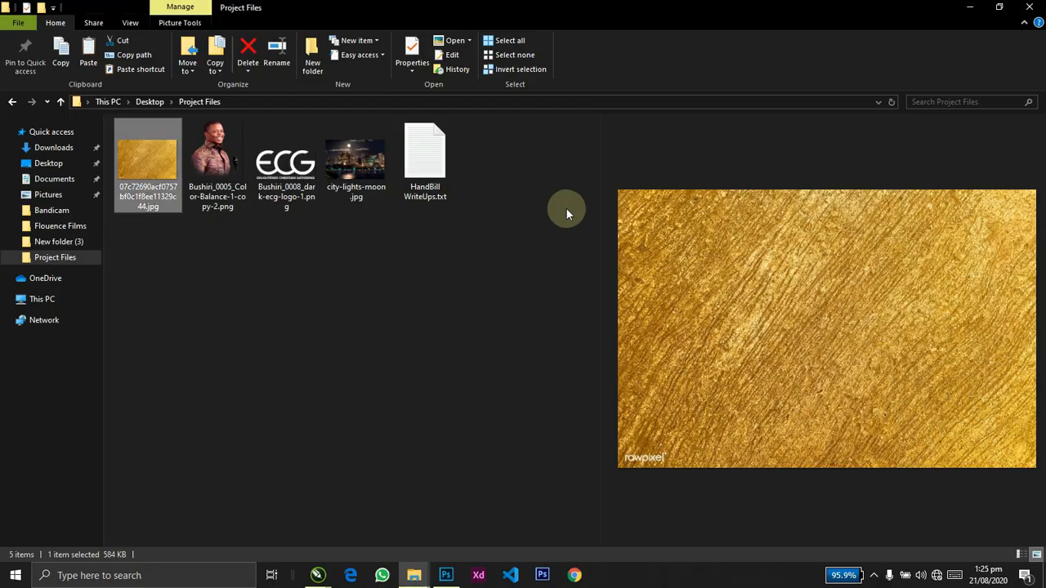
pyautogui.hotkey('alt', 'Tab')
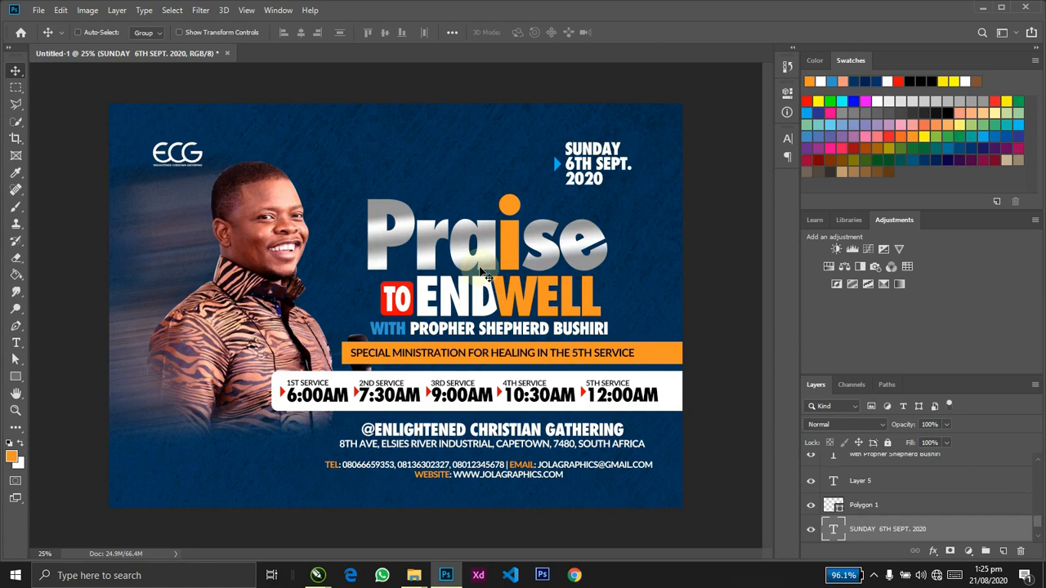
pyautogui.keyDown('ctrl'); pyautogui.click(500, 268); pyautogui.keyUp('ctrl')
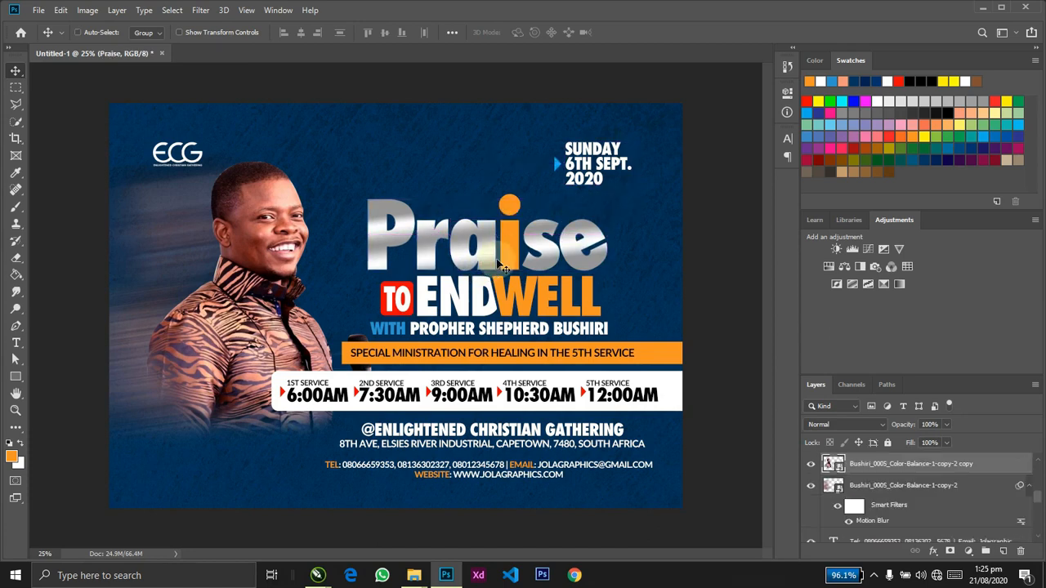
# Select the Praise, Praise copy and End title layers, try deleting them, and undo the deletion.
pyautogui.keyDown('ctrl'); pyautogui.click(506, 263); pyautogui.keyUp('ctrl')
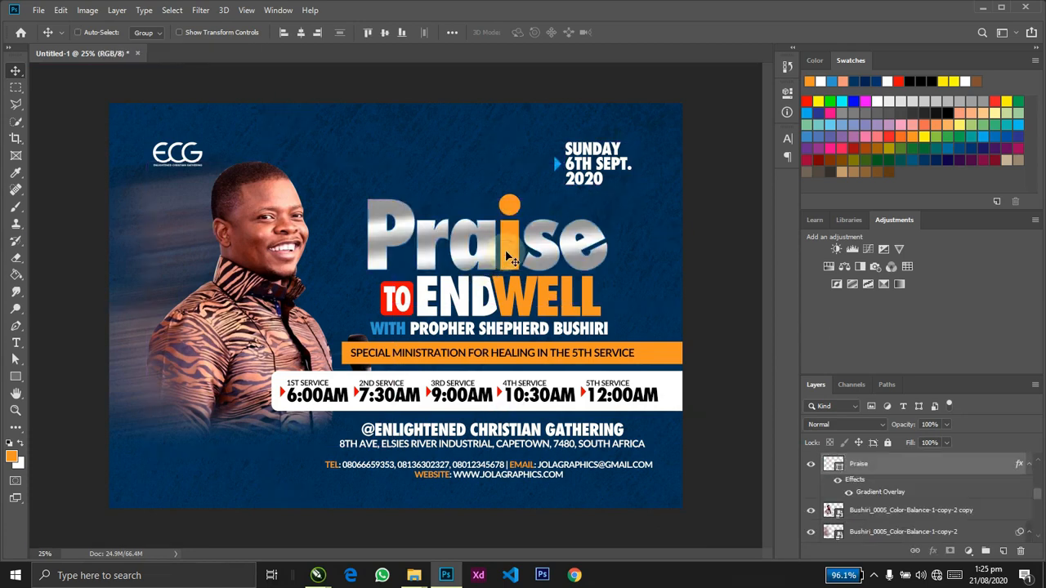
pyautogui.hotkey('ctrl', 'j')
pyautogui.hotkey('ctrl', 'g')
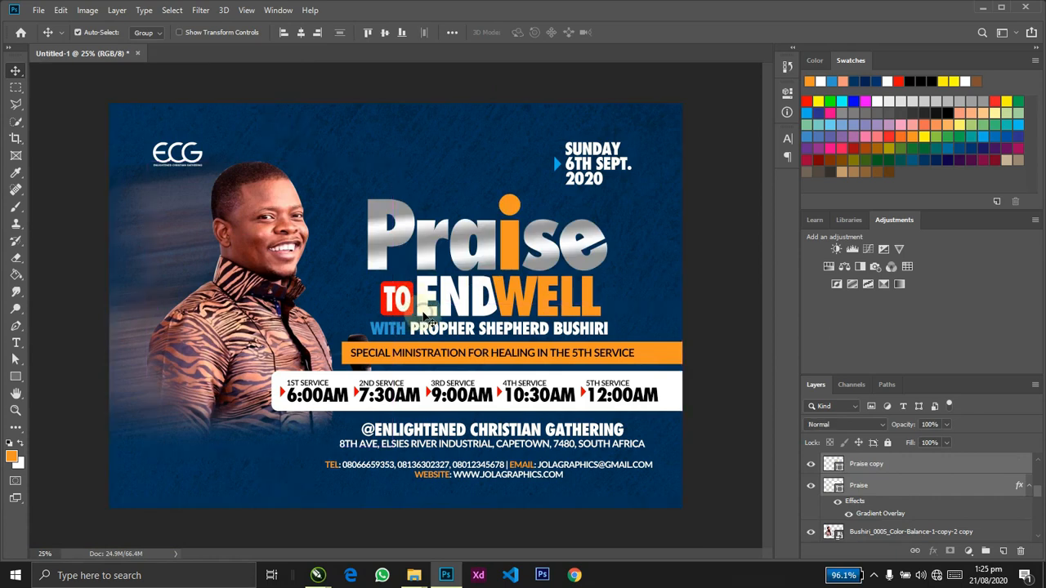
pyautogui.press('Delete')
pyautogui.press('ctrl')
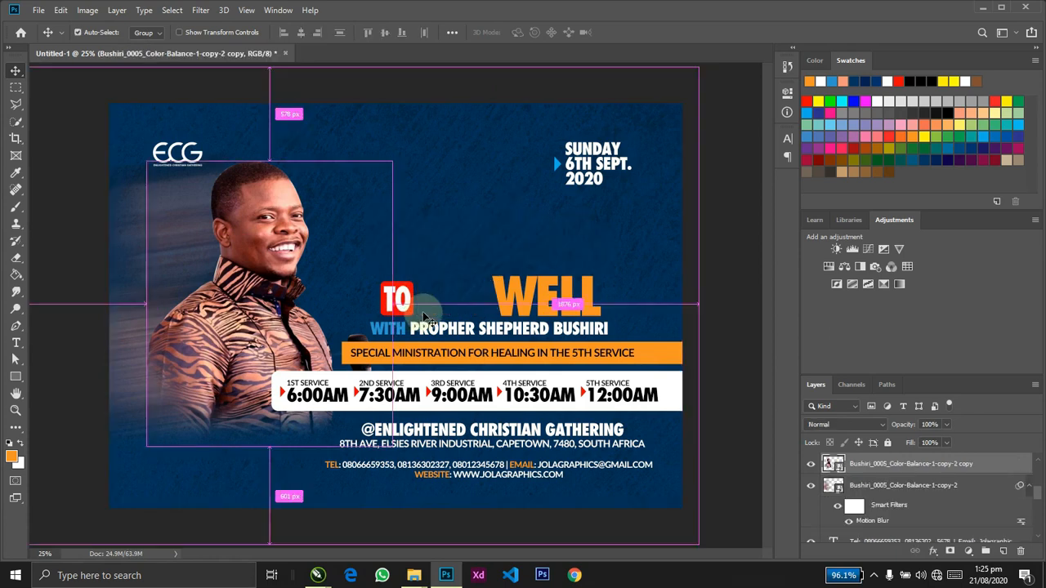
pyautogui.hotkey('ctrl', 'z')
pyautogui.hotkey('ctrl', 'z')
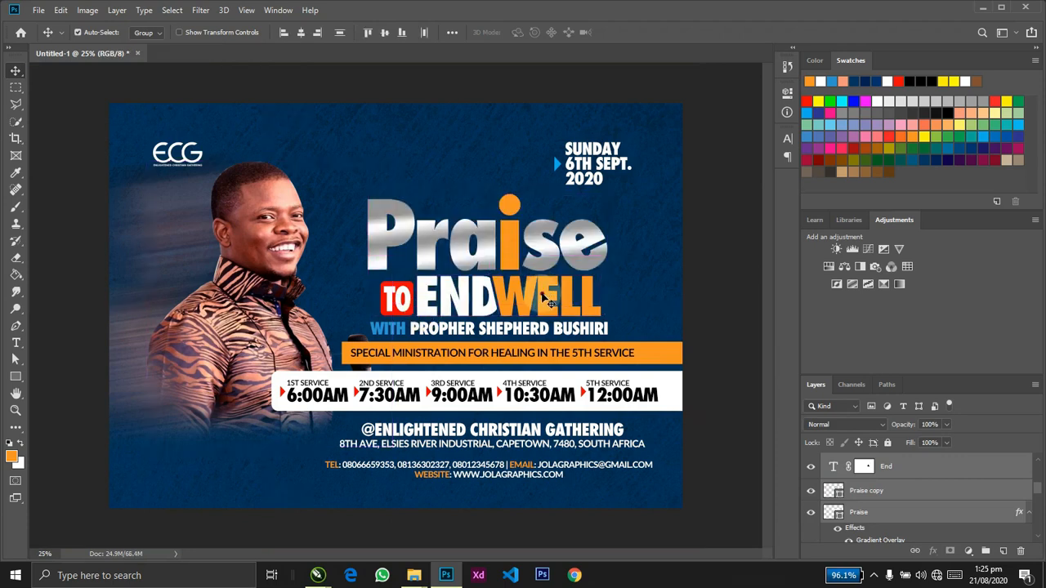
# Add Well and the red To group to the selection, then duplicate all the title layers and merge the duplicates into one layer.
pyautogui.keyDown('shift'); pyautogui.click(542, 299); pyautogui.keyUp('shift')
pyautogui.press('Delete')
pyautogui.hotkey('ctrl', 'z')
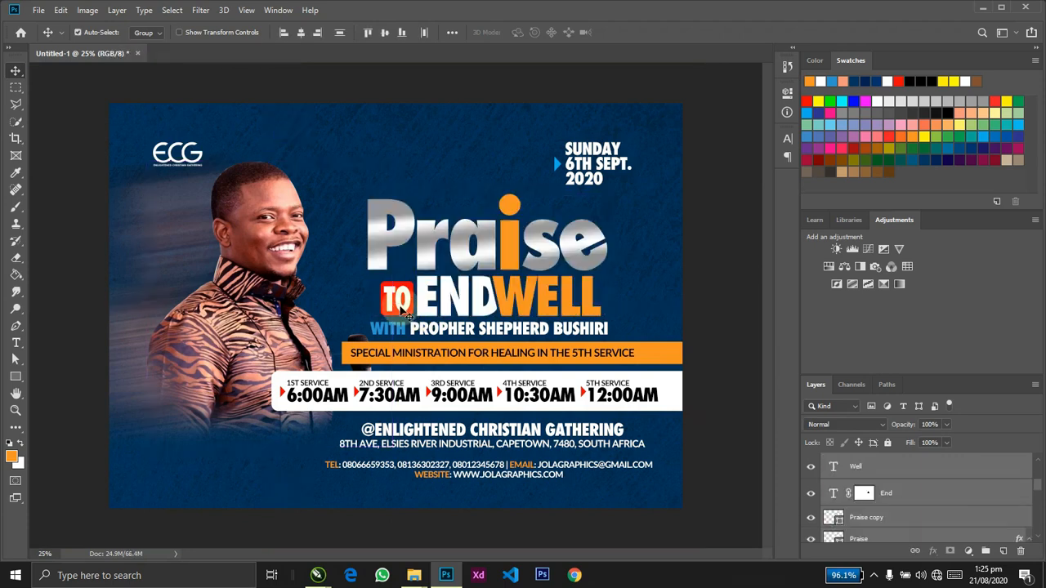
pyautogui.keyDown('shift'); pyautogui.click(400, 307); pyautogui.keyUp('shift')
pyautogui.press('Delete')
pyautogui.hotkey('ctrl', 'z')
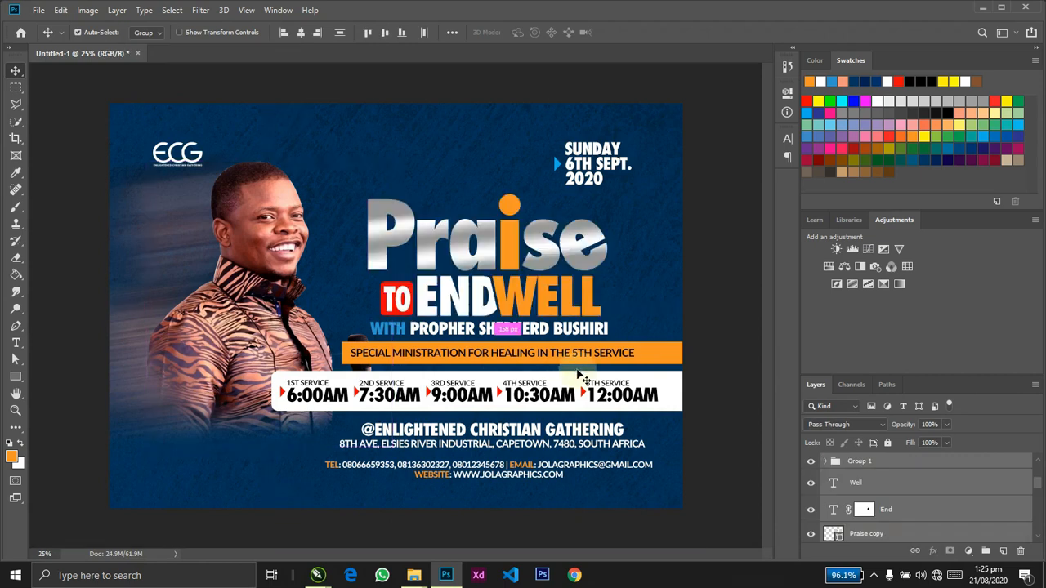
pyautogui.keyDown('alt'); pyautogui.click(579, 376); pyautogui.keyUp('alt')
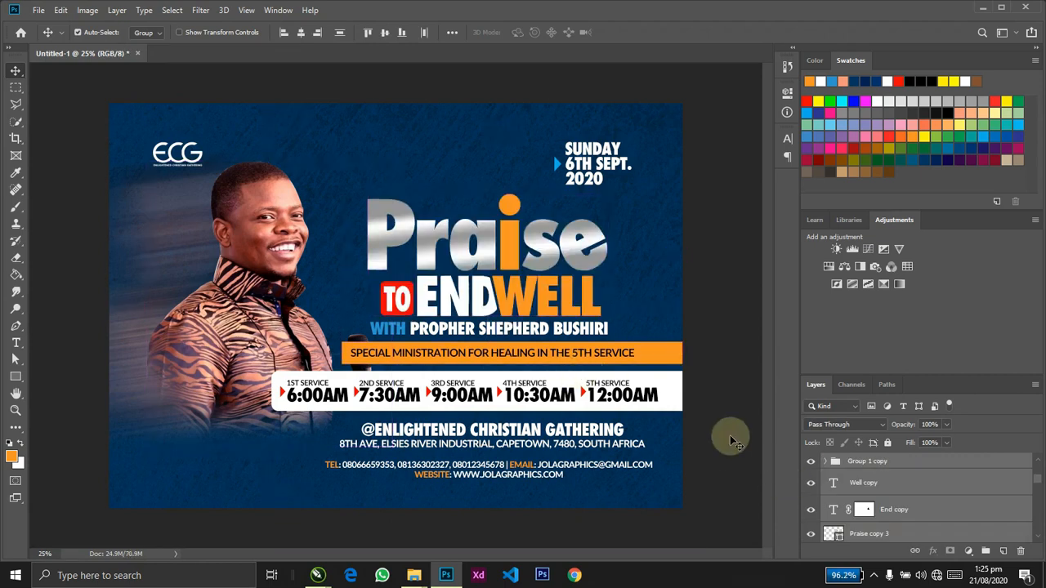
pyautogui.hotkey('ctrl', 'e')
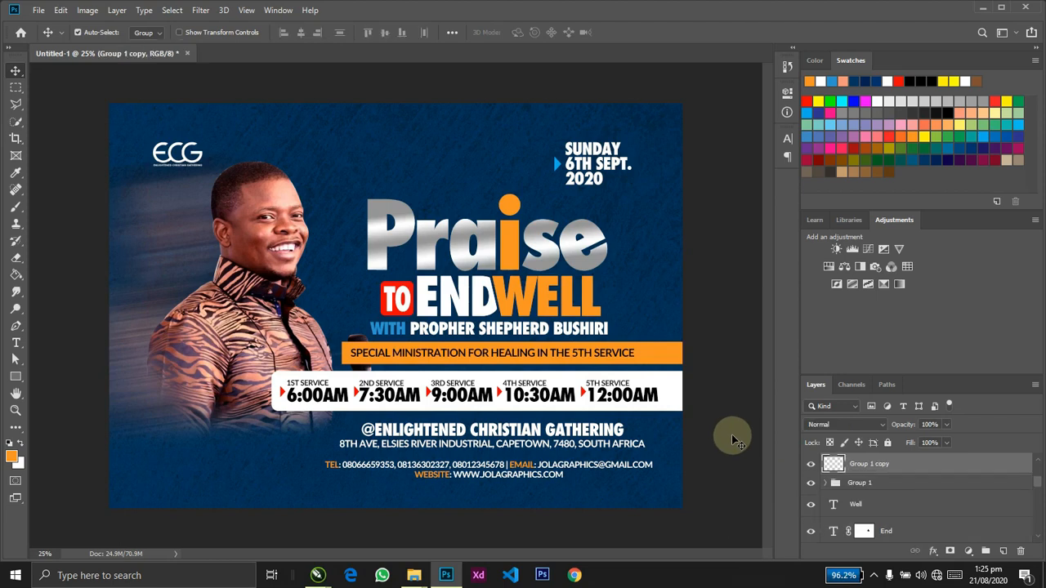
# Add a white outside Stroke of 24 px to the merged title copy.
pyautogui.doubleClick(961, 466)
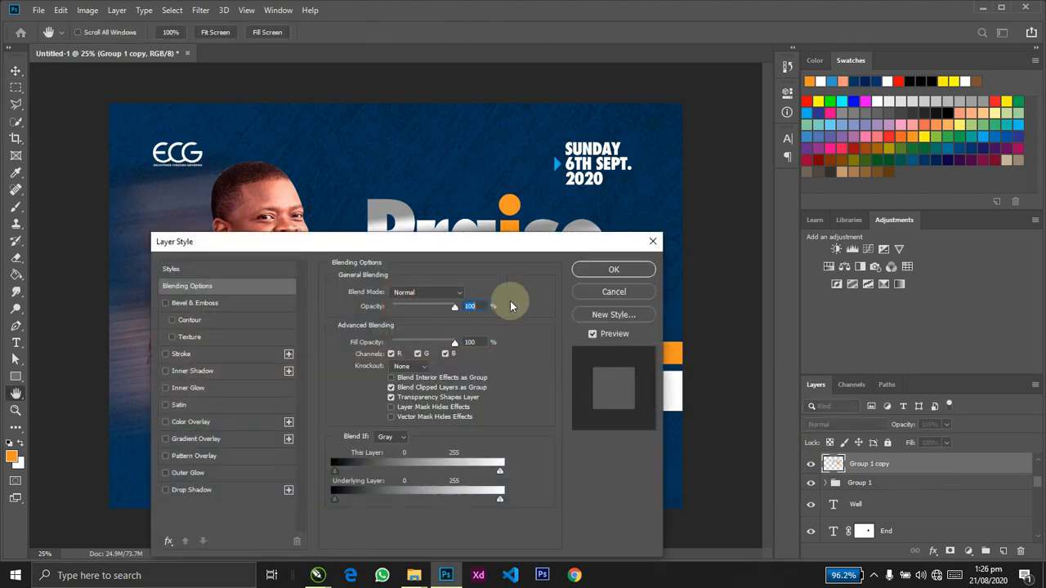
pyautogui.click(196, 355)
pyautogui.moveTo(360, 244); pyautogui.dragTo(185, 277)
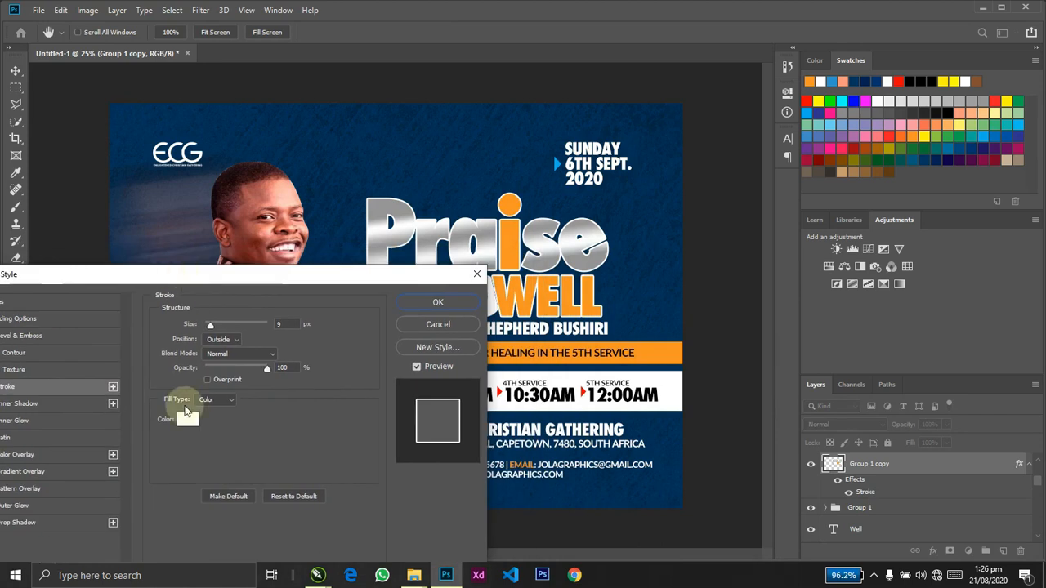
pyautogui.moveTo(211, 327); pyautogui.dragTo(215, 328)
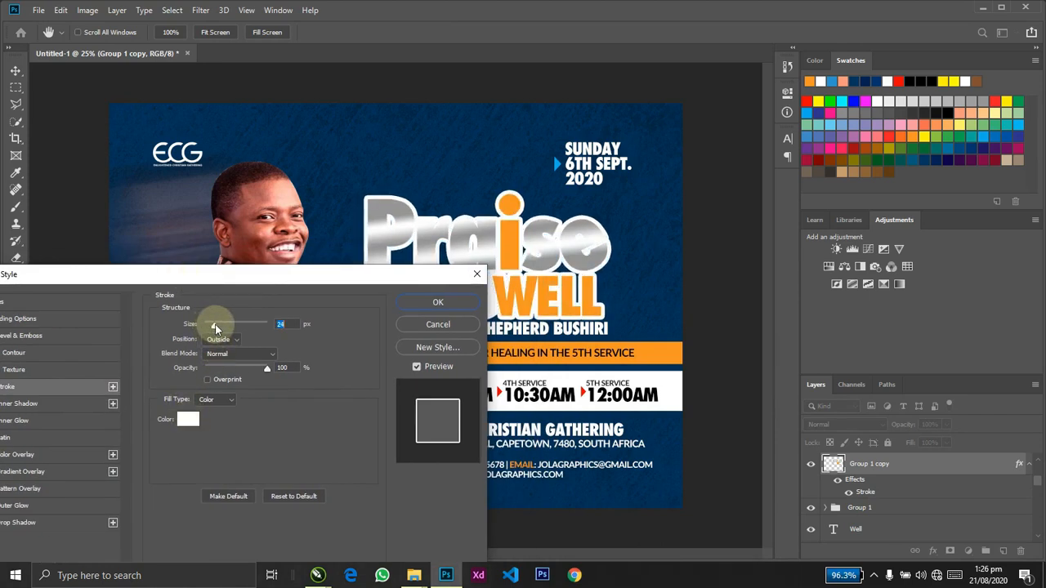
pyautogui.click(446, 303)
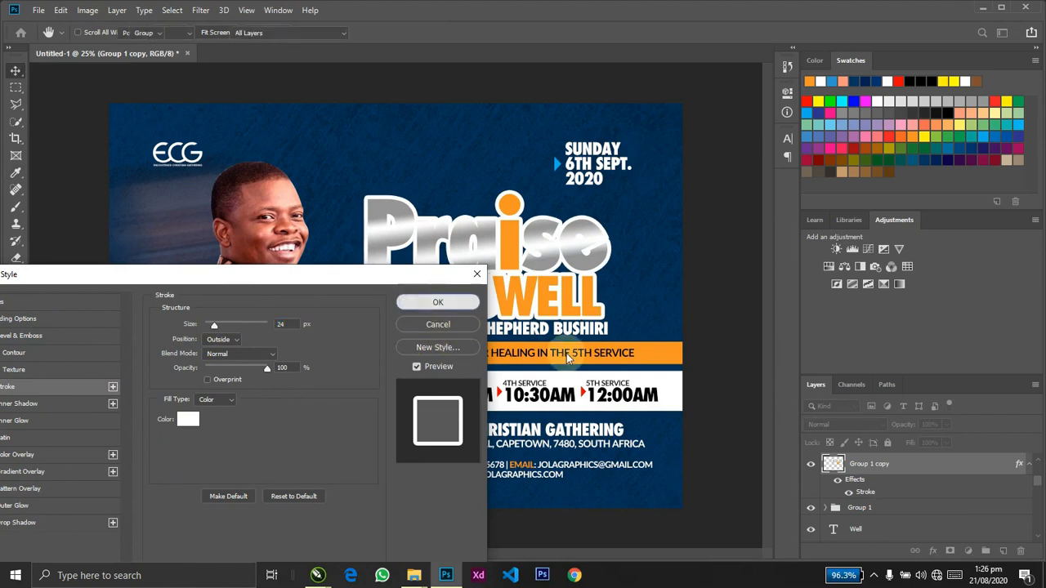
# Create an empty layer above the stroked title copy and merge the two to rasterize the stroke.
pyautogui.rightClick(870, 484)
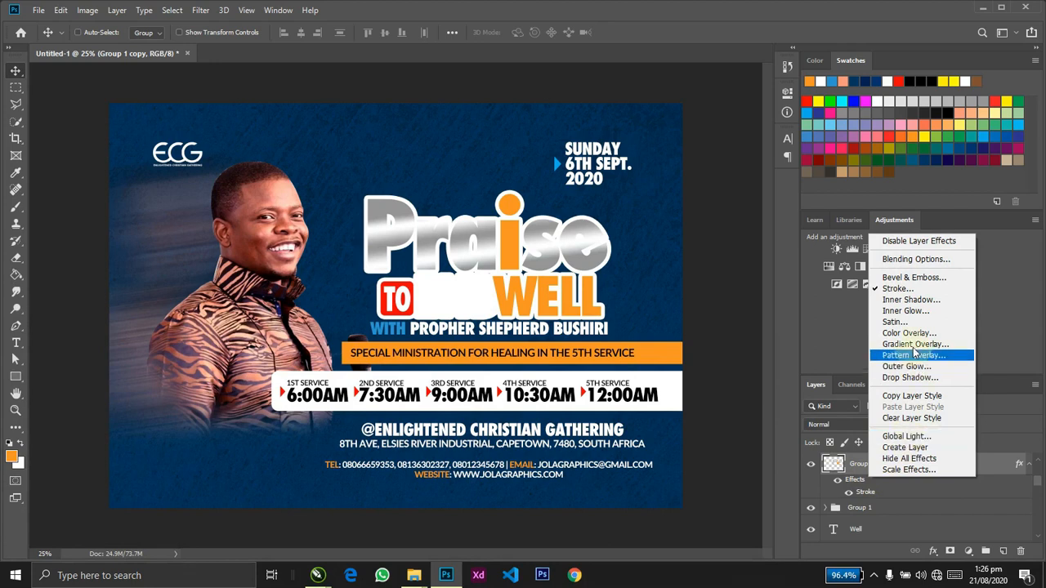
pyautogui.click(857, 472)
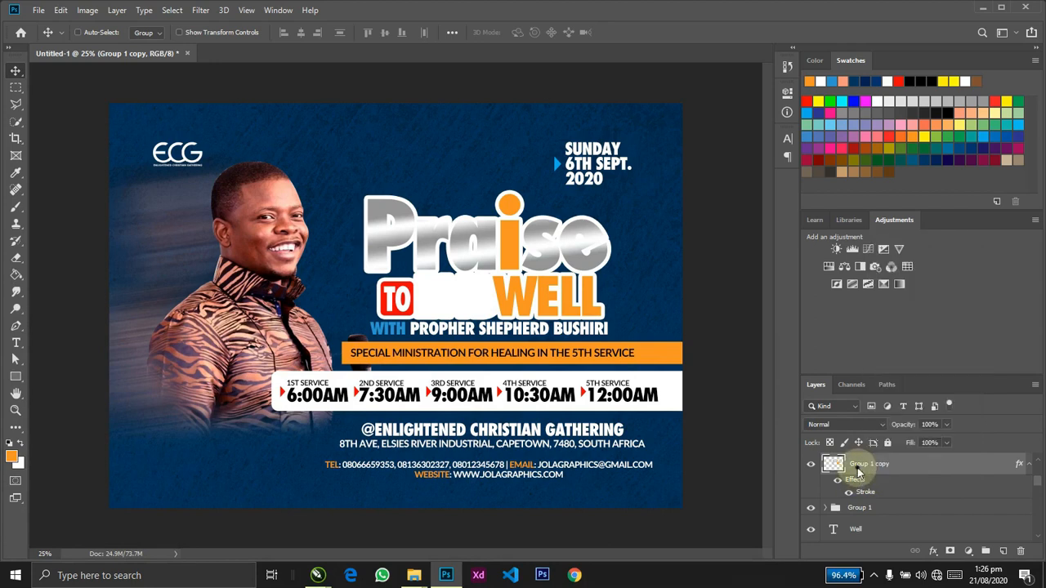
pyautogui.hotkey('ctrl', 'shift', 'n')
pyautogui.press('Return')
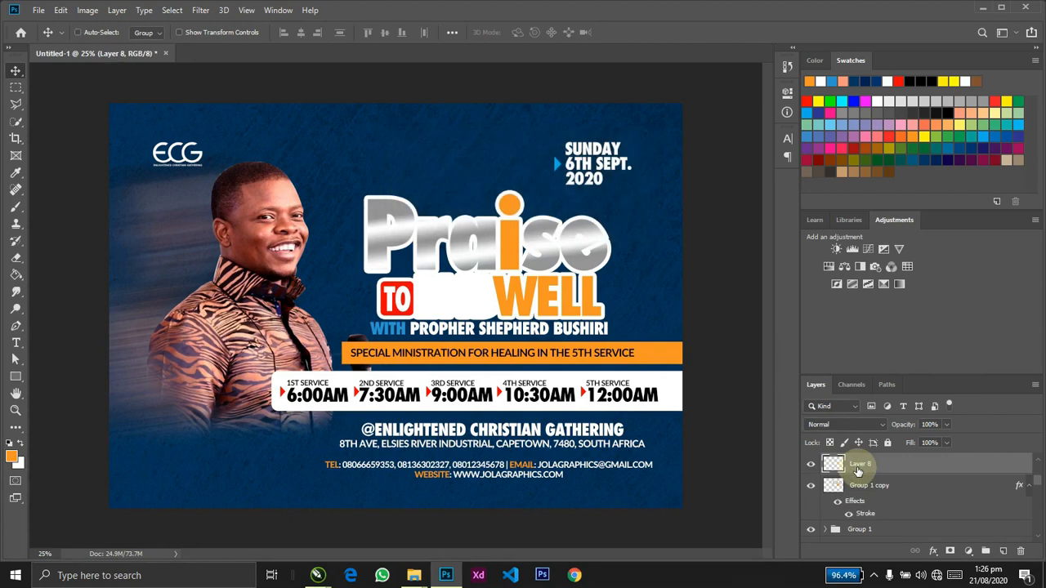
pyautogui.hotkey('ctrl', 'e')
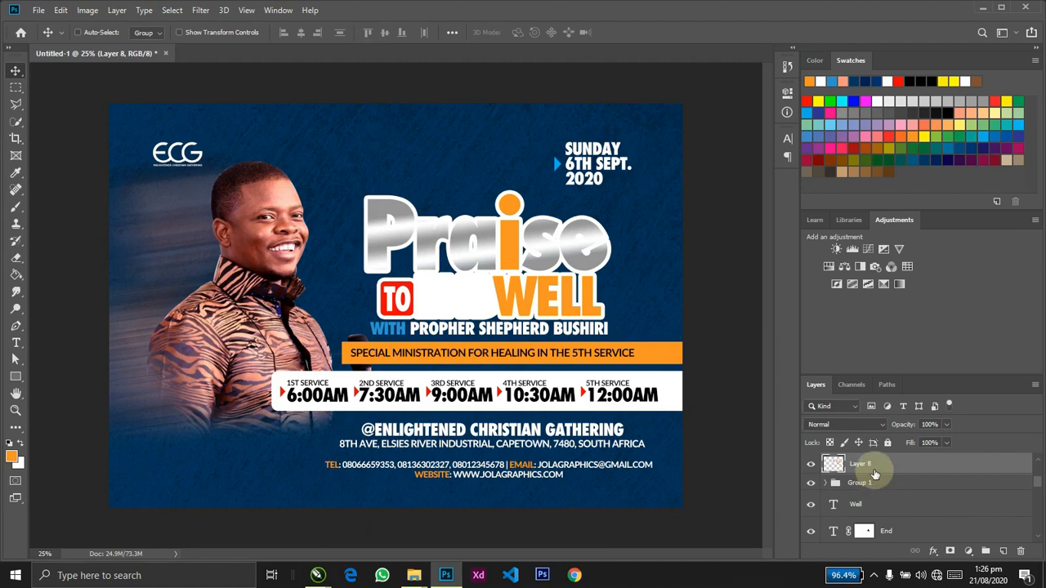
# Duplicate the rasterized title layer and give the lower copy a black outside Stroke of 13 px.
pyautogui.hotkey('ctrl', 'j')
pyautogui.click(902, 489)
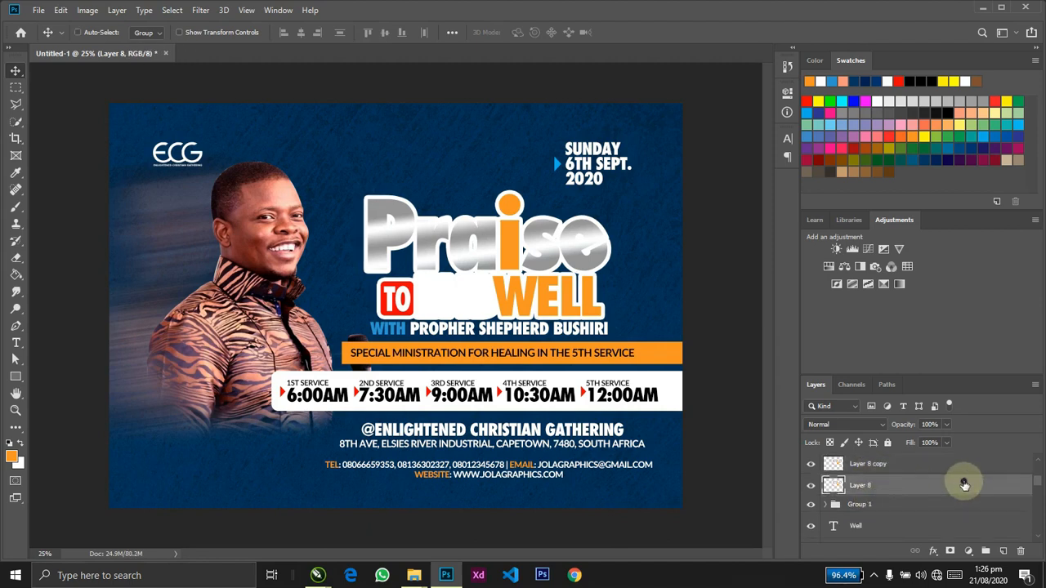
pyautogui.press('h')
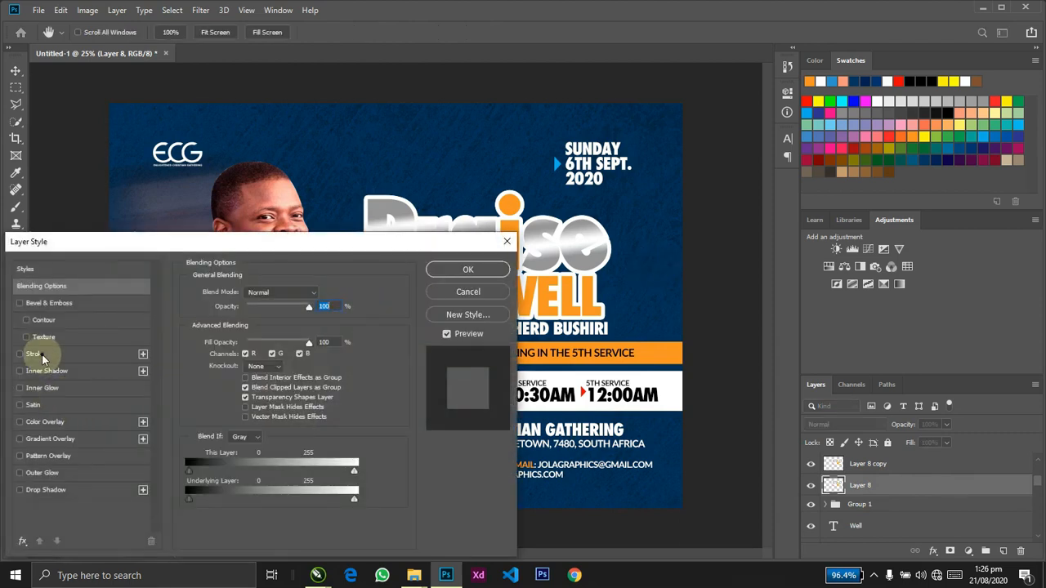
pyautogui.click(42, 356)
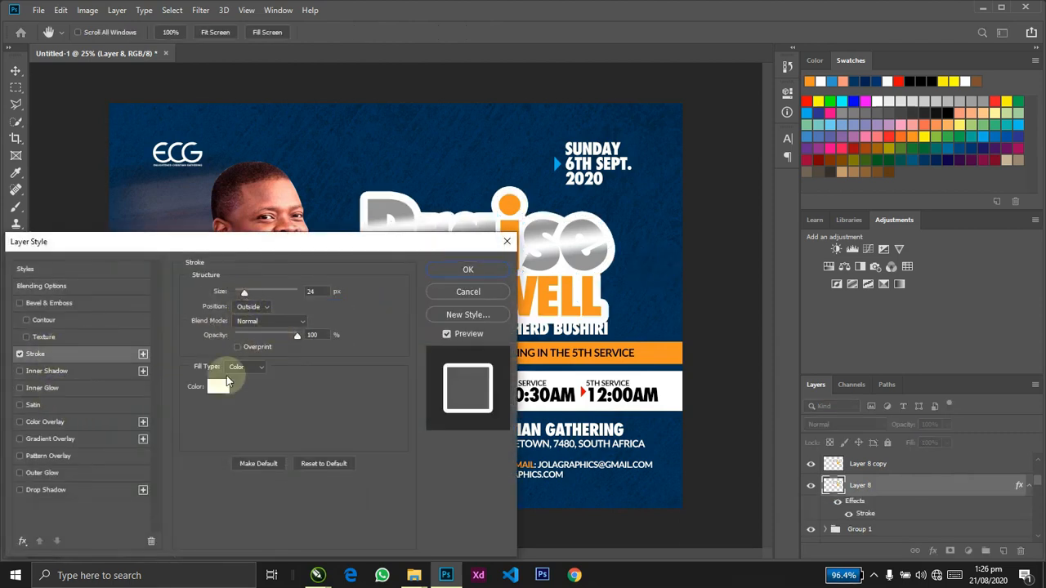
pyautogui.click(222, 387)
pyautogui.moveTo(617, 290)
pyautogui.mouseDown()
pyautogui.moveTo(597, 479)
pyautogui.moveTo(507, 521)
pyautogui.mouseUp()
pyautogui.click(866, 216)
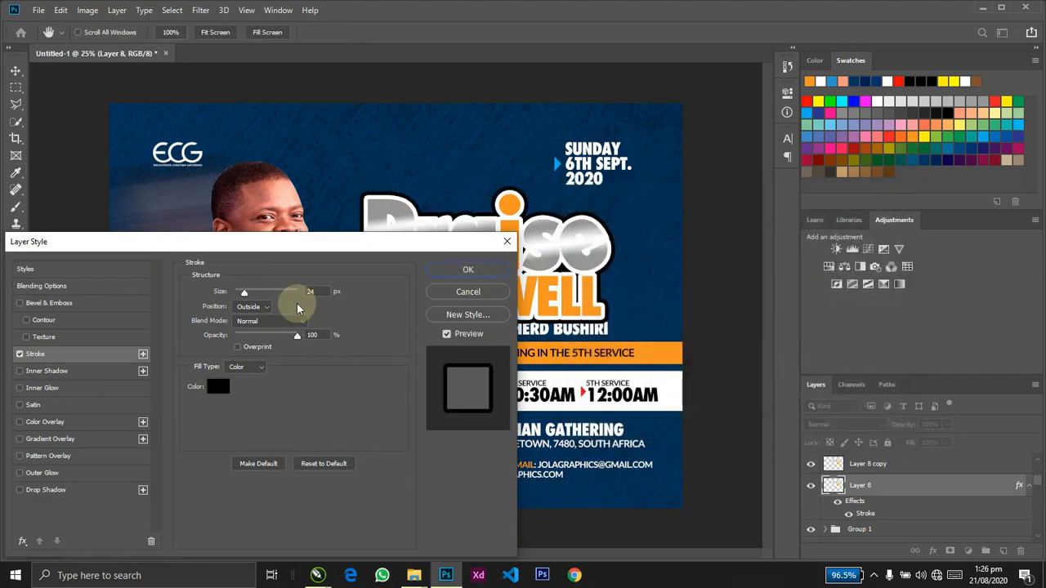
pyautogui.moveTo(237, 298); pyautogui.dragTo(244, 299)
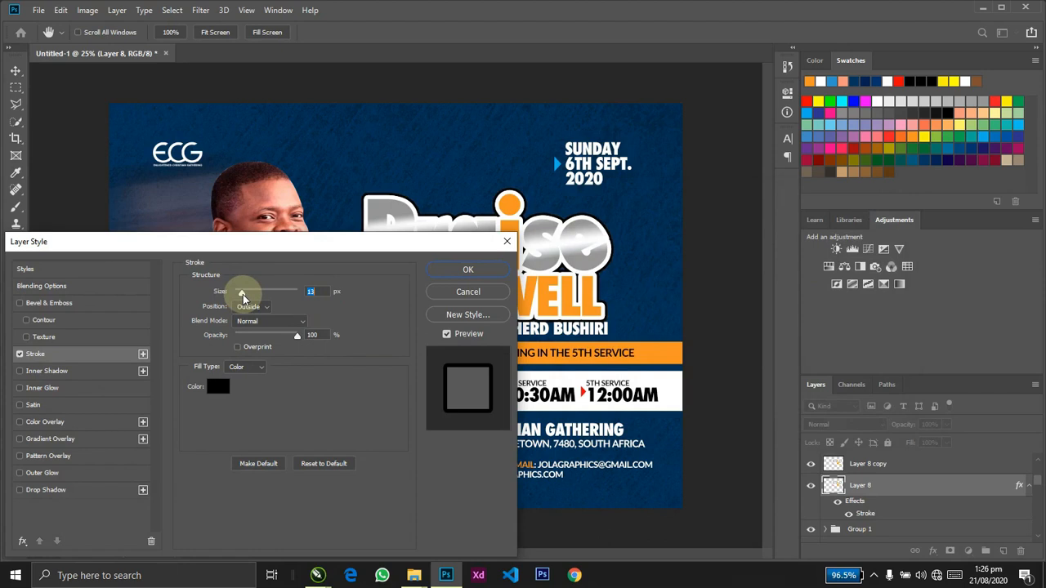
pyautogui.click(468, 270)
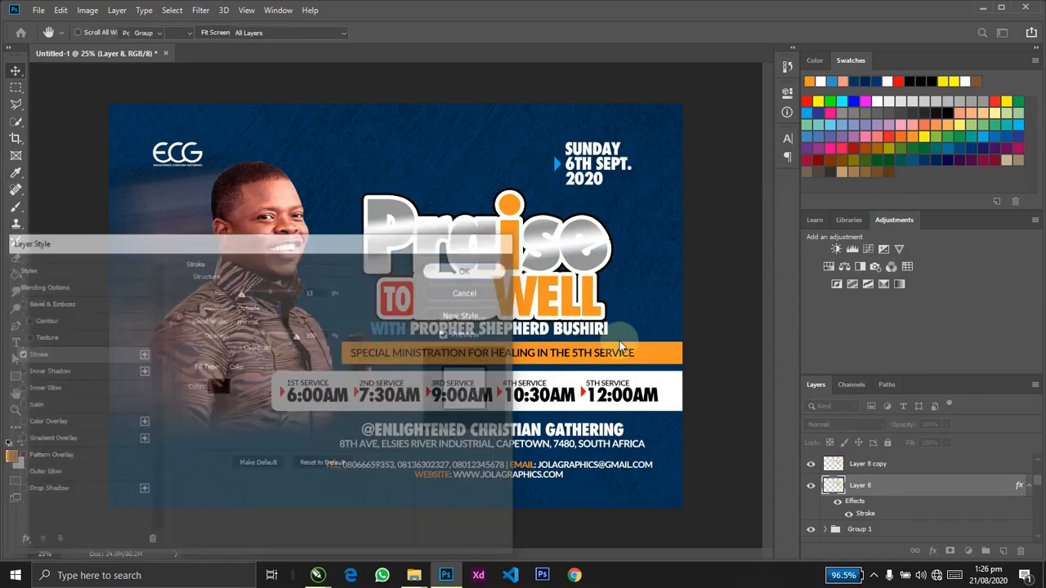
# Add a new empty layer above the black-stroked title layer and merge them to rasterize the black stroke.
pyautogui.hotkey('ctrl', 'shift', 'n')
pyautogui.press('Return')
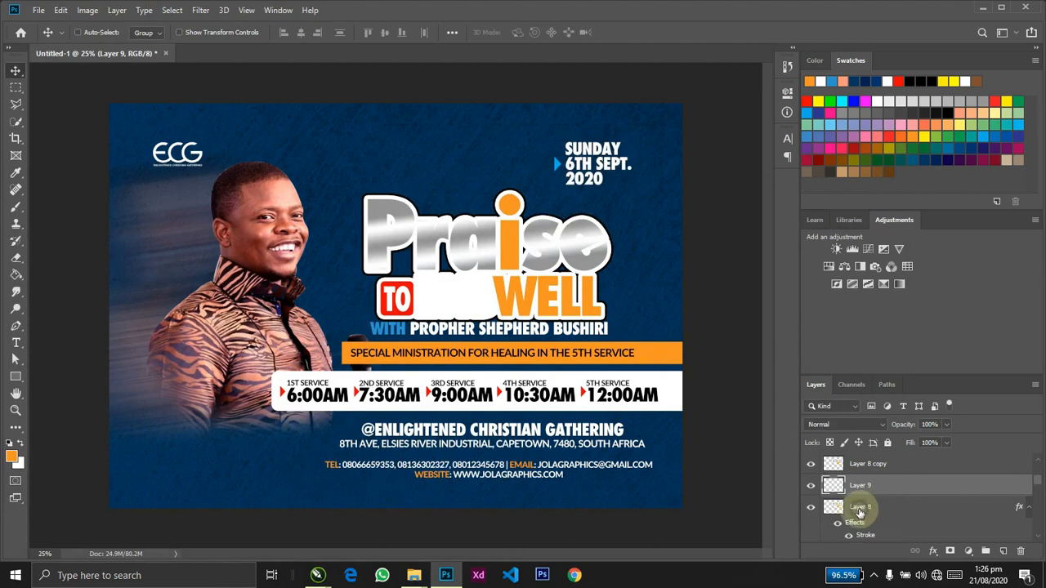
pyautogui.click(860, 512)
pyautogui.keyDown('shift'); pyautogui.click(866, 485); pyautogui.keyUp('shift')
pyautogui.hotkey('ctrl', 'e')
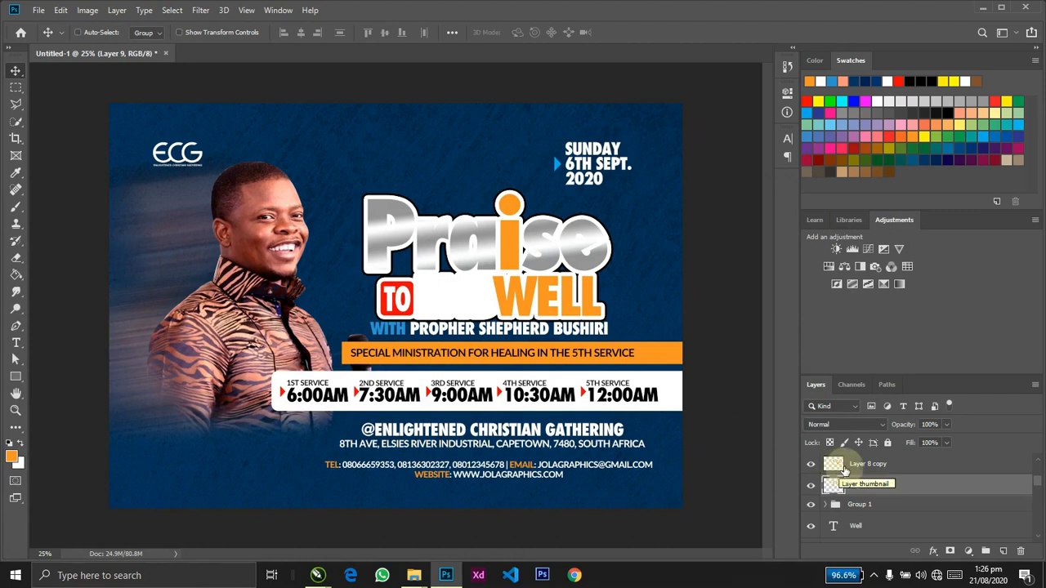
# Load Layer 8 copy's shape as a selection, erase that area from Layer 9 to leave only the outline, then delete Layer 8 copy.
pyautogui.click(861, 466)
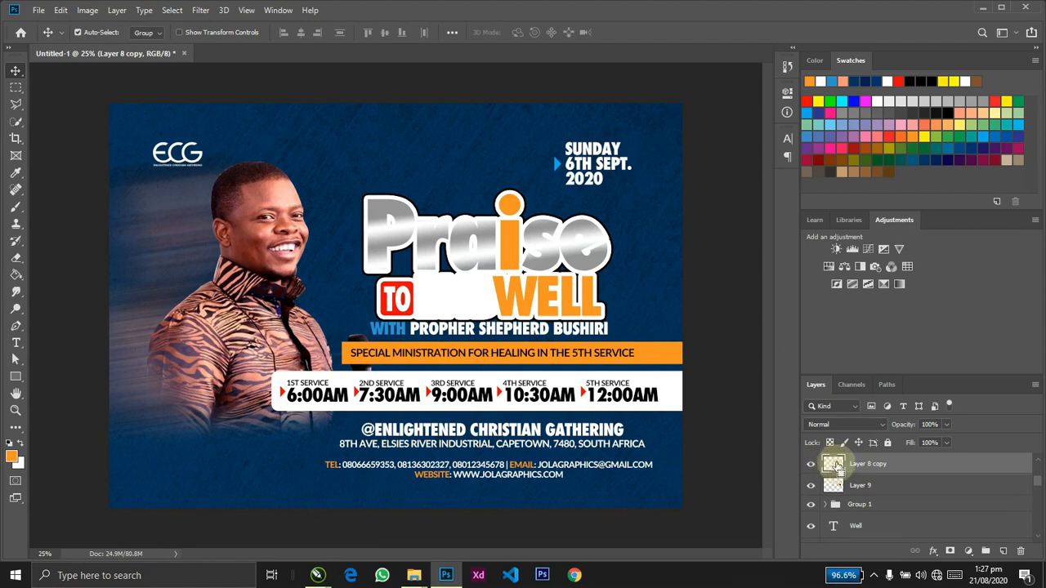
pyautogui.keyDown('ctrl'); pyautogui.click(834, 463); pyautogui.keyUp('ctrl')
pyautogui.click(811, 463)
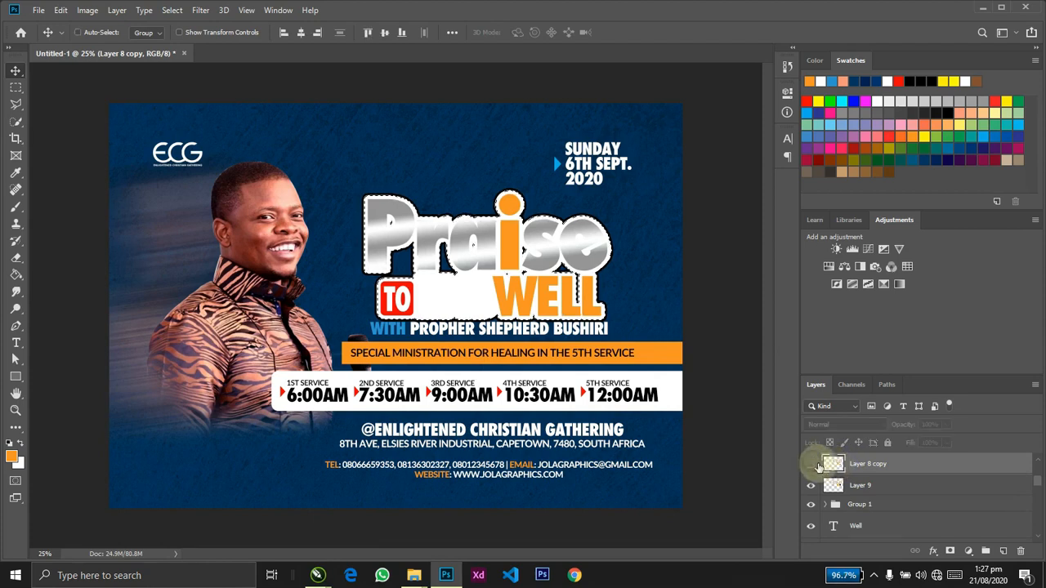
pyautogui.click(876, 486)
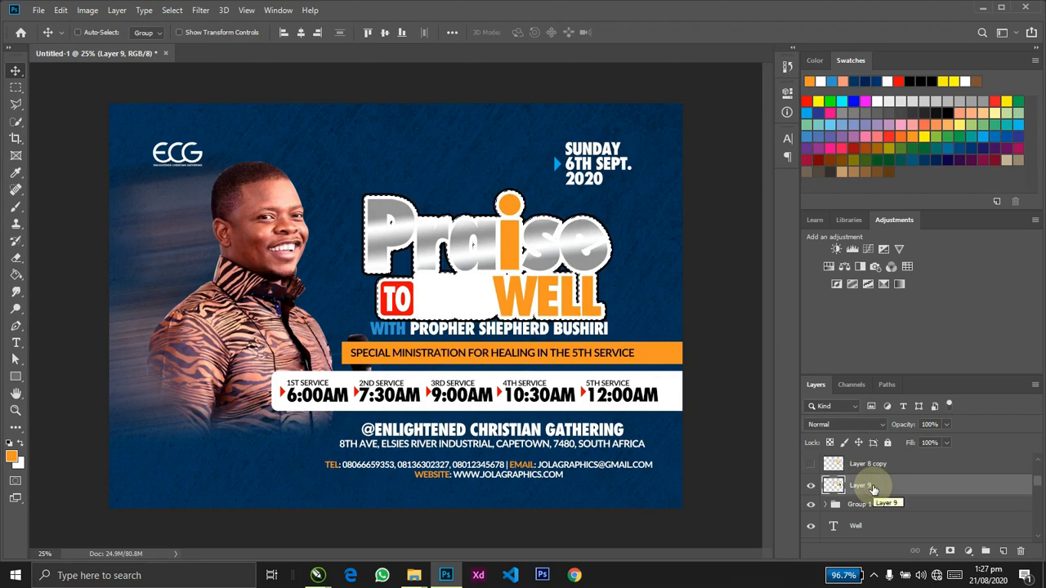
pyautogui.press('Delete')
pyautogui.hotkey('ctrl', 'd')
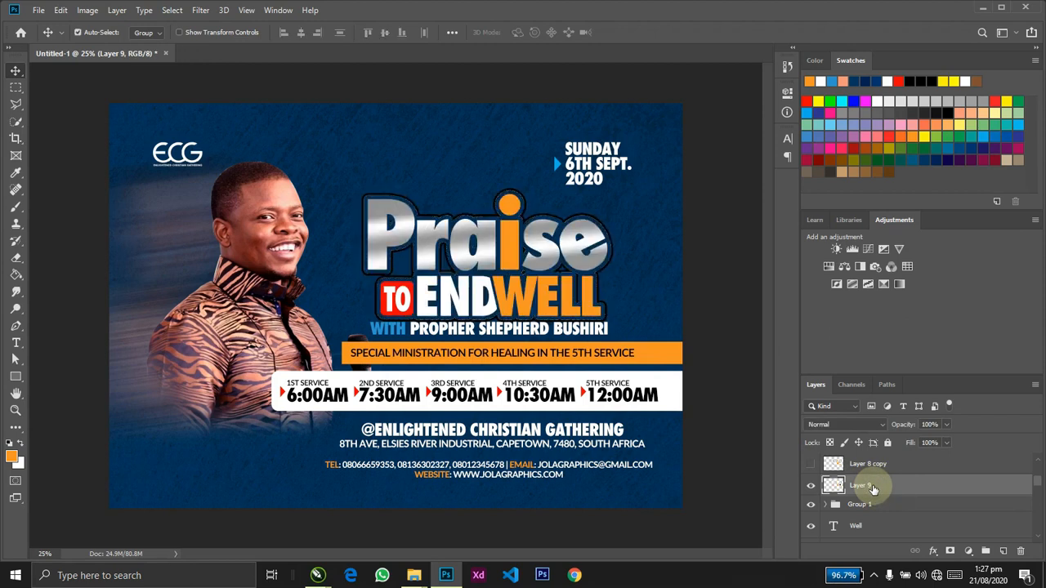
pyautogui.click(864, 464)
pyautogui.press('Delete')
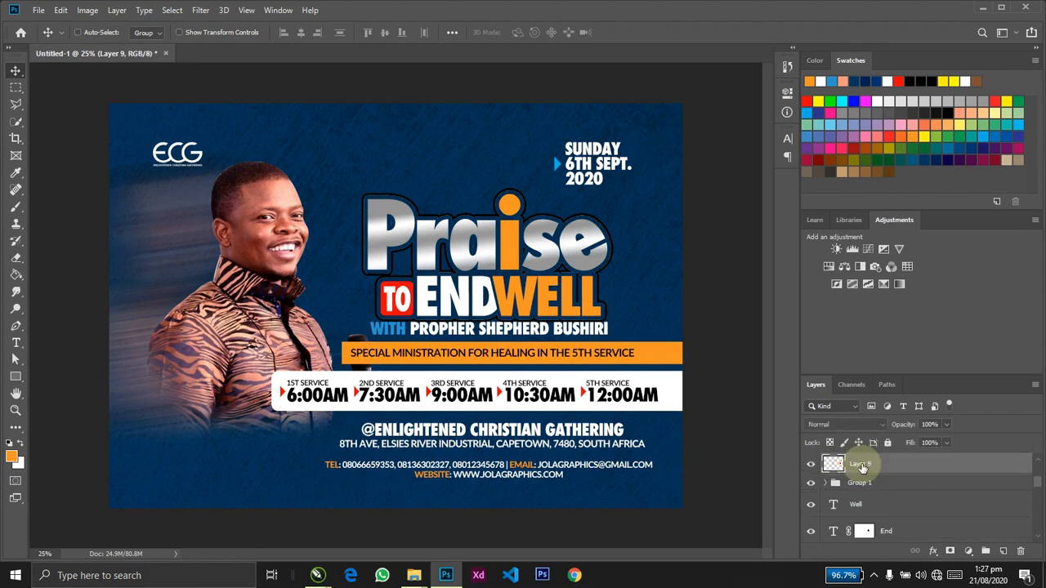
# Apply a white Color Overlay to the title's outline layer.
pyautogui.press('z')
pyautogui.moveTo(390, 255); pyautogui.dragTo(470, 297)
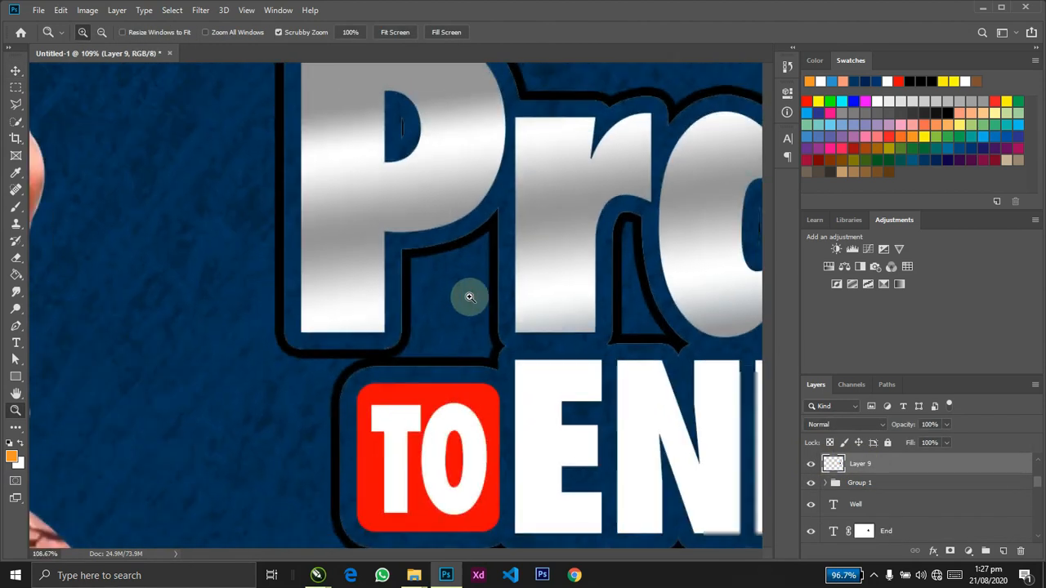
pyautogui.hotkey('ctrl', '0')
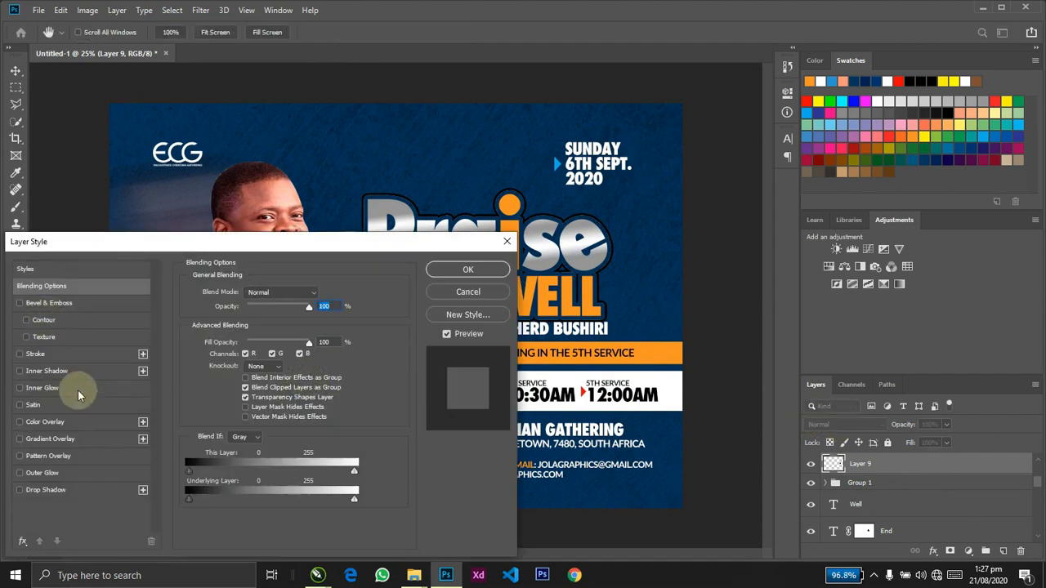
pyautogui.click(70, 425)
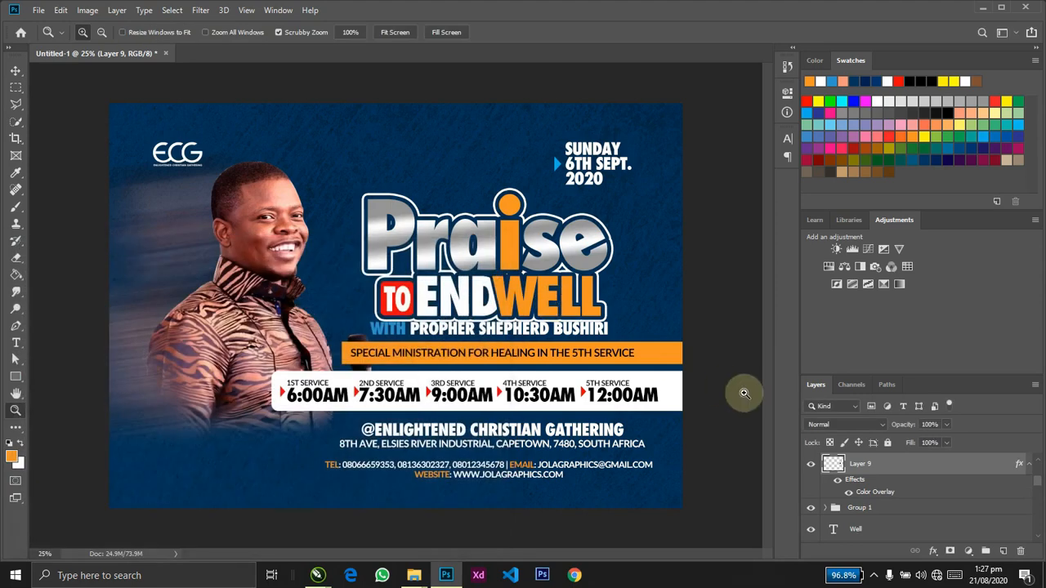
# Add a layer mask to the title's outline and fade it downward with a white-to-black linear gradient from above Praise to End Well.
pyautogui.click(951, 552)
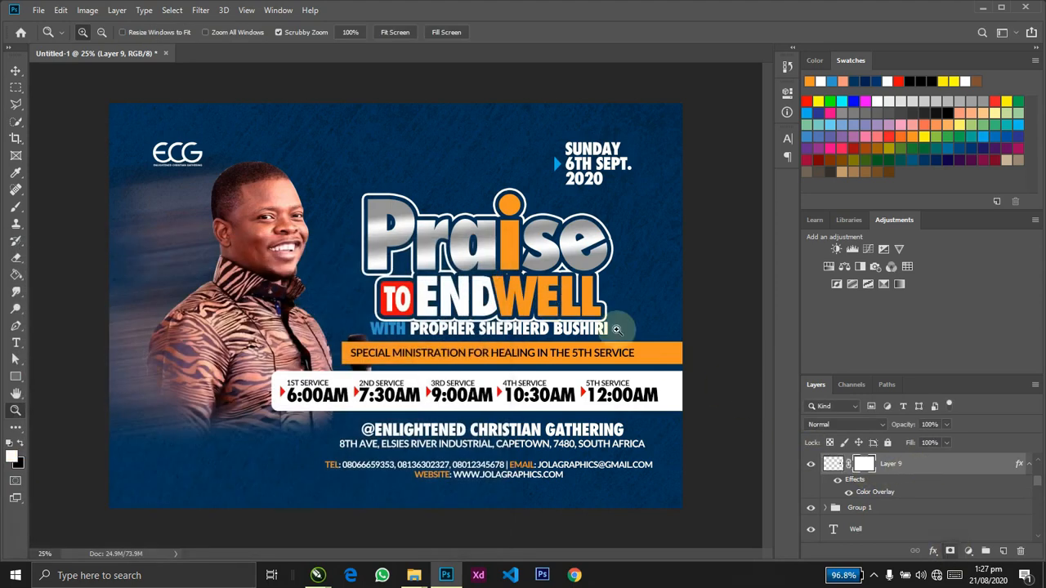
pyautogui.press('g')
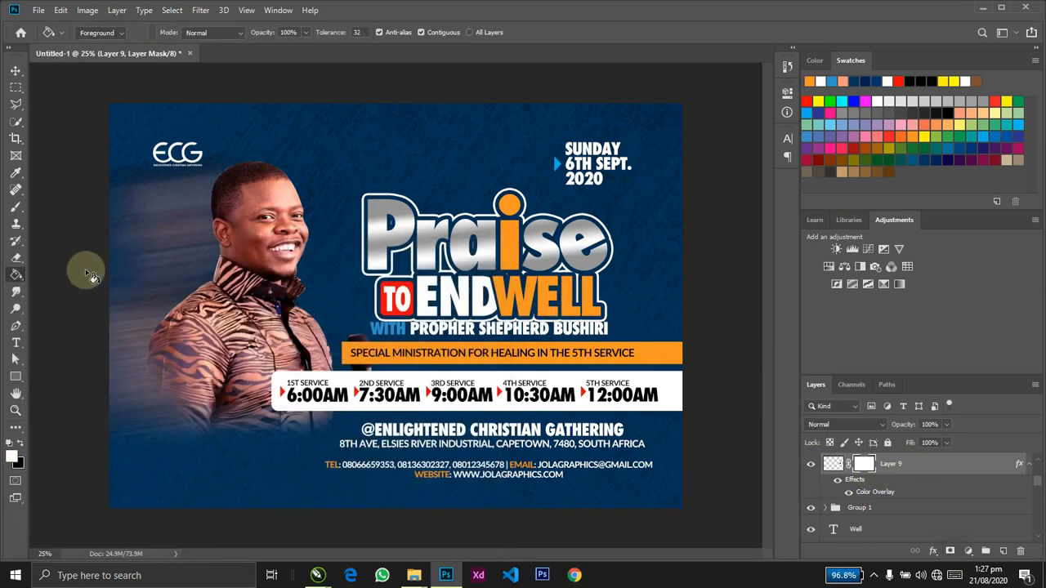
pyautogui.rightClick(15, 275)
pyautogui.click(61, 275)
pyautogui.moveTo(469, 146); pyautogui.dragTo(487, 311)
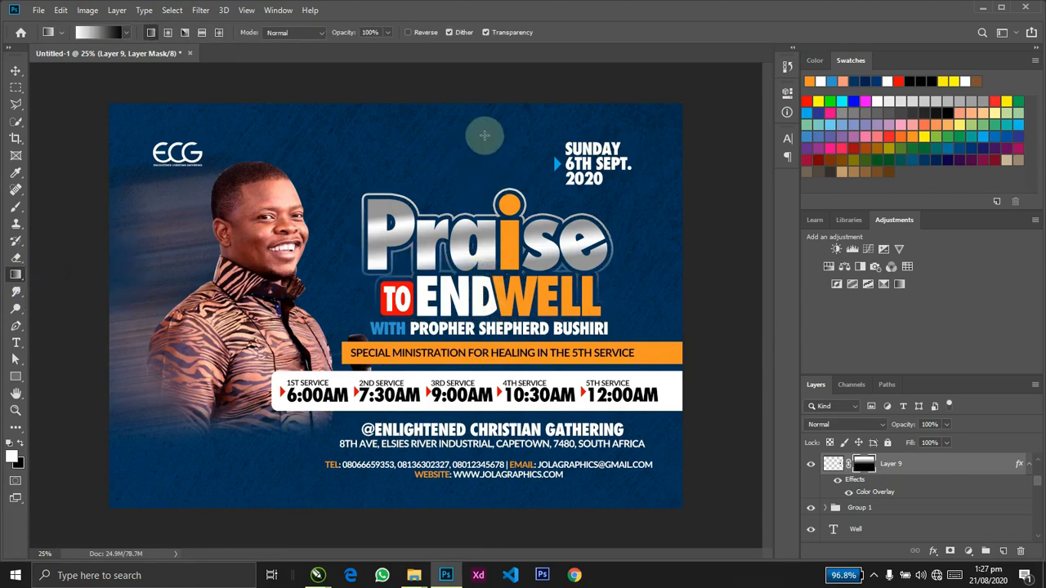
# Redraw the linear gradient on the title outline's mask until it fades downward from above Praise toward End Well.
pyautogui.moveTo(467, 85); pyautogui.dragTo(487, 378)
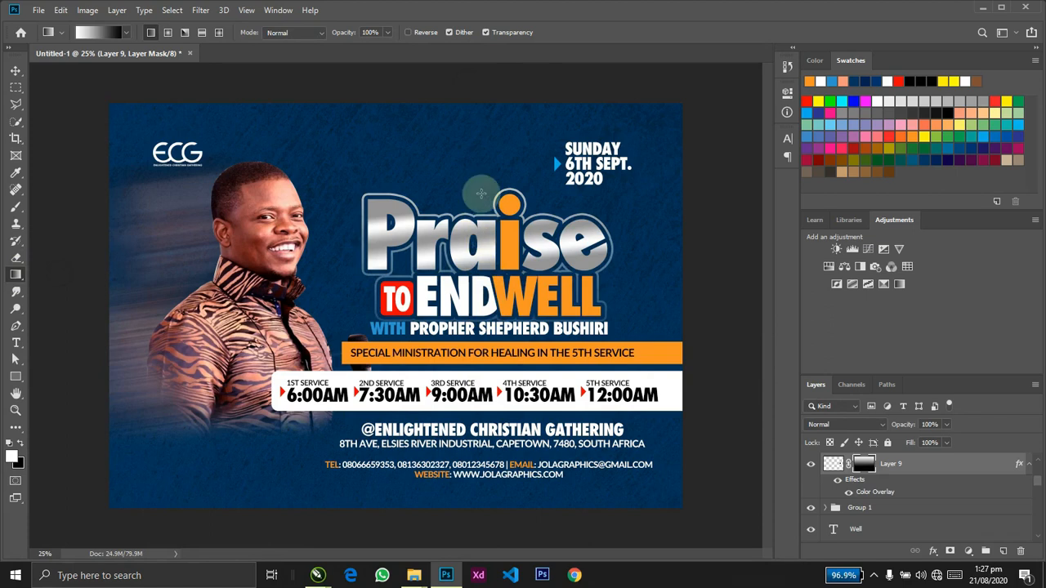
pyautogui.moveTo(455, 80); pyautogui.dragTo(481, 321)
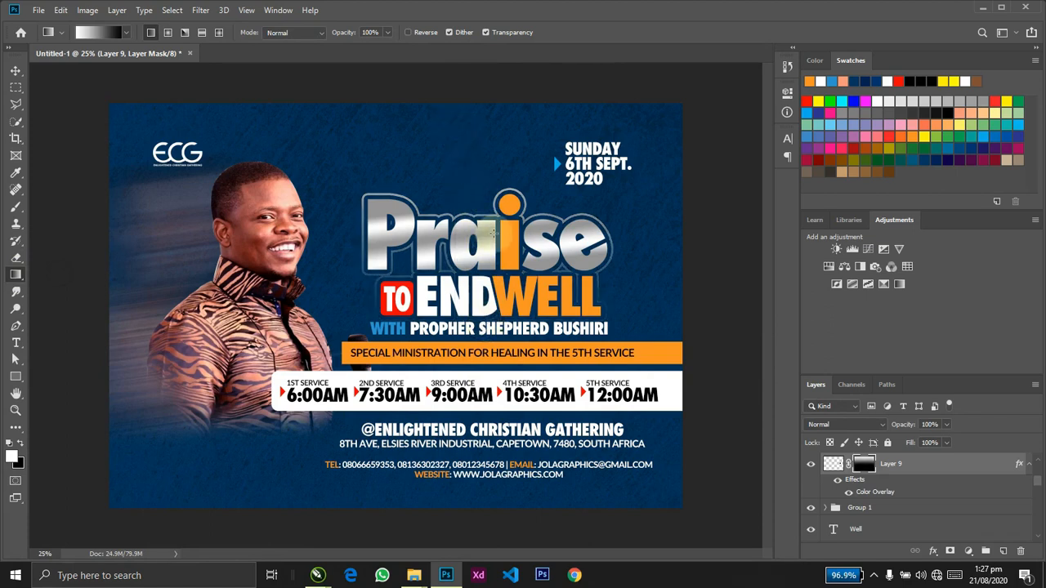
pyautogui.moveTo(479, 233); pyautogui.dragTo(489, 327)
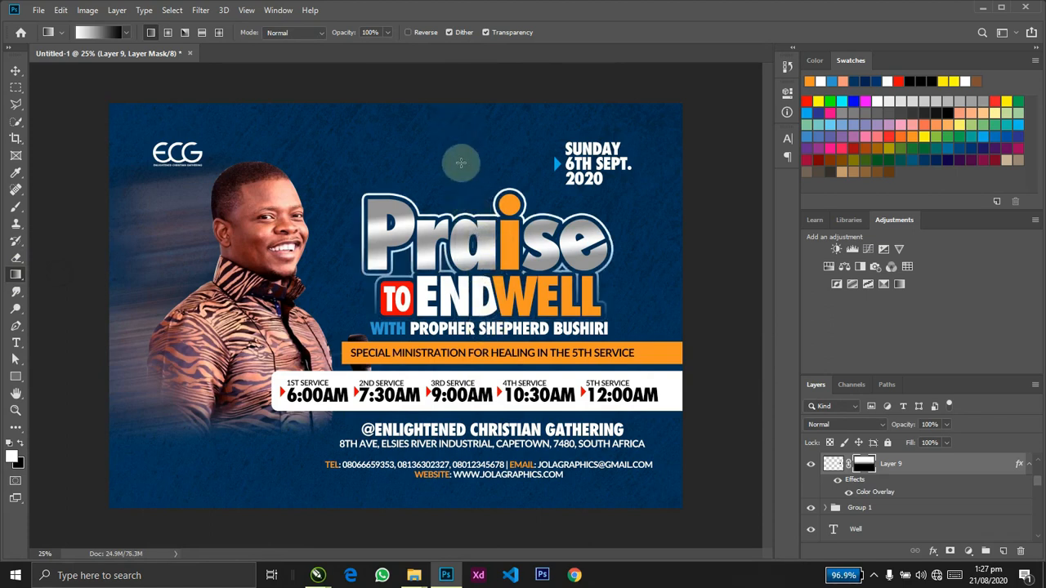
pyautogui.moveTo(485, 170); pyautogui.dragTo(501, 334)
pyautogui.moveTo(494, 164); pyautogui.dragTo(523, 397)
pyautogui.moveTo(464, 113)
pyautogui.mouseDown()
pyautogui.moveTo(472, 260)
pyautogui.moveTo(493, 317)
pyautogui.mouseUp()
pyautogui.moveTo(470, 121); pyautogui.dragTo(467, 220)
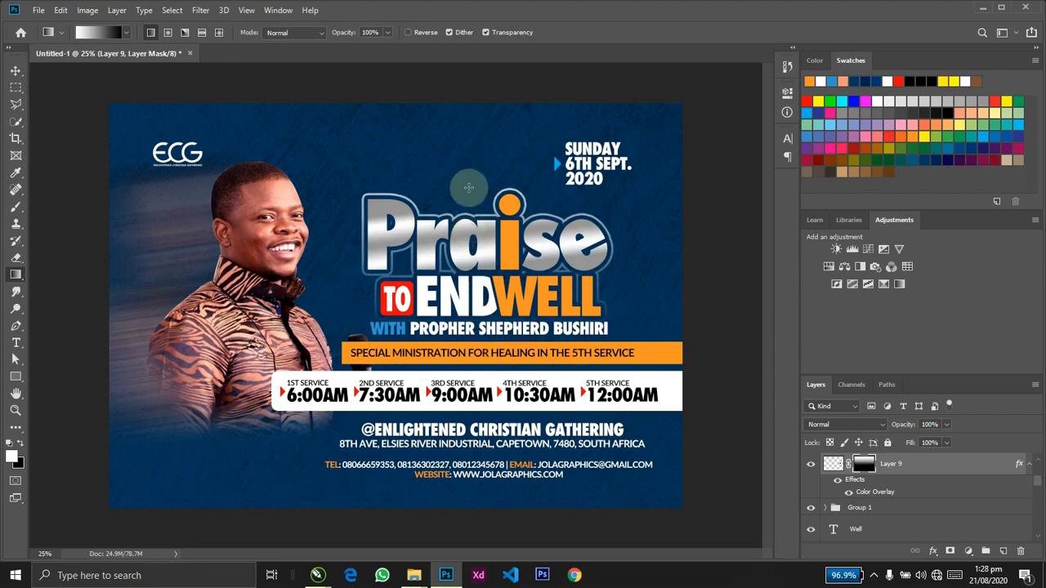
pyautogui.moveTo(467, 134); pyautogui.dragTo(478, 312)
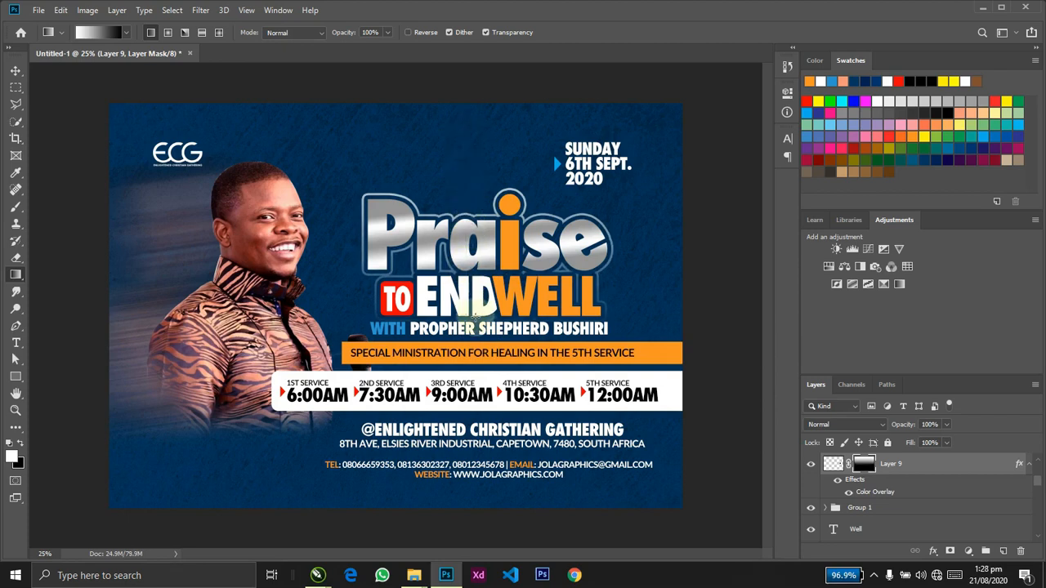
pyautogui.press('v')
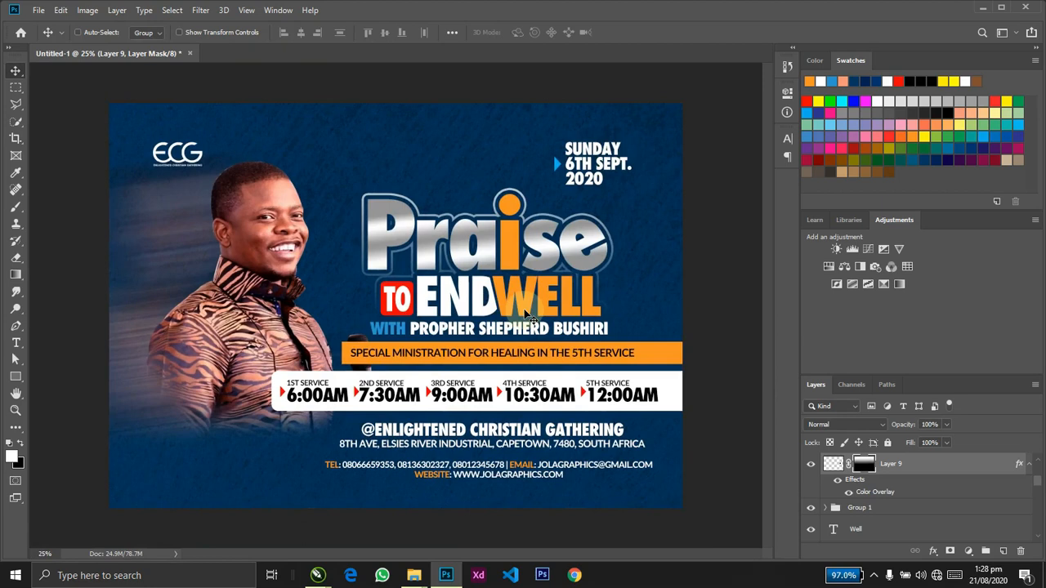
# Group the Praise and Praise copy layers of the title.
pyautogui.moveTo(527, 313); pyautogui.dragTo(521, 263)
pyautogui.keyDown('ctrl'); pyautogui.click(521, 263); pyautogui.keyUp('ctrl')
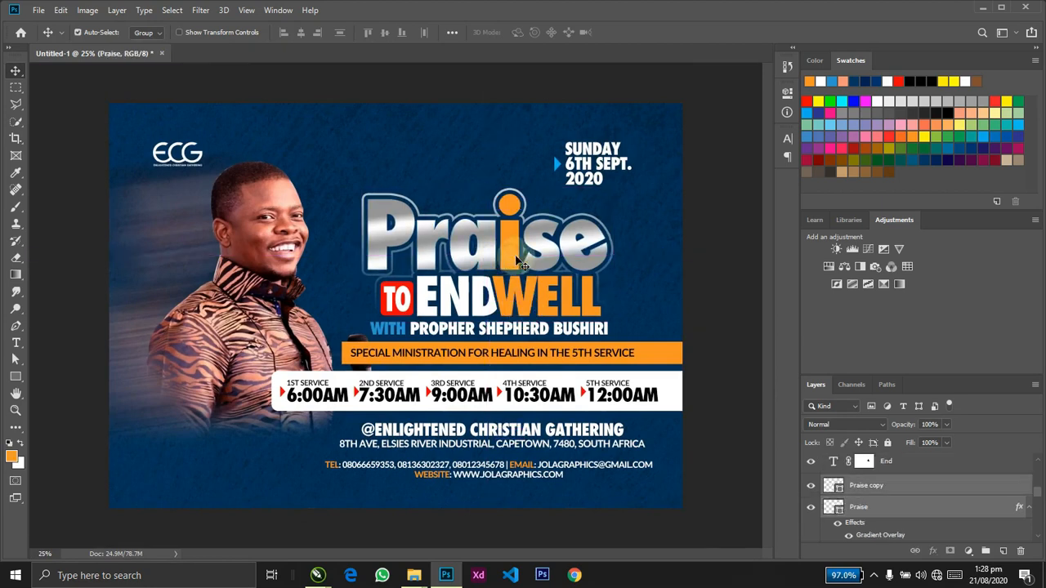
pyautogui.press('Delete')
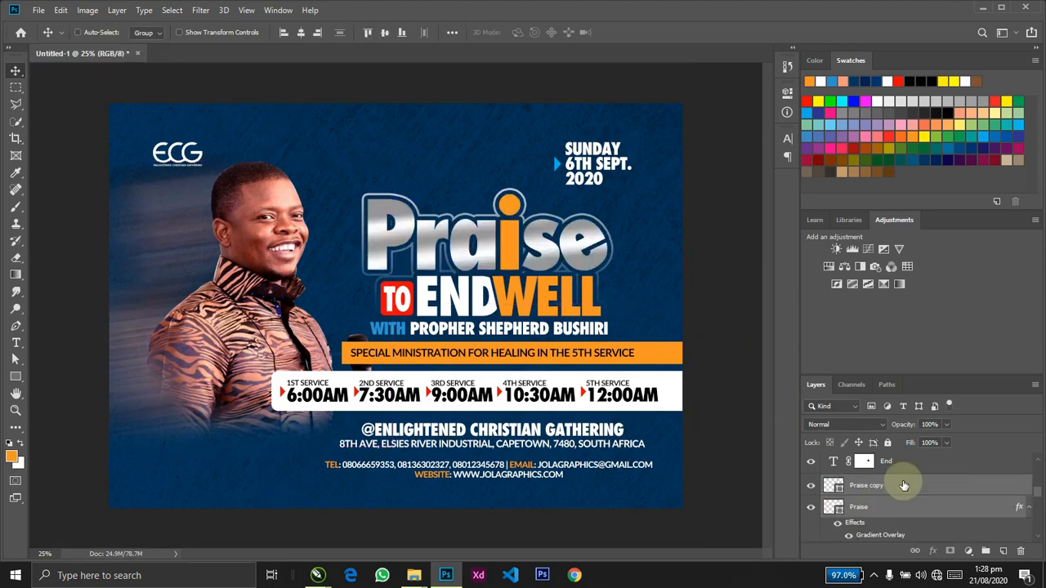
pyautogui.hotkey('ctrl', 'g')
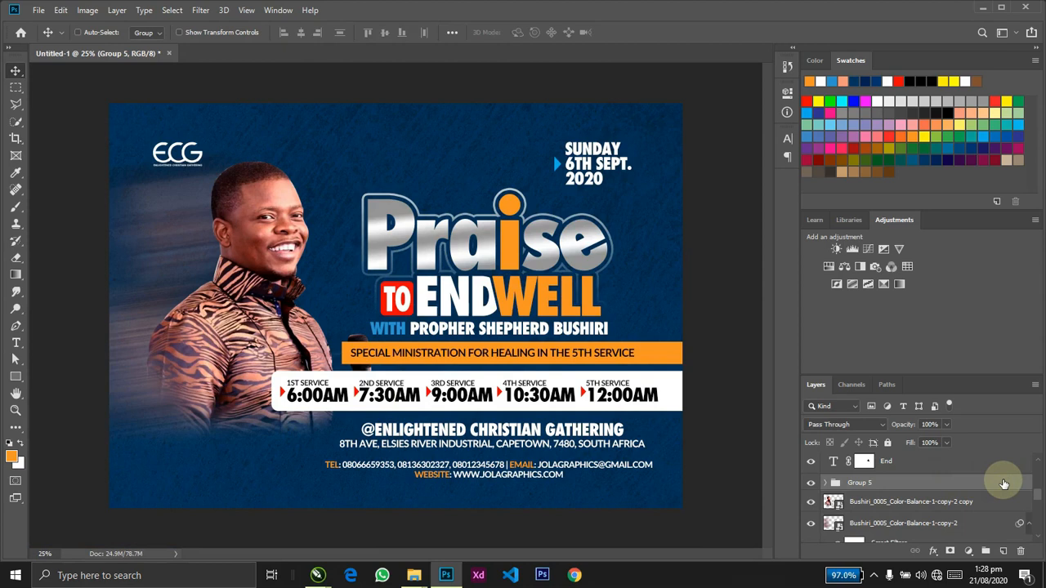
pyautogui.doubleClick(1004, 484)
pyautogui.press('Escape')
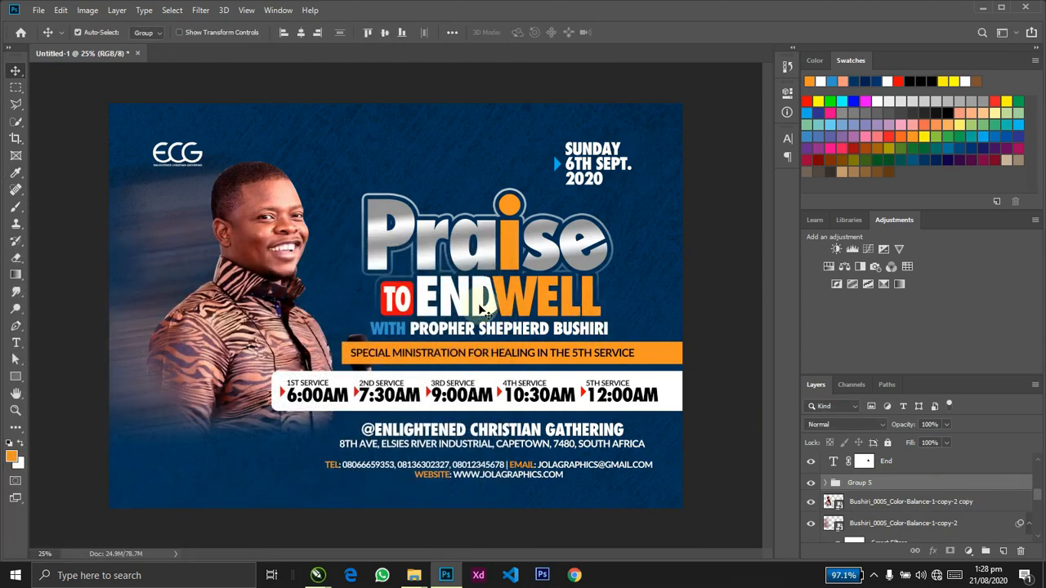
# Group the Praise group with the To, End and Well title elements and name the new group Theme.
pyautogui.keyDown('ctrl'); pyautogui.click(483, 304); pyautogui.keyUp('ctrl')
pyautogui.keyDown('ctrl'); pyautogui.keyDown('shift'); pyautogui.click(394, 305); pyautogui.keyUp('shift'); pyautogui.keyUp('ctrl')
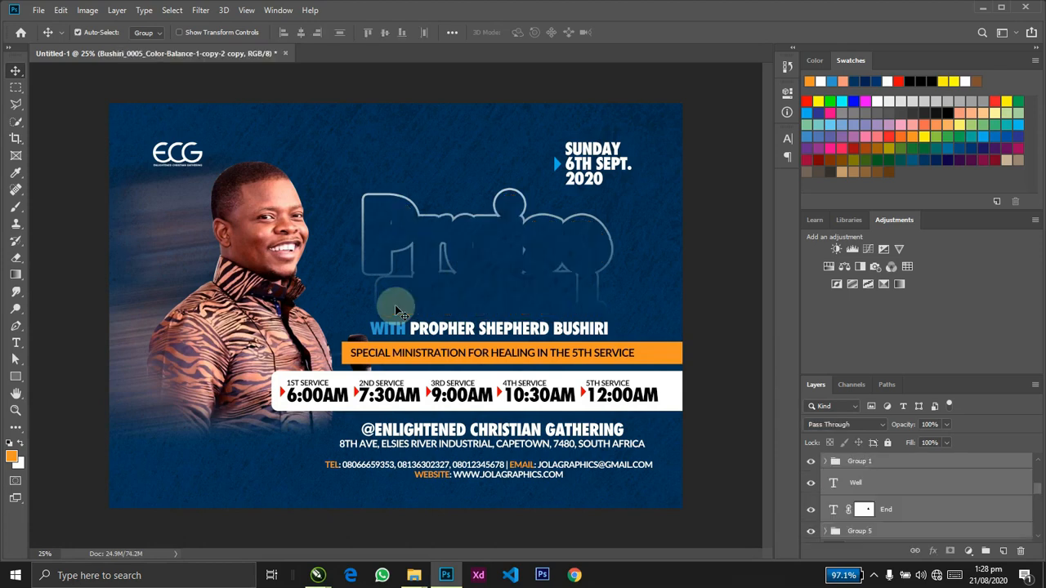
pyautogui.hotkey('ctrl', 'g')
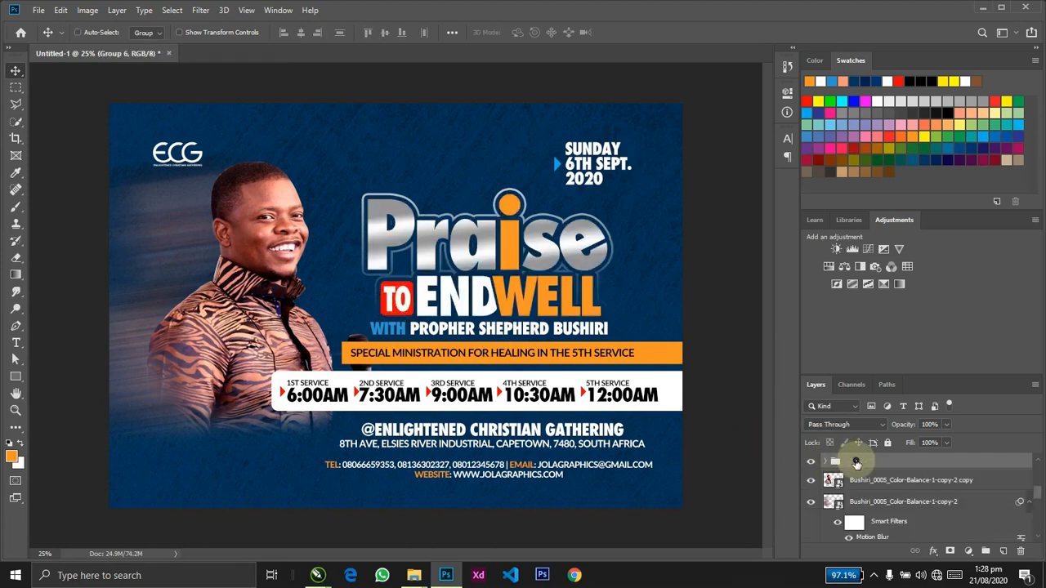
pyautogui.write('Theme')
pyautogui.press('Return')
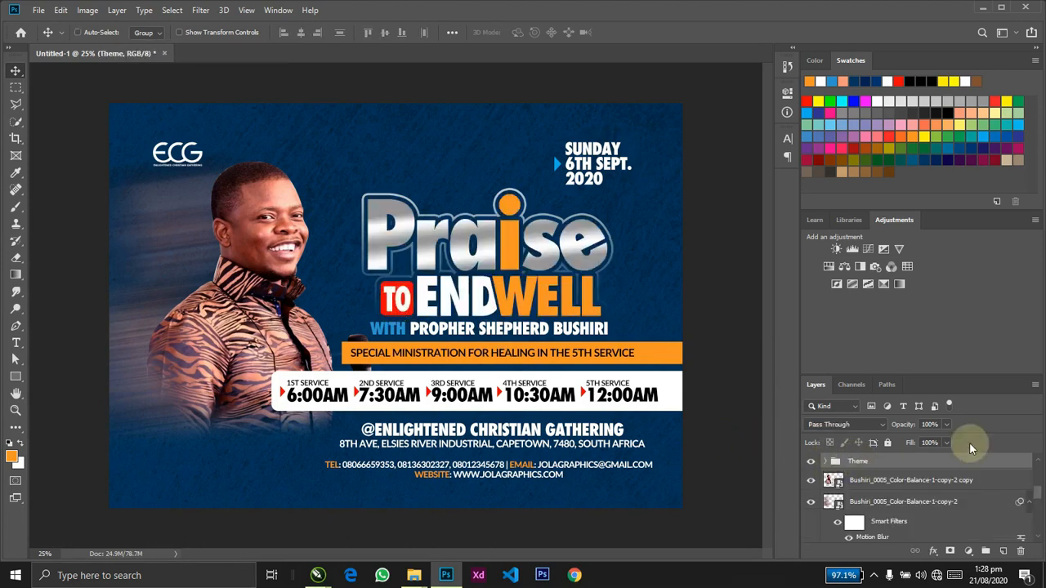
# Add a Drop Shadow to the Theme group at about 113° and 29 px distance, with slightly larger size and lower opacity.
pyautogui.doubleClick(1020, 461)
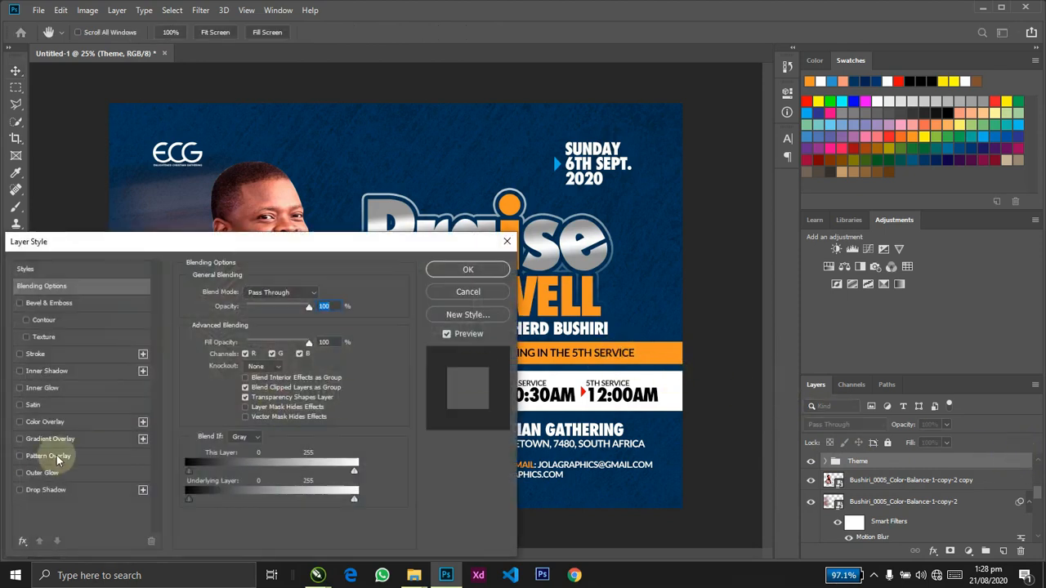
pyautogui.click(30, 490)
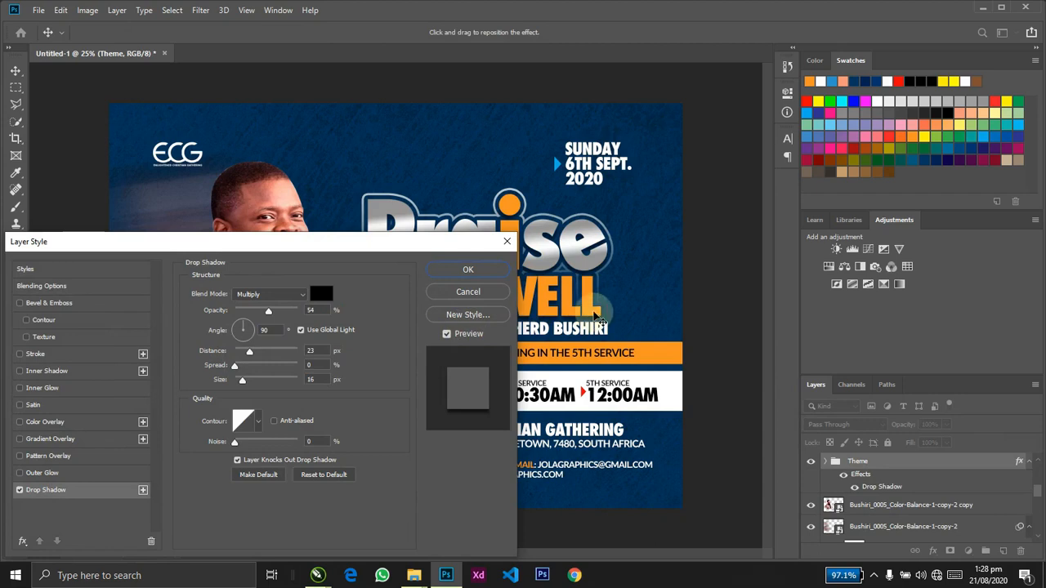
pyautogui.moveTo(608, 322); pyautogui.dragTo(609, 327)
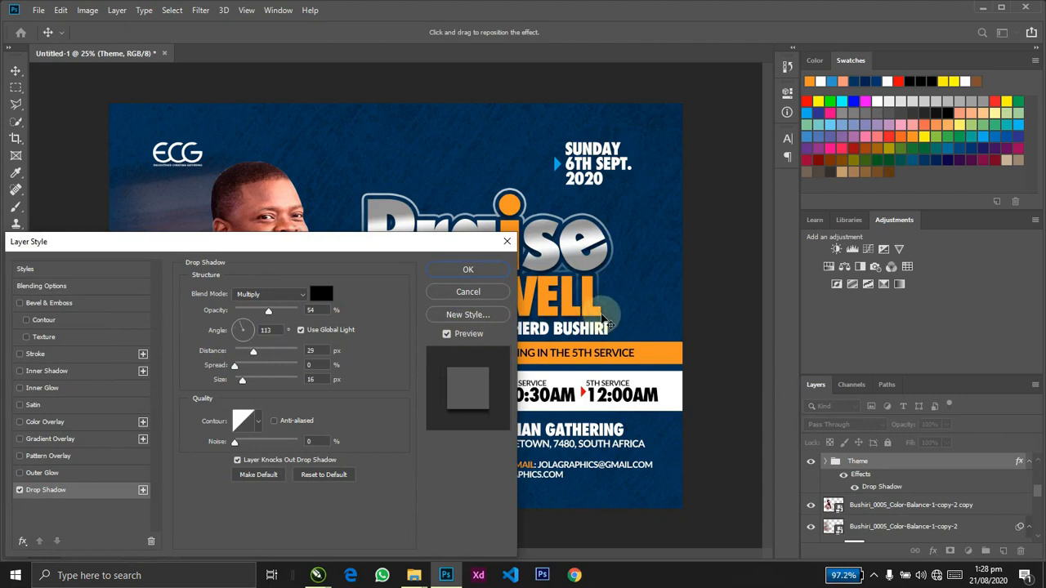
pyautogui.moveTo(242, 381); pyautogui.dragTo(245, 379)
pyautogui.moveTo(268, 311); pyautogui.dragTo(261, 311)
pyautogui.click(449, 270)
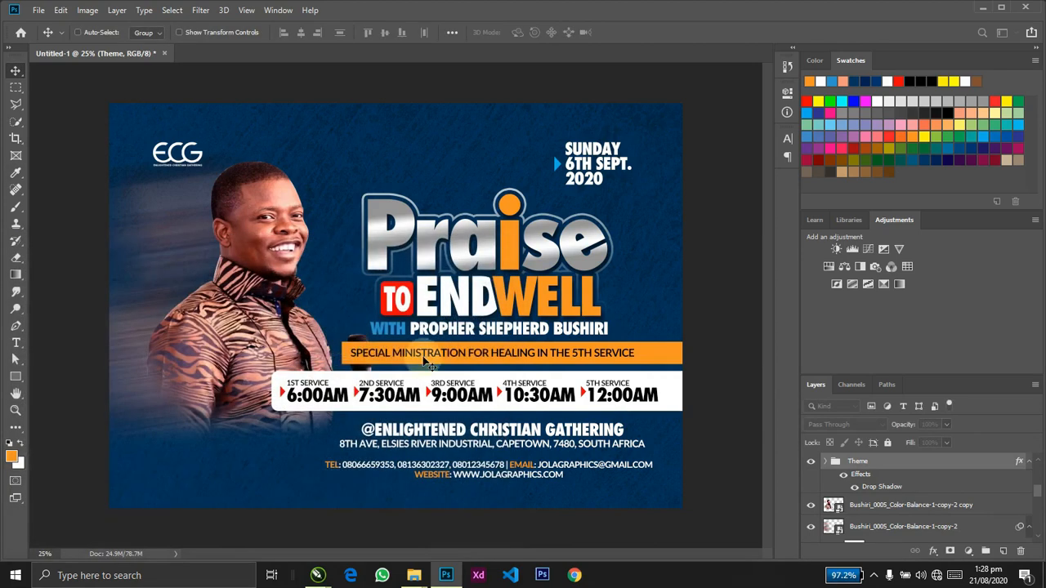
# Correct the misspelled word Propher to Prophet in the preacher line beneath the title.
pyautogui.click(467, 328)
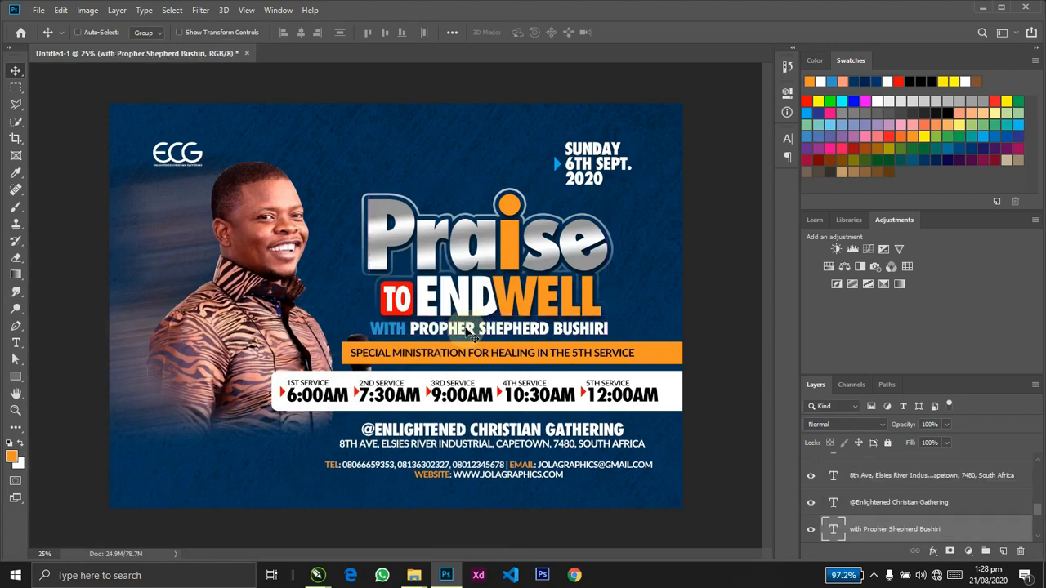
pyautogui.press('t')
pyautogui.click(465, 328)
pyautogui.hotkey('ctrl', 'a')
pyautogui.click(470, 328)
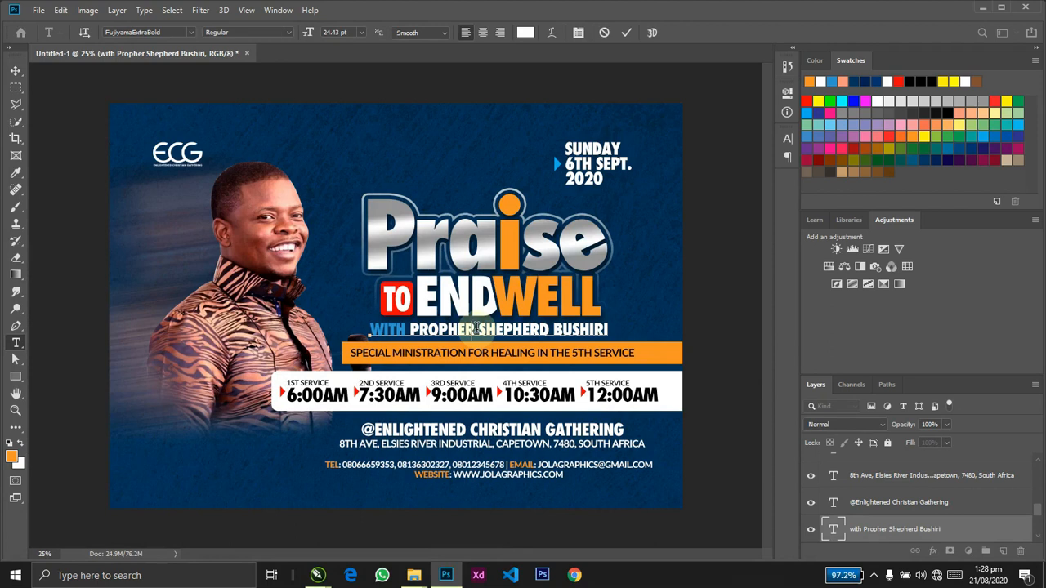
pyautogui.press('BackSpace')
pyautogui.press('BackSpace')
pyautogui.write('t')
pyautogui.hotkey('ctrl', 'Return')
pyautogui.press('v')
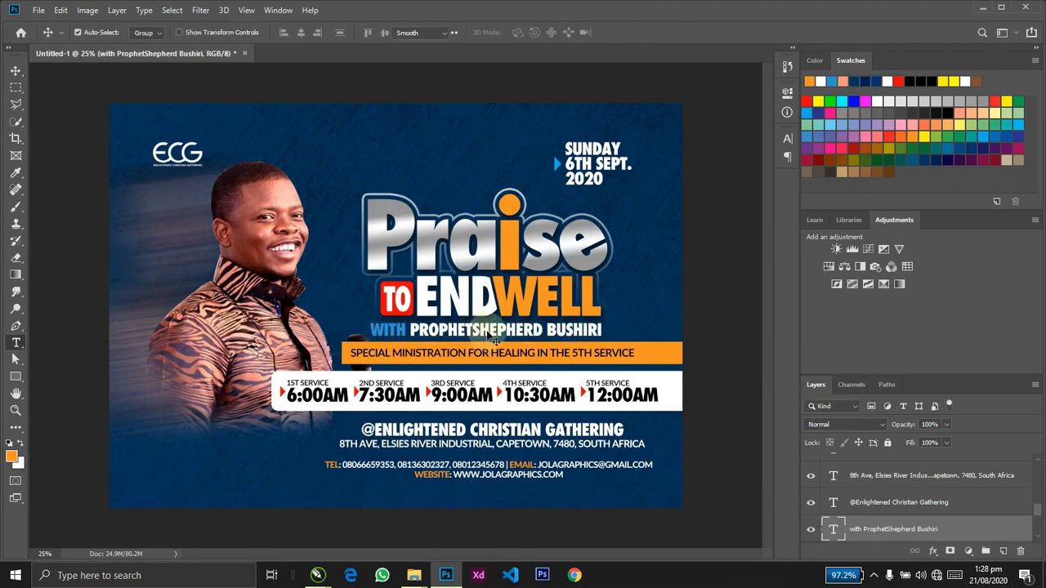
# Insert the missing space after Prophet in the preacher line.
pyautogui.press('t')
pyautogui.click(473, 329)
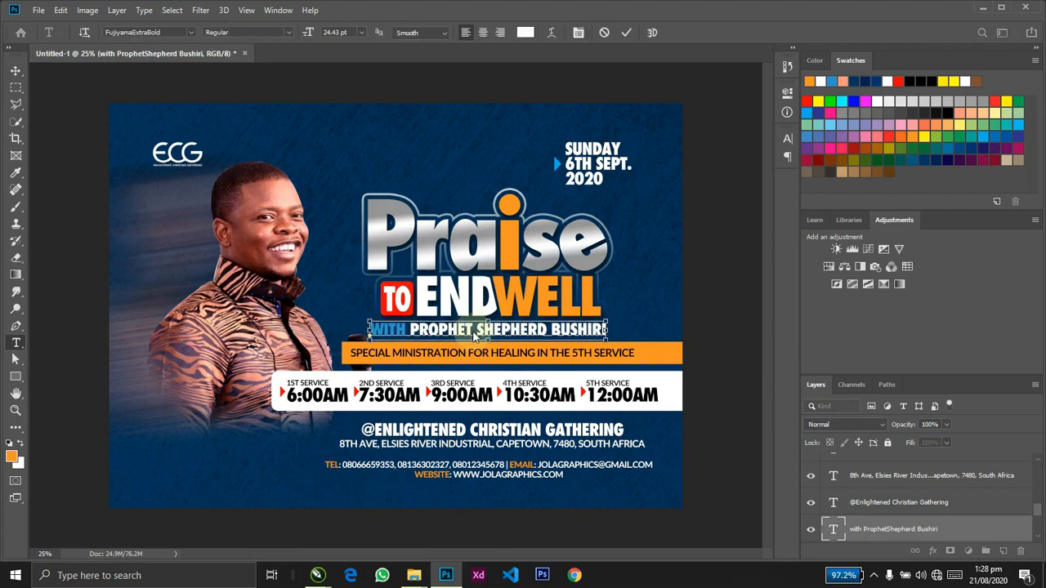
pyautogui.hotkey('ctrl', 'Return')
pyautogui.press('v')
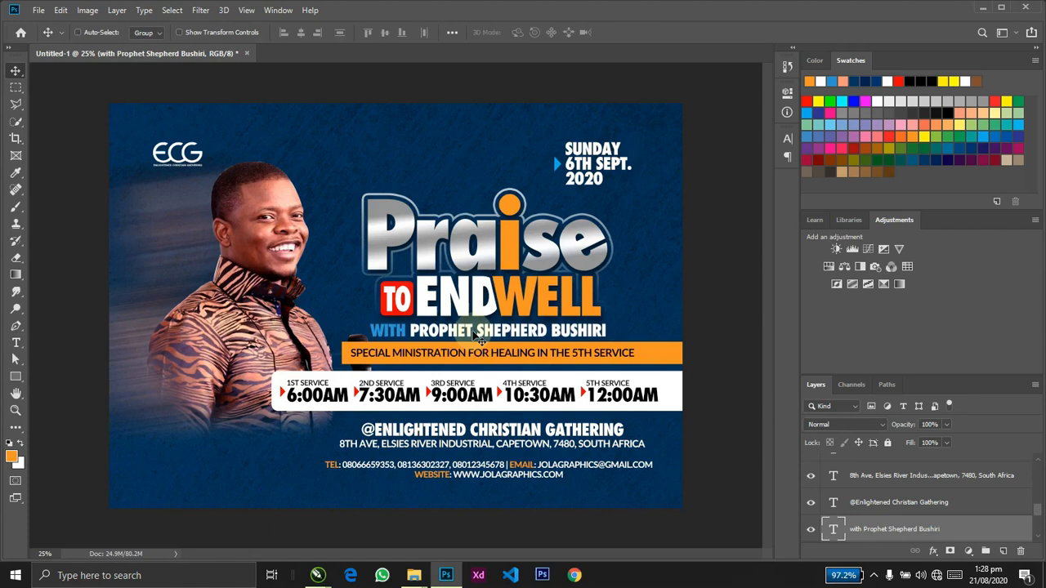
# Round all corners of the orange special-ministration bar with a 10 px radius.
pyautogui.keyDown('ctrl'); pyautogui.click(348, 360); pyautogui.keyUp('ctrl')
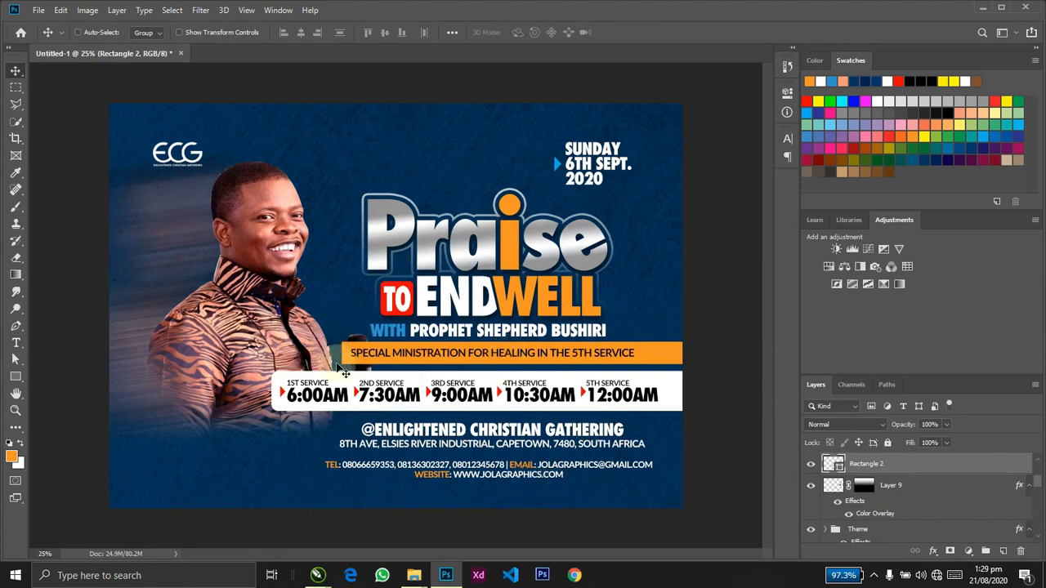
pyautogui.press('F8')
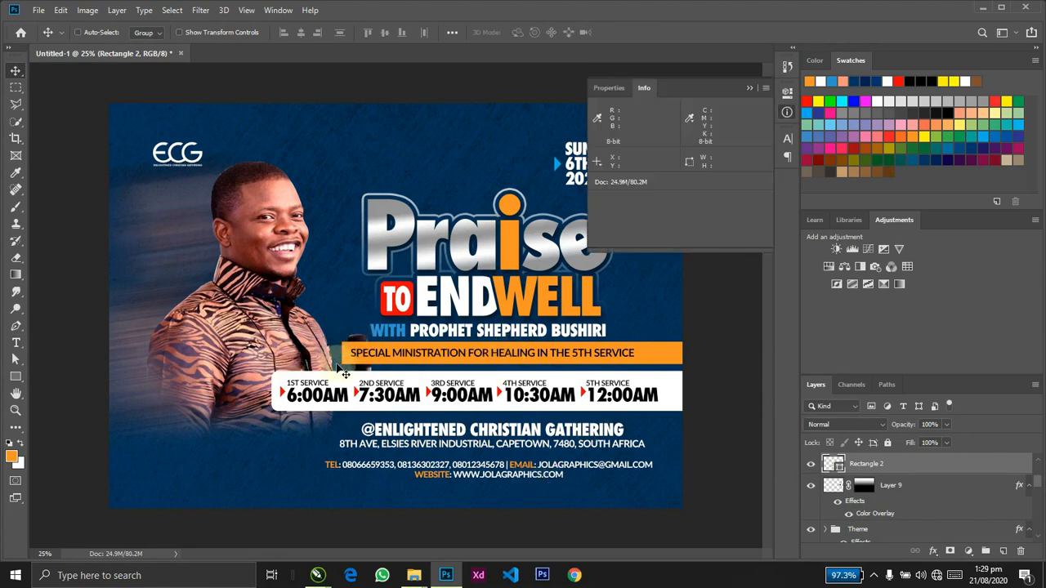
pyautogui.click(607, 86)
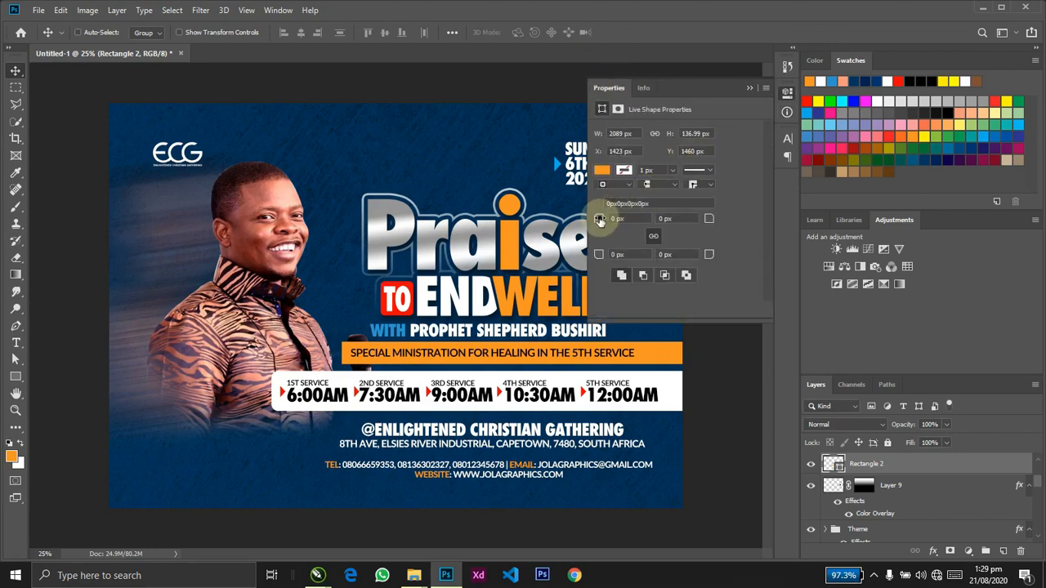
pyautogui.moveTo(599, 219); pyautogui.dragTo(608, 220)
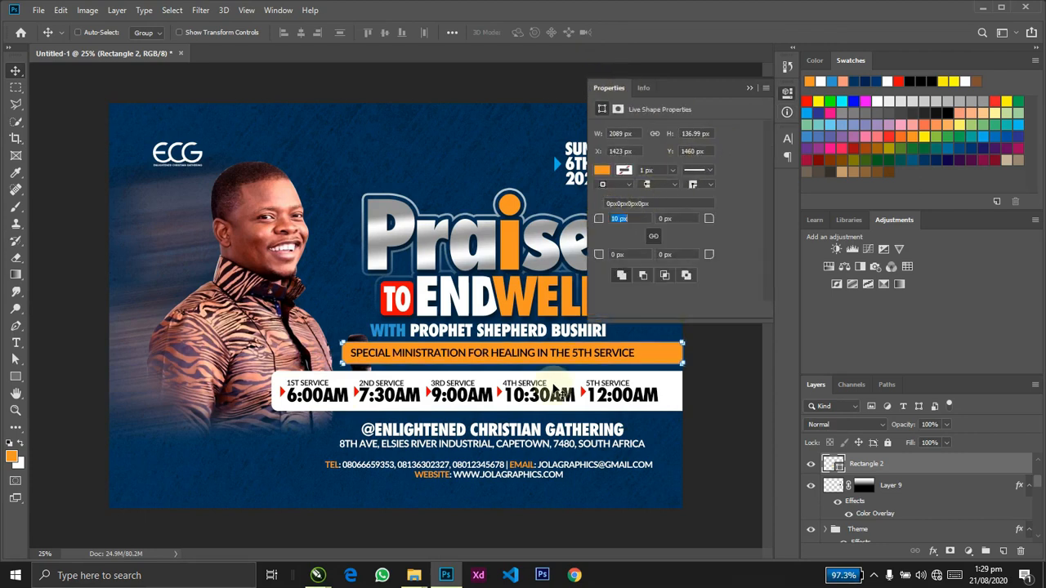
pyautogui.click(553, 385)
# Stretch the orange bar to about 110% width so its right end extends past the canvas edge.
pyautogui.hotkey('ctrl', 't')
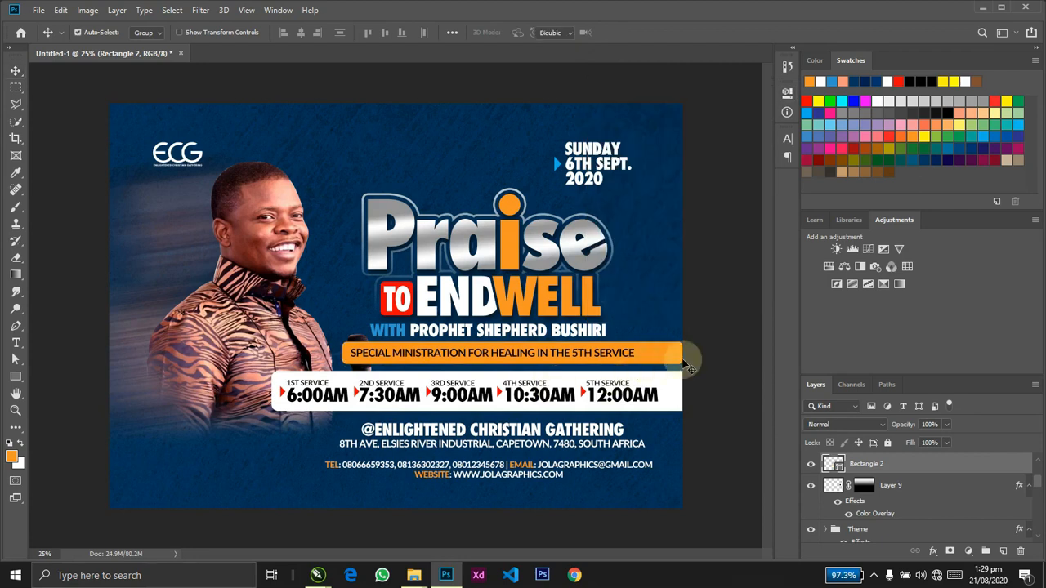
pyautogui.moveTo(687, 353); pyautogui.dragTo(719, 351)
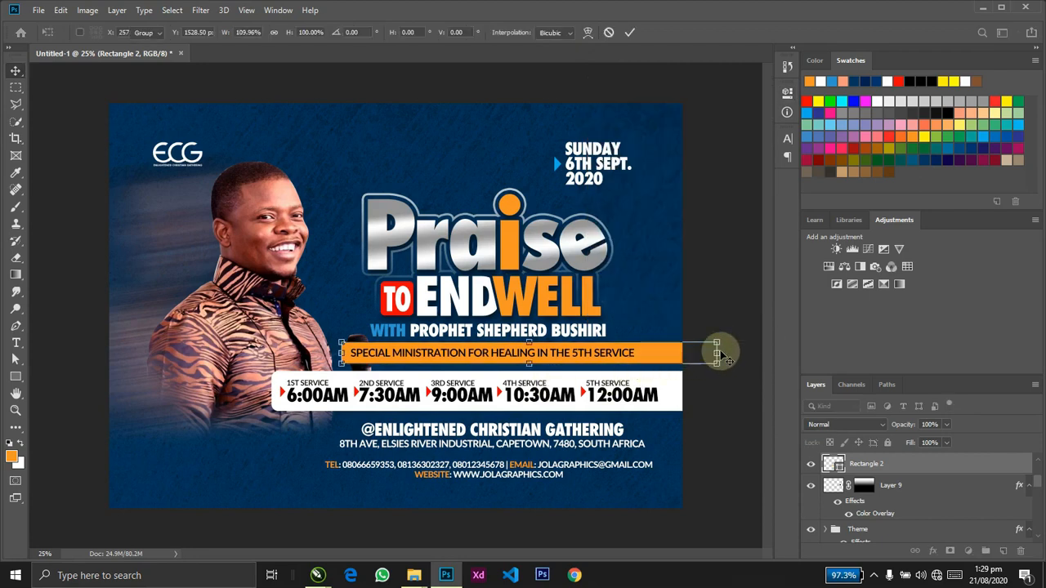
pyautogui.press('Return')
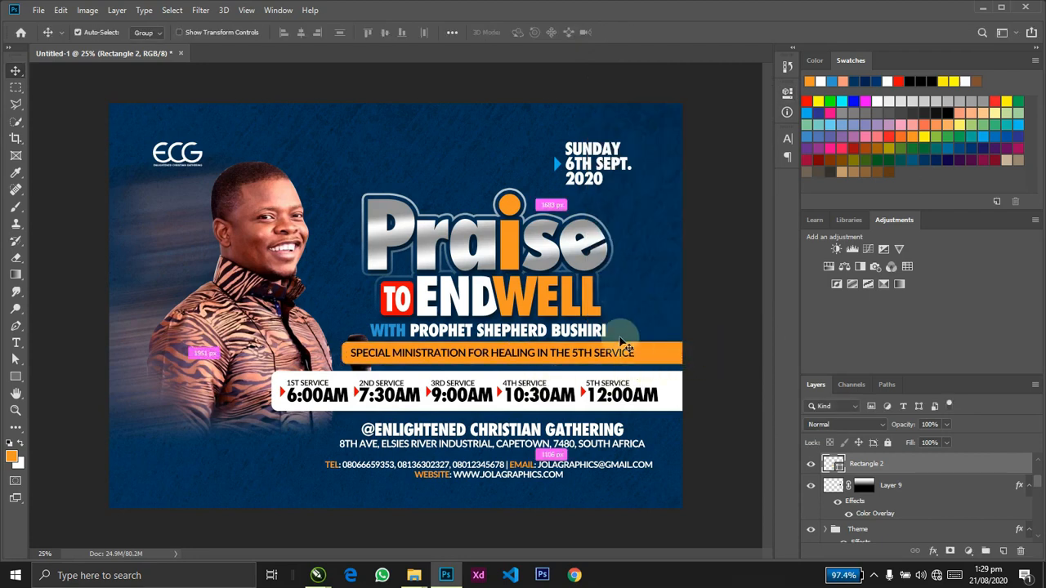
pyautogui.hotkey('ctrl', '-')
pyautogui.hotkey('ctrl', '0')
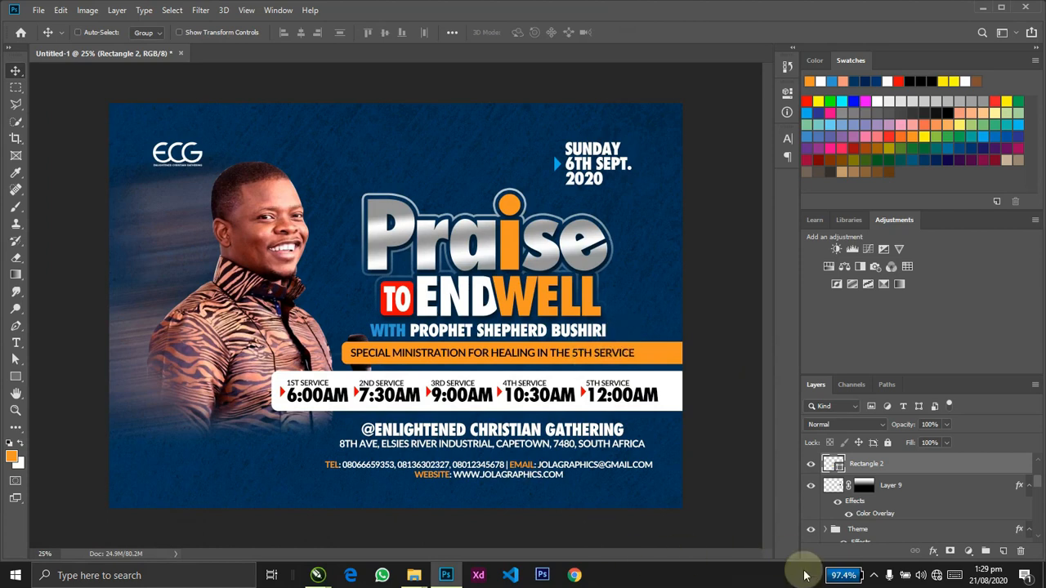
# Lower the opacity of the background texture on Layer 7 to 47%.
pyautogui.moveTo(1036, 482); pyautogui.dragTo(1035, 536)
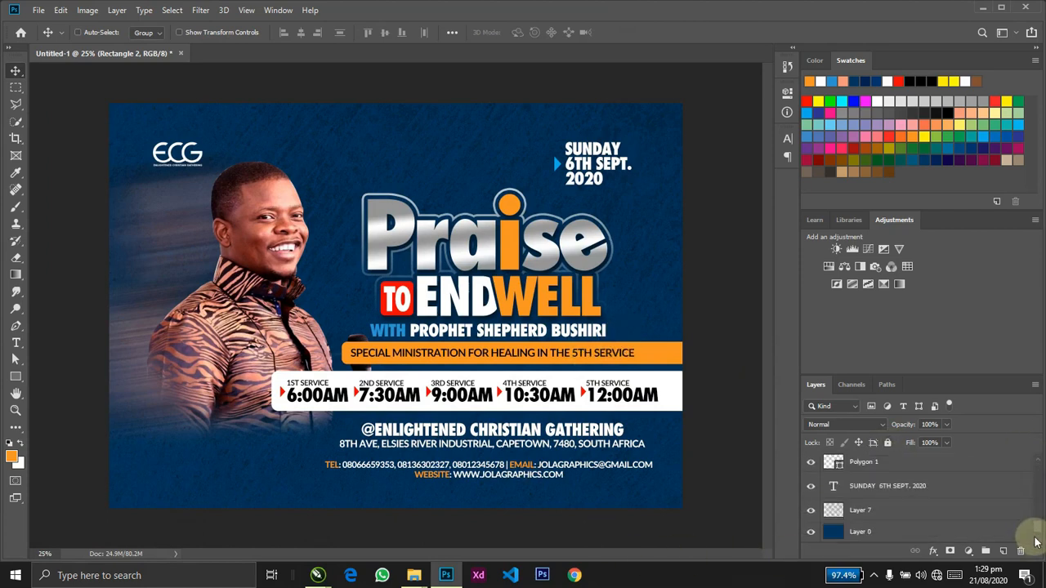
pyautogui.click(879, 511)
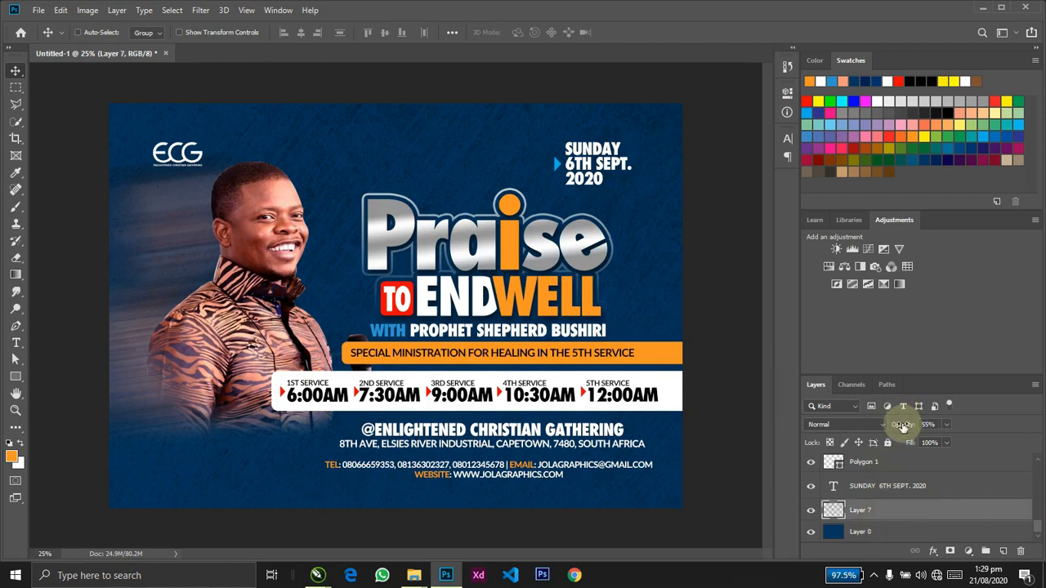
pyautogui.moveTo(903, 425); pyautogui.dragTo(901, 427)
# Add a new empty layer directly above Layer 7, keeping the default name and Normal mode.
pyautogui.hotkey('ctrl', 'shift', 'n')
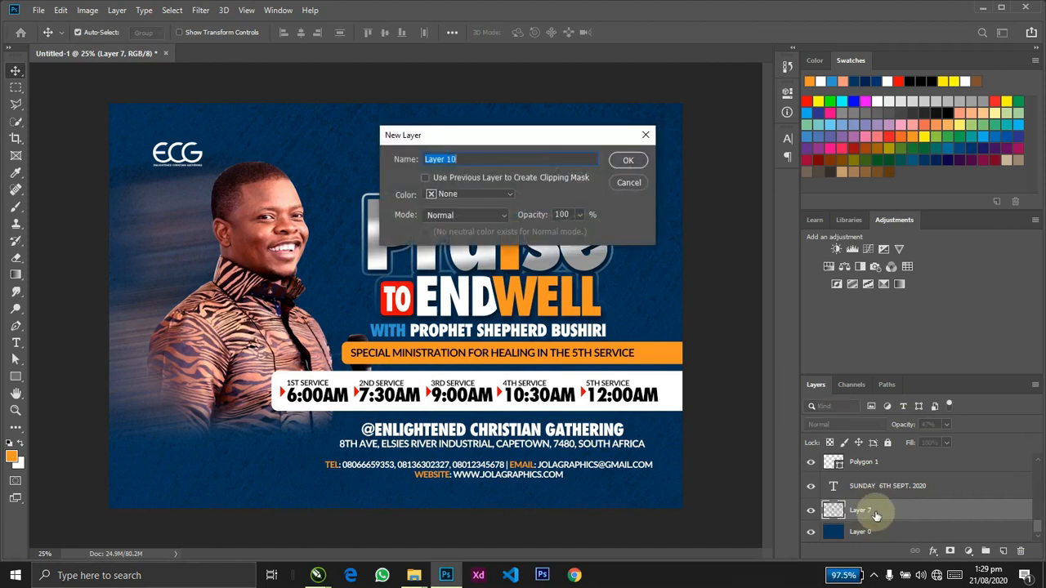
pyautogui.press('Escape')
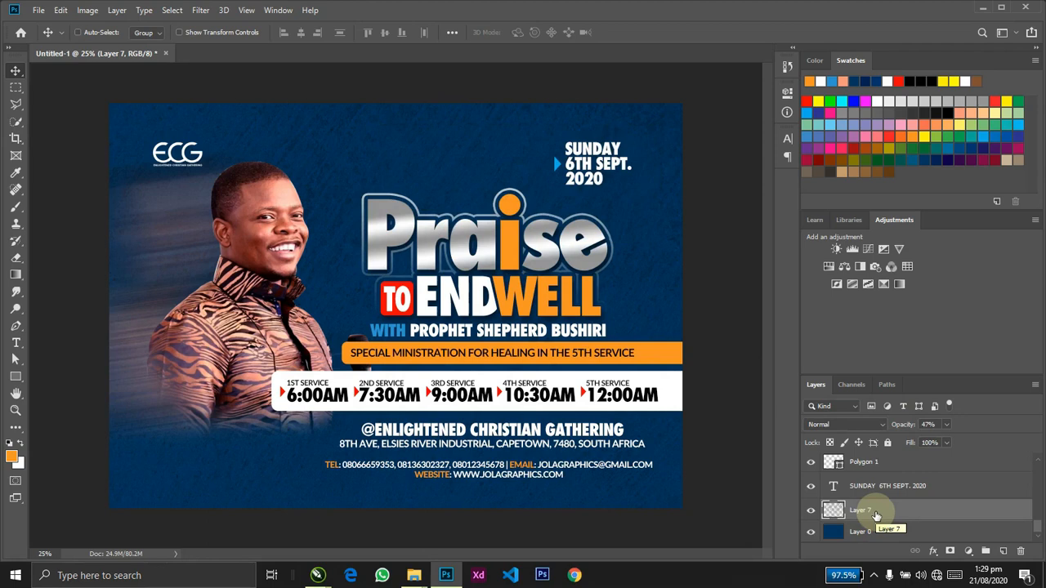
pyautogui.hotkey('ctrl', 'shift', 'n')
pyautogui.press('Return')
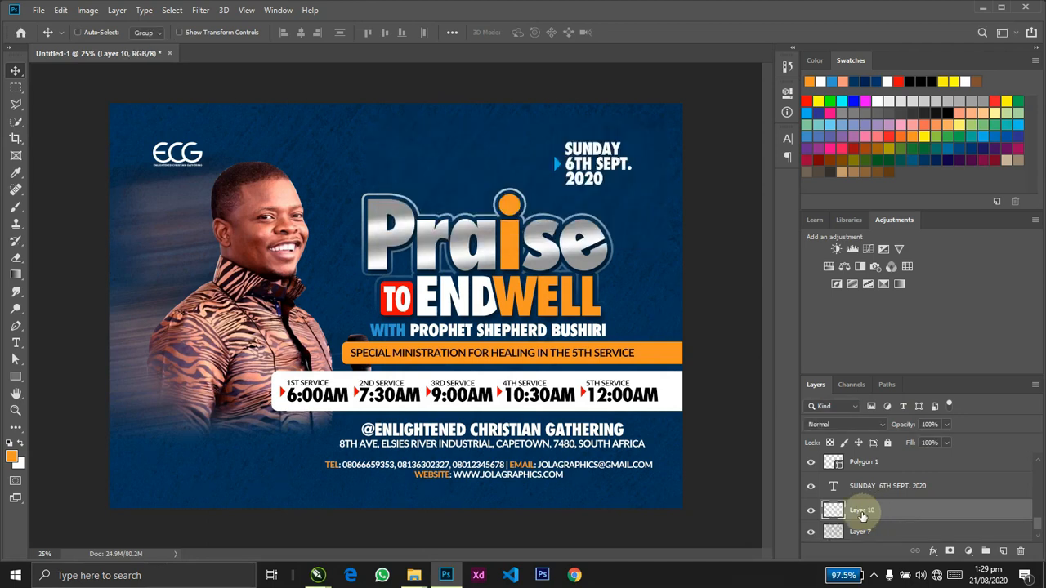
# Rename Layer 10 as "Designs".
pyautogui.doubleClick(865, 511)
pyautogui.write('Designs')
pyautogui.press('Return')
# Activate the Brush tool and choose the cross-shaped brush preset 2.
pyautogui.press('b')
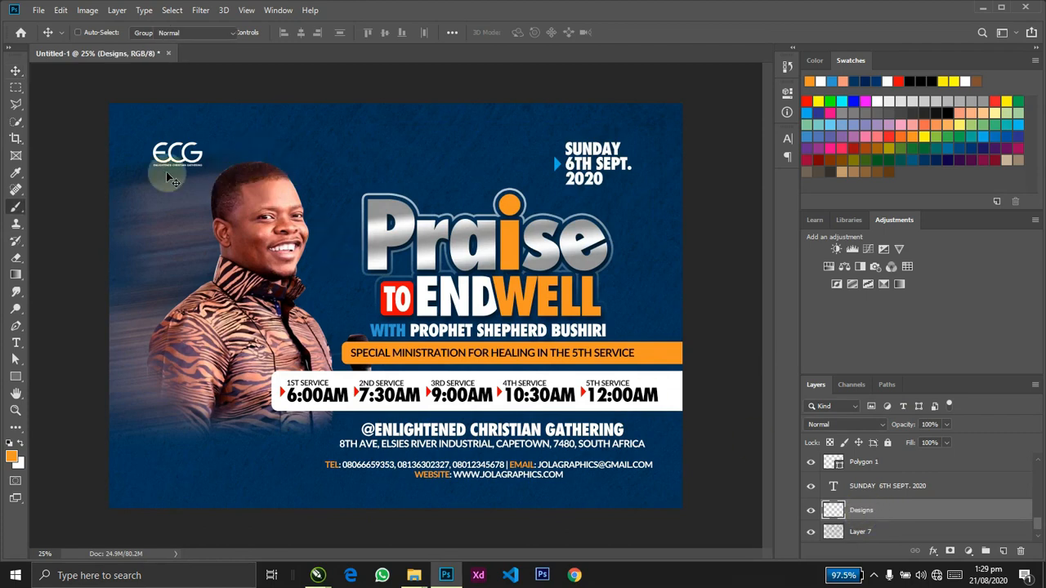
pyautogui.click(10, 206)
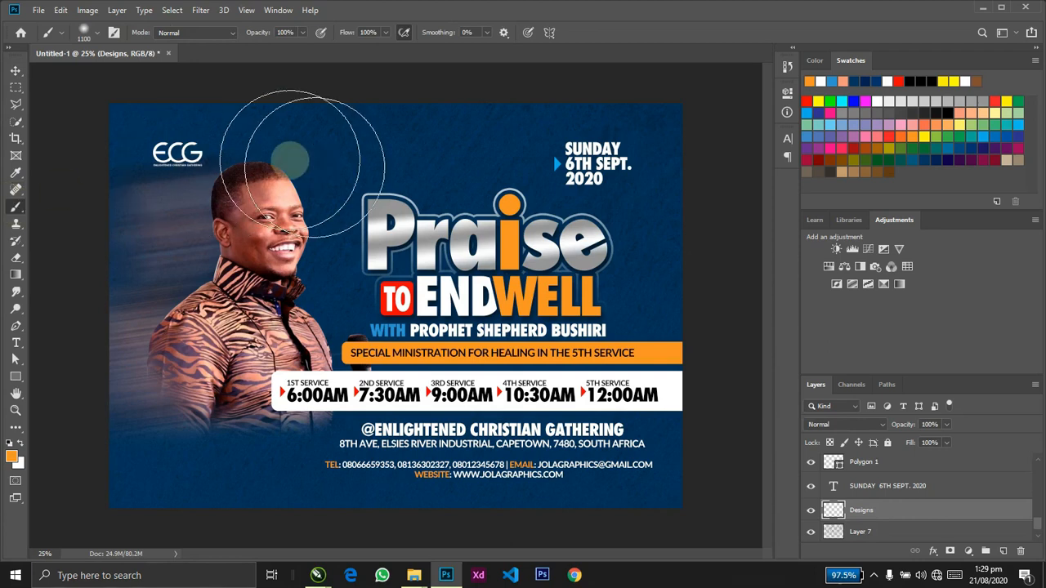
pyautogui.click(98, 33)
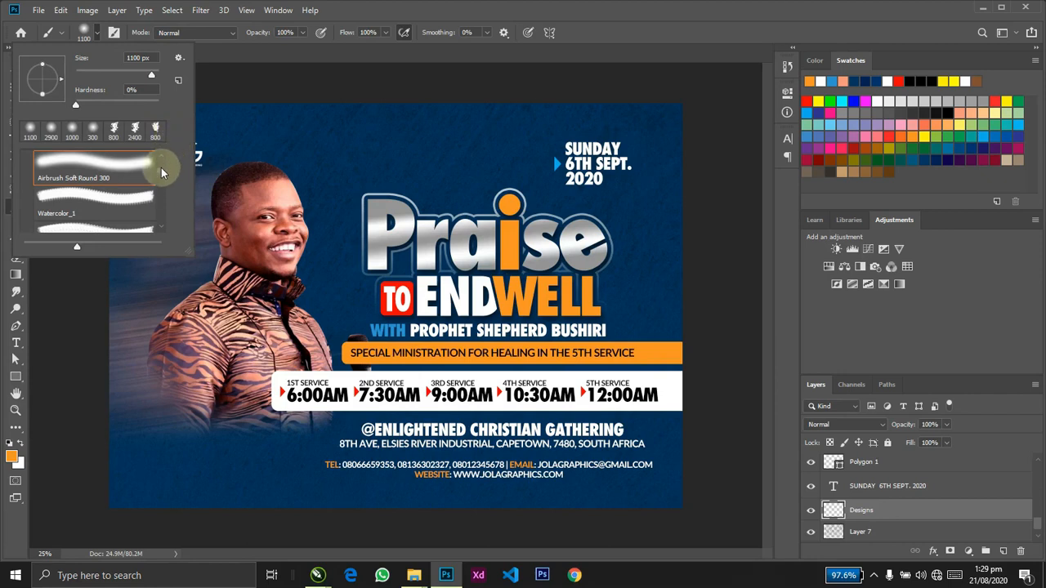
pyautogui.scroll(3, 161, 171)
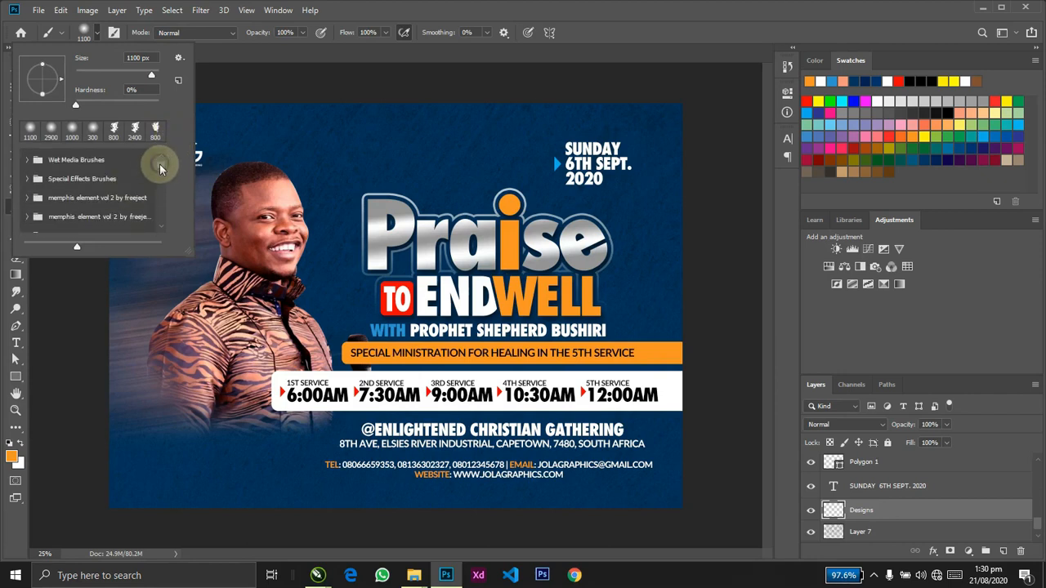
pyautogui.scroll(-2, 161, 169)
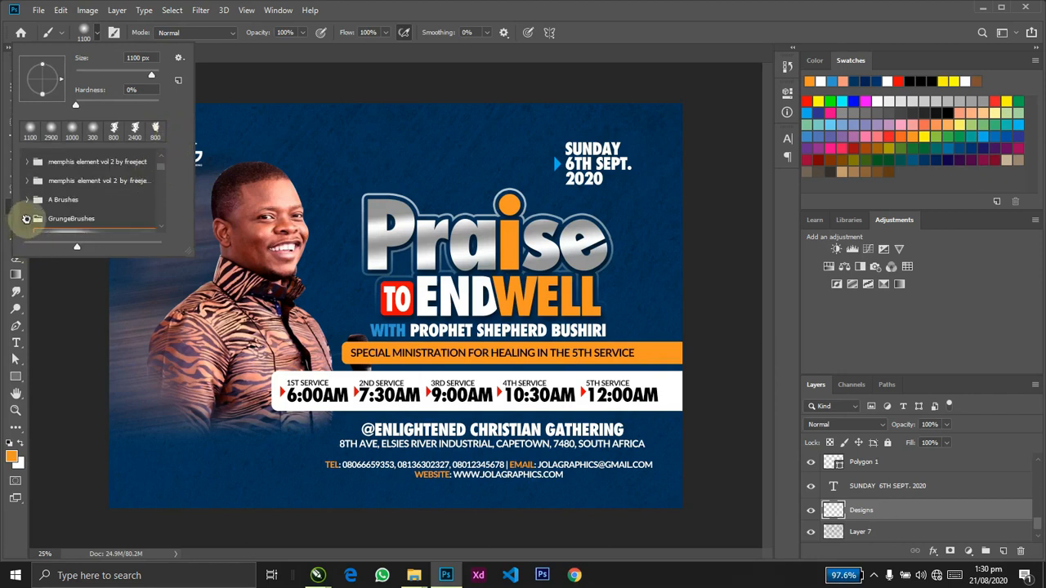
pyautogui.click(26, 220)
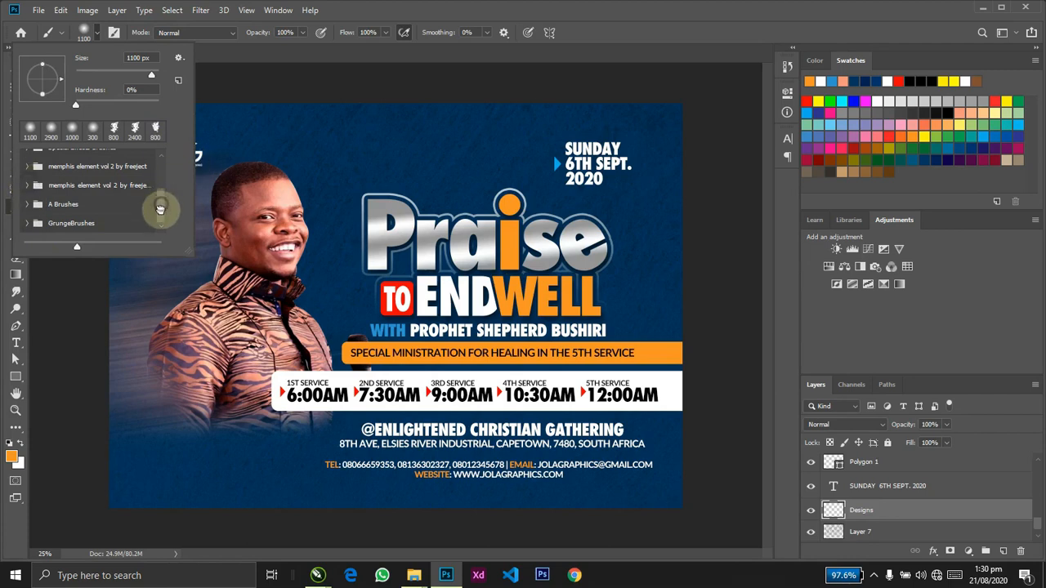
pyautogui.moveTo(161, 212)
pyautogui.mouseDown()
pyautogui.moveTo(156, 232)
pyautogui.moveTo(161, 173)
pyautogui.mouseUp()
pyautogui.click(121, 166)
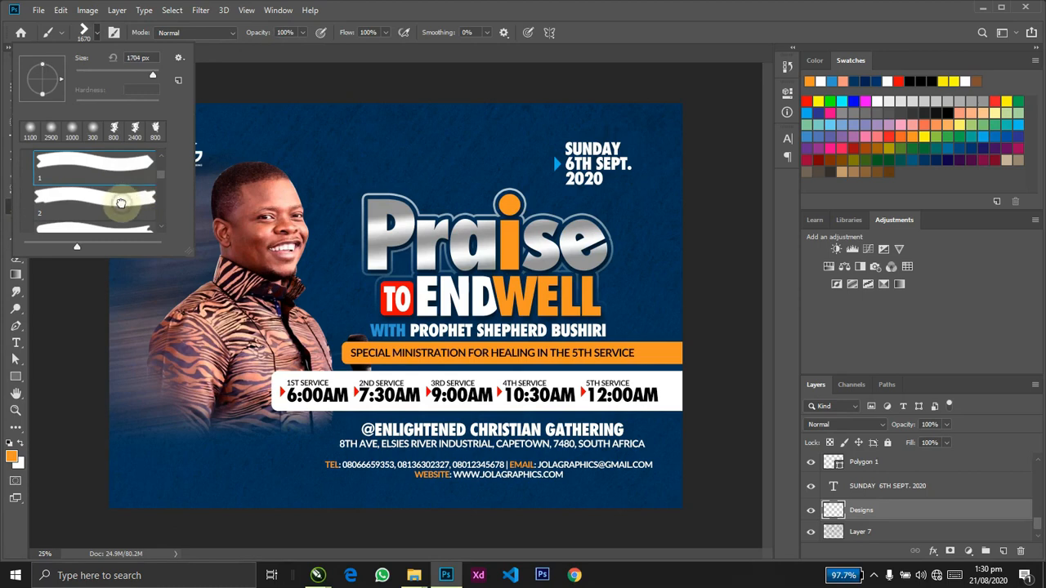
# Stamp a small white cross with a 60 px brush just above the title, between the "P" and the "r" of "Praise".
pyautogui.click(493, 185)
pyautogui.hotkey('ctrl', 'z')
pyautogui.press('x')
pyautogui.press('[')
pyautogui.press('[')
pyautogui.press('[')
pyautogui.press('[')
pyautogui.press('[')
pyautogui.press('[')
pyautogui.press('[')
pyautogui.press('[')
pyautogui.press('[')
pyautogui.press('[')
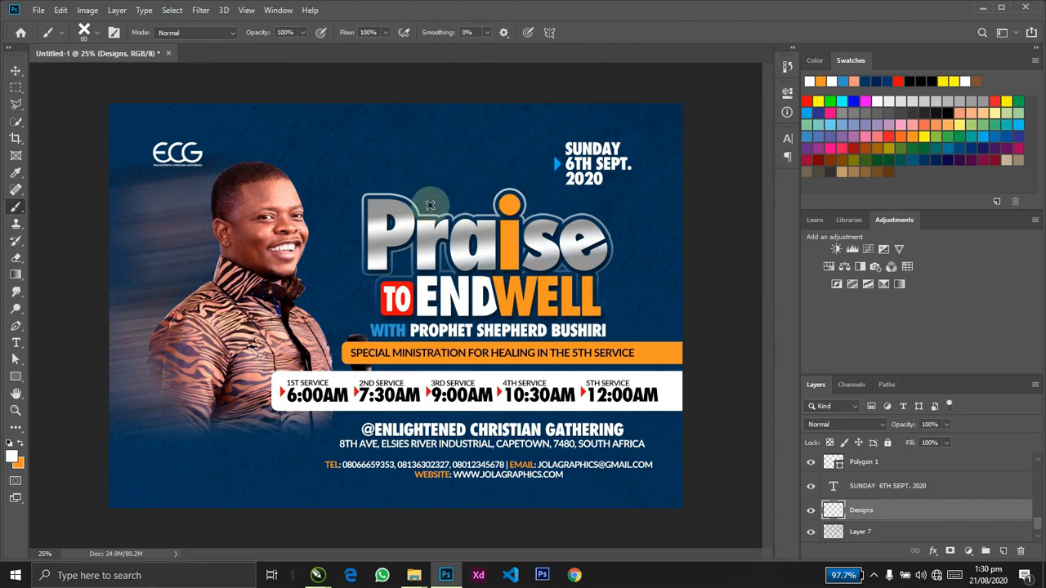
# Try the curved brush presets 3 and 4, and settle on the ring-shaped preset 5.
pyautogui.rightClick(327, 186)
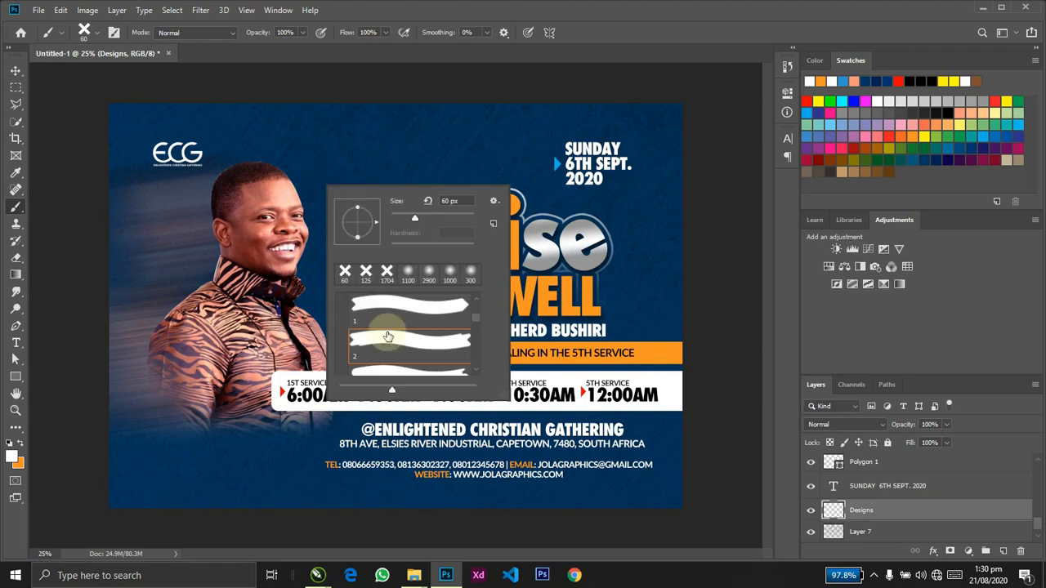
pyautogui.scroll(-1, 425, 368)
pyautogui.click(441, 360)
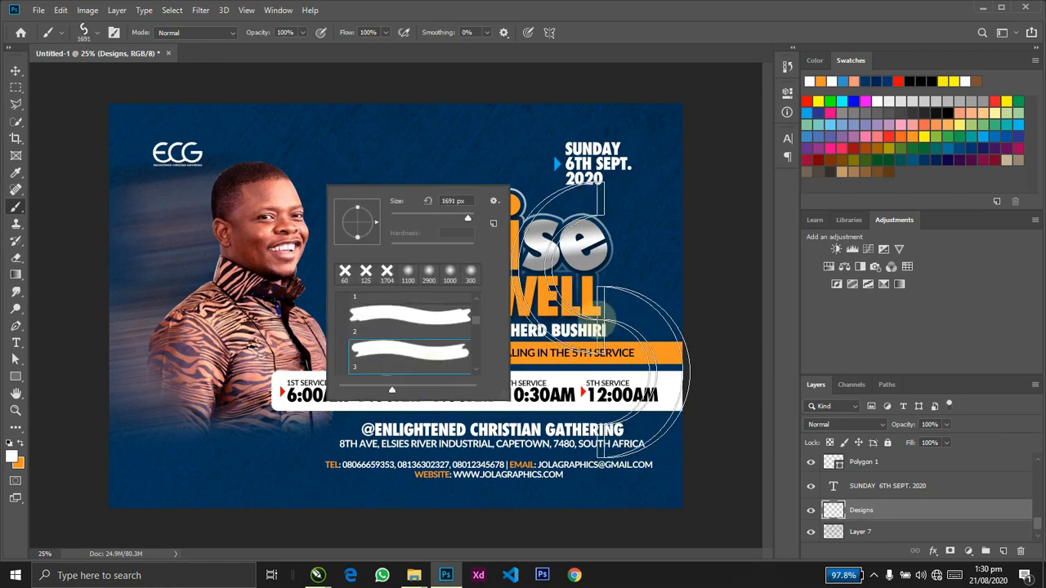
pyautogui.scroll(-1, 482, 372)
pyautogui.click(473, 372)
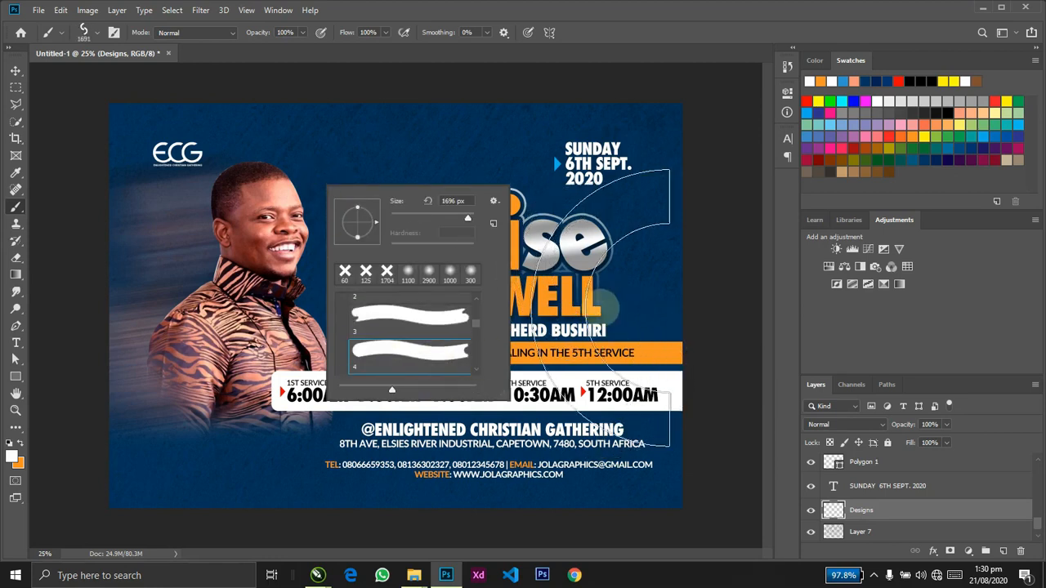
pyautogui.scroll(-1, 472, 375)
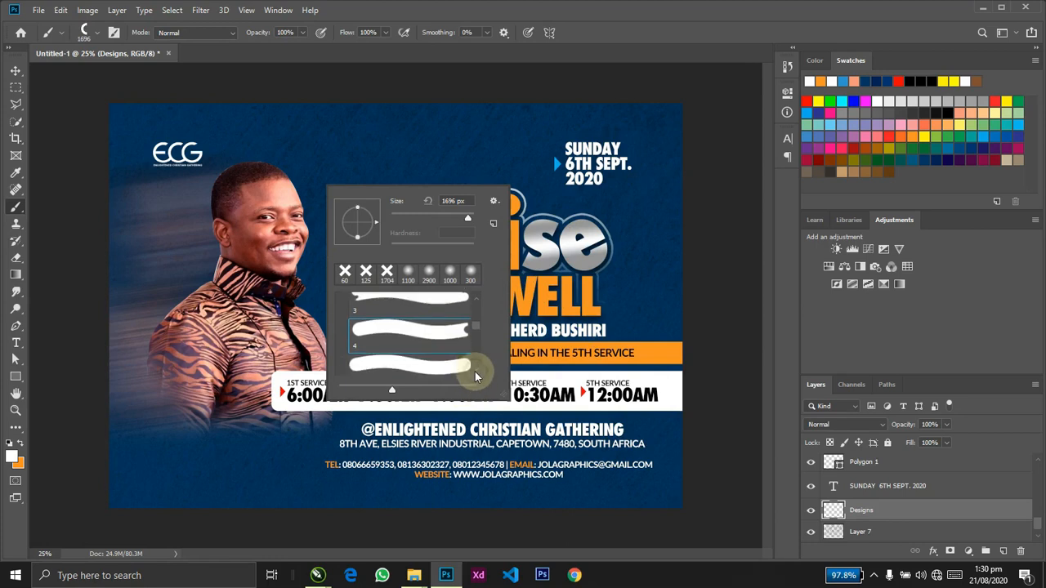
pyautogui.click(462, 359)
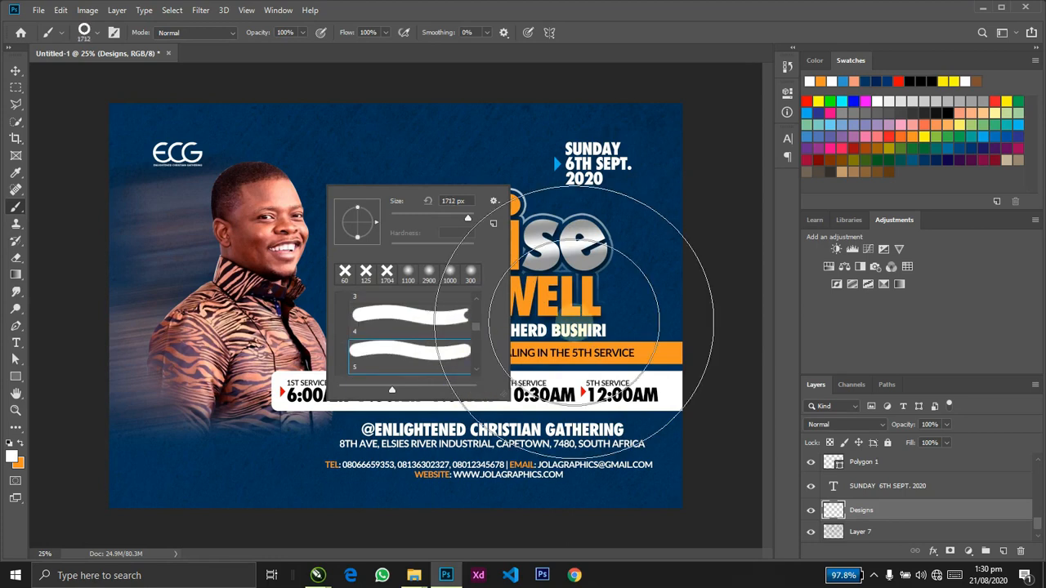
# Stamp a small white ring with an 80 px brush just beside the lower end of the "e" in "Praise".
pyautogui.click(574, 323)
pyautogui.hotkey('ctrl', 'z')
pyautogui.press('[')
pyautogui.press('[')
pyautogui.press('[')
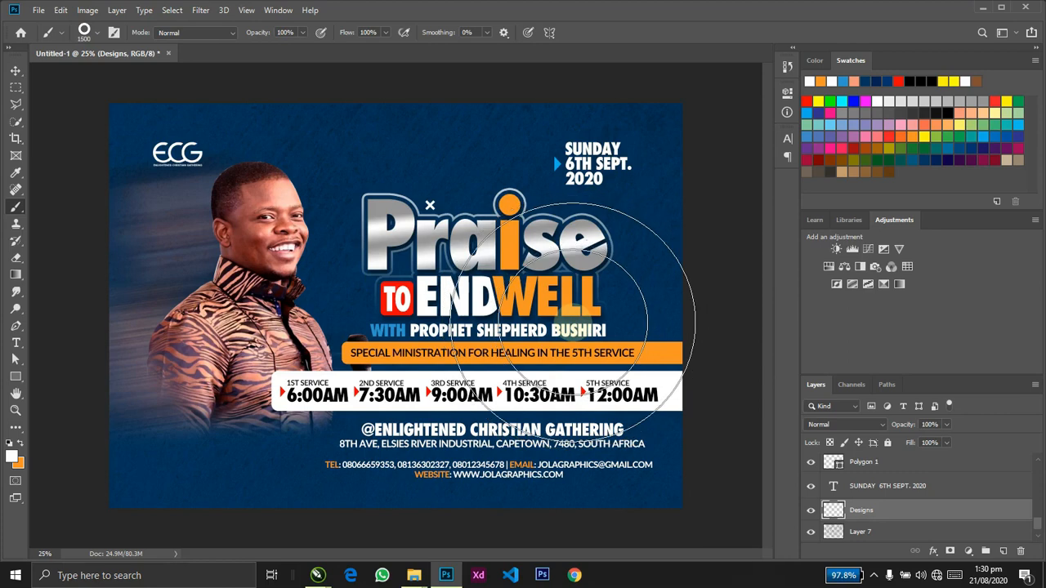
pyautogui.press('[')
pyautogui.press('[')
pyautogui.press('[')
pyautogui.press('[')
pyautogui.press('[')
pyautogui.press('[')
pyautogui.press('[')
pyautogui.press('[')
pyautogui.press('[')
pyautogui.press('[')
pyautogui.press('[')
pyautogui.press('[')
pyautogui.press('[')
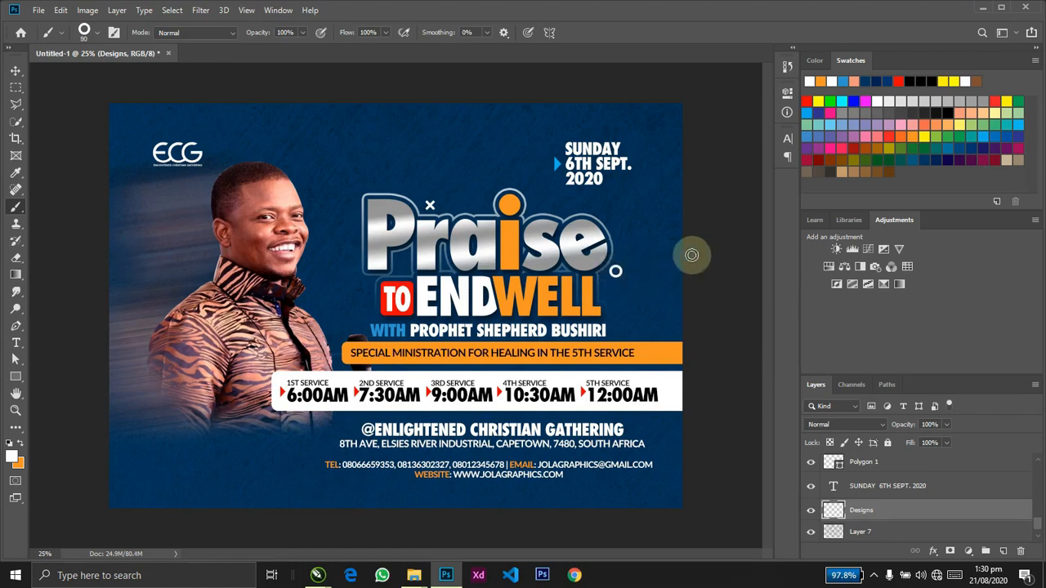
# Choose the dot-grid brush preset 6.
pyautogui.rightClick(369, 275)
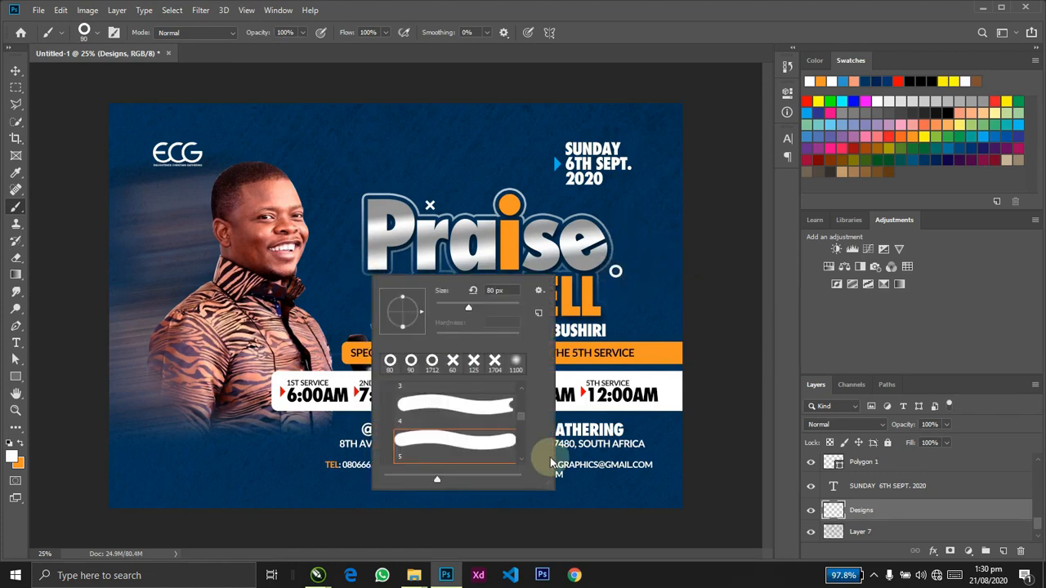
pyautogui.scroll(-2, 517, 463)
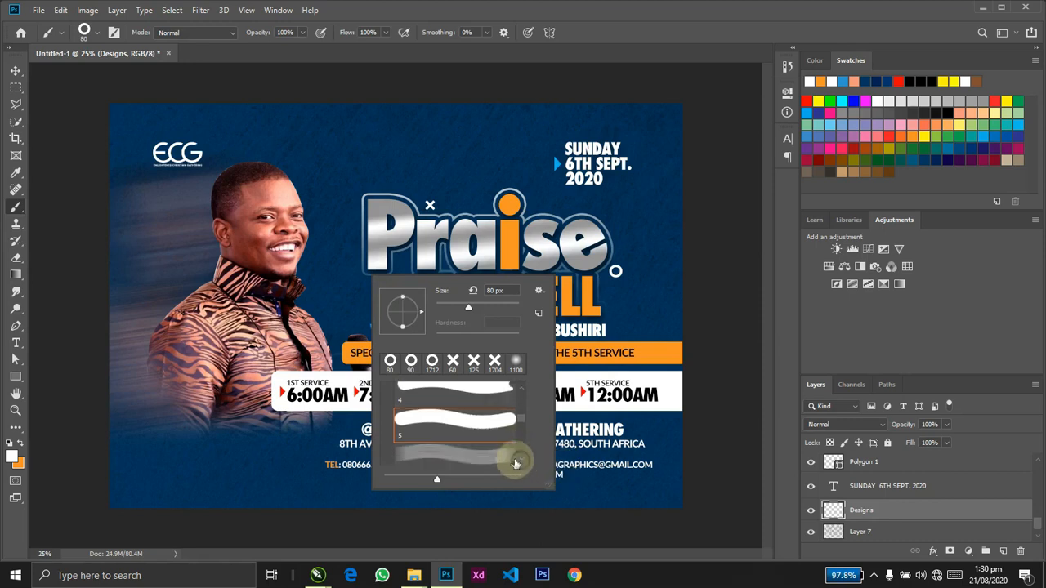
pyautogui.click(516, 463)
# Reduce the dot-grid brush to 400 px and stamp a white dot pattern in the flyer's upper-left corner.
pyautogui.click(616, 334)
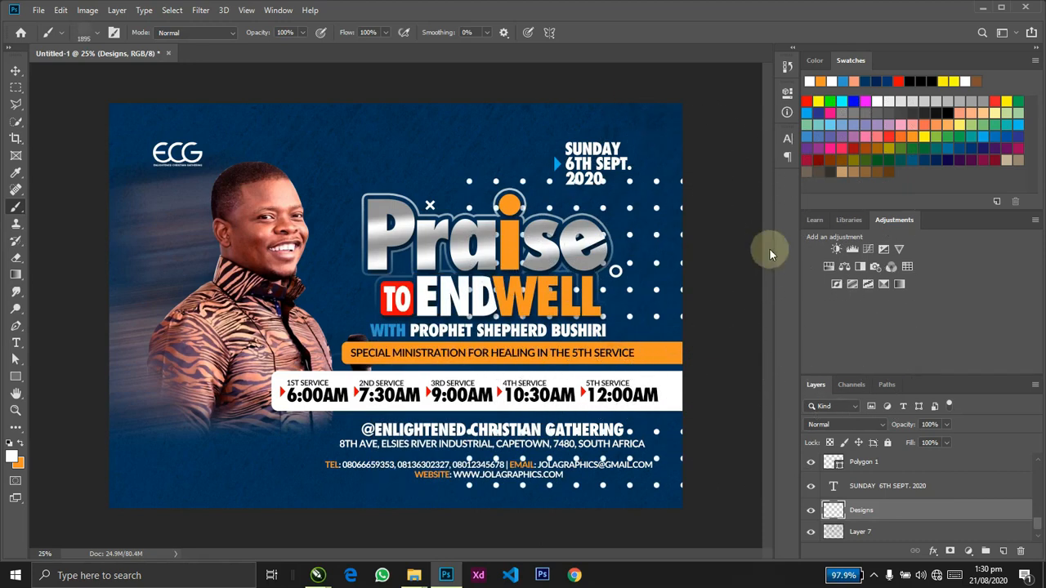
pyautogui.hotkey('ctrl', 'z')
pyautogui.press('[')
pyautogui.press('[')
pyautogui.press('[')
pyautogui.press('[')
pyautogui.press('[')
pyautogui.press('[')
pyautogui.press('[')
pyautogui.press('[')
pyautogui.press('[')
pyautogui.press('[')
pyautogui.press('[')
pyautogui.press('[')
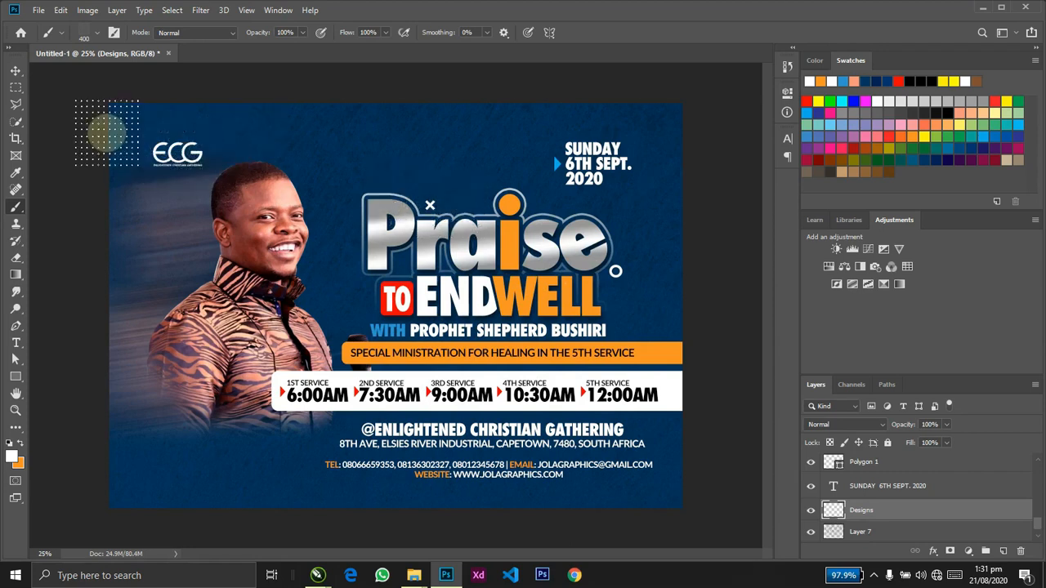
pyautogui.click(114, 137)
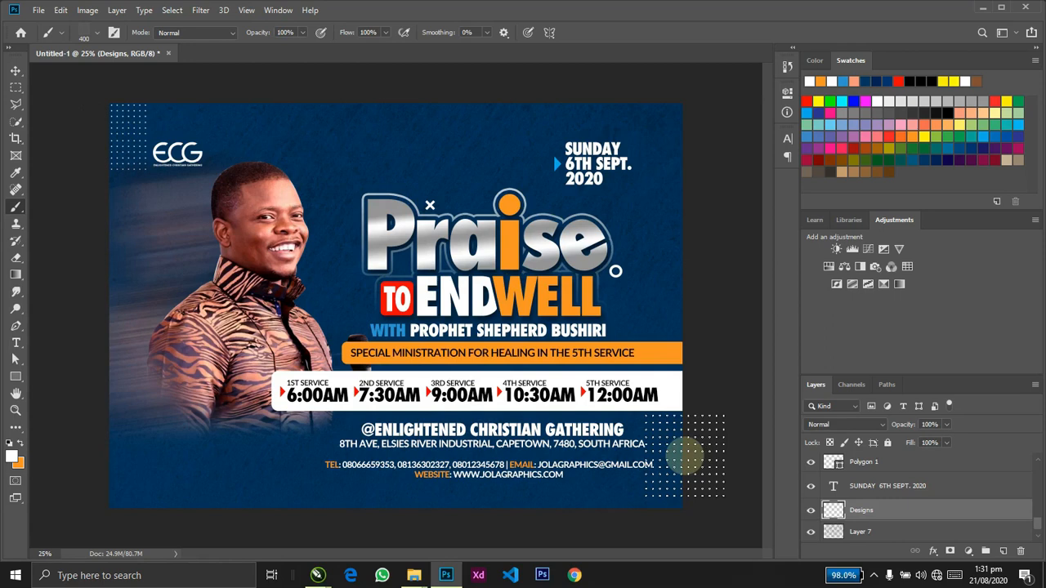
# Stamp two more white dot grids: 600 px in the flyer's lower-right corner and 900 px along the bottom edge below the preacher.
pyautogui.press(']')
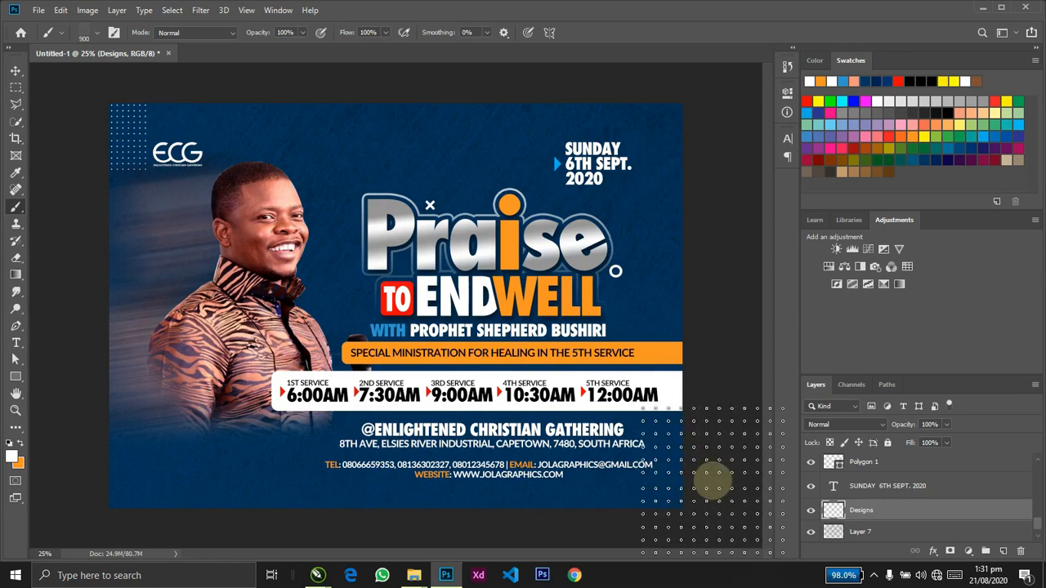
pyautogui.press('[')
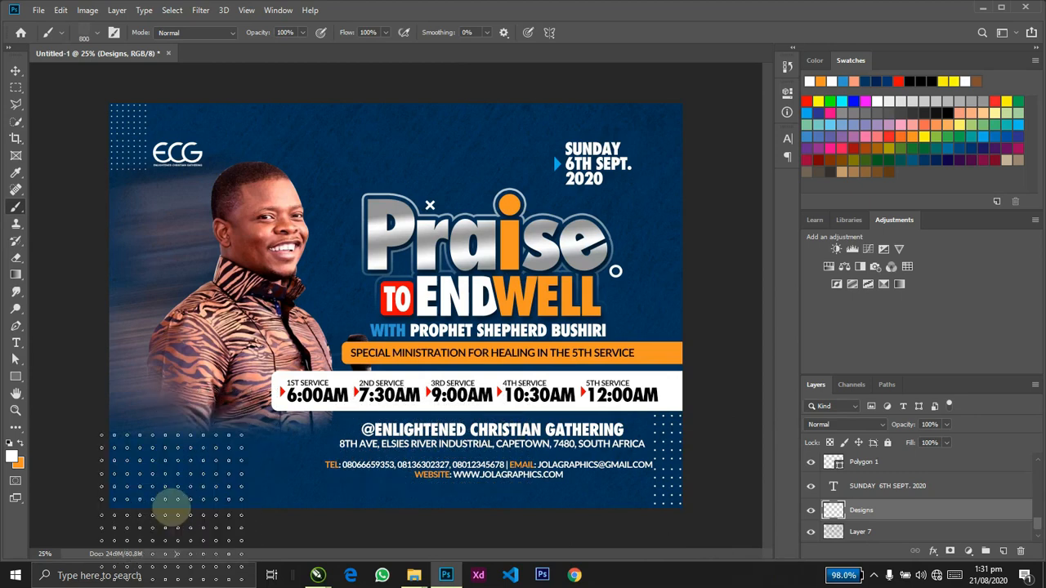
pyautogui.press(']')
pyautogui.press(']')
pyautogui.press(']')
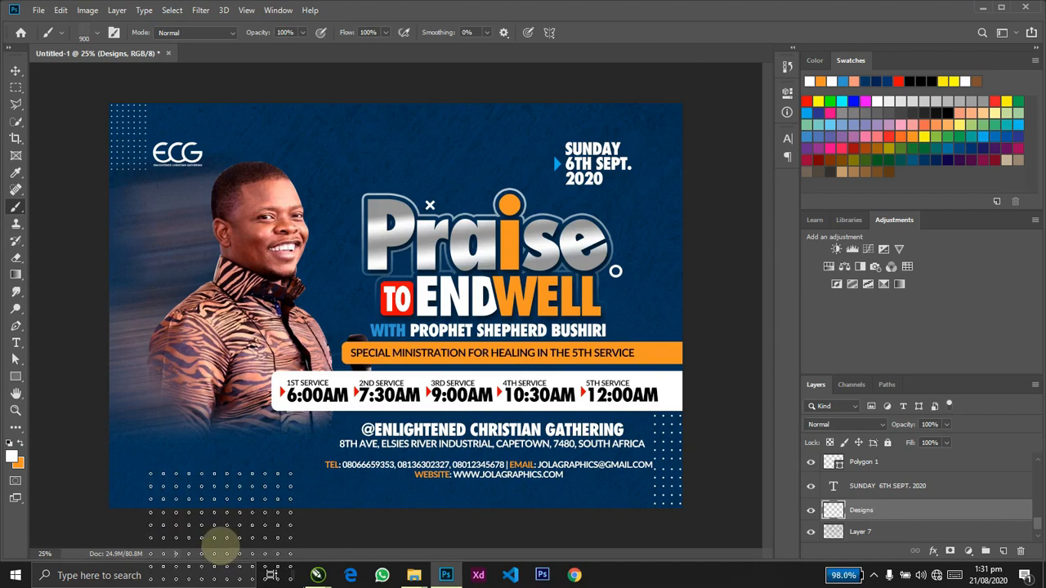
pyautogui.hotkey('ctrl', '-')
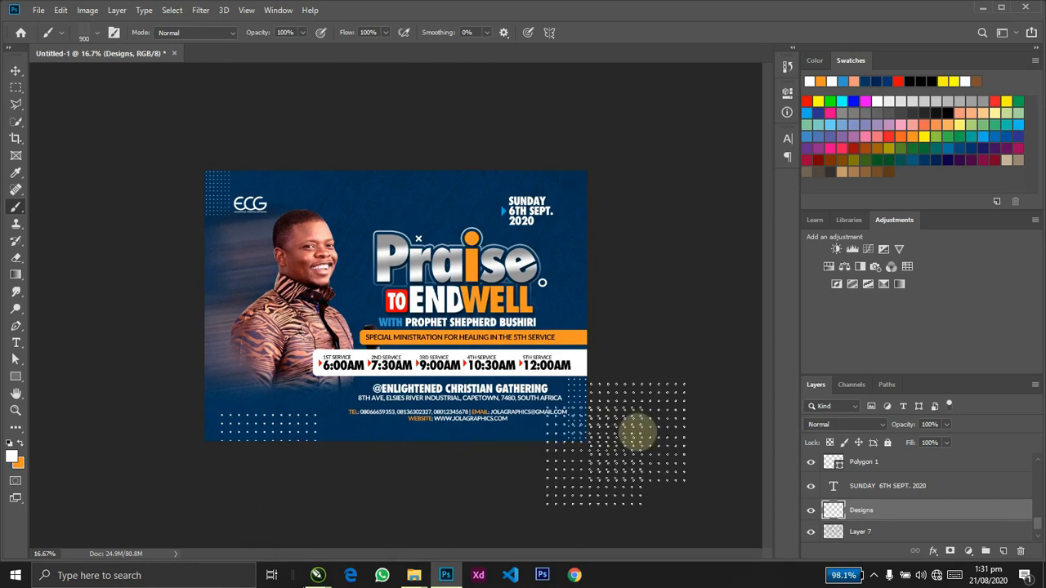
pyautogui.press('v')
pyautogui.hotkey('ctrl', '0')
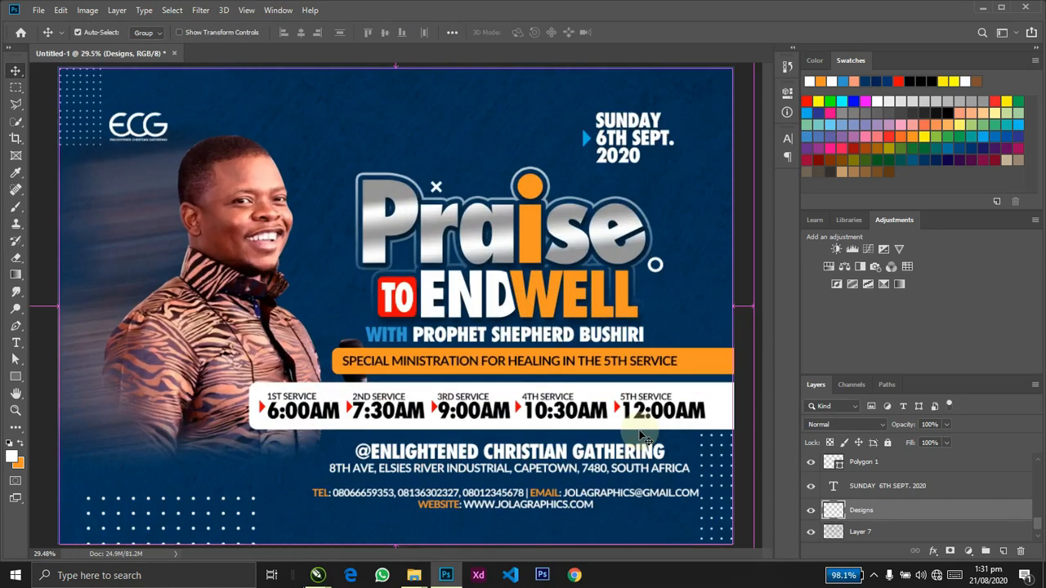
# Return to the Brush tool and examine presets 7 to 12 for another decorative shape.
pyautogui.press('b')
pyautogui.rightClick(218, 214)
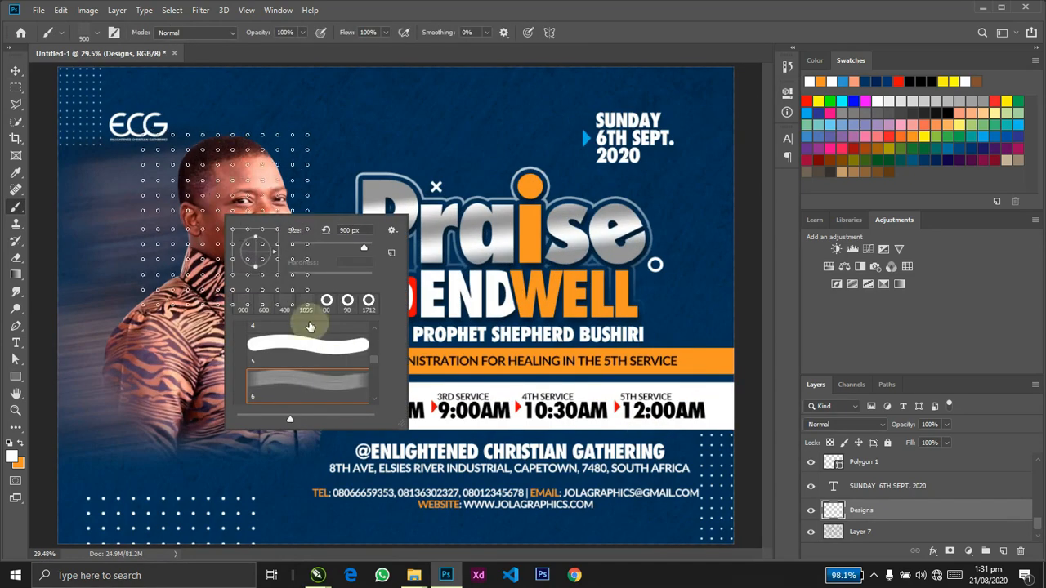
pyautogui.scroll(-1, 374, 399)
pyautogui.scroll(-1, 373, 399)
pyautogui.click(342, 395)
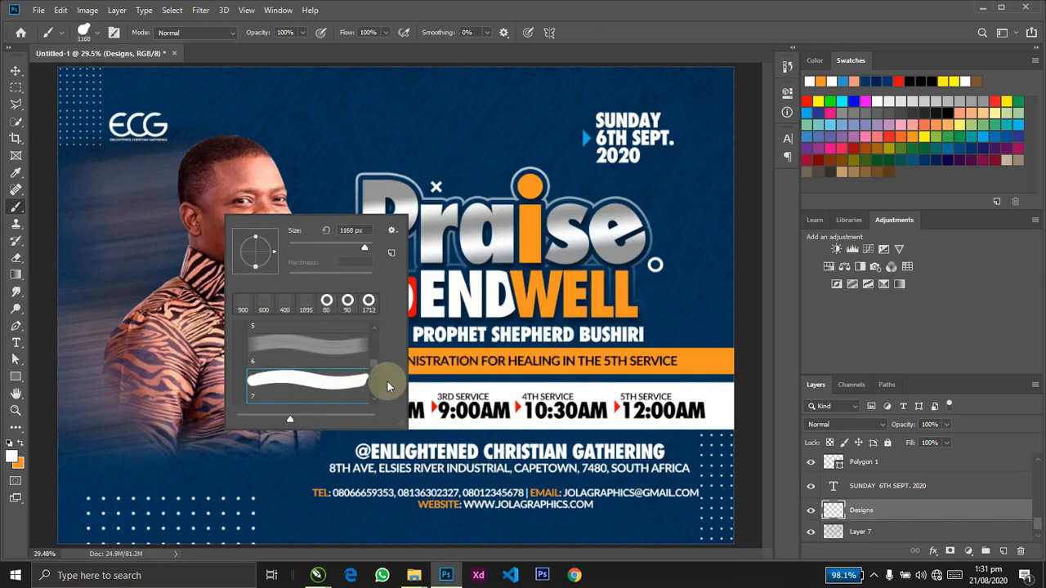
pyautogui.scroll(-1, 377, 397)
pyautogui.scroll(-4, 376, 396)
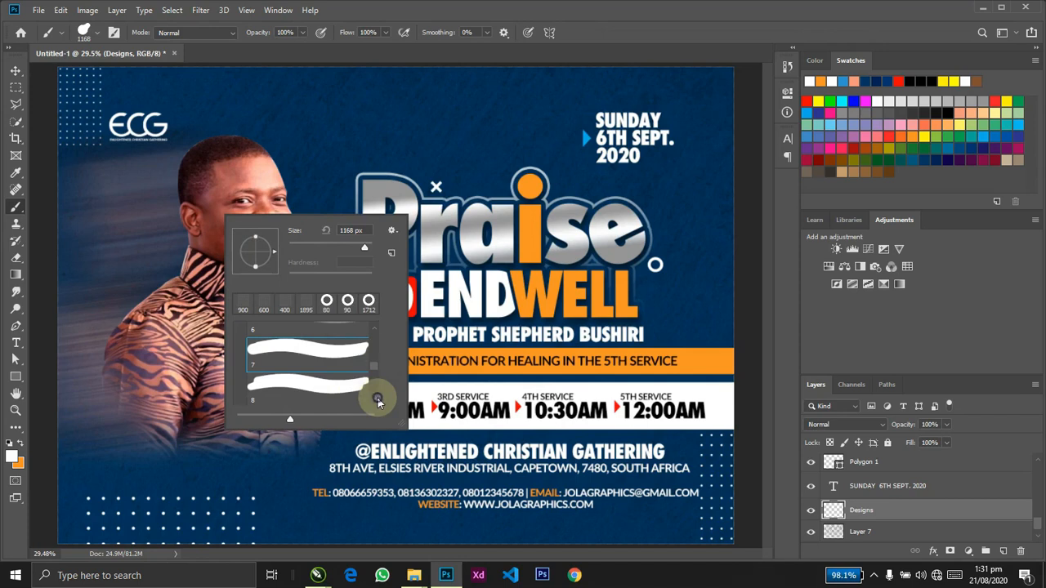
pyautogui.scroll(-2, 377, 397)
pyautogui.click(337, 388)
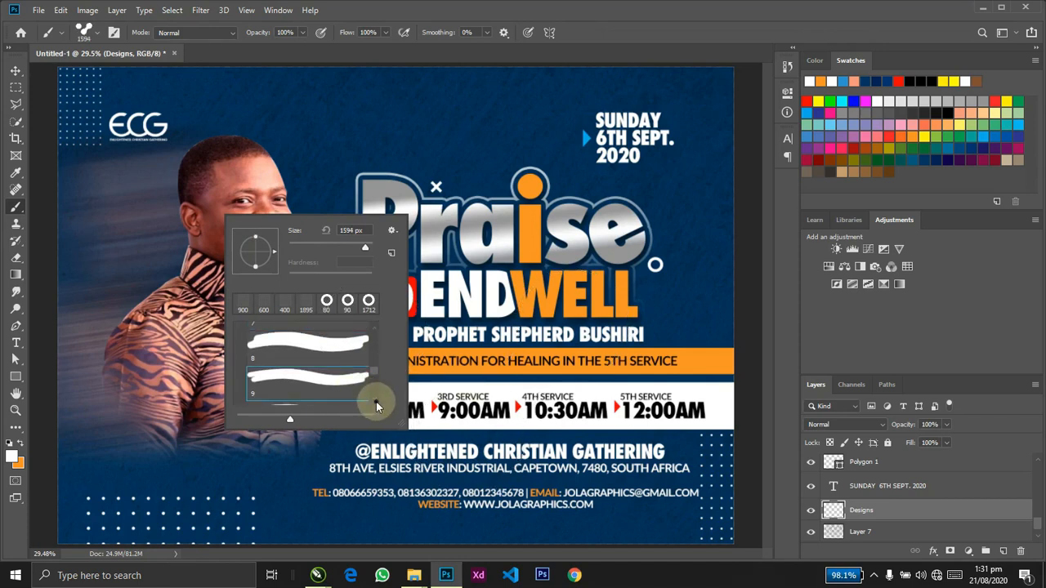
pyautogui.scroll(-1, 376, 402)
pyautogui.click(353, 400)
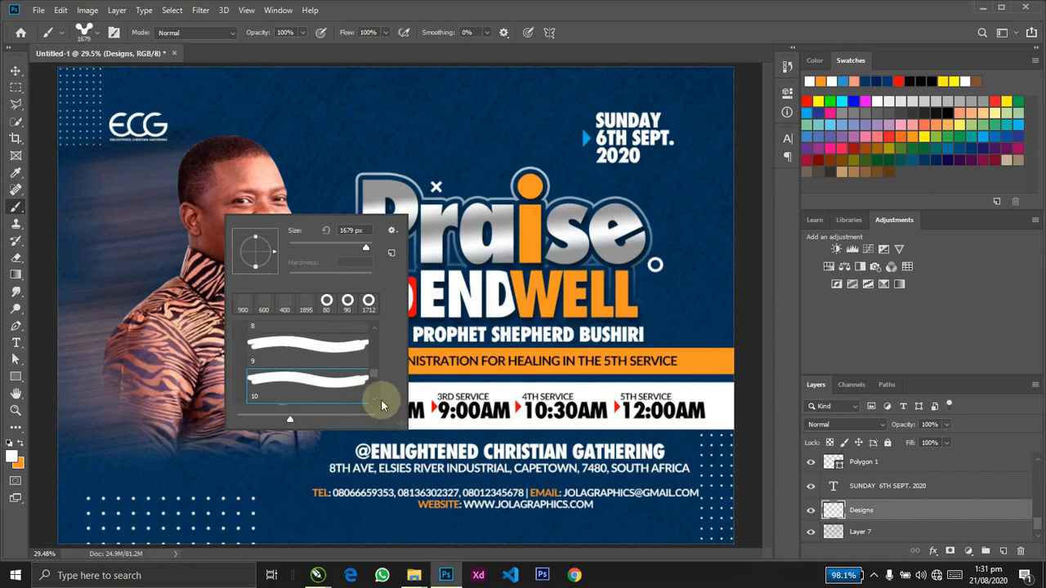
pyautogui.scroll(-1, 374, 400)
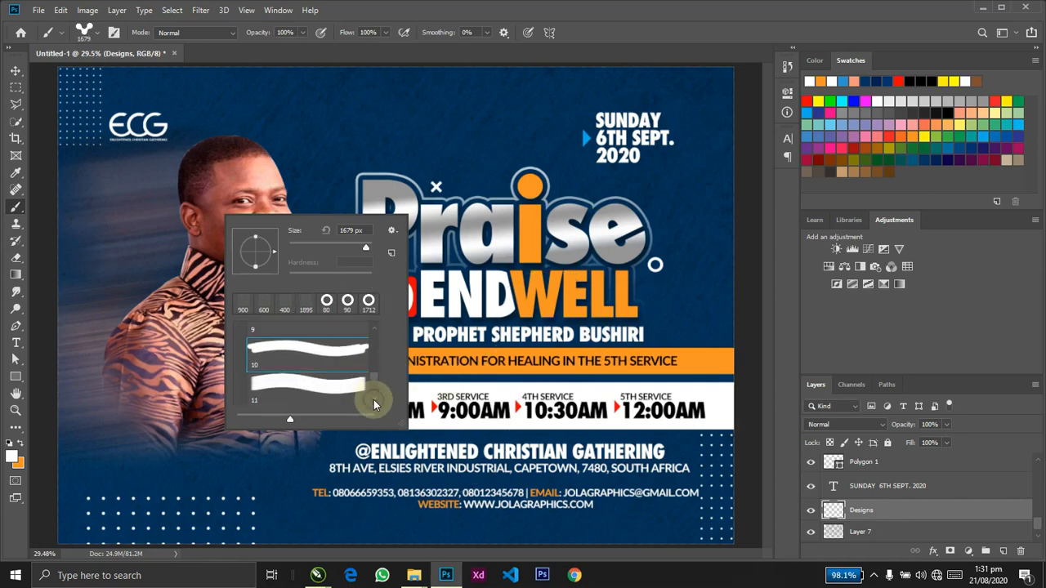
pyautogui.click(315, 391)
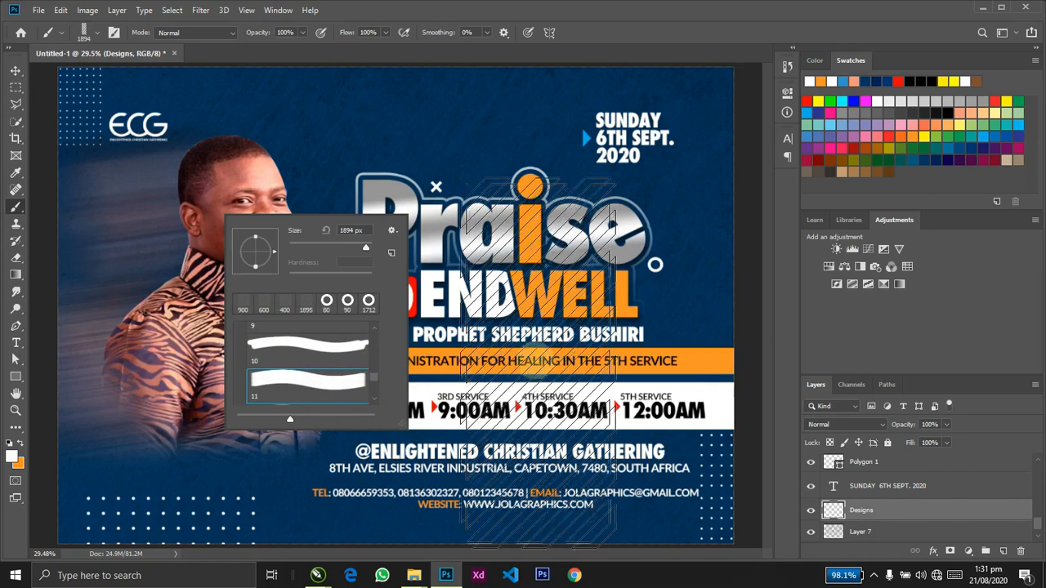
pyautogui.scroll(-1, 374, 396)
pyautogui.click(352, 398)
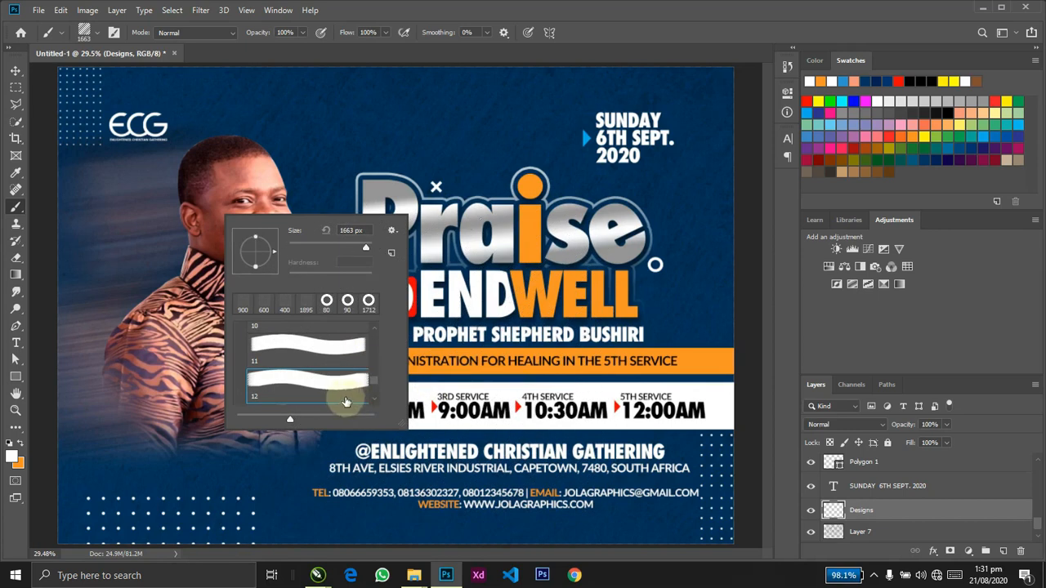
# Choose the striped-ring brush preset 13 at 1742 px.
pyautogui.scroll(-1, 372, 380)
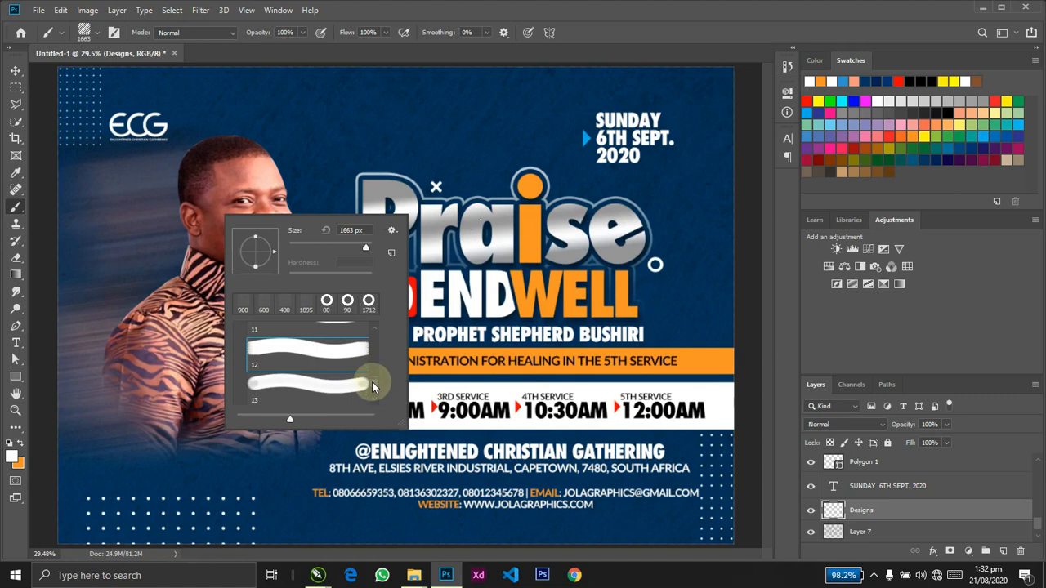
pyautogui.click(372, 381)
pyautogui.click(533, 361)
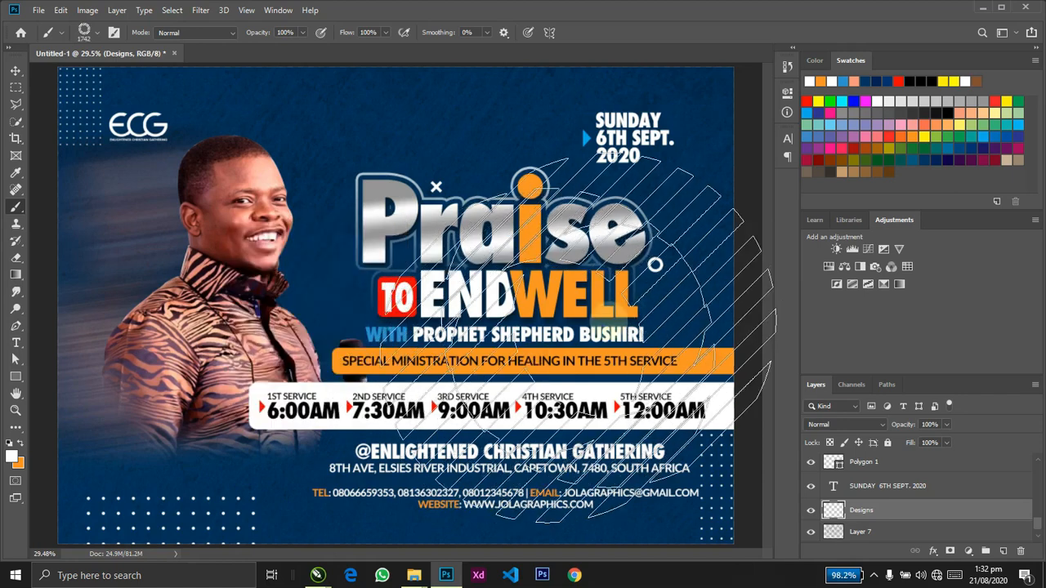
# Reduce the striped-ring brush to 125 px and stamp one white ring just left of the red "TO" box.
pyautogui.press('[')
pyautogui.press('[')
pyautogui.press('[')
pyautogui.press('[')
pyautogui.press('[')
pyautogui.press('[')
pyautogui.press('[')
pyautogui.press('[')
pyautogui.press('[')
pyautogui.press('[')
pyautogui.press('[')
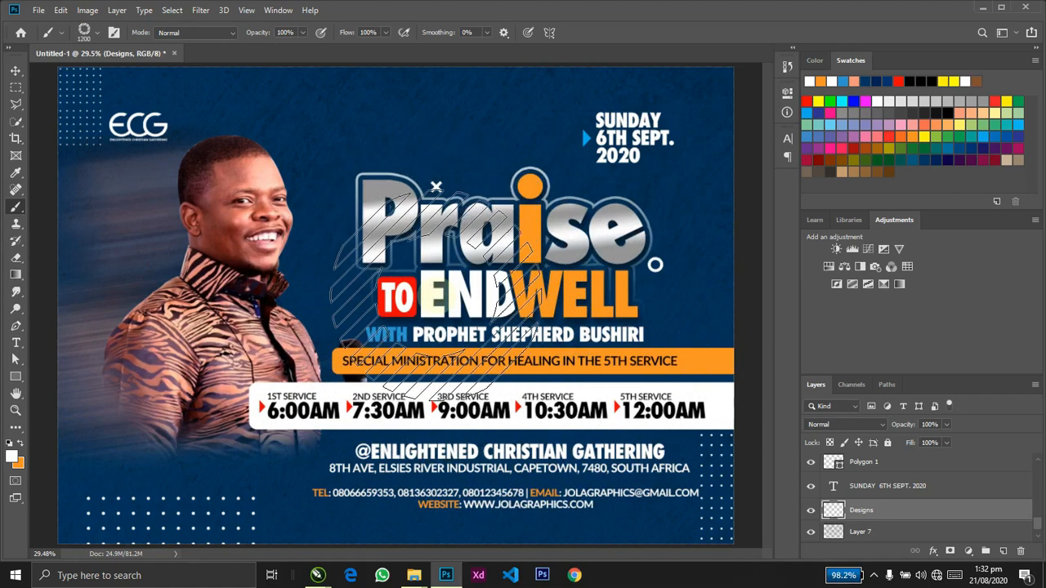
pyautogui.press('[')
pyautogui.press('[')
pyautogui.press('[')
pyautogui.press('[')
pyautogui.press('[')
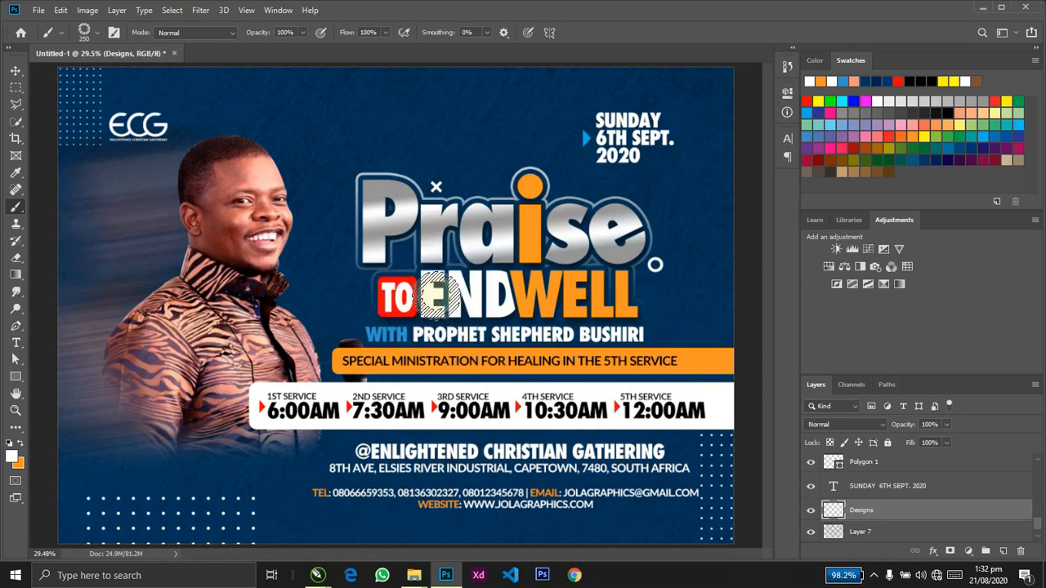
pyautogui.press('[')
pyautogui.press('[')
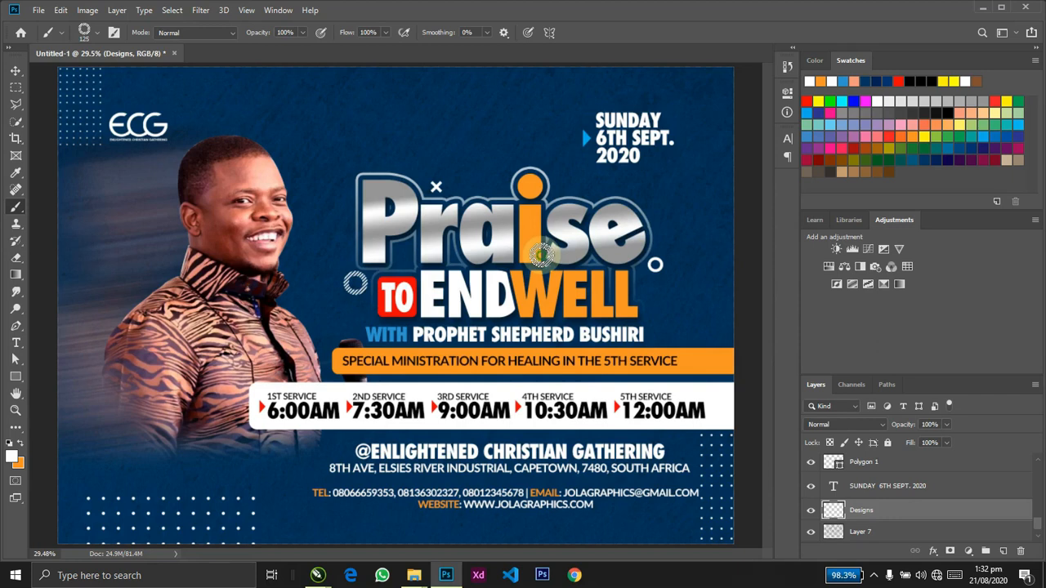
# Choose the striped-circle brush preset 14, reduce it to about 100 px and stamp it in white beside the dot of the "i" in "Praise".
pyautogui.rightClick(541, 255)
pyautogui.scroll(-1, 696, 442)
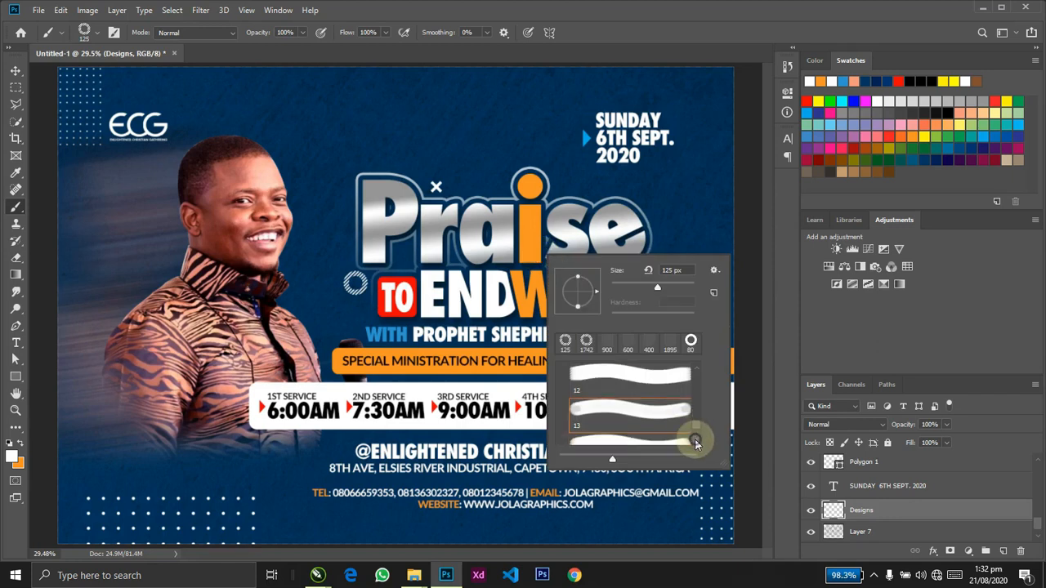
pyautogui.click(651, 420)
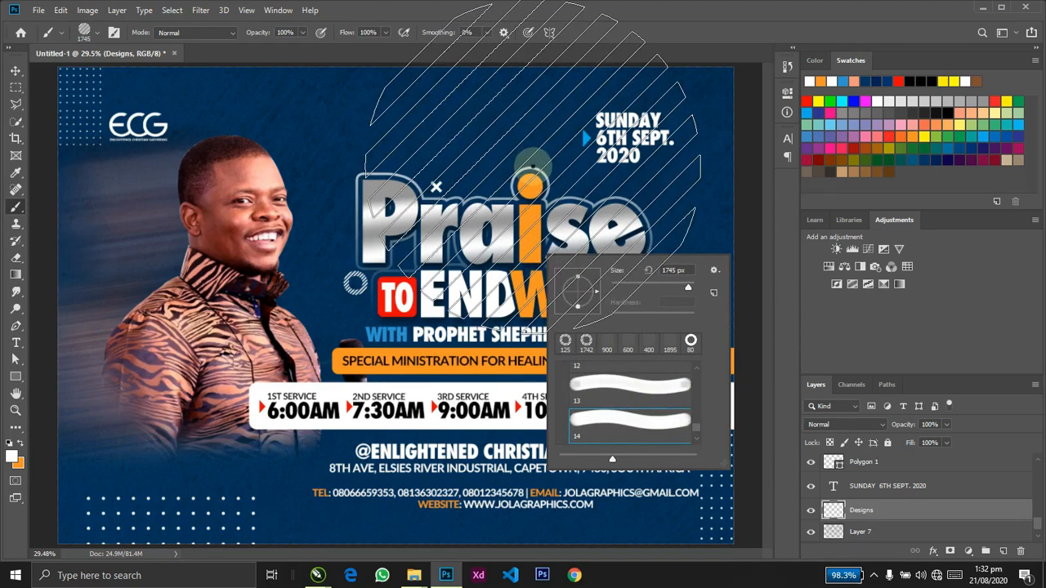
pyautogui.click(517, 184)
pyautogui.hotkey('ctrl', 'z')
pyautogui.press('[')
pyautogui.press('[')
pyautogui.press('[')
pyautogui.press('[')
pyautogui.press('[')
pyautogui.press('[')
pyautogui.press('[')
pyautogui.press('[')
pyautogui.press('[')
pyautogui.press('[')
pyautogui.press('[')
pyautogui.press('[')
pyautogui.press('[')
pyautogui.press('[')
pyautogui.press('[')
pyautogui.press('[')
pyautogui.press('[')
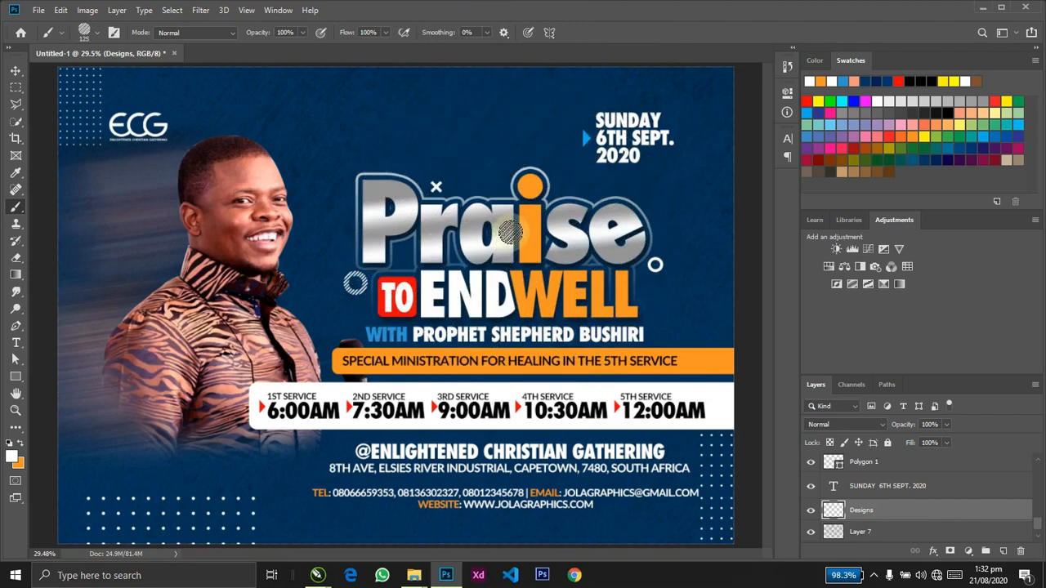
pyautogui.click(562, 181)
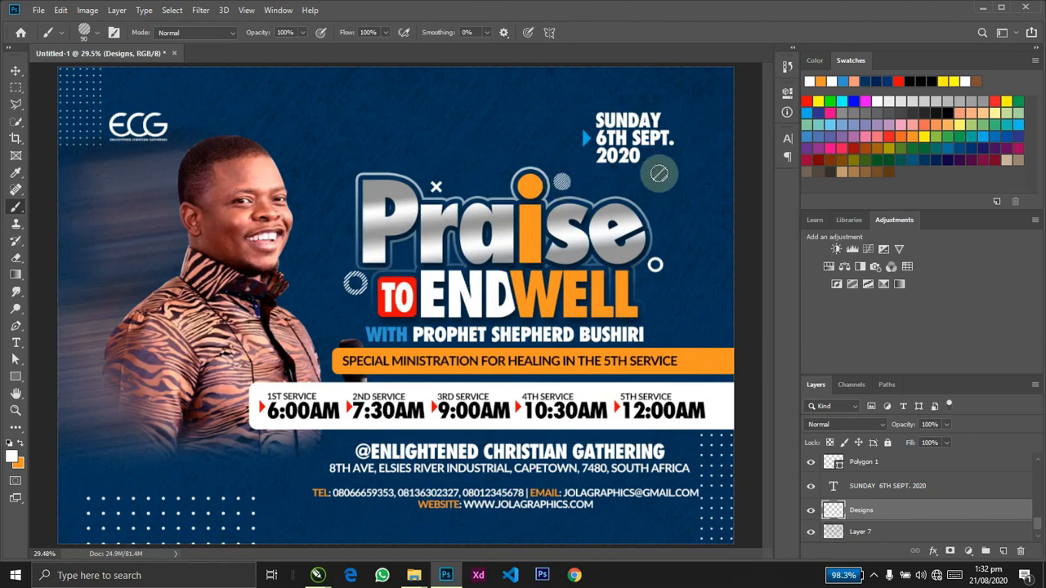
pyautogui.click(565, 182)
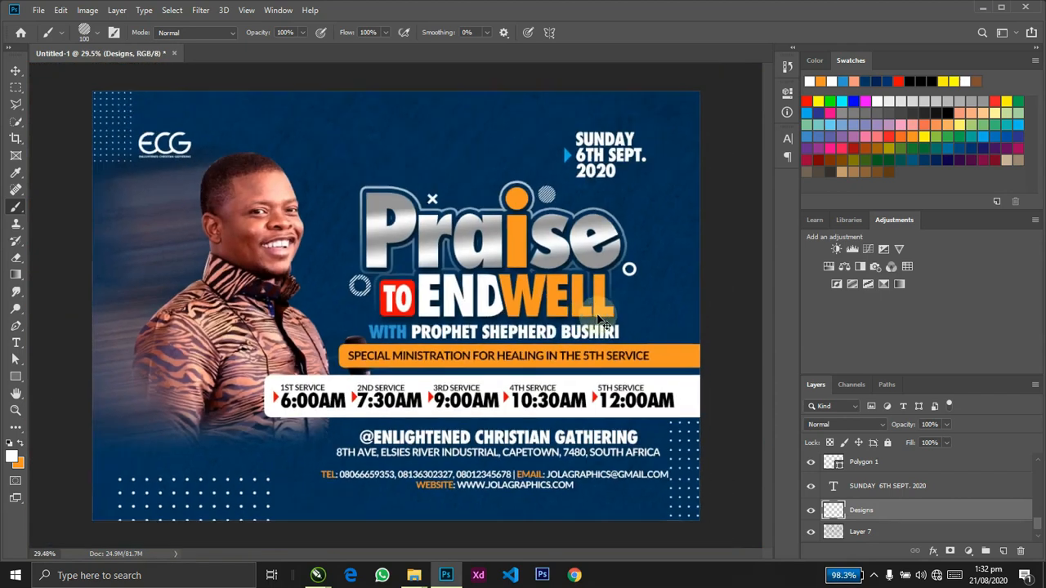
# Select the ECG logo in the flyer's upper-left area and scale it up slightly with Free Transform.
pyautogui.hotkey('ctrl', '-')
pyautogui.press('v')
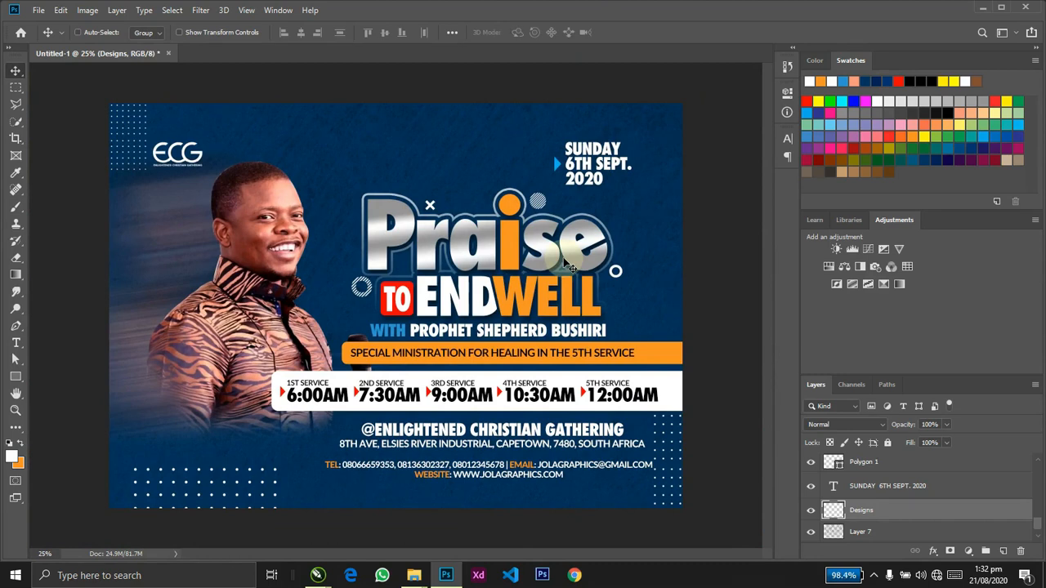
pyautogui.press('ctrl')
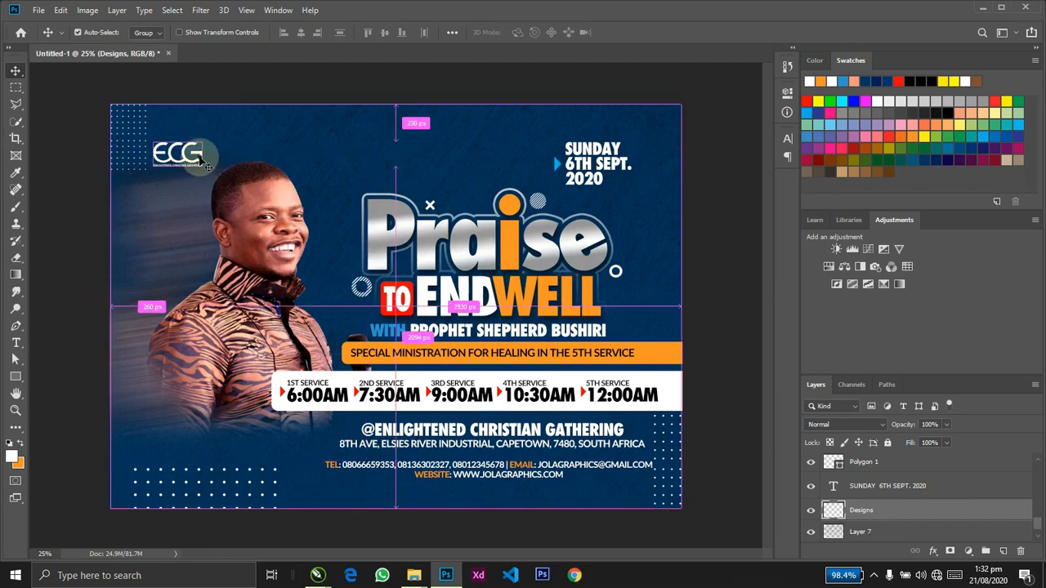
pyautogui.keyDown('ctrl'); pyautogui.click(205, 160); pyautogui.keyUp('ctrl')
pyautogui.hotkey('ctrl', 't')
pyautogui.moveTo(211, 139)
pyautogui.mouseDown()
pyautogui.moveTo(223, 124)
pyautogui.moveTo(218, 133)
pyautogui.mouseUp()
pyautogui.press('Return')
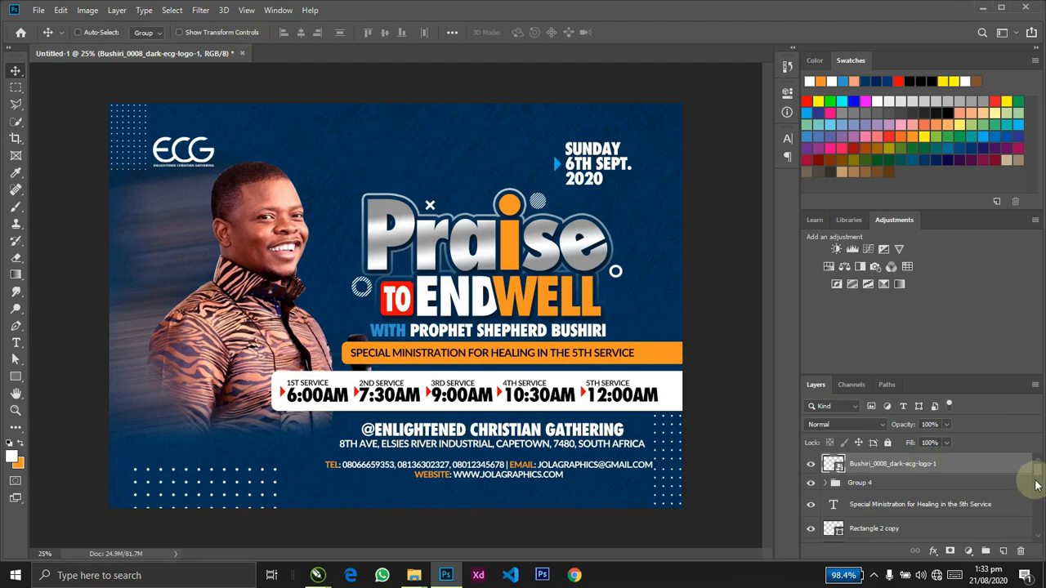
pyautogui.press('ctrl')
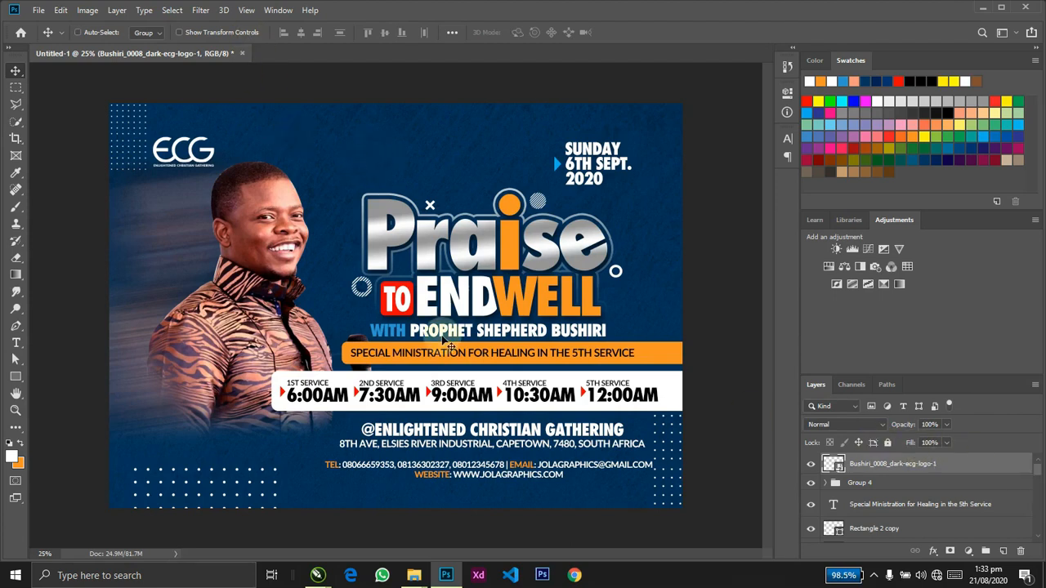
# Draw a white 1724 × 1724 px square over the middle of the flyer and rasterize its layer.
pyautogui.click(14, 380)
pyautogui.moveTo(286, 153); pyautogui.dragTo(621, 437)
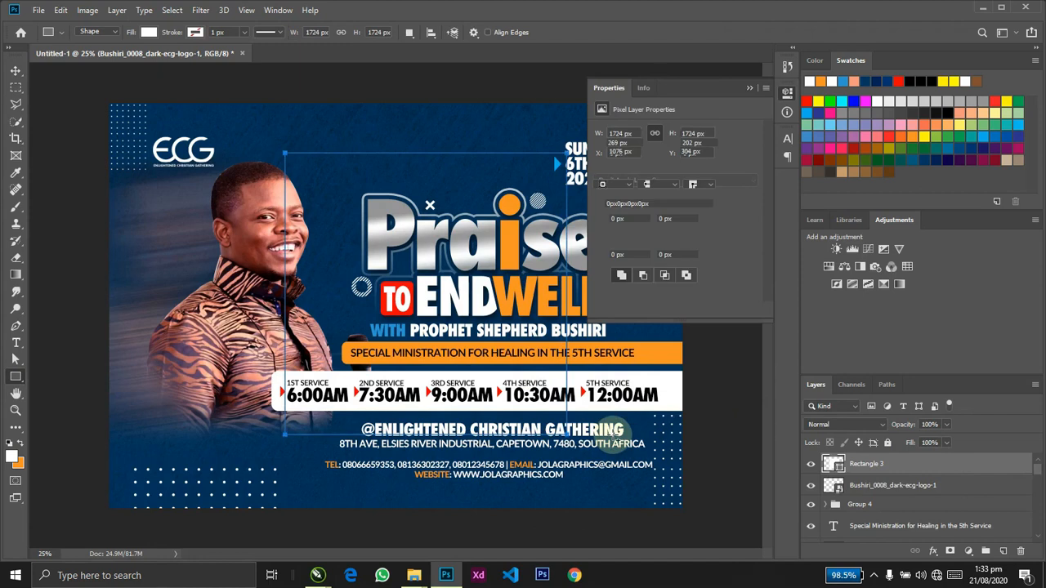
pyautogui.click(751, 88)
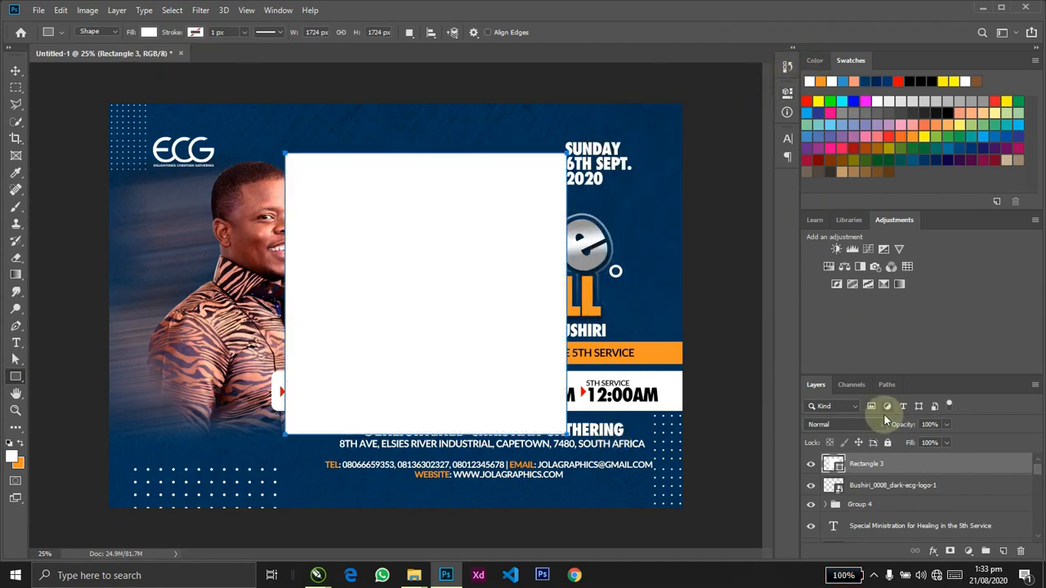
pyautogui.rightClick(915, 461)
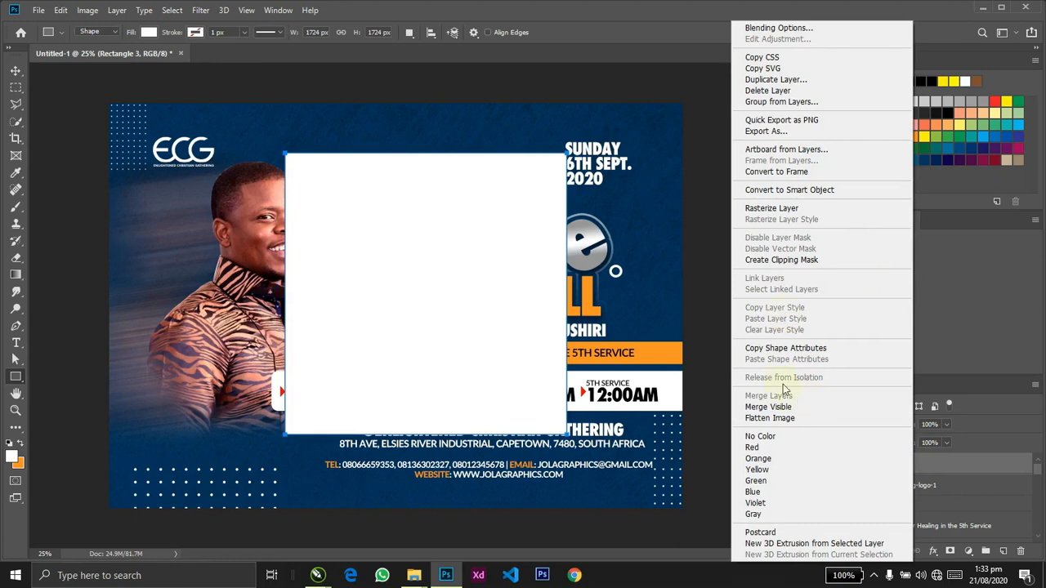
pyautogui.click(776, 210)
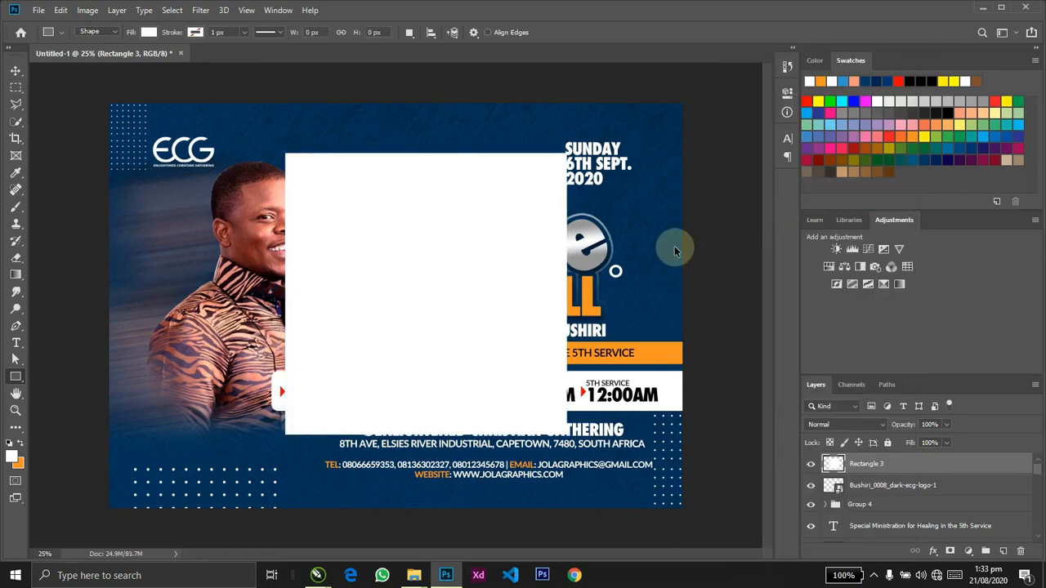
# Duplicate the white square's layer and scale the copy down about its center to about 81%.
pyautogui.hotkey('ctrl', 'j')
pyautogui.hotkey('ctrl', 't')
pyautogui.moveTo(566, 151); pyautogui.dragTo(528, 172)
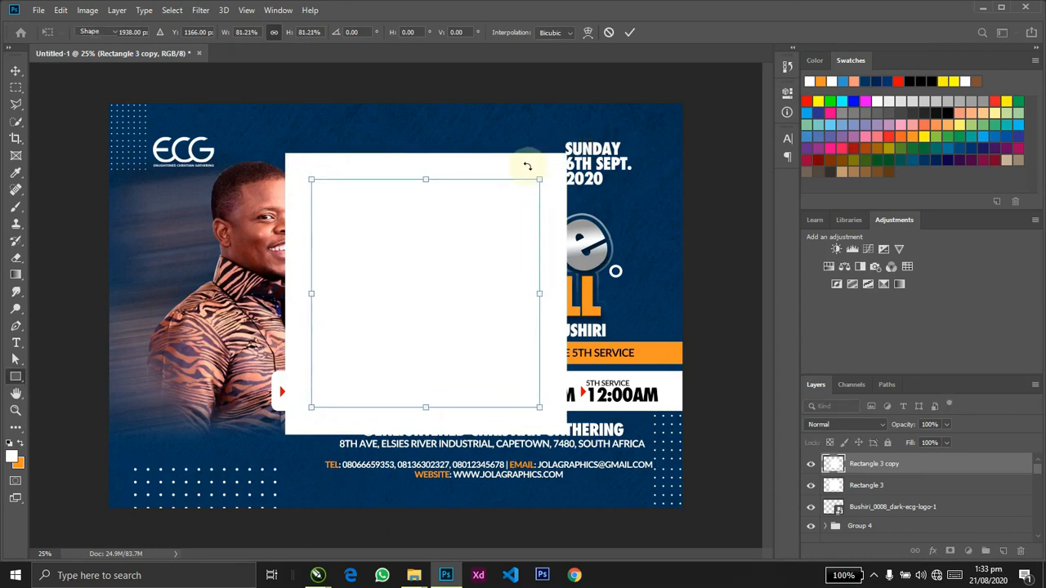
pyautogui.press('Return')
# Apply a Gaussian Blur with a radius of 107.1 pixels to the smaller square copy.
pyautogui.click(200, 10)
pyautogui.moveTo(306, 161)
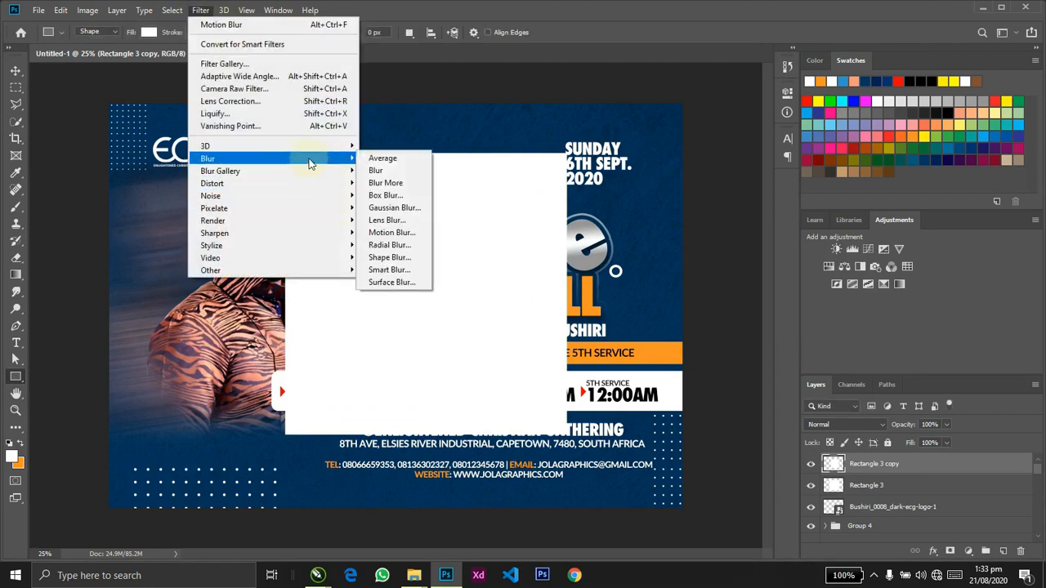
pyautogui.click(394, 207)
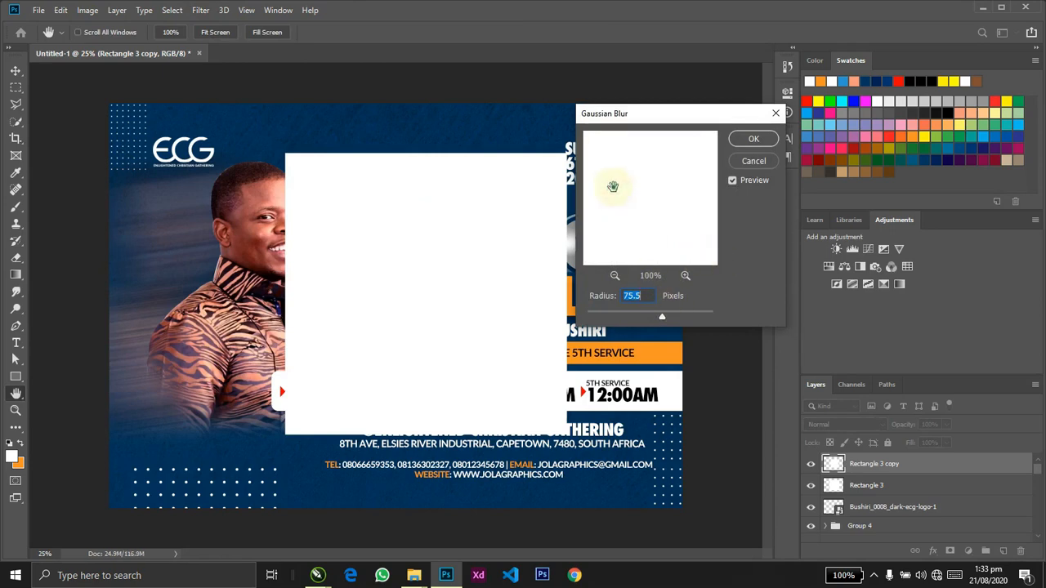
pyautogui.click(613, 278)
pyautogui.click(614, 278)
pyautogui.click(614, 278)
pyautogui.click(615, 278)
pyautogui.moveTo(662, 317); pyautogui.dragTo(669, 319)
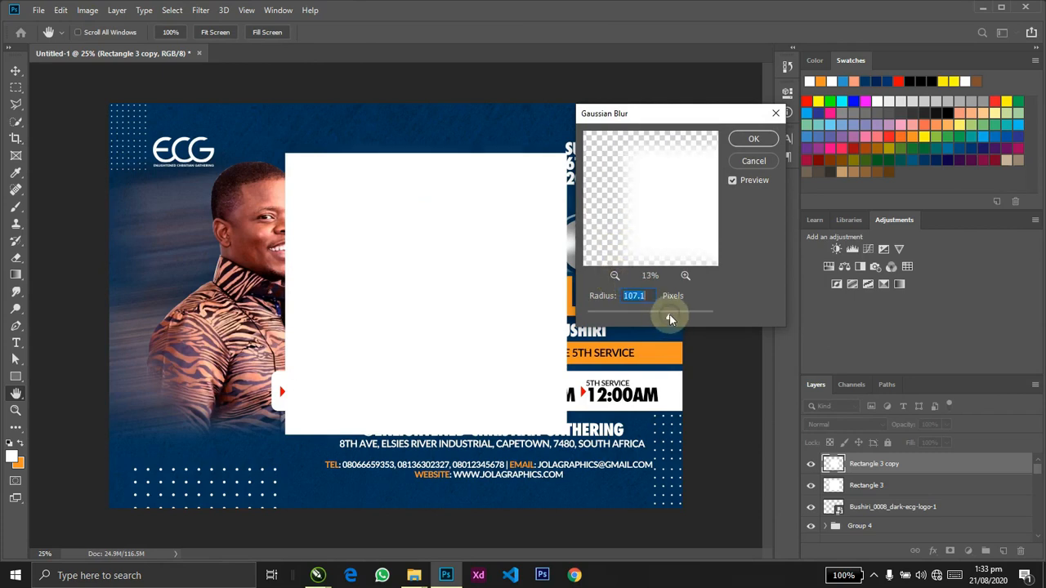
pyautogui.click(752, 140)
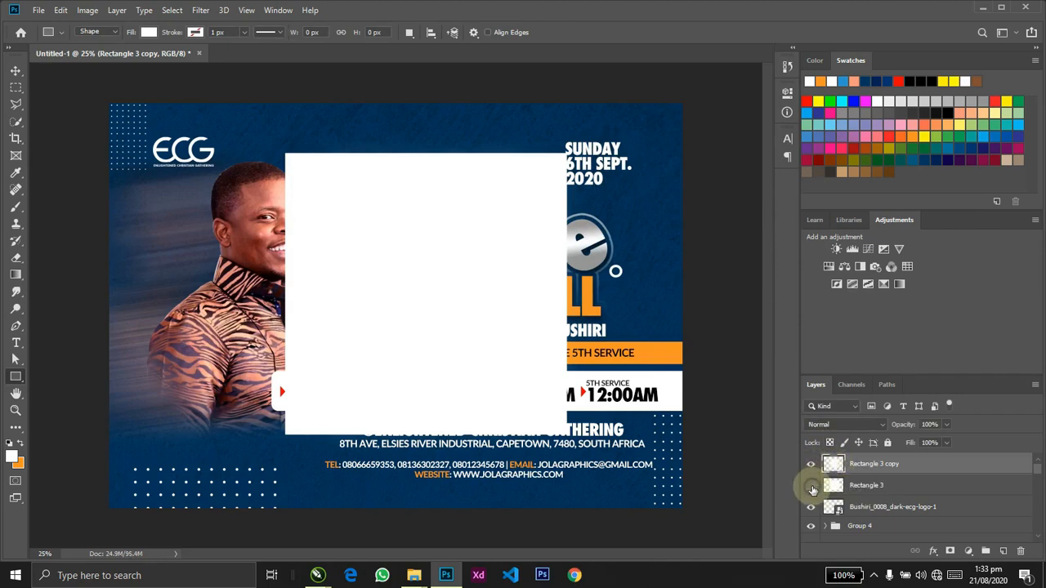
# Cut the blurred copy's selection out of the Rectangle 3 square to leave a soft-edged frame, and delete the blurred copy.
pyautogui.click(812, 486)
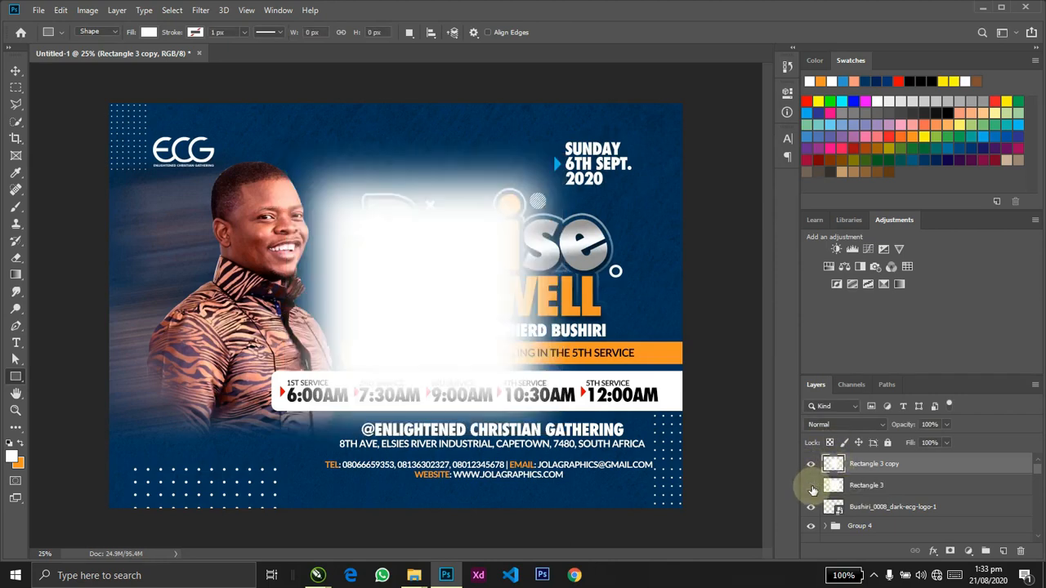
pyautogui.click(812, 487)
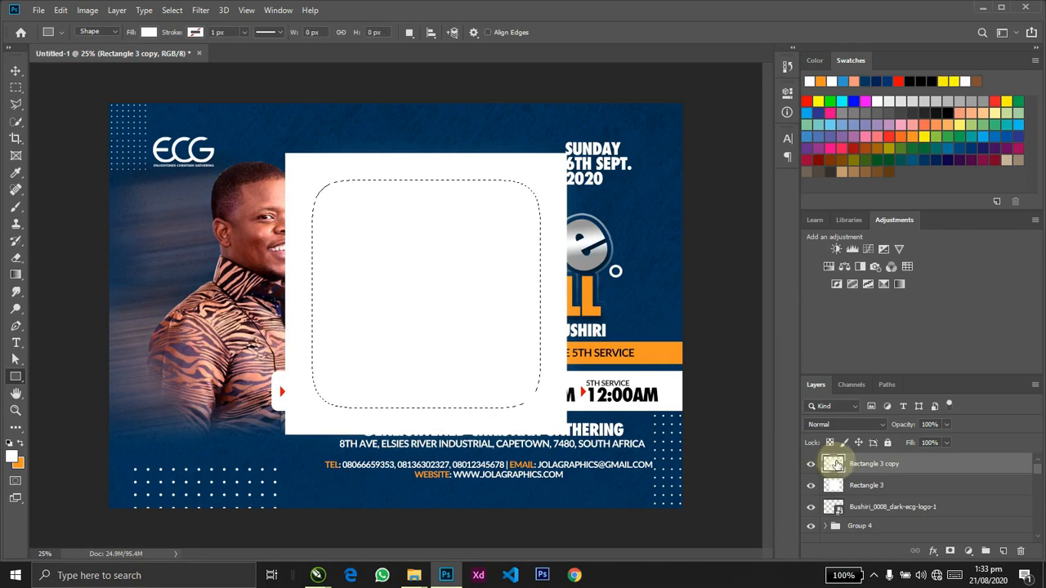
pyautogui.click(811, 464)
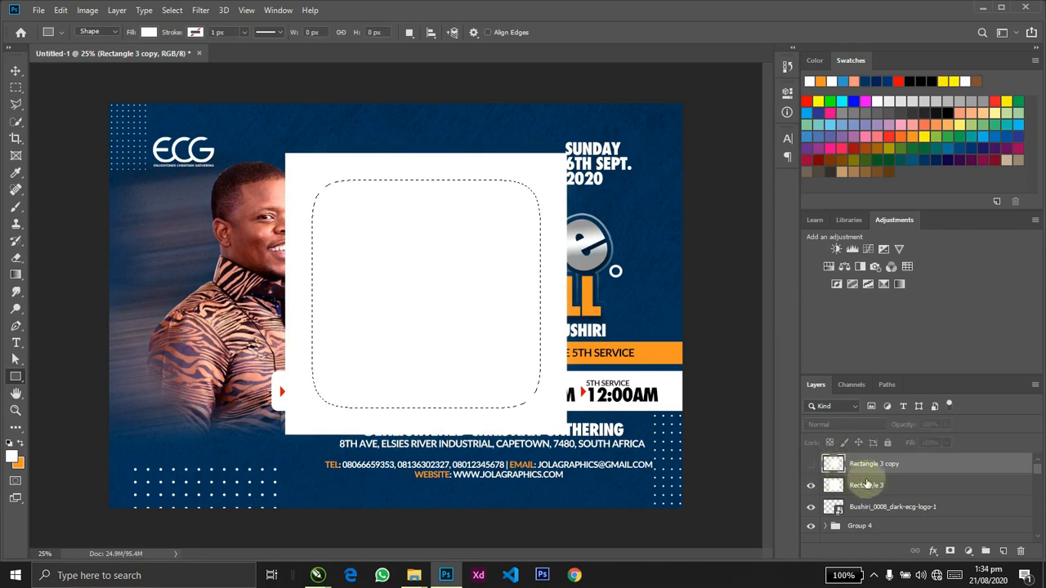
pyautogui.click(866, 484)
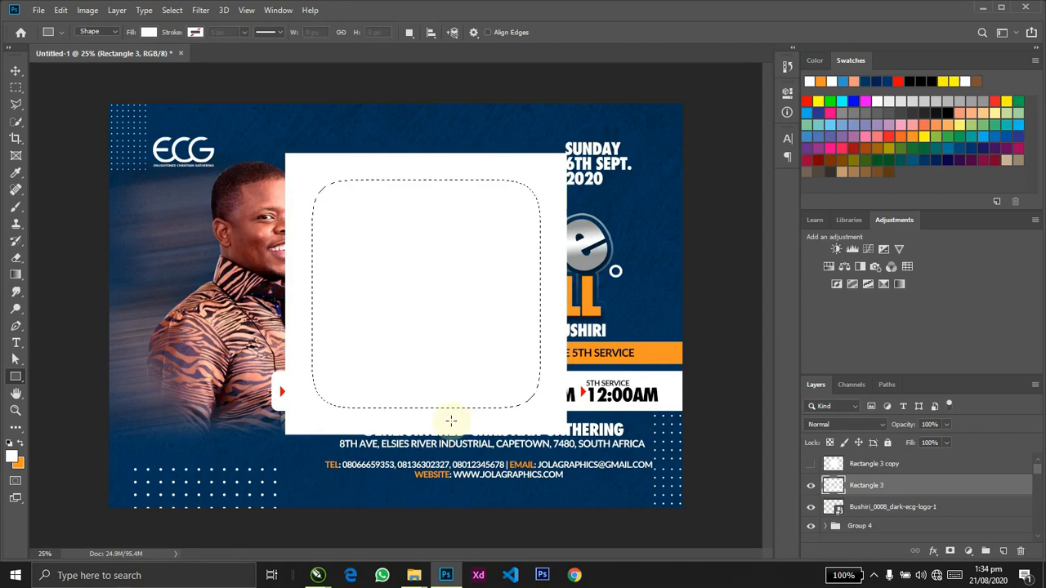
pyautogui.press('Delete')
pyautogui.hotkey('ctrl', 'd')
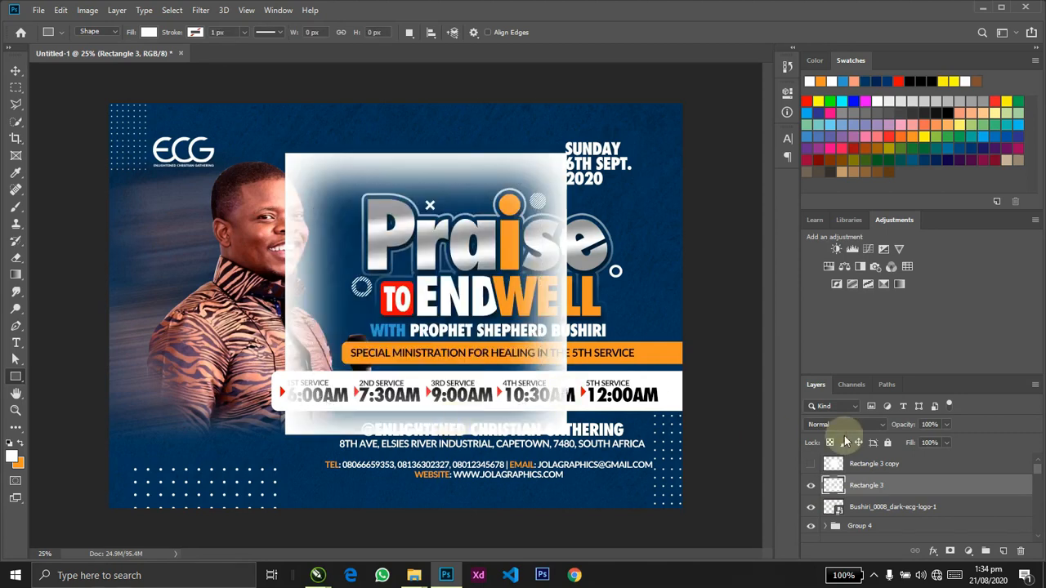
pyautogui.click(887, 464)
pyautogui.press('Delete')
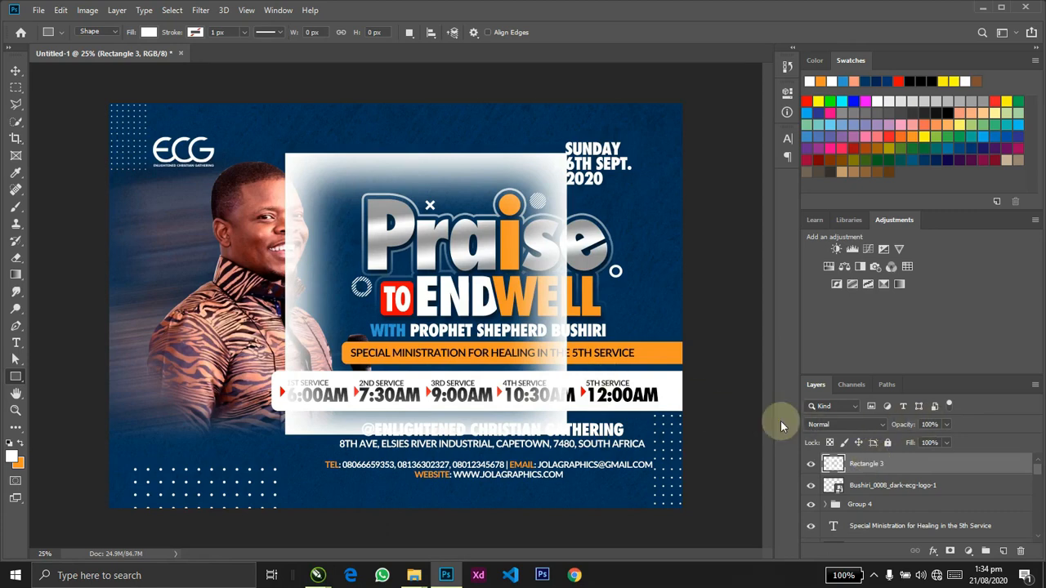
# Duplicate the soft-edged frame twice, scaling each copy down concentrically inside the previous one, the second to about 82%.
pyautogui.hotkey('ctrl', 'j')
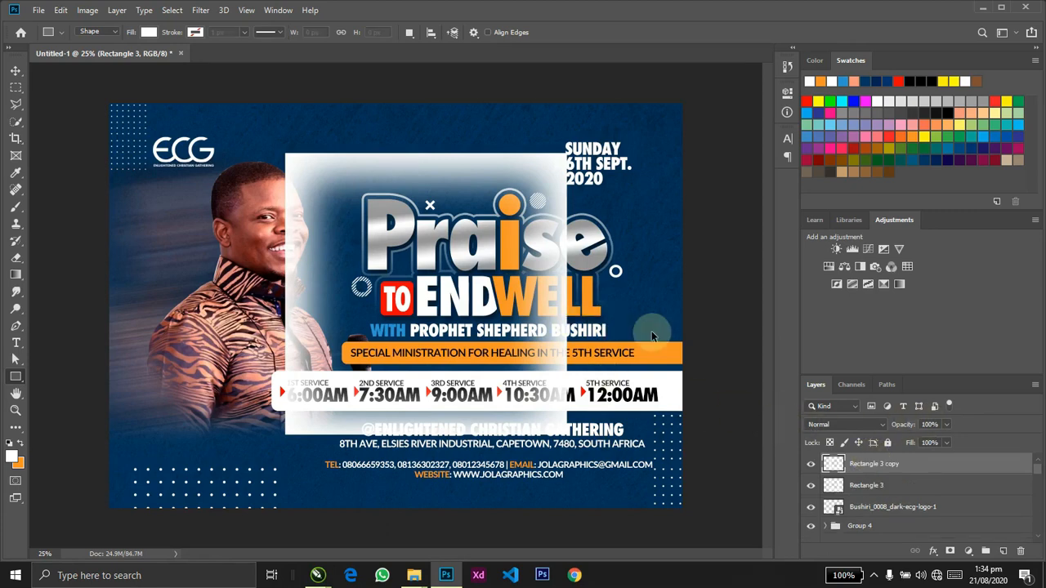
pyautogui.moveTo(552, 173); pyautogui.dragTo(547, 175)
pyautogui.press('Return')
pyautogui.hotkey('ctrl', 'j')
pyautogui.keyDown('alt'); pyautogui.click(546, 171); pyautogui.keyUp('alt')
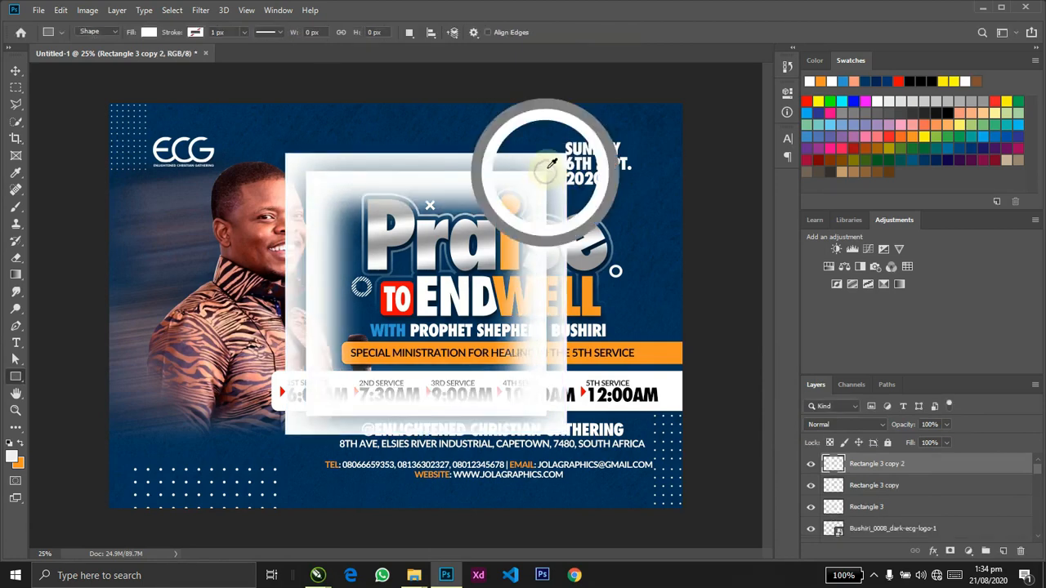
pyautogui.hotkey('ctrl', 't')
pyautogui.moveTo(546, 174); pyautogui.dragTo(511, 179)
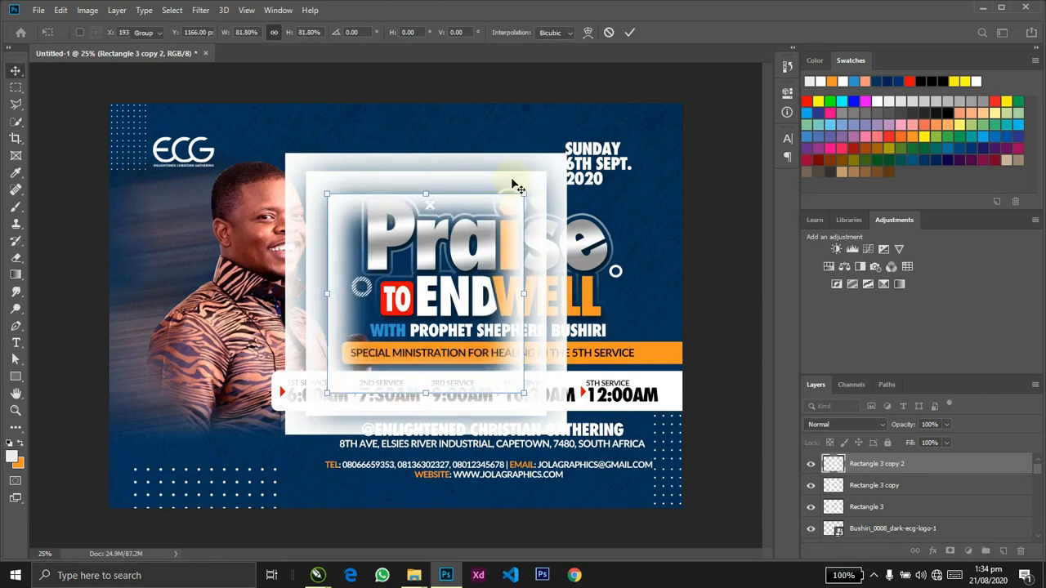
pyautogui.press('Return')
# Group the three frame layers and name the group "Reflection".
pyautogui.keyDown('shift'); pyautogui.click(890, 513); pyautogui.keyUp('shift')
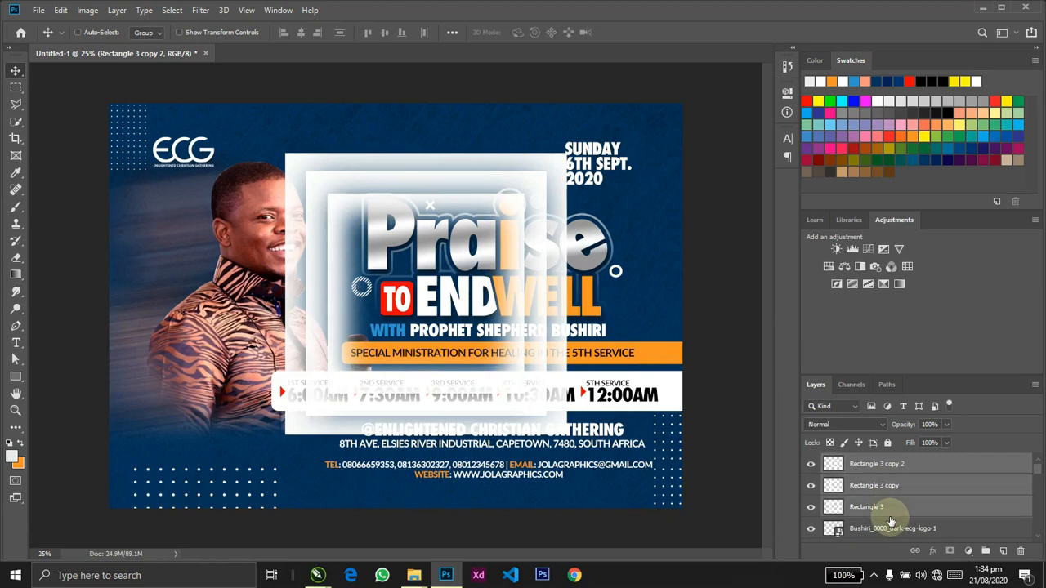
pyautogui.hotkey('ctrl', 'g')
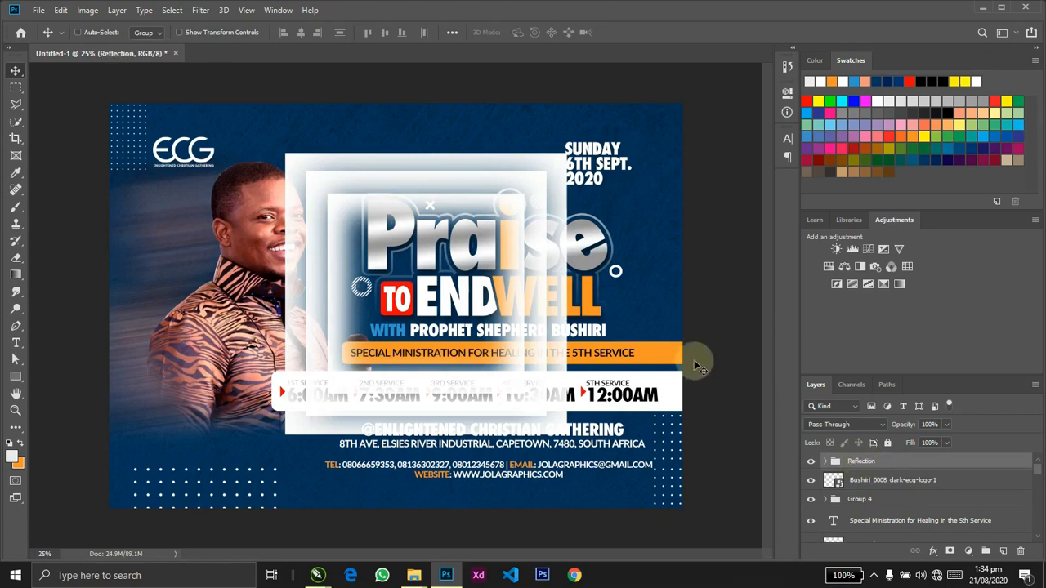
# Place the Reflection group directly above Layer 7 in the layer order and lower its opacity to 3%.
pyautogui.hotkey('ctrl', 'shift', '[')
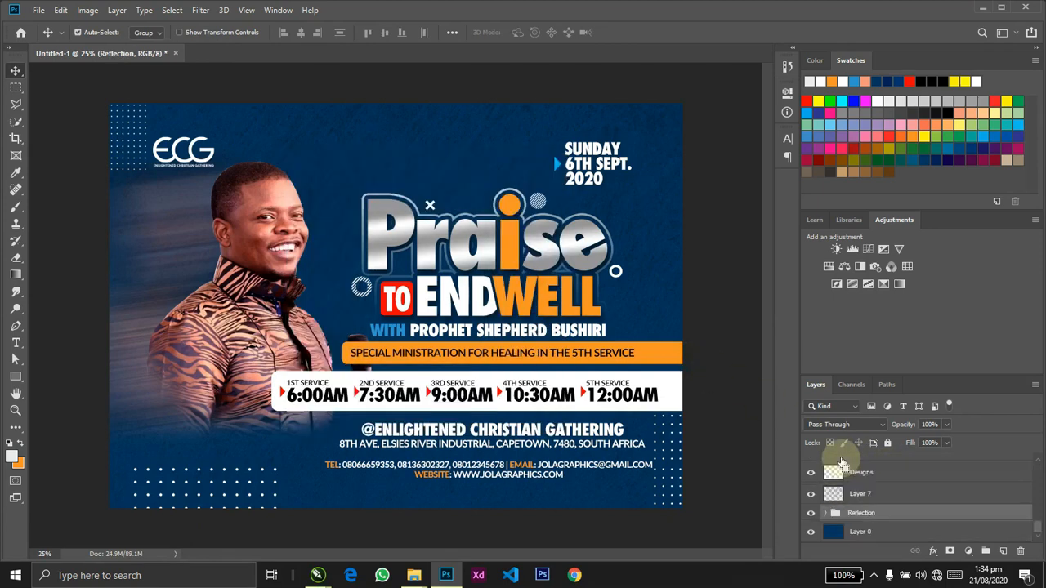
pyautogui.hotkey('ctrl', ']')
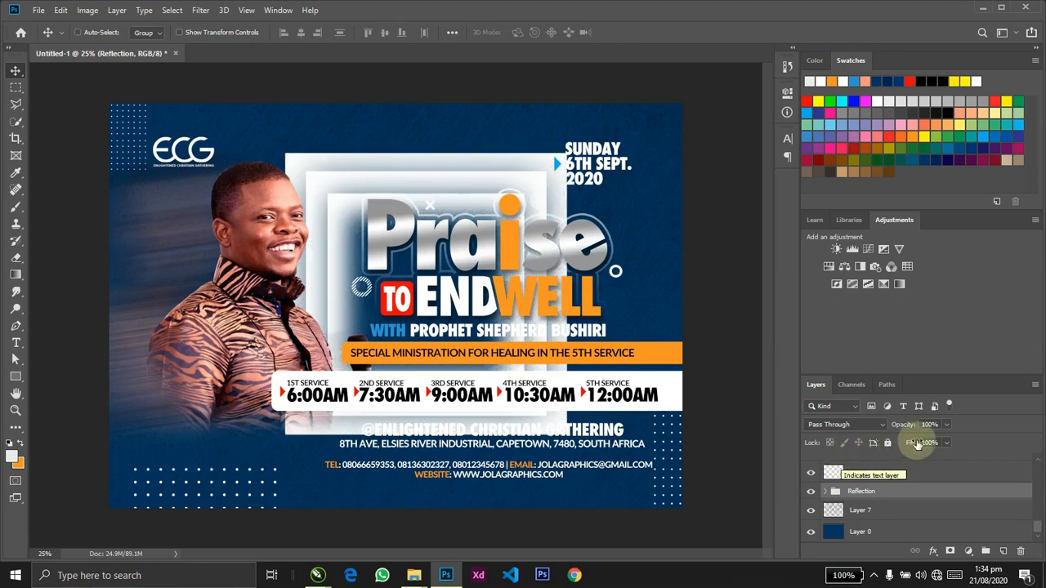
pyautogui.moveTo(904, 425); pyautogui.dragTo(773, 428)
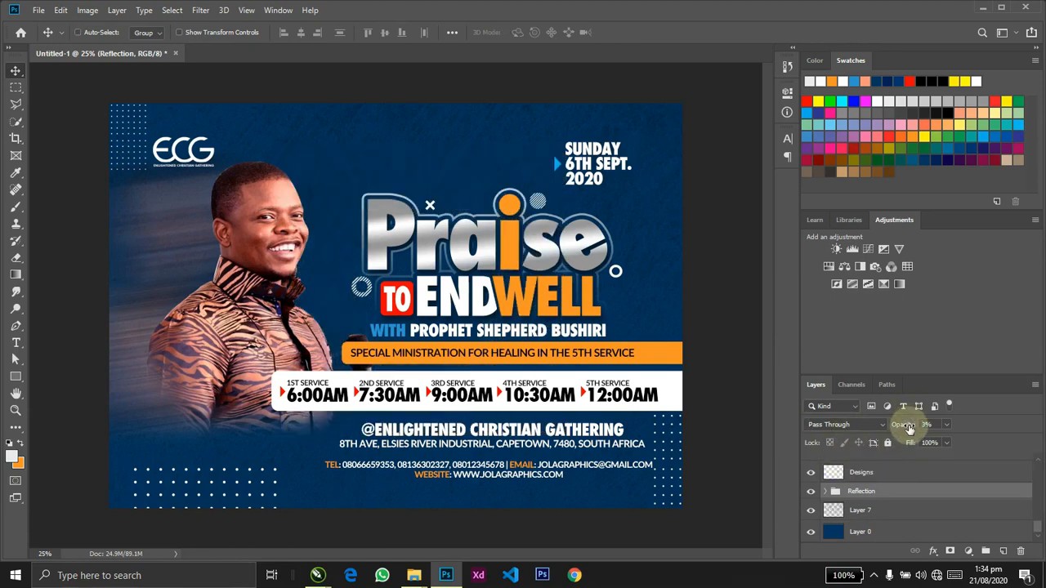
# Raise the Reflection group's opacity to 39%, rotate it about 22.6° and scale it to about 172%.
pyautogui.moveTo(909, 428); pyautogui.dragTo(904, 426)
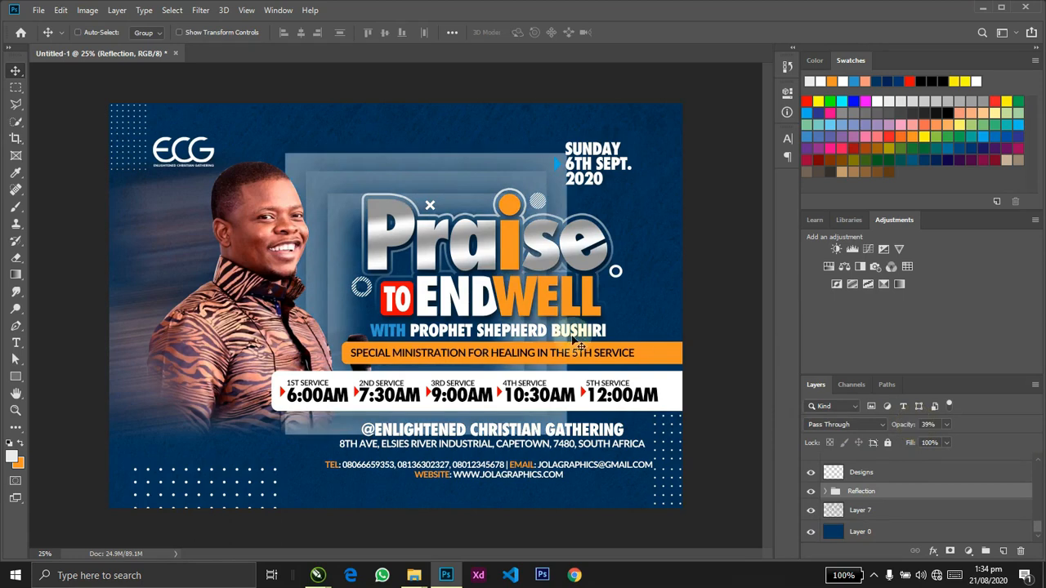
pyautogui.hotkey('ctrl', 't')
pyautogui.moveTo(651, 196); pyautogui.dragTo(682, 191)
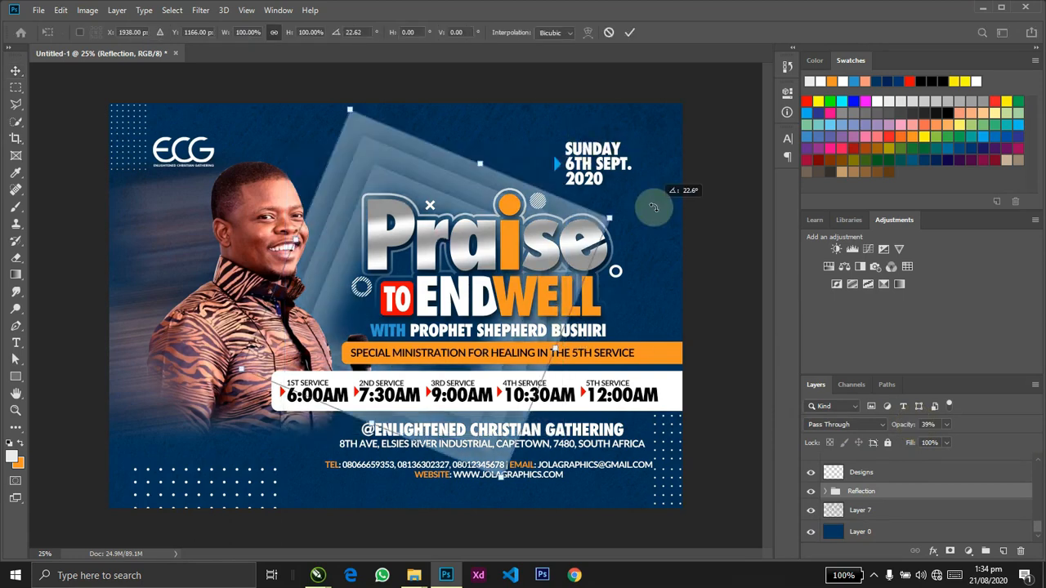
pyautogui.moveTo(610, 217); pyautogui.dragTo(731, 150)
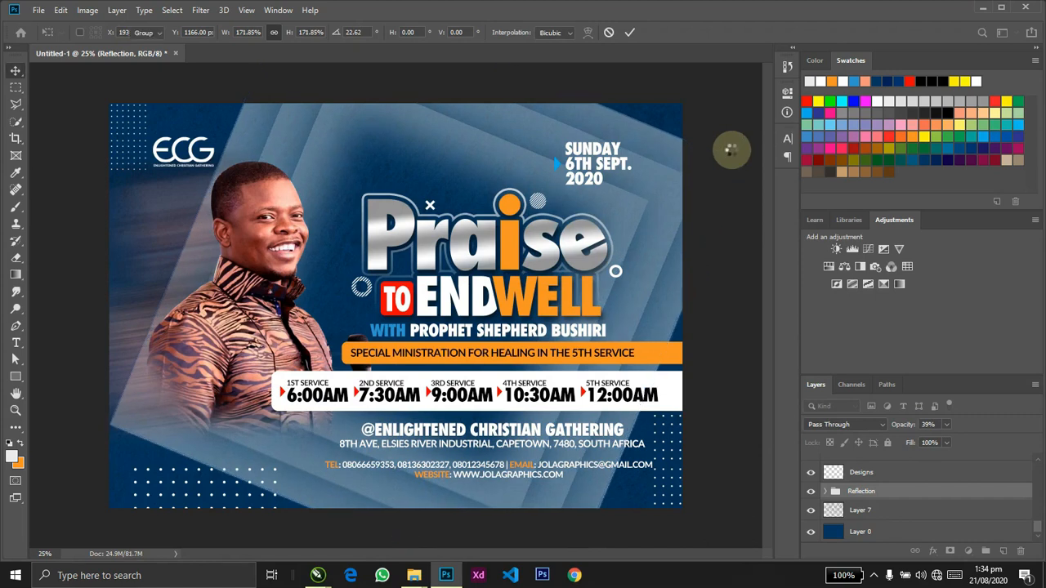
pyautogui.press('Return')
# Shift the Reflection group toward the preacher's side of the flyer and enlarge it to about 112%.
pyautogui.moveTo(652, 222)
pyautogui.mouseDown()
pyautogui.moveTo(633, 214)
pyautogui.moveTo(551, 236)
pyautogui.moveTo(558, 243)
pyautogui.mouseUp()
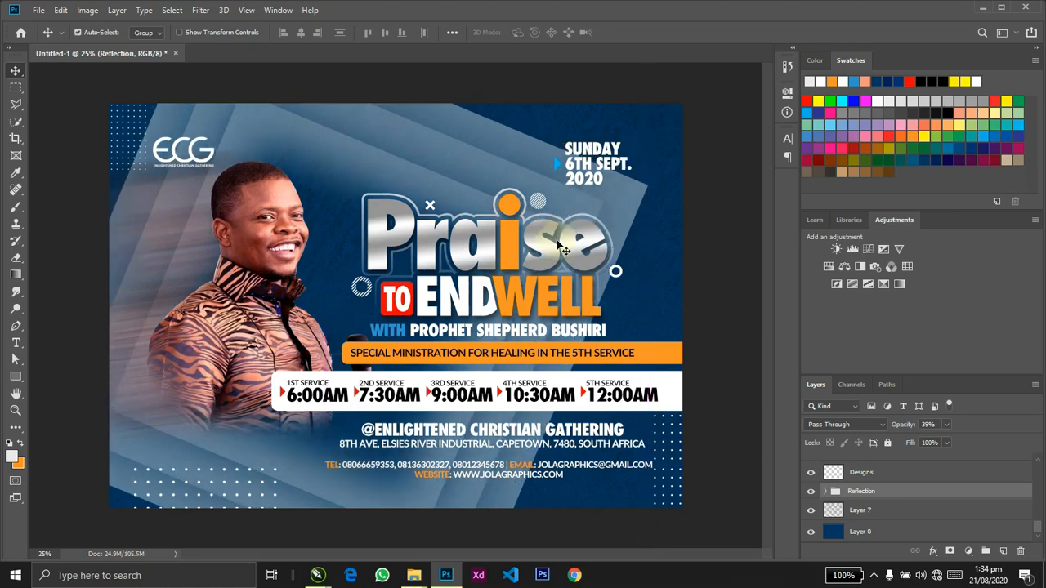
pyautogui.hotkey('ctrl', '-')
pyautogui.hotkey('ctrl', 't')
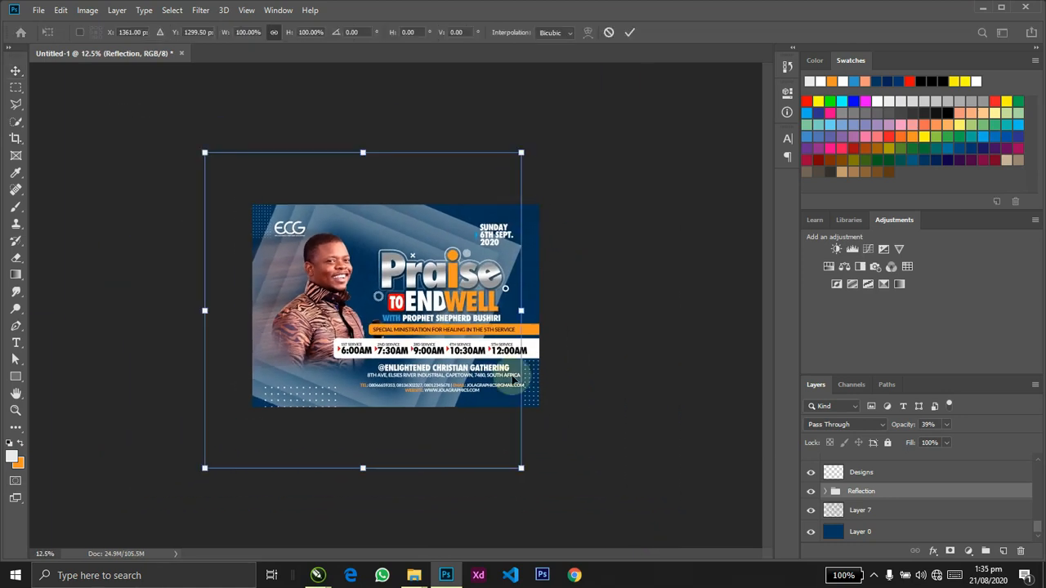
pyautogui.moveTo(522, 469); pyautogui.dragTo(540, 486)
pyautogui.press('Return')
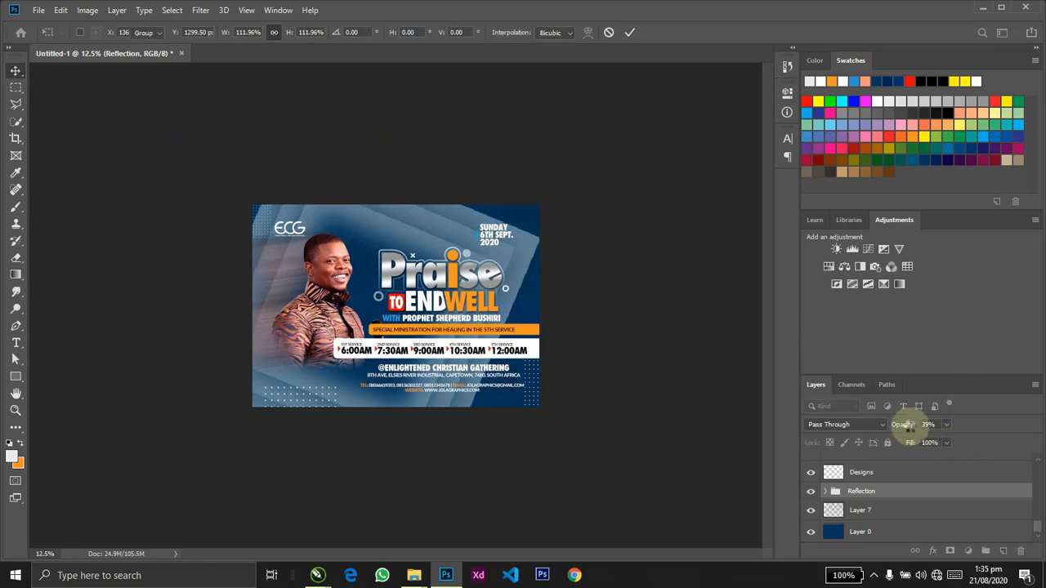
# Reduce the Reflection group's opacity to 21%.
pyautogui.moveTo(908, 427); pyautogui.dragTo(907, 425)
pyautogui.click(573, 284)
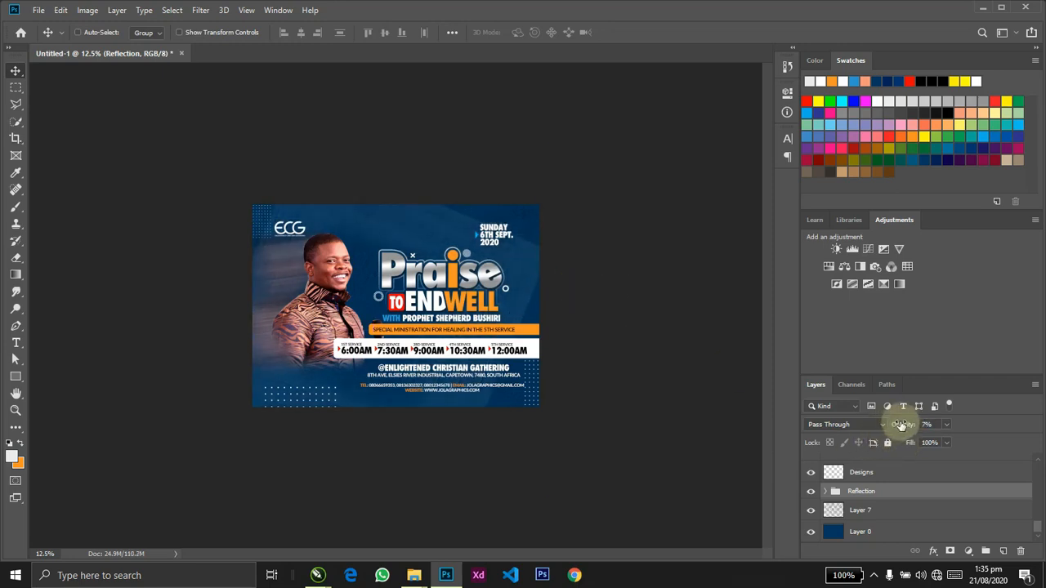
pyautogui.moveTo(907, 425); pyautogui.dragTo(907, 429)
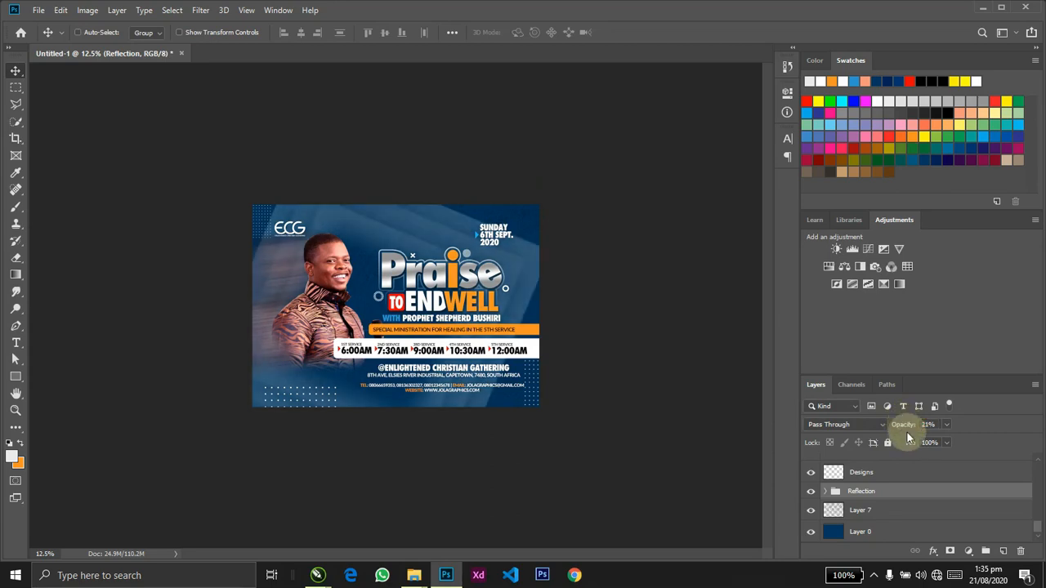
# Add a layer mask to the Reflection group and enlarge the Brush to about 1400 px.
pyautogui.click(951, 558)
pyautogui.press('b')
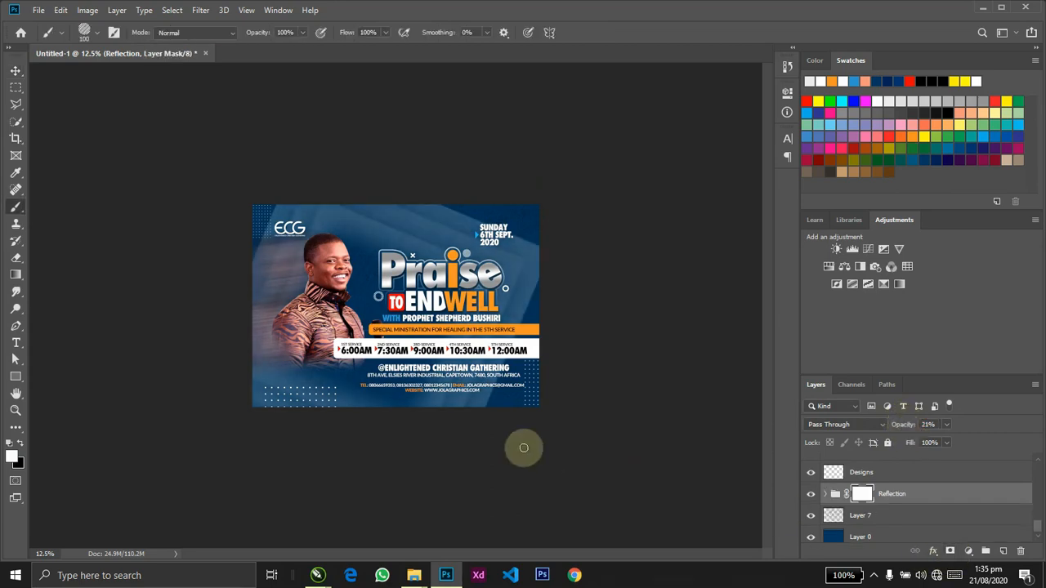
pyautogui.press(']')
pyautogui.press(']')
pyautogui.press(']')
pyautogui.press(']')
pyautogui.press(']')
pyautogui.press(']')
pyautogui.press(']')
pyautogui.press(']')
pyautogui.press(']')
pyautogui.press(']')
pyautogui.press(']')
pyautogui.press(']')
pyautogui.press(']')
pyautogui.press(']')
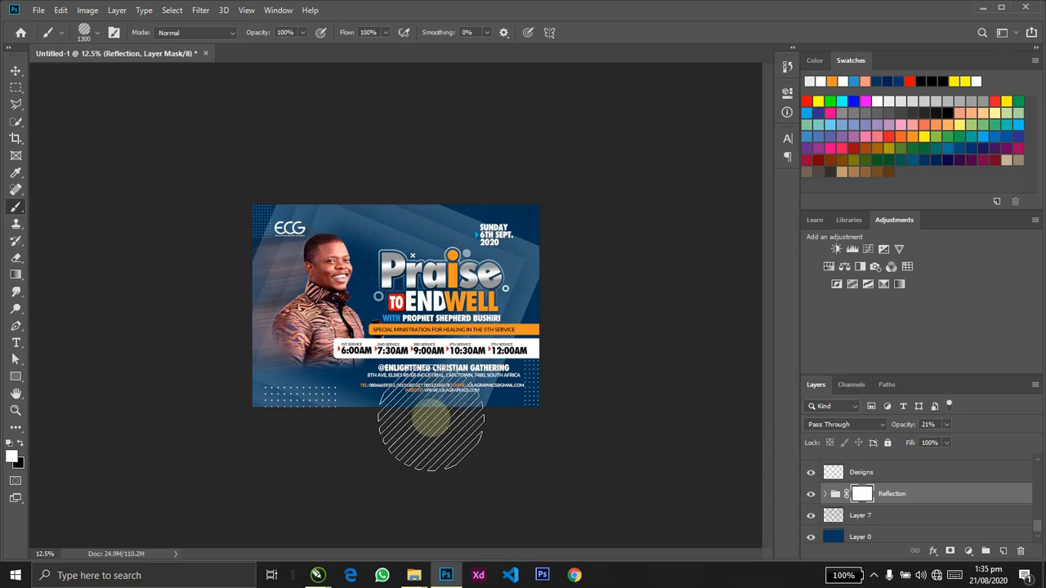
# Choose a soft round brush from General Brushes and paint black on the Reflection mask to hide the frames across the flyer's lower part.
pyautogui.rightClick(433, 424)
pyautogui.rightClick(408, 391)
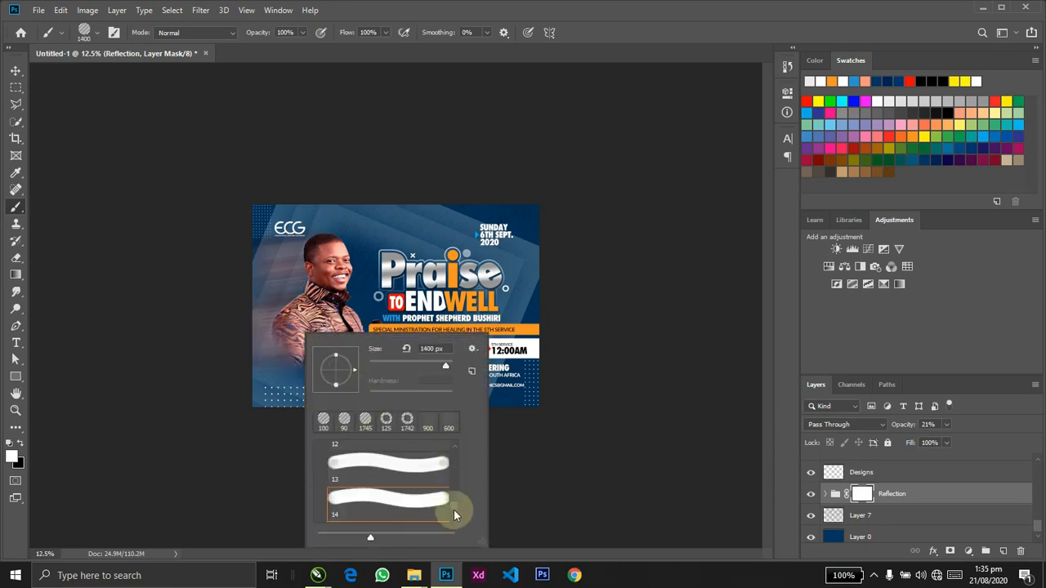
pyautogui.moveTo(454, 509)
pyautogui.mouseDown()
pyautogui.moveTo(459, 450)
pyautogui.moveTo(440, 434)
pyautogui.mouseUp()
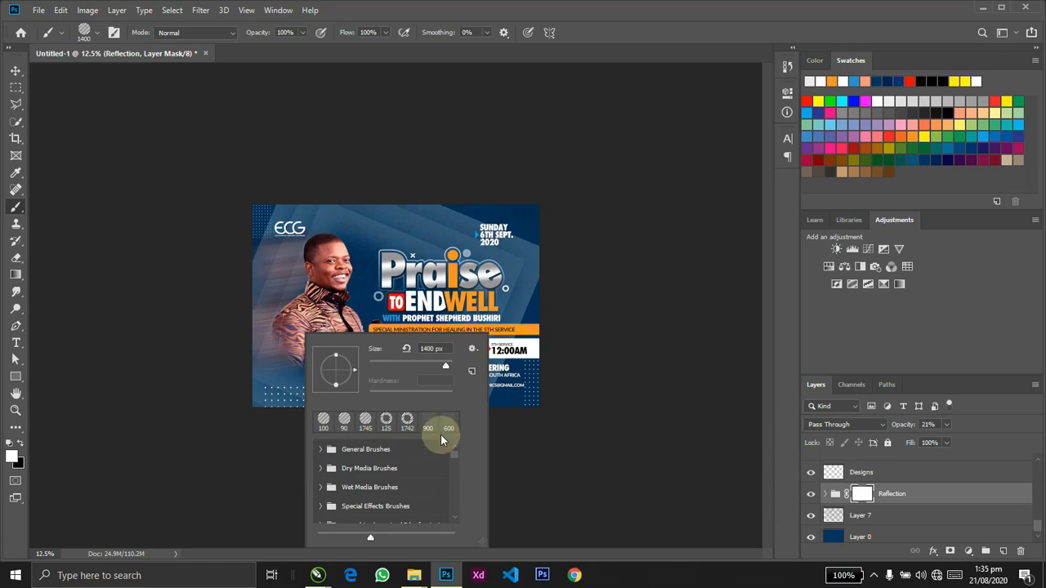
pyautogui.click(324, 455)
pyautogui.click(351, 470)
pyautogui.click(227, 302)
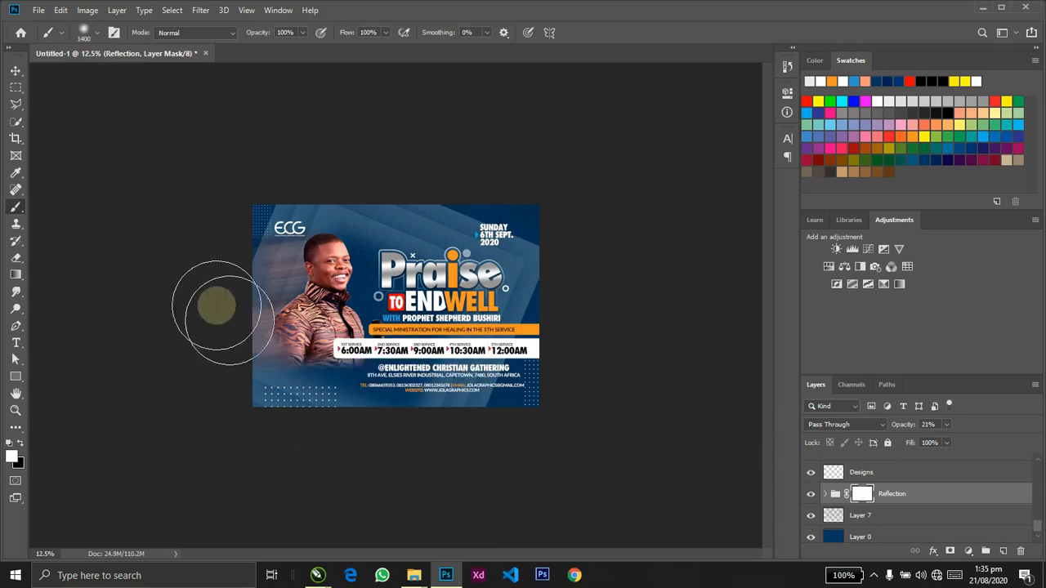
pyautogui.press('x')
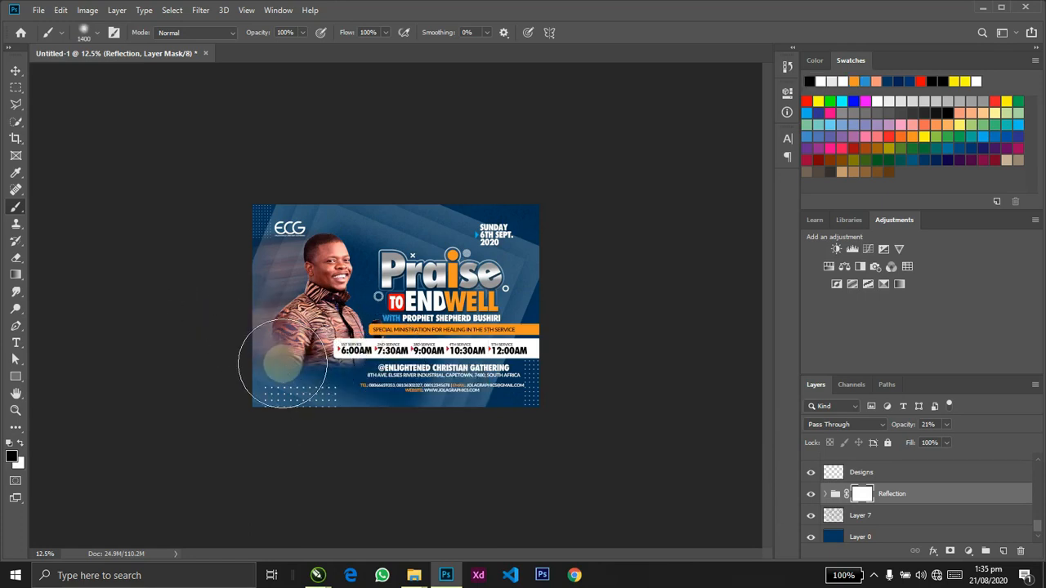
pyautogui.moveTo(253, 331)
pyautogui.mouseDown()
pyautogui.moveTo(285, 295)
pyautogui.moveTo(311, 329)
pyautogui.moveTo(241, 331)
pyautogui.moveTo(245, 346)
pyautogui.moveTo(391, 387)
pyautogui.moveTo(393, 372)
pyautogui.moveTo(518, 401)
pyautogui.moveTo(558, 319)
pyautogui.moveTo(538, 312)
pyautogui.moveTo(545, 296)
pyautogui.moveTo(621, 263)
pyautogui.moveTo(495, 316)
pyautogui.moveTo(457, 319)
pyautogui.moveTo(606, 235)
pyautogui.moveTo(532, 327)
pyautogui.mouseUp()
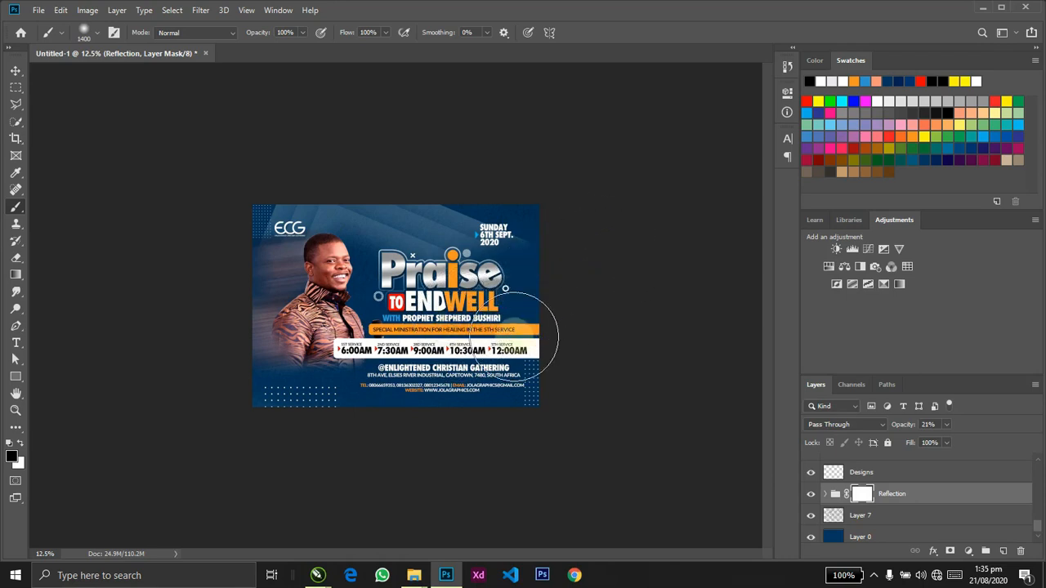
# Enlarge the masked Reflection group with Free Transform and reposition it over the flyer's upper area.
pyautogui.press('v')
pyautogui.hotkey('ctrl', 't')
pyautogui.moveTo(549, 498); pyautogui.dragTo(592, 527)
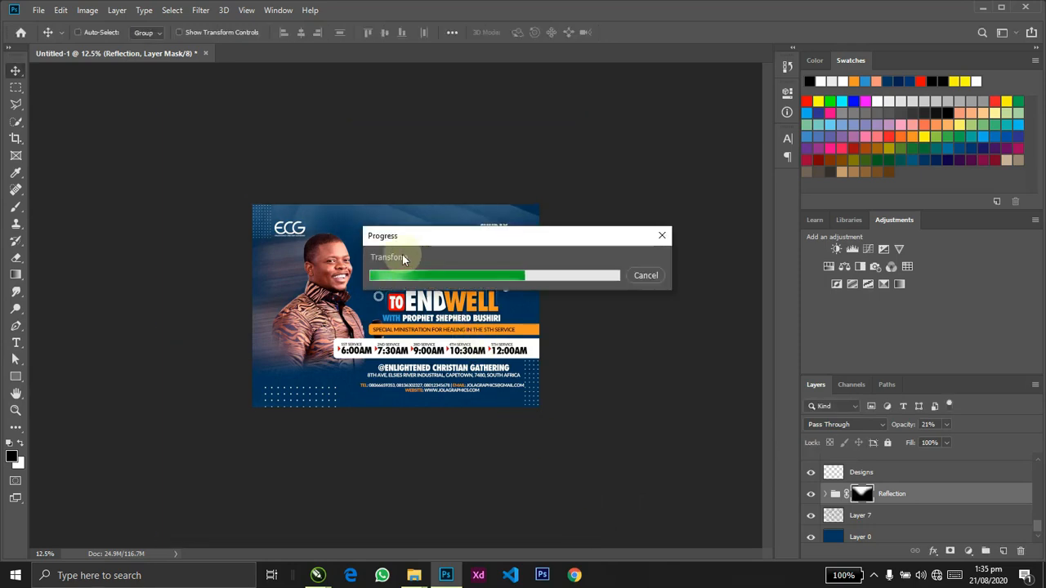
pyautogui.moveTo(405, 257); pyautogui.dragTo(490, 304)
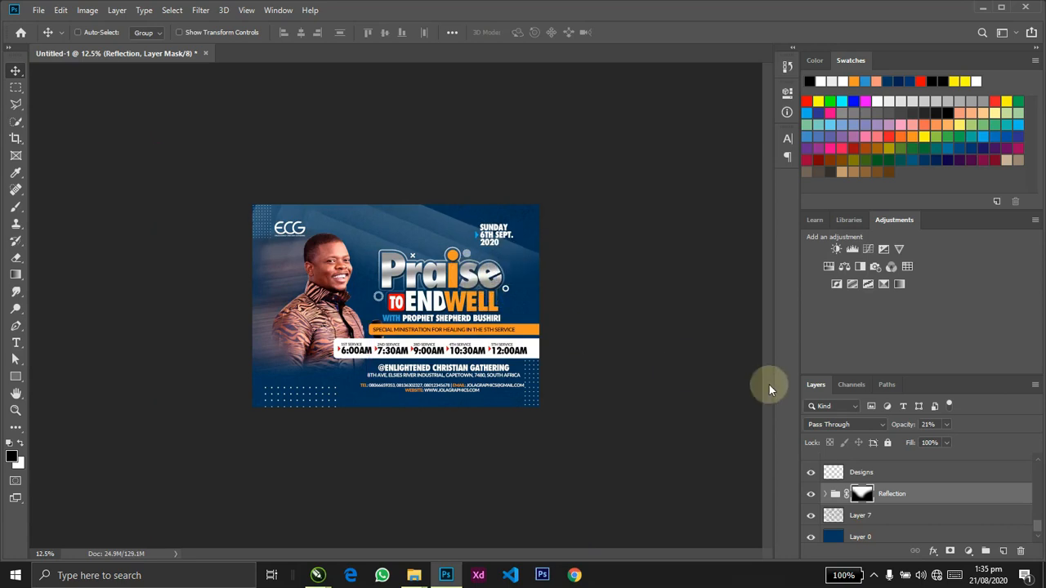
# Set the masked Reflection group's opacity to 16%.
pyautogui.moveTo(898, 426); pyautogui.dragTo(896, 429)
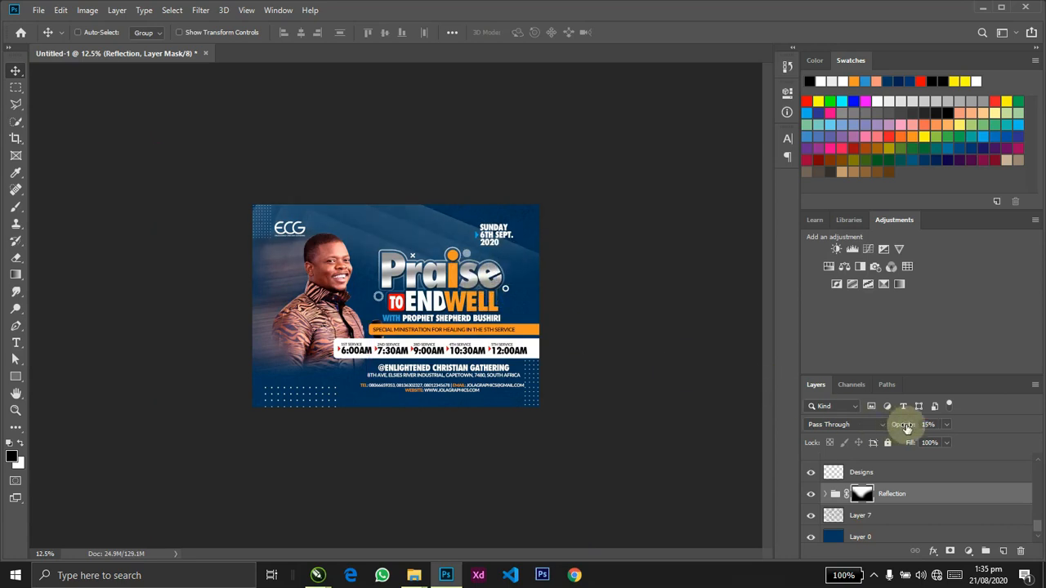
pyautogui.hotkey('ctrl', '+')
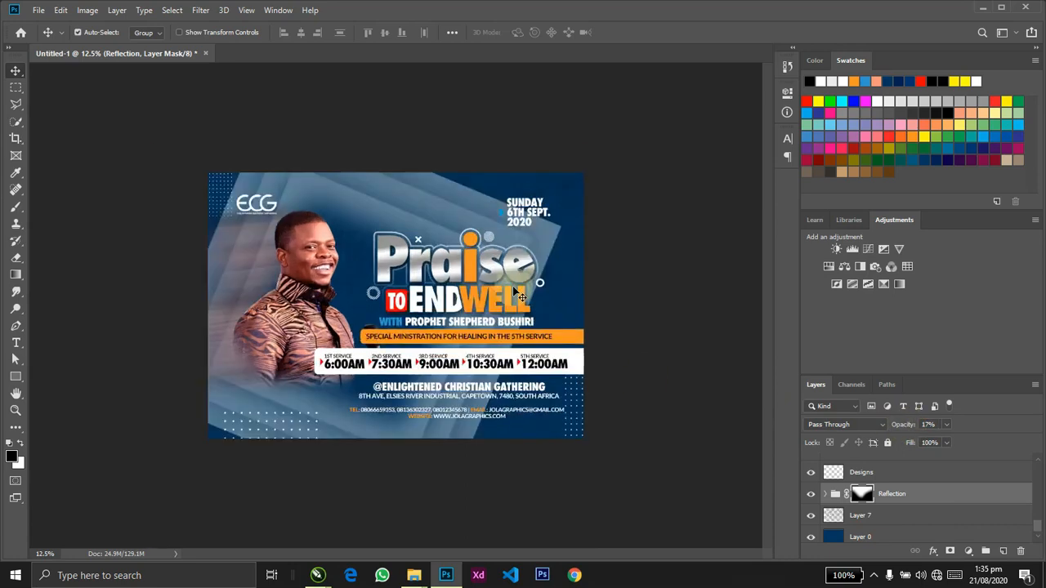
pyautogui.hotkey('ctrl', '-')
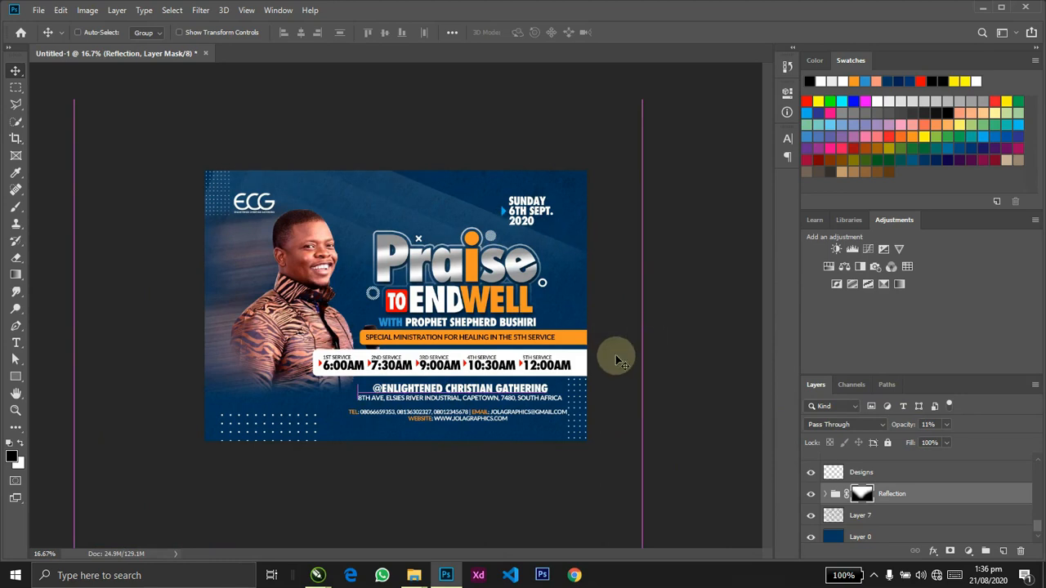
pyautogui.moveTo(904, 425); pyautogui.dragTo(910, 430)
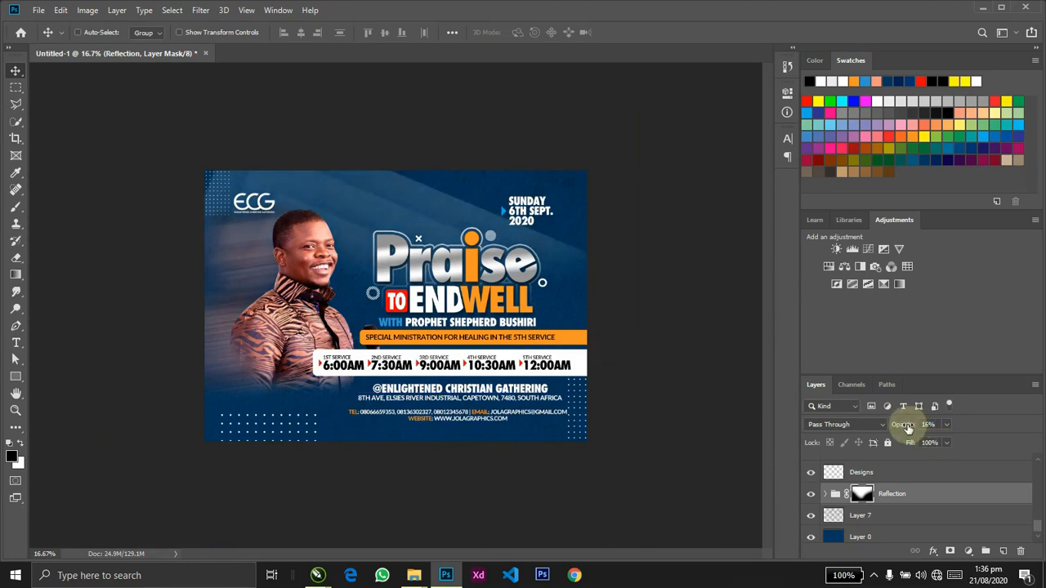
pyautogui.click(633, 305)
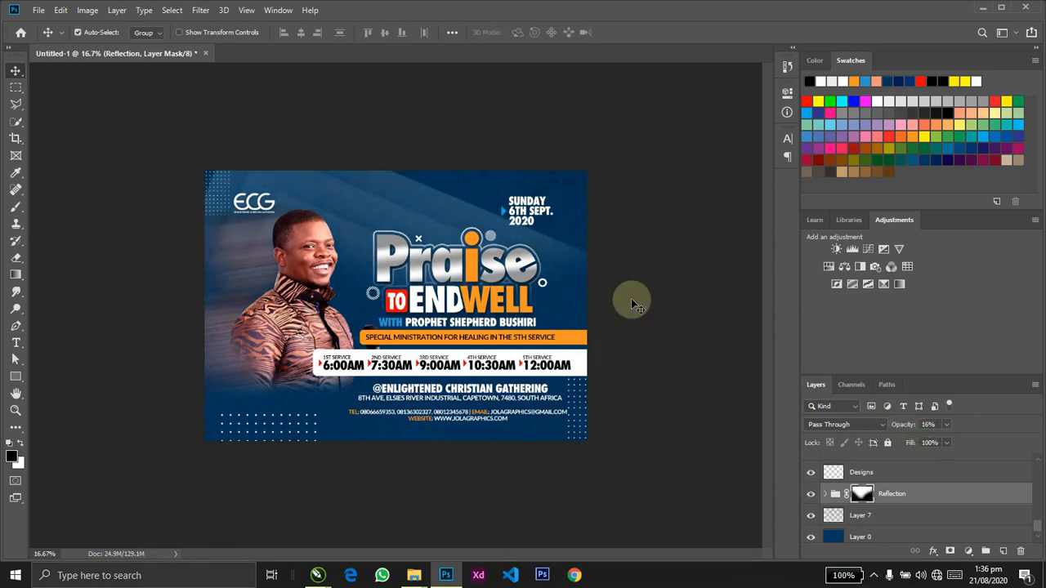
pyautogui.hotkey('ctrl', '+')
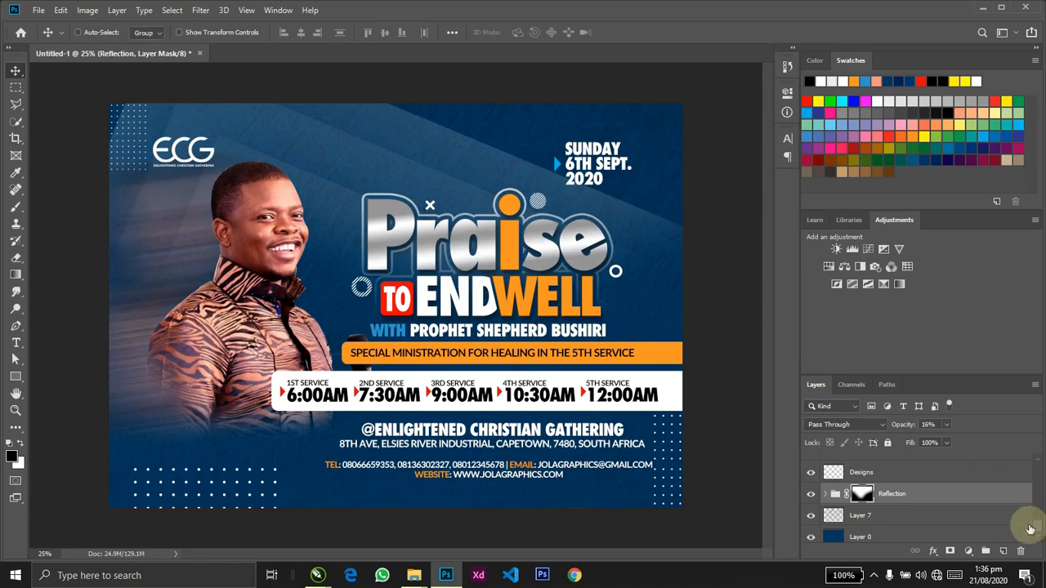
# Place city-lights-moon.jpg from the Project Files folder directly above Layer 0, fitted across the flyer's width.
pyautogui.scroll(-1, 1039, 527)
pyautogui.click(875, 529)
pyautogui.hotkey('alt', 'Tab')
pyautogui.click(364, 156)
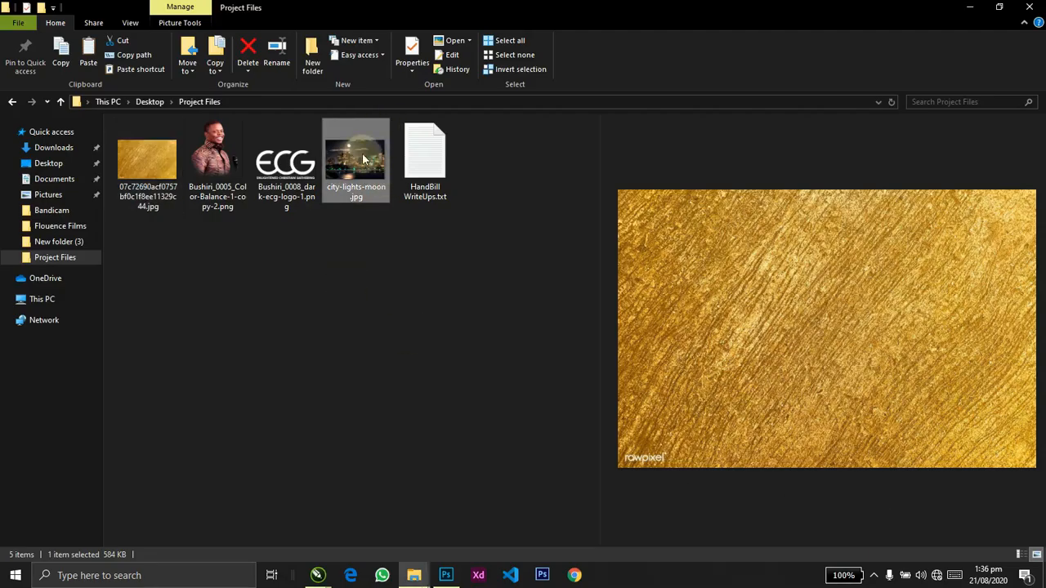
pyautogui.moveTo(441, 467); pyautogui.dragTo(466, 391)
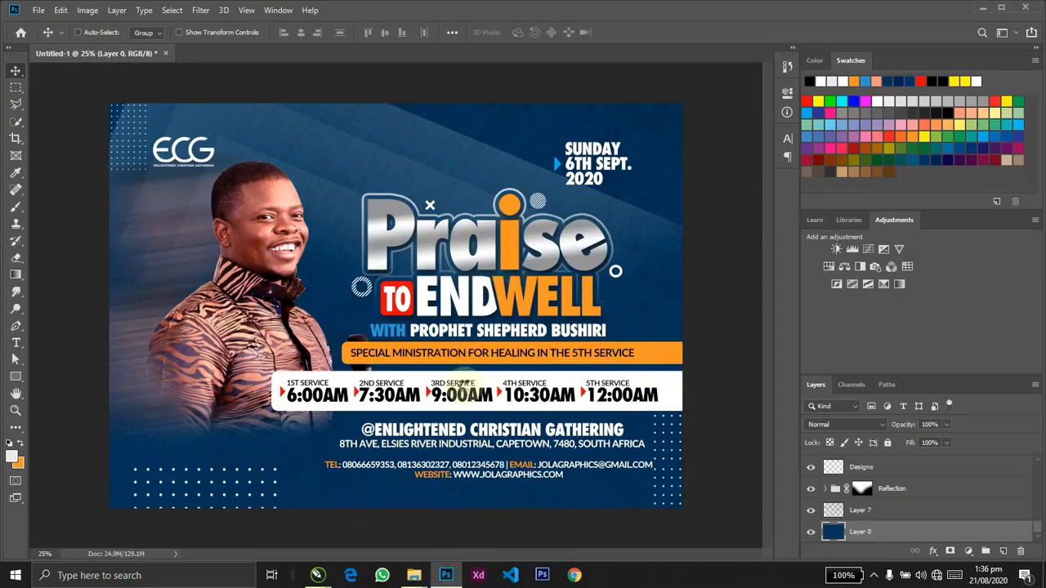
pyautogui.moveTo(465, 386); pyautogui.dragTo(464, 387)
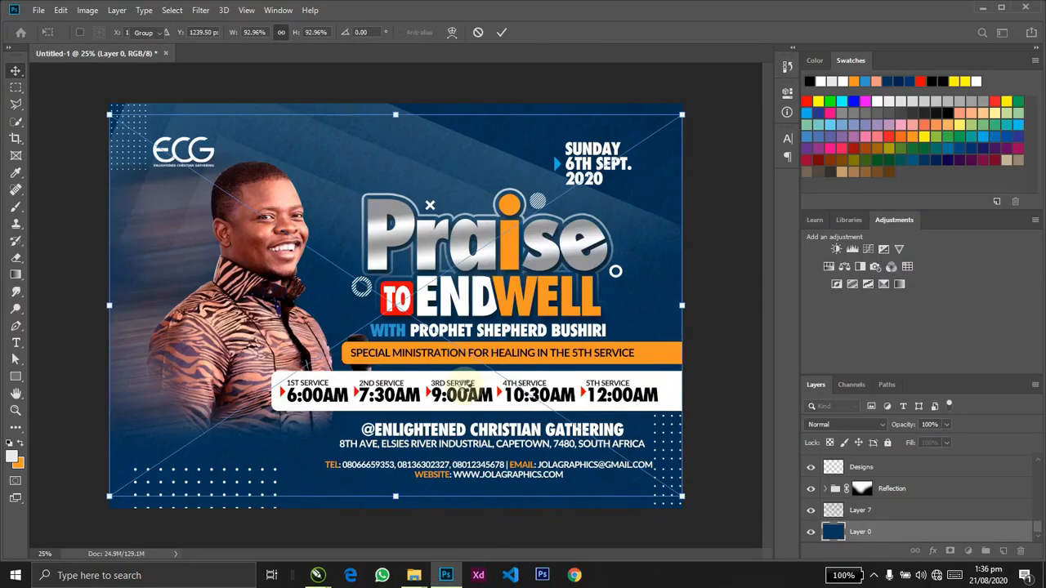
pyautogui.press('Return')
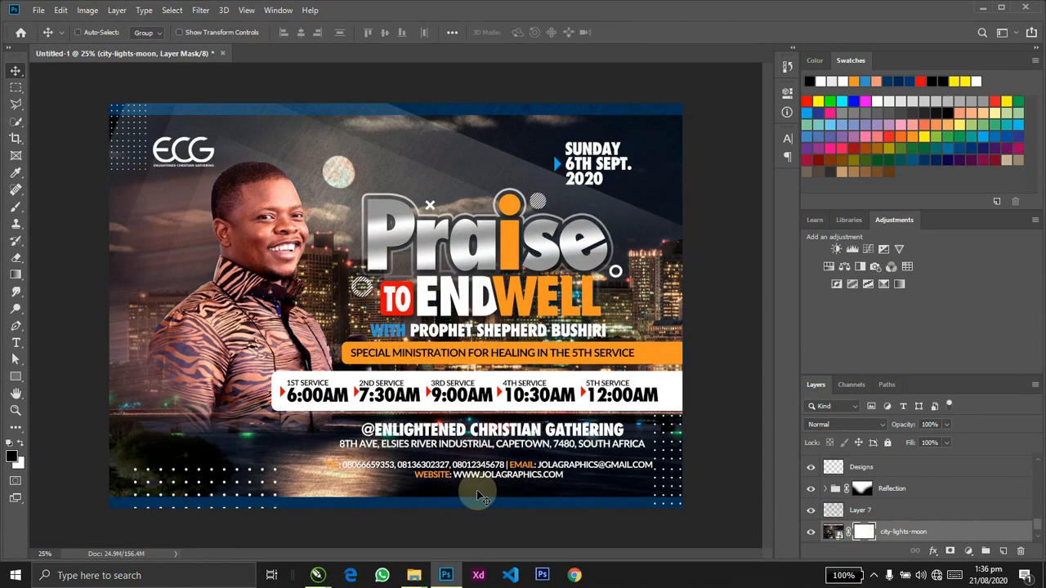
# Paint black on the city-lights-moon layer mask to fade the photo's sky, water and the area behind the preacher into the blue background.
pyautogui.press('b')
pyautogui.moveTo(178, 445)
pyautogui.mouseDown()
pyautogui.moveTo(221, 457)
pyautogui.moveTo(93, 467)
pyautogui.moveTo(494, 484)
pyautogui.mouseUp()
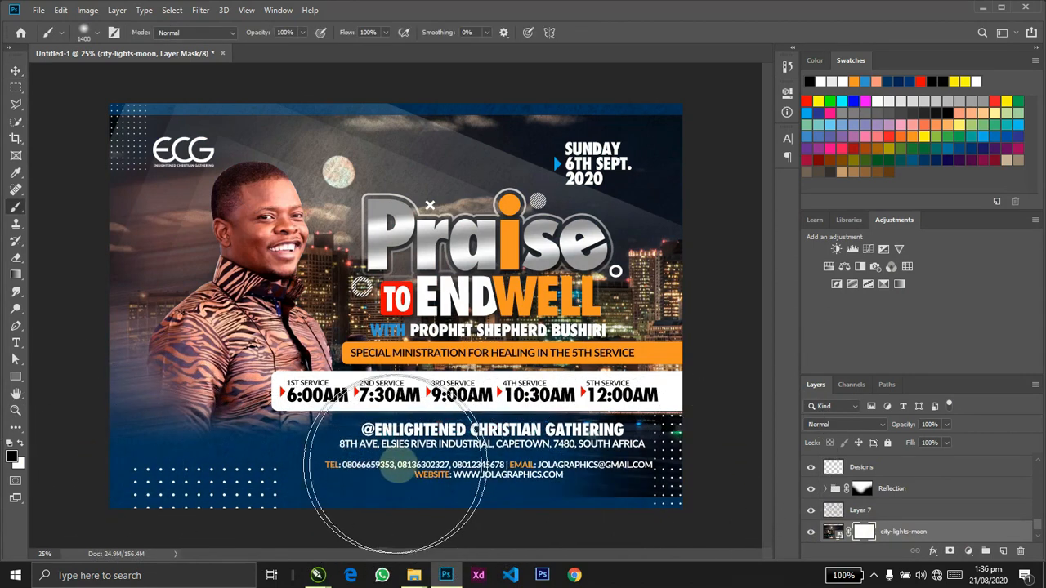
pyautogui.moveTo(114, 168)
pyautogui.mouseDown()
pyautogui.moveTo(335, 135)
pyautogui.moveTo(564, 127)
pyautogui.mouseUp()
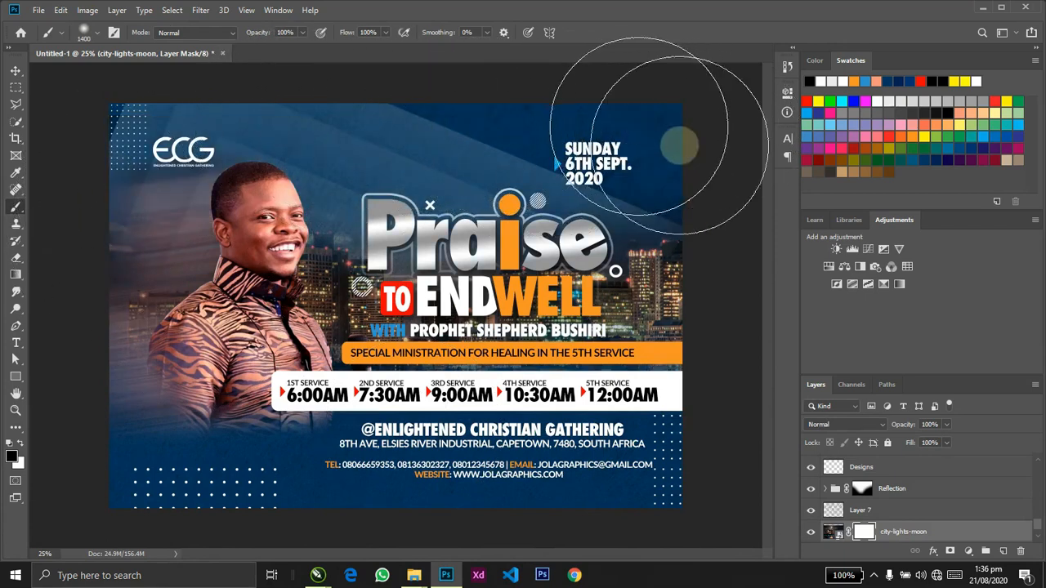
pyautogui.press('v')
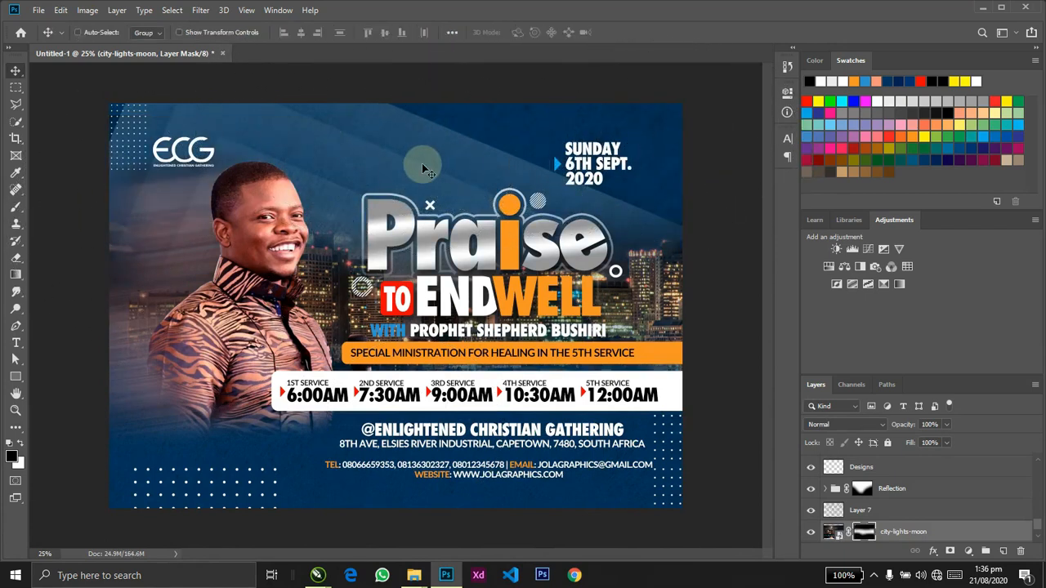
pyautogui.press('b')
pyautogui.moveTo(142, 267); pyautogui.dragTo(147, 397)
pyautogui.press('v')
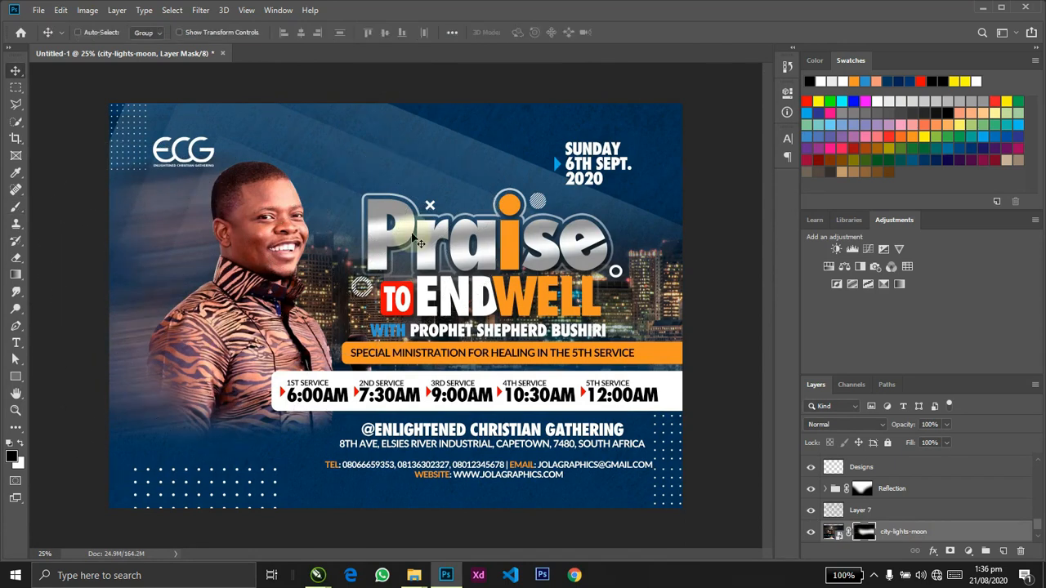
# Apply a Gaussian Blur with a radius of 8.2 pixels to the city-lights-moon layer mask.
pyautogui.click(200, 10)
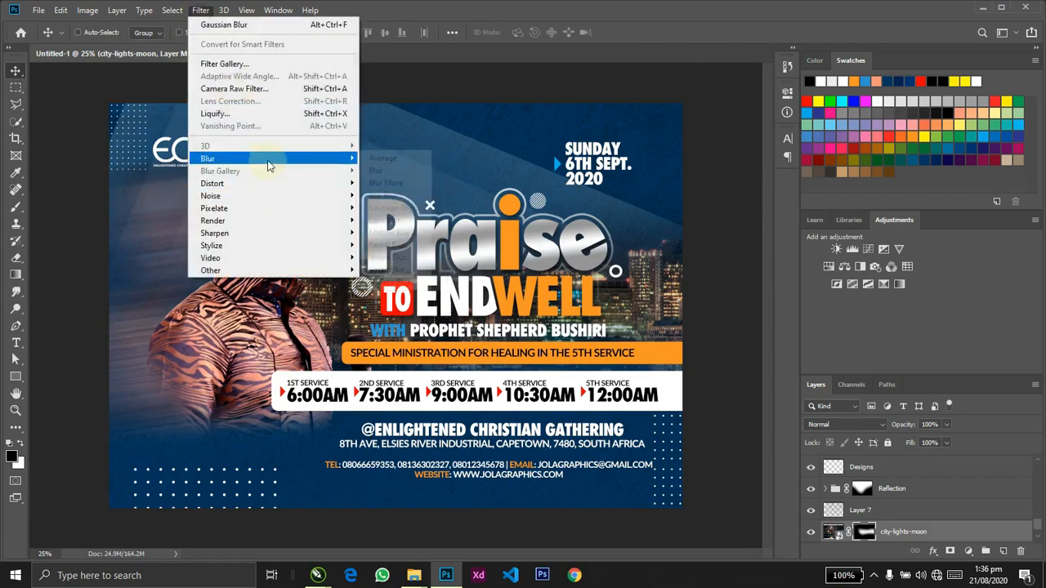
pyautogui.moveTo(269, 159)
pyautogui.click(399, 208)
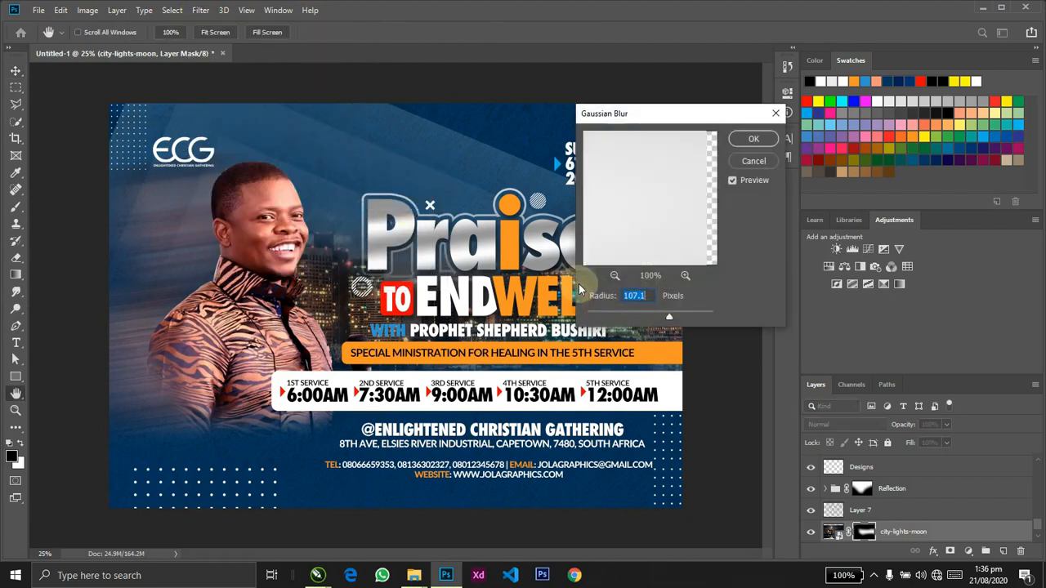
pyautogui.moveTo(636, 315); pyautogui.dragTo(632, 316)
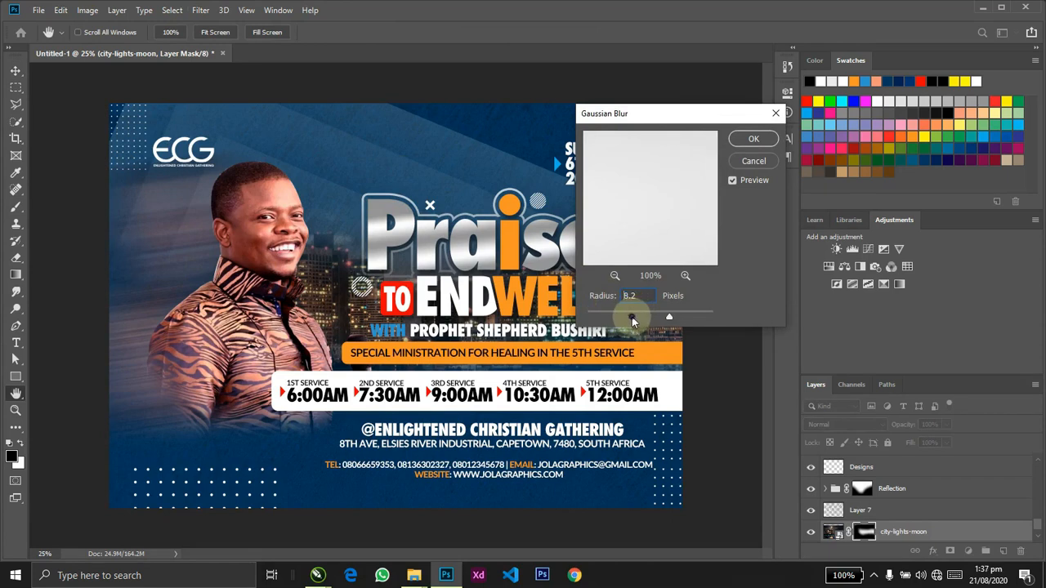
pyautogui.click(753, 139)
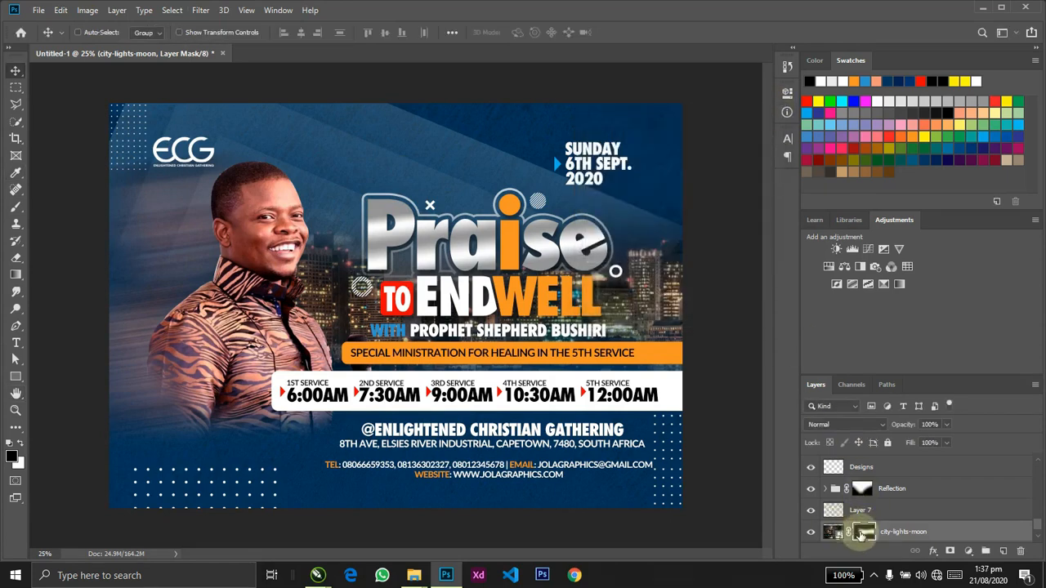
# Apply a Gaussian Blur with a radius of 8.6 pixels to the city-lights-moon photo itself.
pyautogui.moveTo(869, 535); pyautogui.dragTo(834, 533)
pyautogui.click(200, 9)
pyautogui.moveTo(263, 160)
pyautogui.click(388, 208)
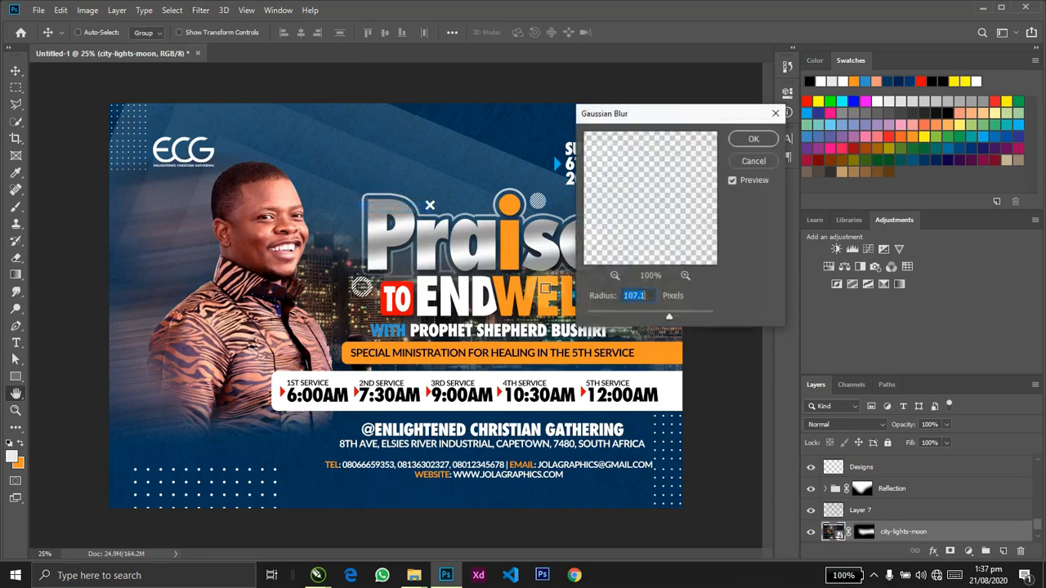
pyautogui.moveTo(642, 312)
pyautogui.mouseDown()
pyautogui.moveTo(624, 317)
pyautogui.moveTo(632, 310)
pyautogui.mouseUp()
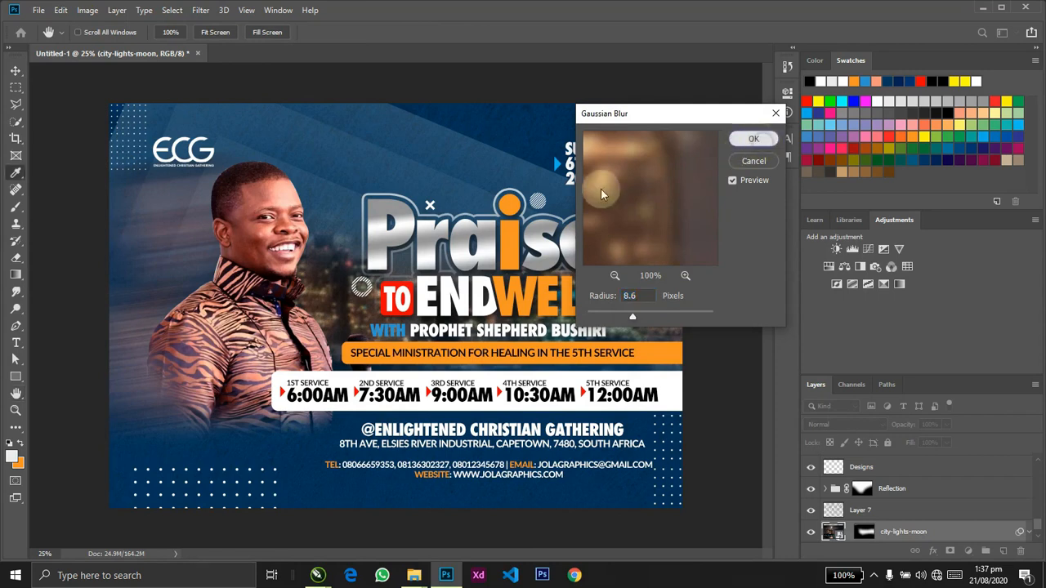
pyautogui.press('Return')
# Move the city-lights-moon layer above Layer 7 and scale it proportionally to 111.36%.
pyautogui.hotkey('ctrl', '-')
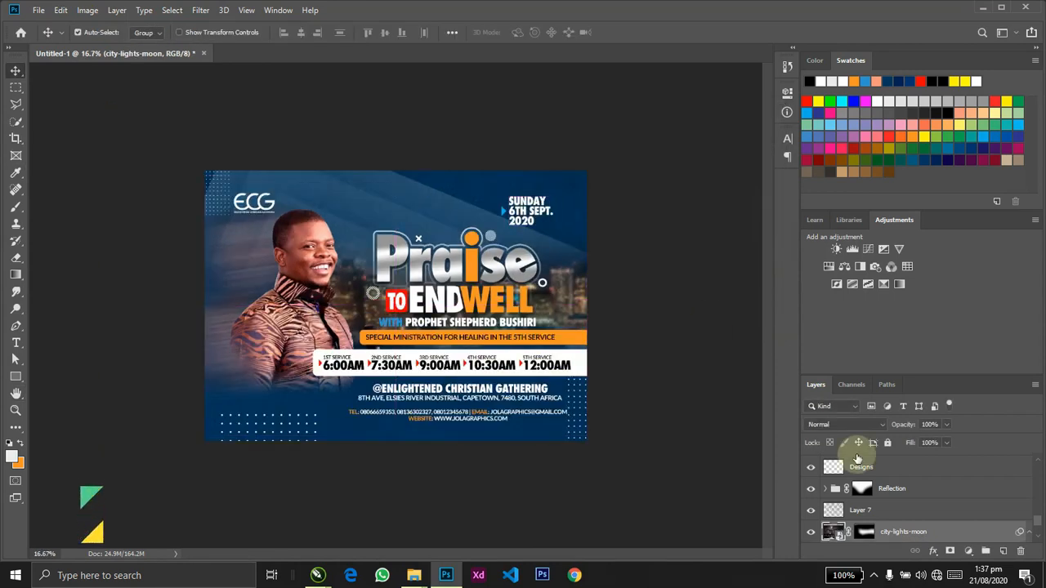
pyautogui.hotkey('ctrl', ']')
pyautogui.hotkey('ctrl', 't')
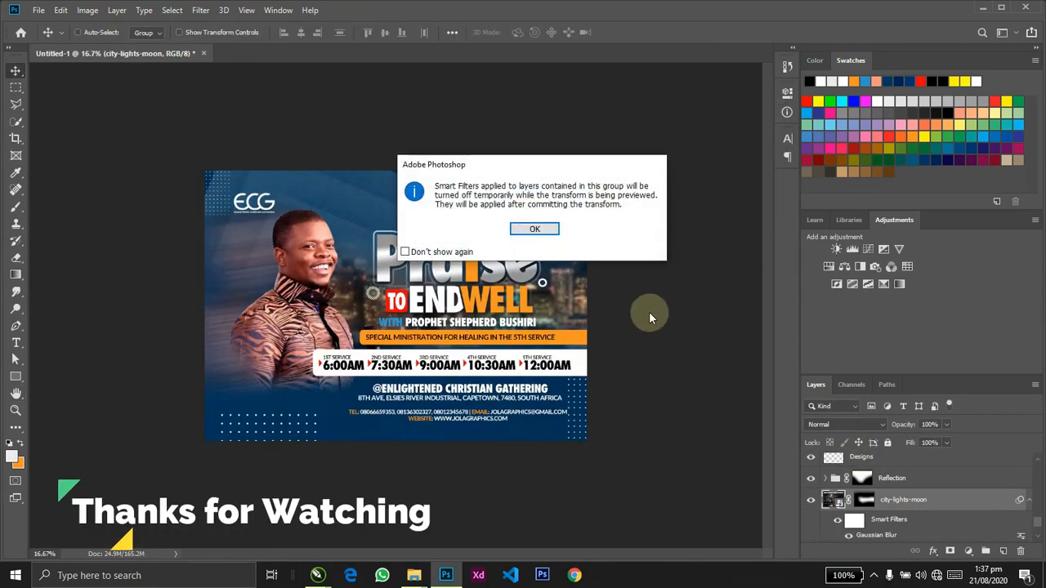
pyautogui.click(535, 231)
pyautogui.moveTo(586, 171); pyautogui.dragTo(615, 166)
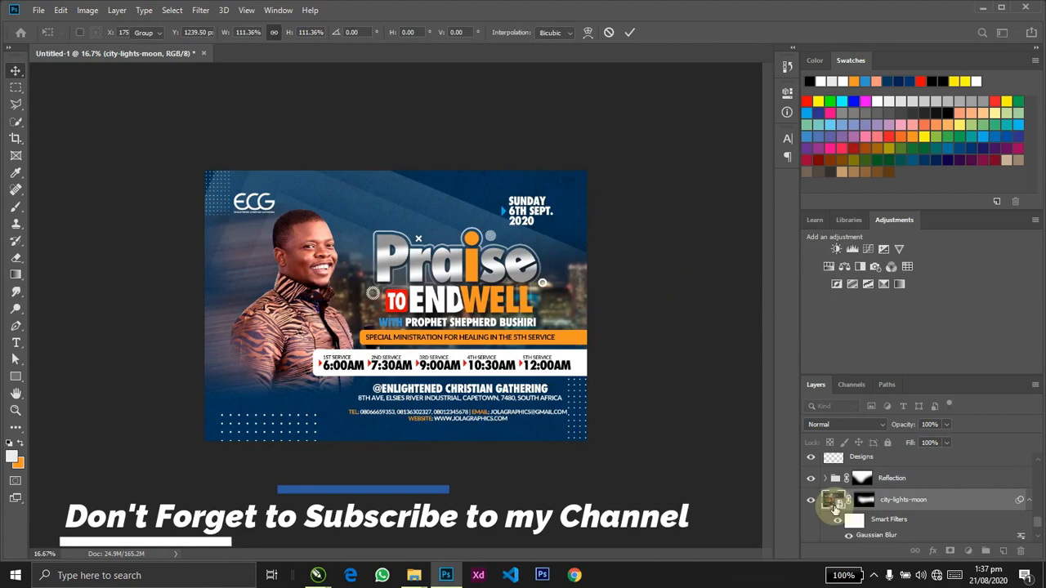
pyautogui.click(833, 502)
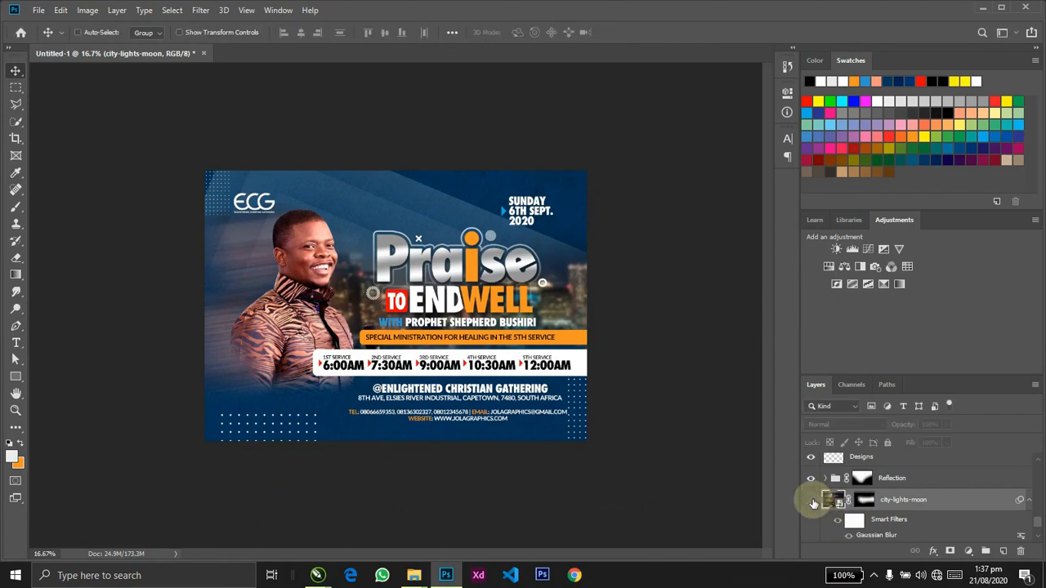
# Toggle the visibility of the city-lights-moon layer and the Reflection group to compare their effect on the flyer.
pyautogui.click(811, 500)
pyautogui.click(815, 479)
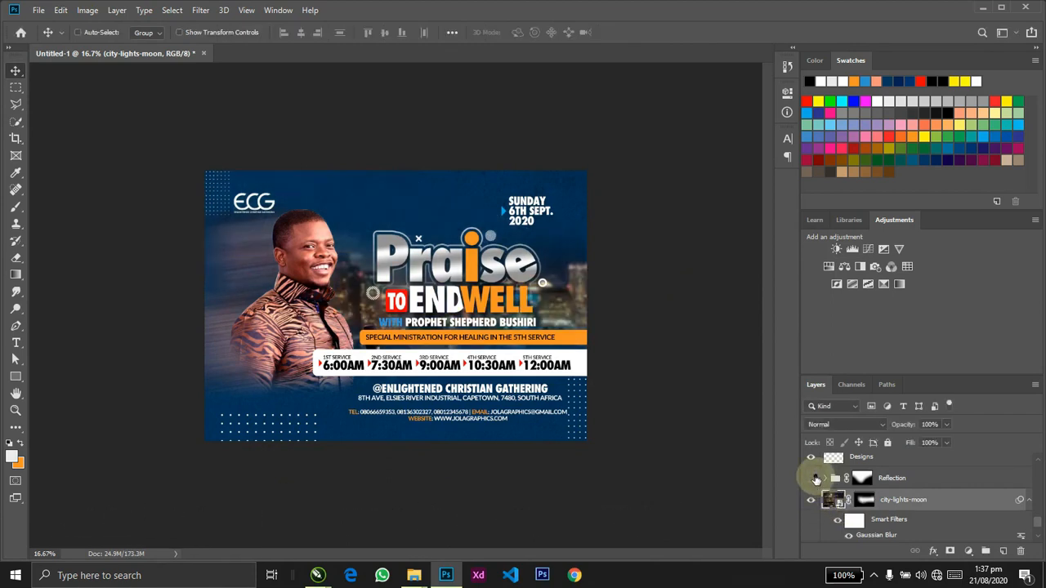
pyautogui.click(815, 479)
# Set the Reflection group's opacity to 7%.
pyautogui.click(908, 475)
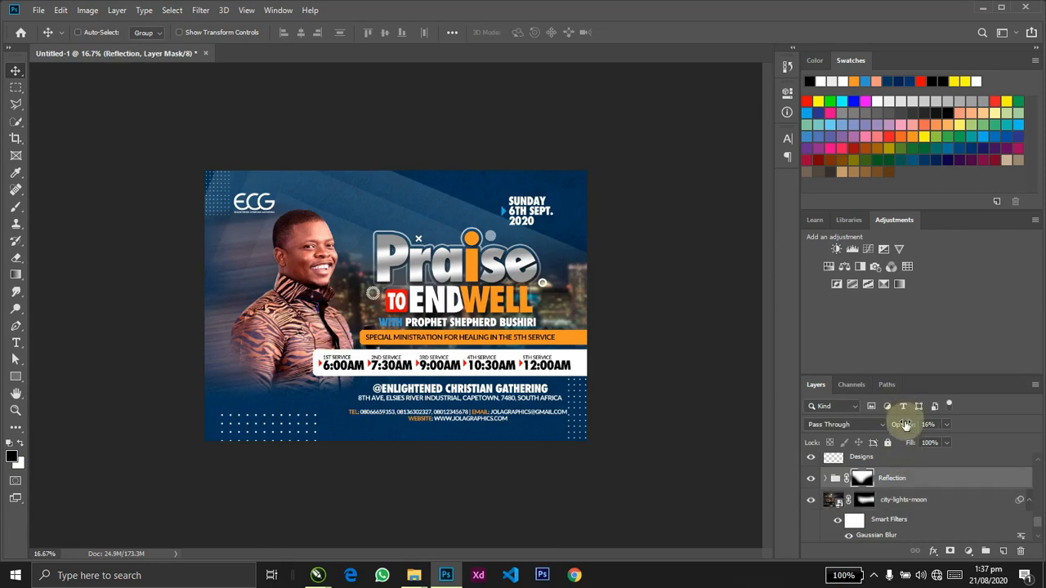
pyautogui.moveTo(904, 427); pyautogui.dragTo(907, 430)
pyautogui.moveTo(903, 431); pyautogui.dragTo(909, 432)
# Rotate the Reflection group slightly counterclockwise with Free Transform and set its opacity to 12%.
pyautogui.moveTo(585, 359); pyautogui.dragTo(586, 354)
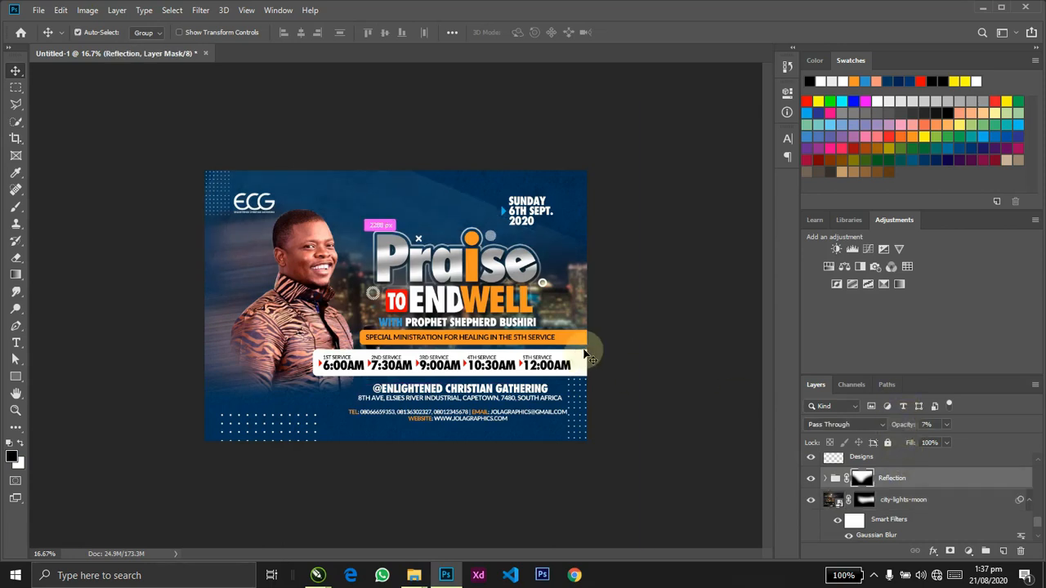
pyautogui.hotkey('ctrl', 't')
pyautogui.moveTo(75, 90); pyautogui.dragTo(52, 122)
pyautogui.press('Return')
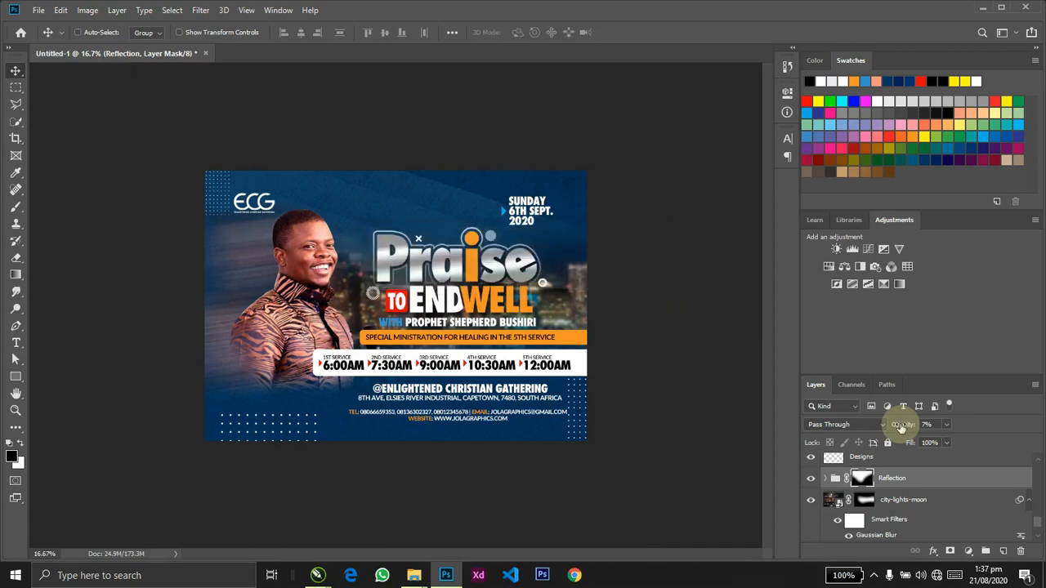
pyautogui.moveTo(899, 426); pyautogui.dragTo(906, 426)
# Hide and show the Designs and city-lights-moon layers to check what each contributes to the flyer.
pyautogui.scroll(-2, 1032, 515)
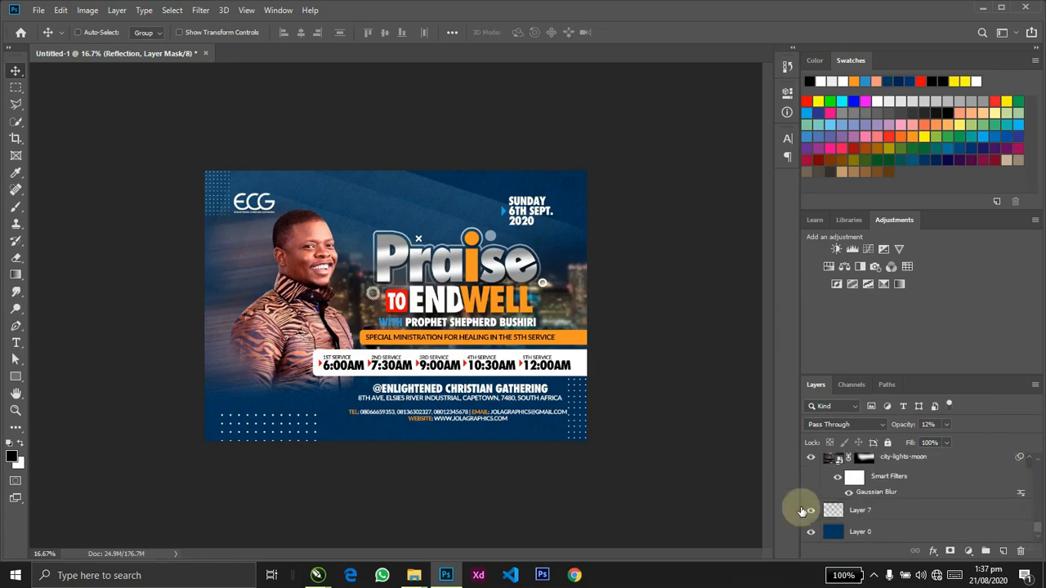
pyautogui.scroll(3, 1034, 527)
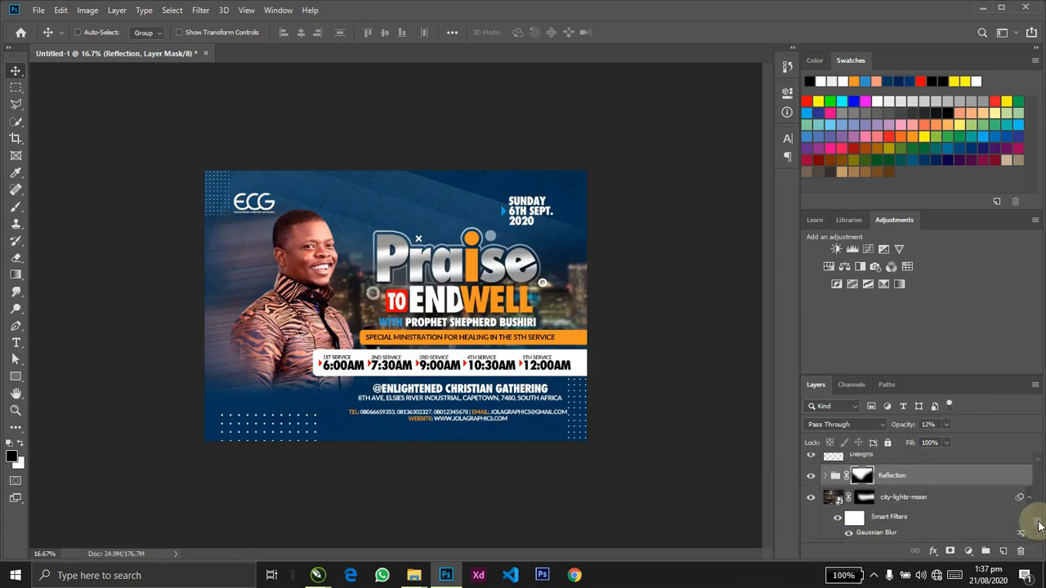
pyautogui.scroll(1, 1041, 525)
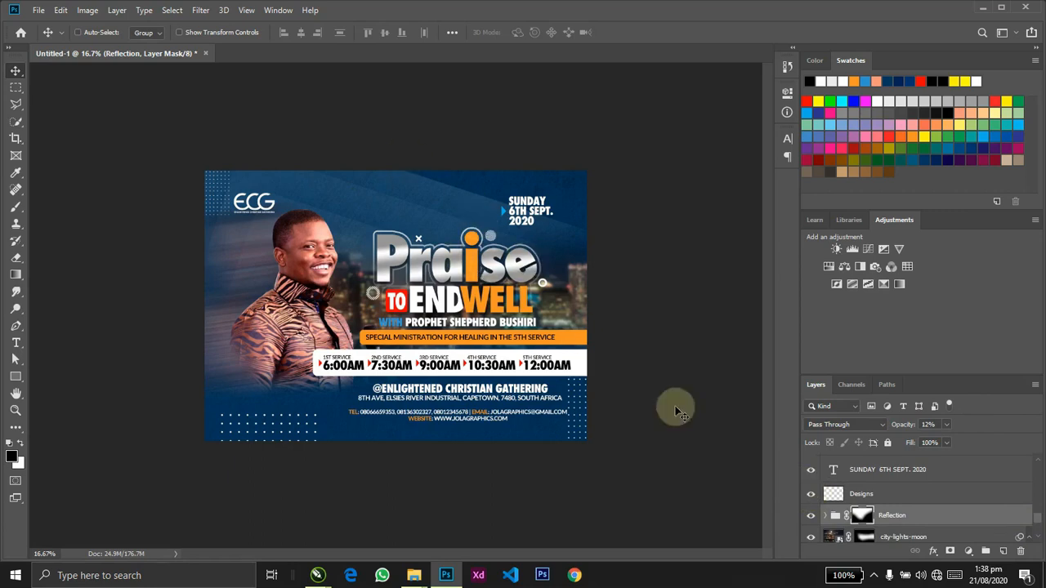
pyautogui.click(811, 497)
pyautogui.click(811, 497)
pyautogui.click(811, 497)
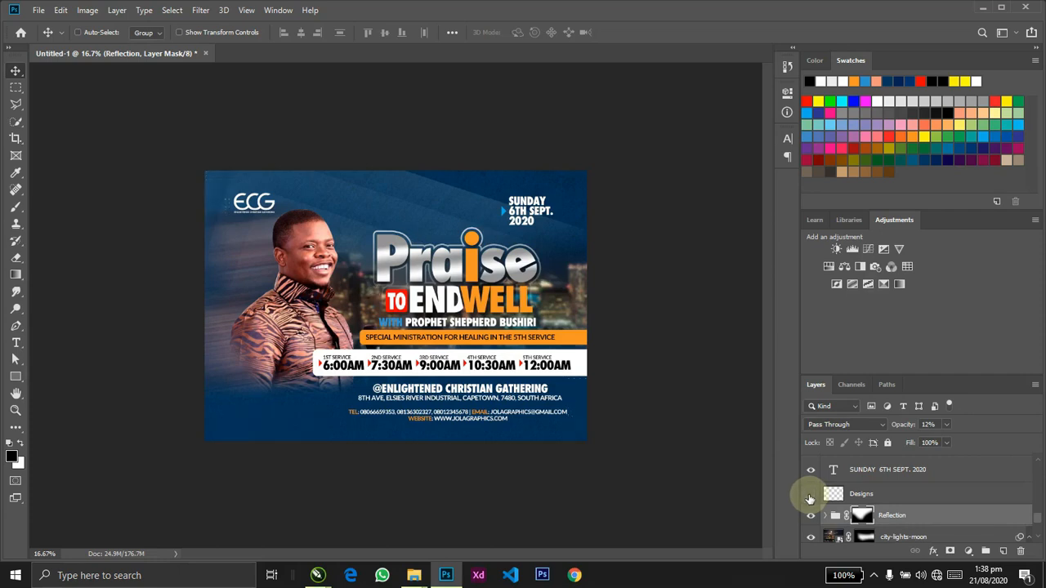
pyautogui.click(810, 497)
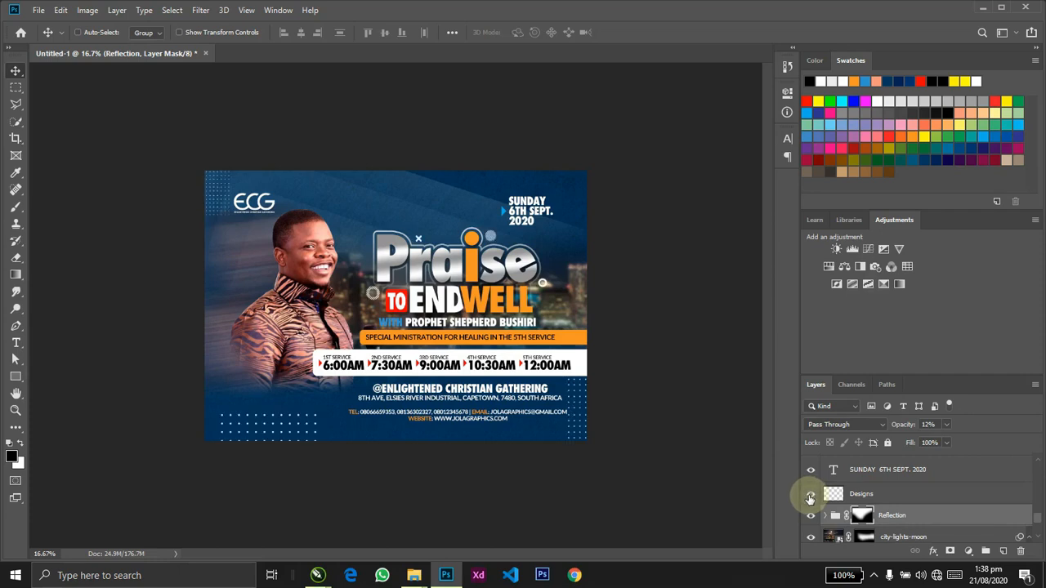
pyautogui.click(810, 538)
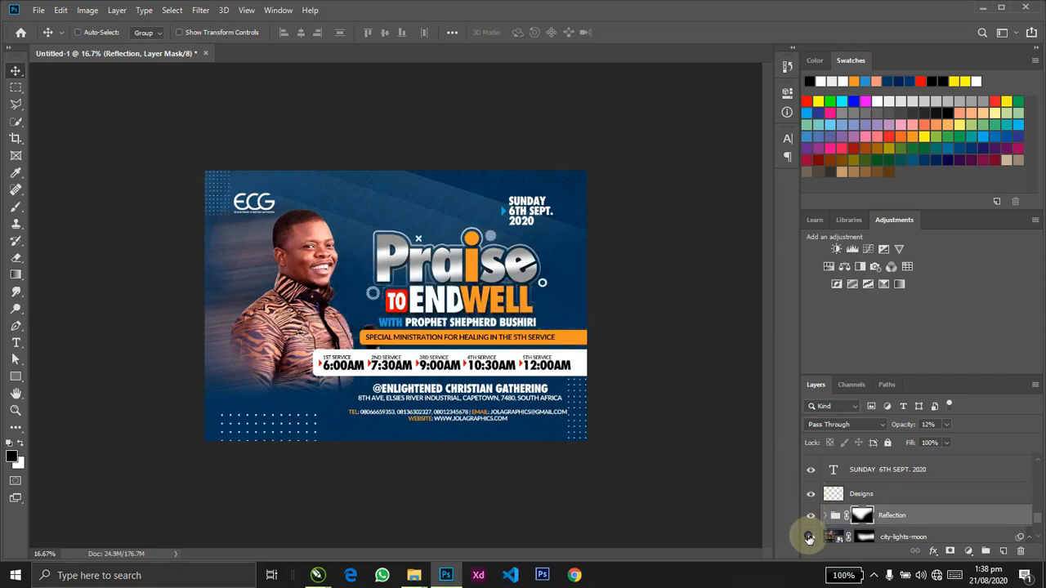
pyautogui.click(810, 537)
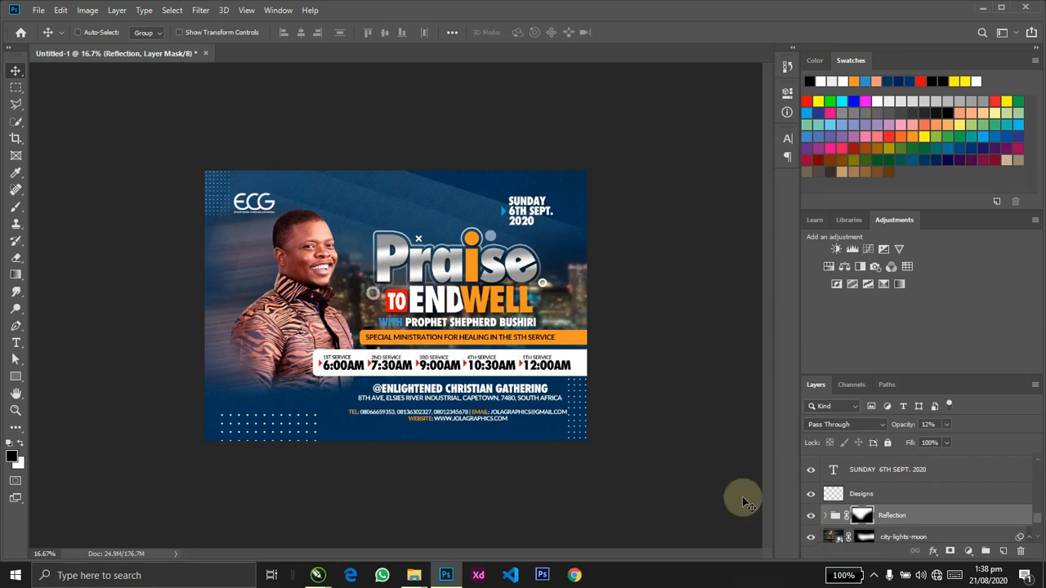
# Examine the flyer's title and ministration banner up close and review the complete design.
pyautogui.hotkey('ctrl', '+')
pyautogui.hotkey('ctrl', '+')
pyautogui.hotkey('ctrl', '+')
pyautogui.hotkey('ctrl', '+')
pyautogui.hotkey('ctrl', '+')
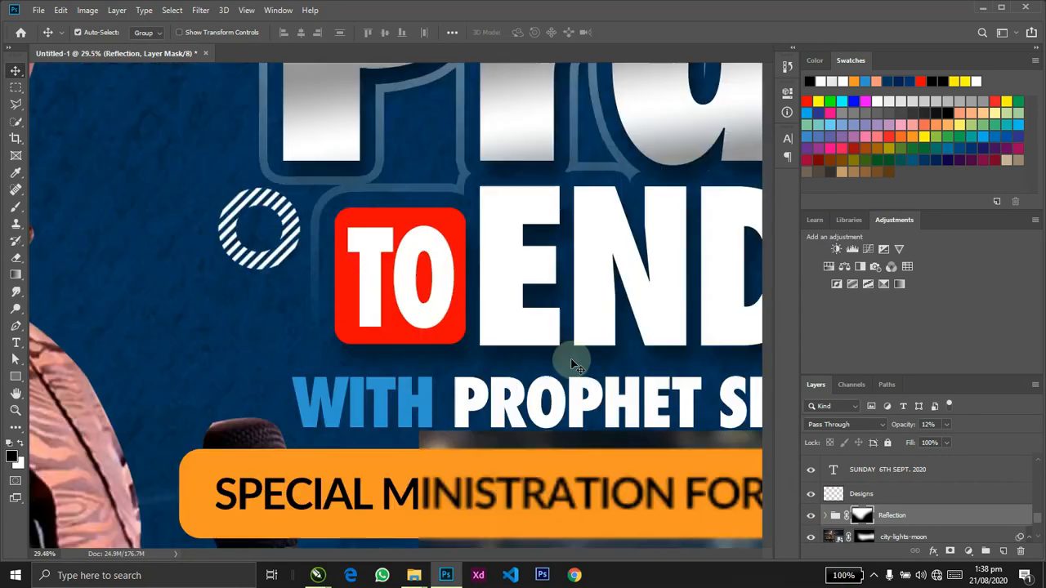
pyautogui.hotkey('ctrl', '-')
pyautogui.hotkey('ctrl', '-')
pyautogui.hotkey('ctrl', '-')
pyautogui.hotkey('ctrl', '-')
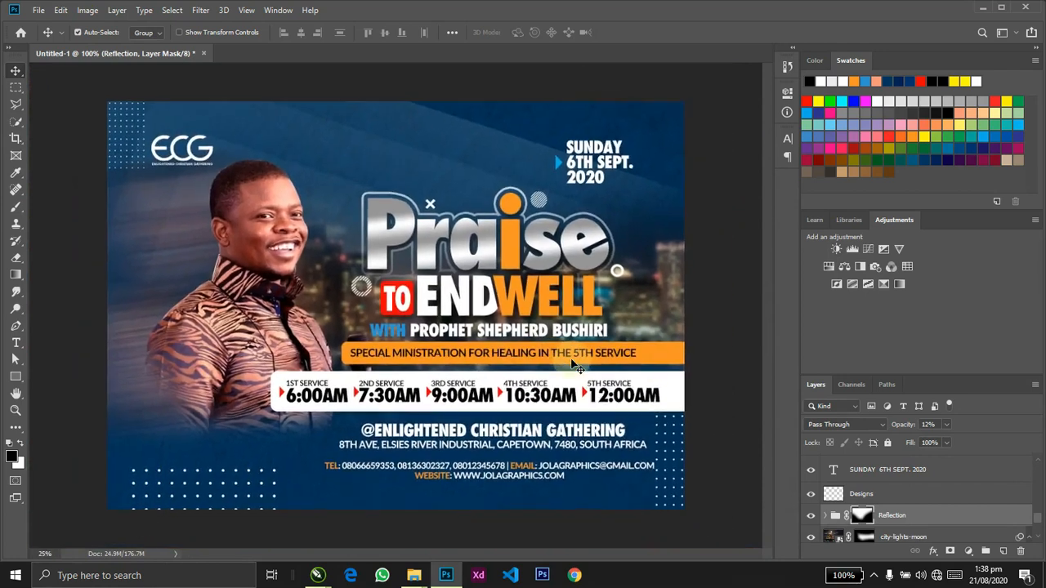